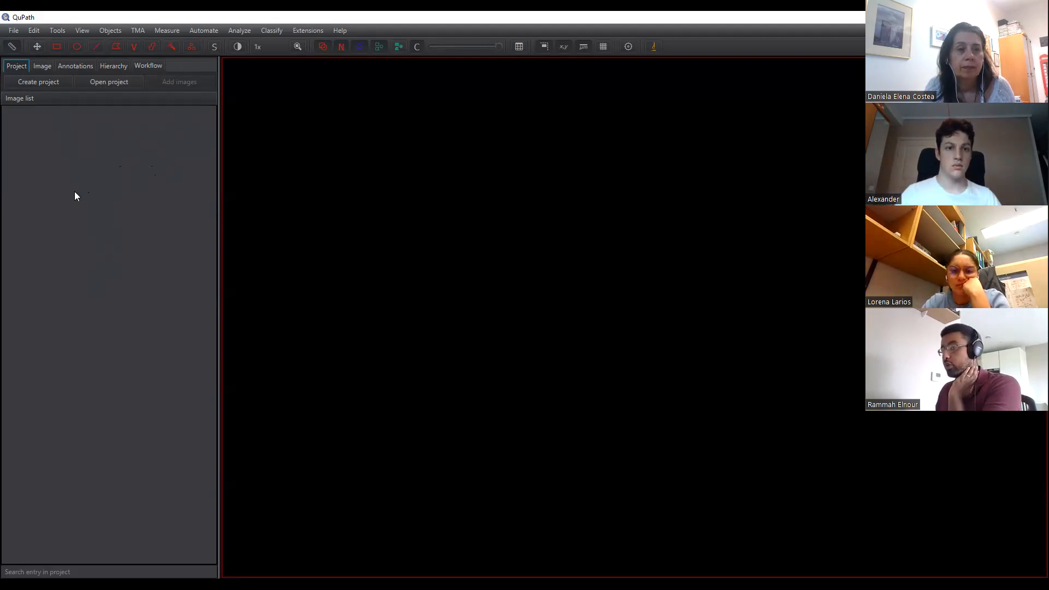
# Create a new project in the empty folder C:\Qupath tutorial\tutorial project.
pyautogui.click(17, 32)
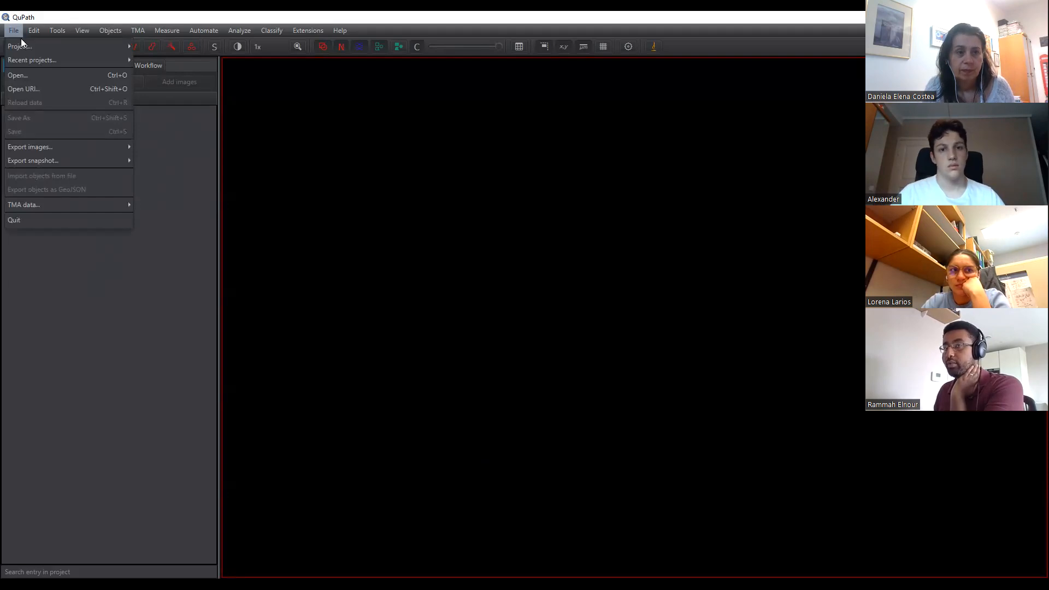
pyautogui.moveTo(69, 47)
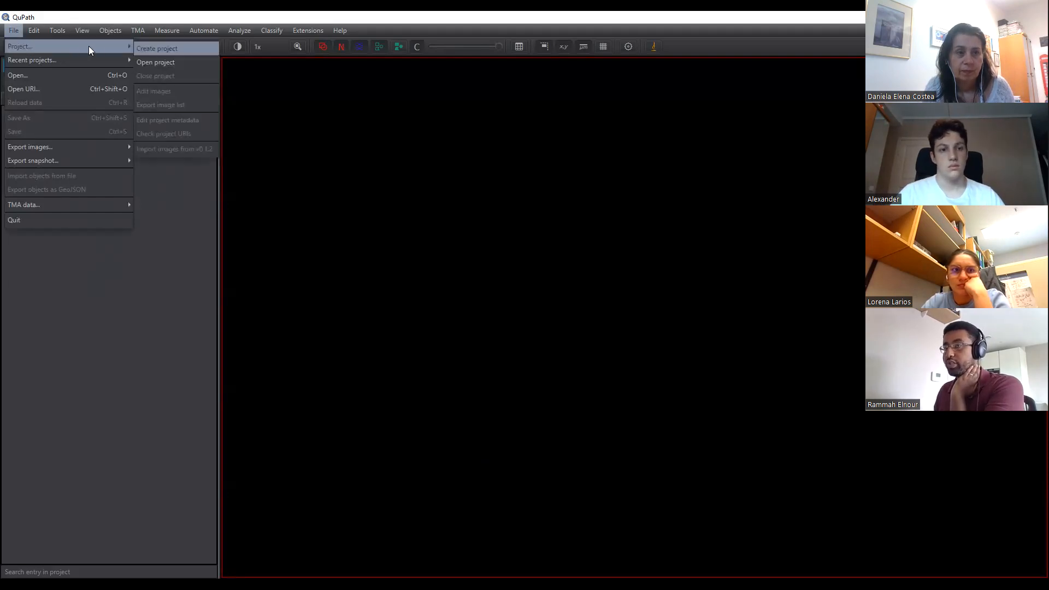
pyautogui.click(171, 50)
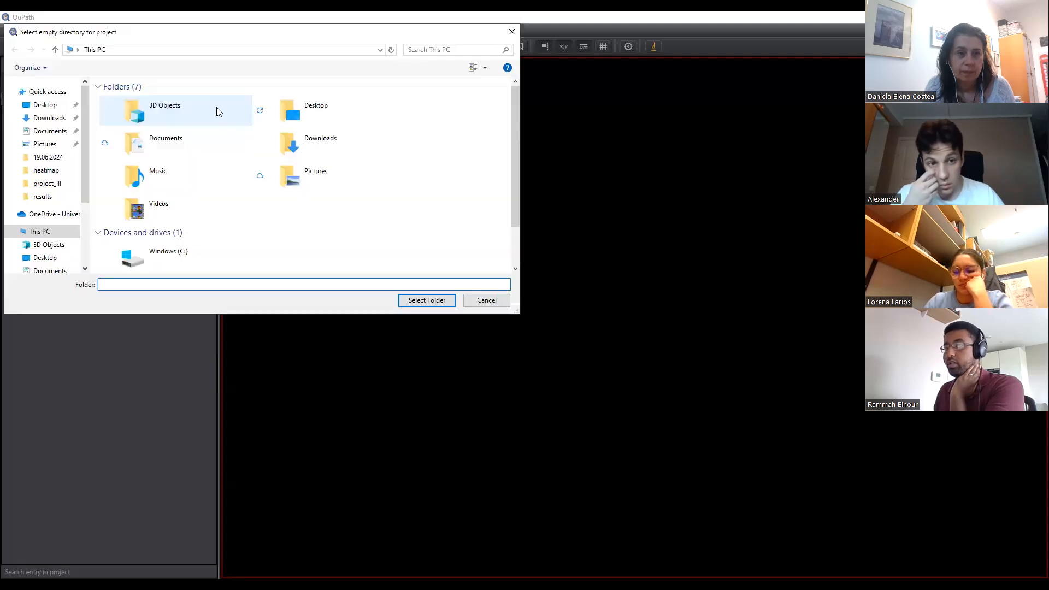
pyautogui.doubleClick(179, 260)
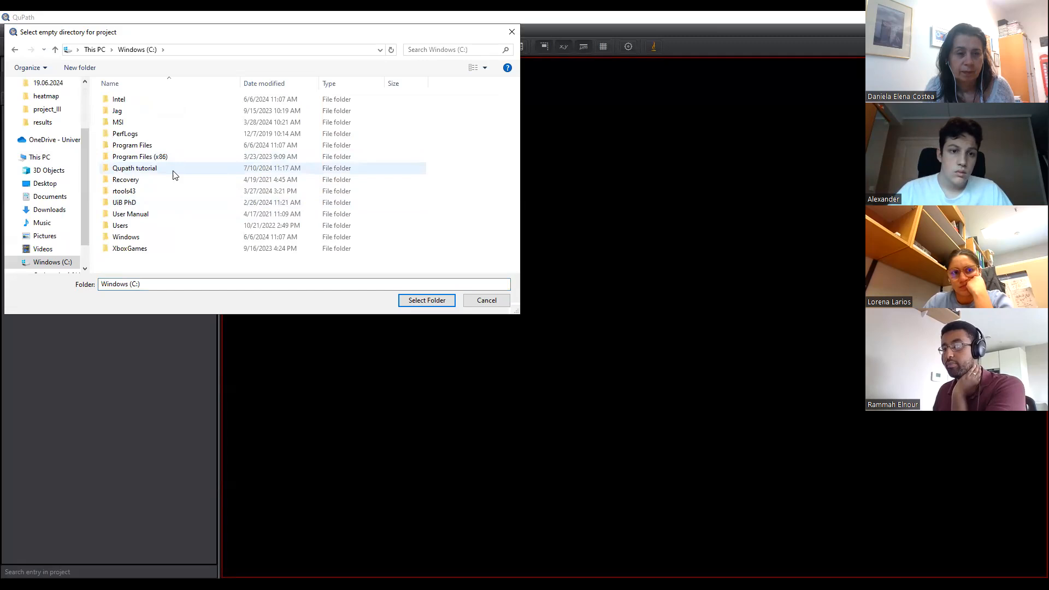
pyautogui.doubleClick(170, 171)
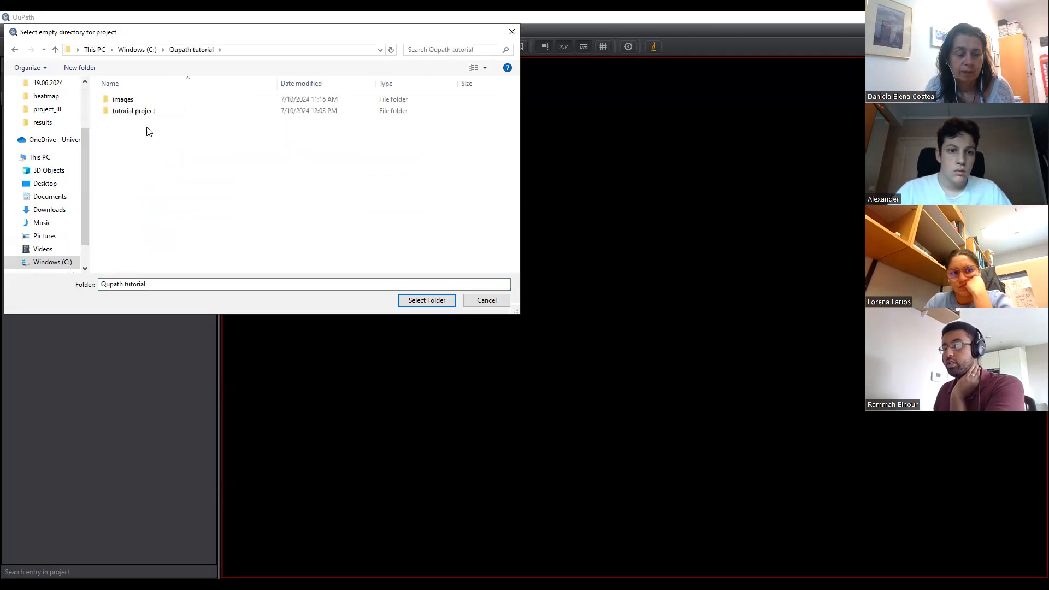
pyautogui.doubleClick(144, 112)
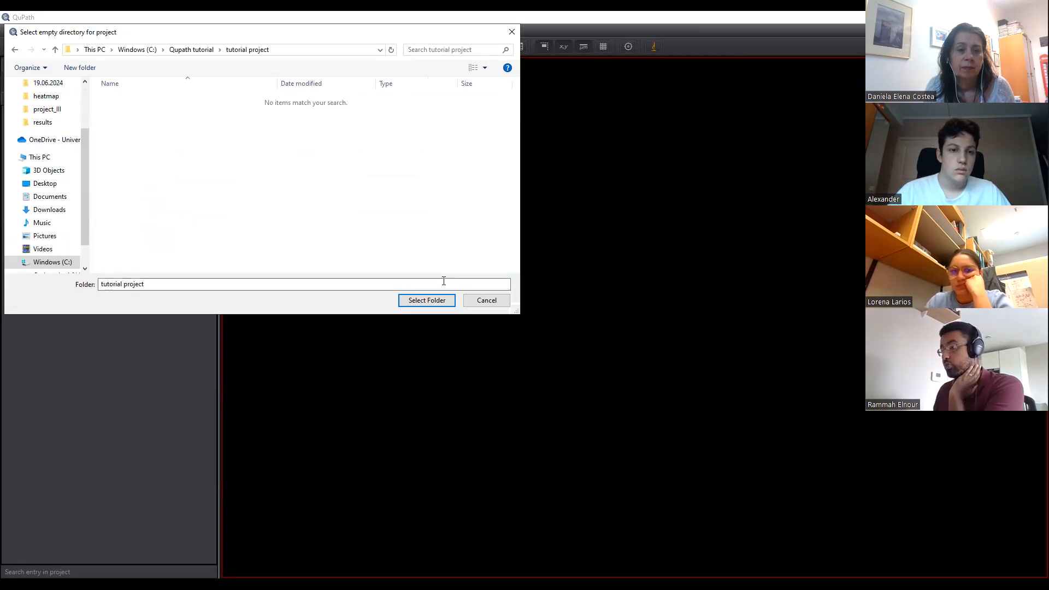
pyautogui.click(429, 301)
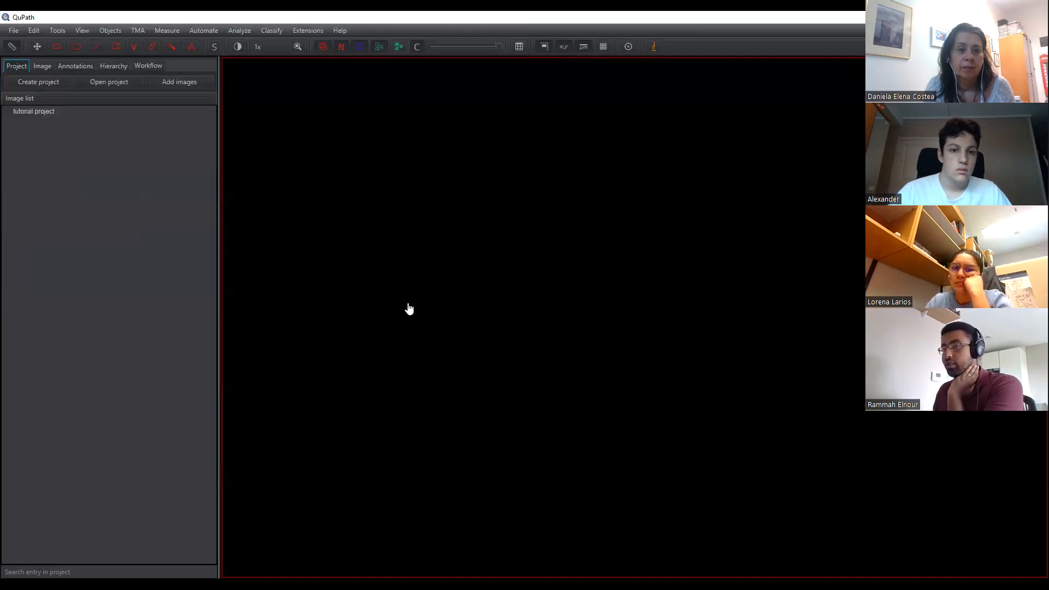
pyautogui.click(49, 121)
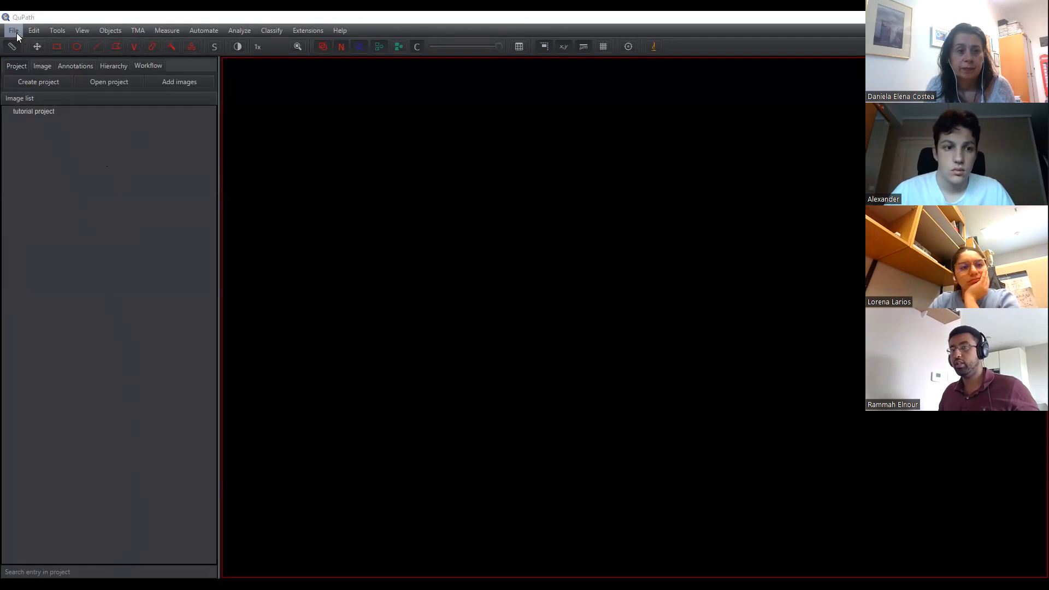
pyautogui.click(39, 76)
pyautogui.click(188, 50)
pyautogui.click(165, 99)
pyautogui.doubleClick(165, 98)
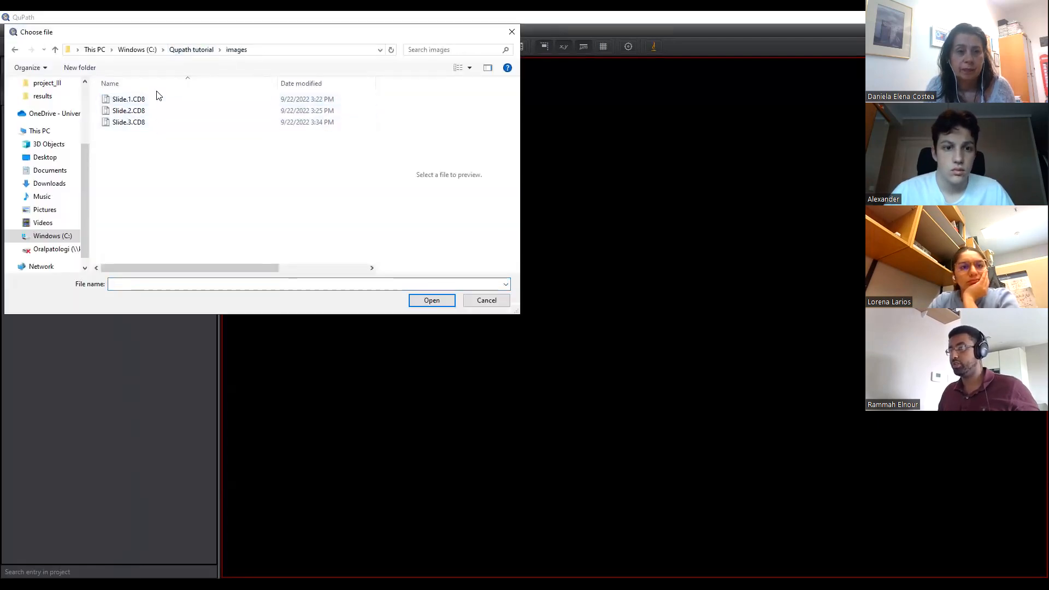
pyautogui.click(492, 303)
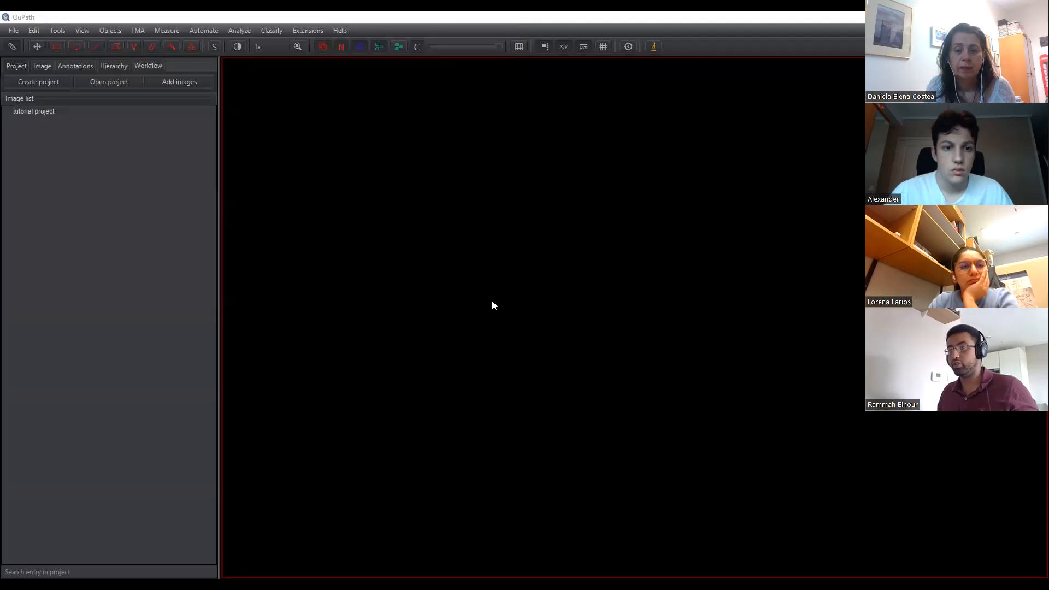
# Add Slide.1.CD8.ndpi from the tutorial images folder to the project import and set its image type to Brightfield (H-DAB).
pyautogui.moveTo(492, 300); pyautogui.dragTo(99, 213)
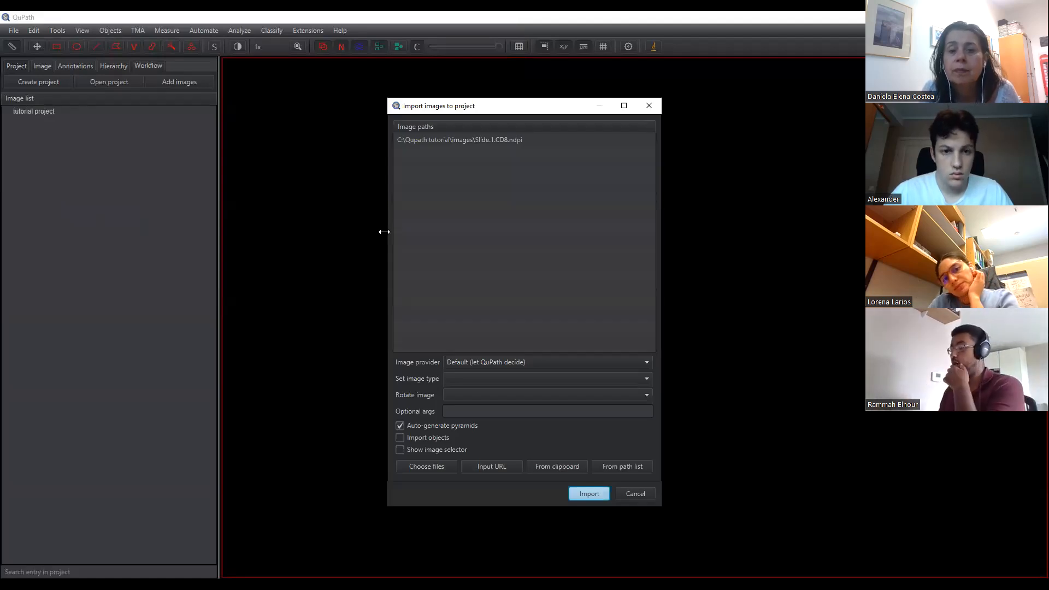
pyautogui.click(508, 361)
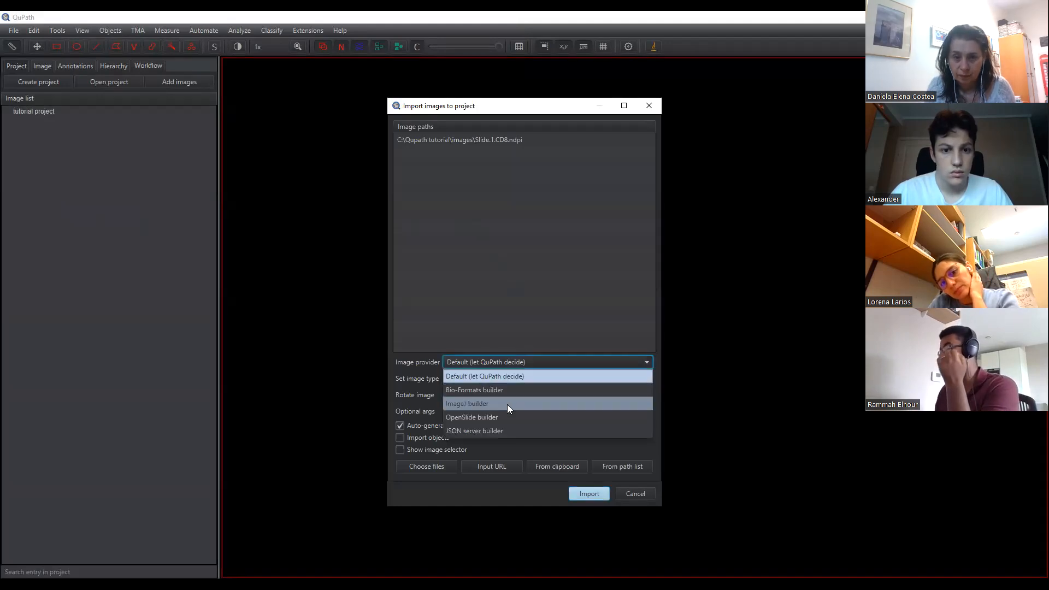
pyautogui.click(495, 364)
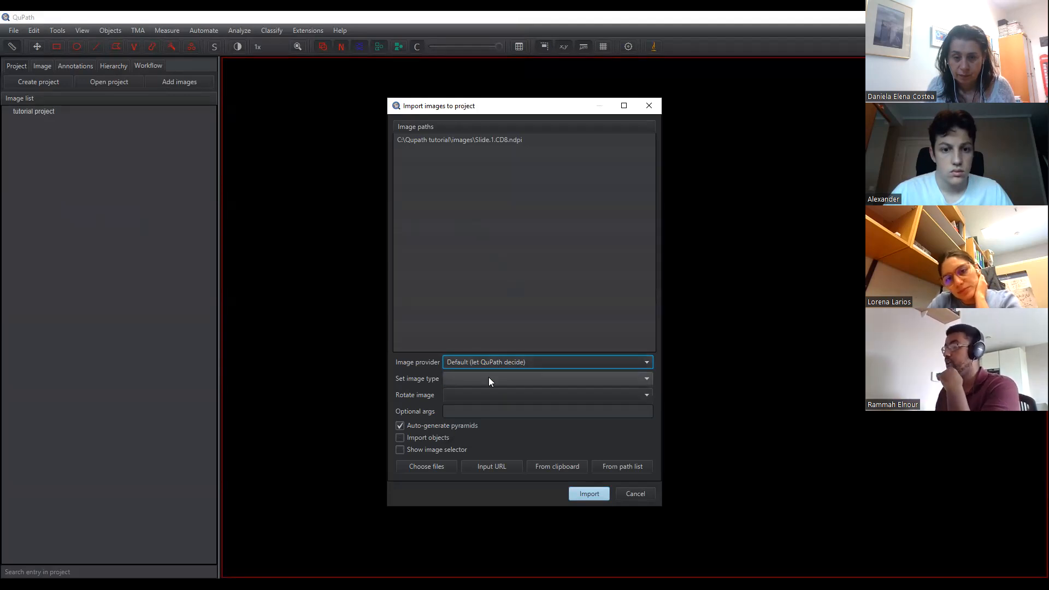
pyautogui.click(488, 379)
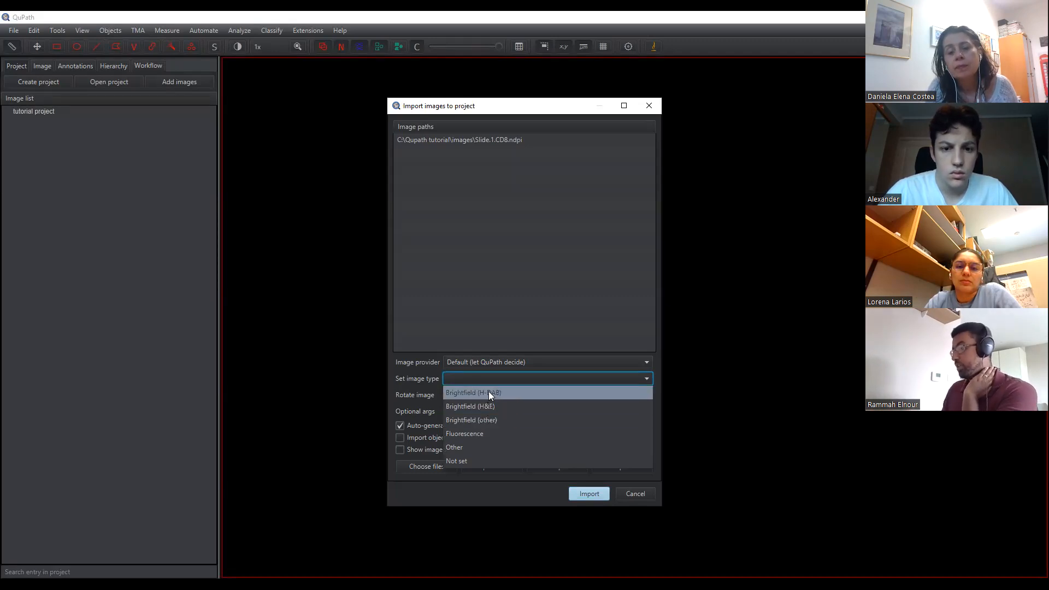
pyautogui.click(489, 391)
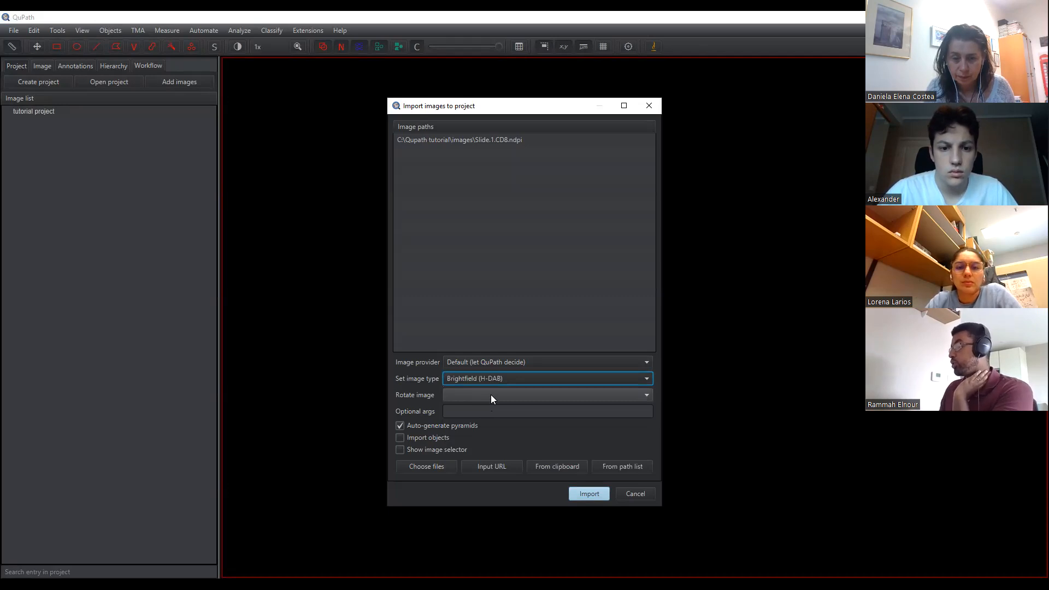
# Set the image rotation to No rotation and import the slide into the project.
pyautogui.click(491, 395)
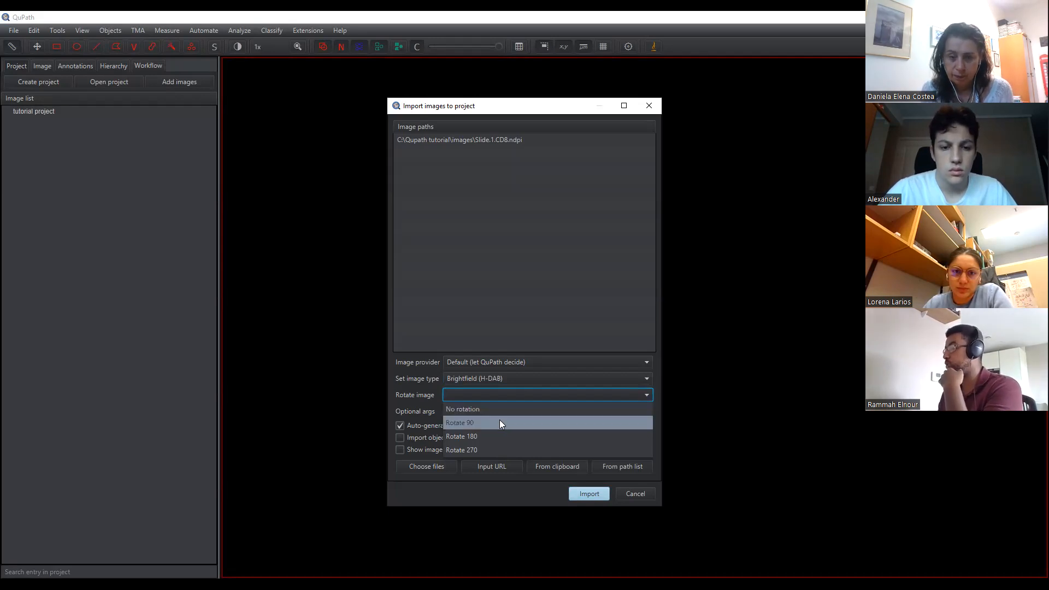
pyautogui.click(500, 423)
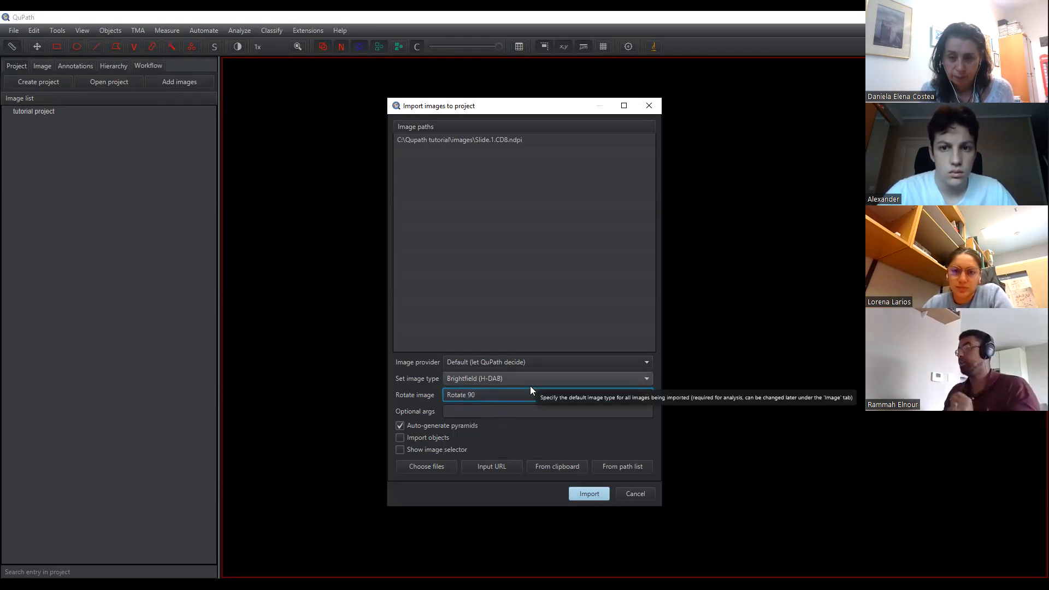
pyautogui.click(498, 394)
pyautogui.click(499, 406)
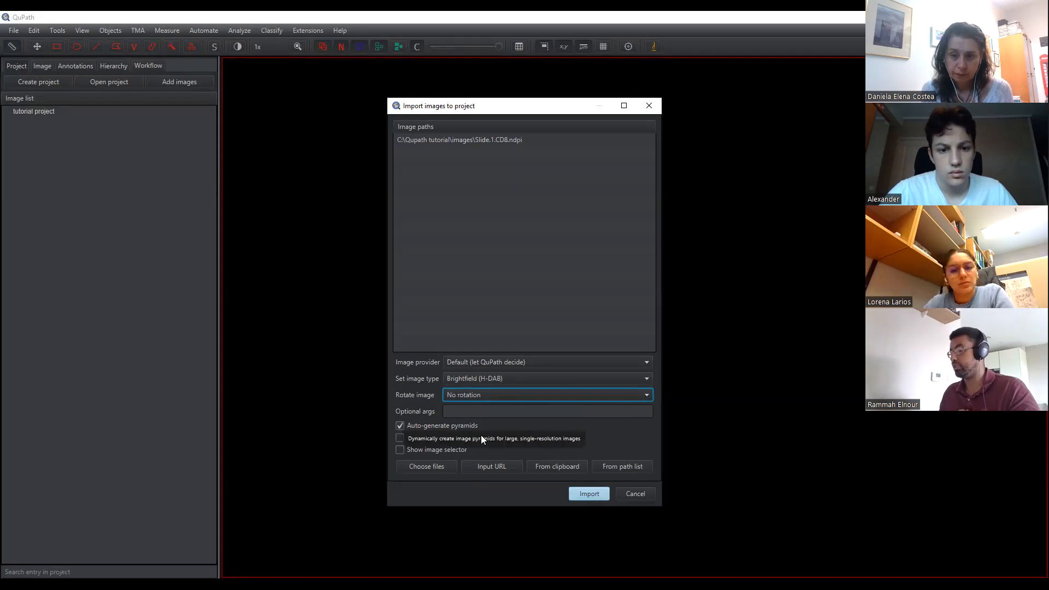
pyautogui.click(585, 493)
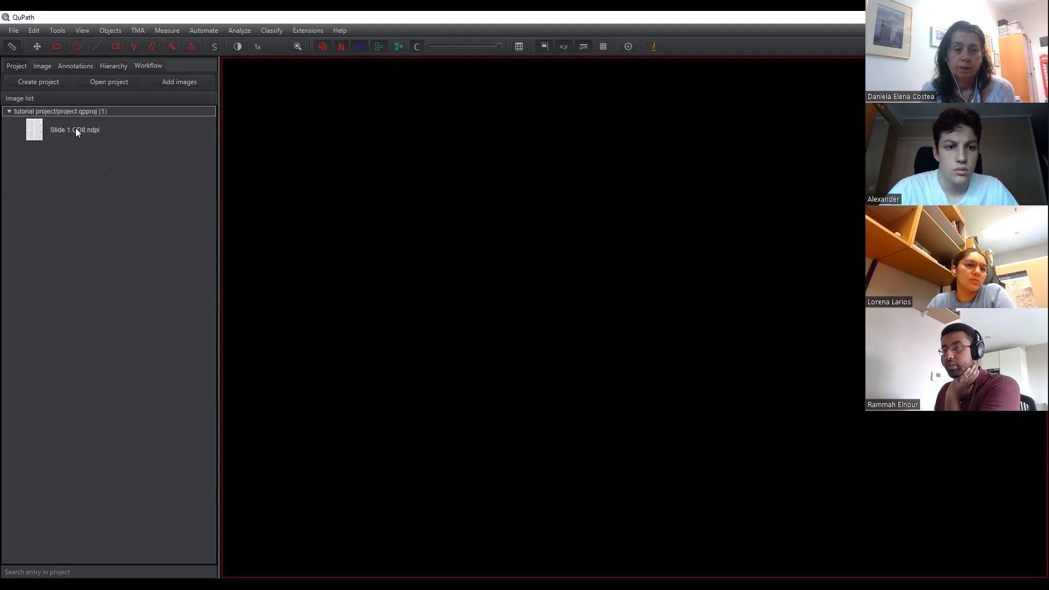
# Open Slide.1.CD8.ndpi in the viewer and rotate the view by about 88.4°.
pyautogui.doubleClick(75, 129)
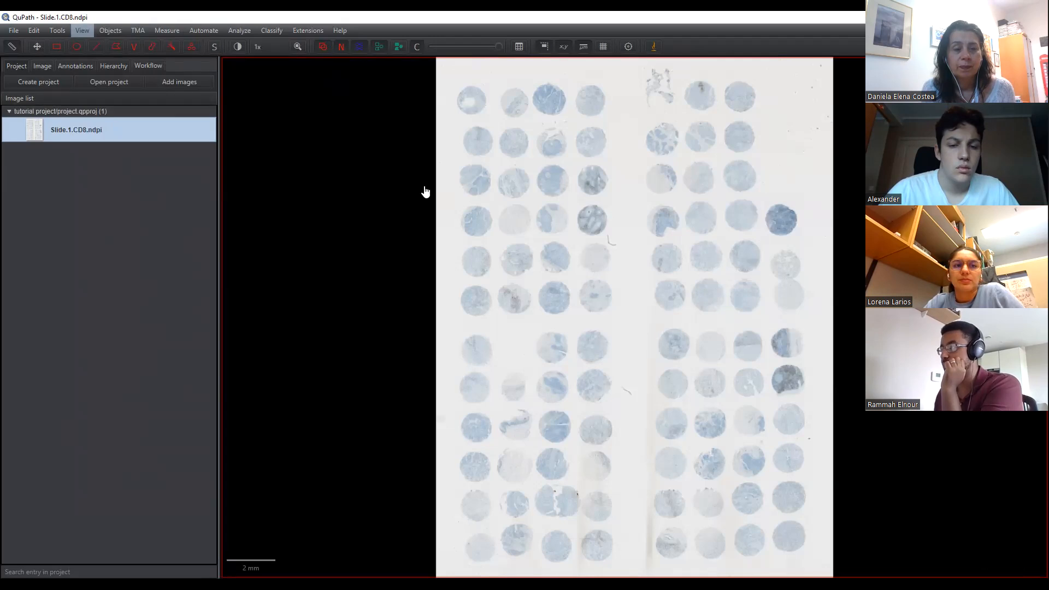
pyautogui.hotkey('ctrl', 'alt', 'shift', 'r')
pyautogui.moveTo(526, 180); pyautogui.dragTo(553, 214)
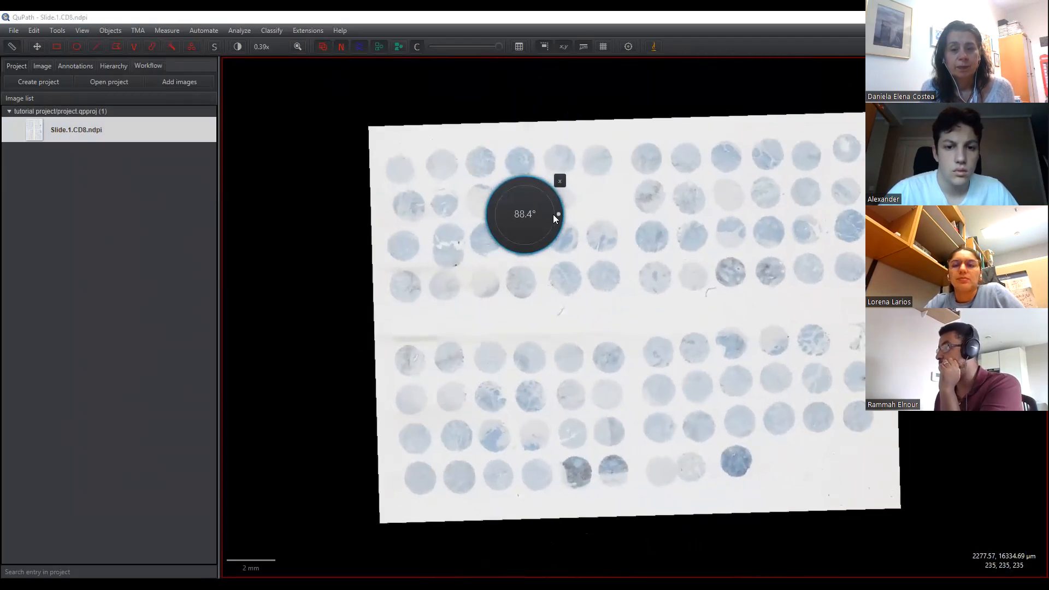
pyautogui.click(559, 181)
pyautogui.moveTo(551, 294); pyautogui.dragTo(529, 294)
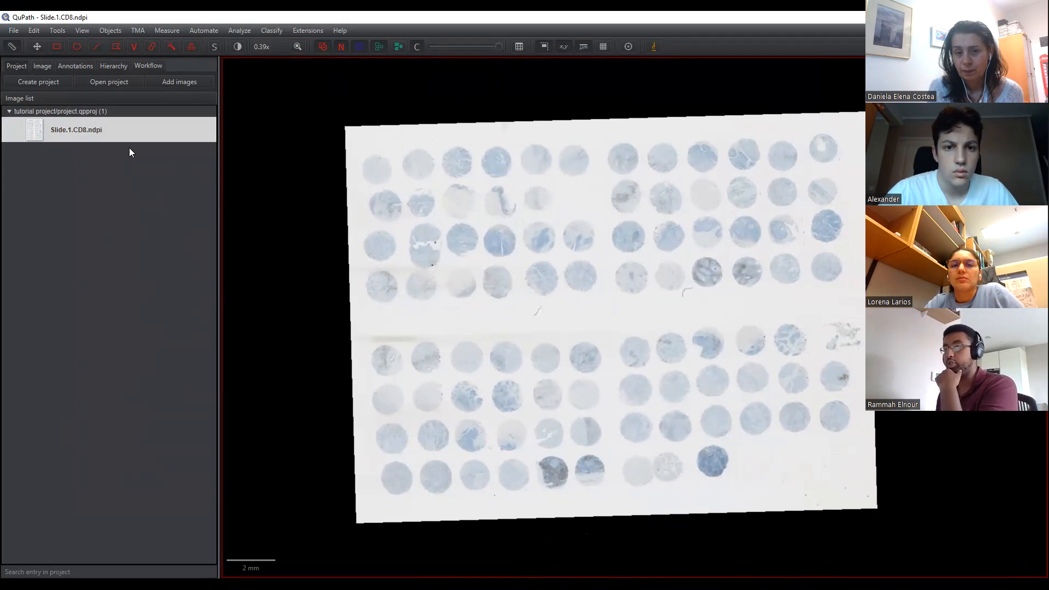
# Review the slide's image properties, including the image type and the Hematoxylin and DAB stain vectors.
pyautogui.click(43, 65)
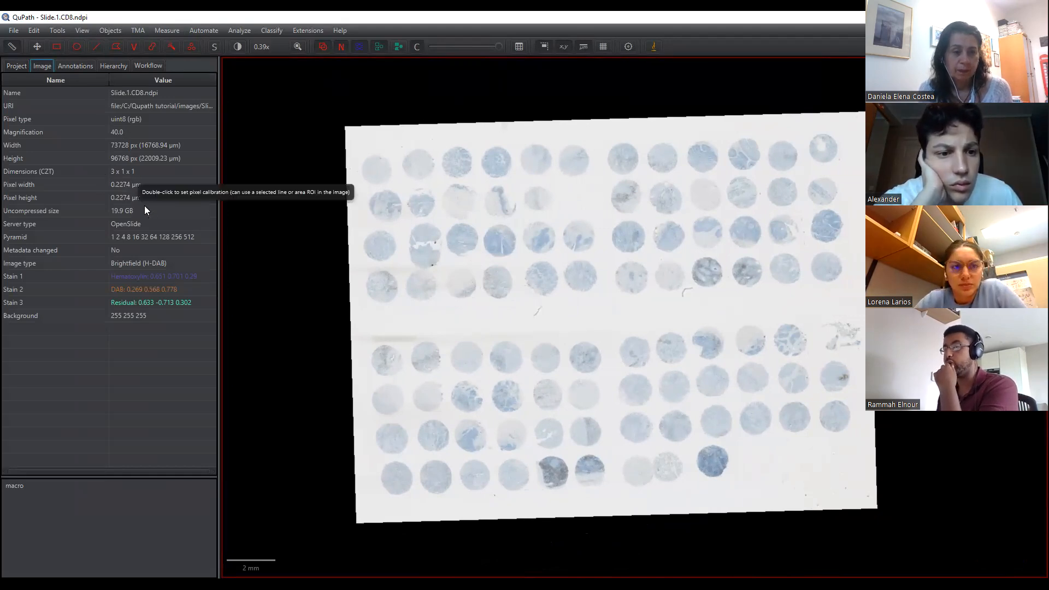
pyautogui.click(160, 260)
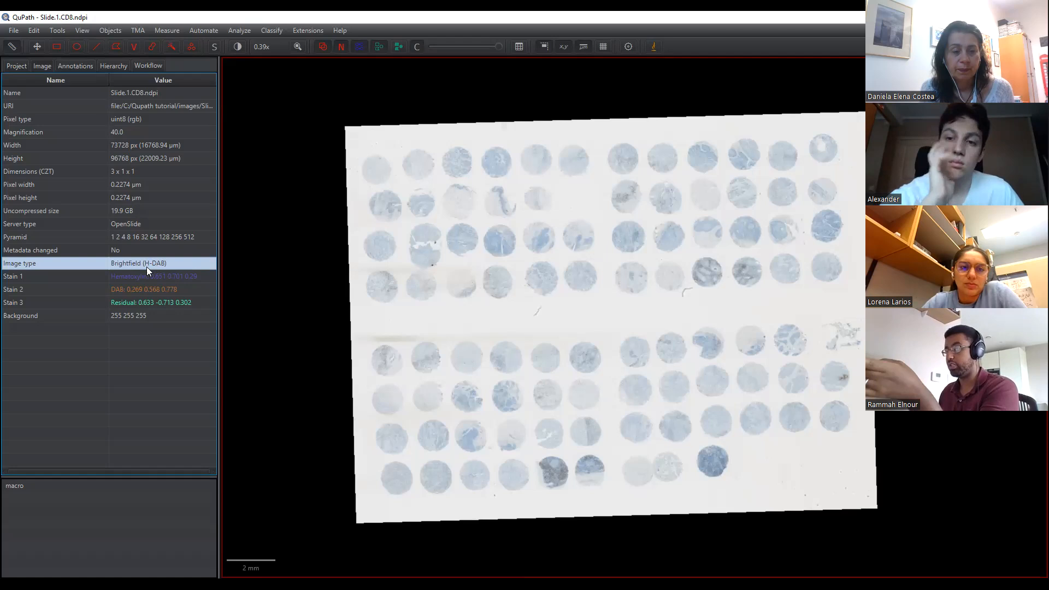
pyautogui.click(175, 276)
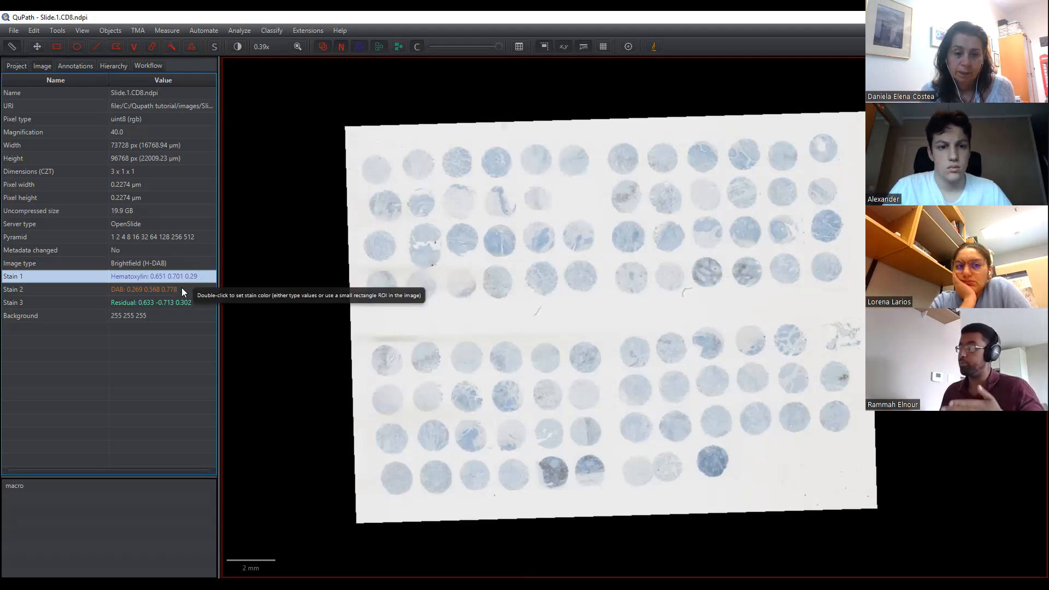
pyautogui.click(181, 289)
pyautogui.click(185, 276)
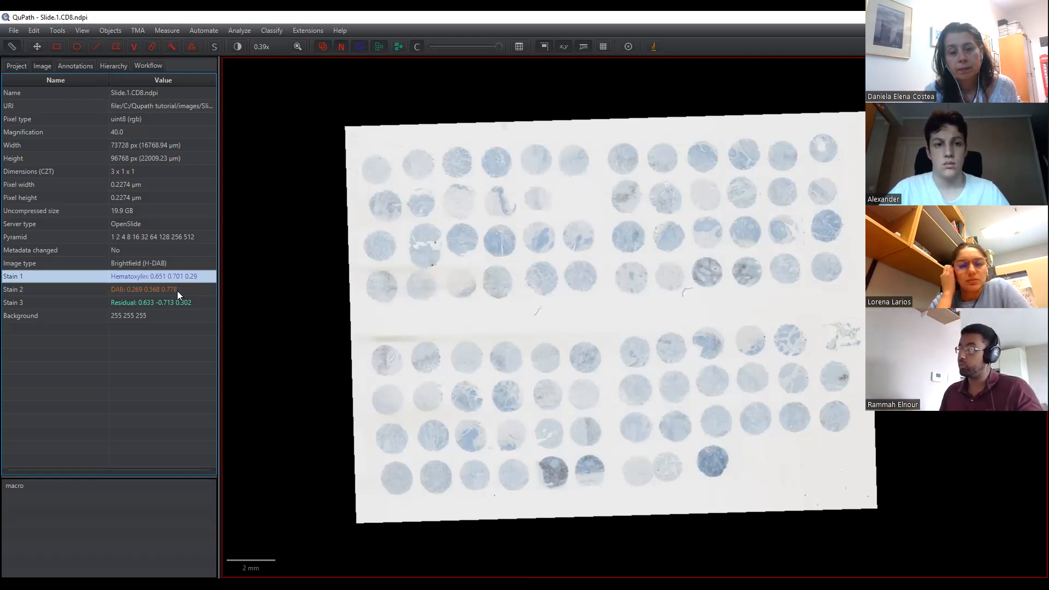
pyautogui.click(177, 291)
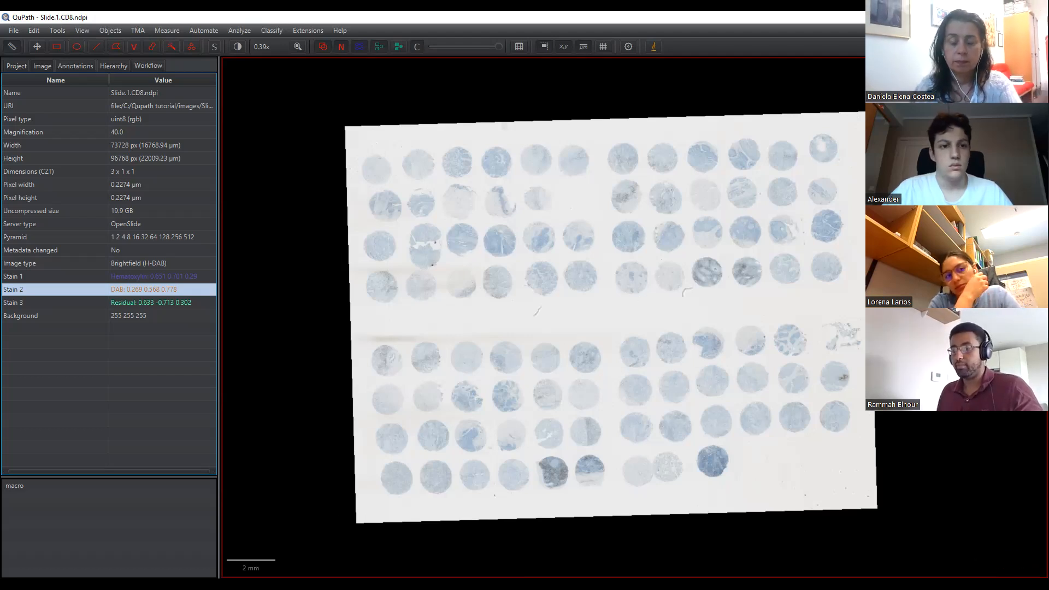
# Look at the Staining vectors slide in the PowerPoint presentation and return to QuPath.
pyautogui.hotkey('alt', 'Tab')
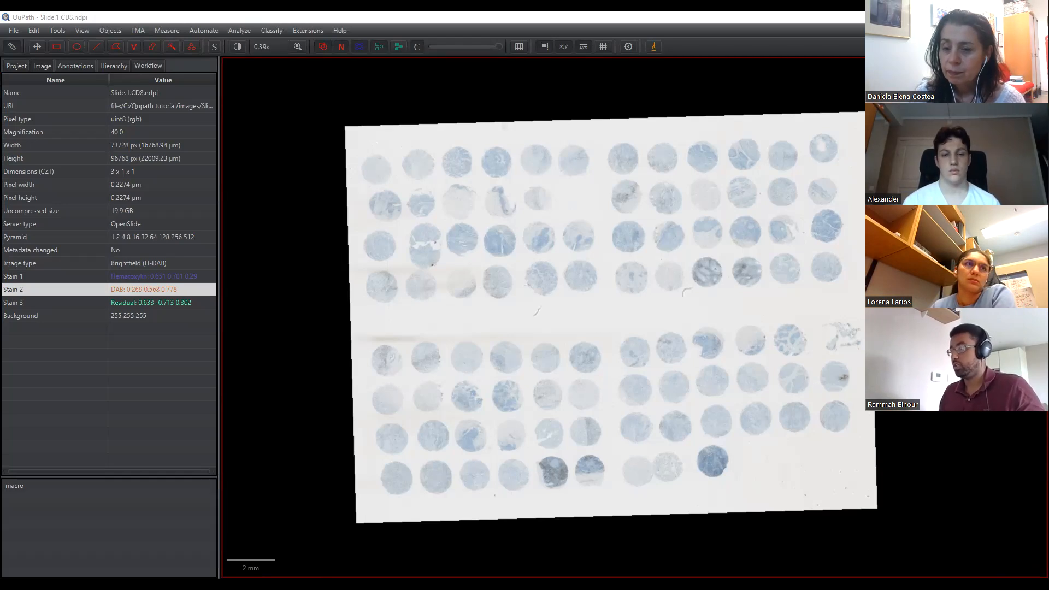
pyautogui.click(567, 263)
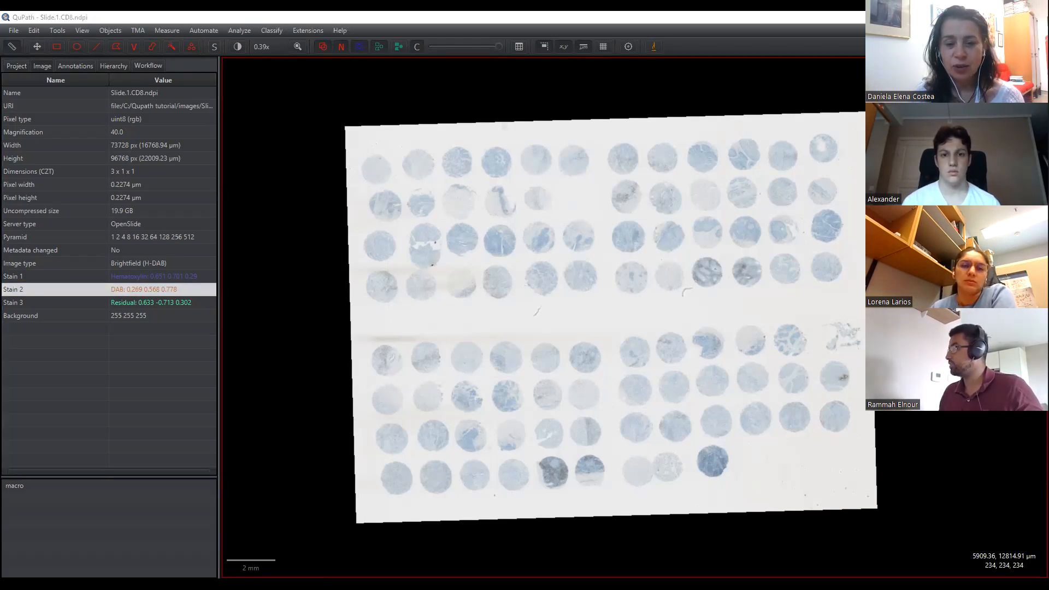
pyautogui.click(550, 269)
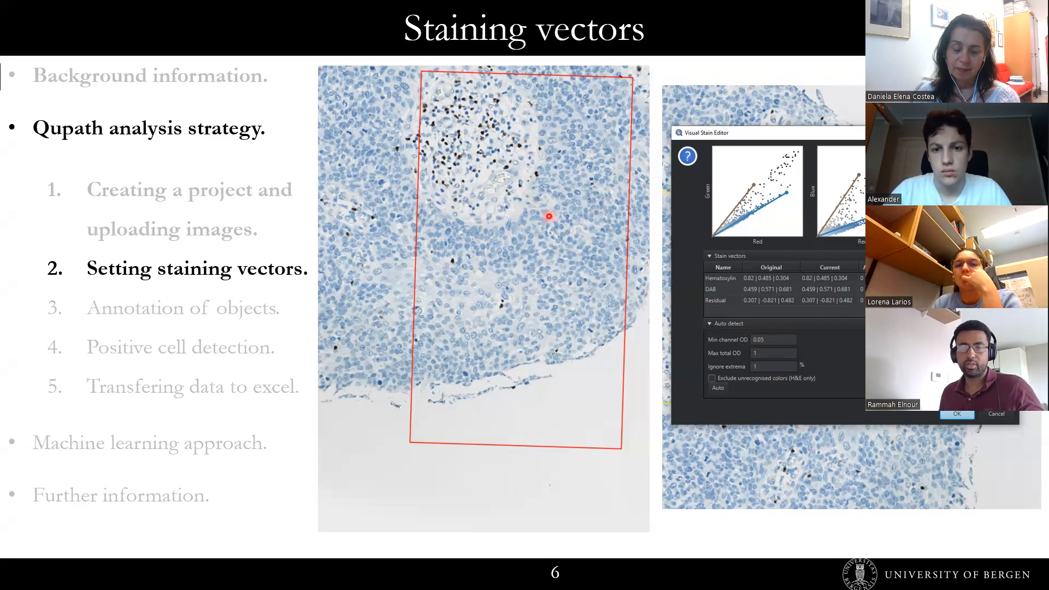
pyautogui.hotkey('alt', 'Tab')
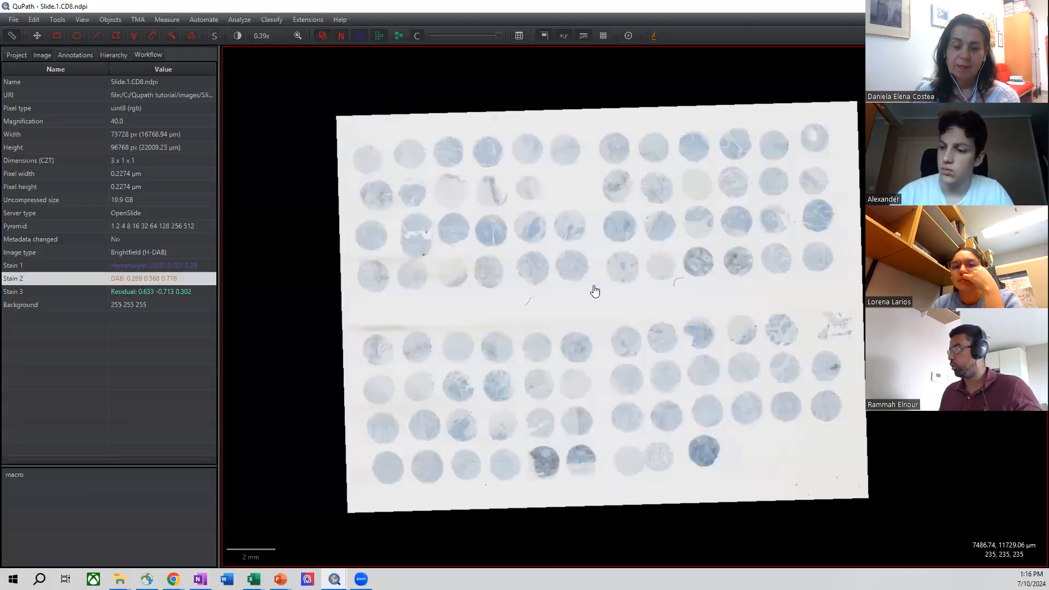
# Zoom in to about 4.3x on a tissue core containing both blue and dense brown staining to examine it.
pyautogui.moveTo(595, 291); pyautogui.dragTo(564, 293)
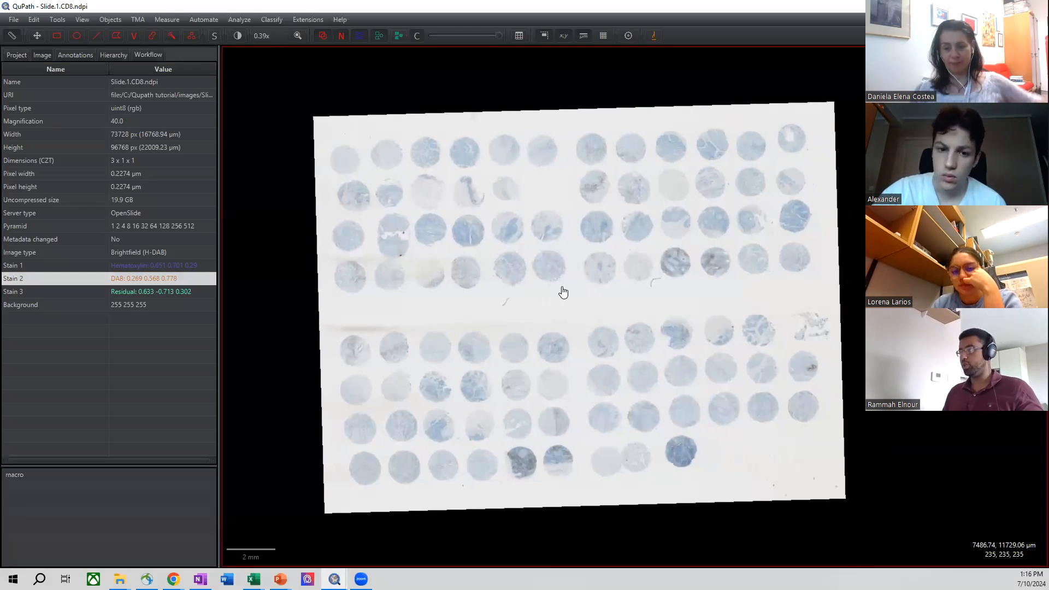
pyautogui.scroll(2, 508, 271)
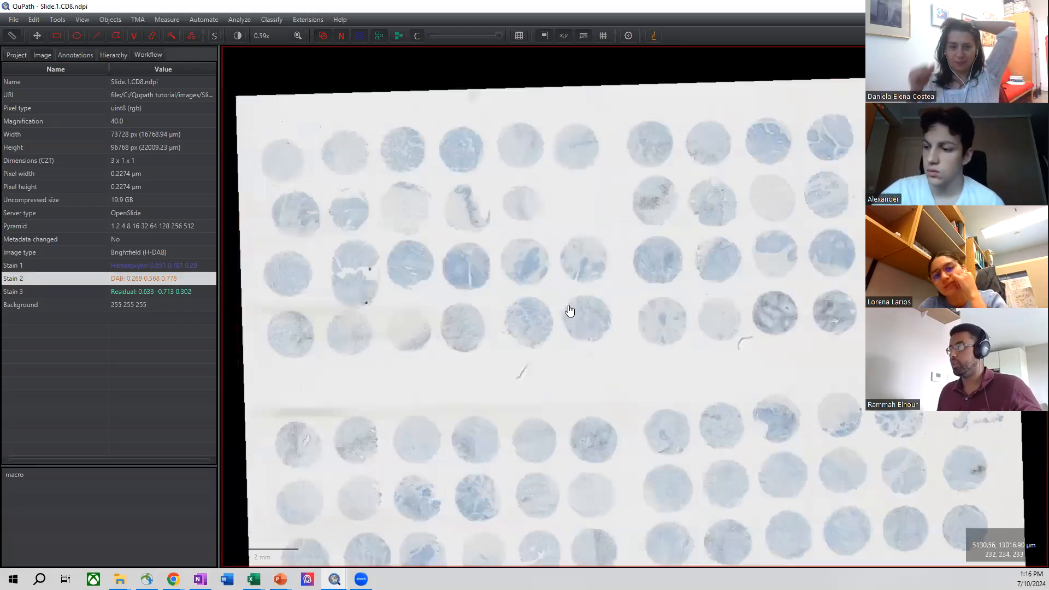
pyautogui.scroll(8, 632, 248)
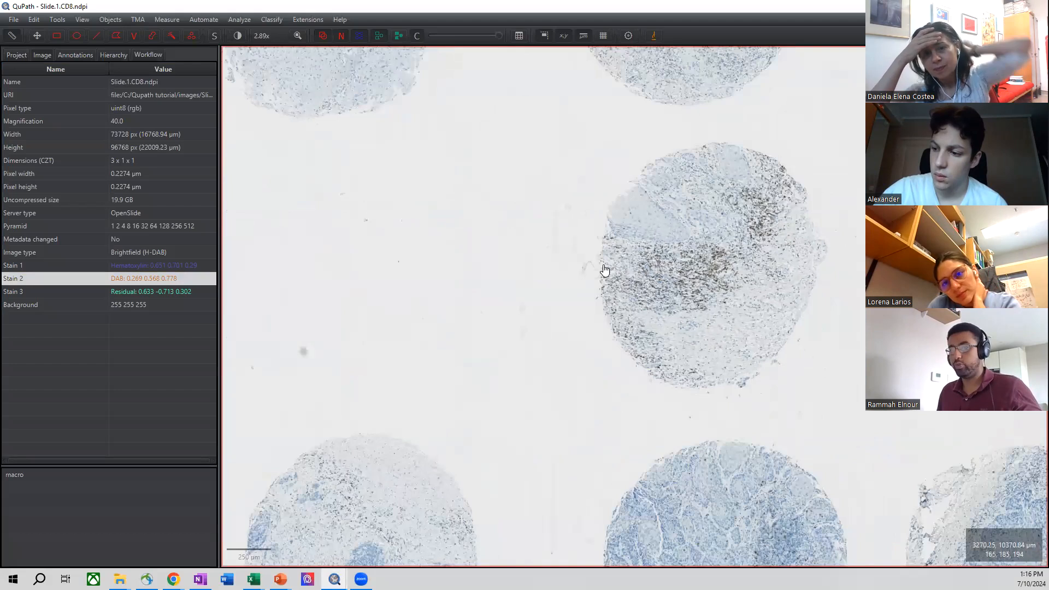
pyautogui.moveTo(604, 270); pyautogui.dragTo(558, 273)
pyautogui.scroll(1, 335, 288)
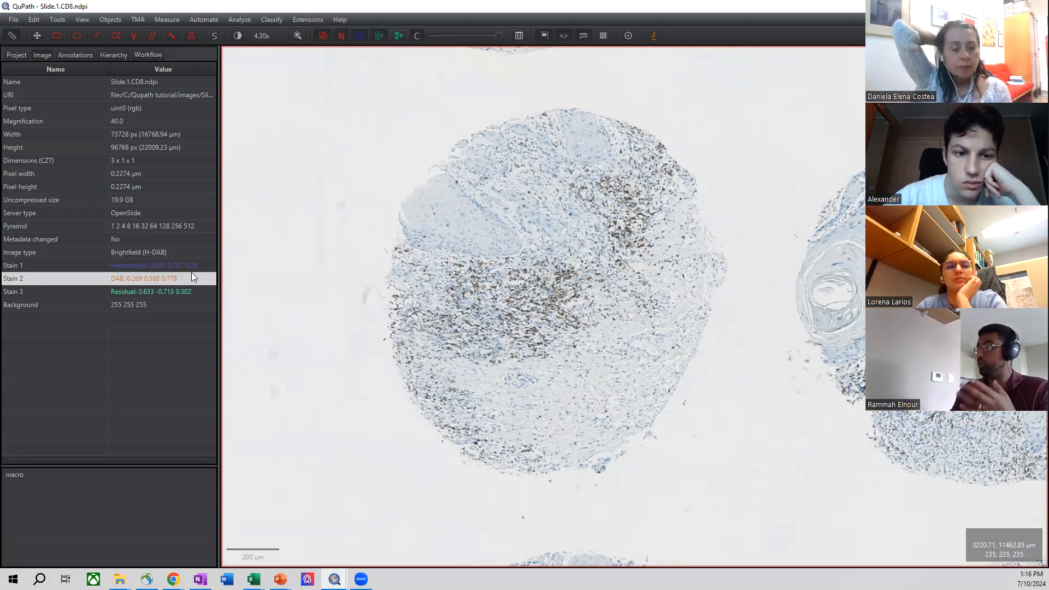
# Inspect the Hematoxylin stain vector's editable values, close its dialog, and compare them with the core's staining up close.
pyautogui.click(188, 267)
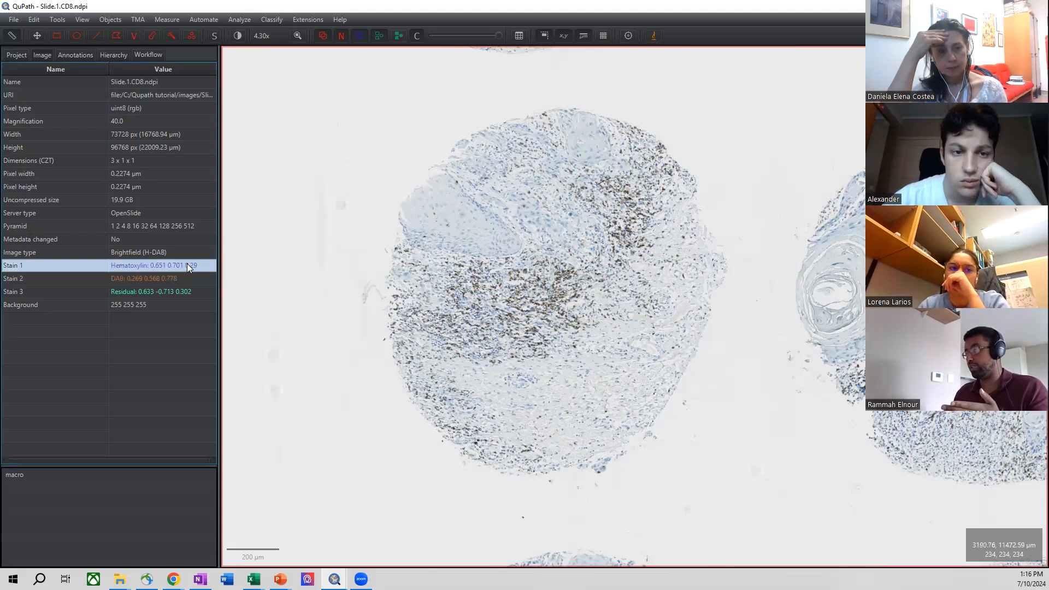
pyautogui.doubleClick(142, 264)
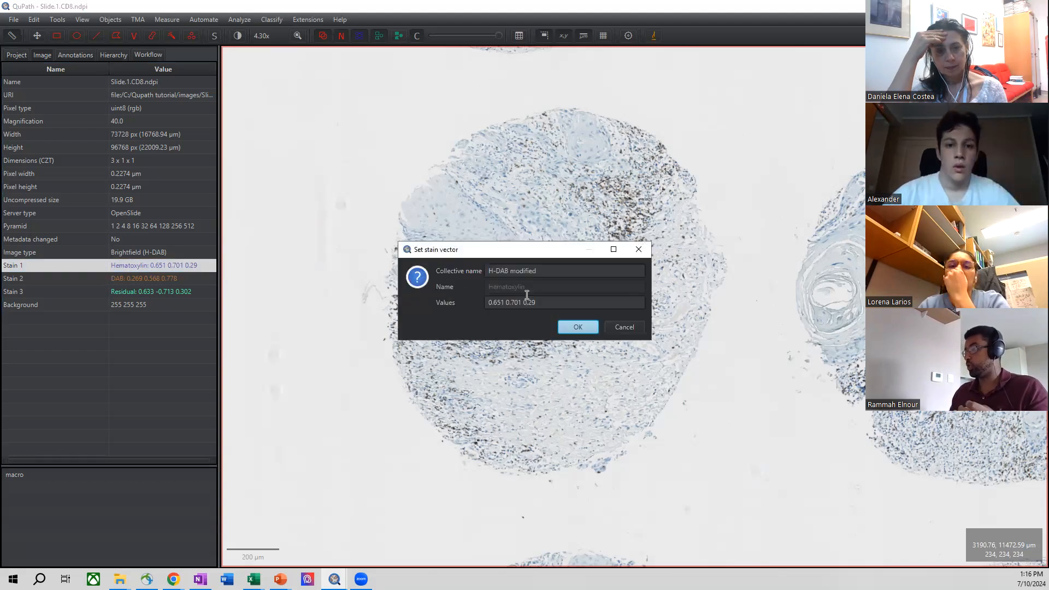
pyautogui.click(544, 302)
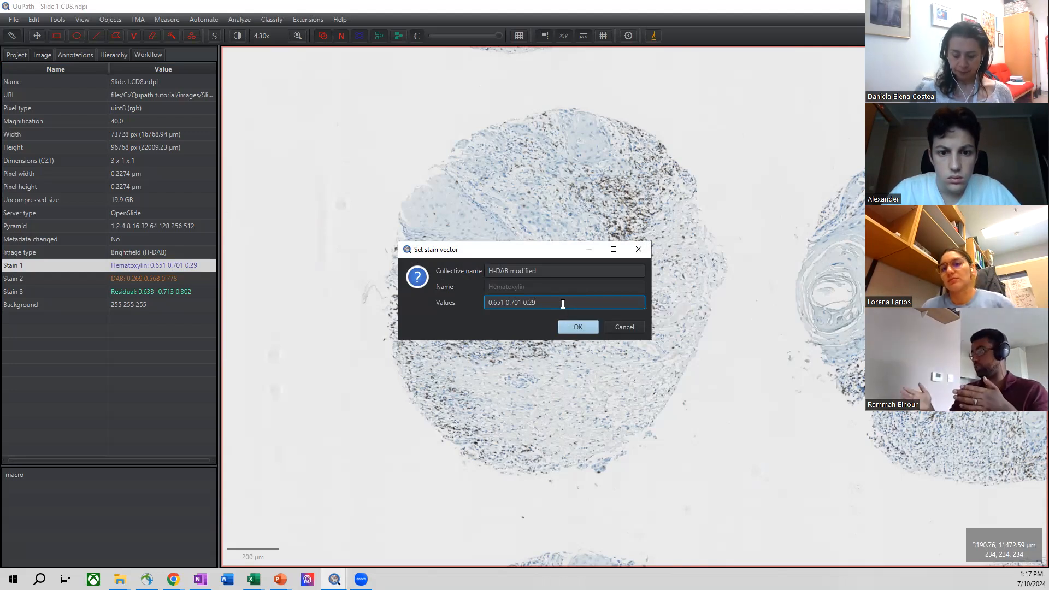
pyautogui.press('Return')
pyautogui.scroll(5, 627, 188)
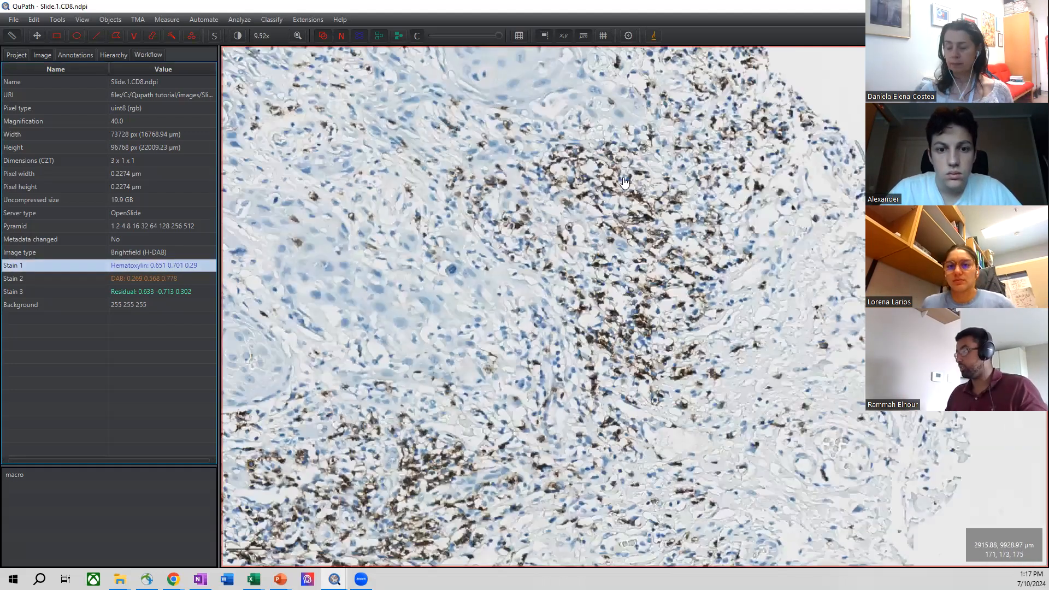
pyautogui.scroll(-5, 627, 187)
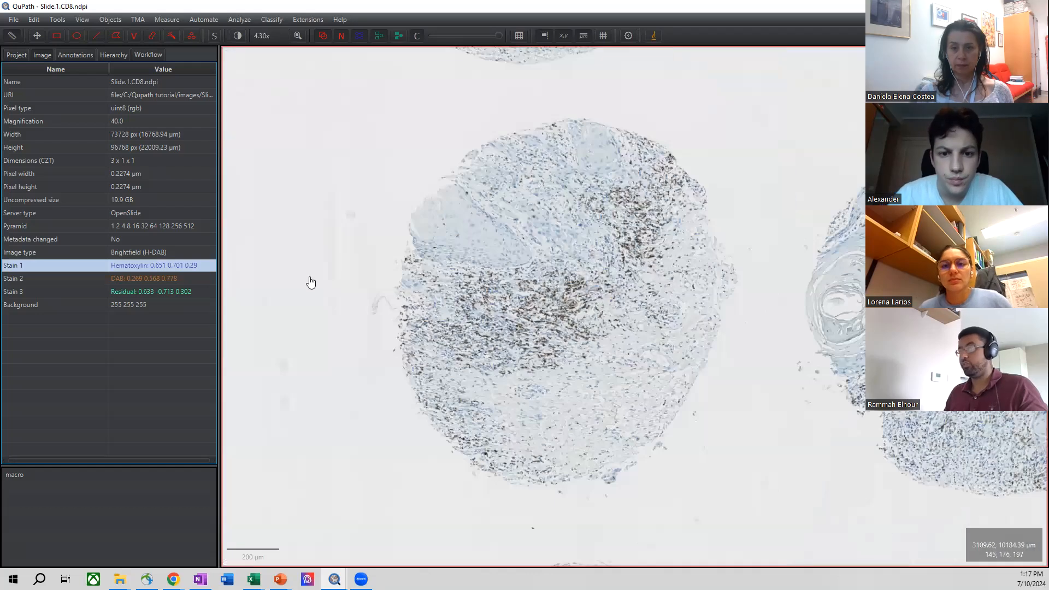
# Reopen the Hematoxylin stain vector, highlight its three values and cancel the edit.
pyautogui.doubleClick(199, 265)
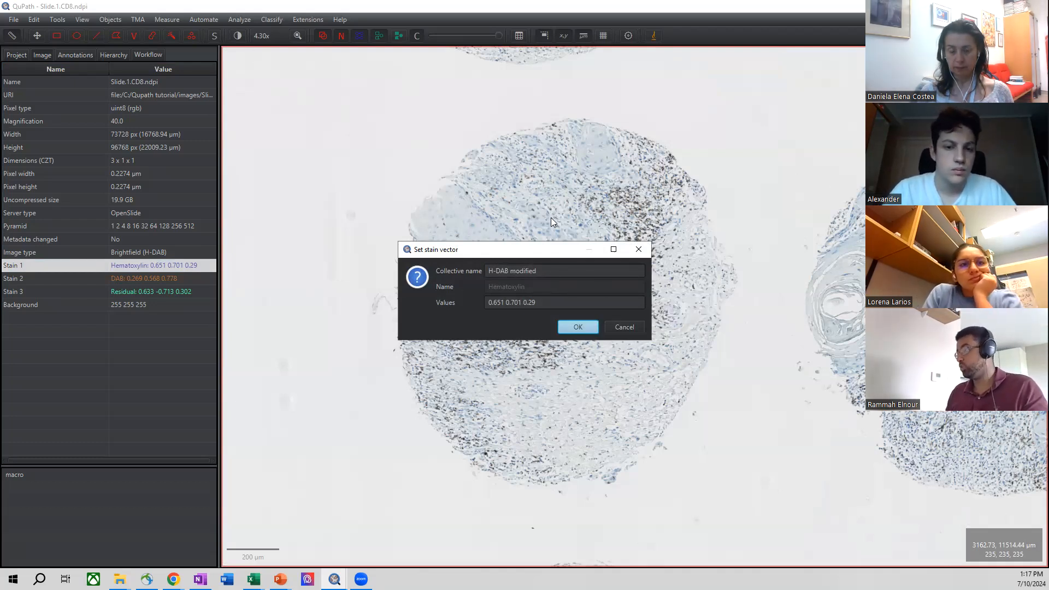
pyautogui.click(550, 301)
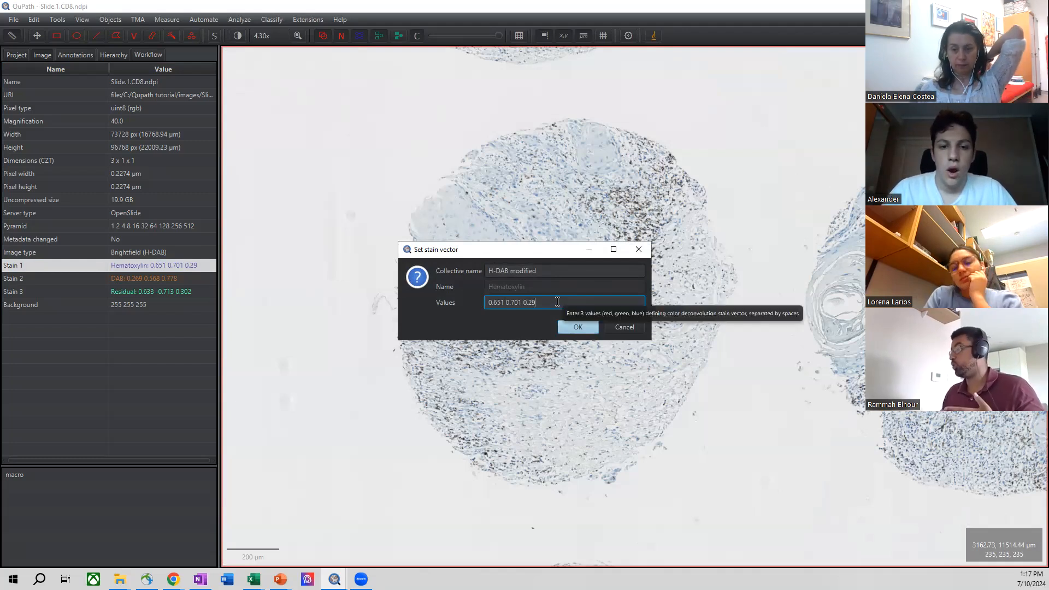
pyautogui.moveTo(557, 301); pyautogui.dragTo(471, 300)
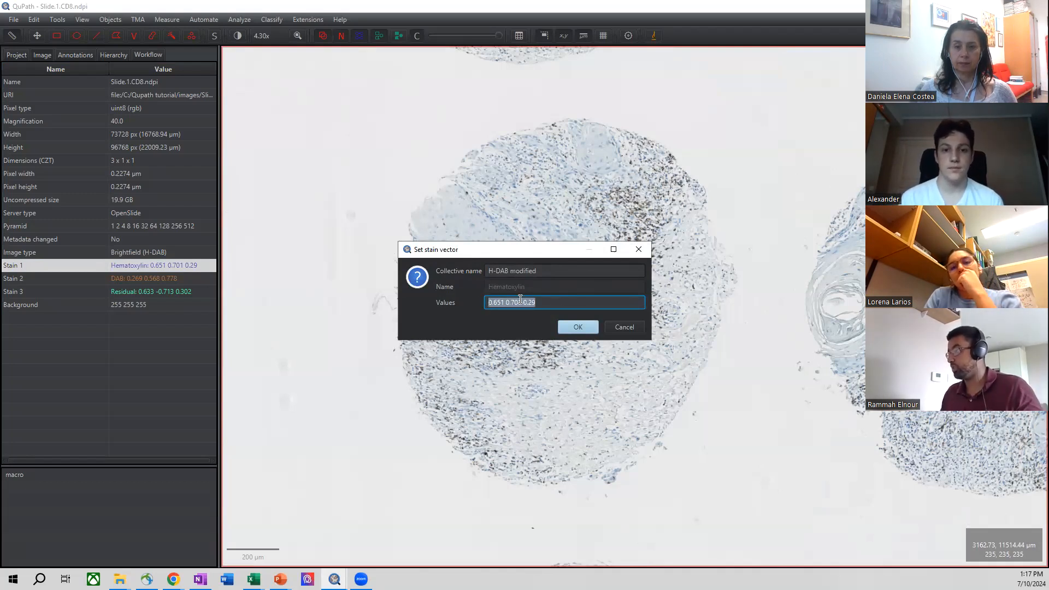
pyautogui.click(620, 327)
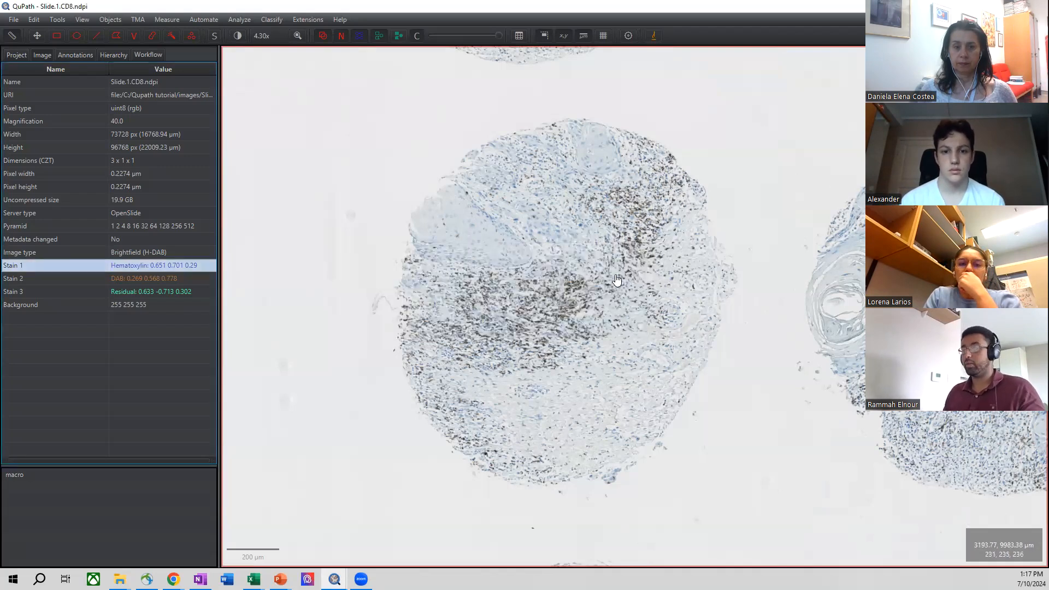
# Examine the blue and brown staining across the densely stained core at about 9.5x and 4.3x.
pyautogui.scroll(5, 617, 280)
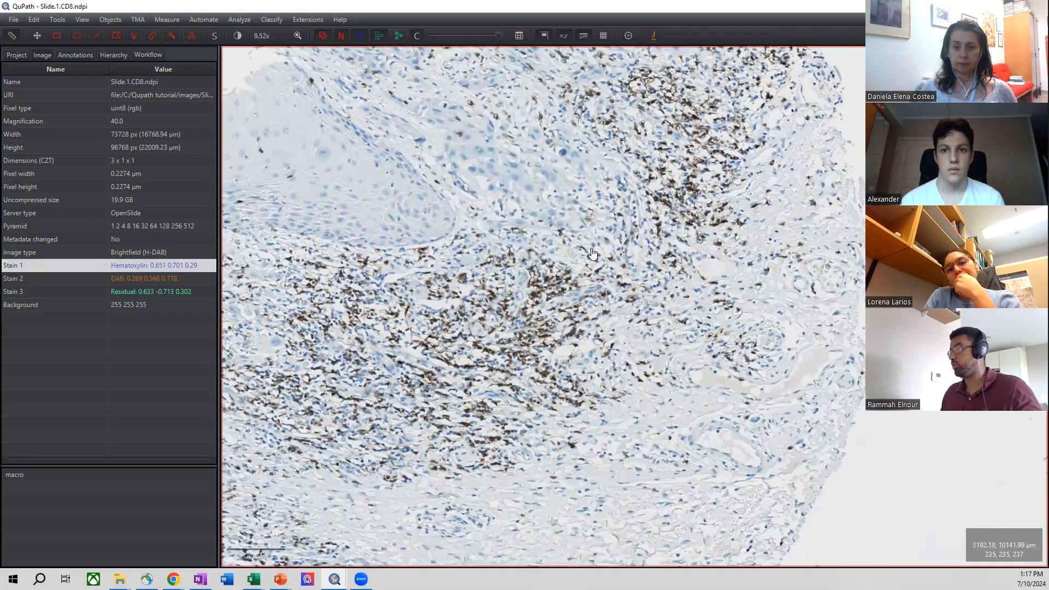
pyautogui.press('Left')
pyautogui.press('Left')
pyautogui.press('Left')
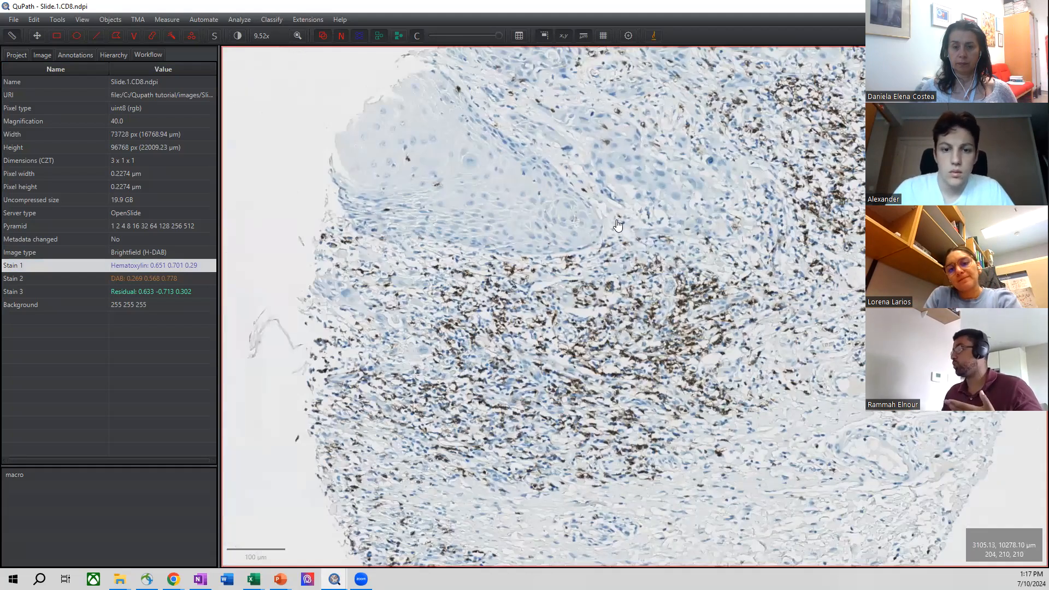
pyautogui.scroll(-2, 617, 224)
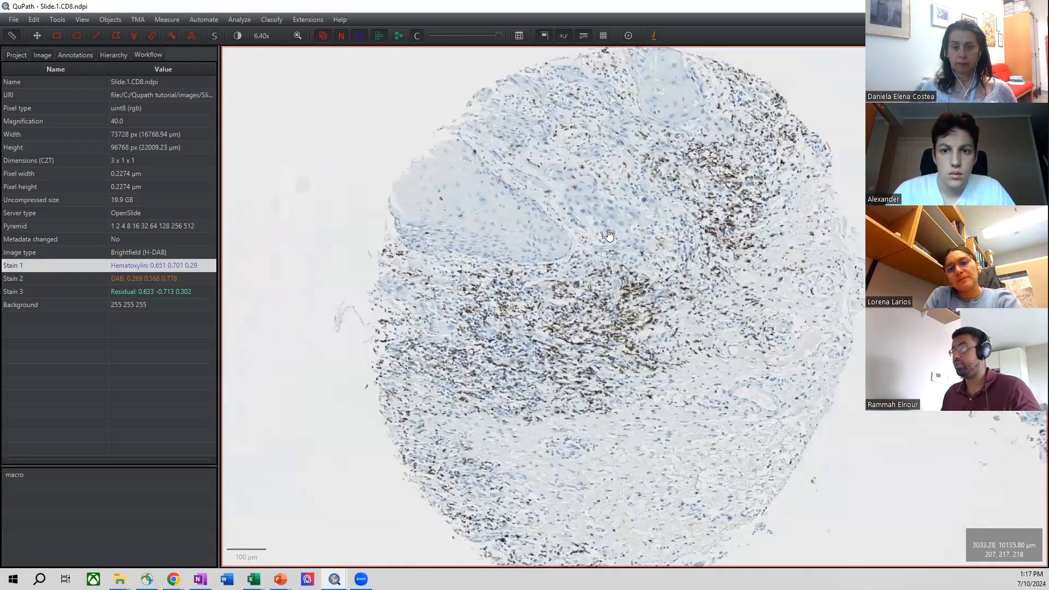
pyautogui.scroll(-2, 599, 241)
pyautogui.scroll(-1, 599, 241)
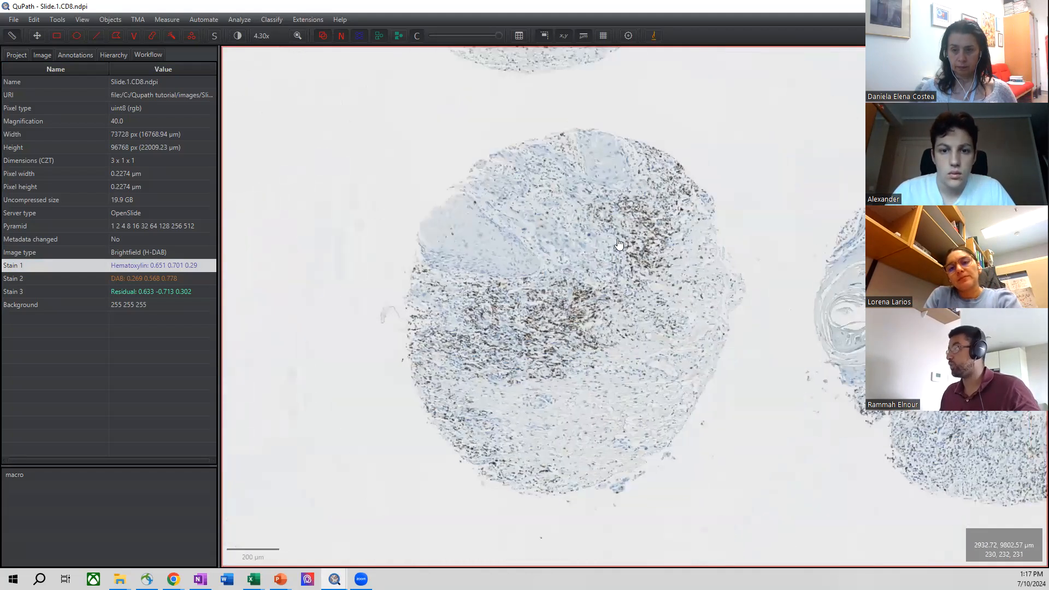
# Survey the neighbouring tissue cores and examine the one with rounded blue cell nests at up to about 14x.
pyautogui.scroll(-1, 619, 240)
pyautogui.moveTo(531, 214); pyautogui.dragTo(590, 341)
pyautogui.moveTo(590, 235); pyautogui.dragTo(756, 255)
pyautogui.scroll(1, 612, 335)
pyautogui.scroll(3, 543, 277)
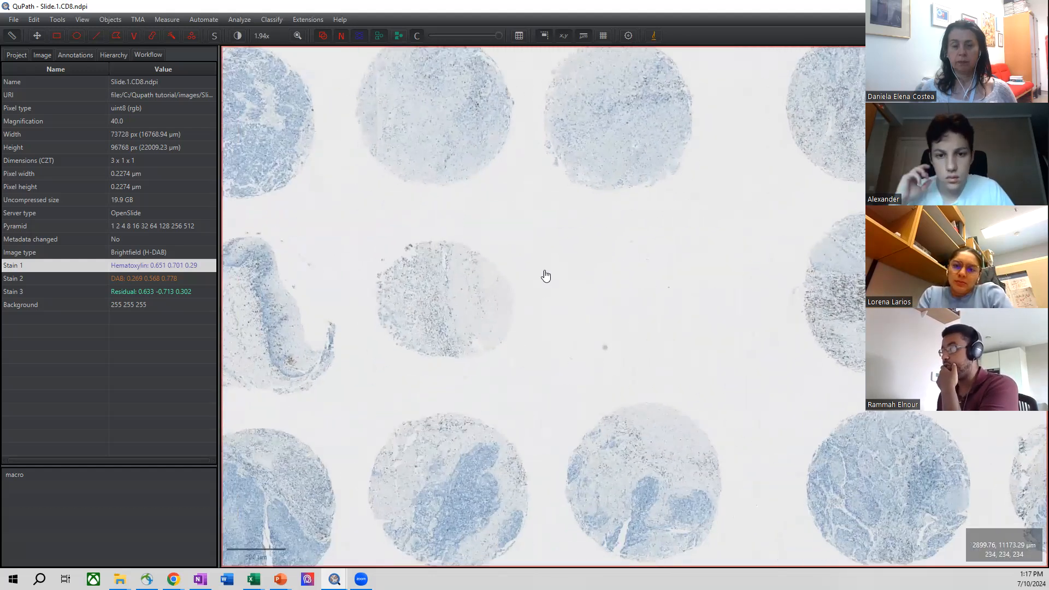
pyautogui.scroll(-4, 568, 252)
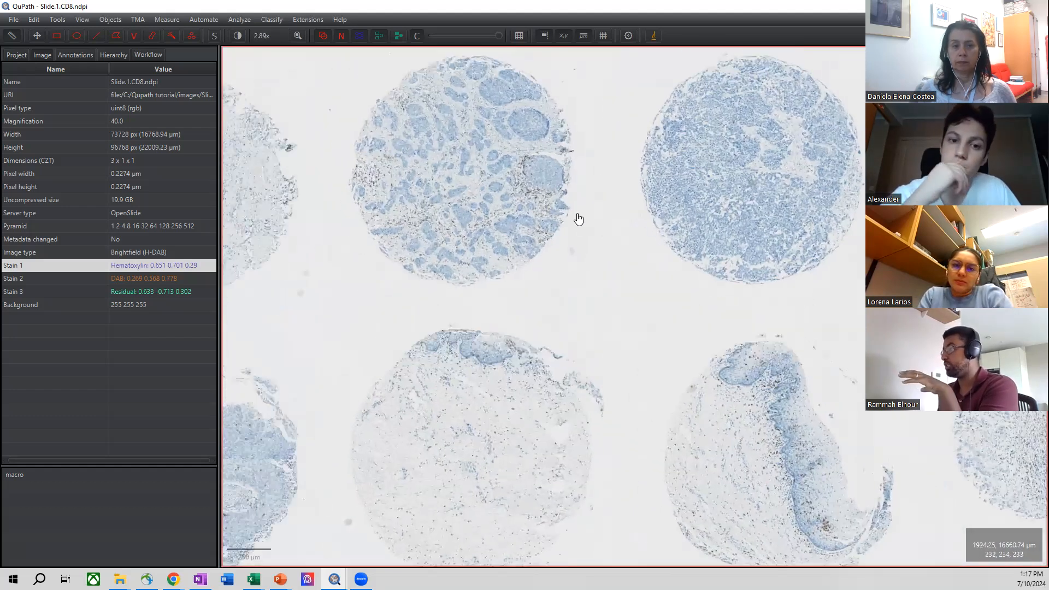
pyautogui.scroll(-3, 578, 219)
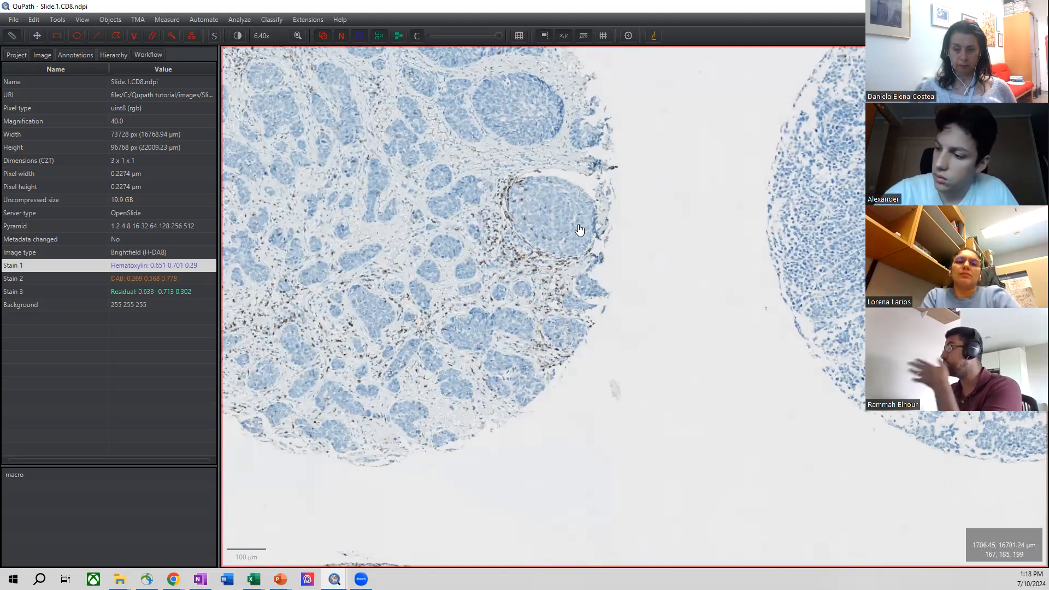
pyautogui.scroll(-2, 565, 217)
pyautogui.scroll(-2, 565, 217)
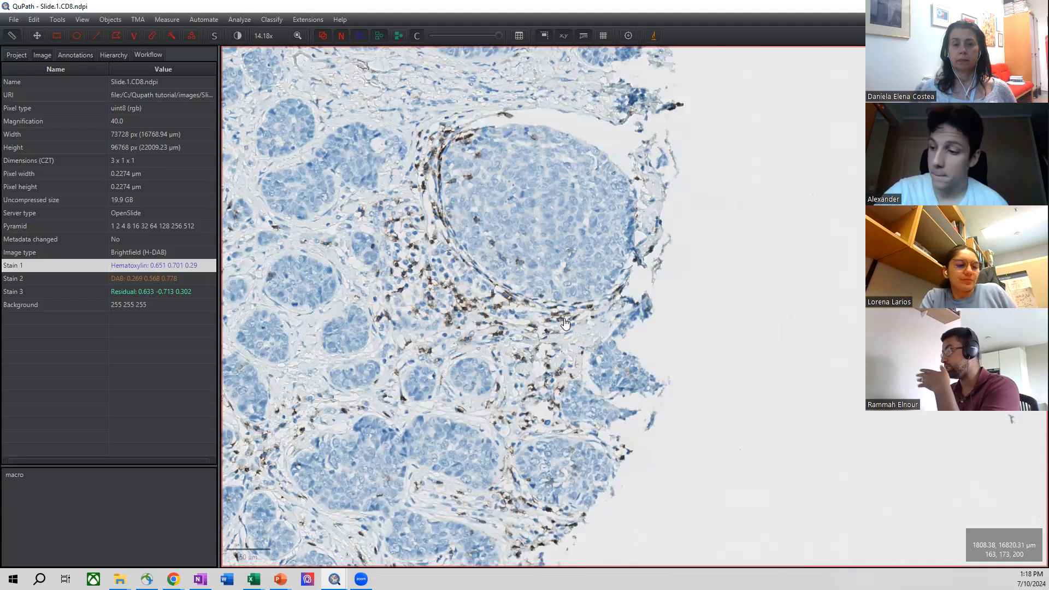
pyautogui.scroll(2, 661, 286)
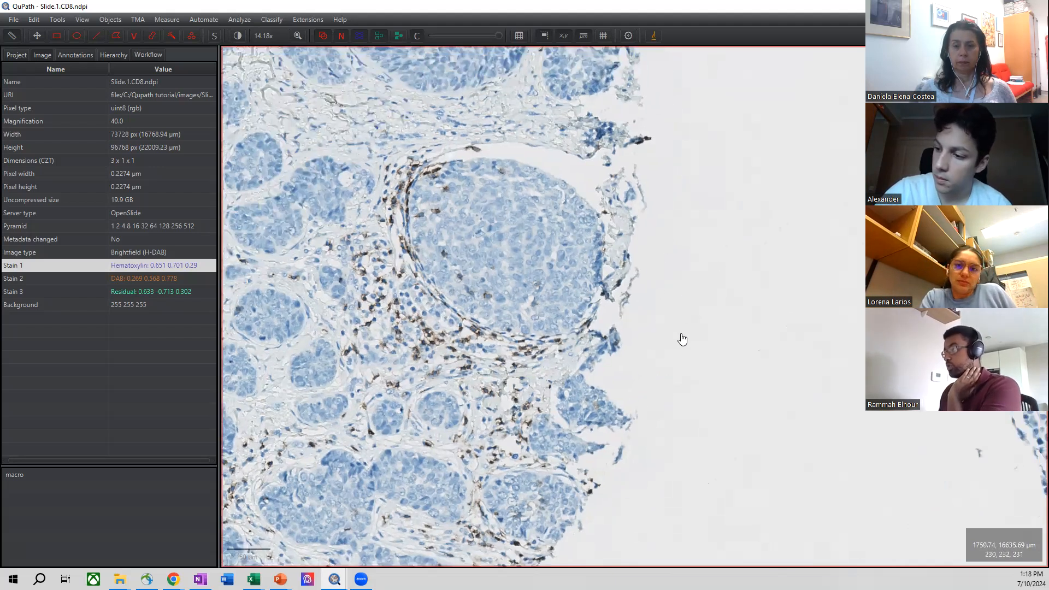
pyautogui.scroll(4, 664, 281)
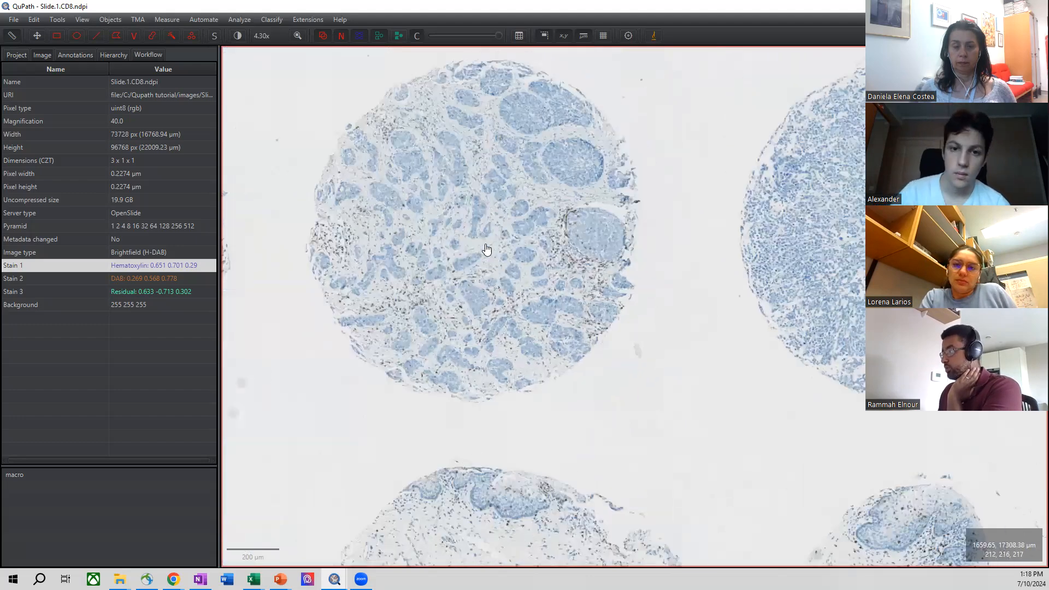
# Draw a rectangle annotation over the upper edge of the densely stained core, covering blue tissue, brown cells and empty background.
pyautogui.scroll(6, 639, 241)
pyautogui.moveTo(678, 335); pyautogui.dragTo(562, 287)
pyautogui.scroll(-4, 671, 218)
pyautogui.moveTo(670, 219); pyautogui.dragTo(600, 257)
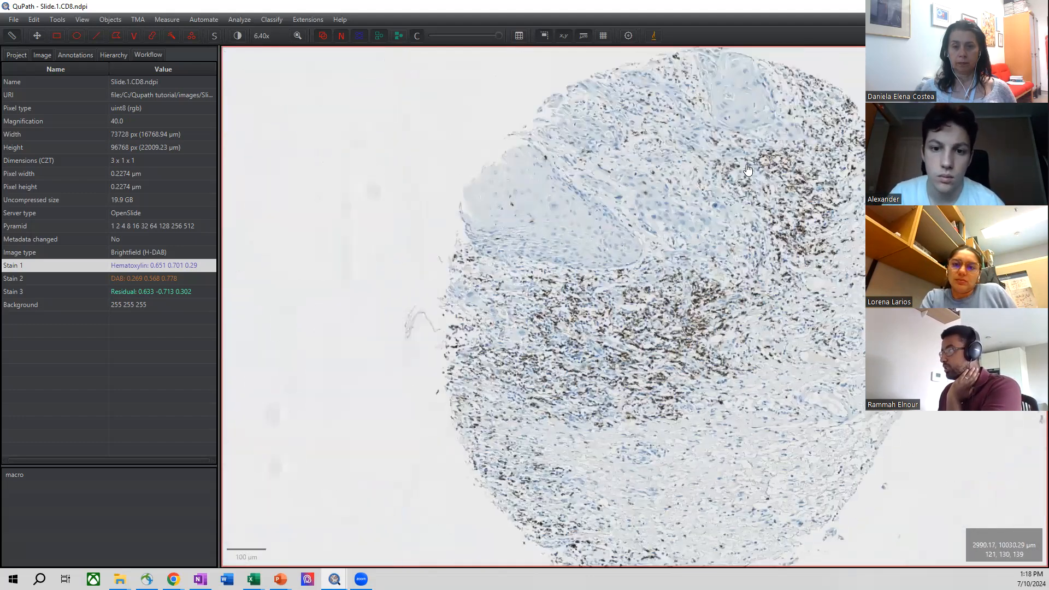
pyautogui.scroll(-2, 658, 239)
pyautogui.moveTo(658, 238); pyautogui.dragTo(658, 228)
pyautogui.moveTo(532, 142); pyautogui.dragTo(500, 138)
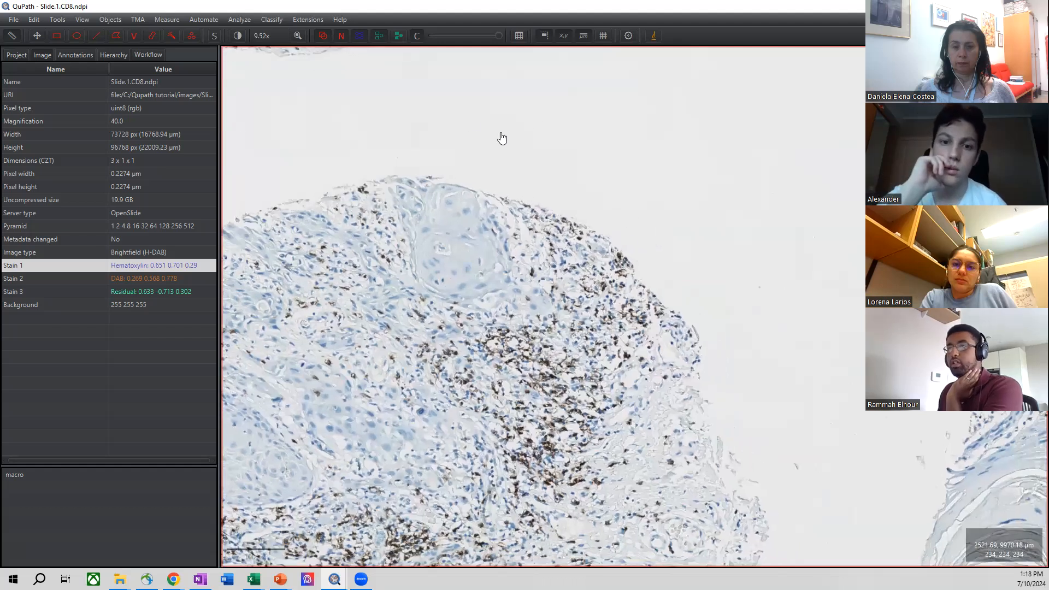
pyautogui.click(56, 36)
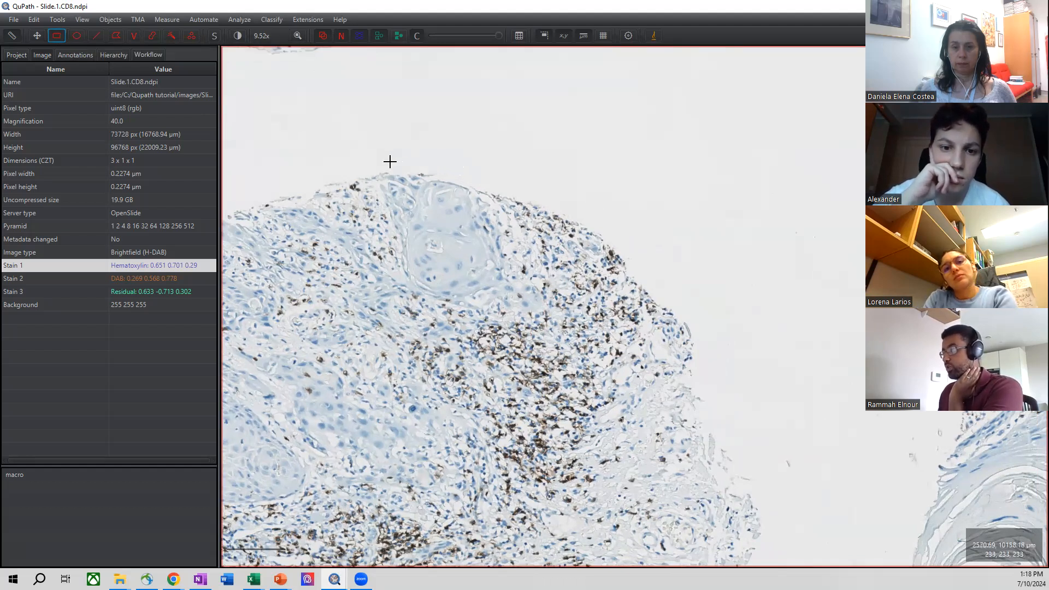
pyautogui.moveTo(465, 232)
pyautogui.mouseDown()
pyautogui.moveTo(606, 324)
pyautogui.moveTo(695, 332)
pyautogui.moveTo(734, 308)
pyautogui.mouseUp()
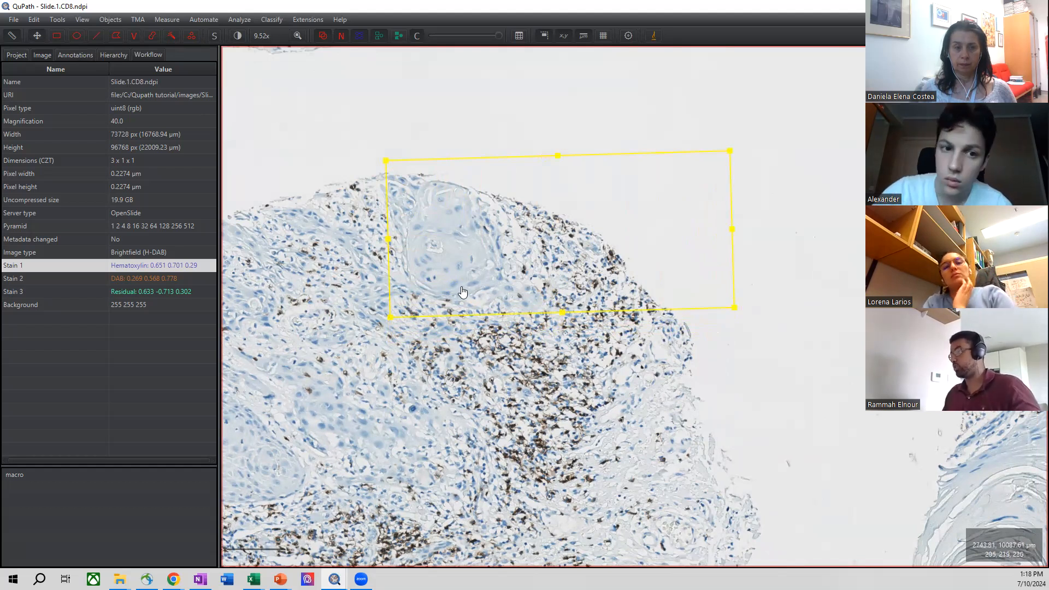
pyautogui.click(113, 16)
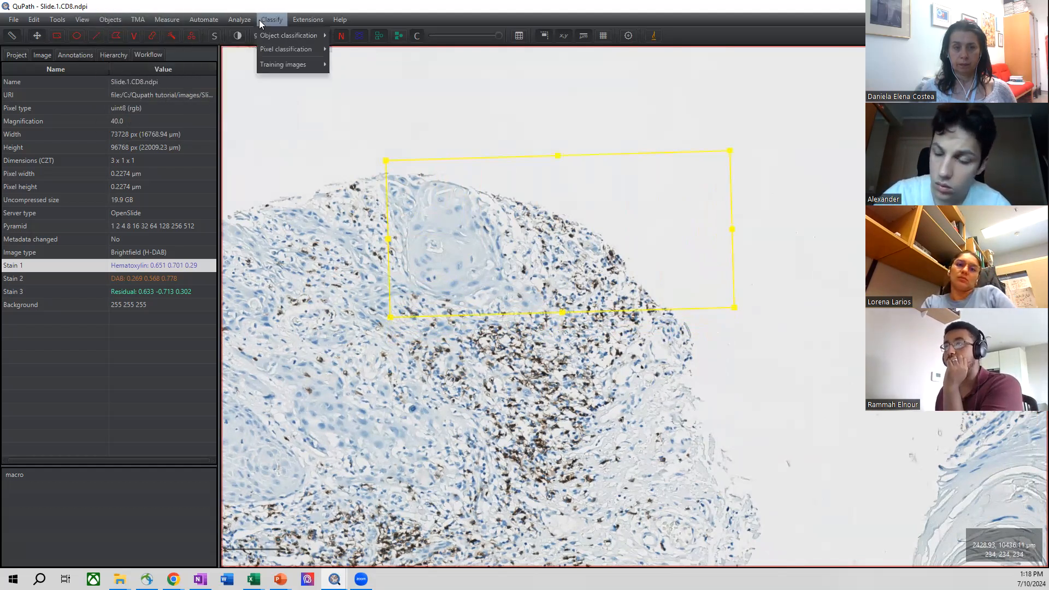
pyautogui.moveTo(237, 21)
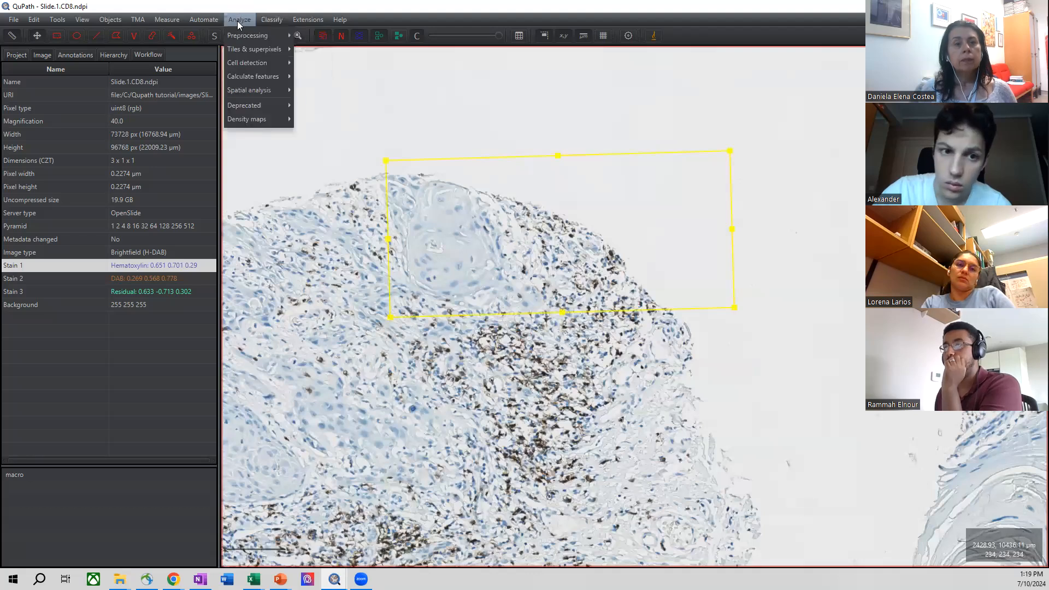
pyautogui.moveTo(269, 44)
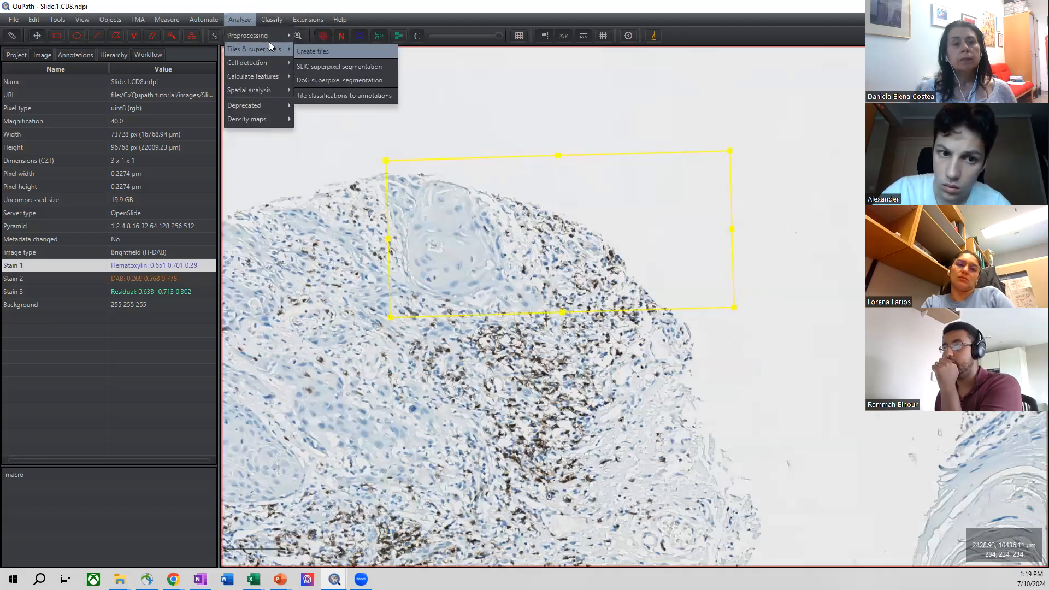
pyautogui.moveTo(268, 96)
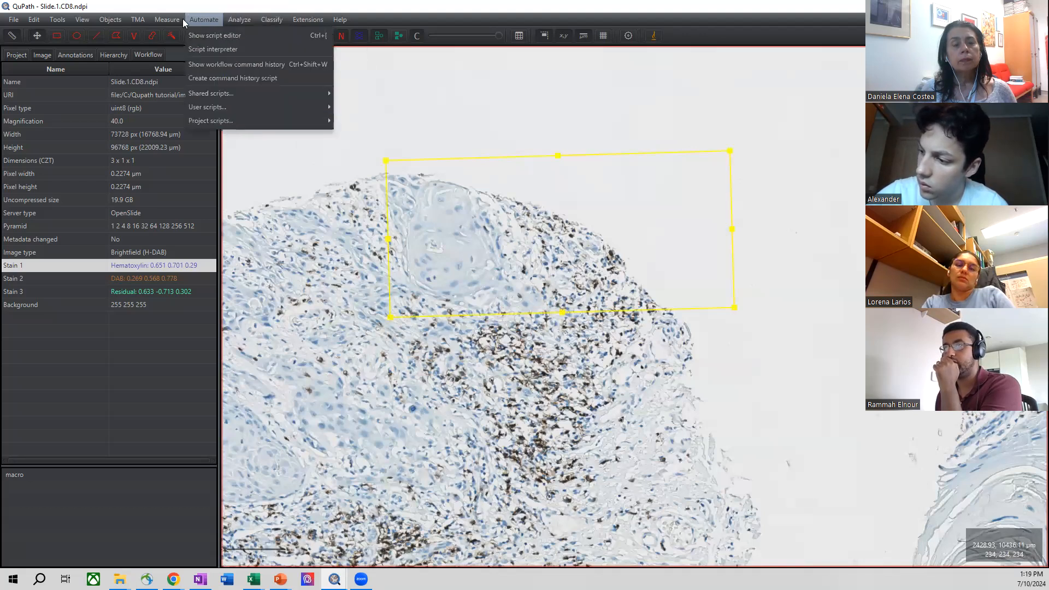
pyautogui.moveTo(139, 20)
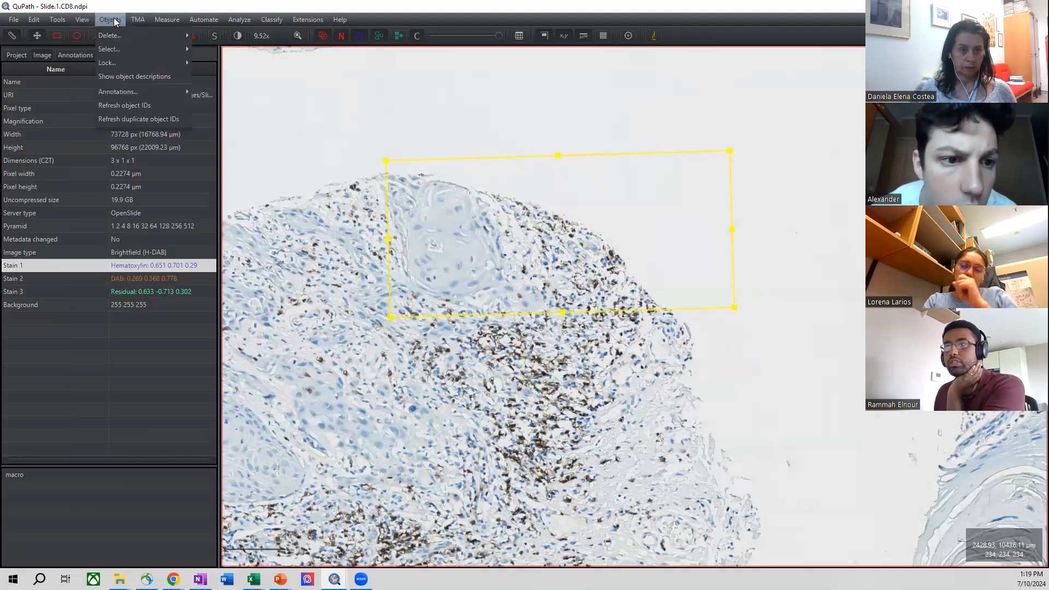
pyautogui.moveTo(247, 75)
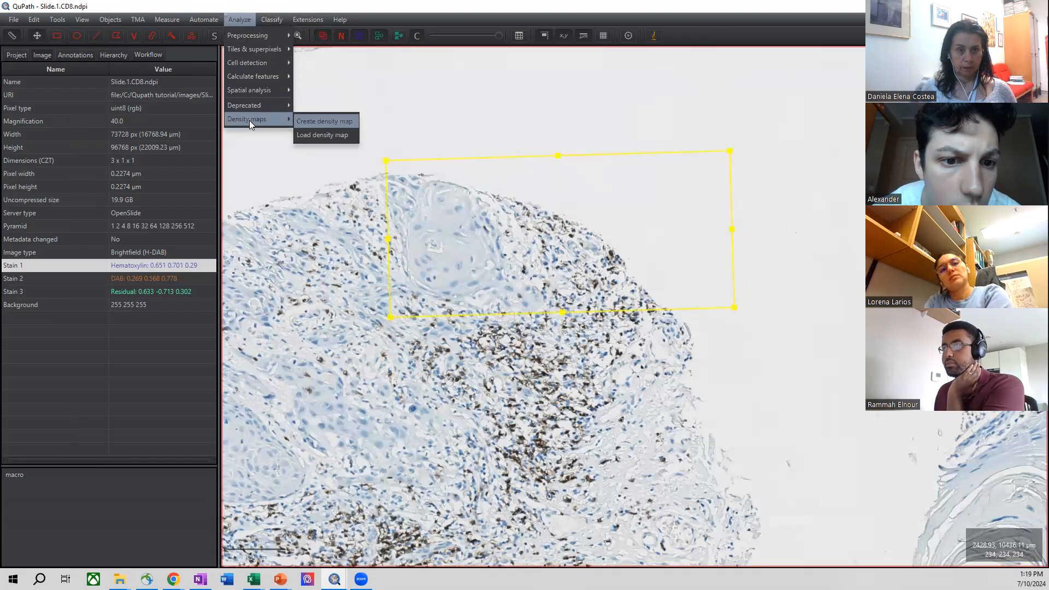
pyautogui.moveTo(300, 21)
pyautogui.moveTo(337, 16)
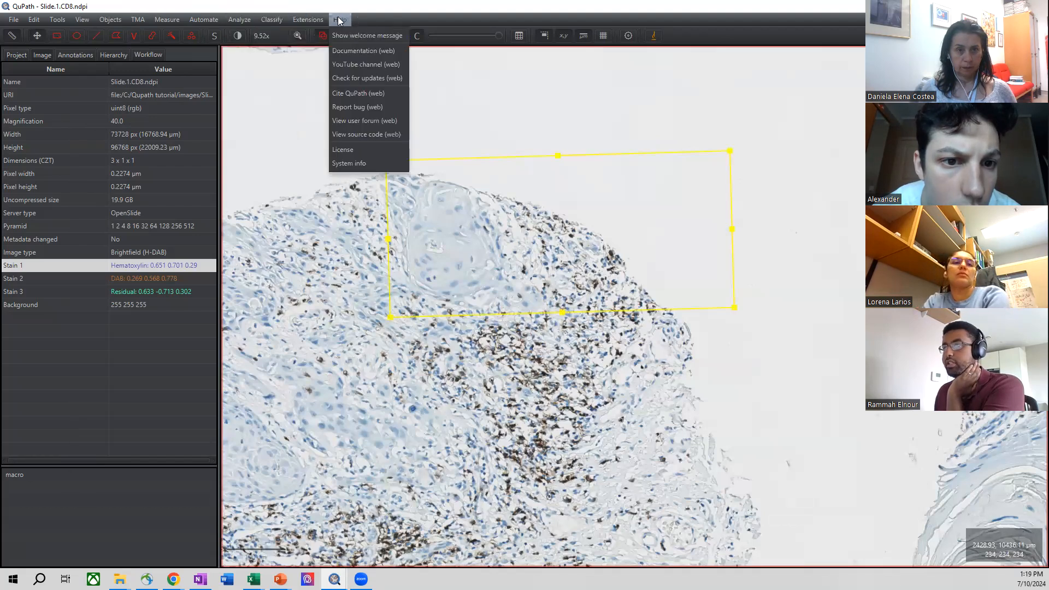
pyautogui.click(632, 195)
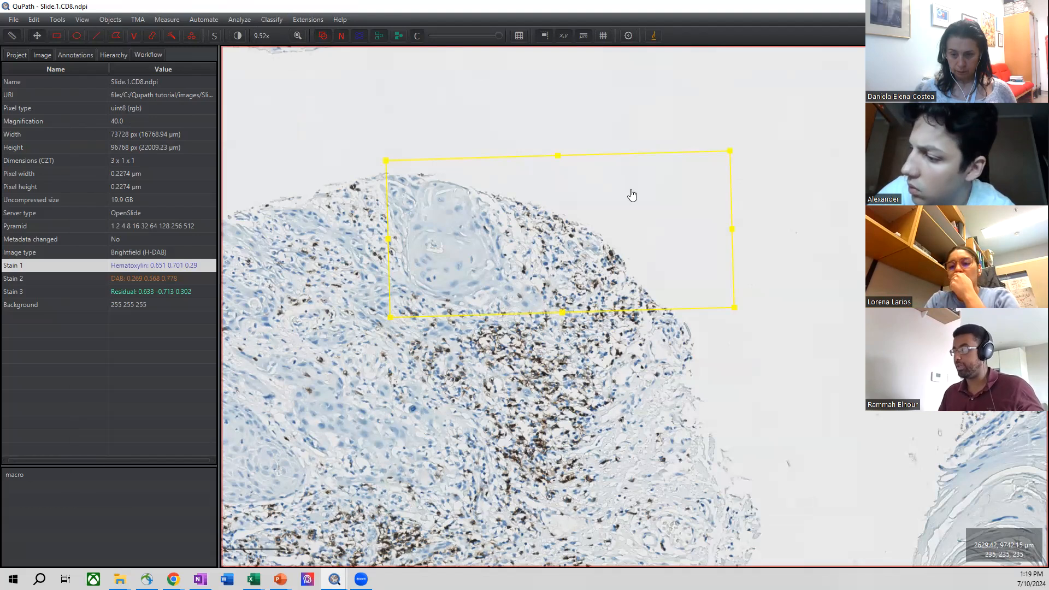
# Find and run the Estimate stain vectors command on the rectangle, using the modal RGB values 233, 234, 234 as background.
pyautogui.hotkey('ctrl', 'l')
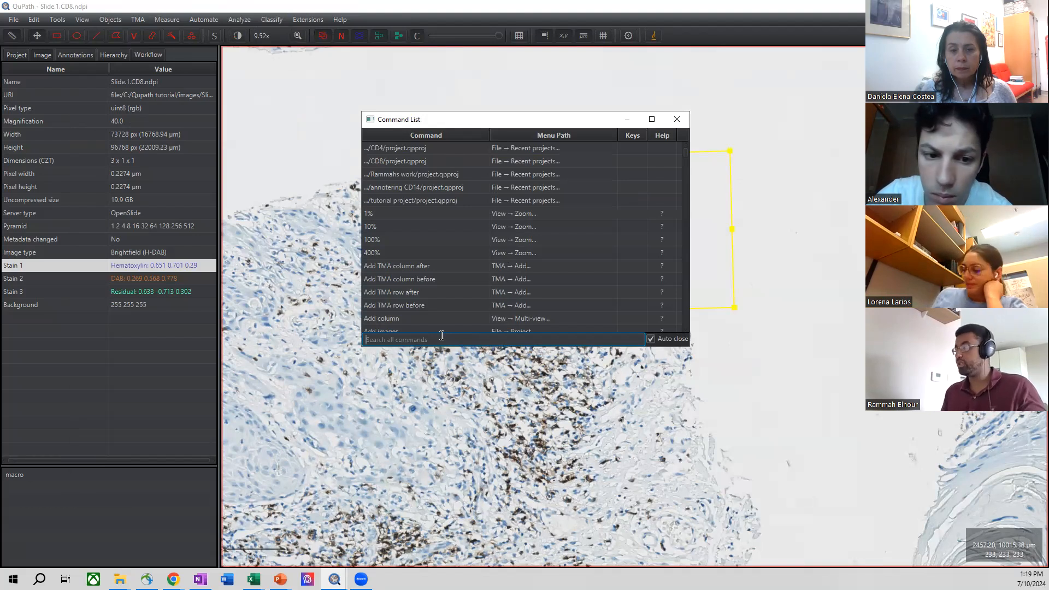
pyautogui.write('estim')
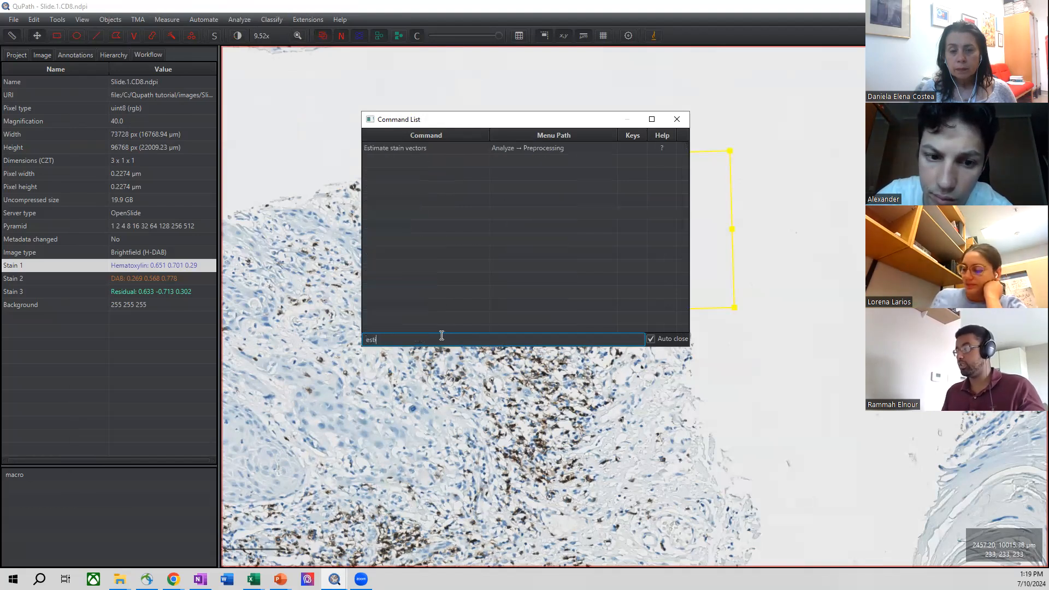
pyautogui.doubleClick(412, 147)
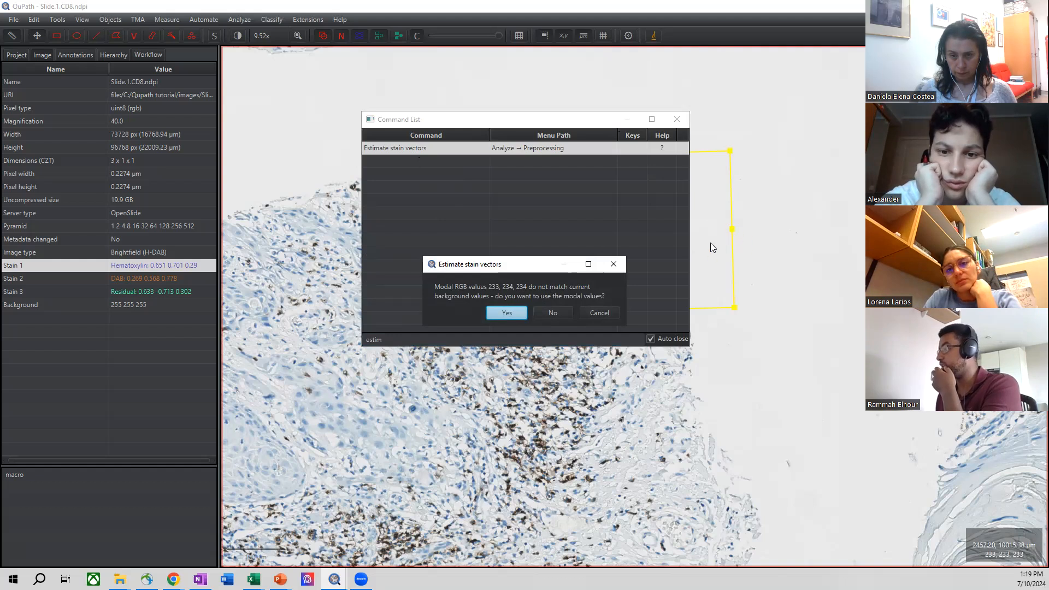
pyautogui.click(507, 313)
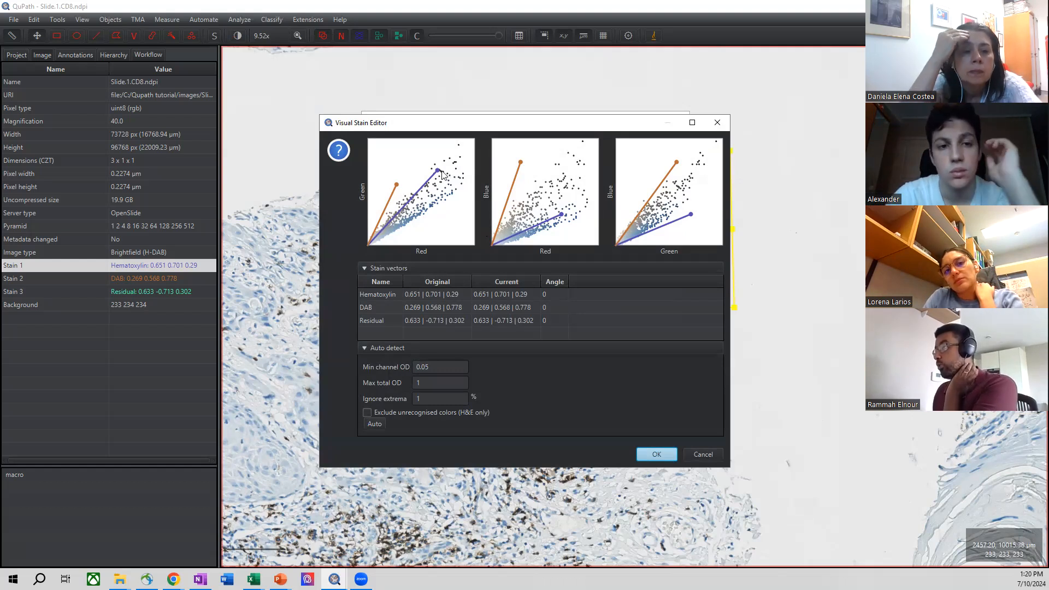
# Manually adjust the Hematoxylin and DAB vectors along the scatter edges to 0.782, 0.549, 0.295 and 0.466, 0.538, 0.702.
pyautogui.moveTo(438, 174)
pyautogui.mouseDown()
pyautogui.moveTo(451, 200)
pyautogui.moveTo(398, 185)
pyautogui.moveTo(405, 195)
pyautogui.mouseUp()
pyautogui.moveTo(573, 201); pyautogui.dragTo(577, 217)
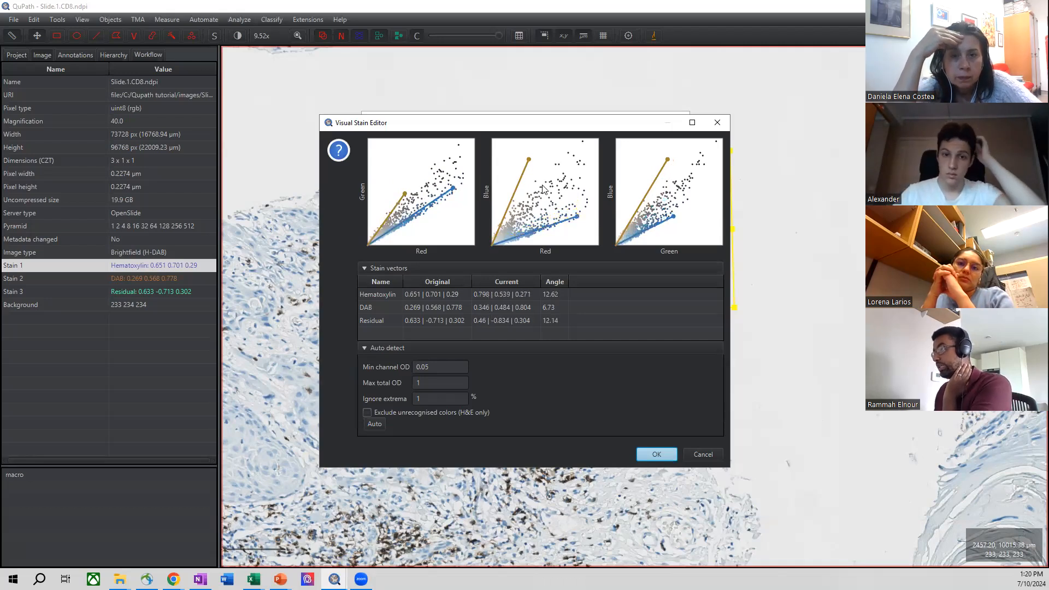
pyautogui.moveTo(529, 162); pyautogui.dragTo(539, 184)
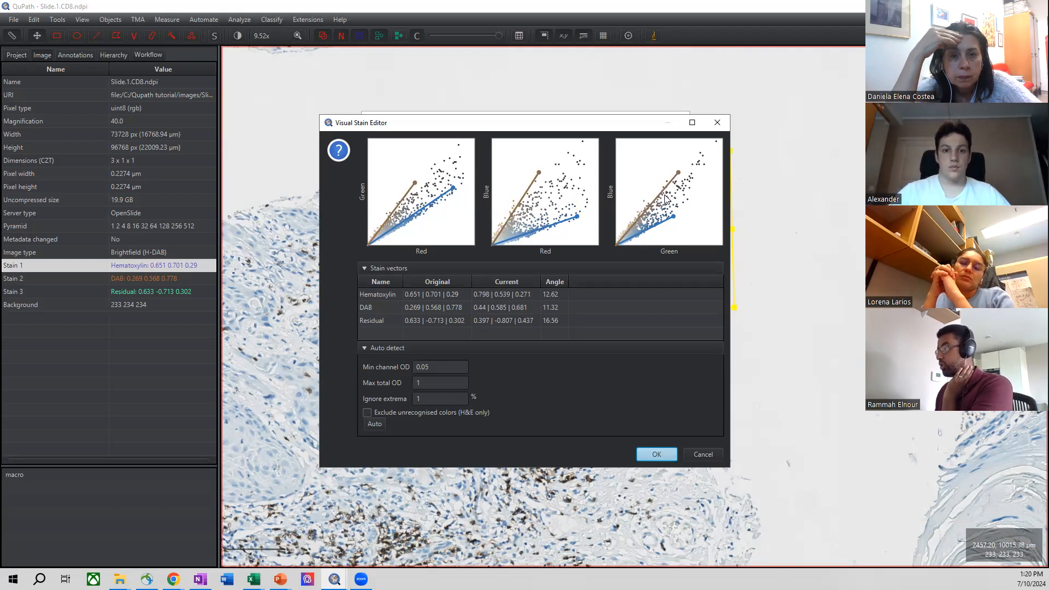
pyautogui.moveTo(677, 177); pyautogui.dragTo(673, 170)
pyautogui.moveTo(677, 214); pyautogui.dragTo(679, 212)
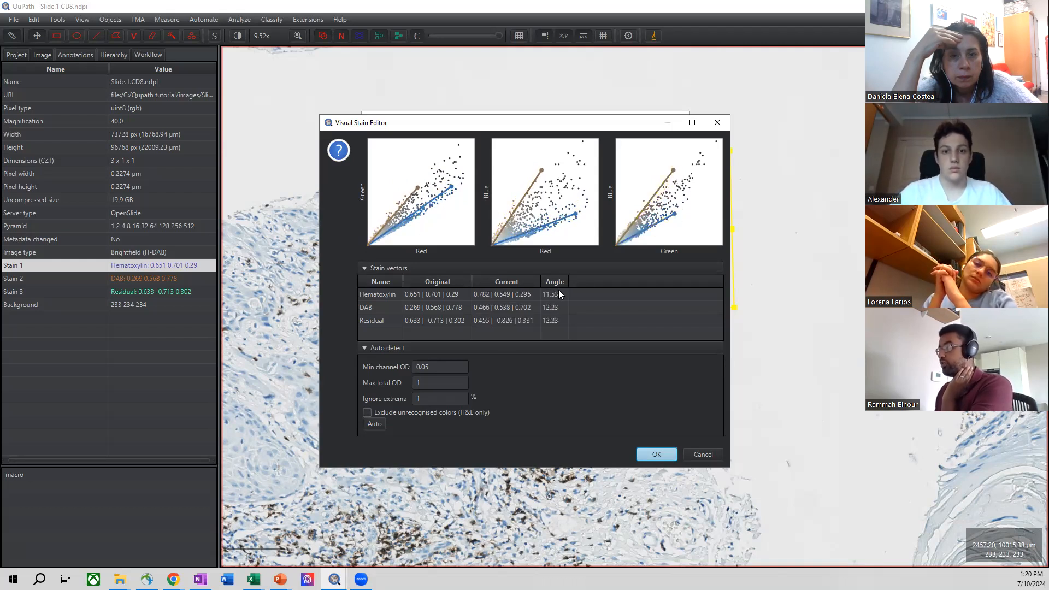
# Auto-detect the stain vectors and fine-tune the DAB vector to 0.439, 0.536, 0.721.
pyautogui.click(375, 425)
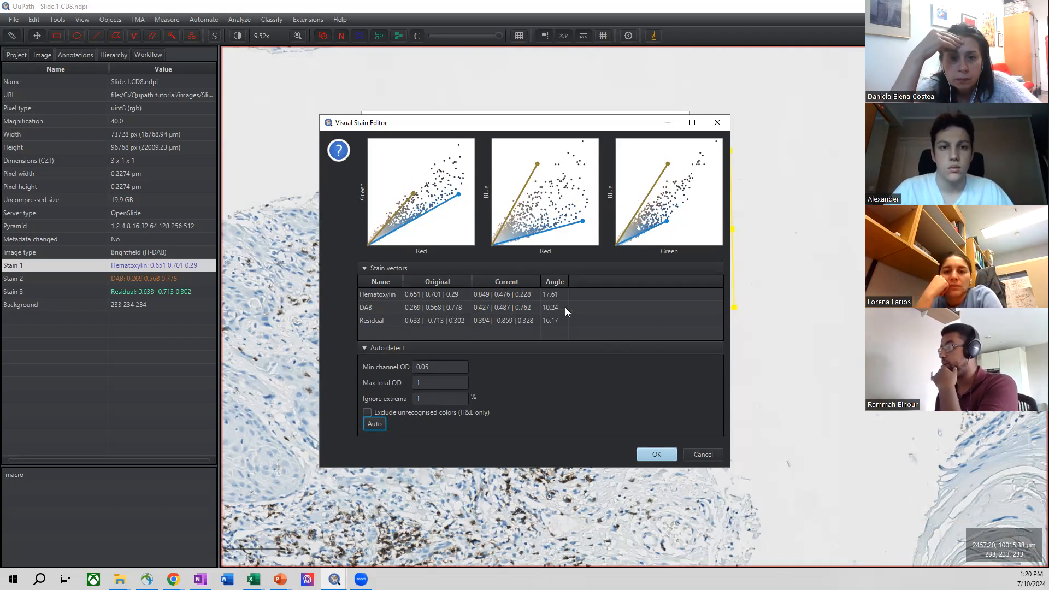
pyautogui.moveTo(667, 166); pyautogui.dragTo(671, 169)
pyautogui.moveTo(416, 191); pyautogui.dragTo(415, 189)
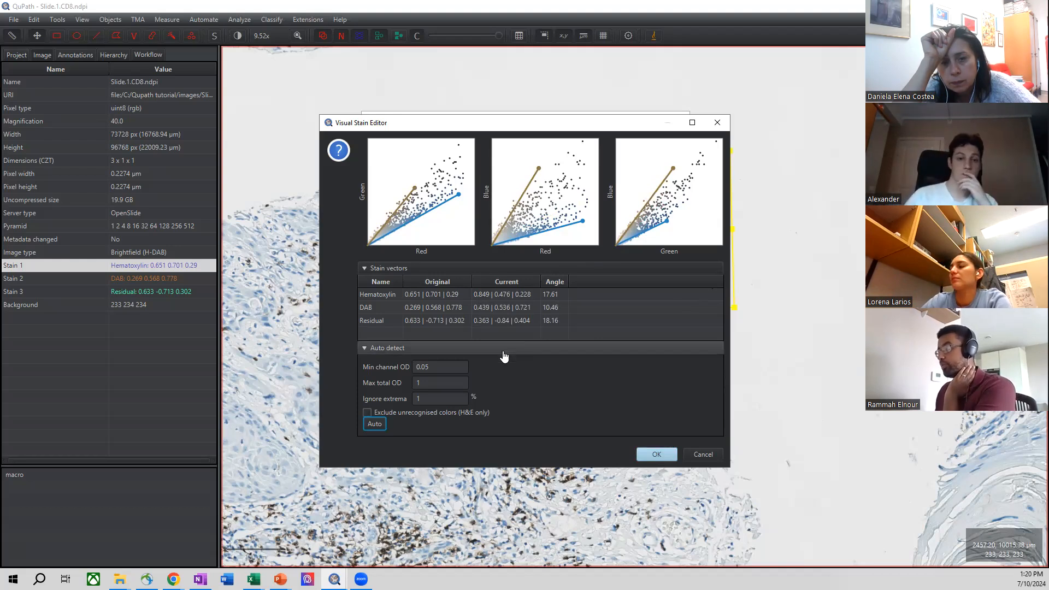
# Set Ignore extrema to 5% and accept the stain vectors under the name H-DAB estimated.
pyautogui.doubleClick(436, 398)
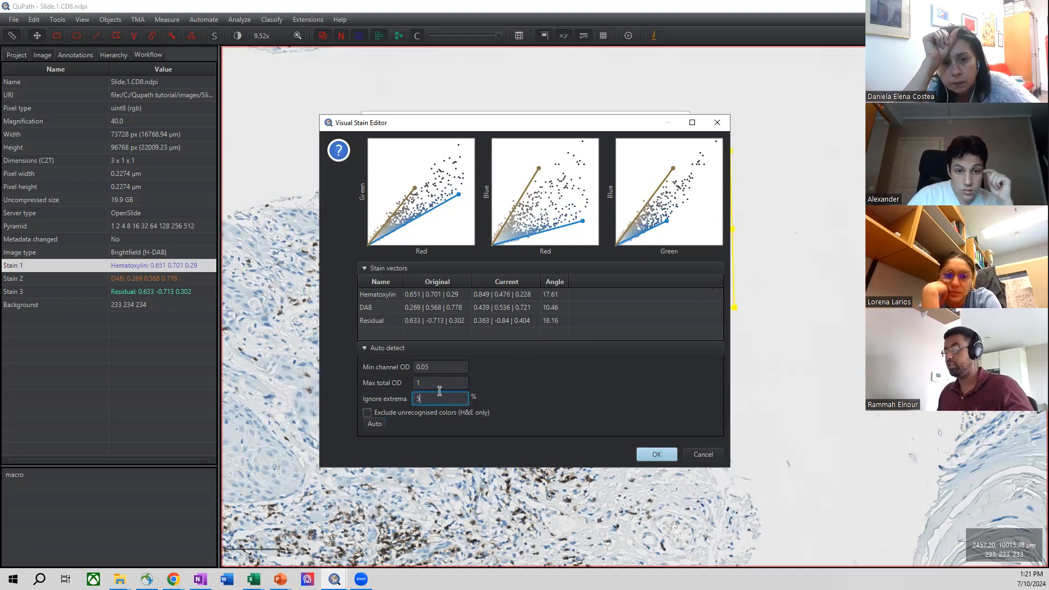
pyautogui.write('5')
pyautogui.press('Return')
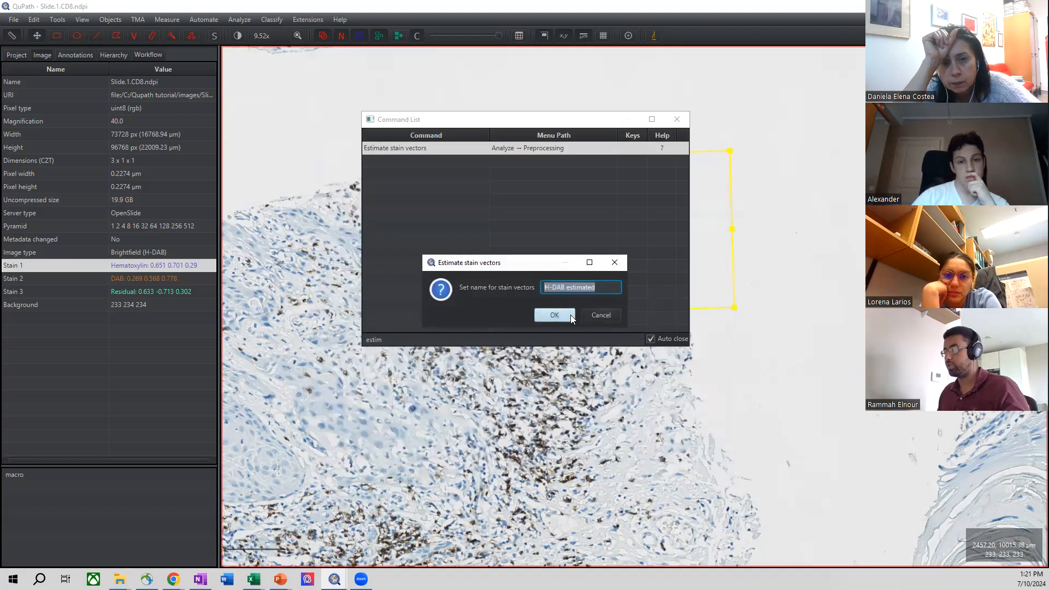
pyautogui.press('Return')
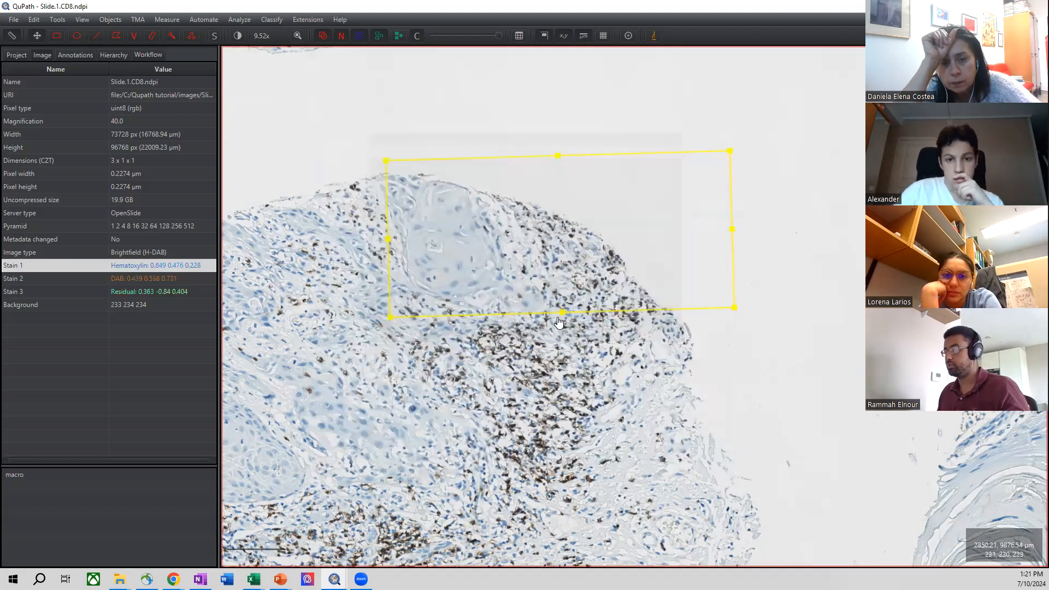
# Run Estimate stain vectors again and auto-detect with Ignore extrema at 5%, followed by 1%.
pyautogui.hotkey('ctrl', 'l')
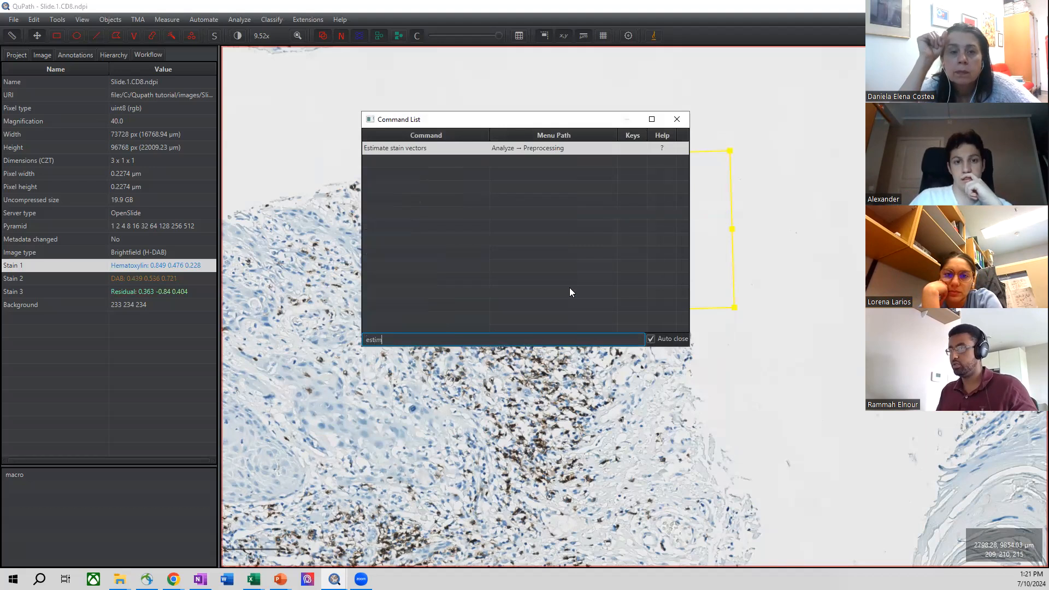
pyautogui.press('Return')
pyautogui.doubleClick(445, 395)
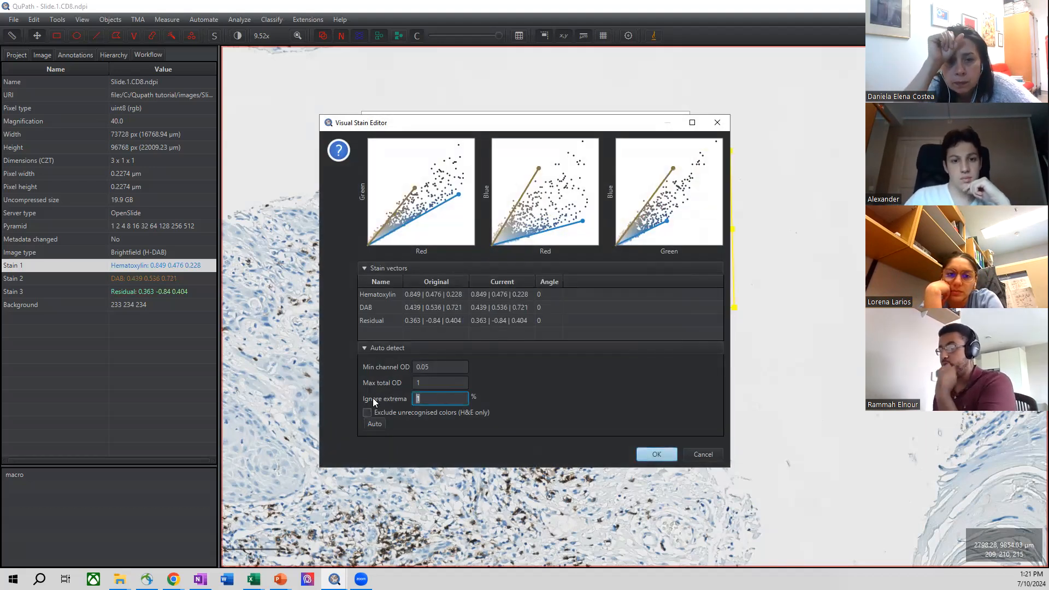
pyautogui.click(380, 425)
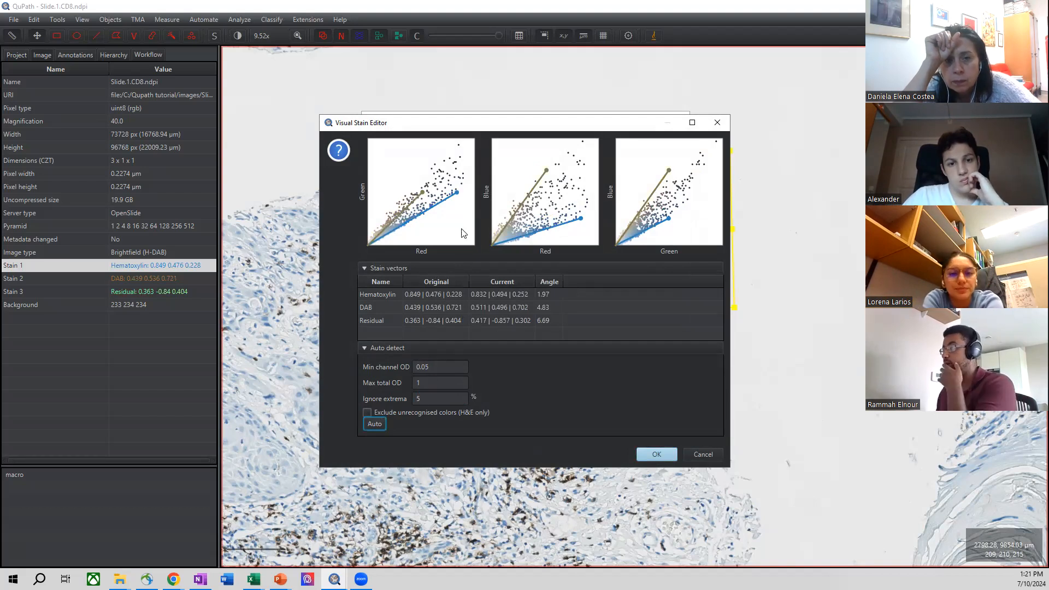
pyautogui.doubleClick(428, 399)
pyautogui.click(374, 424)
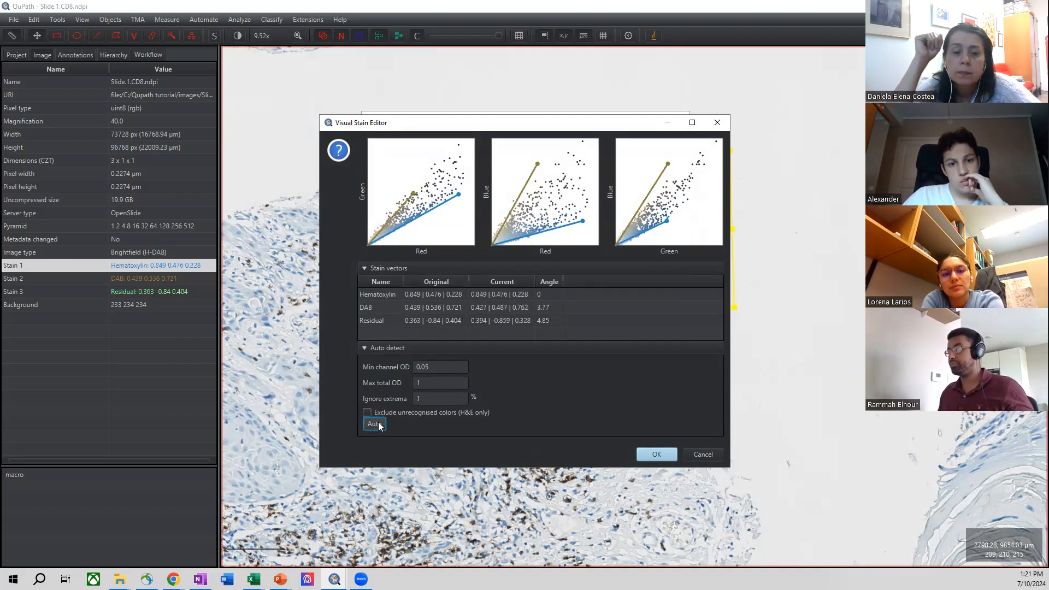
# Fine-tune the DAB vector to 0.394, 0.527, 0.753 and save the stain vectors as H-DAB estimated.
pyautogui.moveTo(413, 194); pyautogui.dragTo(410, 191)
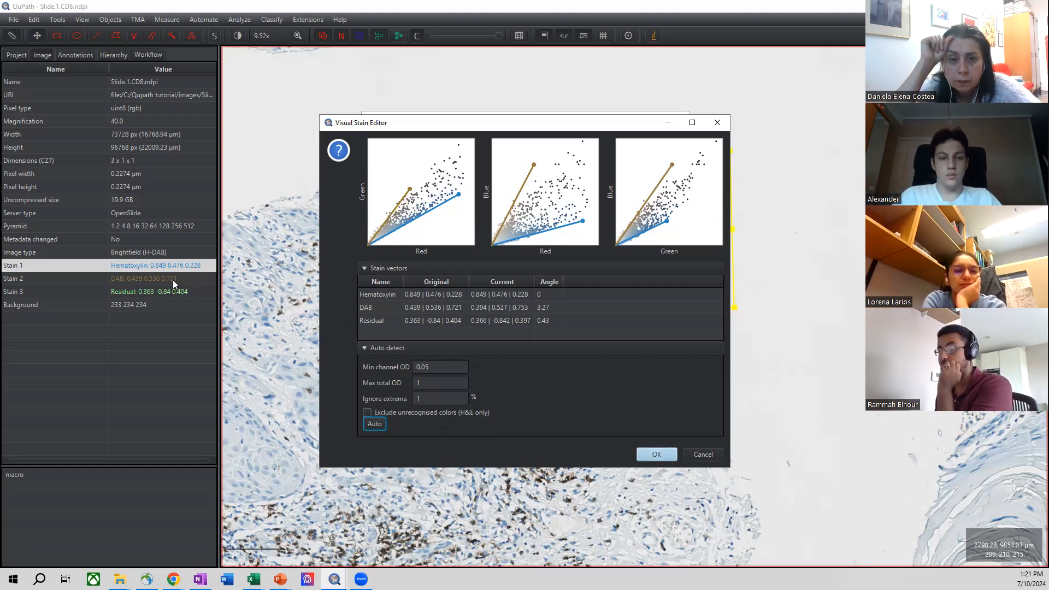
pyautogui.click(644, 455)
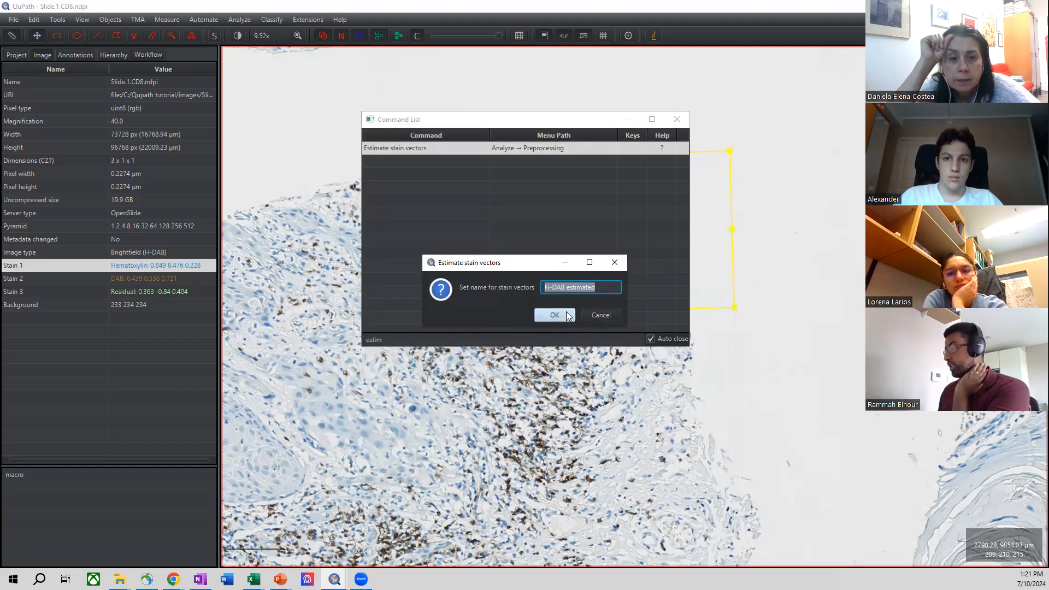
pyautogui.click(553, 316)
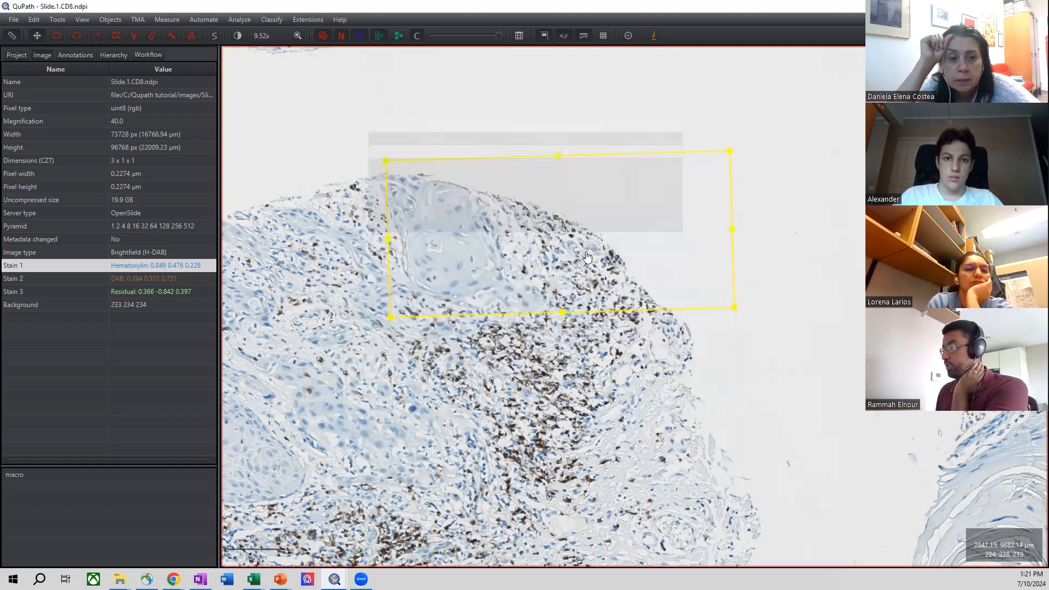
# Copy the estimated Hematoxylin vector values 0.849 0.476 0.228 from the stain settings of Slide.1.CD8.ndpi.
pyautogui.click(163, 275)
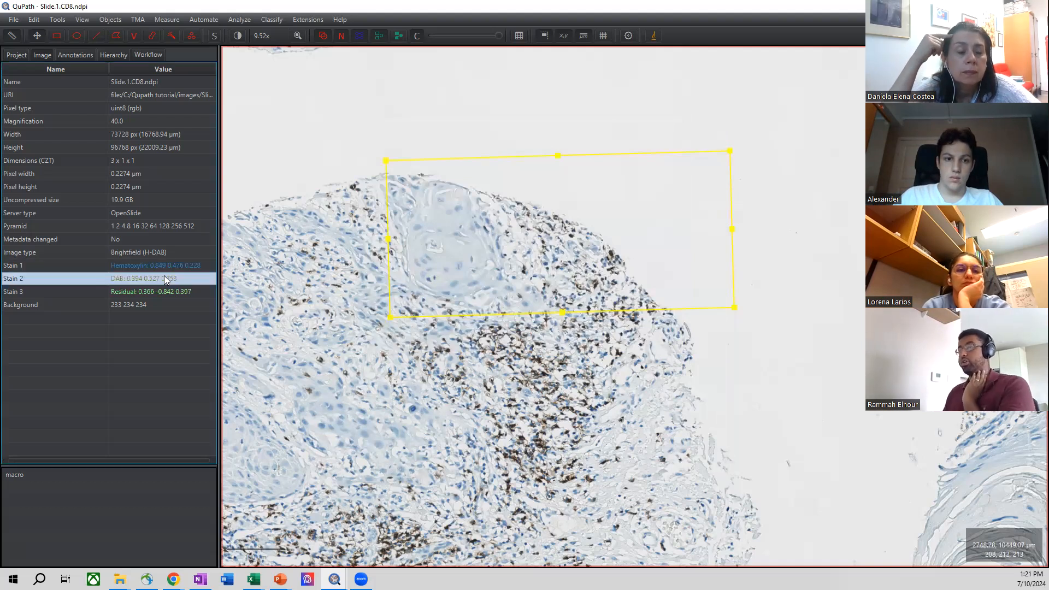
pyautogui.click(165, 267)
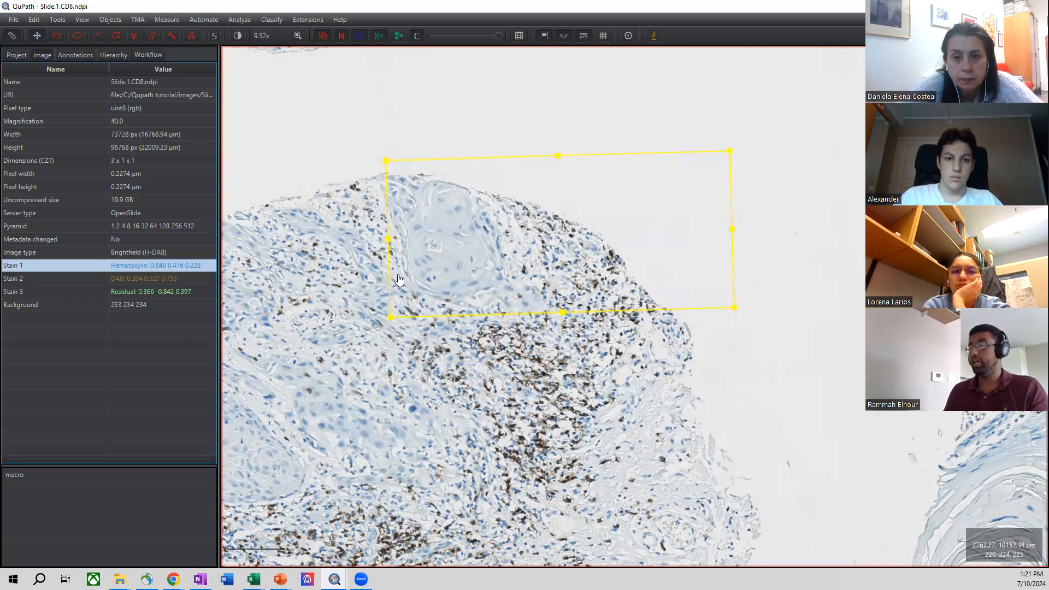
pyautogui.click(795, 268)
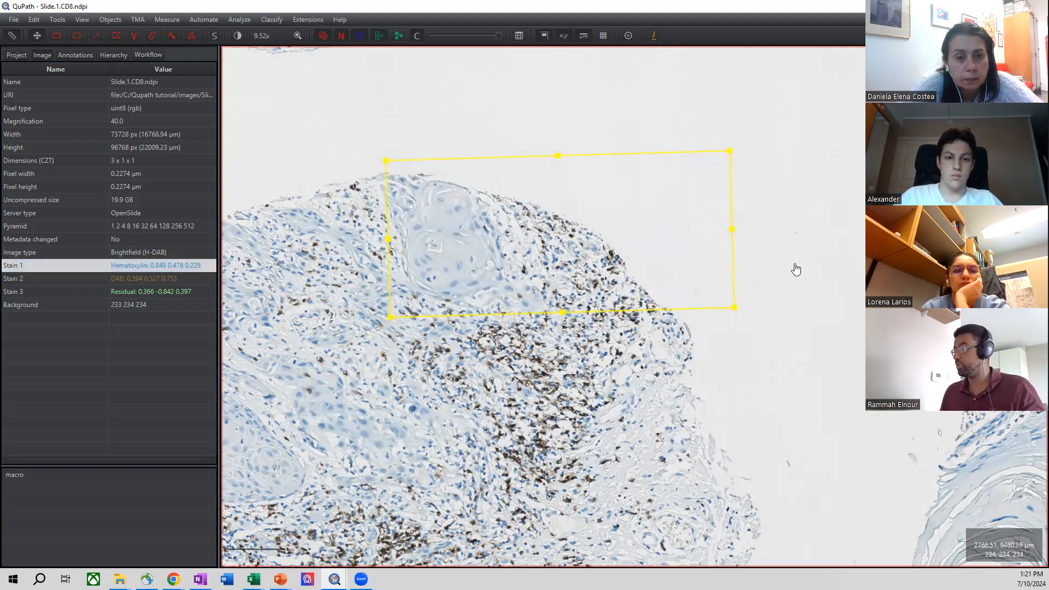
pyautogui.doubleClick(162, 265)
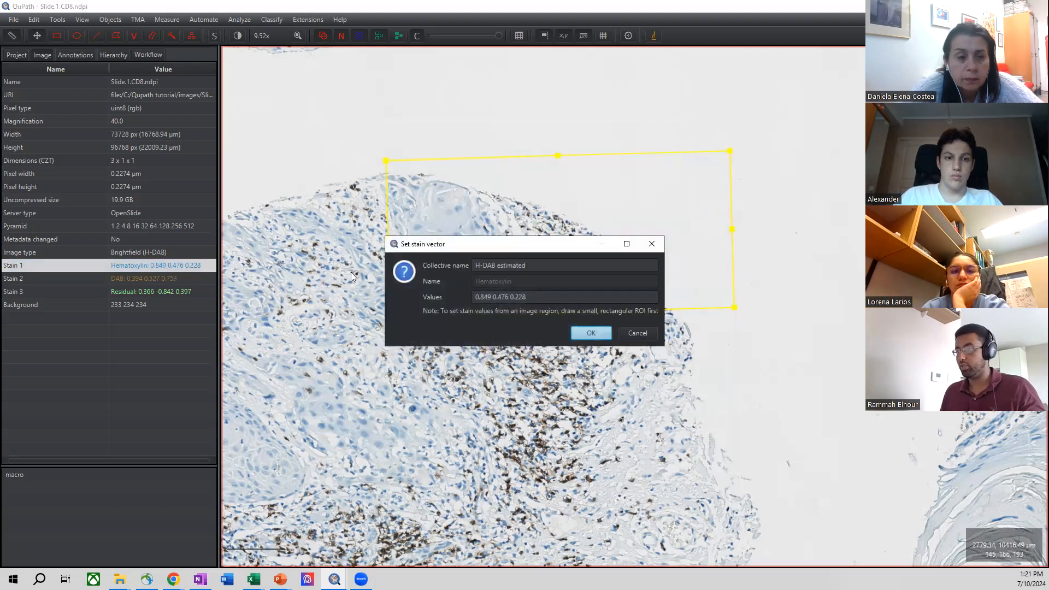
pyautogui.tripleClick(534, 294)
pyautogui.hotkey('ctrl', 'c')
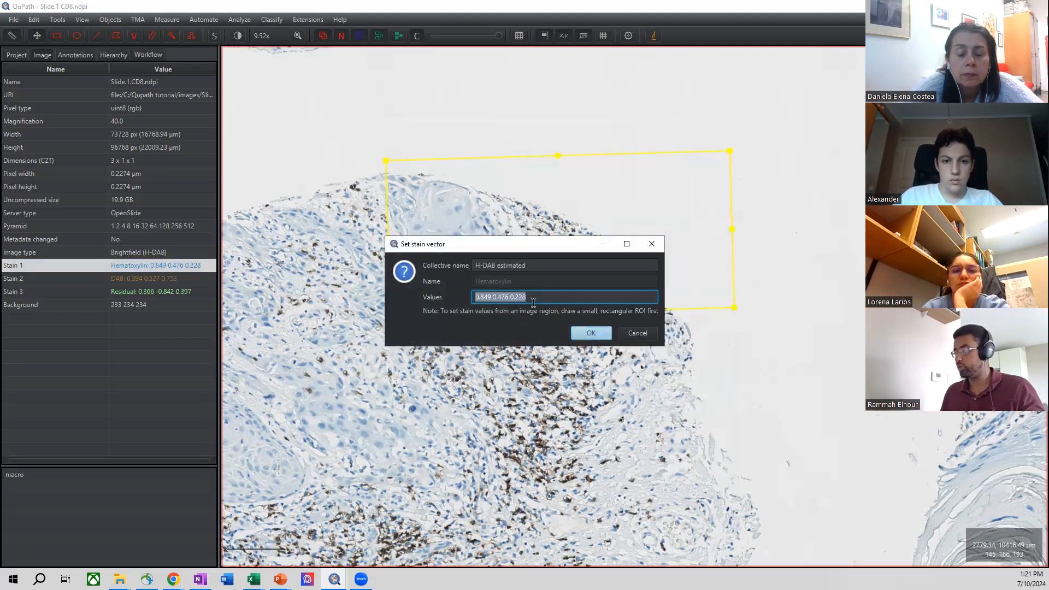
pyautogui.click(606, 333)
# Bring the Slide.2.CD8 file from the images folder into the project's image import.
pyautogui.click(19, 57)
pyautogui.click(42, 55)
pyautogui.click(26, 53)
pyautogui.moveTo(120, 578)
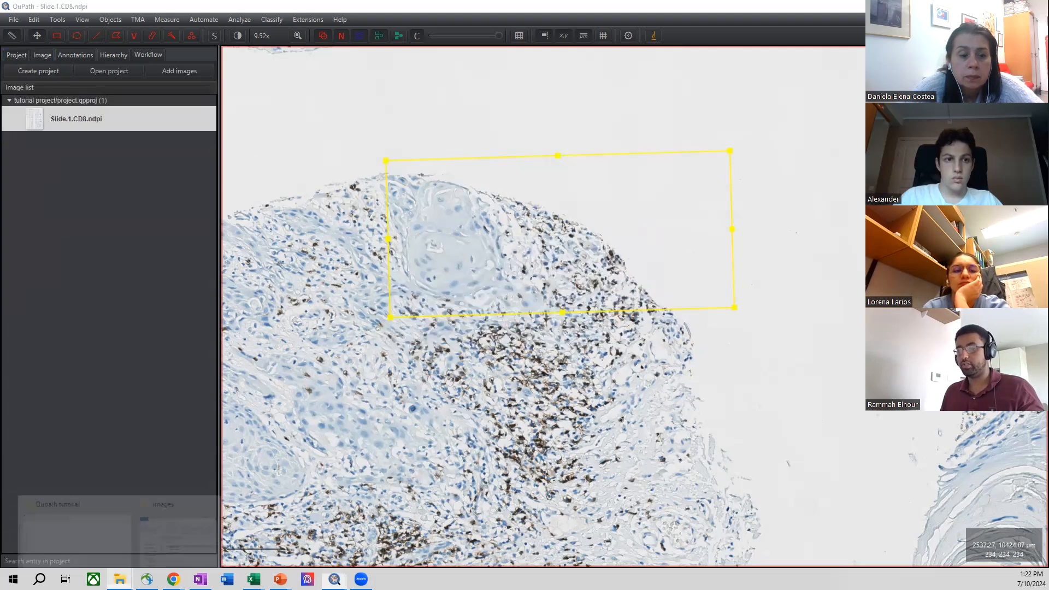
pyautogui.click(162, 548)
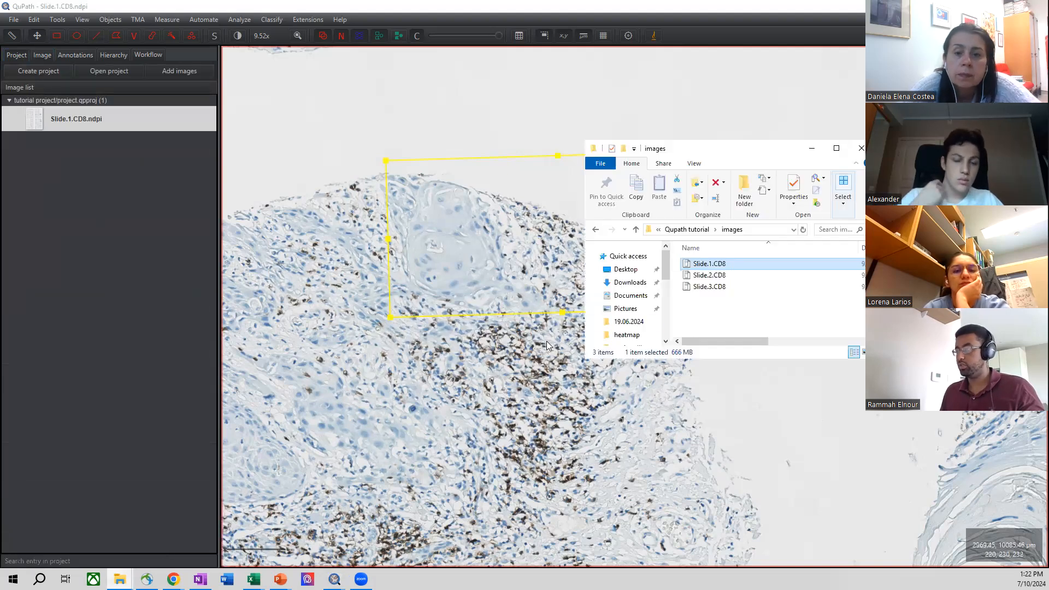
pyautogui.click(710, 276)
pyautogui.moveTo(713, 279); pyautogui.dragTo(169, 240)
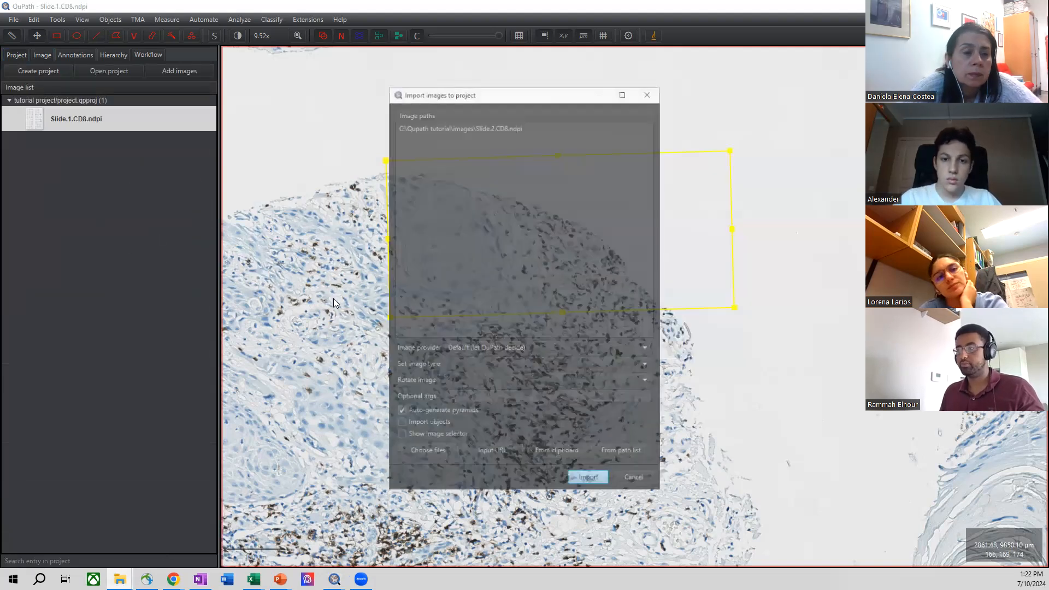
# Set the image type to Brightfield (H-DAB) and the rotation to Rotate 90, and import the slide.
pyautogui.click(478, 367)
pyautogui.click(499, 382)
pyautogui.click(487, 384)
pyautogui.click(486, 411)
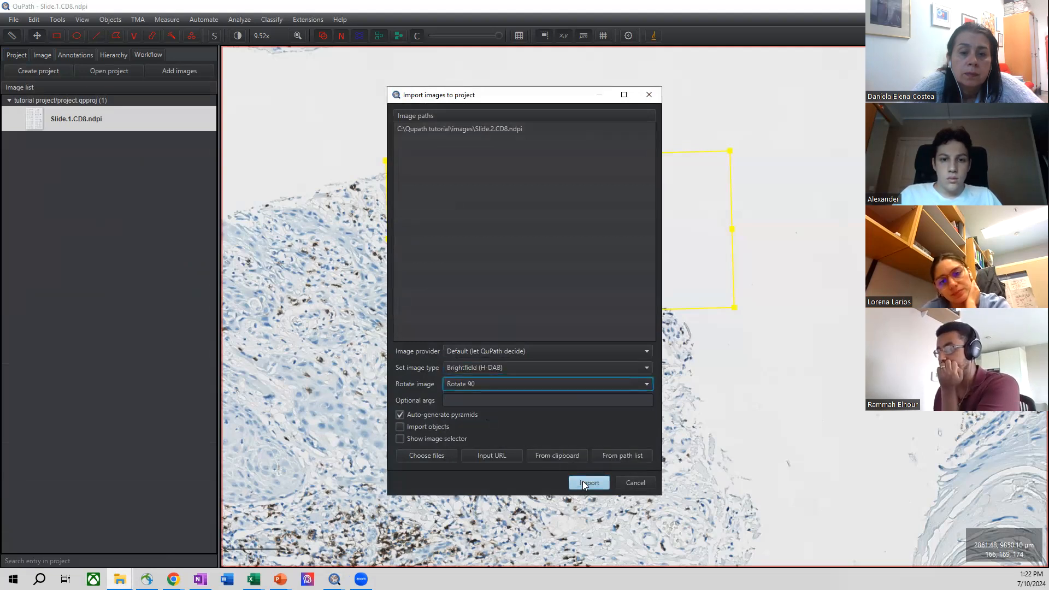
pyautogui.click(587, 481)
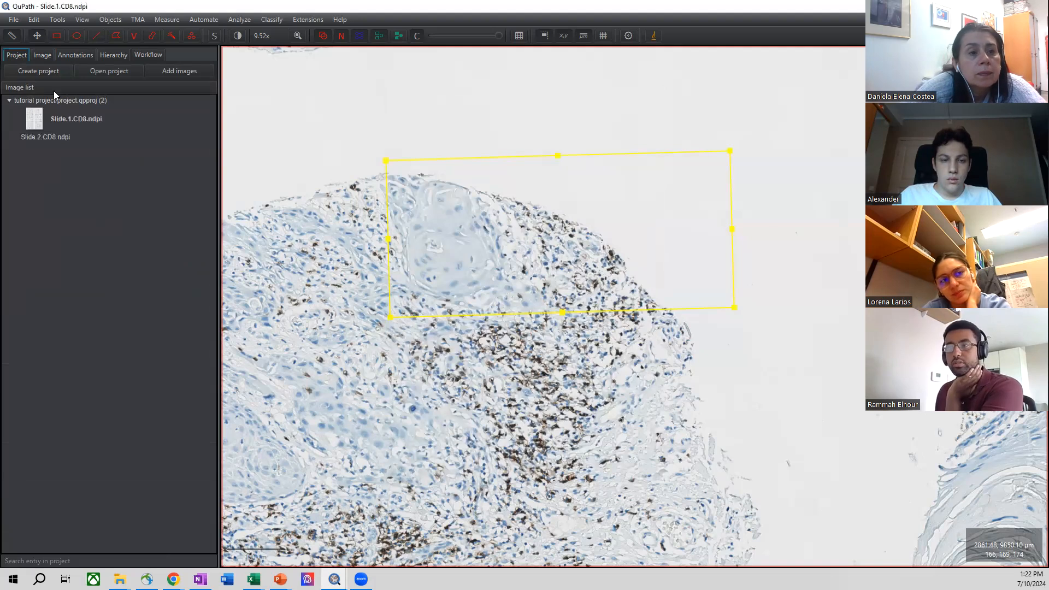
# Open Slide.2.CD8.ndpi with its image properties, saving the changes to Slide.1.CD8.ndpi.
pyautogui.doubleClick(85, 151)
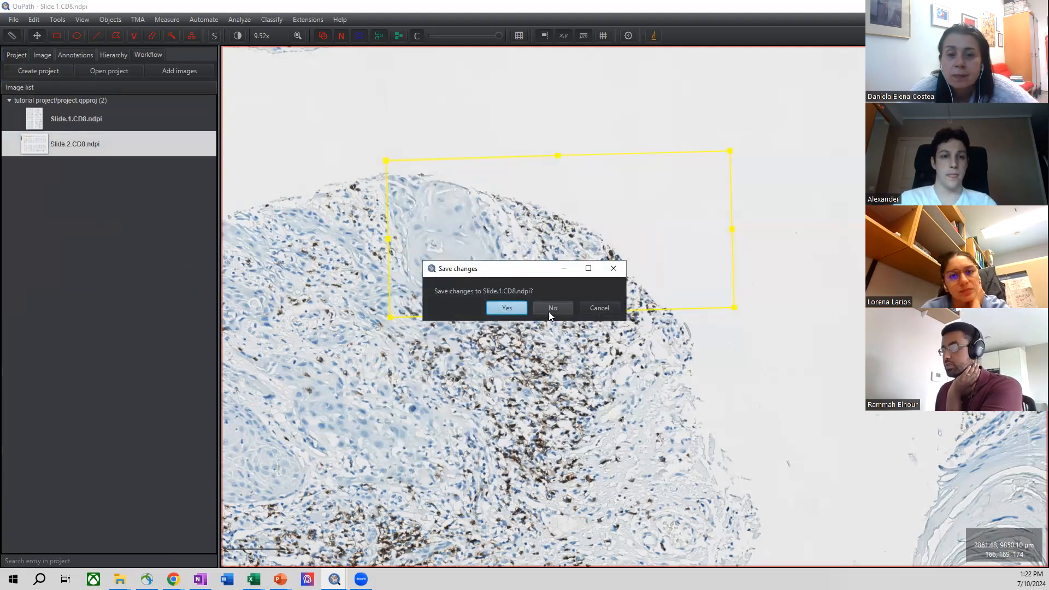
pyautogui.click(516, 309)
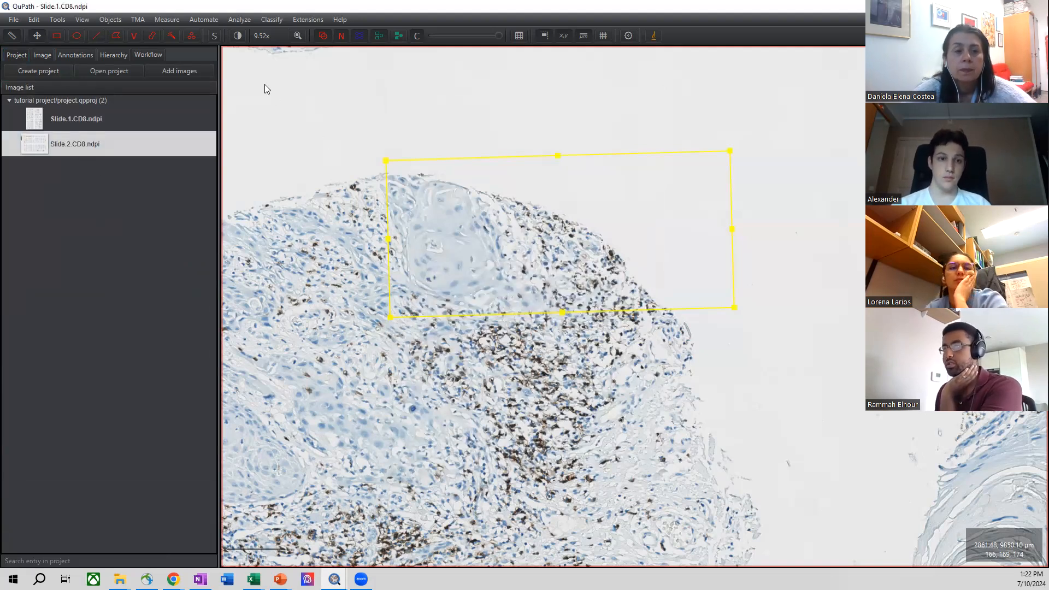
pyautogui.click(42, 55)
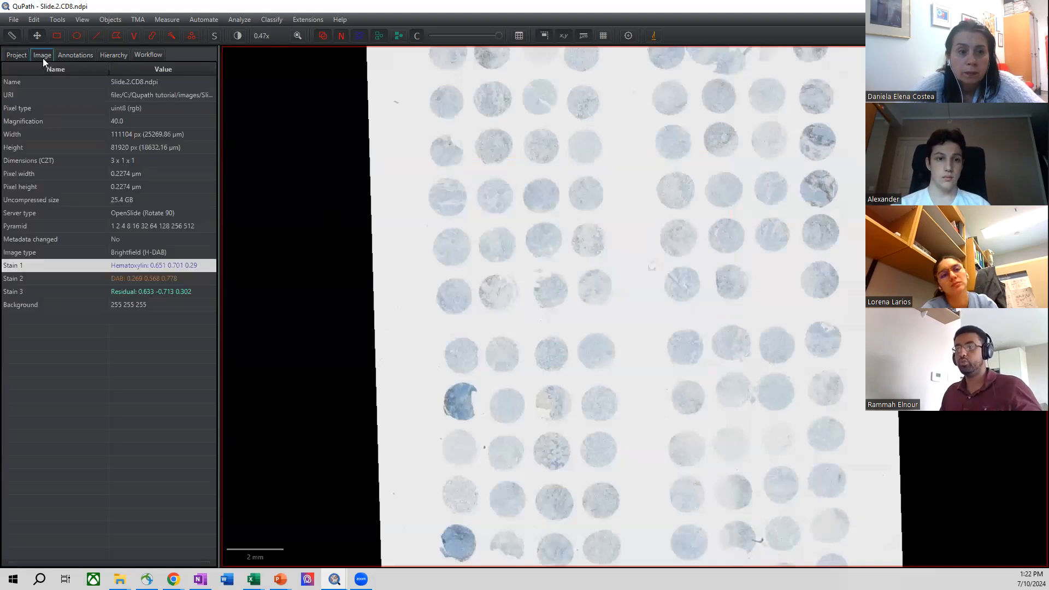
# Set the second slide's Hematoxylin stain vector to the copied values 0.849 0.476 0.228.
pyautogui.doubleClick(153, 266)
pyautogui.moveTo(556, 300); pyautogui.dragTo(283, 283)
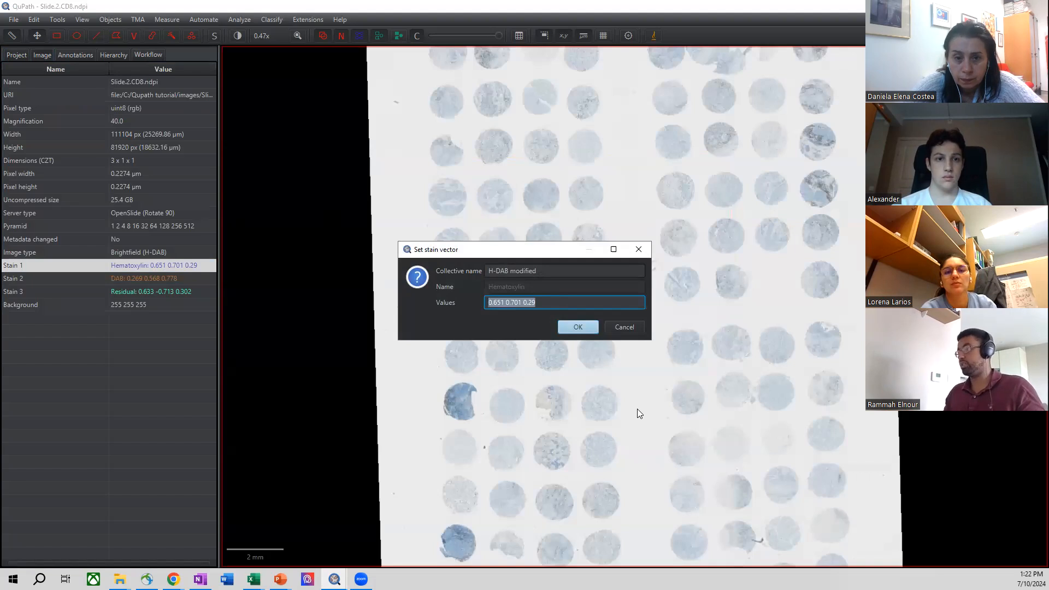
pyautogui.hotkey('ctrl', 'v')
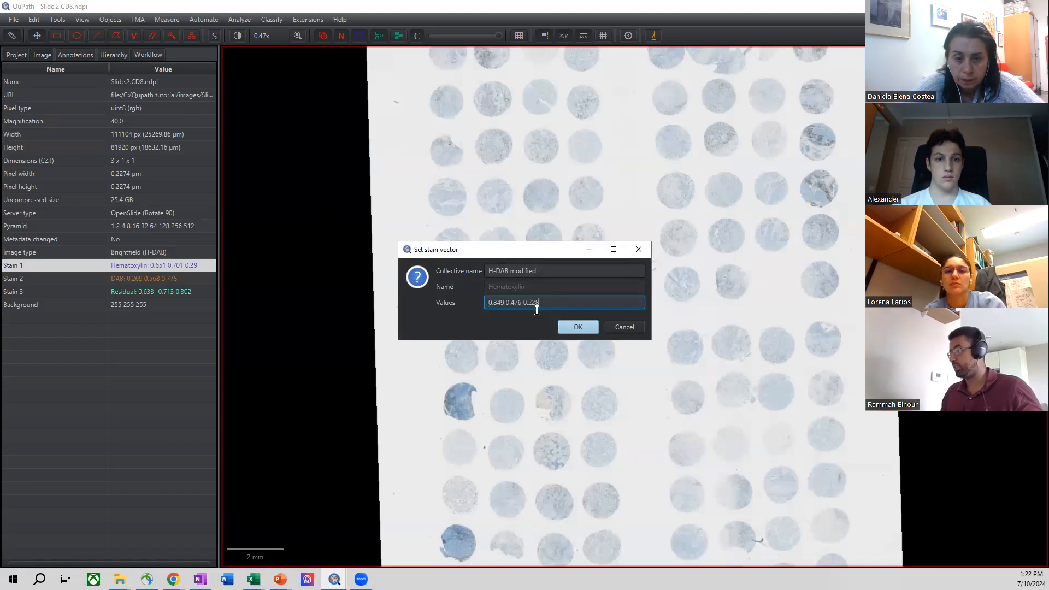
pyautogui.click(591, 327)
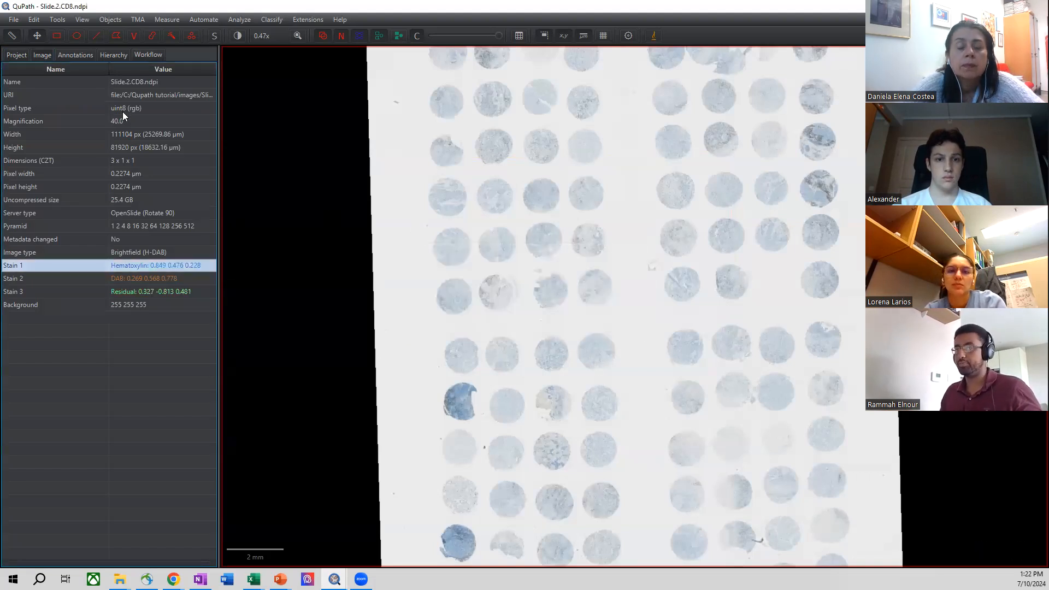
# Save the changes to Slide.2.CD8.ndpi and reopen Slide.1.CD8.ndpi from the project.
pyautogui.click(21, 56)
pyautogui.doubleClick(81, 114)
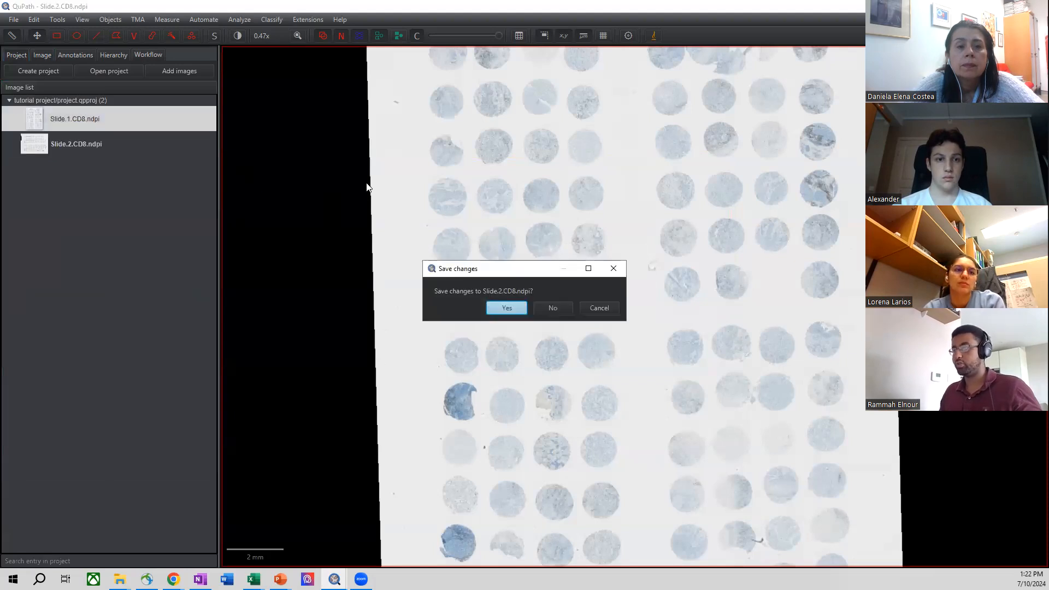
pyautogui.click(502, 309)
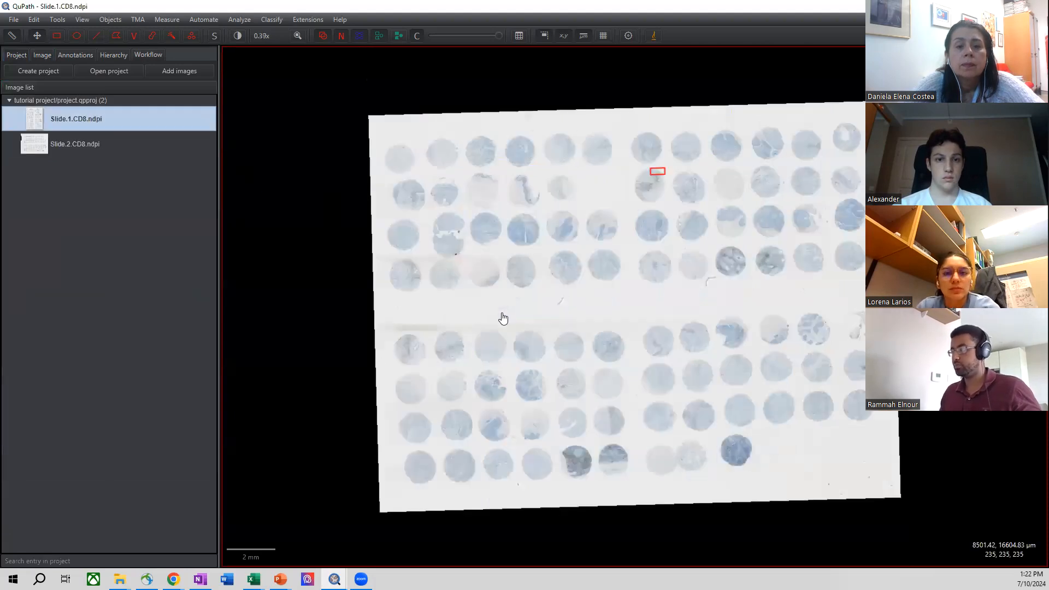
# Show the first slide's image properties and examine the annotated core at up to about 4.3x.
pyautogui.scroll(3, 655, 186)
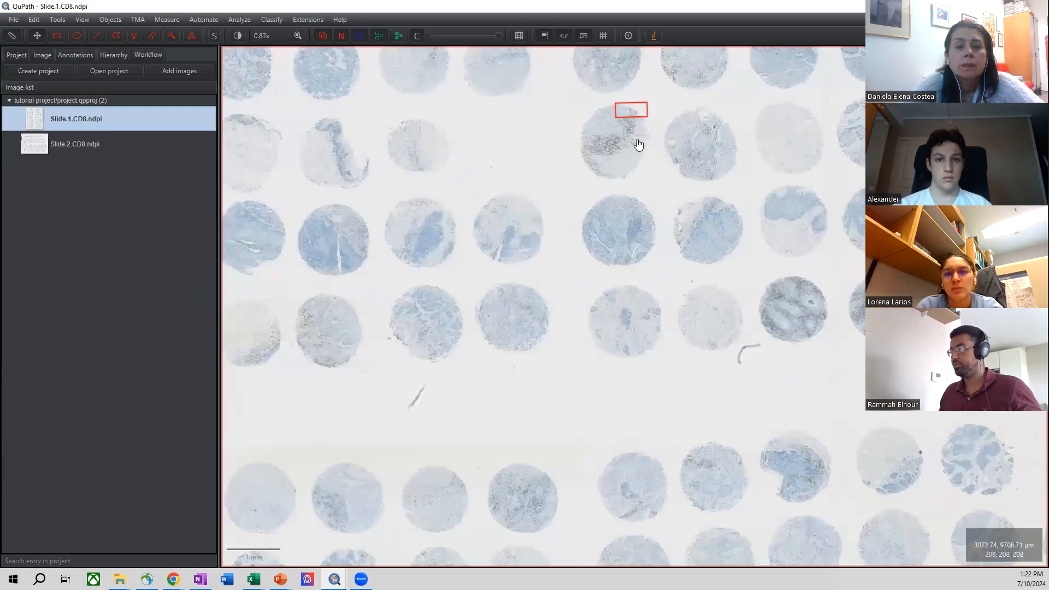
pyautogui.click(42, 55)
pyautogui.moveTo(580, 272)
pyautogui.mouseDown()
pyautogui.moveTo(584, 330)
pyautogui.moveTo(546, 355)
pyautogui.moveTo(547, 265)
pyautogui.mouseUp()
pyautogui.scroll(3, 545, 355)
pyautogui.doubleClick(609, 273)
pyautogui.scroll(3, 590, 291)
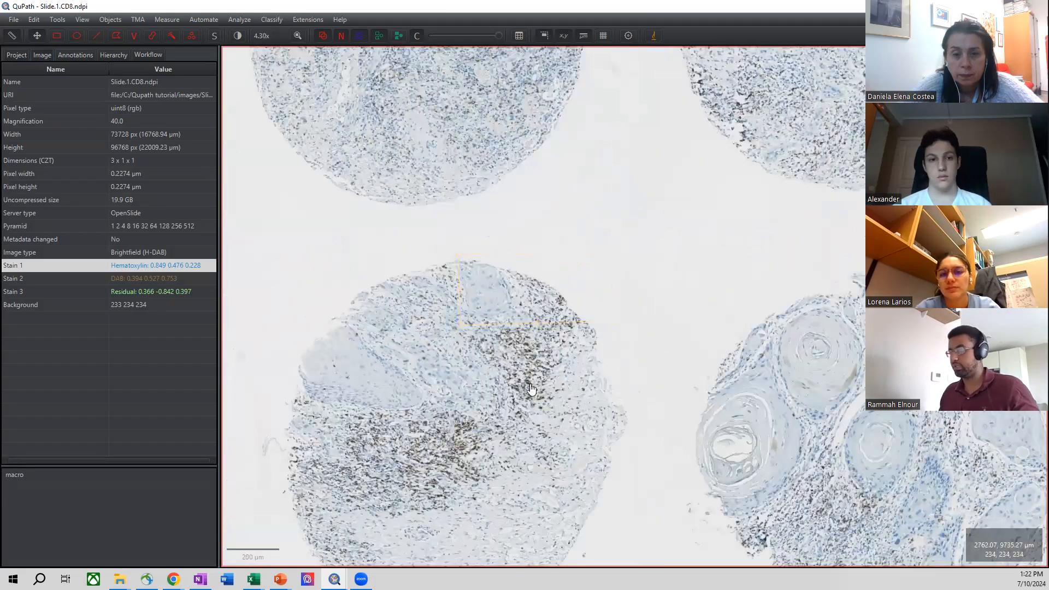
# Switch to the PowerPoint slide show, advance to the Manual annotations slide, and return to QuPath.
pyautogui.moveTo(280, 579)
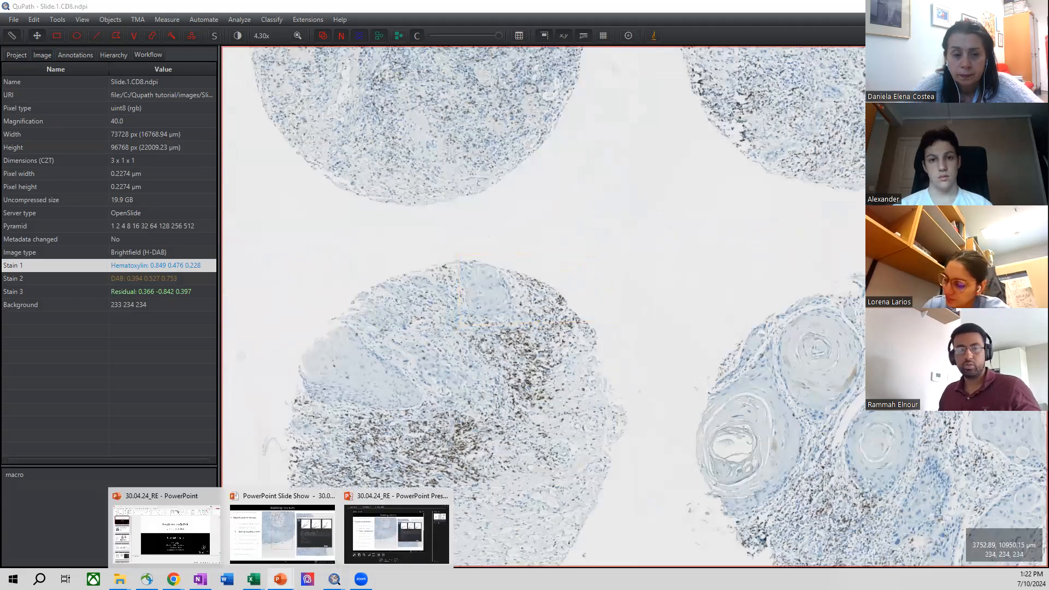
pyautogui.hotkey('alt', 'Tab')
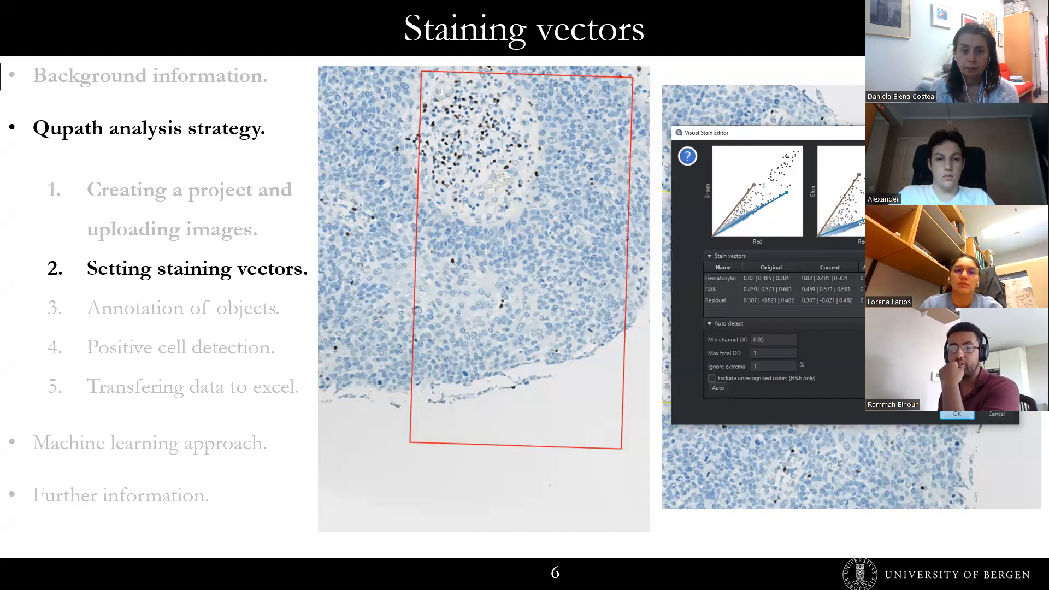
pyautogui.press('Right')
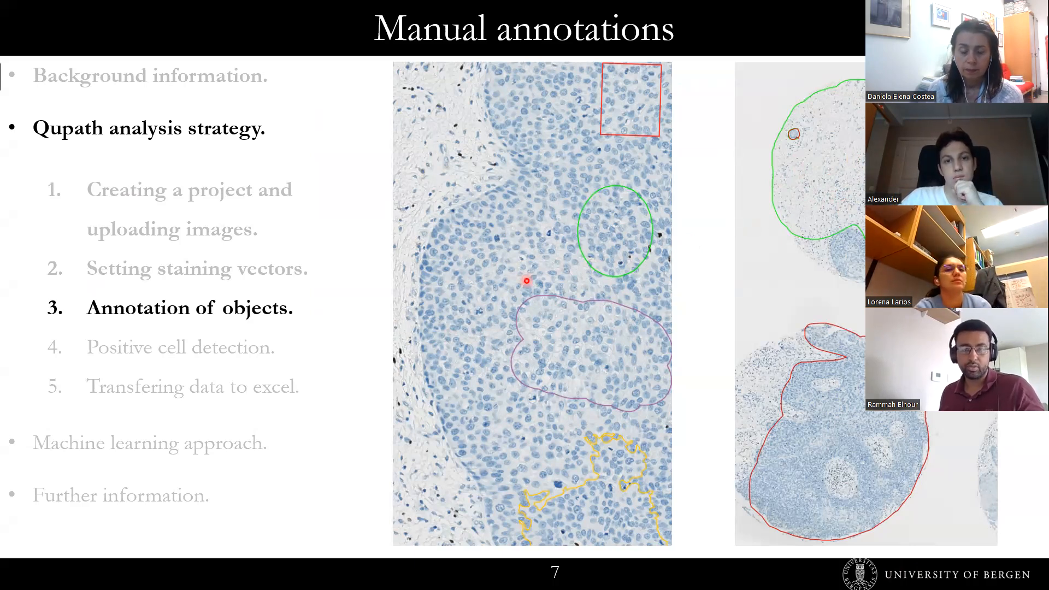
pyautogui.hotkey('alt', 'Tab')
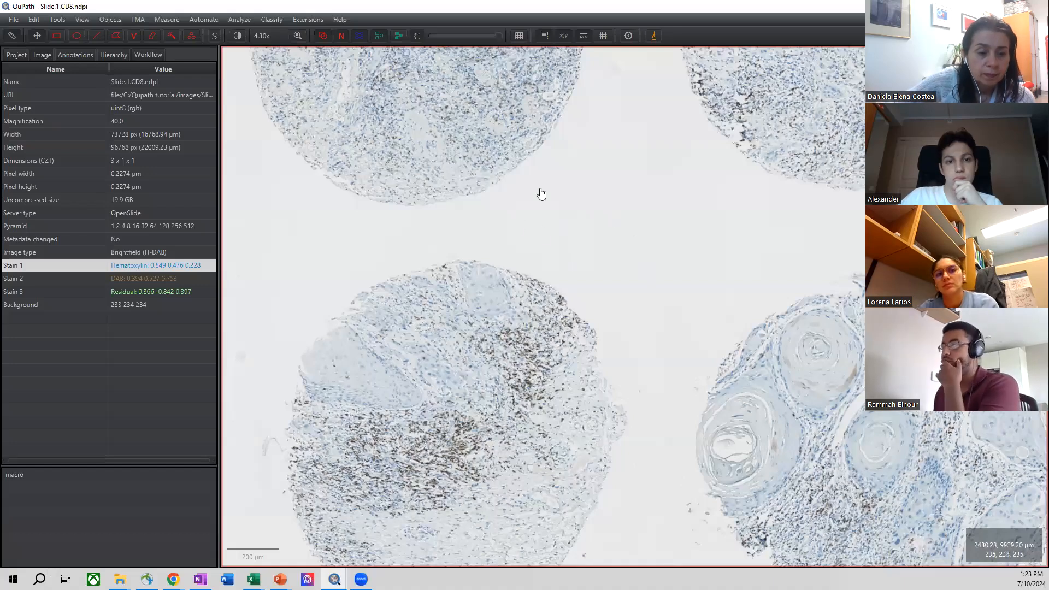
# Find the core with large blue tumour islands above pale stroma and examine its upper island at up to about 14x.
pyautogui.scroll(5, 539, 197)
pyautogui.scroll(-10, 594, 324)
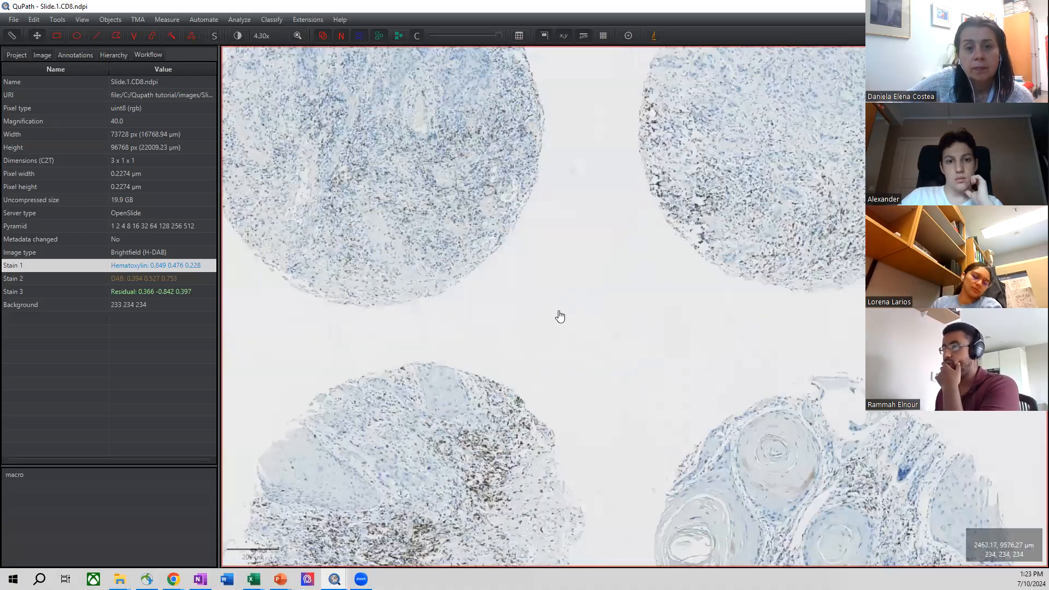
pyautogui.scroll(8, 616, 311)
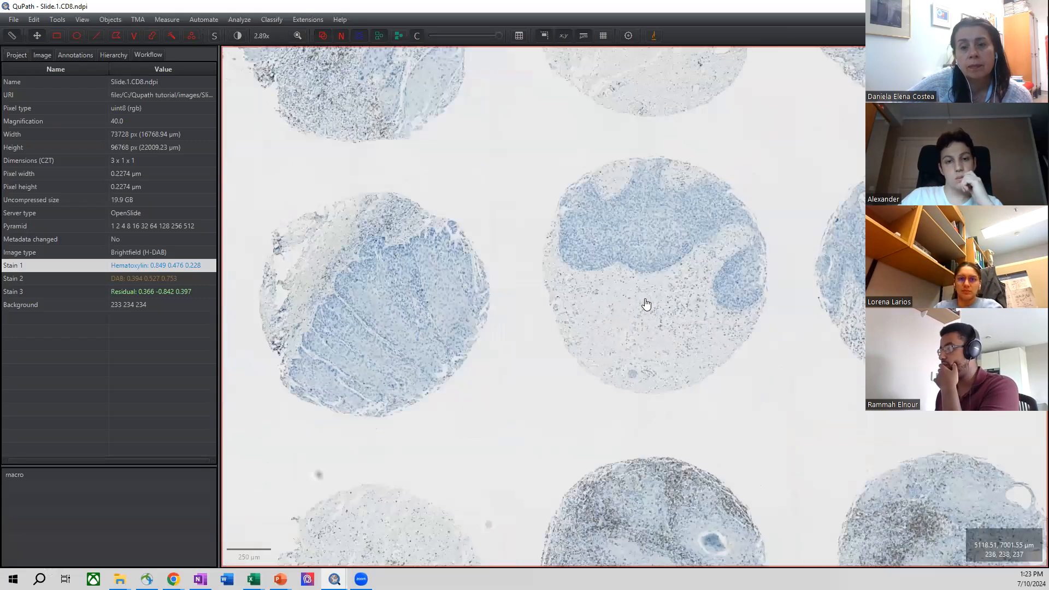
pyautogui.scroll(-2, 647, 310)
pyautogui.scroll(4, 613, 230)
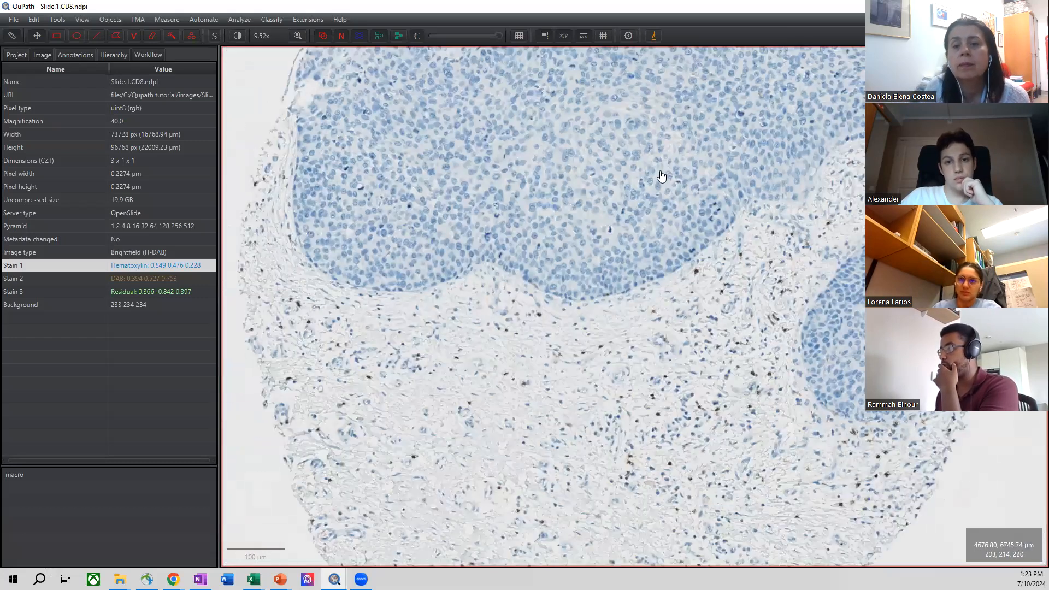
pyautogui.scroll(-1, 661, 176)
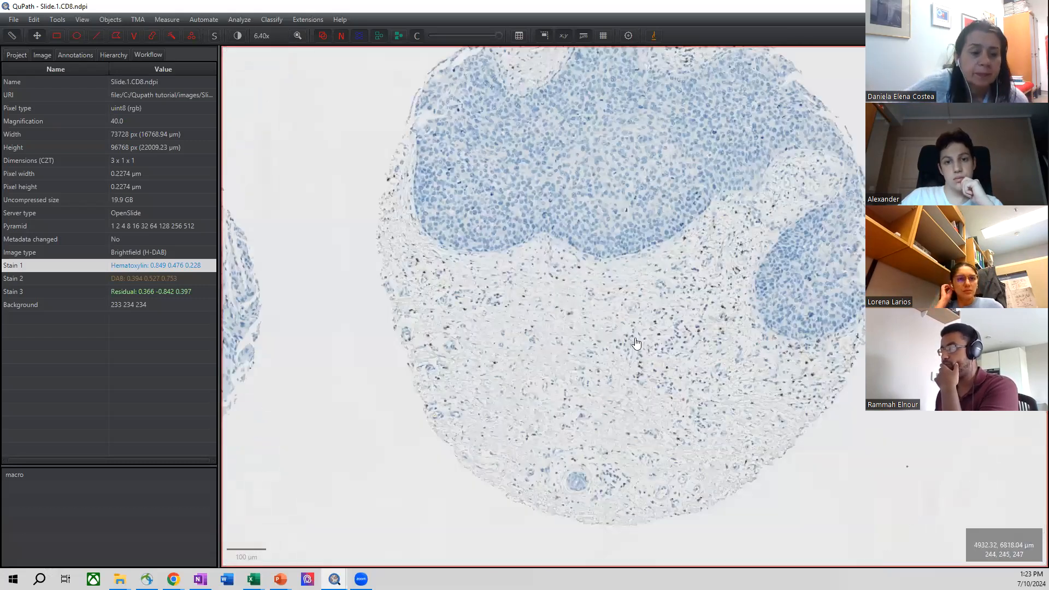
pyautogui.moveTo(637, 343); pyautogui.dragTo(635, 420)
pyautogui.scroll(1, 468, 332)
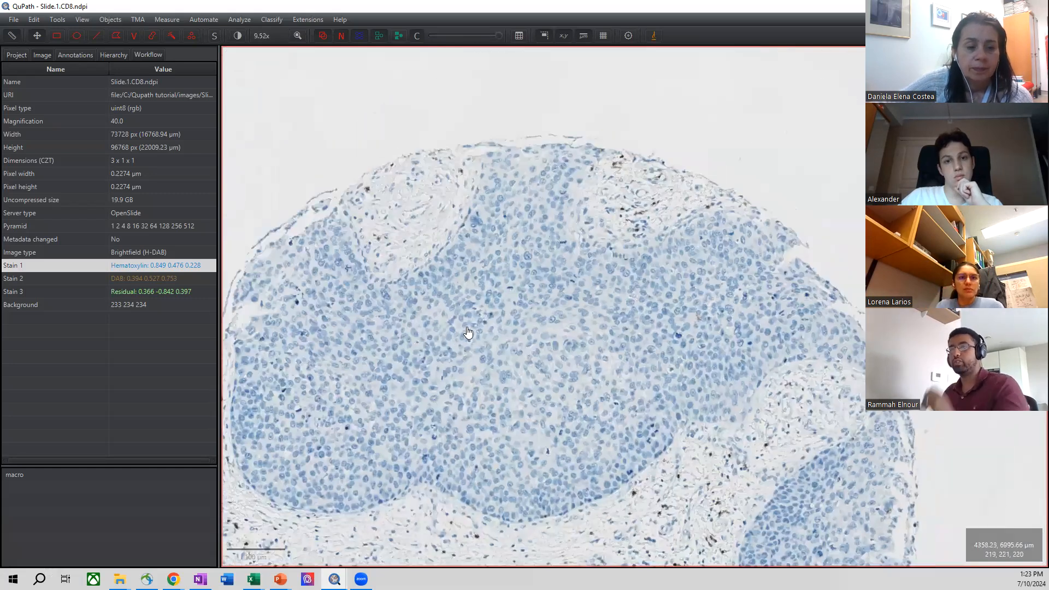
pyautogui.scroll(1, 448, 269)
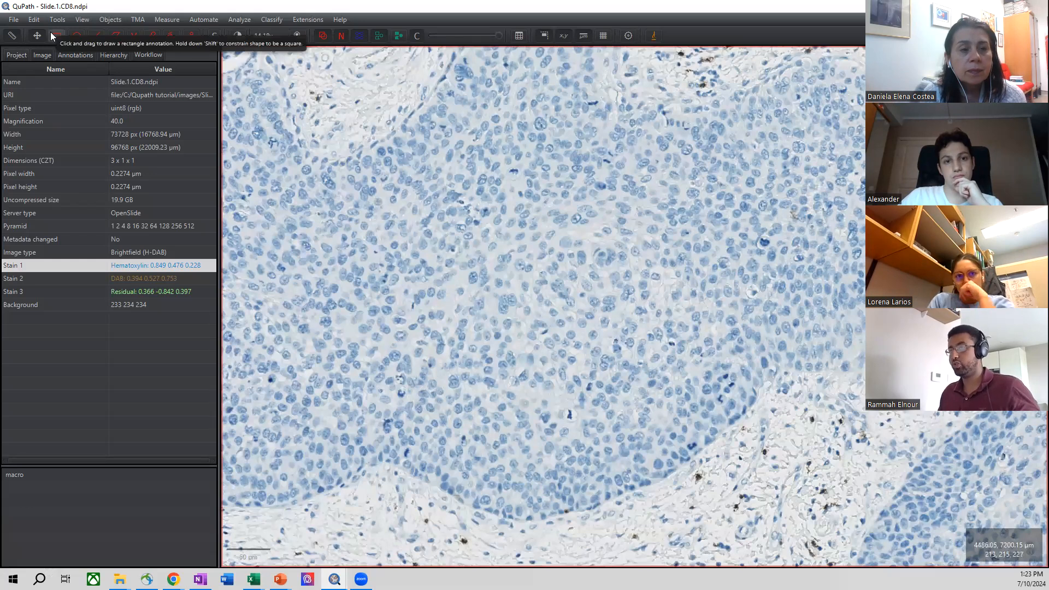
# Draw a rectangle annotation inside the large tumour island and extend its right and lower edges.
pyautogui.click(55, 35)
pyautogui.moveTo(388, 223)
pyautogui.mouseDown()
pyautogui.moveTo(480, 304)
pyautogui.moveTo(632, 409)
pyautogui.mouseUp()
pyautogui.moveTo(703, 386); pyautogui.dragTo(747, 386)
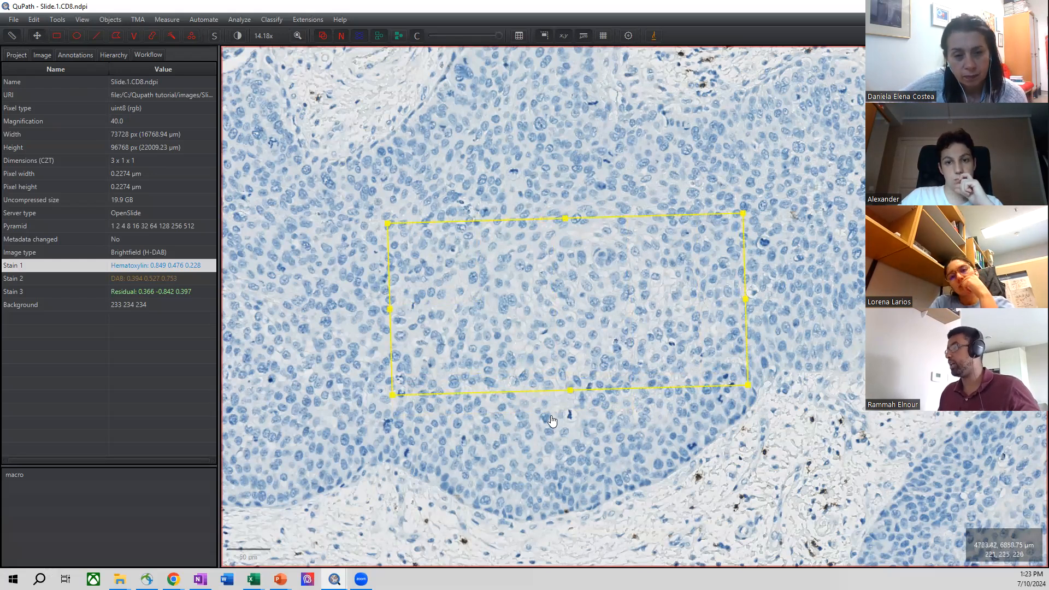
pyautogui.moveTo(570, 390); pyautogui.dragTo(570, 419)
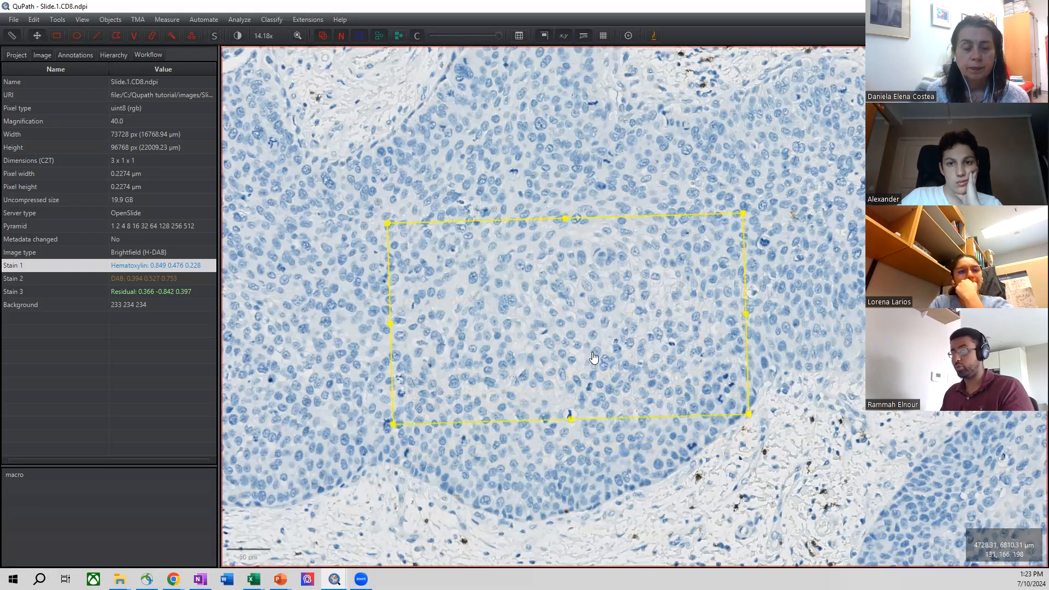
# Draw an ellipse annotation over the lower lobe of the tumour island, stretched down past its edge, and delete it.
pyautogui.click(97, 33)
pyautogui.click(79, 32)
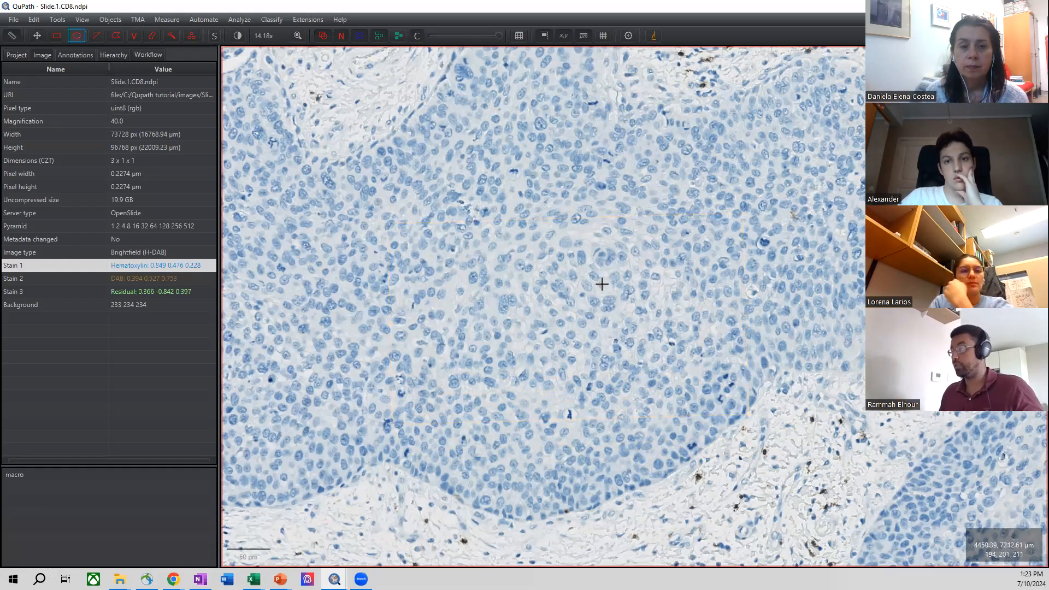
pyautogui.moveTo(740, 305); pyautogui.dragTo(374, 505)
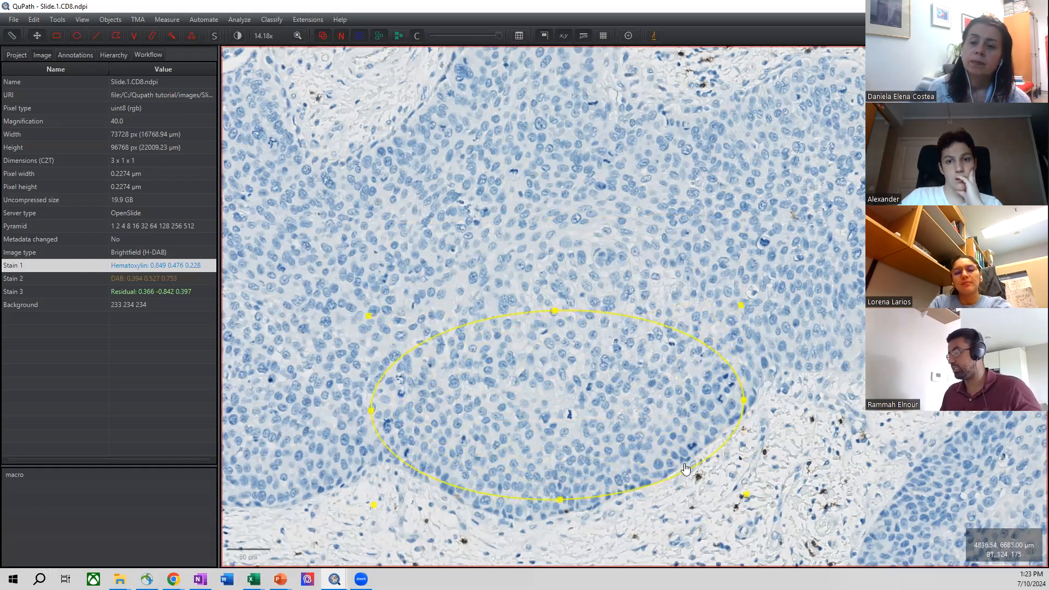
pyautogui.moveTo(561, 512); pyautogui.dragTo(557, 526)
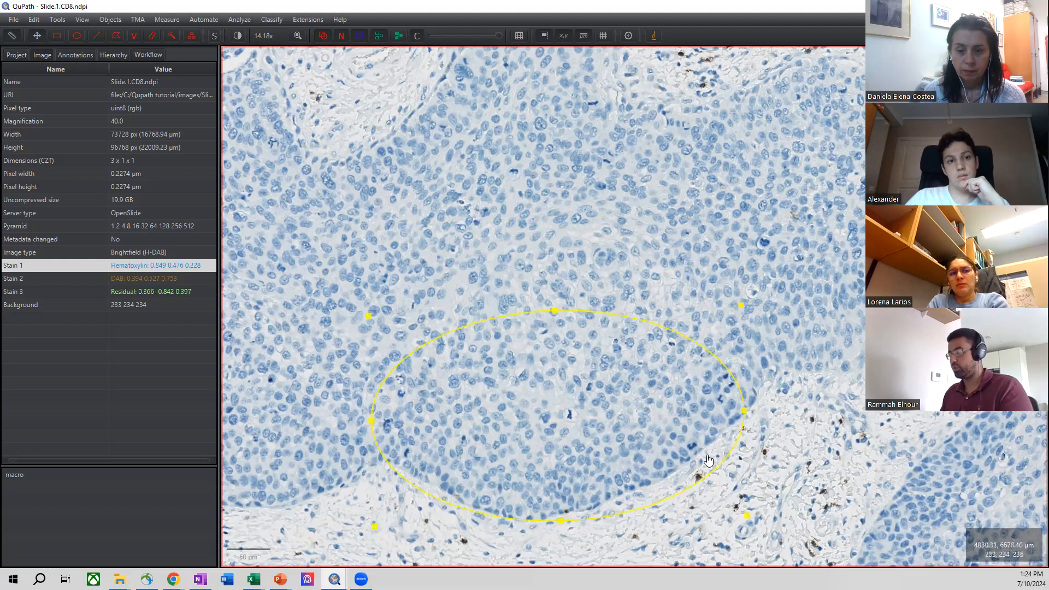
pyautogui.press('Delete')
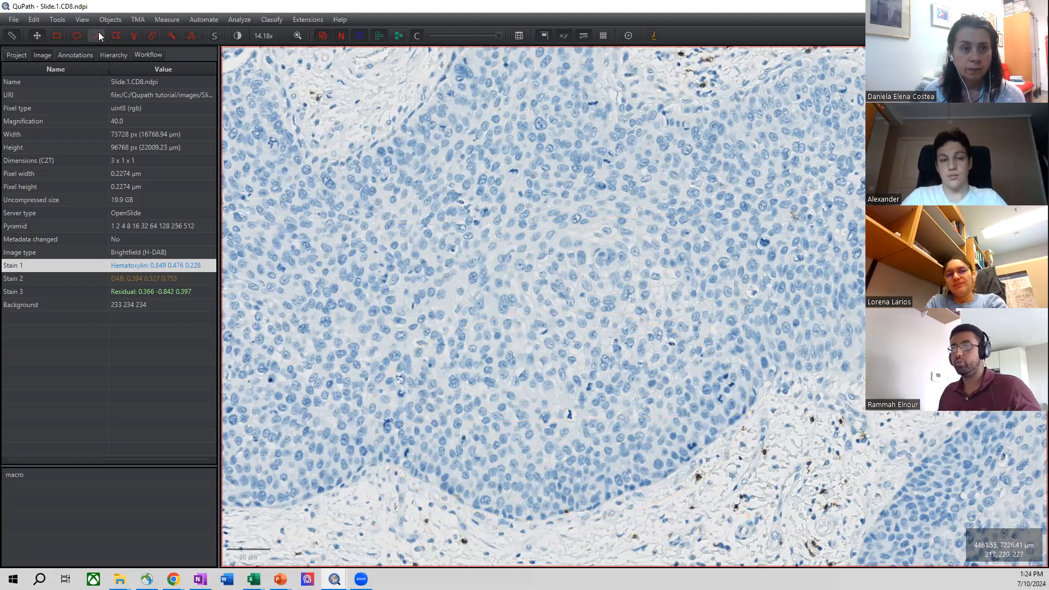
# Outline the lower lobe of the tumour island with a polygon annotation along the stroma border and delete it.
pyautogui.click(113, 35)
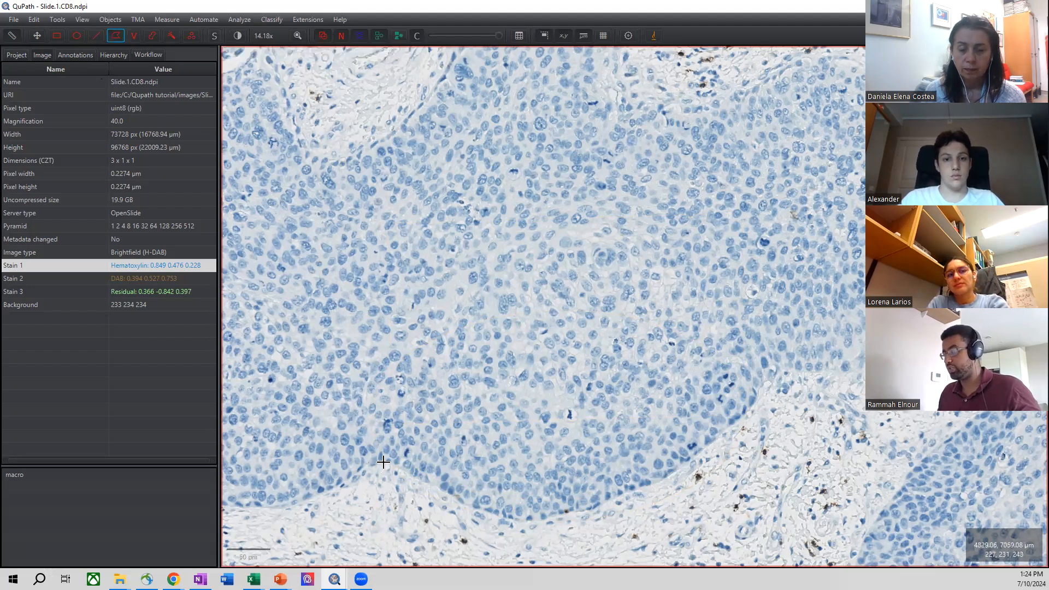
pyautogui.click(433, 485)
pyautogui.click(510, 517)
pyautogui.click(578, 510)
pyautogui.click(660, 483)
pyautogui.click(748, 411)
pyautogui.click(762, 381)
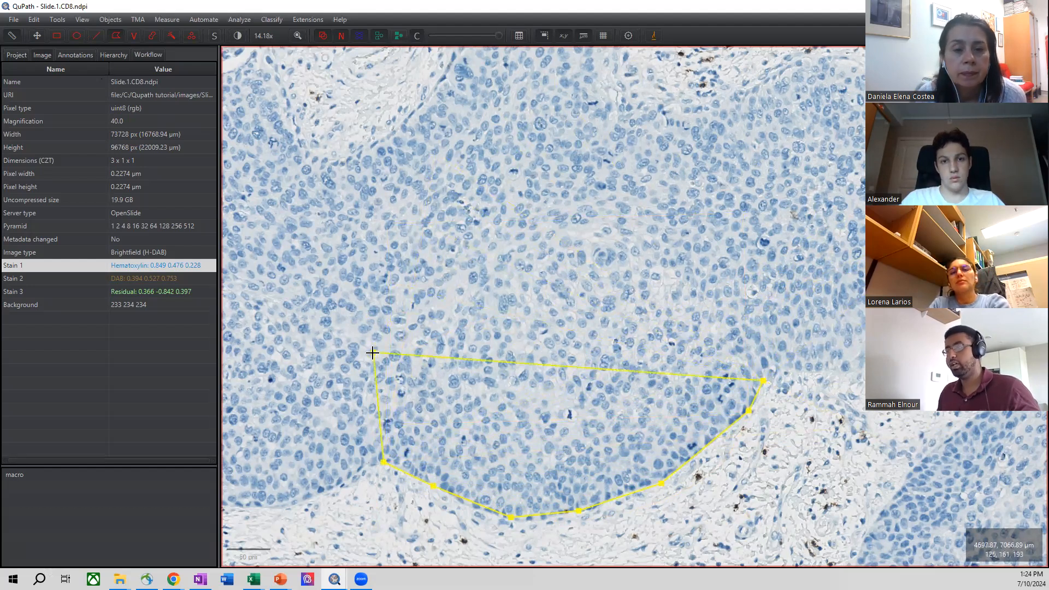
pyautogui.click(443, 386)
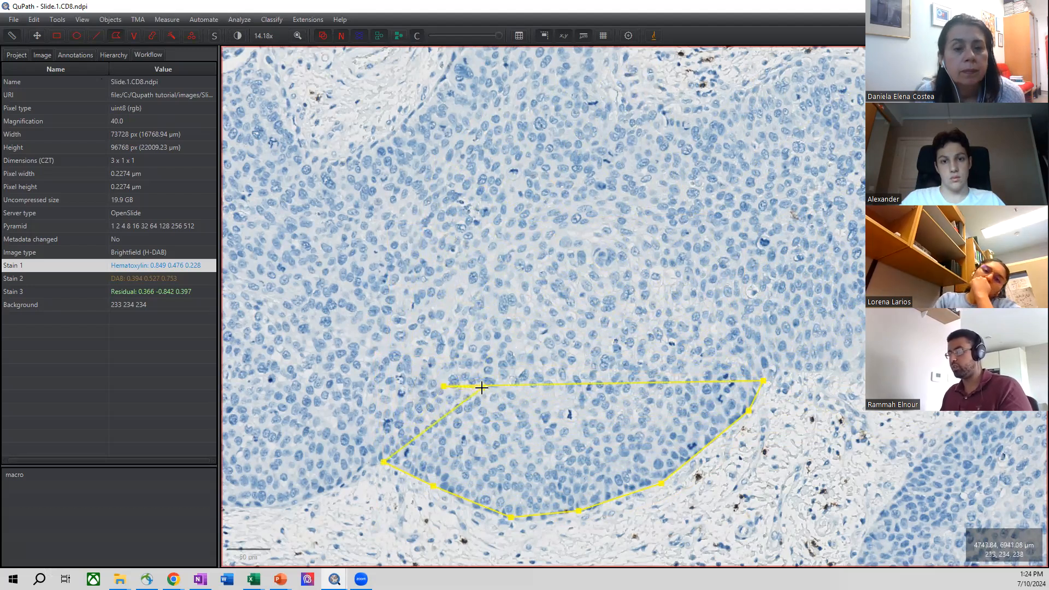
pyautogui.rightClick(481, 387)
pyautogui.click(486, 370)
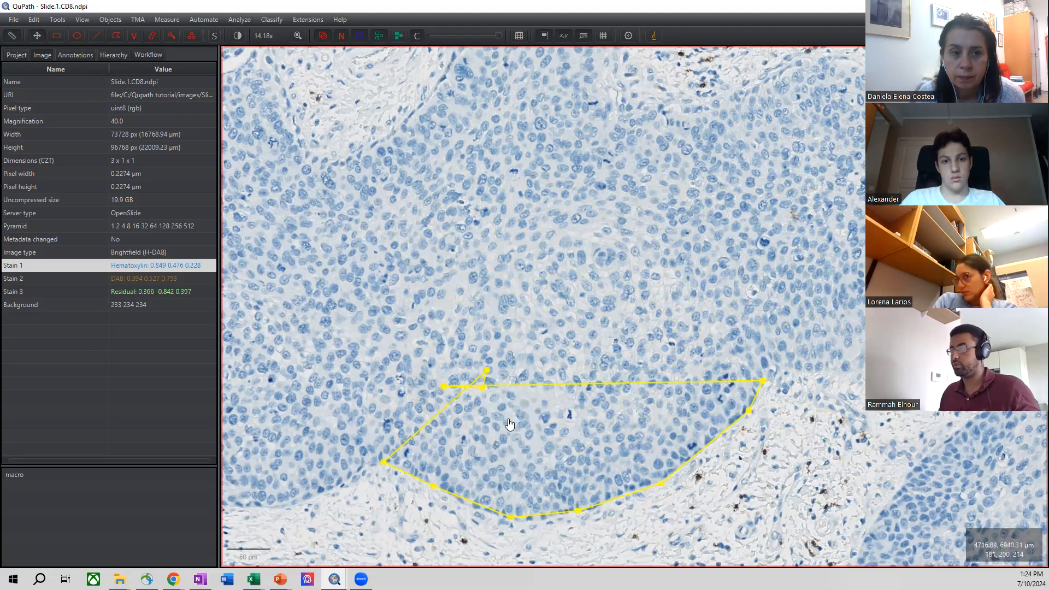
pyautogui.press('Escape')
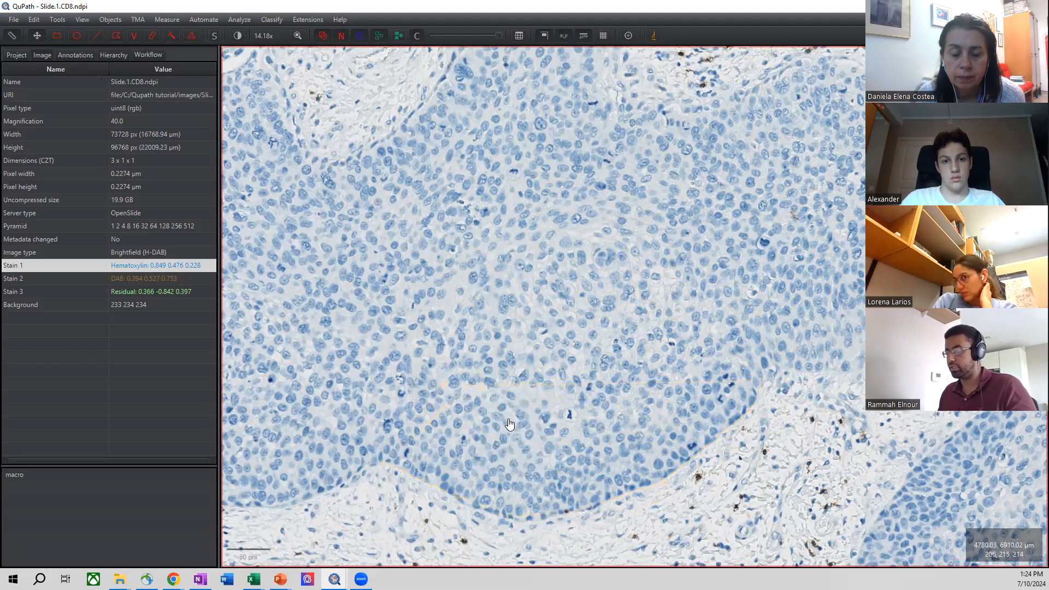
# Draw two separate Wand annotations in the tumour island and extend the larger central one upward.
pyautogui.click(170, 35)
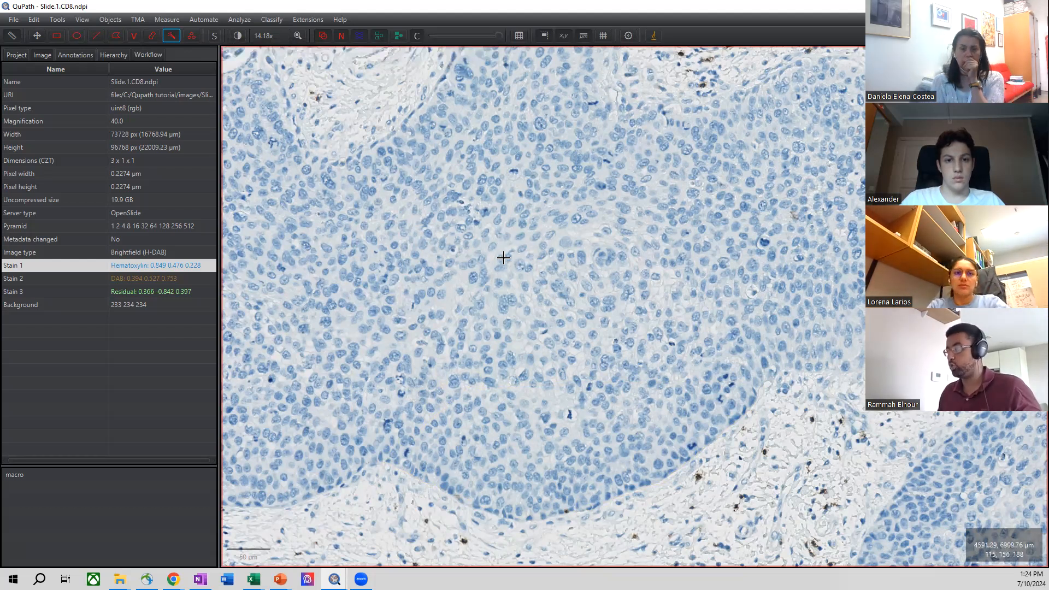
pyautogui.click(169, 40)
pyautogui.moveTo(468, 241)
pyautogui.mouseDown()
pyautogui.moveTo(543, 300)
pyautogui.moveTo(533, 269)
pyautogui.moveTo(609, 297)
pyautogui.moveTo(480, 299)
pyautogui.moveTo(445, 274)
pyautogui.moveTo(519, 274)
pyautogui.mouseUp()
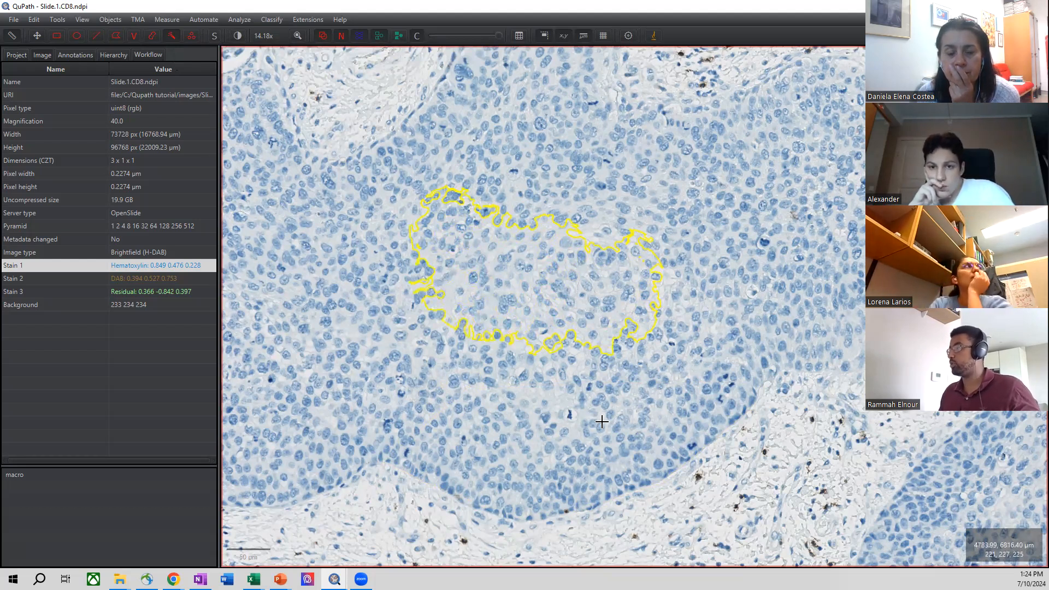
pyautogui.moveTo(822, 170)
pyautogui.mouseDown()
pyautogui.moveTo(742, 172)
pyautogui.moveTo(775, 171)
pyautogui.moveTo(757, 173)
pyautogui.mouseUp()
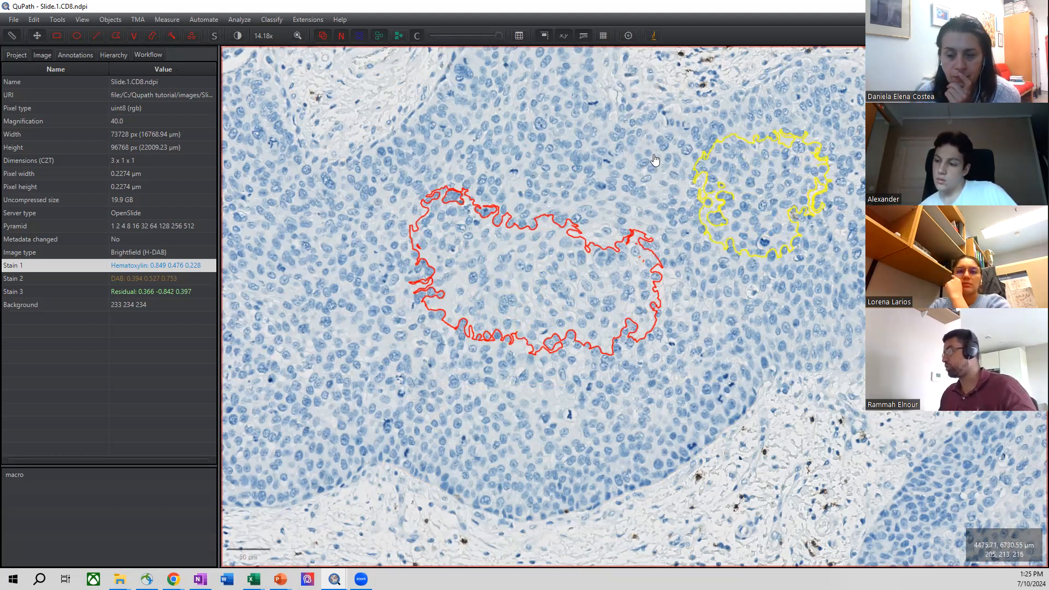
pyautogui.moveTo(647, 157)
pyautogui.mouseDown()
pyautogui.moveTo(677, 212)
pyautogui.moveTo(663, 327)
pyautogui.moveTo(676, 182)
pyautogui.mouseUp()
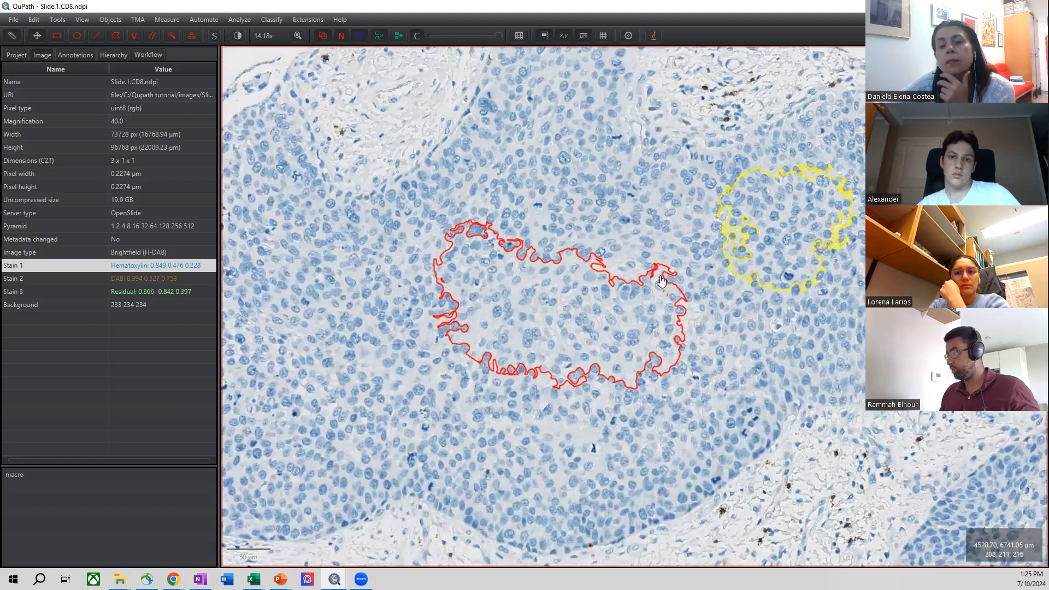
pyautogui.moveTo(615, 313)
pyautogui.mouseDown()
pyautogui.moveTo(612, 241)
pyautogui.moveTo(604, 279)
pyautogui.moveTo(617, 217)
pyautogui.mouseUp()
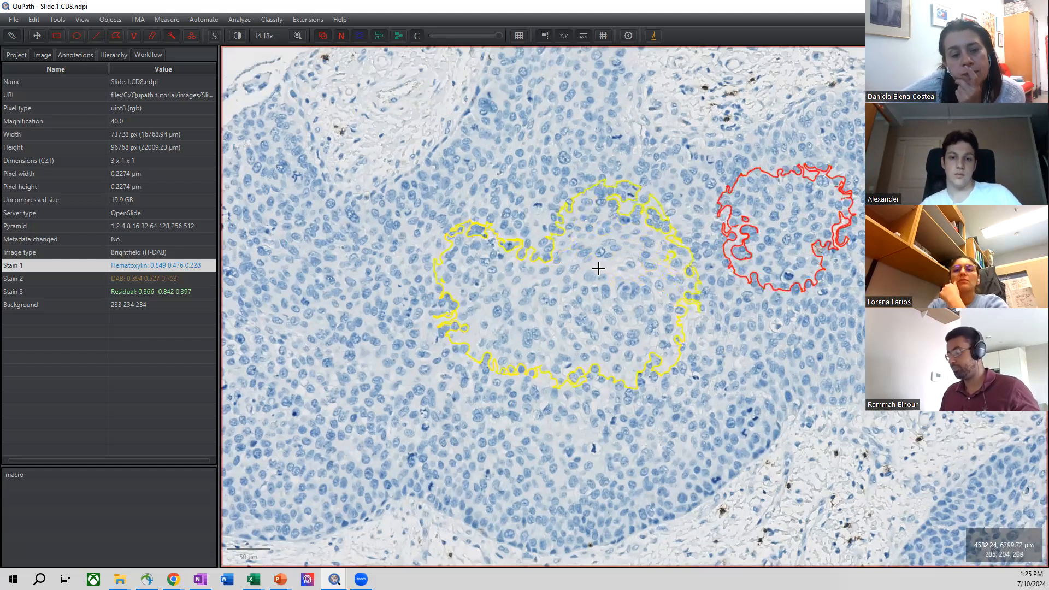
# Delete both Wand annotations from the tumour island.
pyautogui.press('Delete')
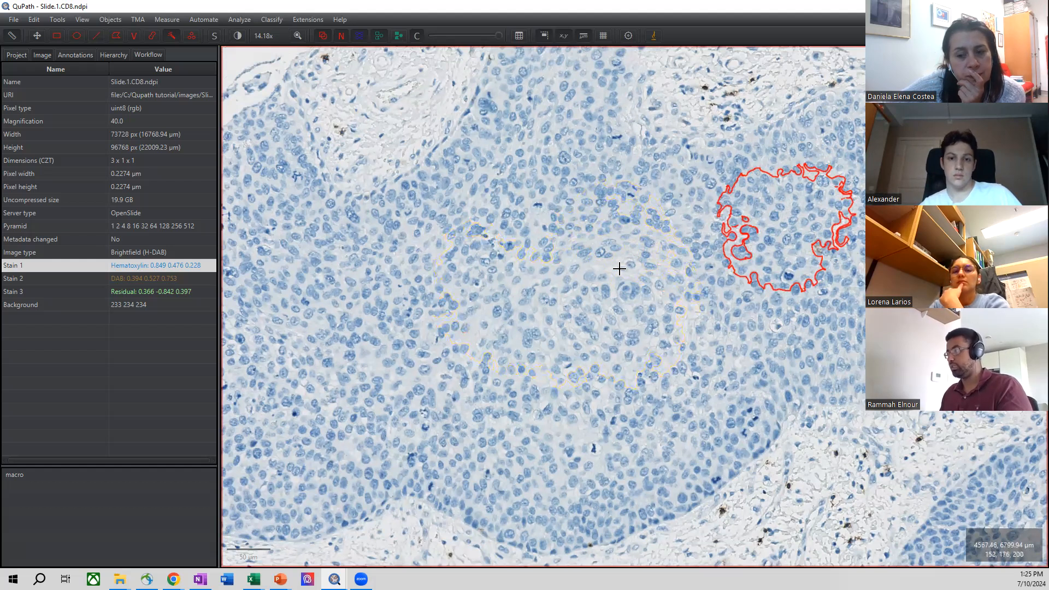
pyautogui.doubleClick(787, 217)
pyautogui.press('Delete')
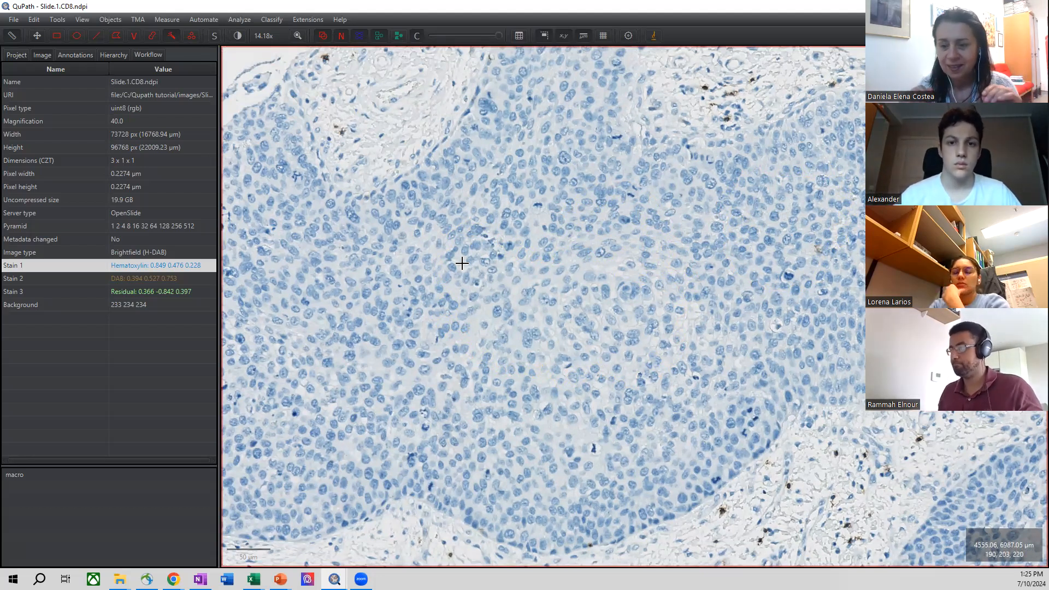
# Paint a smooth-edged freehand annotation in the middle of the tumour island, widening it with a second stroke.
pyautogui.scroll(-2, 488, 273)
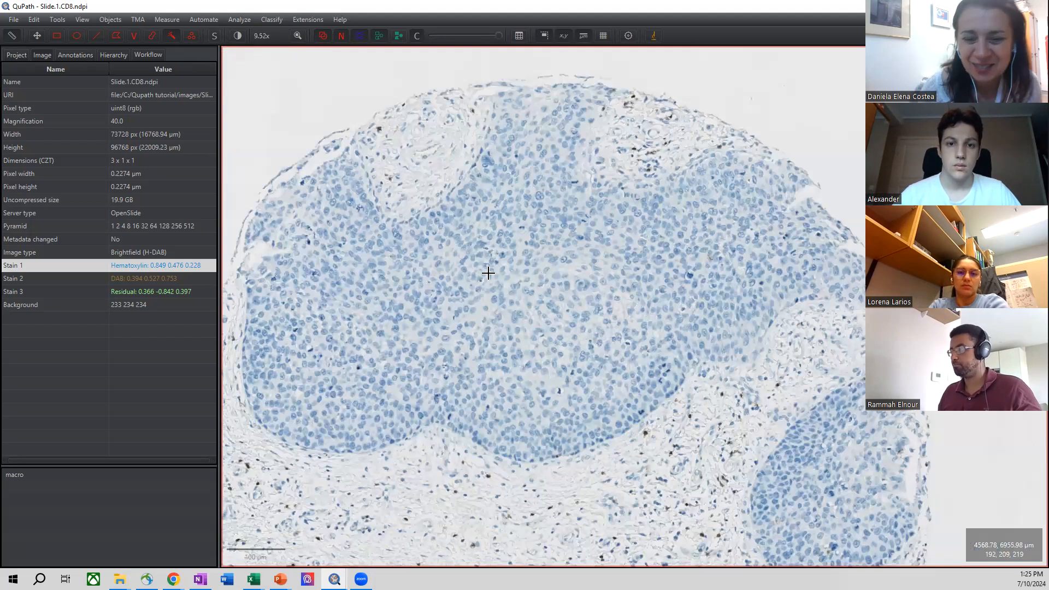
pyautogui.scroll(2, 488, 272)
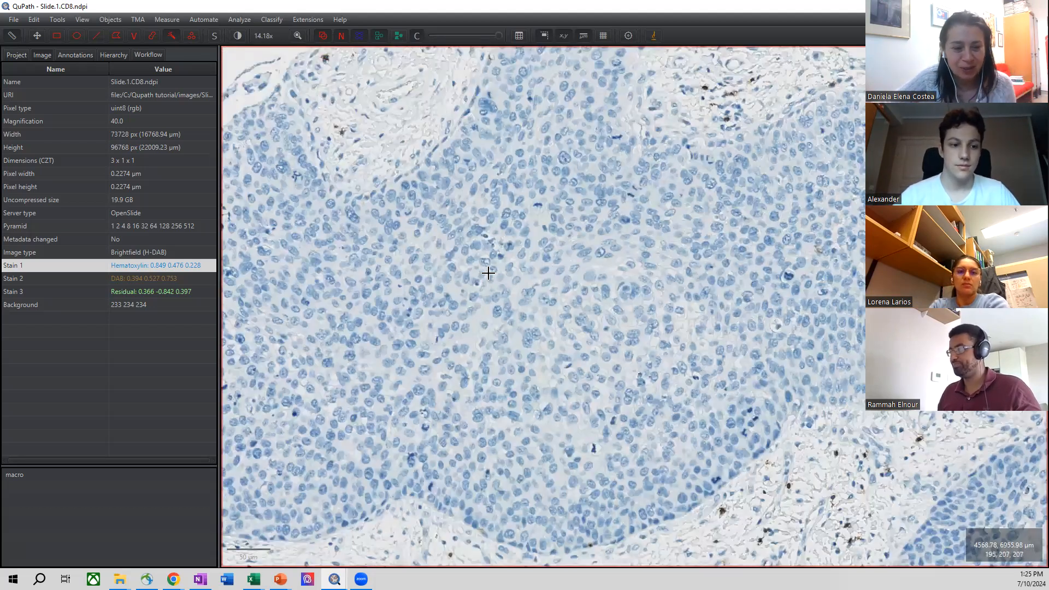
pyautogui.scroll(-2, 488, 272)
pyautogui.scroll(2, 421, 293)
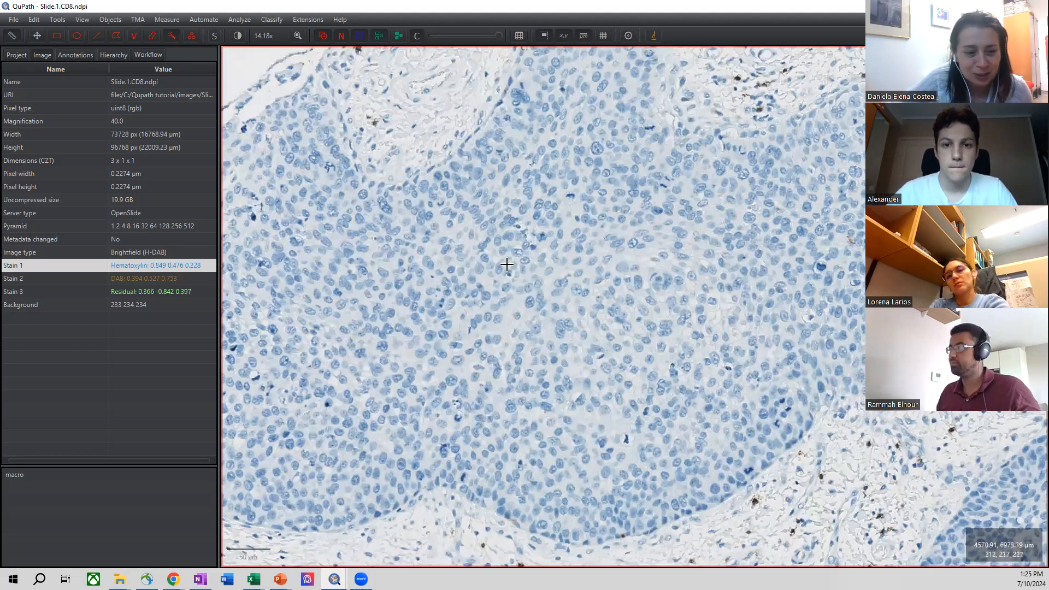
pyautogui.scroll(-2, 506, 264)
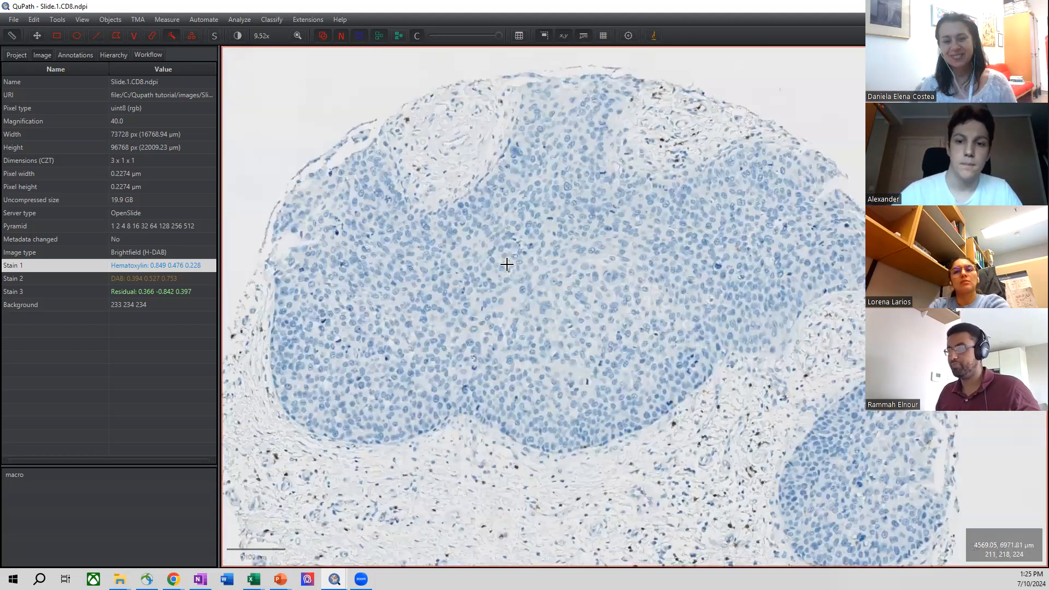
pyautogui.scroll(2, 532, 248)
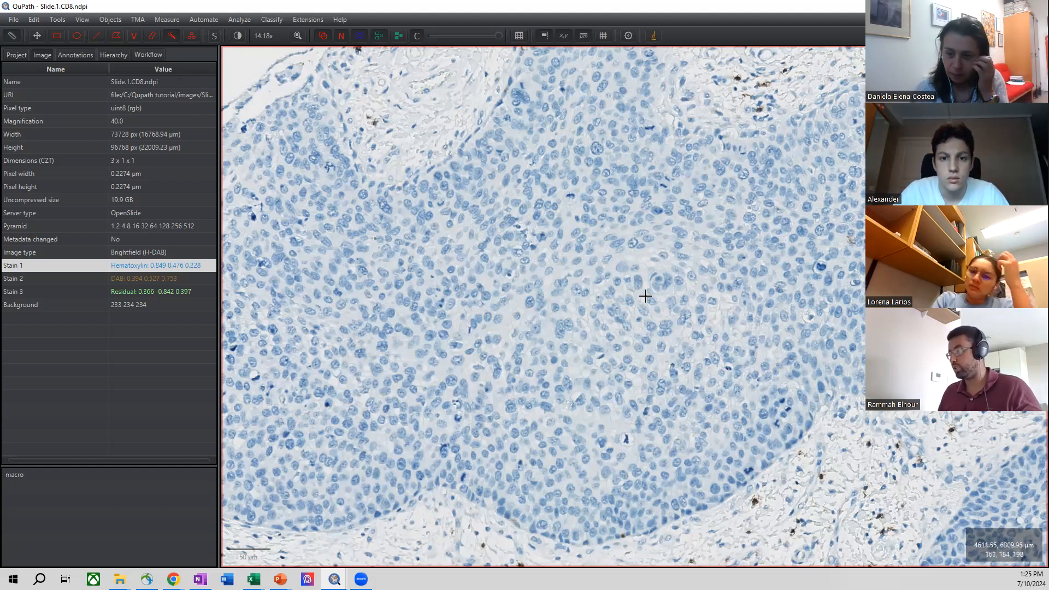
pyautogui.moveTo(637, 280)
pyautogui.mouseDown()
pyautogui.moveTo(629, 282)
pyautogui.moveTo(642, 301)
pyautogui.moveTo(583, 266)
pyautogui.mouseUp()
pyautogui.moveTo(585, 314)
pyautogui.mouseDown()
pyautogui.moveTo(436, 313)
pyautogui.moveTo(588, 302)
pyautogui.moveTo(540, 284)
pyautogui.mouseUp()
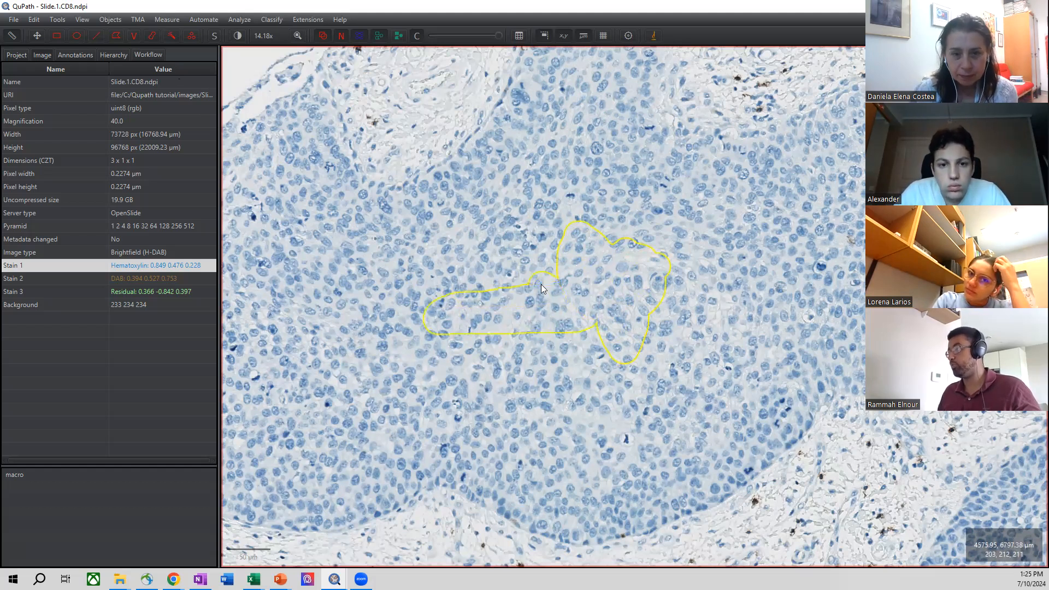
pyautogui.scroll(-5, 541, 284)
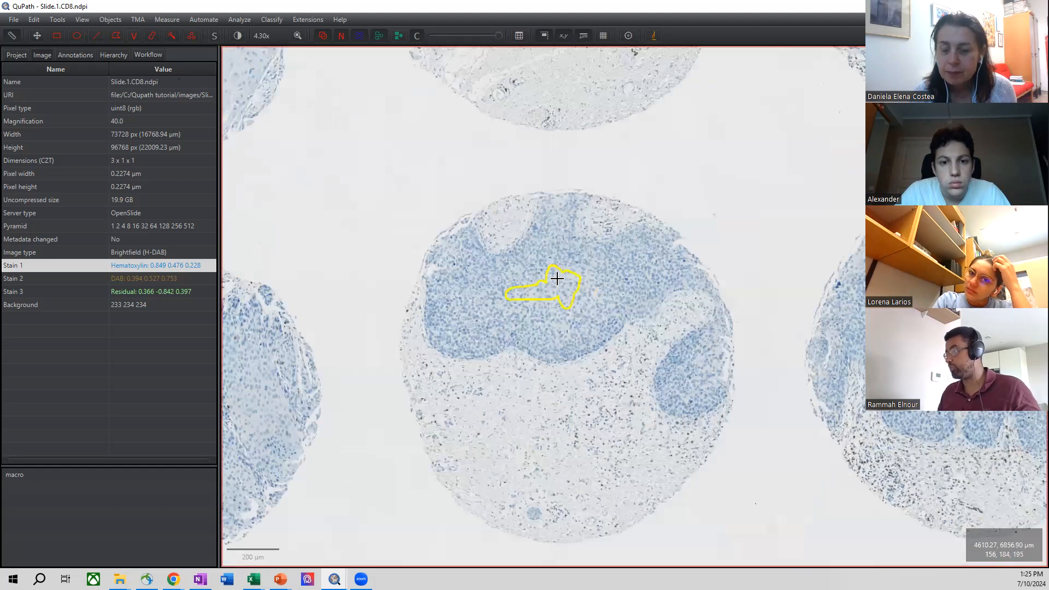
# Enlarge the brush annotation with broad strokes across the middle of the tumour island and down towards its lower border.
pyautogui.moveTo(562, 284)
pyautogui.mouseDown()
pyautogui.moveTo(562, 295)
pyautogui.moveTo(481, 311)
pyautogui.moveTo(549, 261)
pyautogui.mouseUp()
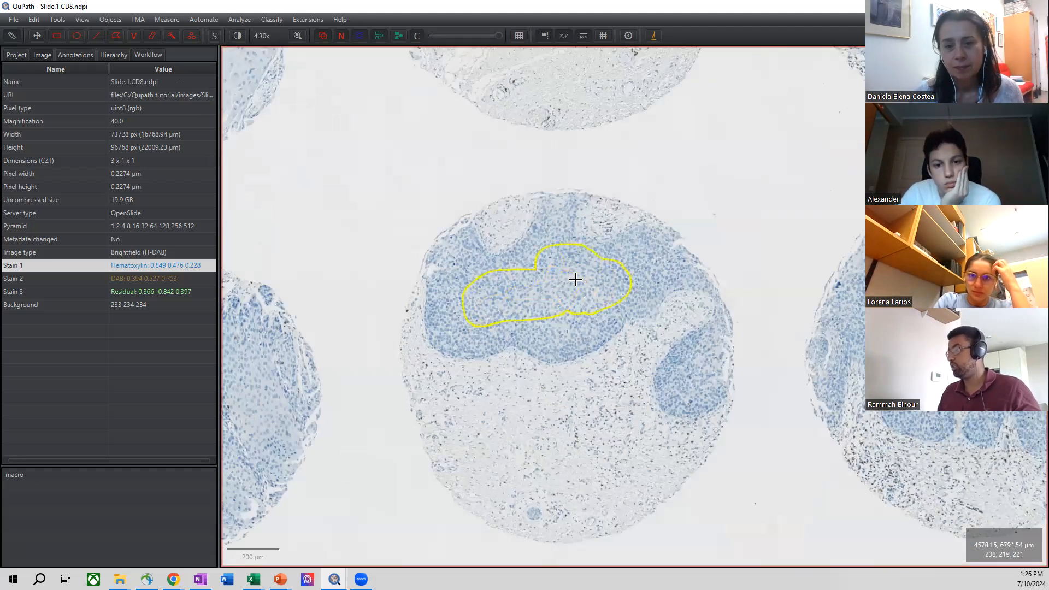
pyautogui.scroll(-2, 577, 281)
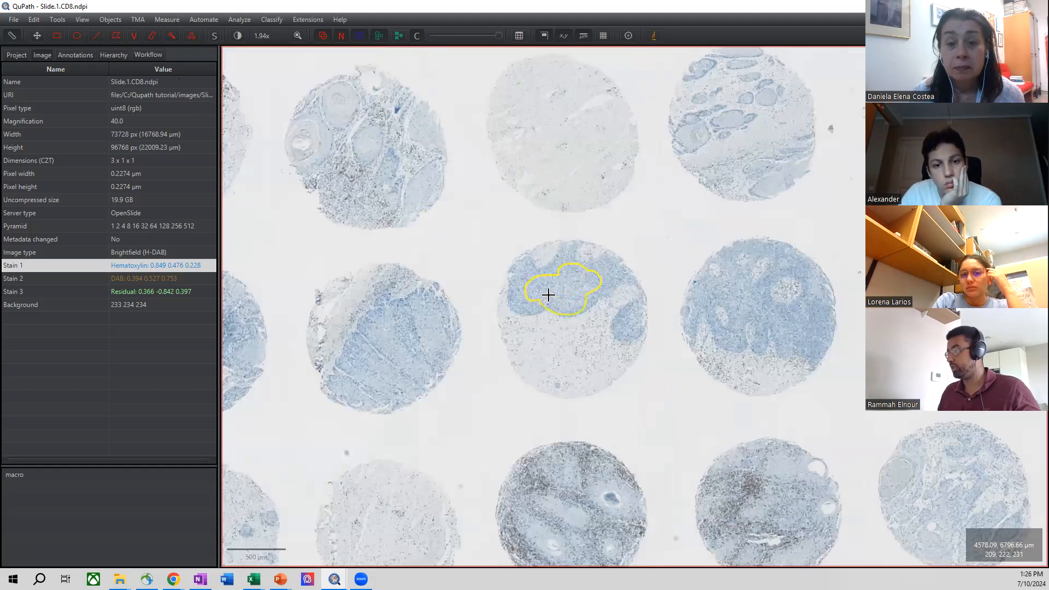
pyautogui.scroll(3, 549, 296)
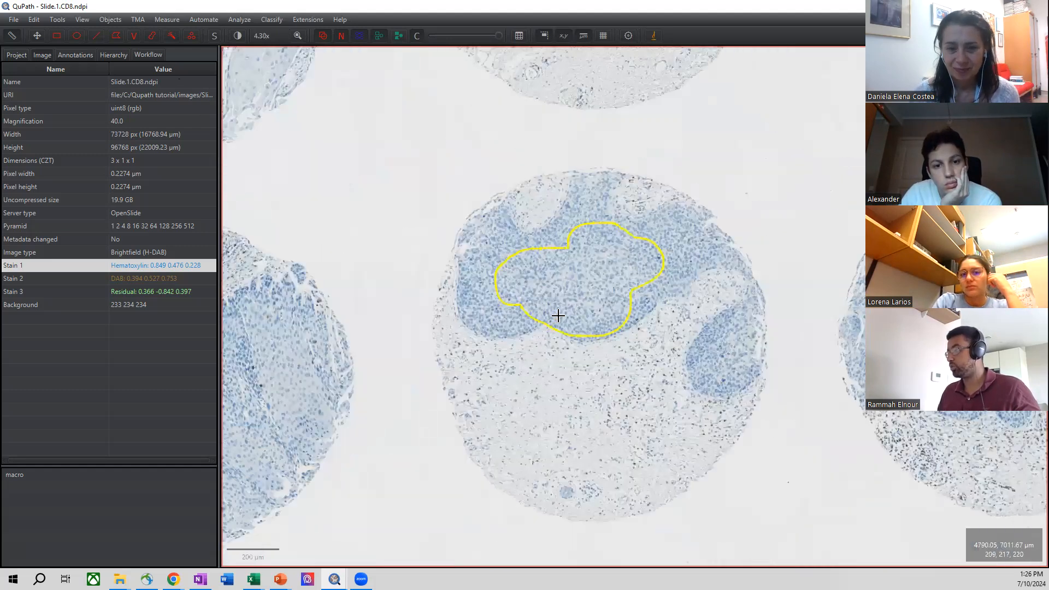
# Extend the brush annotation down into the stroma and erase the overspill back to the tumour island's lower border.
pyautogui.moveTo(579, 297)
pyautogui.mouseDown()
pyautogui.moveTo(564, 359)
pyautogui.moveTo(590, 362)
pyautogui.mouseUp()
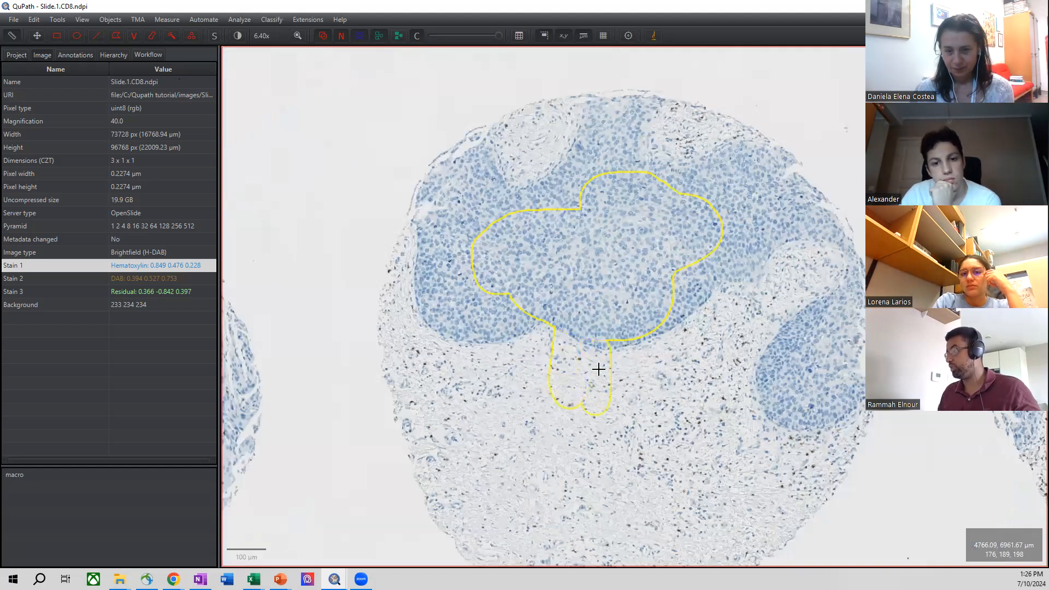
pyautogui.scroll(1, 596, 382)
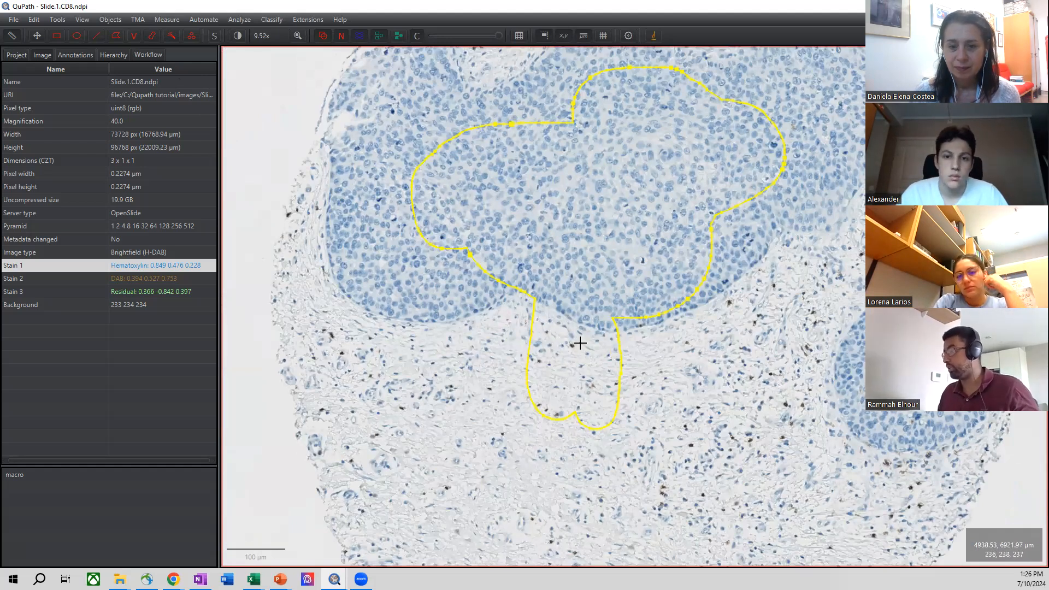
pyautogui.moveTo(614, 310)
pyautogui.mouseDown()
pyautogui.moveTo(630, 314)
pyautogui.moveTo(617, 321)
pyautogui.mouseUp()
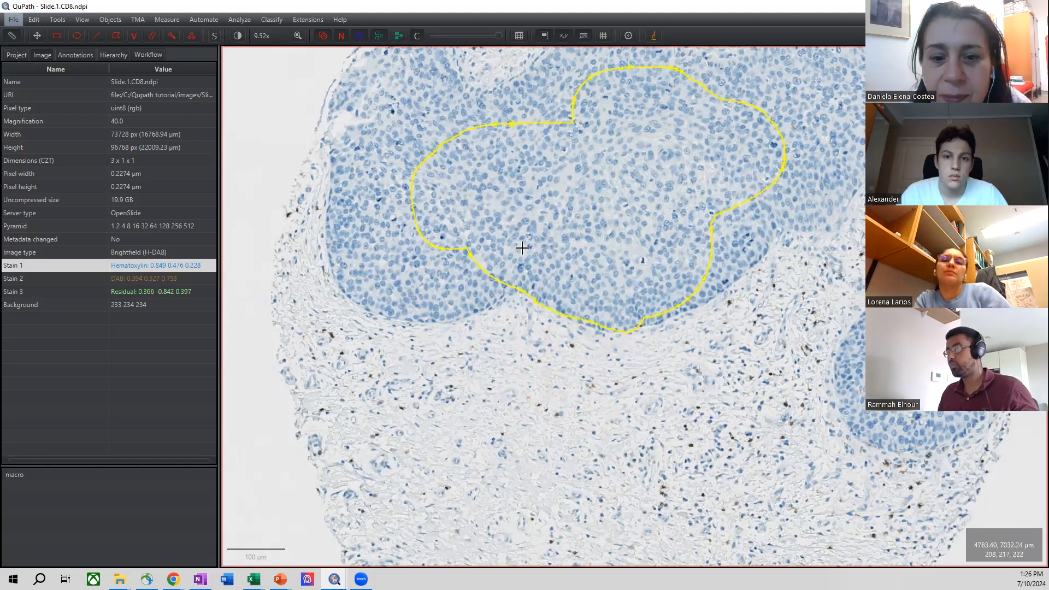
# Paint the annotation out to cover the whole main tumour island, including its upper projection and both sides.
pyautogui.scroll(-3, 533, 243)
pyautogui.scroll(-2, 534, 243)
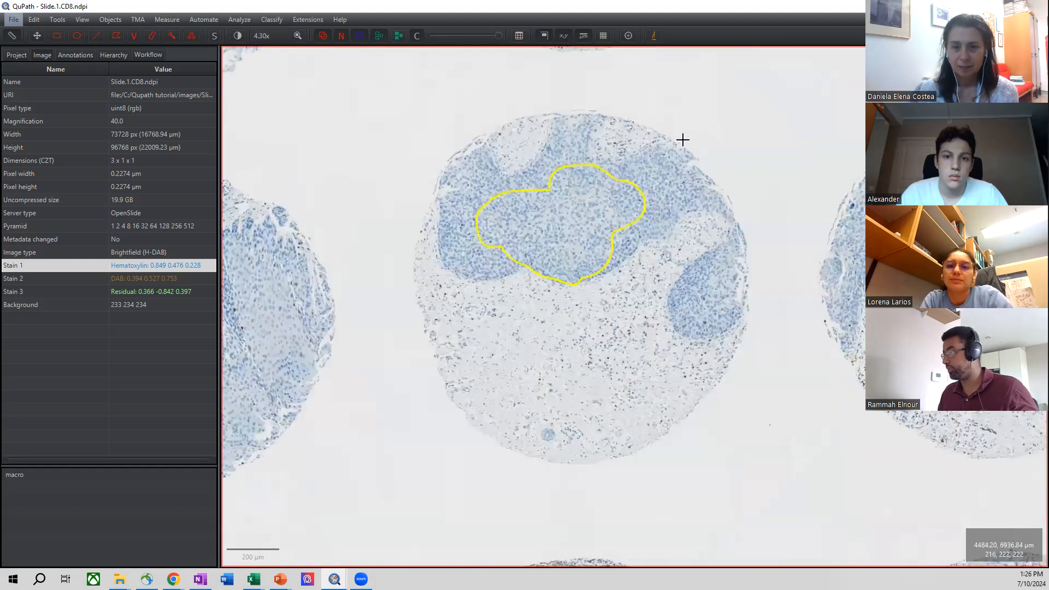
pyautogui.scroll(2, 539, 233)
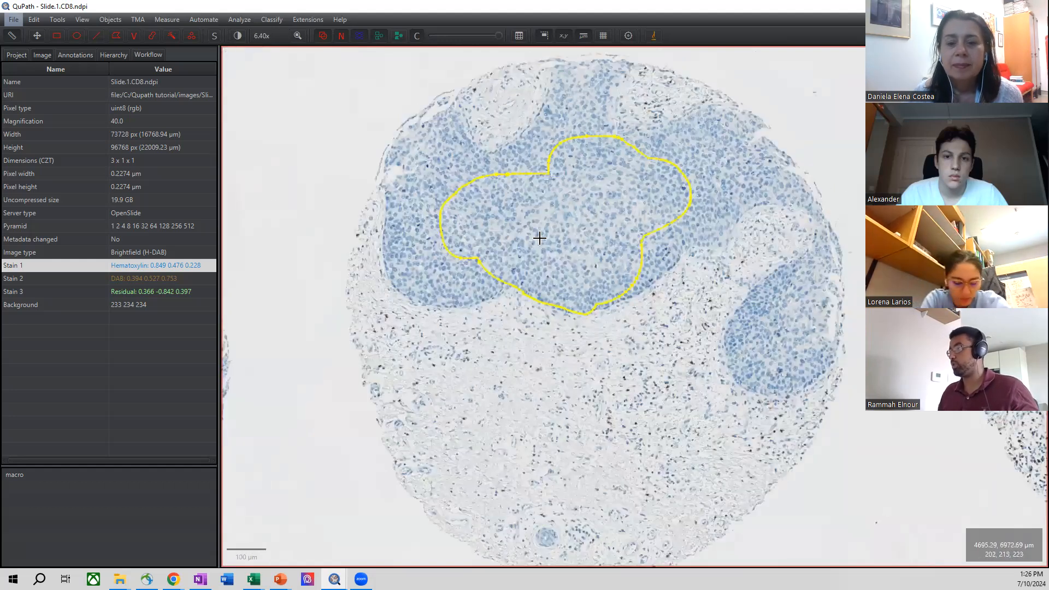
pyautogui.scroll(-4, 519, 233)
pyautogui.moveTo(511, 248)
pyautogui.mouseDown()
pyautogui.moveTo(487, 251)
pyautogui.moveTo(480, 206)
pyautogui.moveTo(493, 193)
pyautogui.moveTo(501, 208)
pyautogui.moveTo(529, 208)
pyautogui.moveTo(639, 183)
pyautogui.moveTo(676, 200)
pyautogui.moveTo(667, 232)
pyautogui.moveTo(582, 294)
pyautogui.moveTo(639, 220)
pyautogui.mouseUp()
pyautogui.scroll(2, 550, 197)
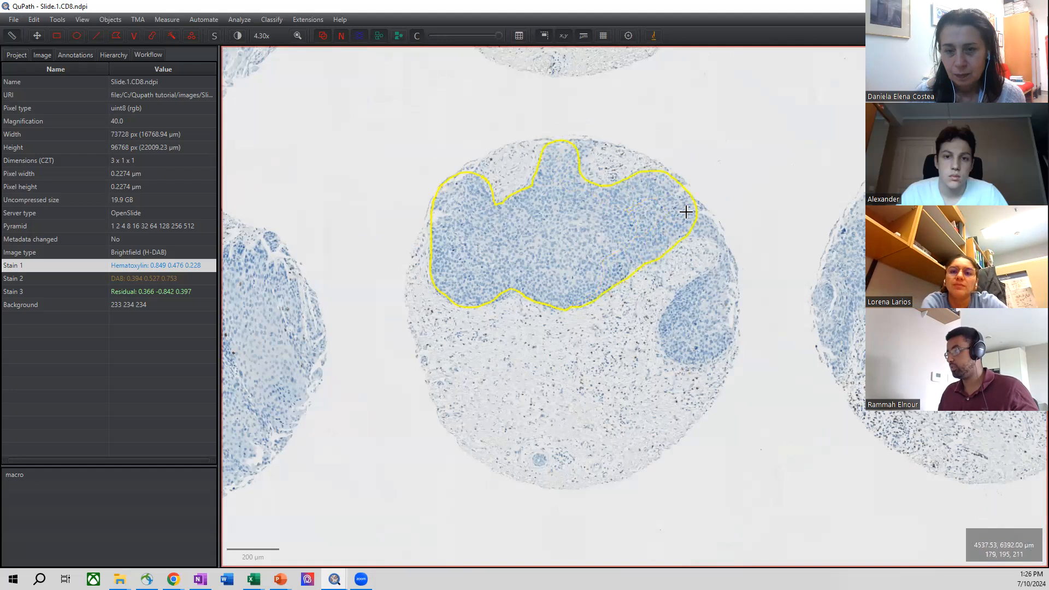
# Extend the annotation along the core's right edge to include the connected tumour lobe.
pyautogui.scroll(2, 687, 214)
pyautogui.moveTo(705, 228)
pyautogui.mouseDown()
pyautogui.moveTo(730, 279)
pyautogui.moveTo(669, 377)
pyautogui.moveTo(690, 418)
pyautogui.moveTo(731, 409)
pyautogui.mouseUp()
pyautogui.moveTo(750, 308)
pyautogui.mouseDown()
pyautogui.moveTo(695, 402)
pyautogui.moveTo(721, 339)
pyautogui.mouseUp()
pyautogui.moveTo(687, 388)
pyautogui.mouseDown()
pyautogui.moveTo(663, 402)
pyautogui.moveTo(652, 376)
pyautogui.moveTo(687, 335)
pyautogui.moveTo(724, 317)
pyautogui.mouseUp()
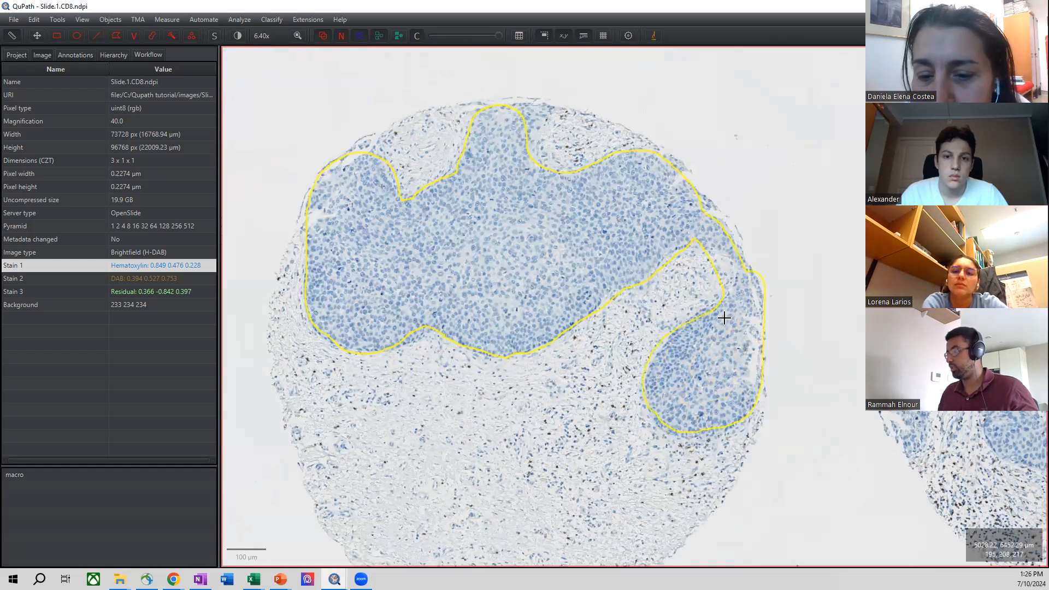
# Refine the annotation boundary around the stromal notch between the main tumour island and the right-hand lobe.
pyautogui.scroll(3, 721, 262)
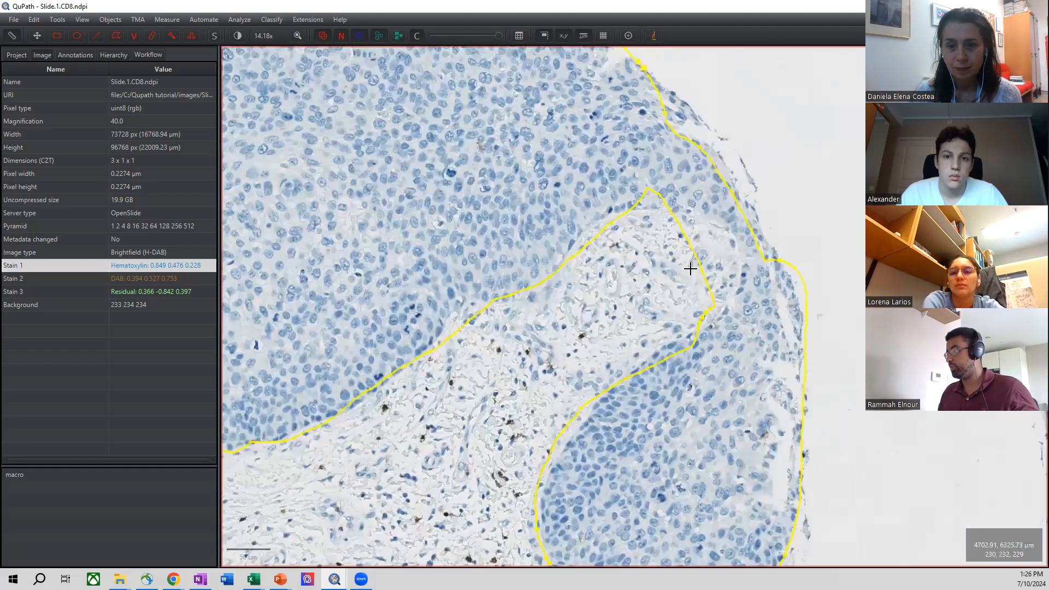
pyautogui.scroll(-2, 683, 261)
pyautogui.press('alt')
pyautogui.moveTo(669, 247); pyautogui.dragTo(704, 263)
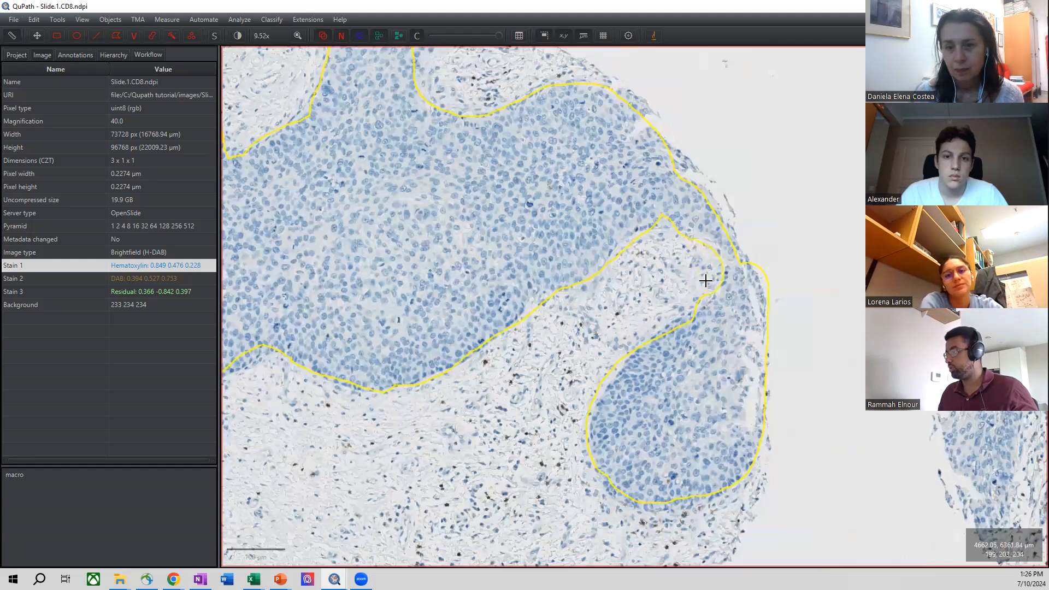
pyautogui.moveTo(688, 219)
pyautogui.mouseDown()
pyautogui.moveTo(663, 215)
pyautogui.moveTo(693, 220)
pyautogui.moveTo(674, 215)
pyautogui.mouseUp()
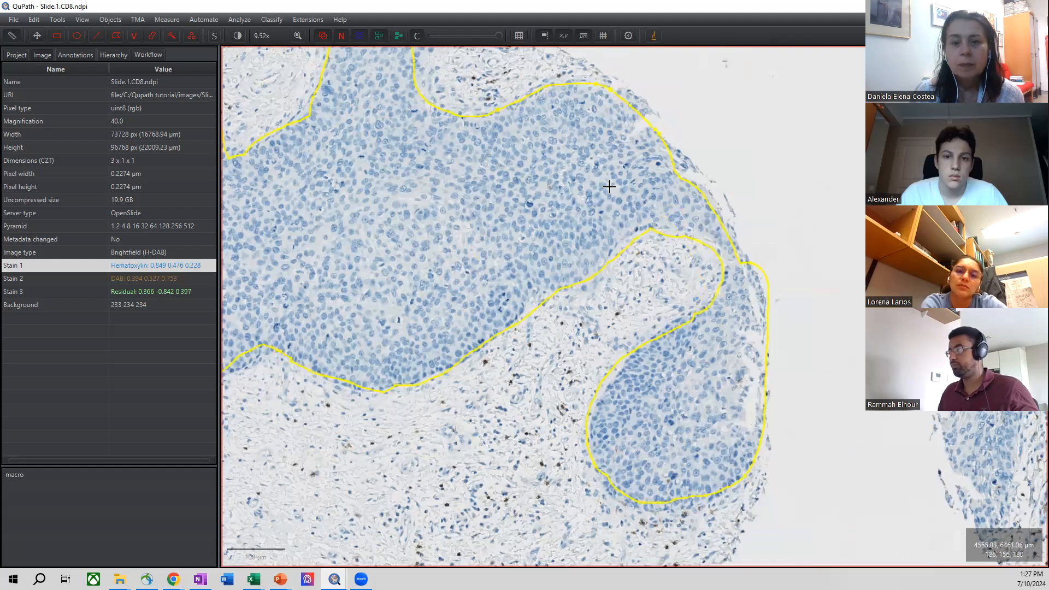
# Paint a separate round annotation around the small isolated tumour nest near the core's lower edge.
pyautogui.scroll(-2, 606, 184)
pyautogui.scroll(-1, 470, 234)
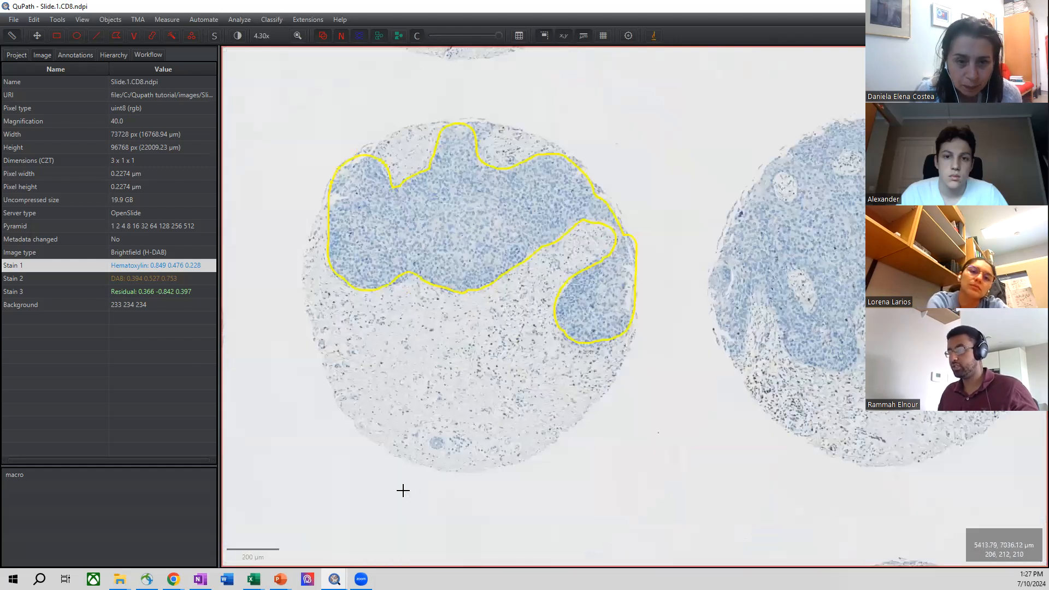
pyautogui.scroll(2, 407, 467)
pyautogui.scroll(2, 475, 418)
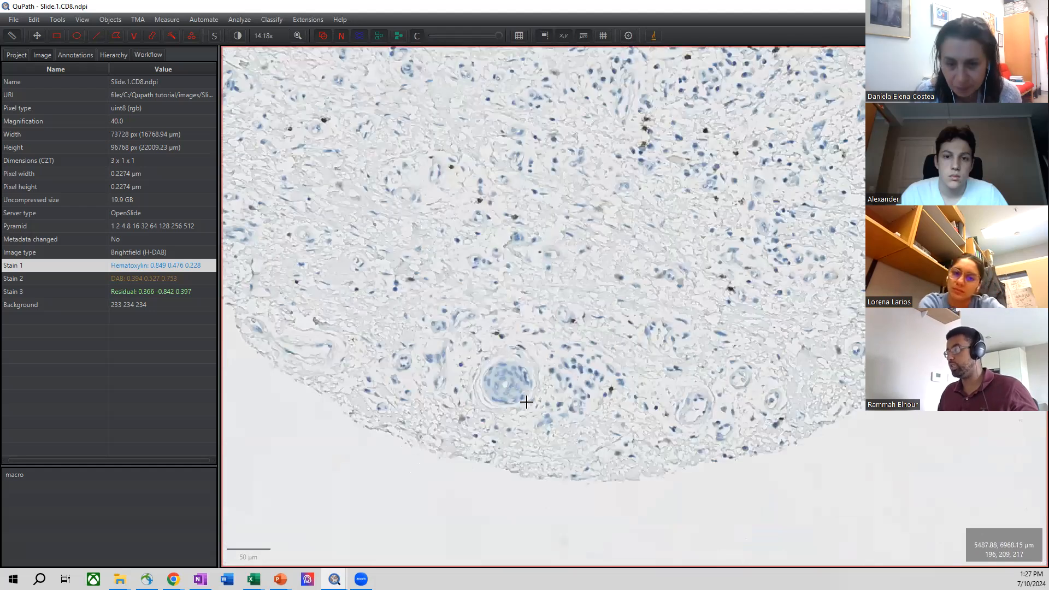
pyautogui.scroll(-4, 519, 393)
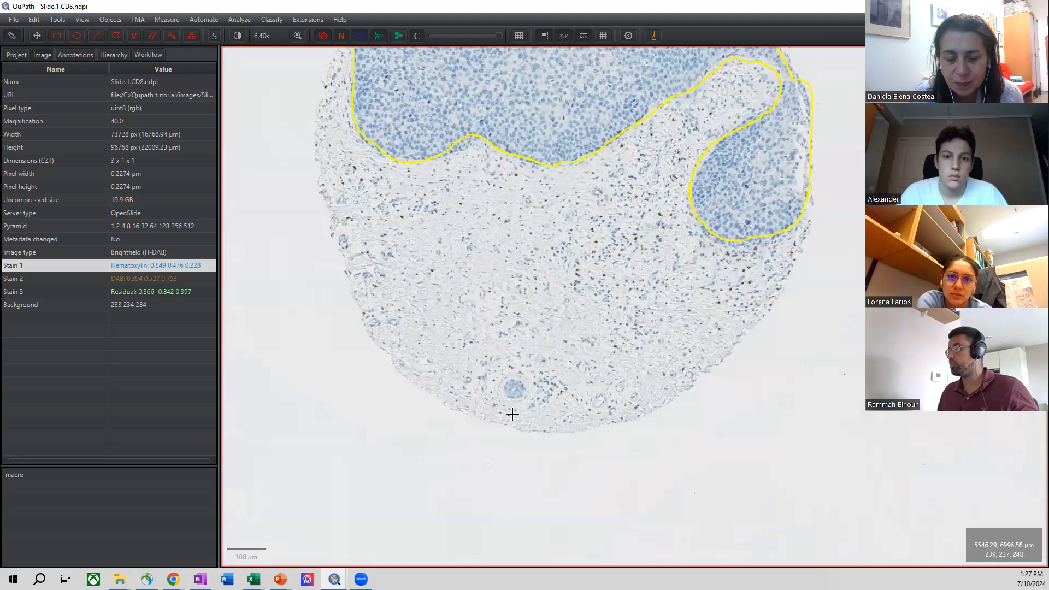
pyautogui.scroll(1, 514, 397)
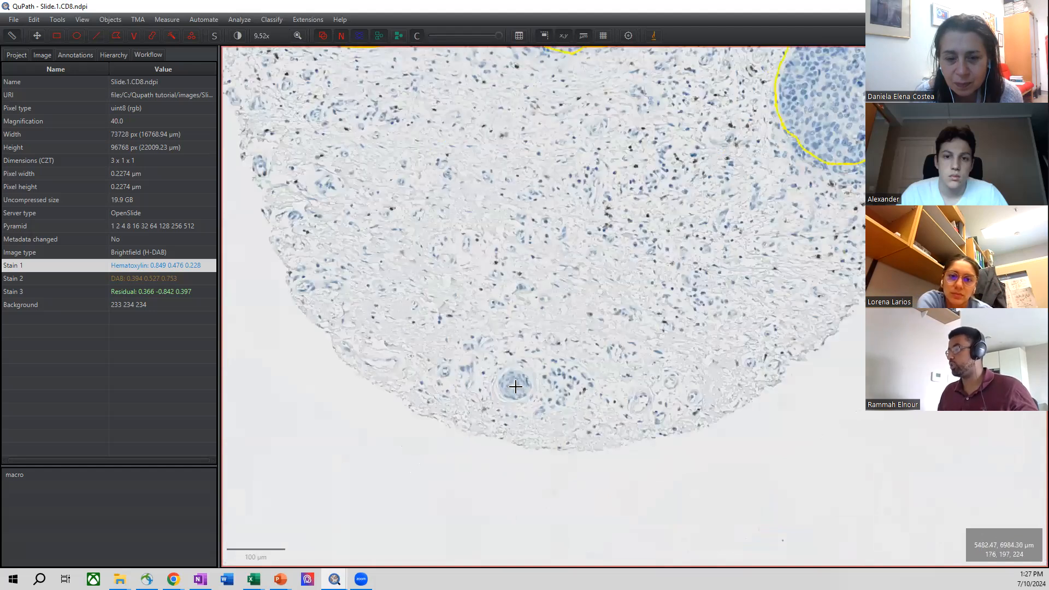
pyautogui.moveTo(518, 389); pyautogui.dragTo(507, 387)
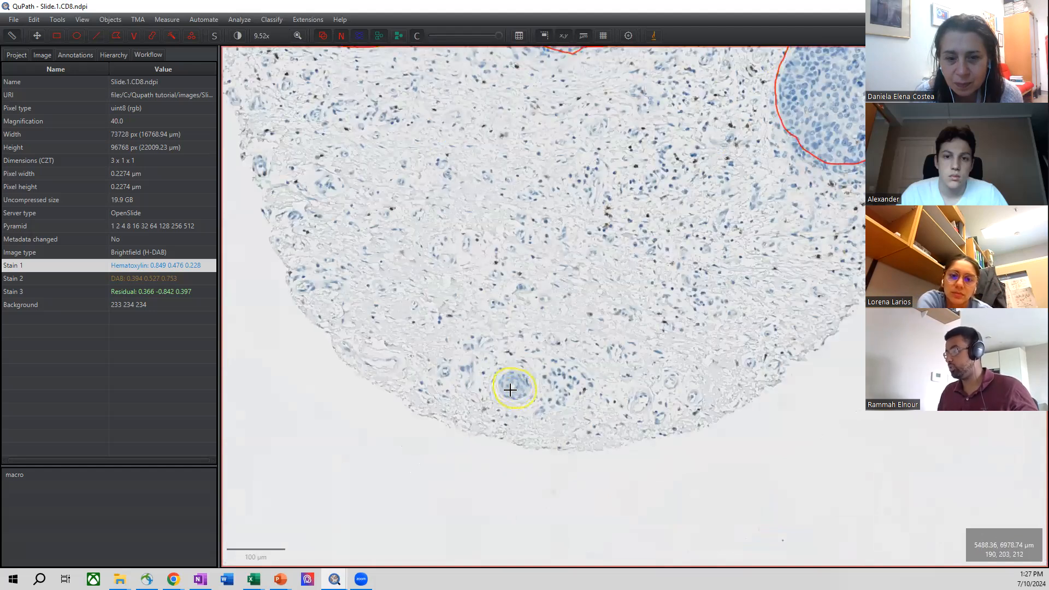
# Select the small nest annotation and the main tumour annotation in turn to check that they are separate objects.
pyautogui.scroll(-2, 572, 228)
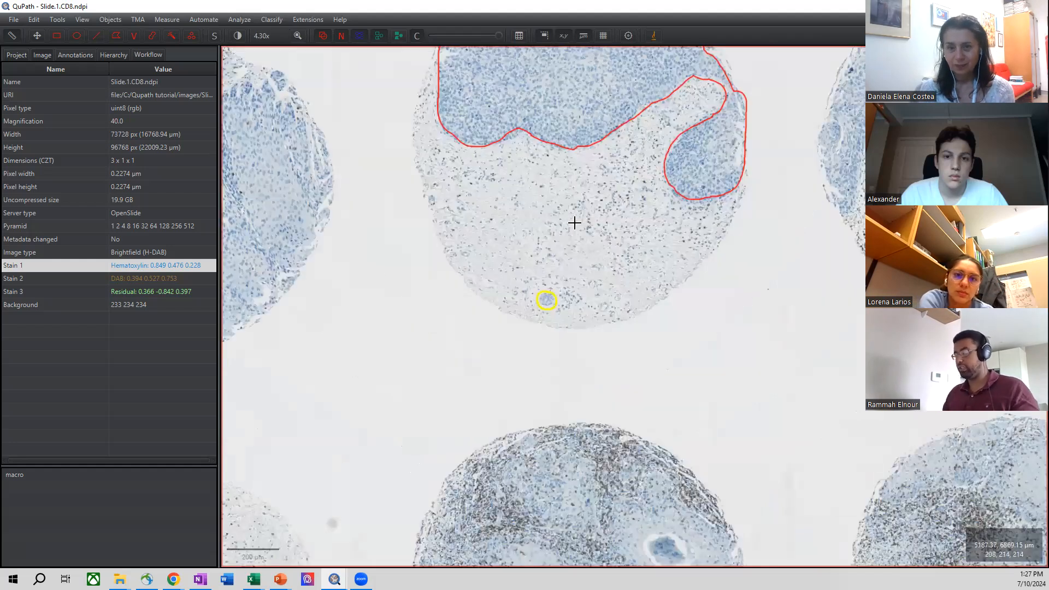
pyautogui.click(579, 229)
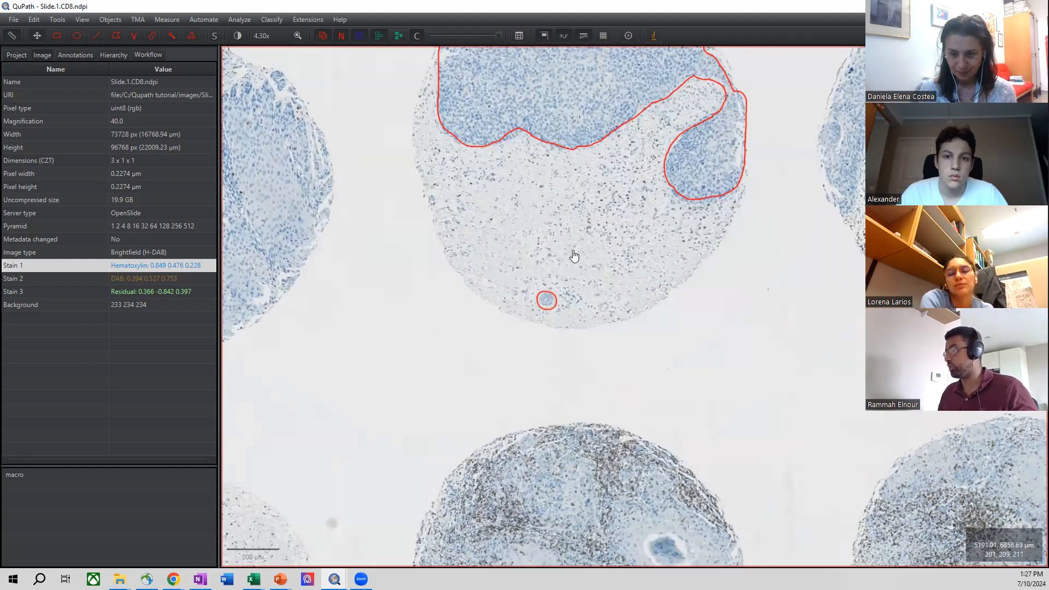
pyautogui.scroll(1, 545, 302)
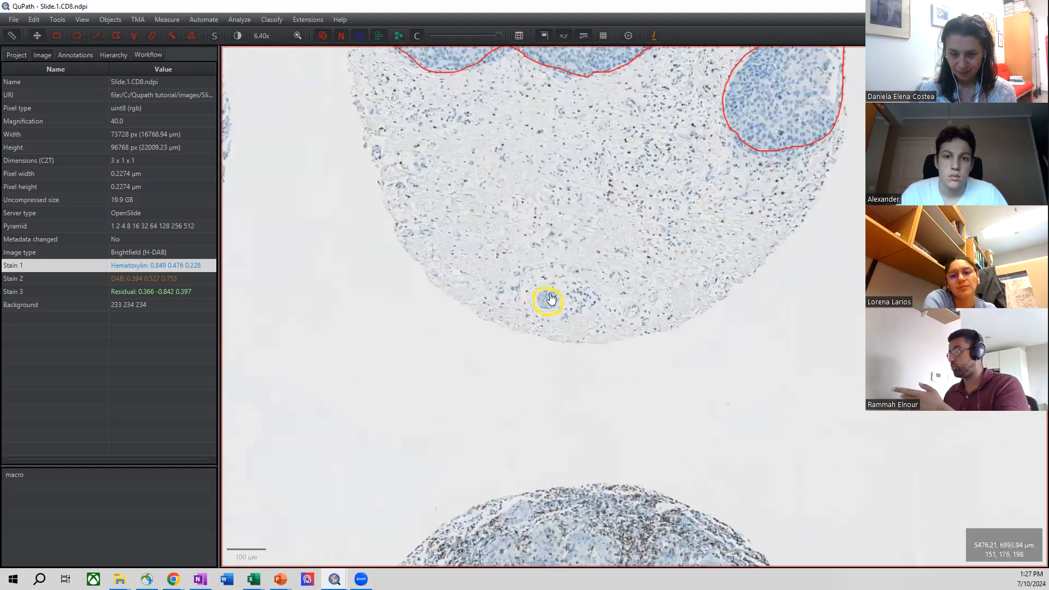
pyautogui.scroll(1, 574, 158)
pyautogui.moveTo(574, 158); pyautogui.dragTo(579, 219)
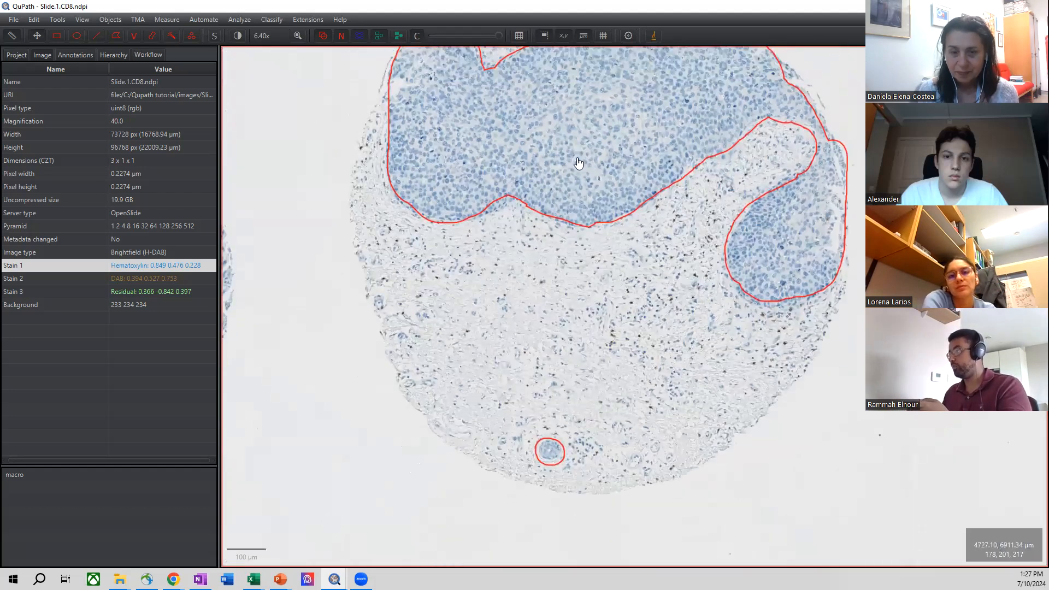
pyautogui.click(580, 225)
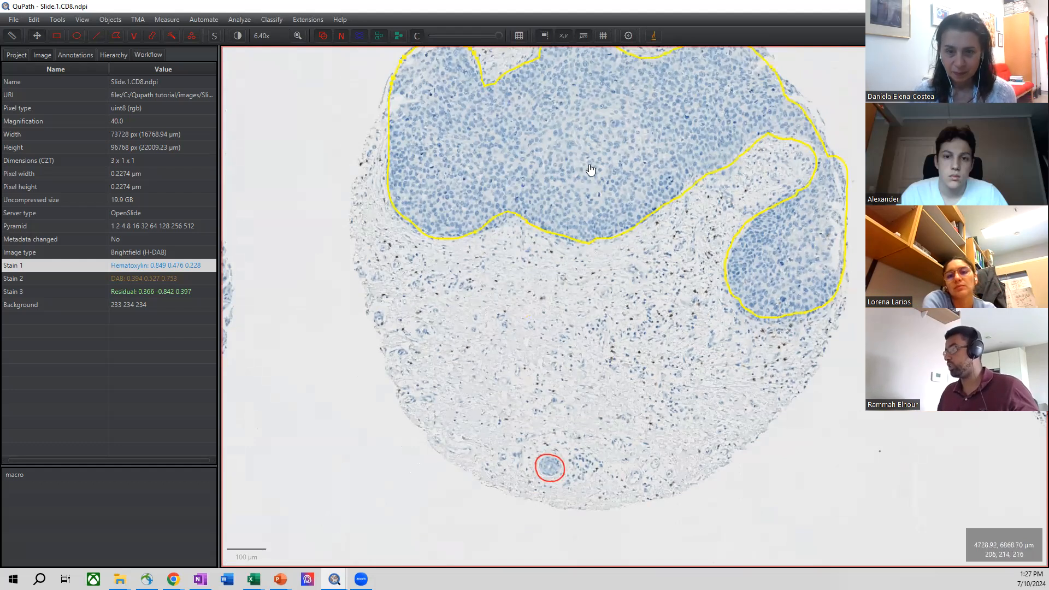
# Merge the main tumour and small nest annotations into one object, and reselect it to check the result.
pyautogui.click(551, 471)
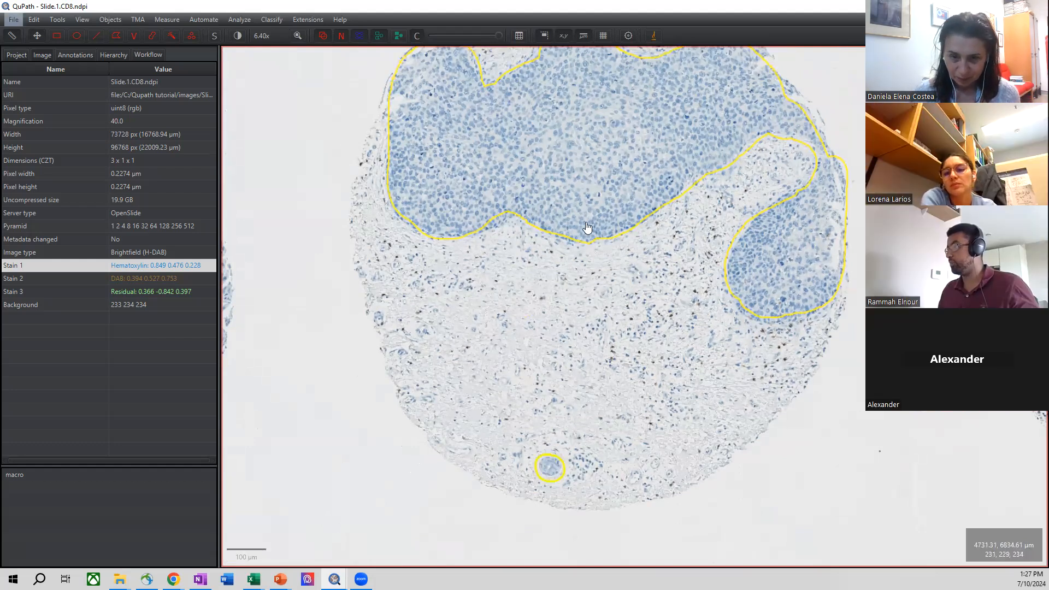
pyautogui.rightClick(551, 471)
pyautogui.moveTo(559, 490)
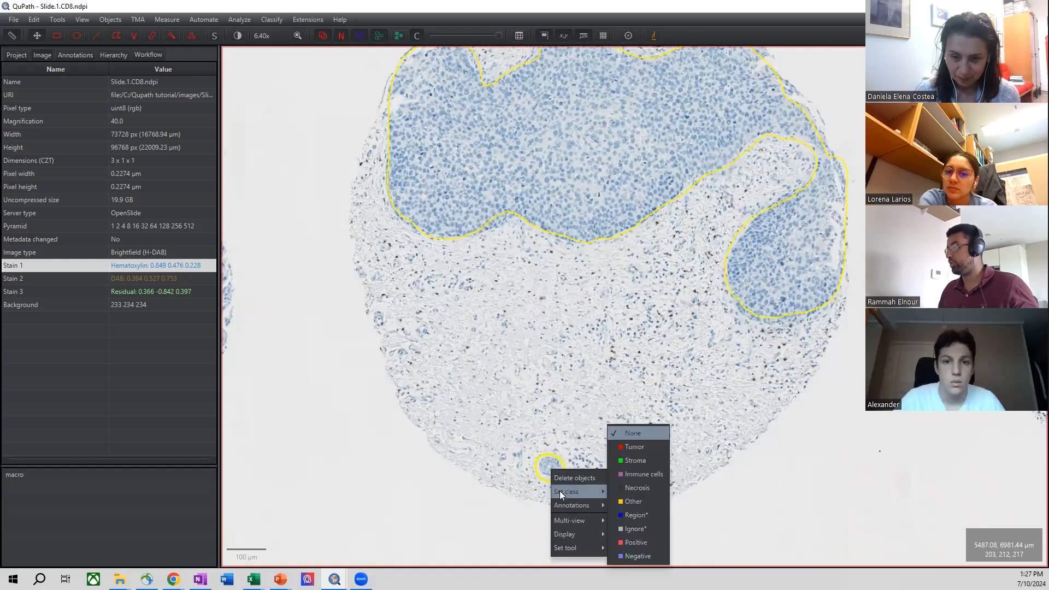
pyautogui.moveTo(596, 513)
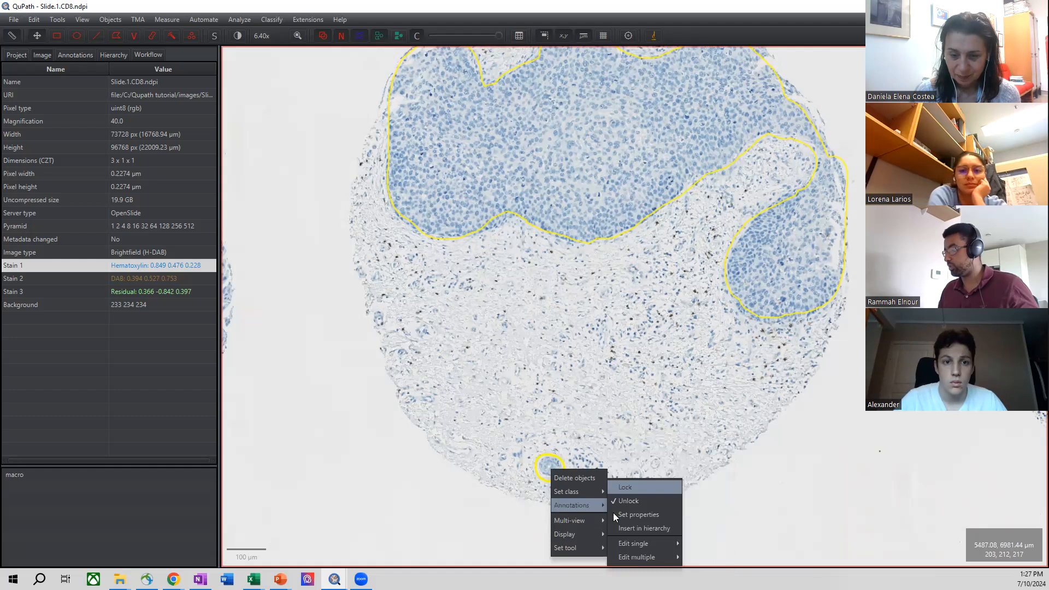
pyautogui.moveTo(644, 557)
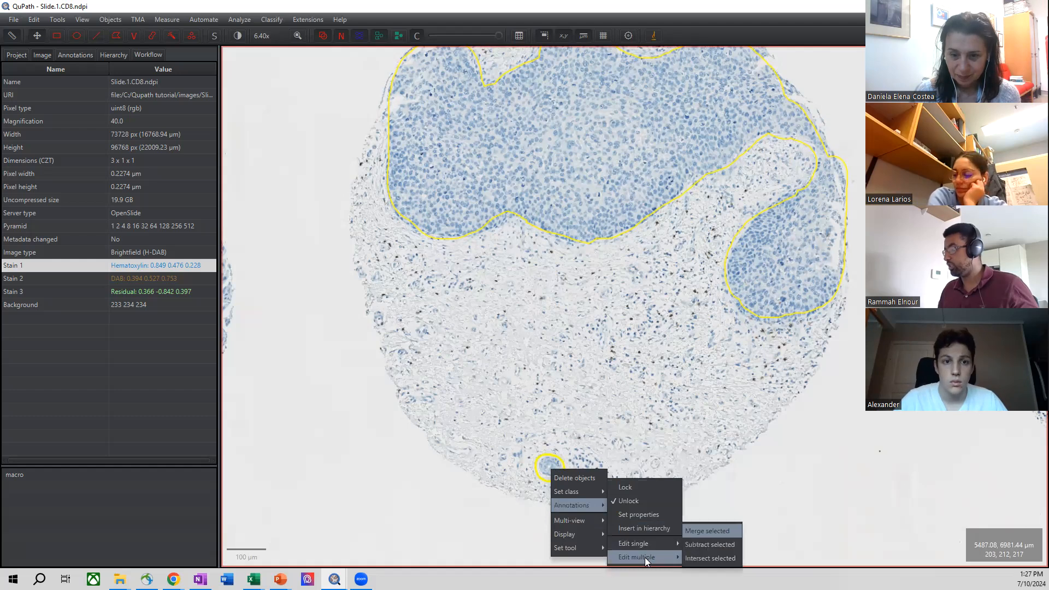
pyautogui.click(713, 528)
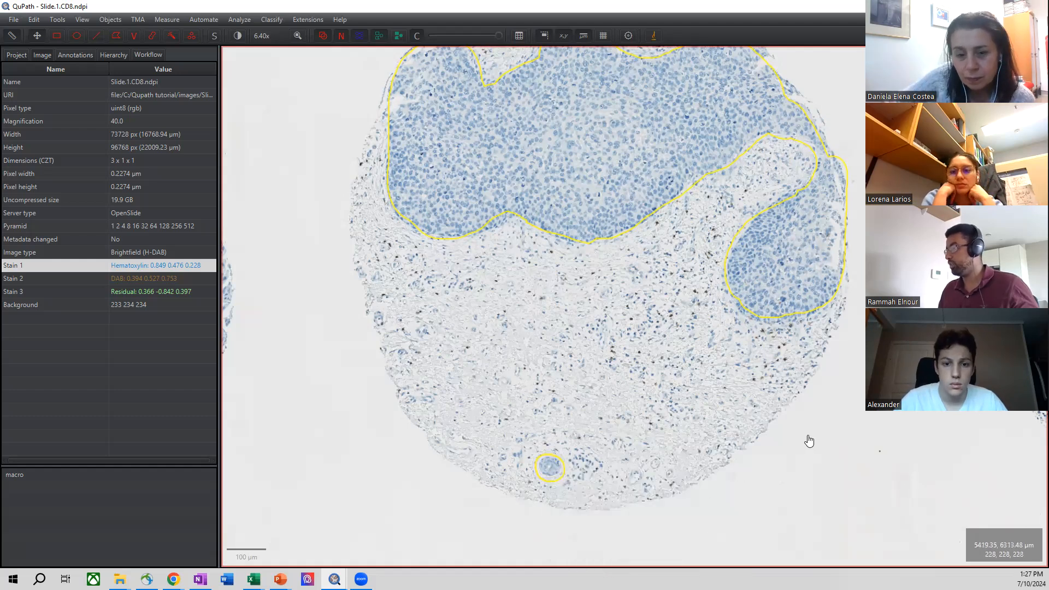
pyautogui.click(839, 429)
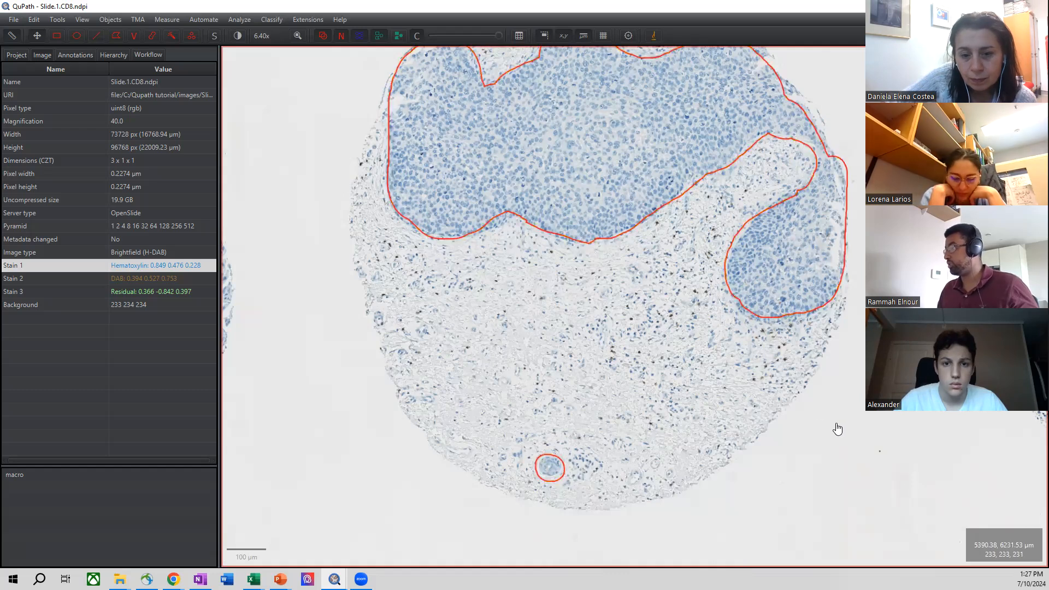
pyautogui.click(787, 277)
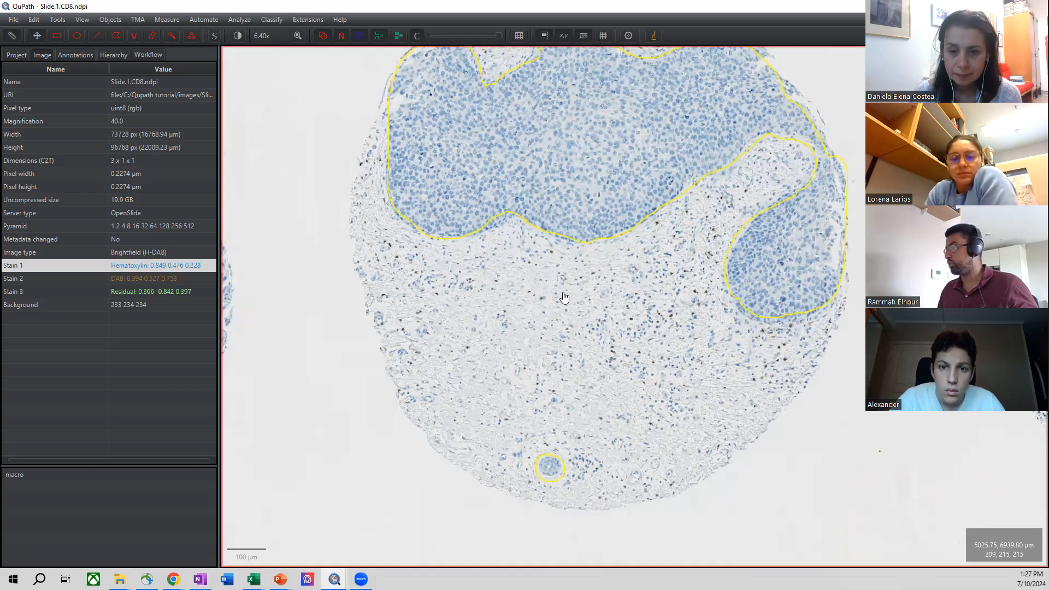
# Paint a narrow bridge through the stroma connecting the main tumour outline to the small nest.
pyautogui.click(581, 425)
pyautogui.click(581, 224)
pyautogui.moveTo(536, 466); pyautogui.dragTo(553, 472)
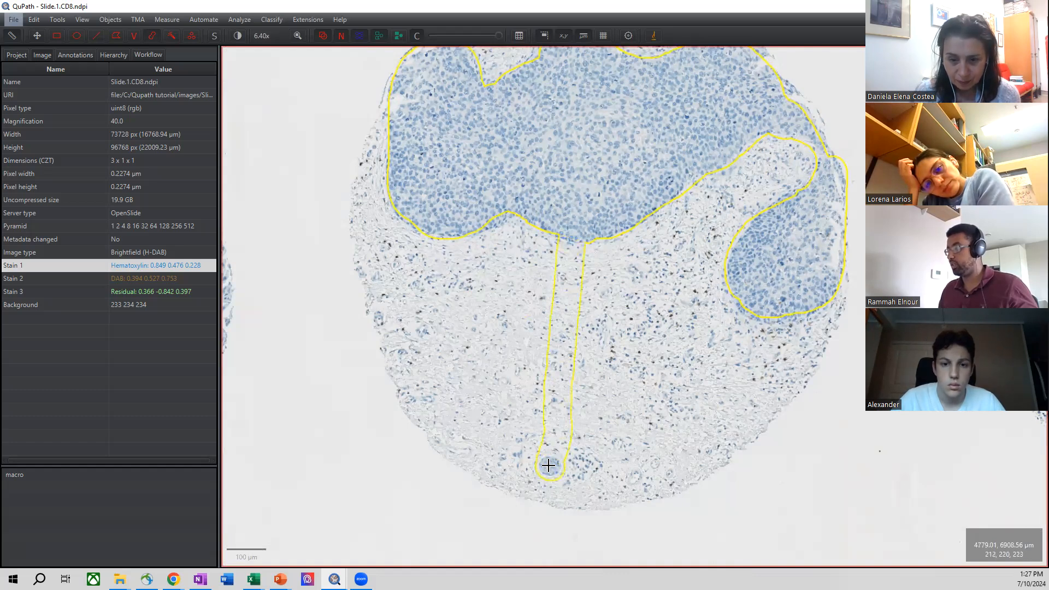
# Erase the narrow stromal bridge from the annotation, trimming back to the main island's border and the small nest.
pyautogui.scroll(2, 549, 465)
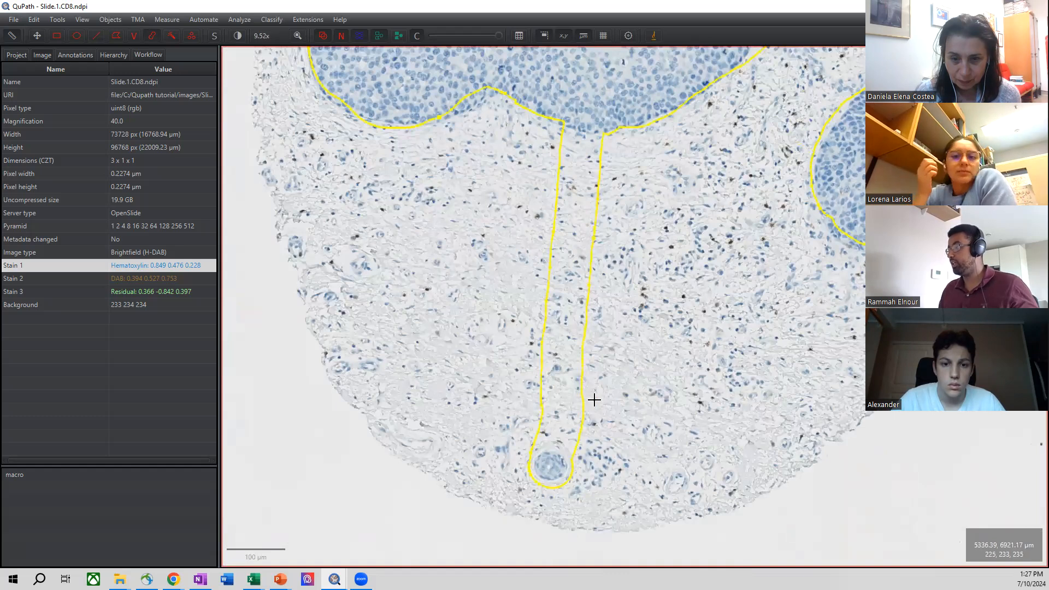
pyautogui.scroll(-2, 594, 400)
pyautogui.moveTo(540, 418)
pyautogui.mouseDown()
pyautogui.moveTo(568, 407)
pyautogui.moveTo(557, 375)
pyautogui.moveTo(599, 354)
pyautogui.moveTo(589, 275)
pyautogui.mouseUp()
pyautogui.scroll(-2, 600, 354)
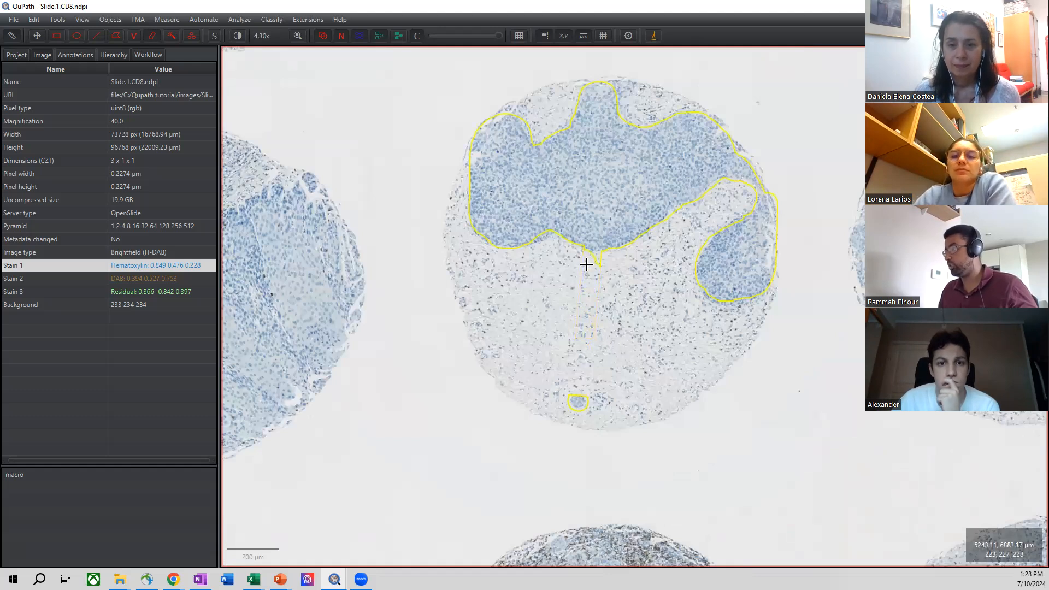
pyautogui.scroll(4, 583, 206)
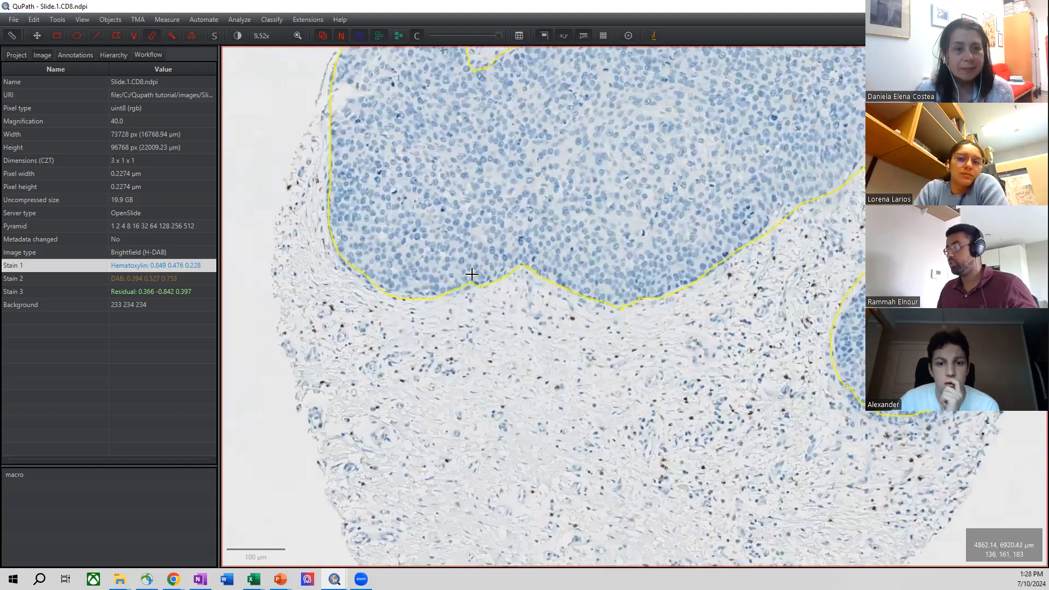
pyautogui.scroll(-6, 552, 183)
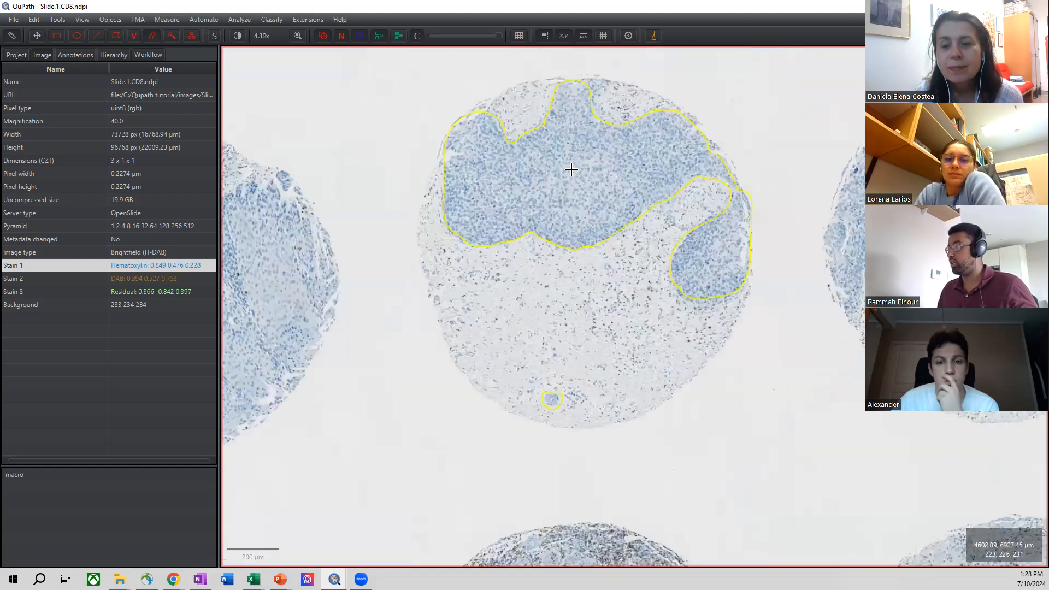
# Assign the Tumor class to the merged tumour annotation.
pyautogui.scroll(5, 568, 171)
pyautogui.rightClick(572, 170)
pyautogui.moveTo(596, 193)
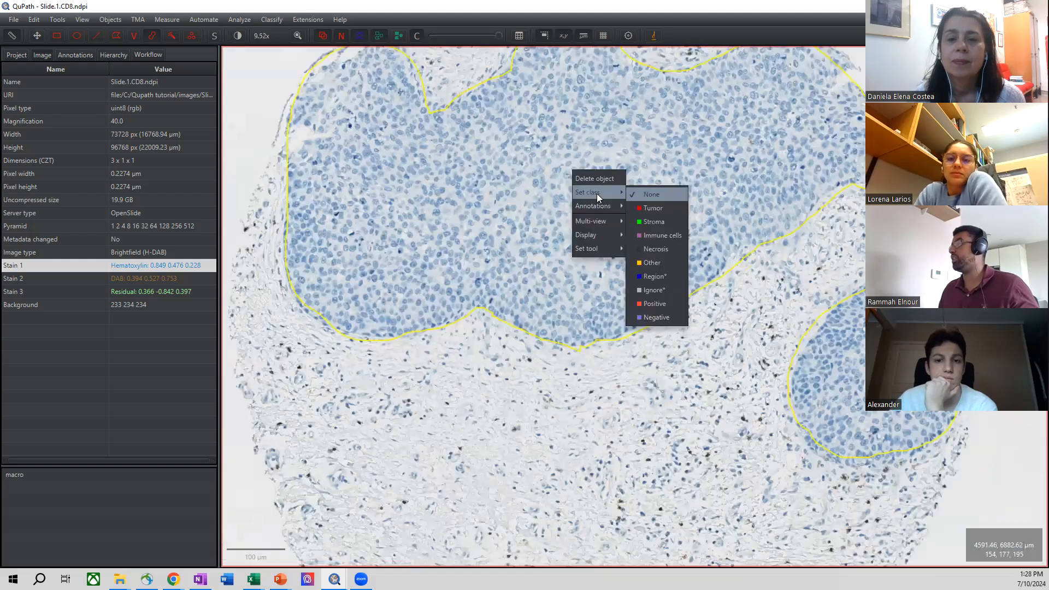
pyautogui.click(647, 208)
pyautogui.scroll(-3, 646, 206)
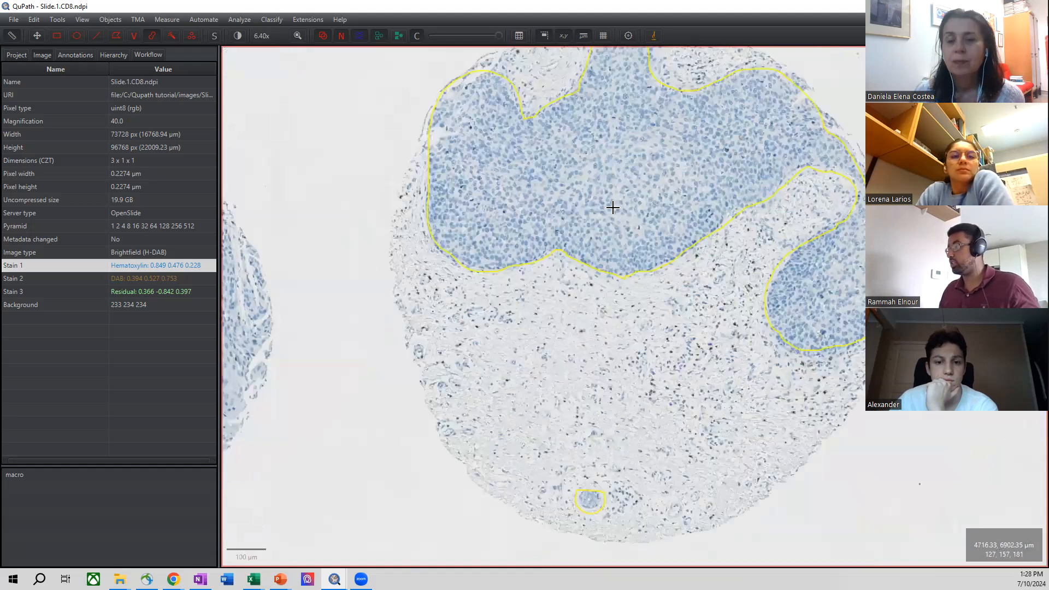
pyautogui.scroll(3, 612, 207)
pyautogui.scroll(-3, 710, 293)
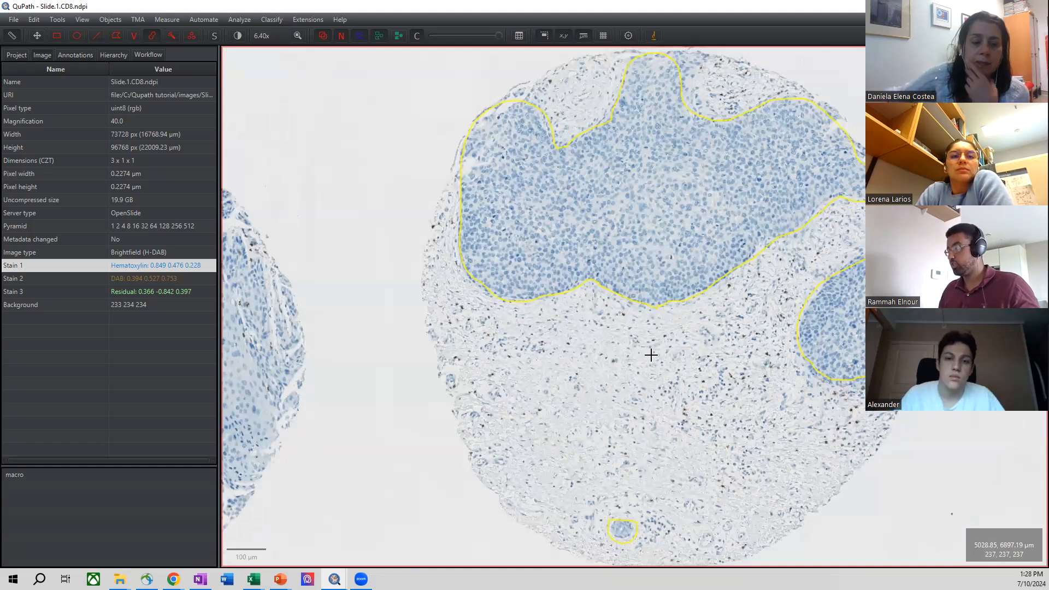
# Brush a new annotation as a curved strip through the stroma along the tumour's lower border.
pyautogui.click(555, 378)
pyautogui.moveTo(555, 378); pyautogui.dragTo(561, 298)
pyautogui.scroll(-2, 559, 300)
pyautogui.scroll(2, 557, 244)
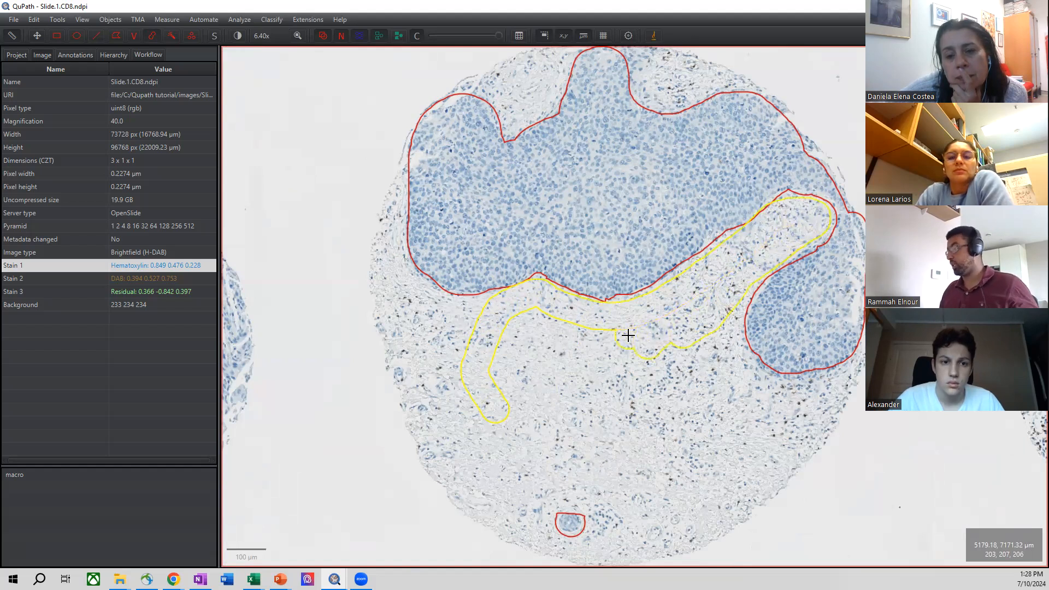
pyautogui.scroll(-2, 632, 336)
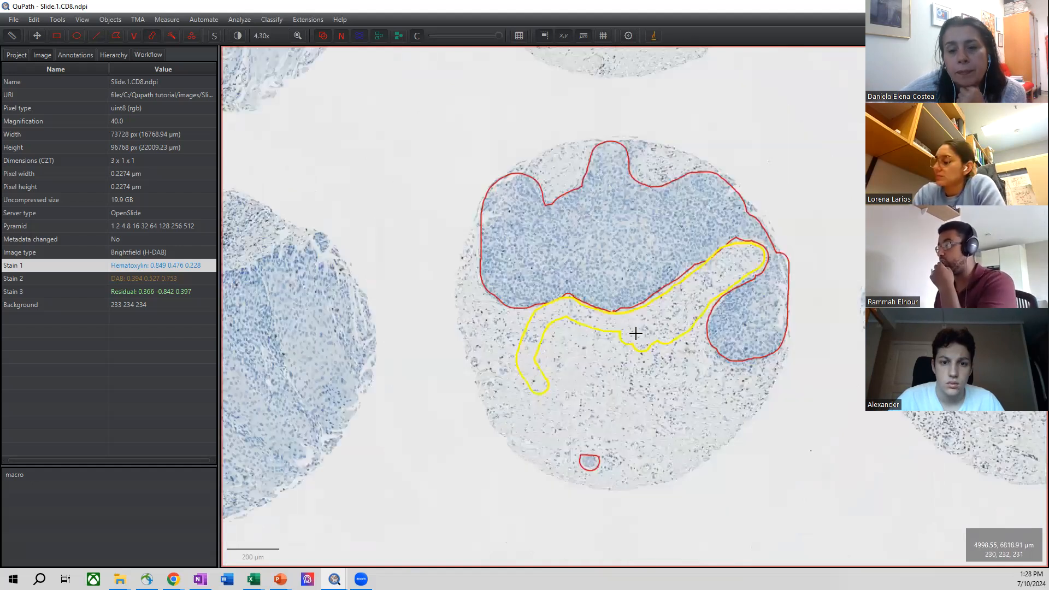
pyautogui.scroll(-2, 645, 328)
pyautogui.scroll(-2, 640, 332)
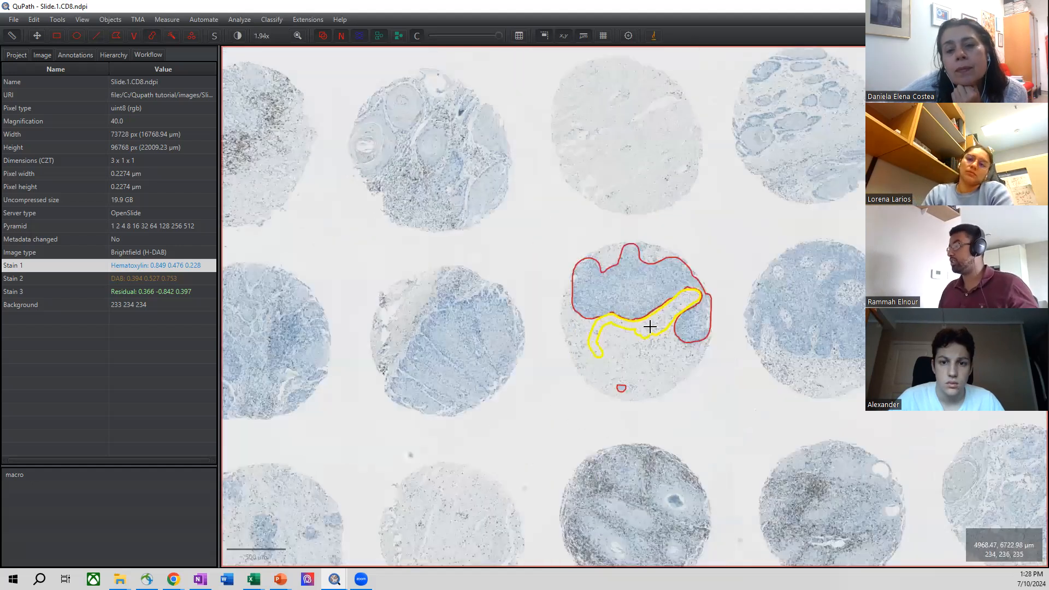
# Extend the stromal strip around the core outline and fill its gaps so the annotation covers the whole core.
pyautogui.moveTo(635, 341)
pyautogui.mouseDown()
pyautogui.moveTo(632, 304)
pyautogui.moveTo(608, 272)
pyautogui.moveTo(638, 255)
pyautogui.moveTo(676, 274)
pyautogui.moveTo(688, 299)
pyautogui.moveTo(666, 353)
pyautogui.mouseUp()
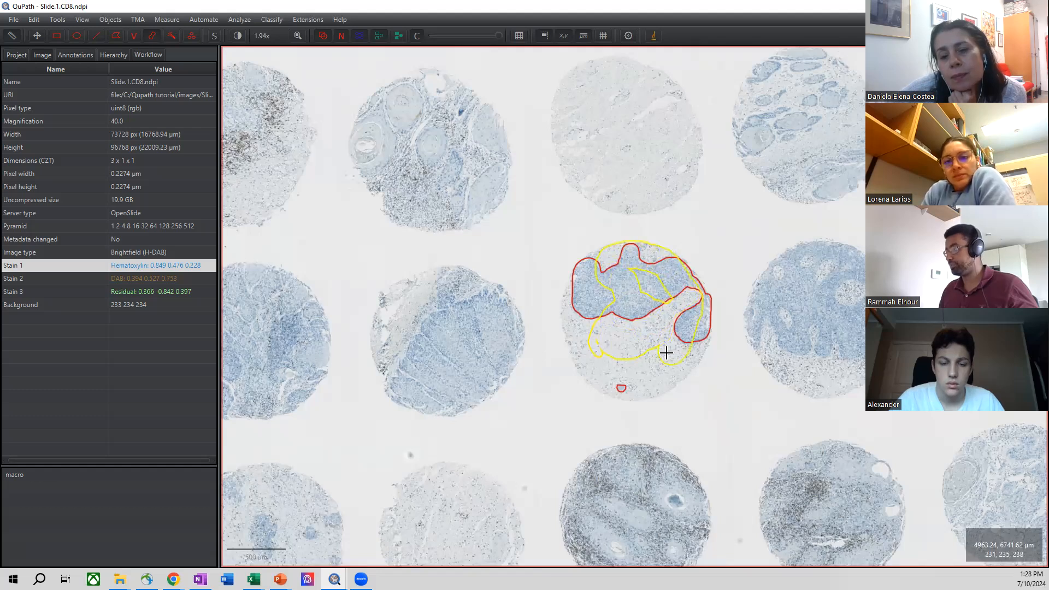
pyautogui.moveTo(626, 271)
pyautogui.mouseDown()
pyautogui.moveTo(585, 283)
pyautogui.moveTo(576, 305)
pyautogui.moveTo(595, 371)
pyautogui.moveTo(624, 388)
pyautogui.moveTo(689, 348)
pyautogui.moveTo(663, 365)
pyautogui.moveTo(607, 352)
pyautogui.mouseUp()
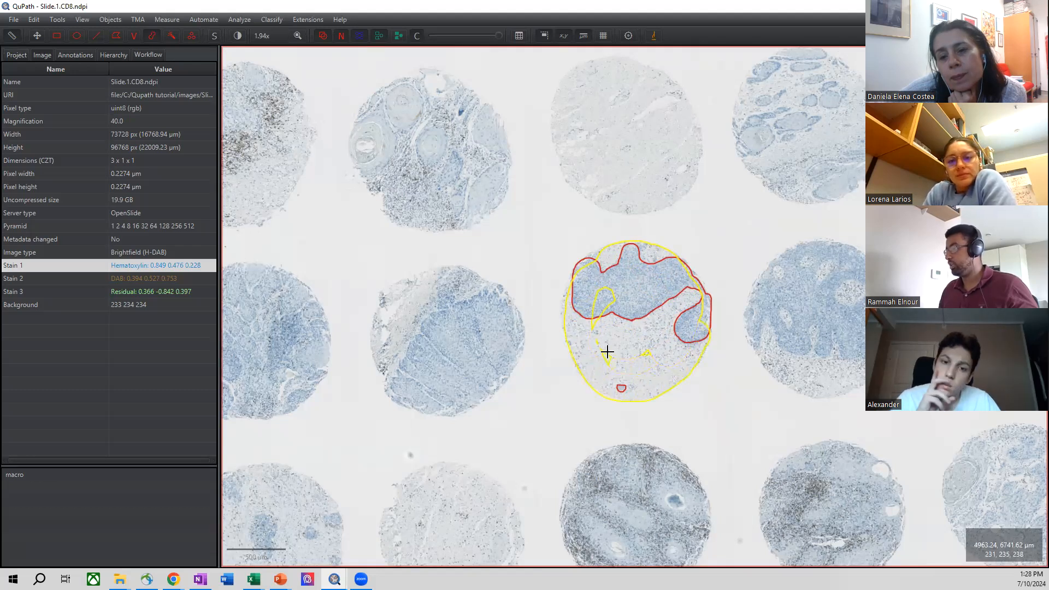
pyautogui.moveTo(596, 293)
pyautogui.mouseDown()
pyautogui.moveTo(667, 342)
pyautogui.moveTo(687, 322)
pyautogui.mouseUp()
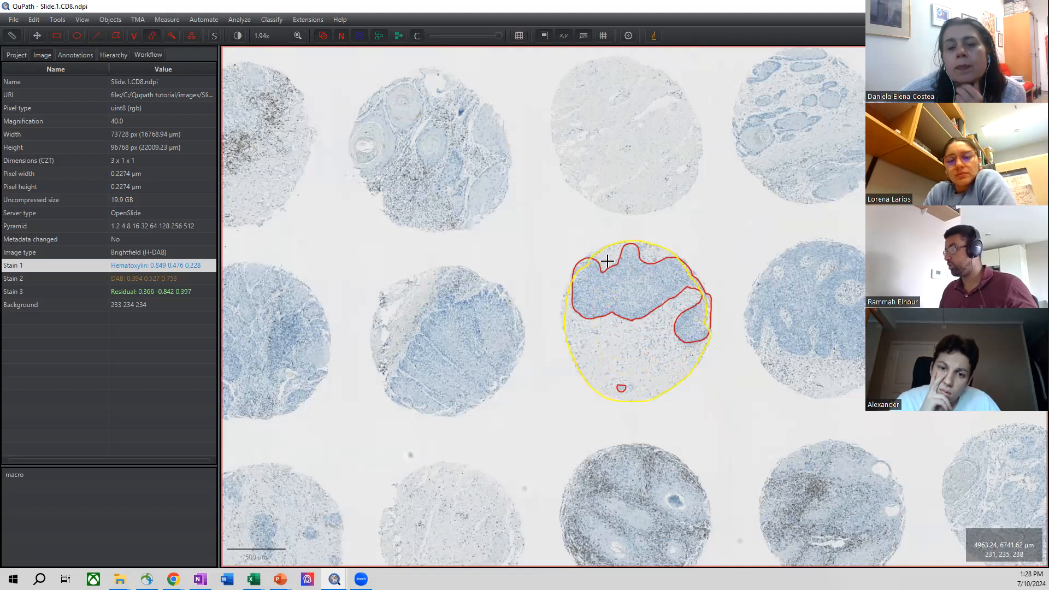
# Subtract the Tumor annotation from the whole-core annotation, and select the tumour object in the annotation list view to check it.
pyautogui.scroll(5, 601, 347)
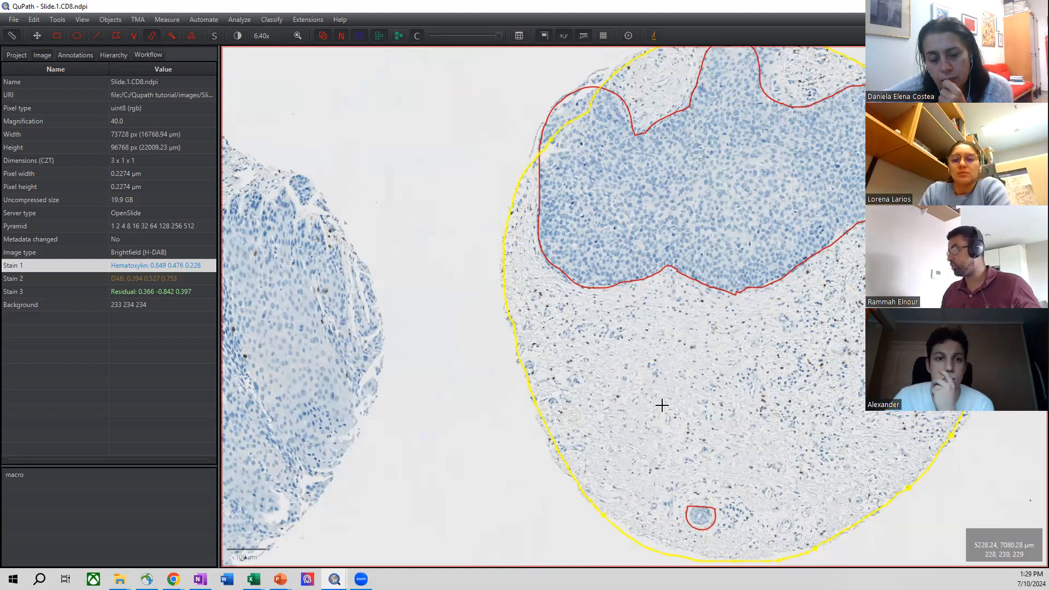
pyautogui.keyDown('ctrl'); pyautogui.keyDown('shift'); pyautogui.click(668, 373); pyautogui.keyUp('shift'); pyautogui.keyUp('ctrl')
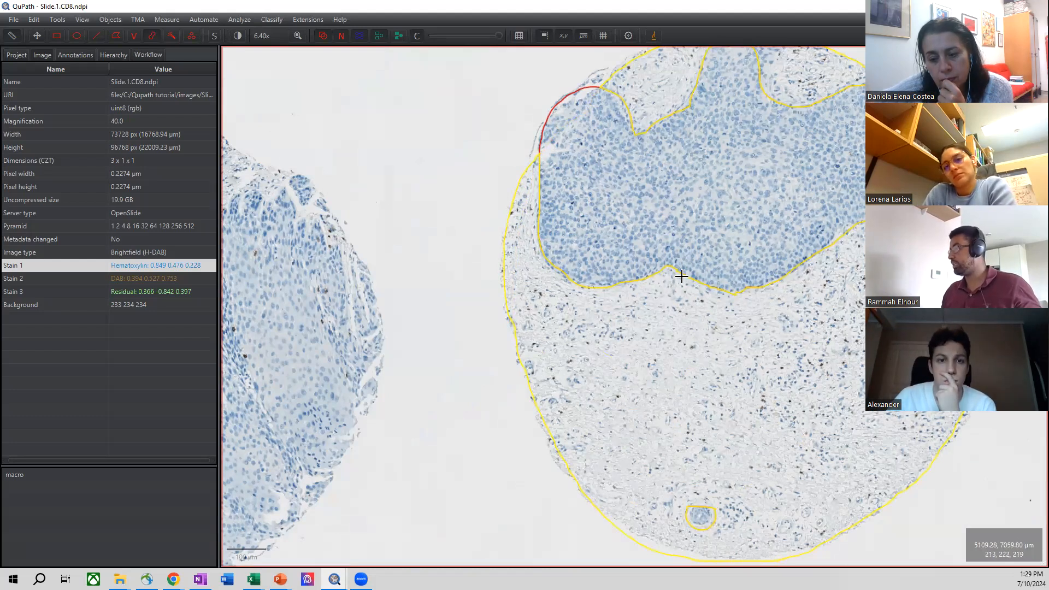
pyautogui.click(721, 189)
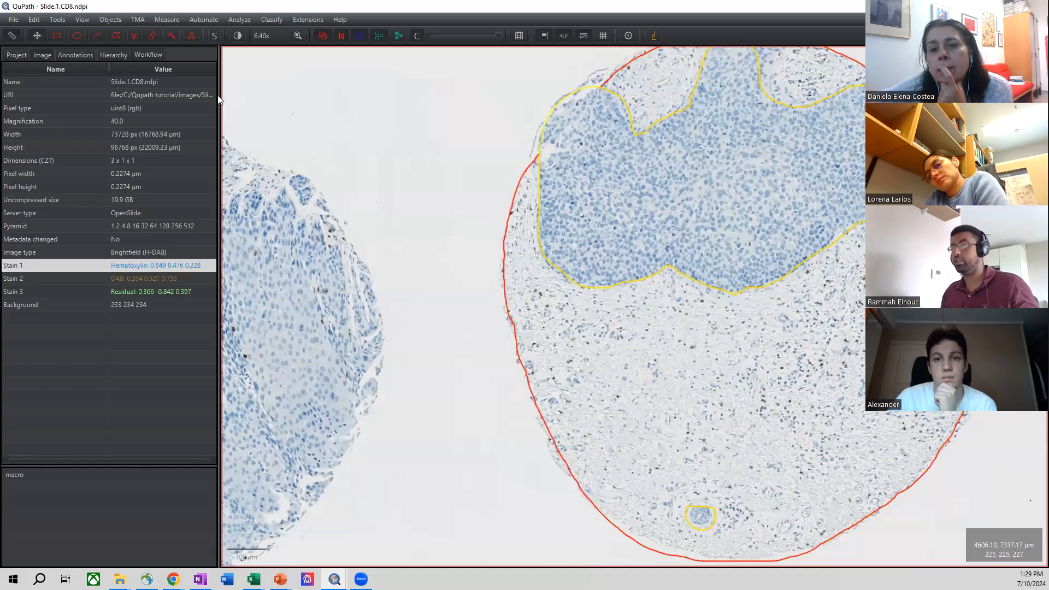
pyautogui.click(74, 59)
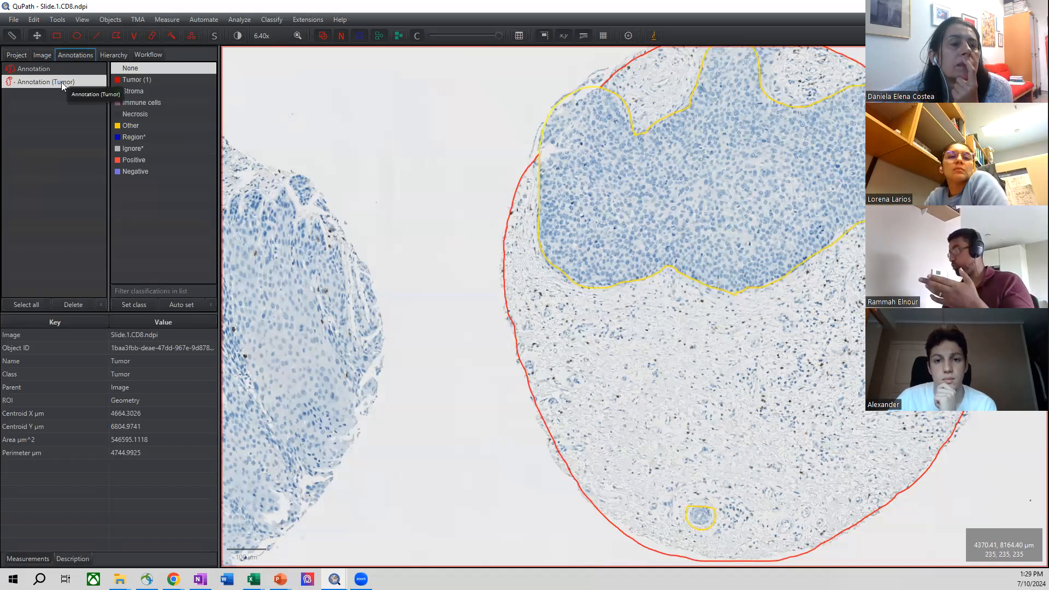
# Assign the Stroma class to the annotation surrounding the tumour and deselect it.
pyautogui.click(615, 366)
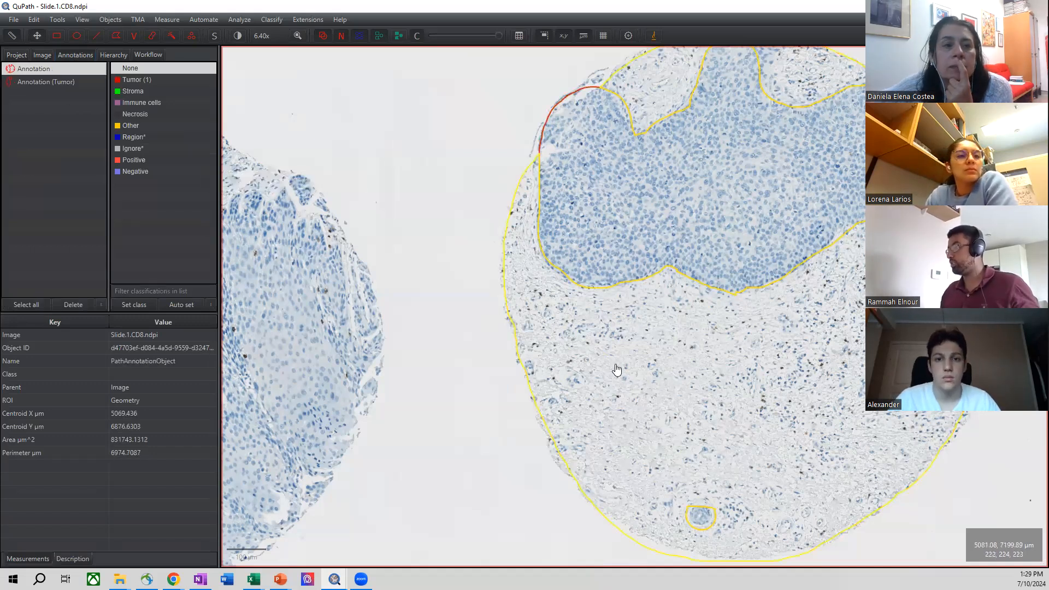
pyautogui.rightClick(615, 365)
pyautogui.moveTo(635, 387)
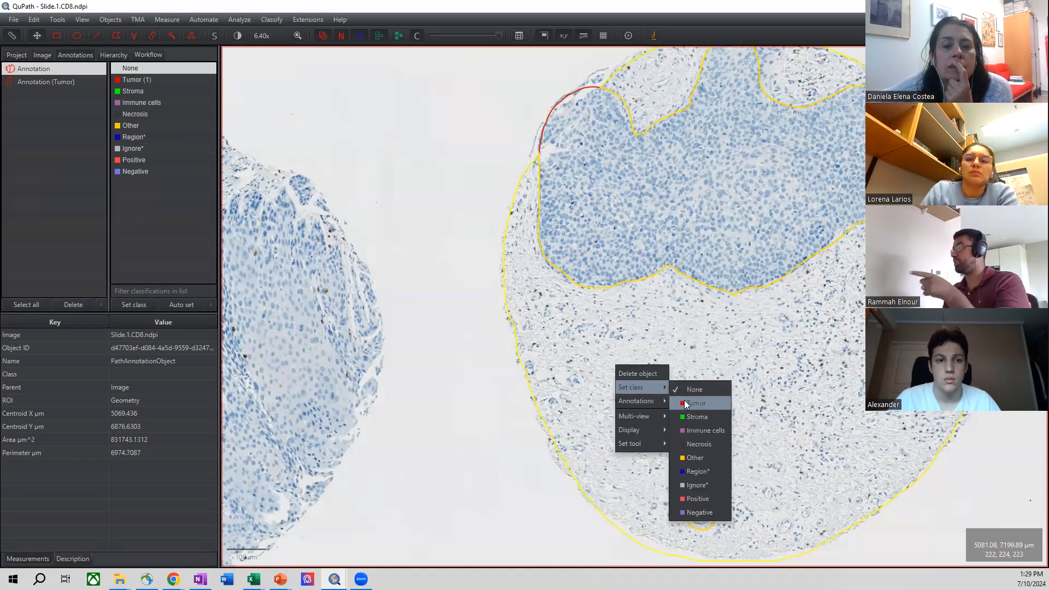
pyautogui.click(691, 417)
pyautogui.click(473, 224)
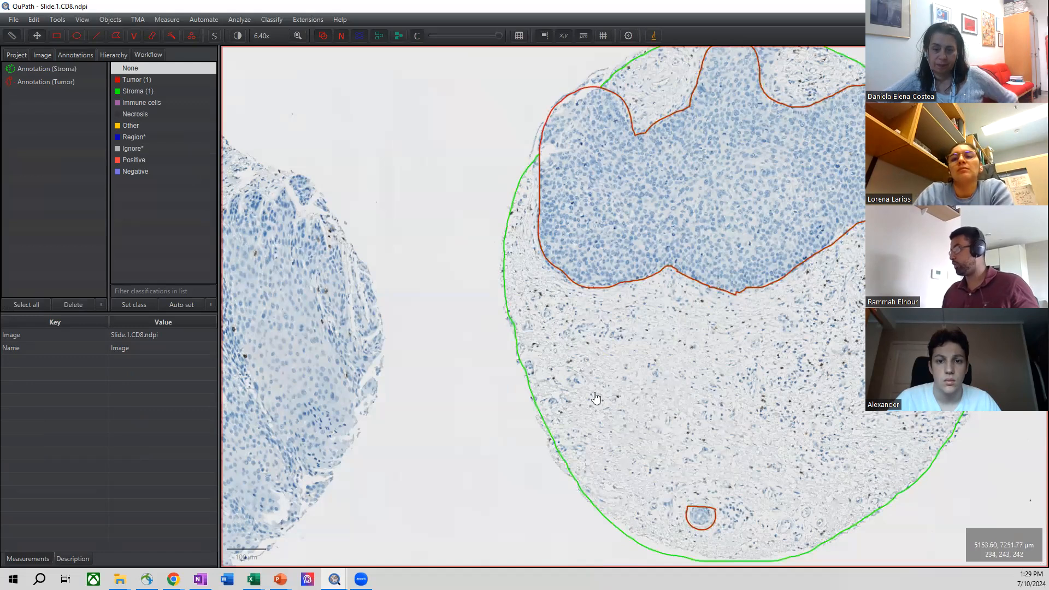
# Brush a new annotation over the large tumour region of the neighbouring core, filling all interior gaps.
pyautogui.scroll(-2, 599, 173)
pyautogui.moveTo(873, 126); pyautogui.dragTo(742, 136)
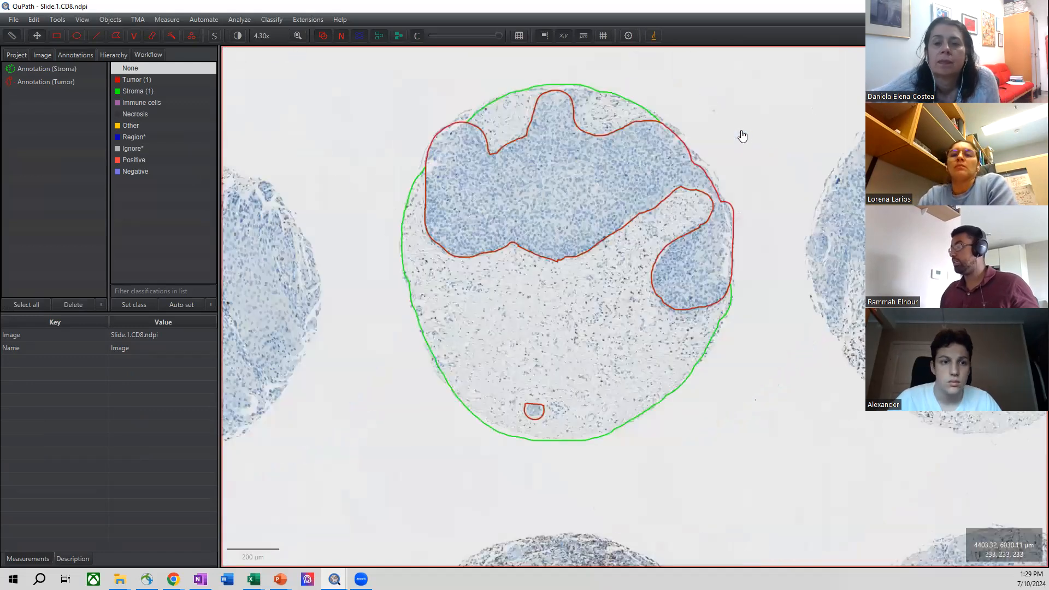
pyautogui.moveTo(595, 186); pyautogui.dragTo(431, 192)
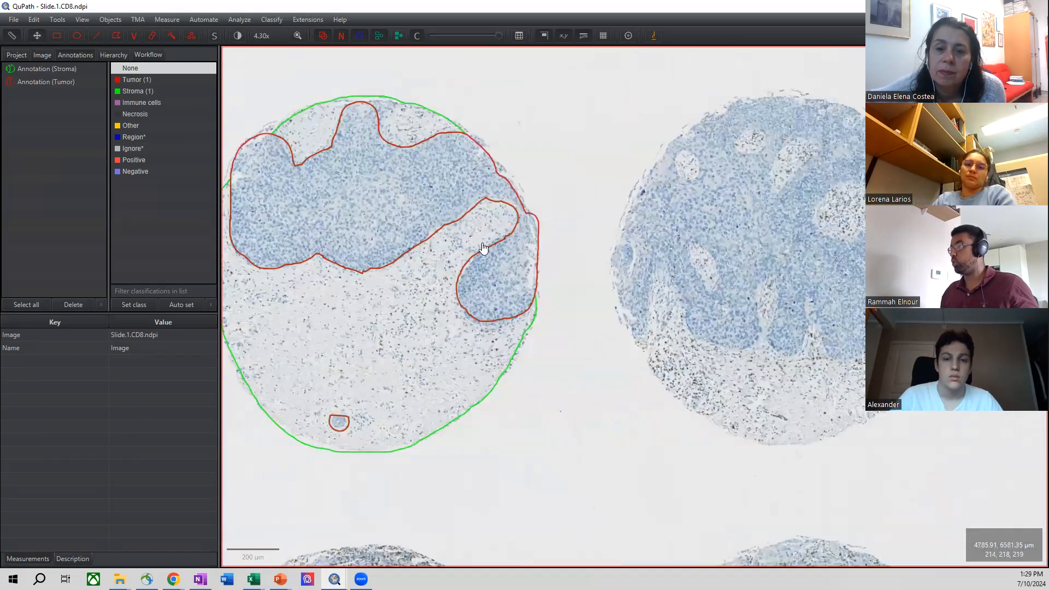
pyautogui.moveTo(638, 171); pyautogui.dragTo(705, 203)
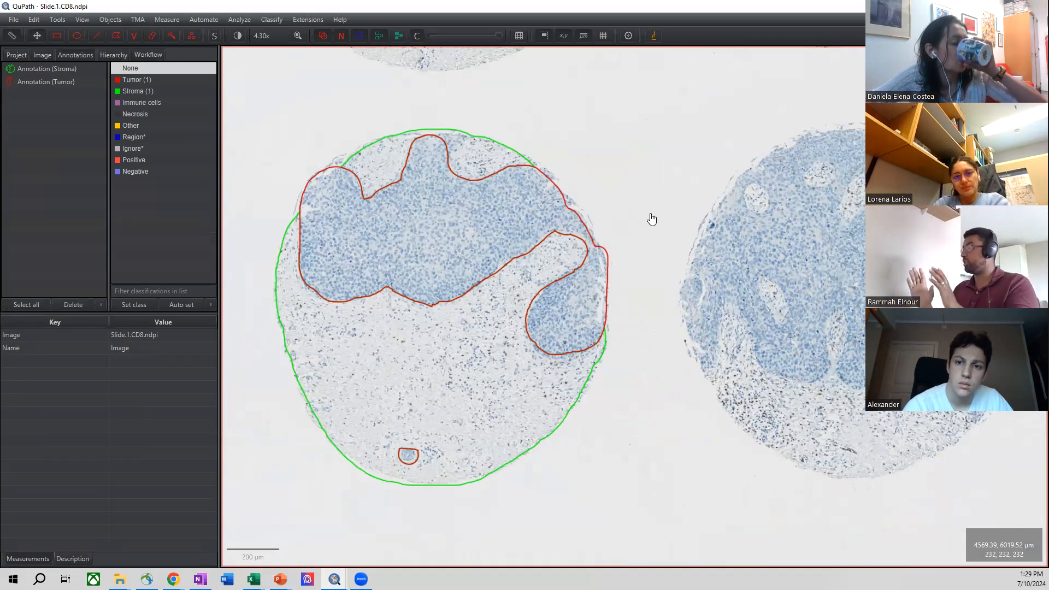
pyautogui.scroll(3, 697, 224)
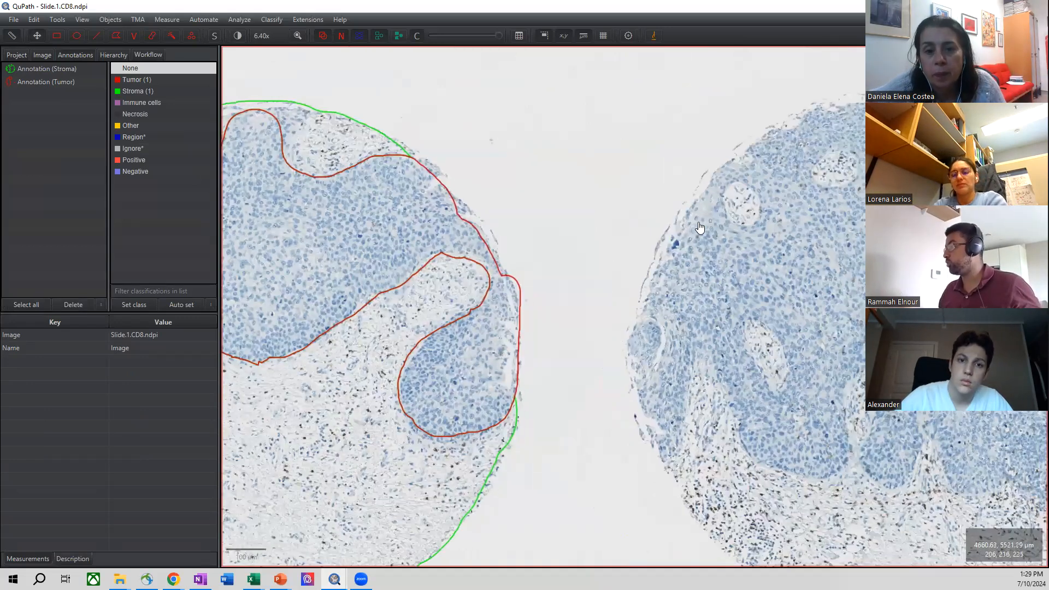
pyautogui.scroll(-5, 693, 232)
pyautogui.scroll(2, 672, 241)
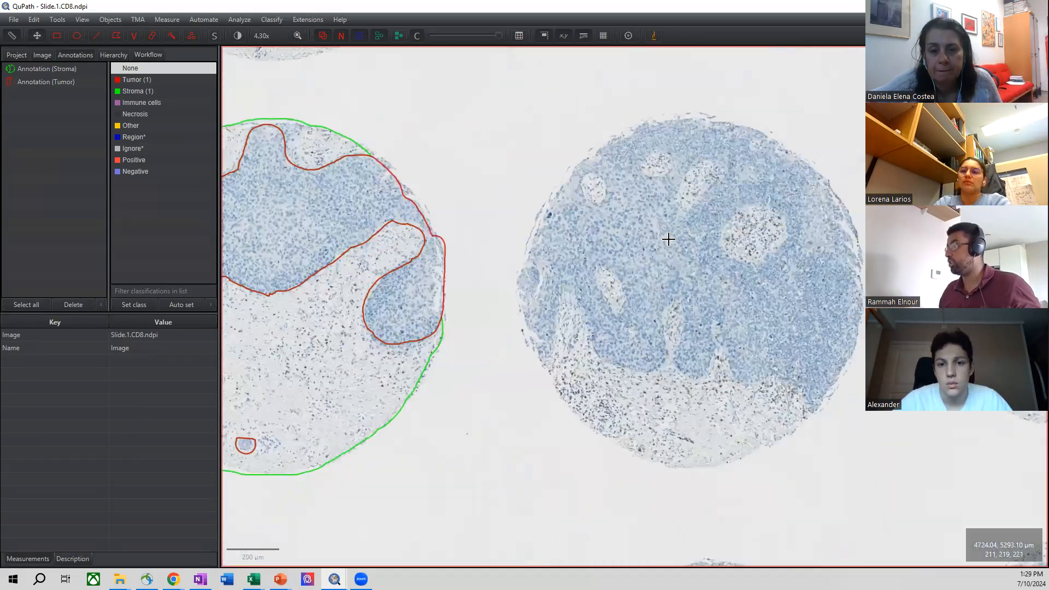
pyautogui.scroll(-3, 650, 240)
pyautogui.moveTo(645, 240)
pyautogui.mouseDown()
pyautogui.moveTo(716, 210)
pyautogui.moveTo(770, 275)
pyautogui.moveTo(766, 332)
pyautogui.moveTo(696, 286)
pyautogui.mouseUp()
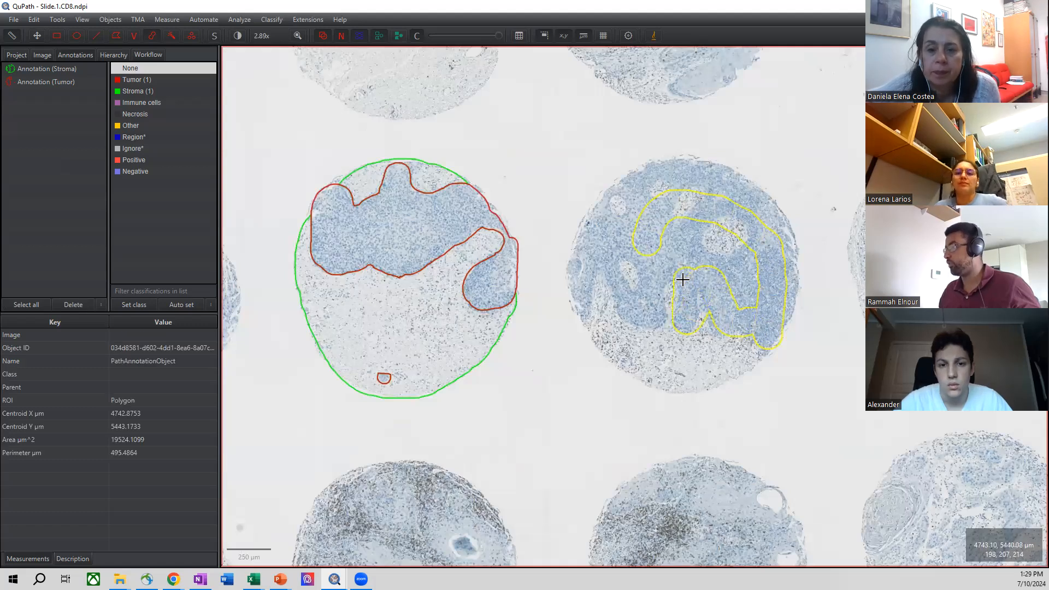
pyautogui.moveTo(632, 300); pyautogui.dragTo(599, 258)
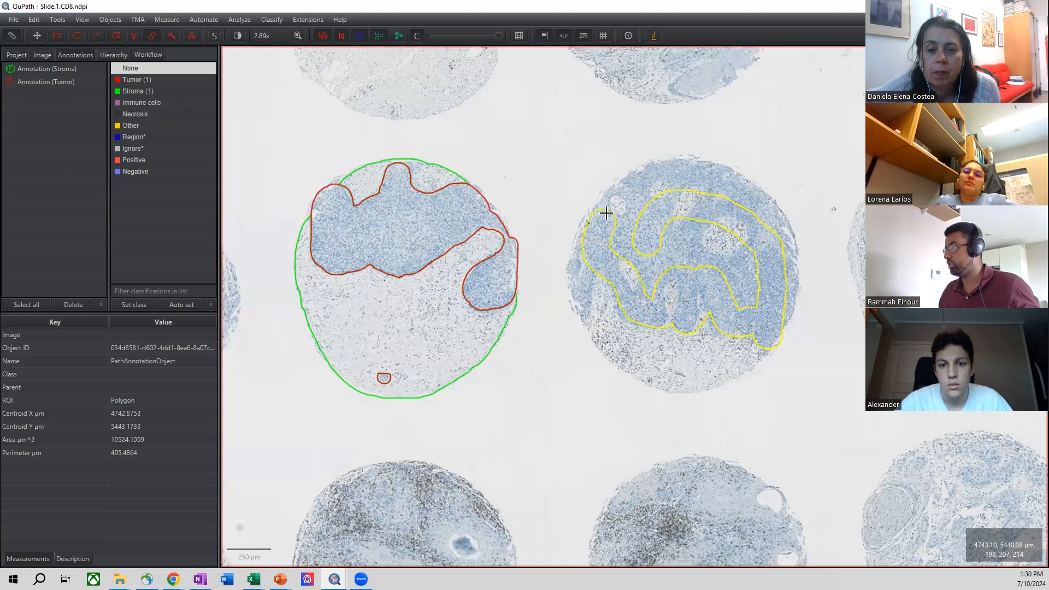
pyautogui.moveTo(646, 179)
pyautogui.mouseDown()
pyautogui.moveTo(703, 171)
pyautogui.moveTo(756, 209)
pyautogui.moveTo(779, 276)
pyautogui.mouseUp()
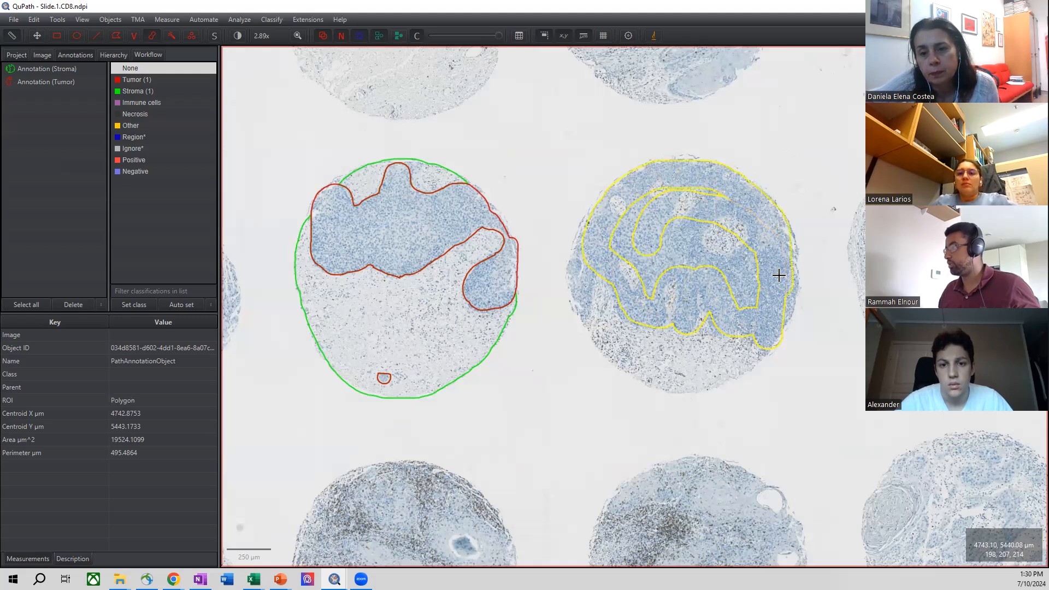
pyautogui.moveTo(754, 308); pyautogui.dragTo(649, 283)
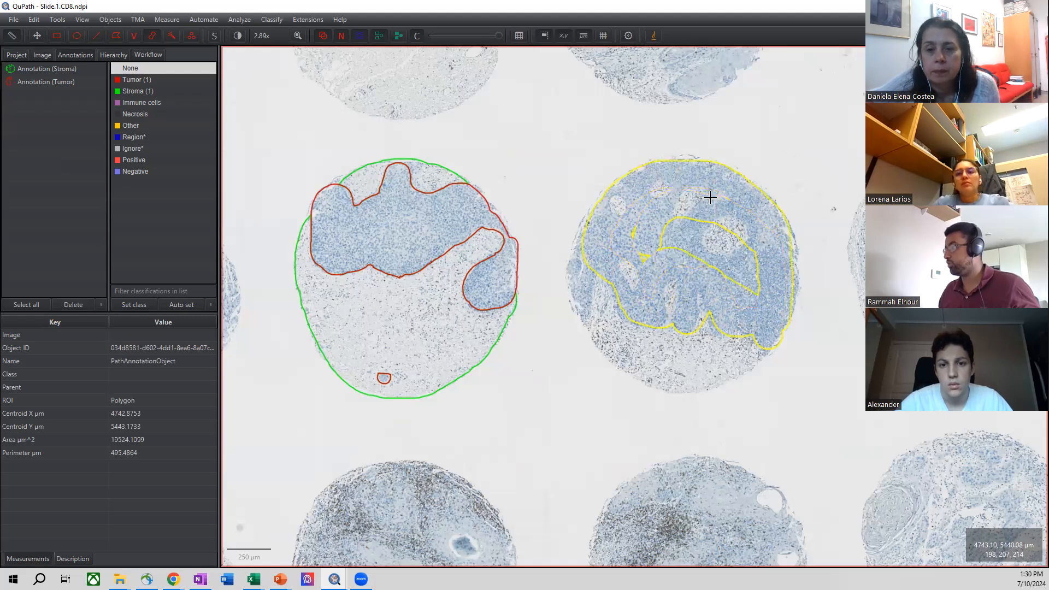
pyautogui.moveTo(699, 241); pyautogui.dragTo(765, 286)
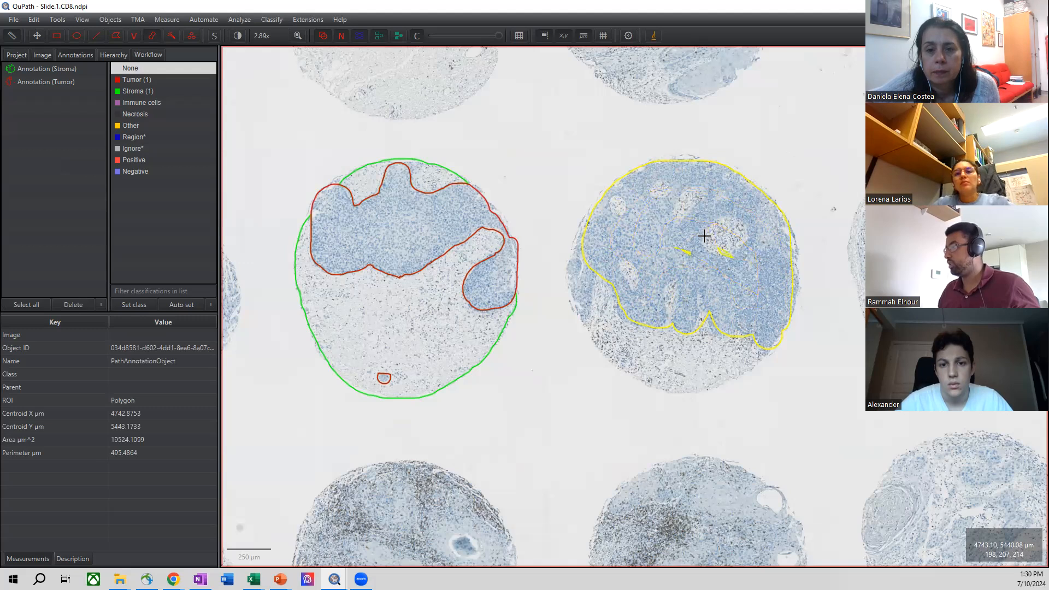
# Erase five enclosed stromal islands from the neighbouring core's tumour annotation.
pyautogui.scroll(5, 710, 235)
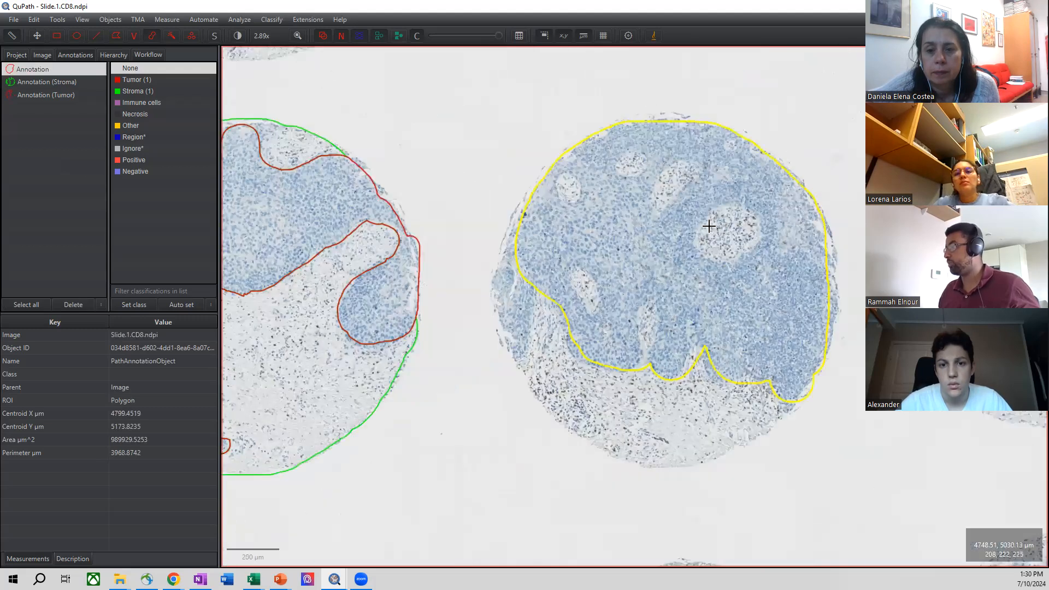
pyautogui.scroll(-1, 698, 241)
pyautogui.scroll(1, 698, 240)
pyautogui.scroll(-2, 698, 241)
pyautogui.moveTo(698, 240)
pyautogui.mouseDown()
pyautogui.moveTo(696, 222)
pyautogui.moveTo(738, 208)
pyautogui.moveTo(751, 222)
pyautogui.moveTo(721, 254)
pyautogui.mouseUp()
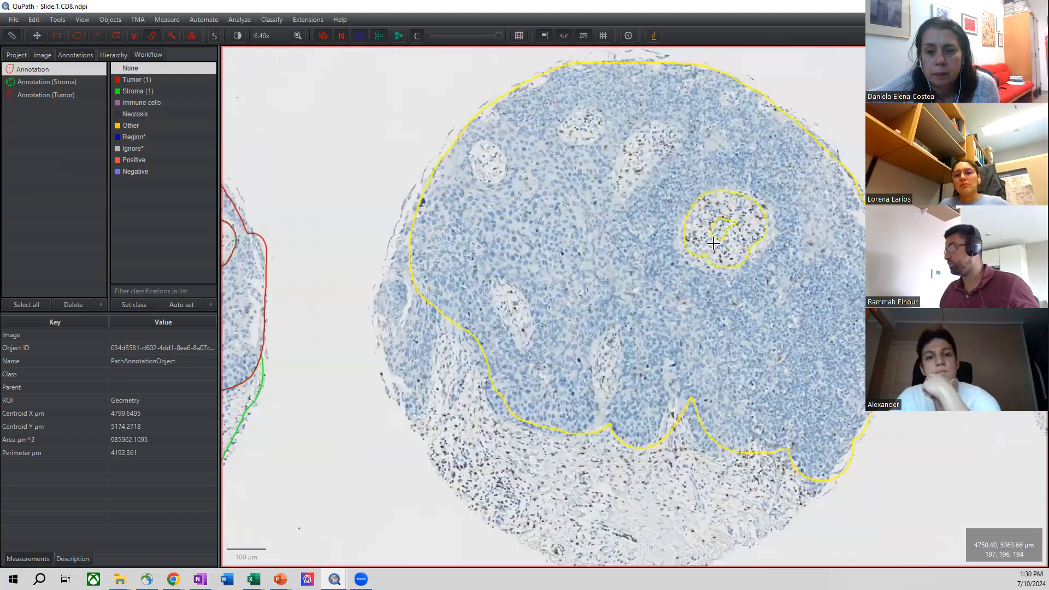
pyautogui.moveTo(650, 162)
pyautogui.mouseDown()
pyautogui.moveTo(628, 175)
pyautogui.moveTo(647, 145)
pyautogui.moveTo(669, 140)
pyautogui.moveTo(650, 158)
pyautogui.mouseUp()
pyautogui.moveTo(591, 132)
pyautogui.mouseDown()
pyautogui.moveTo(569, 123)
pyautogui.moveTo(590, 117)
pyautogui.mouseUp()
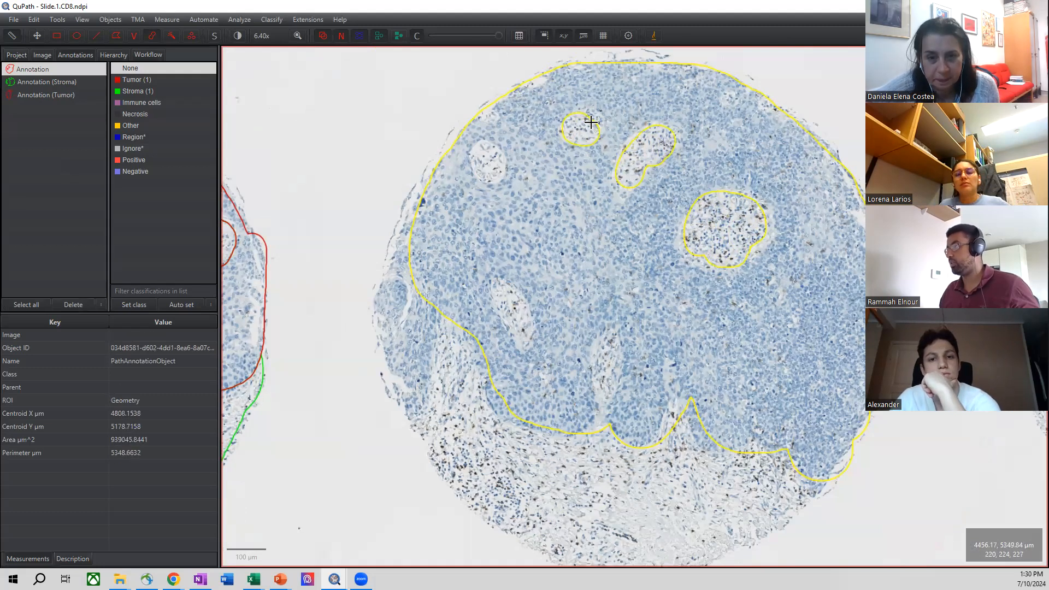
pyautogui.moveTo(485, 156); pyautogui.dragTo(481, 156)
pyautogui.moveTo(506, 284)
pyautogui.mouseDown()
pyautogui.moveTo(532, 325)
pyautogui.moveTo(516, 334)
pyautogui.moveTo(503, 294)
pyautogui.mouseUp()
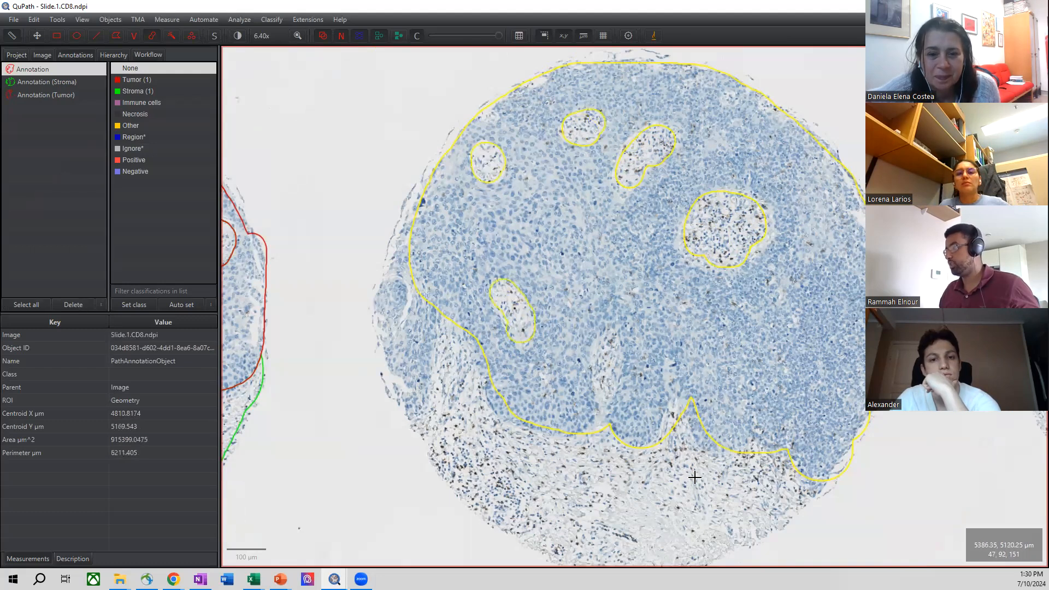
# Erase the narrow stromal island near the lower tumour border and extend the annotation over the tumour at the core's left edge.
pyautogui.scroll(1, 600, 439)
pyautogui.moveTo(598, 430)
pyautogui.mouseDown()
pyautogui.moveTo(614, 298)
pyautogui.moveTo(604, 359)
pyautogui.mouseUp()
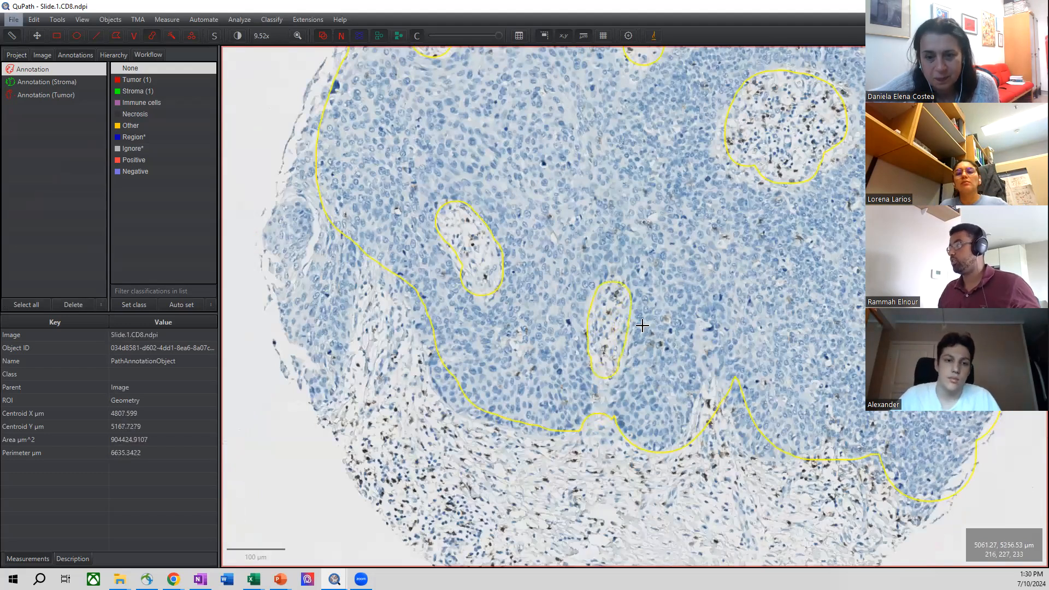
pyautogui.scroll(-2, 565, 288)
pyautogui.scroll(1, 492, 297)
pyautogui.moveTo(508, 312)
pyautogui.mouseDown()
pyautogui.moveTo(493, 388)
pyautogui.moveTo(471, 328)
pyautogui.moveTo(473, 279)
pyautogui.moveTo(502, 210)
pyautogui.mouseUp()
pyautogui.moveTo(501, 266); pyautogui.dragTo(501, 267)
# Assign the Tumor class to the neighbouring core's annotation.
pyautogui.rightClick(585, 229)
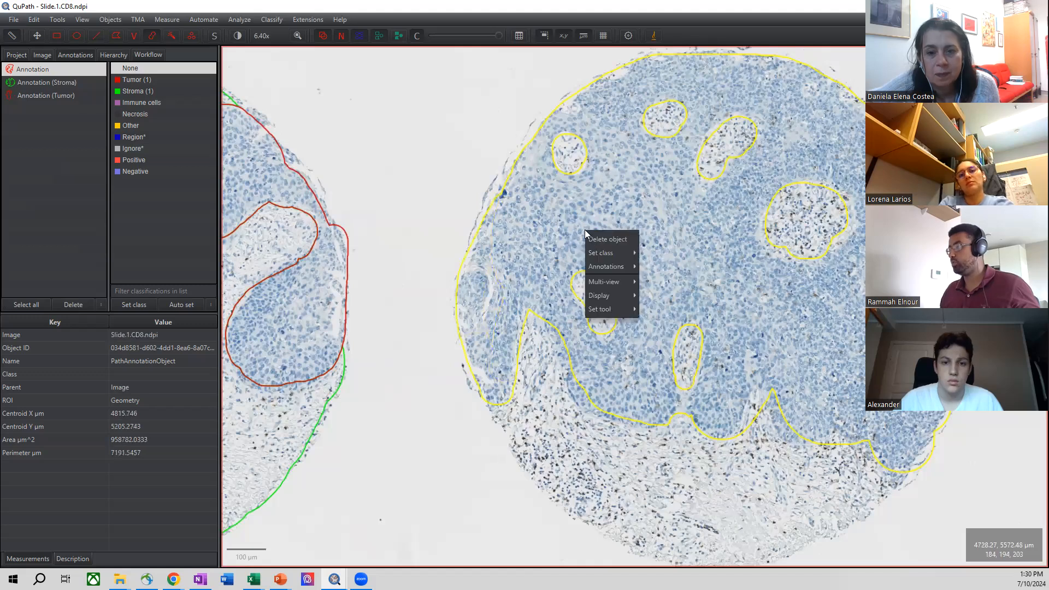
pyautogui.moveTo(607, 252)
pyautogui.click(677, 266)
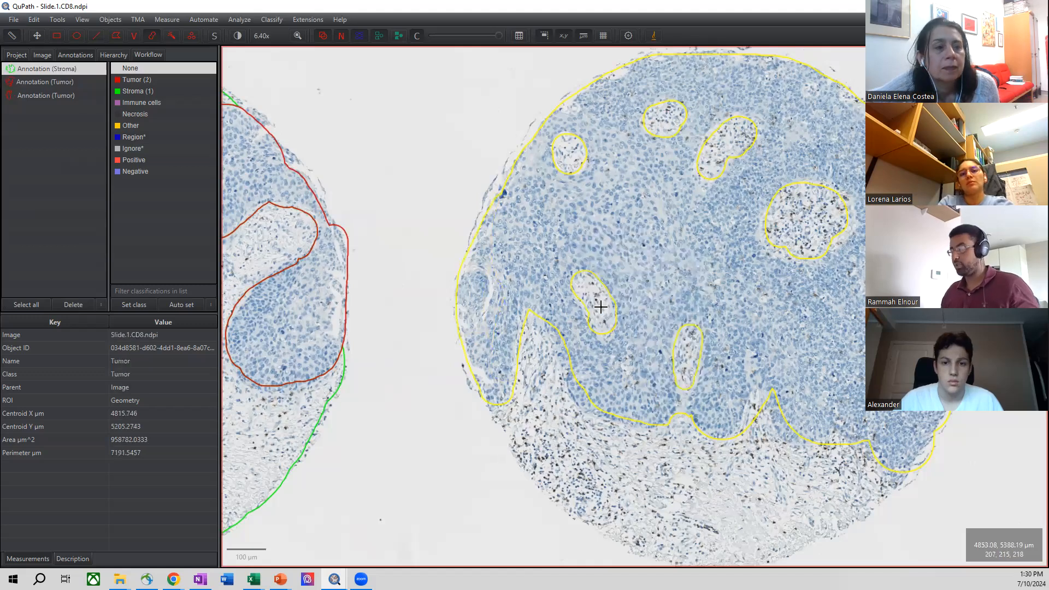
# Extend the neighbouring core's tumour annotation slightly along its lower border to cover the remaining tumour tissue.
pyautogui.moveTo(595, 426); pyautogui.dragTo(558, 322)
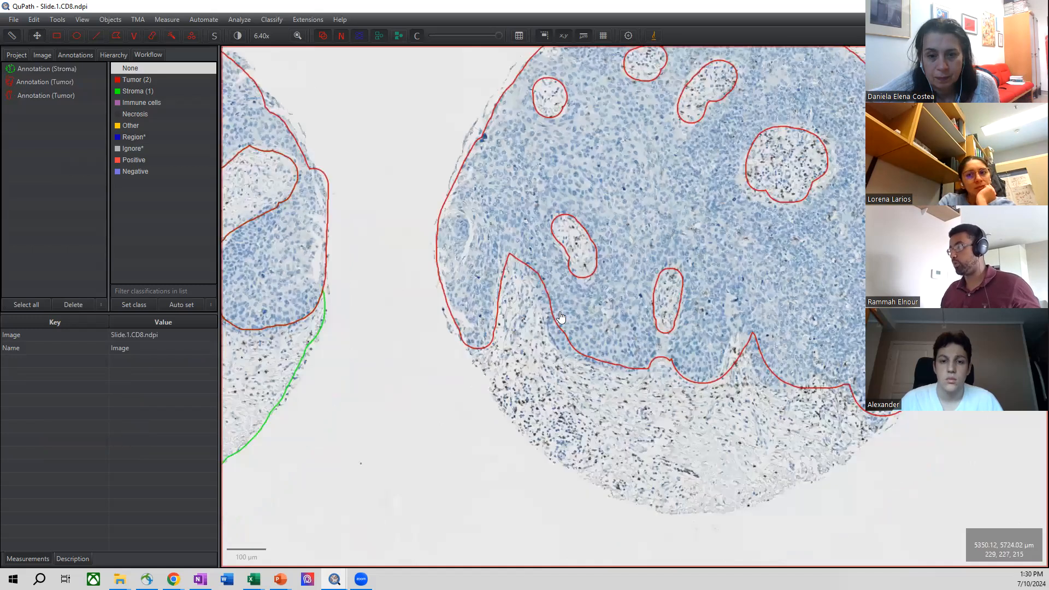
pyautogui.scroll(-3, 559, 306)
pyautogui.scroll(3, 565, 270)
pyautogui.click(551, 291)
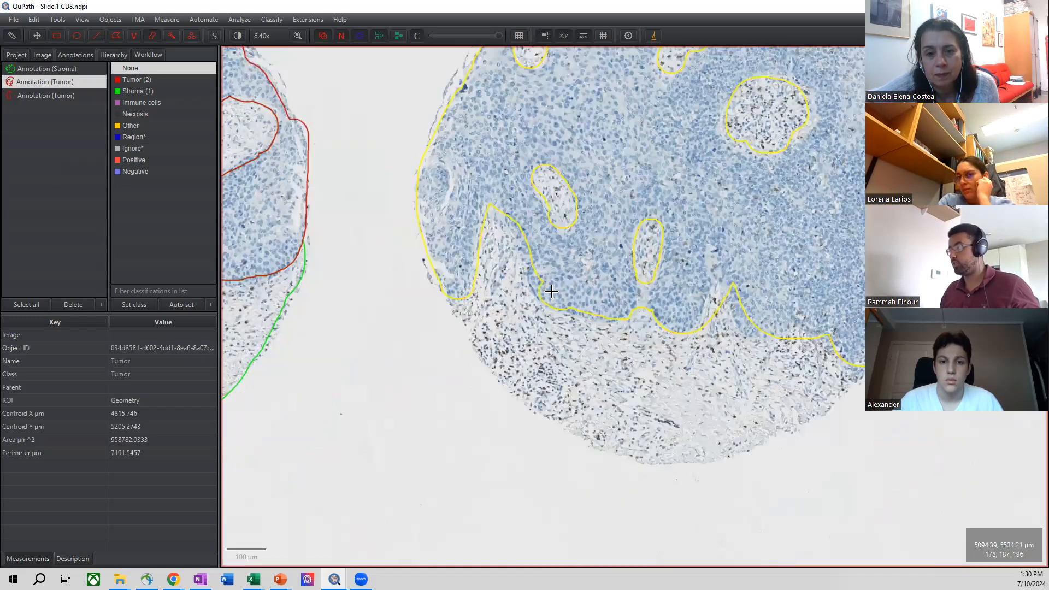
pyautogui.scroll(-4, 566, 297)
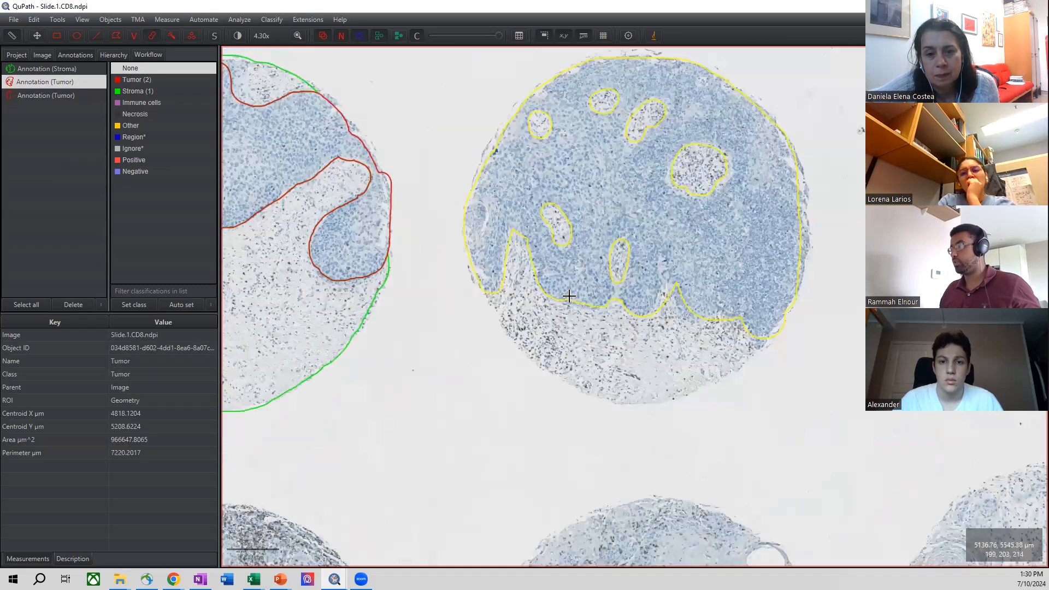
pyautogui.scroll(3, 592, 306)
pyautogui.scroll(-2, 571, 321)
# Brush a new annotation over the neighbouring core's lower stroma and enclosed stromal islands, clipping it against the existing tumour annotation.
pyautogui.moveTo(568, 316)
pyautogui.mouseDown()
pyautogui.moveTo(587, 302)
pyautogui.moveTo(556, 310)
pyautogui.mouseUp()
pyautogui.moveTo(521, 247); pyautogui.dragTo(512, 259)
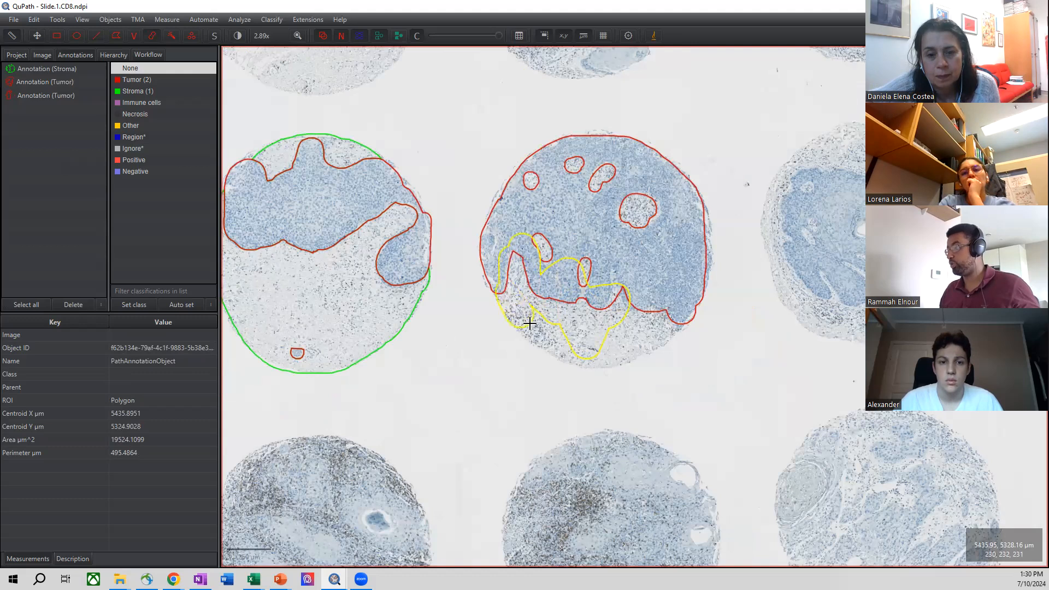
pyautogui.moveTo(652, 336)
pyautogui.mouseDown()
pyautogui.moveTo(671, 315)
pyautogui.moveTo(639, 330)
pyautogui.moveTo(631, 282)
pyautogui.moveTo(596, 286)
pyautogui.moveTo(571, 253)
pyautogui.moveTo(543, 248)
pyautogui.moveTo(545, 302)
pyautogui.moveTo(520, 277)
pyautogui.moveTo(531, 180)
pyautogui.moveTo(562, 165)
pyautogui.moveTo(597, 197)
pyautogui.moveTo(640, 189)
pyautogui.moveTo(615, 200)
pyautogui.moveTo(633, 202)
pyautogui.moveTo(647, 235)
pyautogui.moveTo(632, 213)
pyautogui.moveTo(629, 221)
pyautogui.mouseUp()
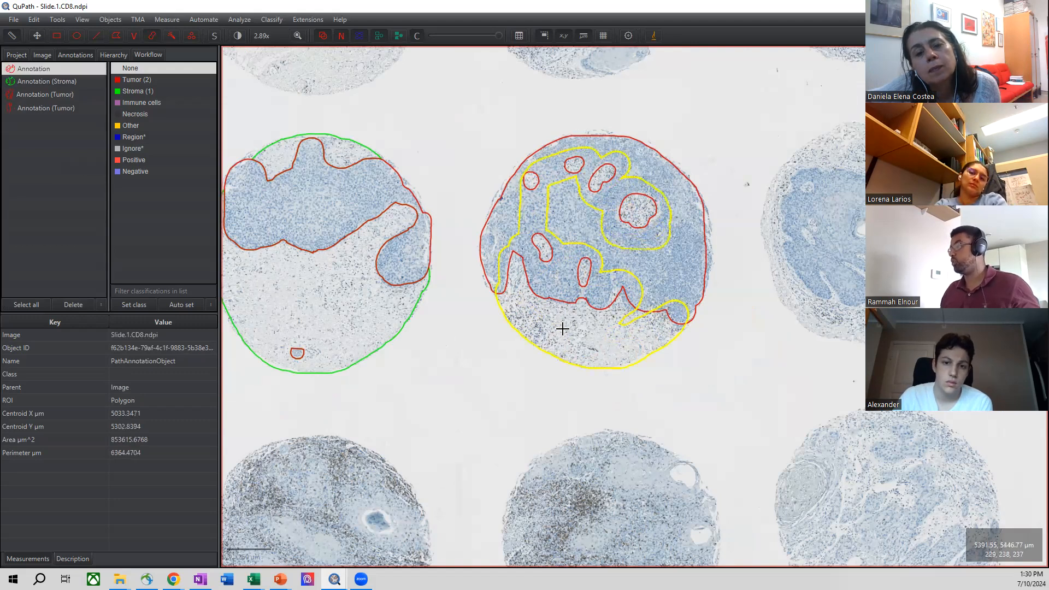
pyautogui.scroll(5, 562, 328)
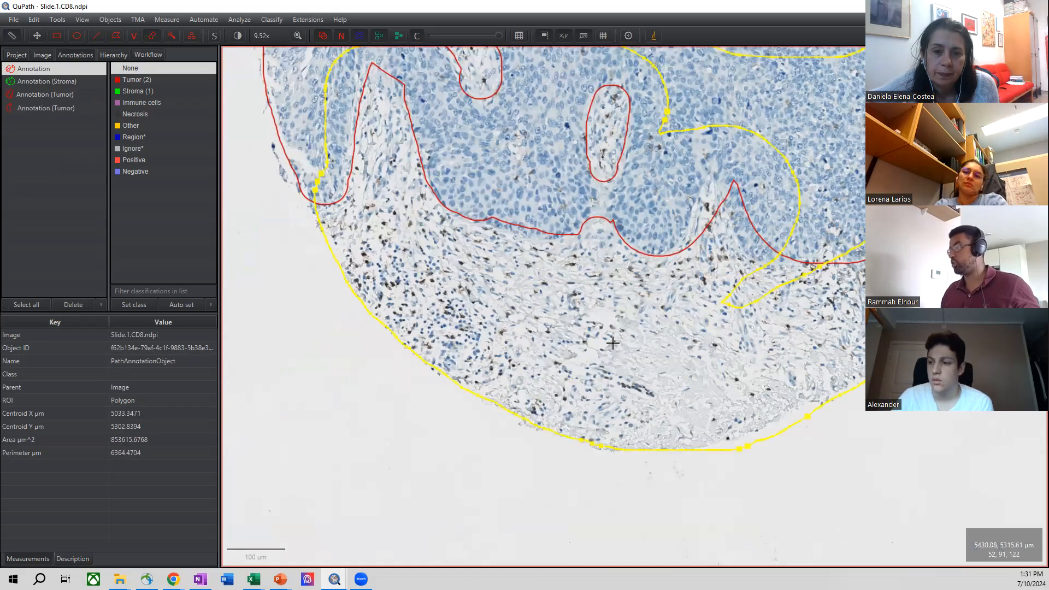
pyautogui.keyDown('ctrl'); pyautogui.keyDown('shift'); pyautogui.click(613, 343); pyautogui.keyUp('shift'); pyautogui.keyUp('ctrl')
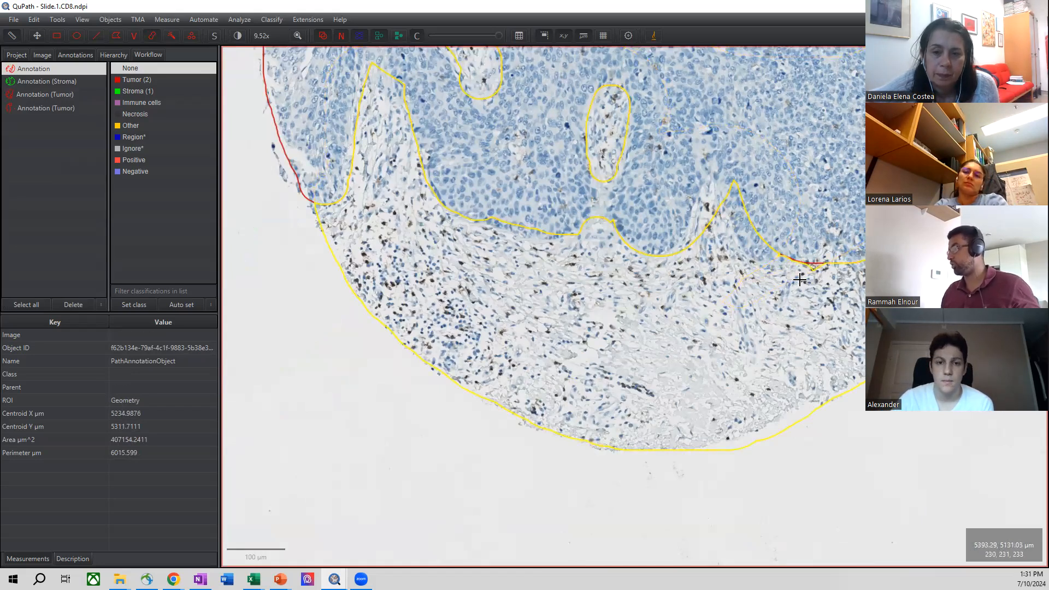
# Extend the tumour annotation at the pointed notch in its lower border and trim the overlapping stroma annotation to match.
pyautogui.click(787, 211)
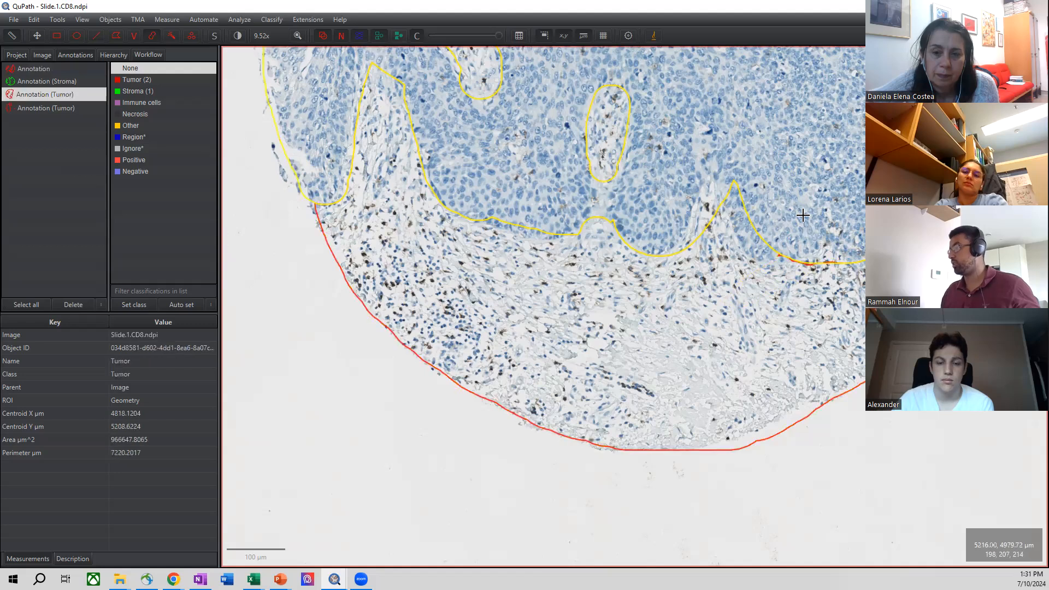
pyautogui.moveTo(755, 240); pyautogui.dragTo(738, 168)
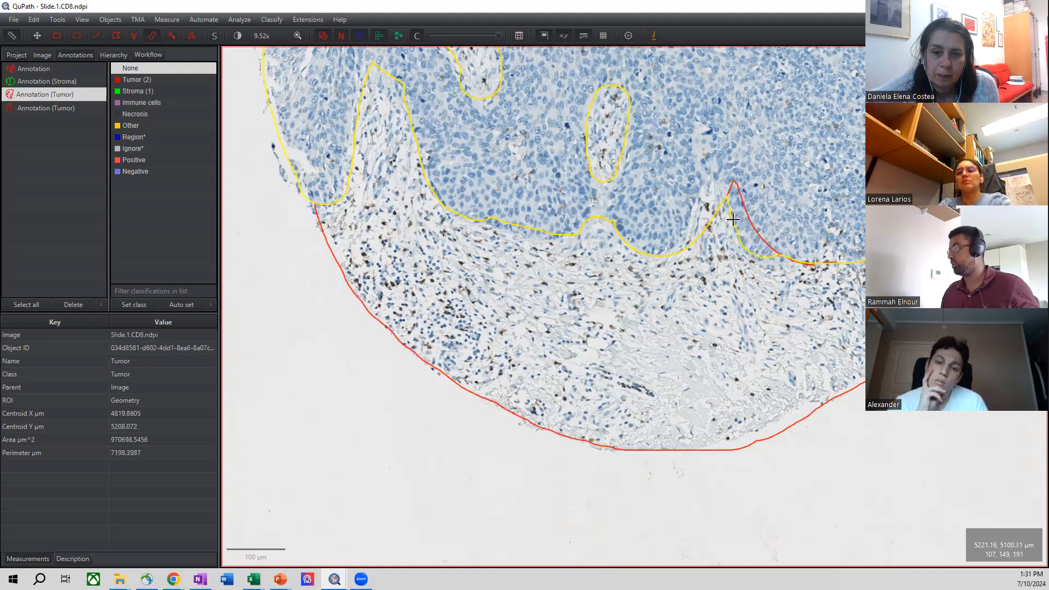
pyautogui.click(731, 335)
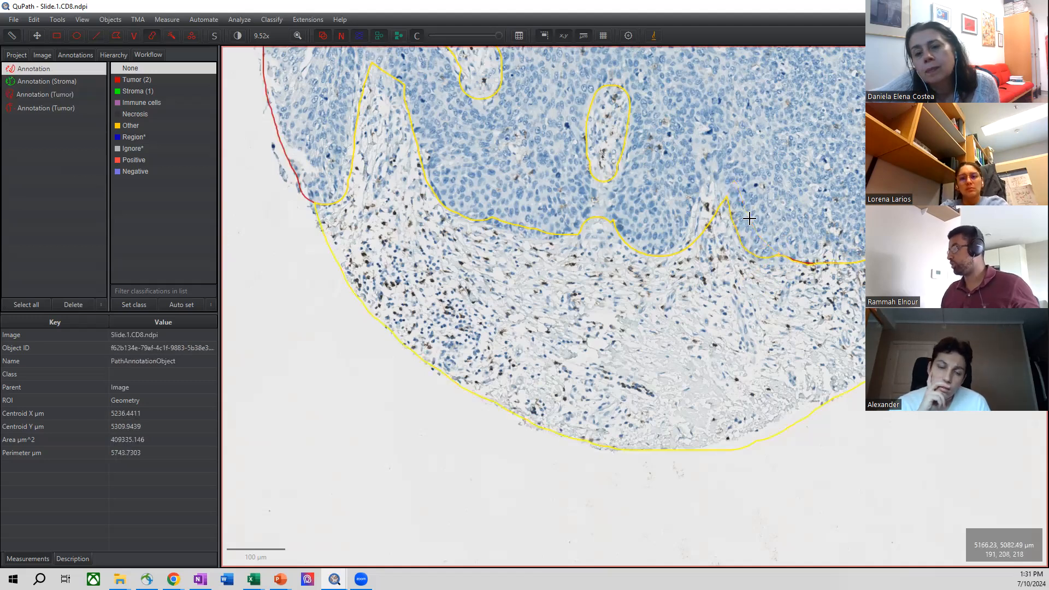
pyautogui.scroll(-2, 644, 302)
pyautogui.scroll(-2, 641, 230)
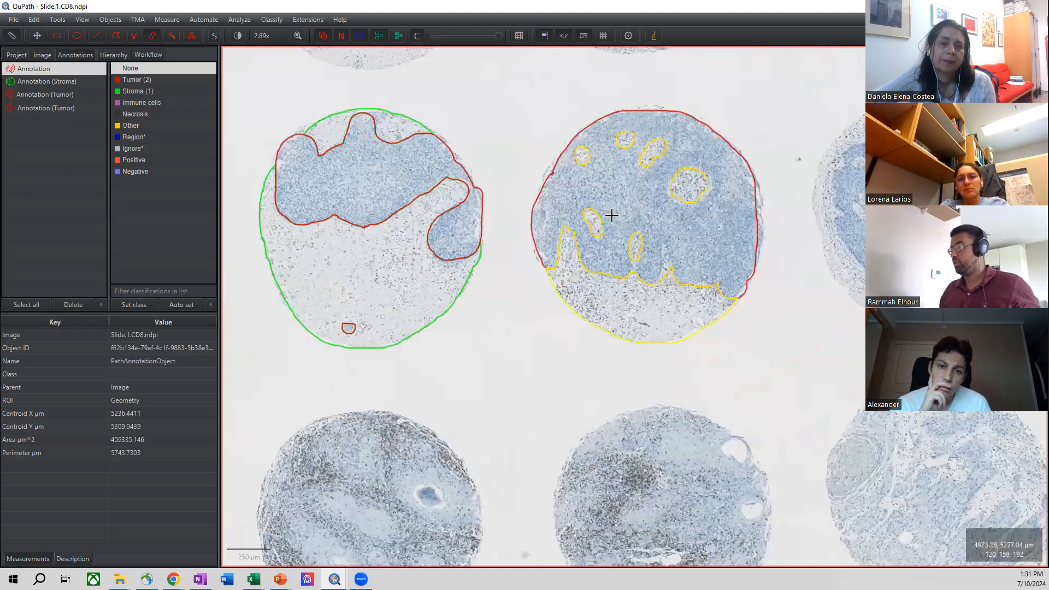
# Assign the Stroma class to the neighbouring core's unclassified annotation.
pyautogui.click(508, 130)
pyautogui.scroll(2, 605, 279)
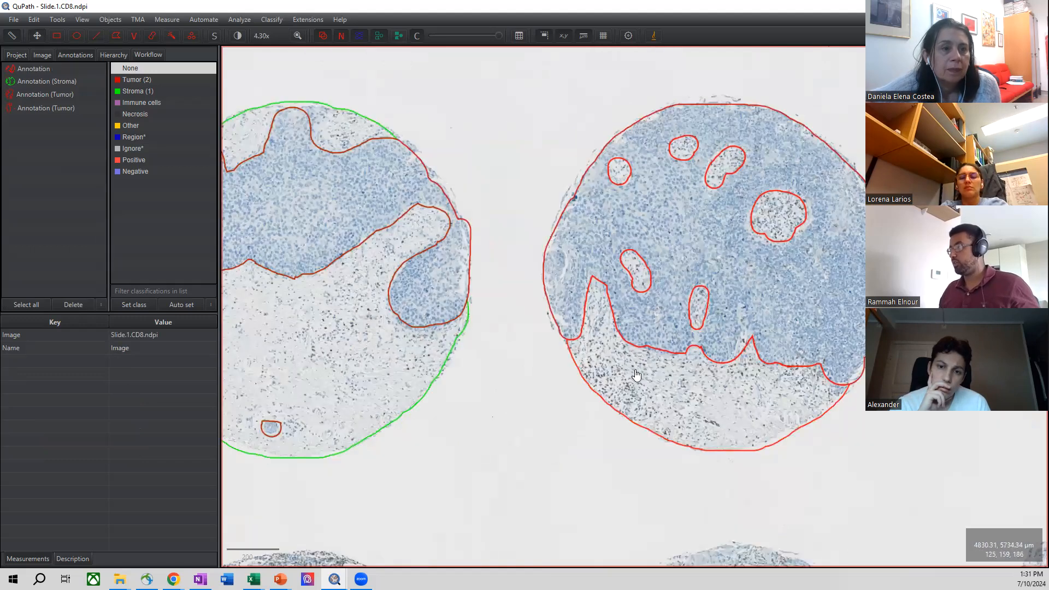
pyautogui.click(635, 376)
pyautogui.rightClick(635, 376)
pyautogui.moveTo(649, 398)
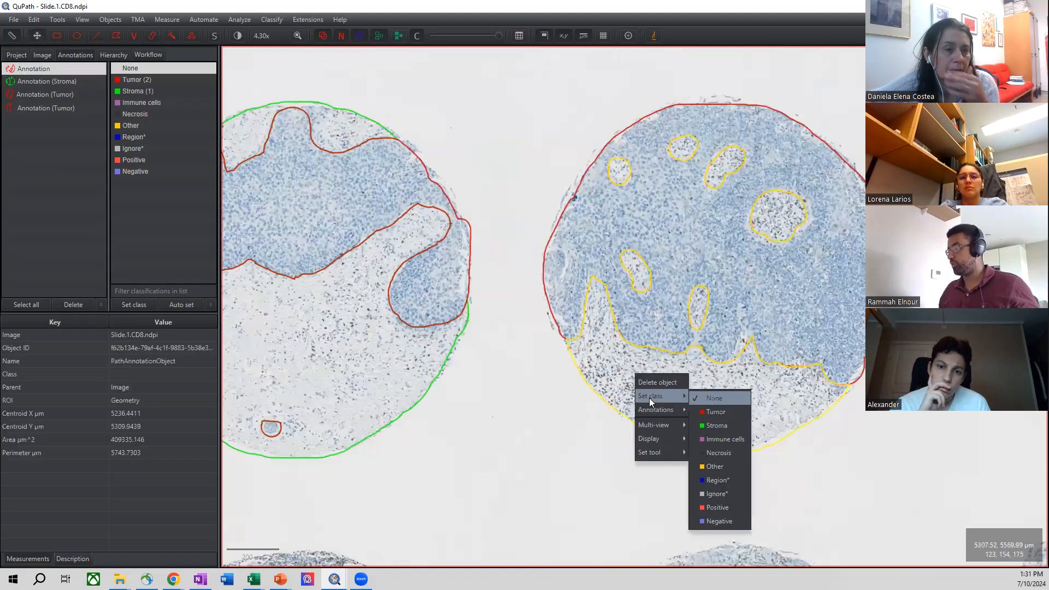
pyautogui.click(706, 423)
pyautogui.moveTo(572, 405); pyautogui.dragTo(694, 394)
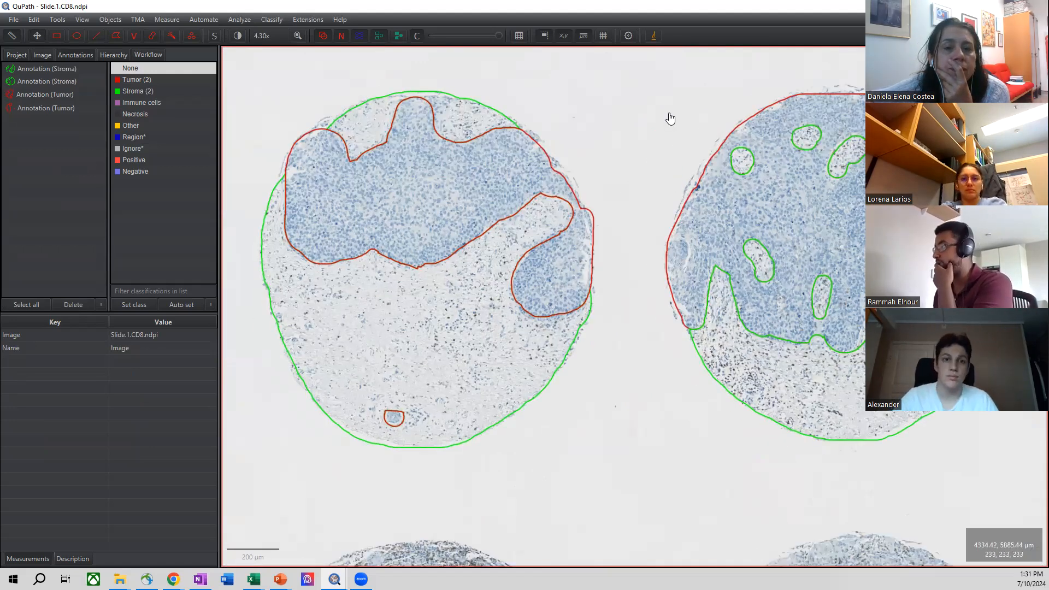
# Select the tumour and stroma annotations on both cores in turn to examine them as separate objects.
pyautogui.click(488, 189)
pyautogui.click(704, 239)
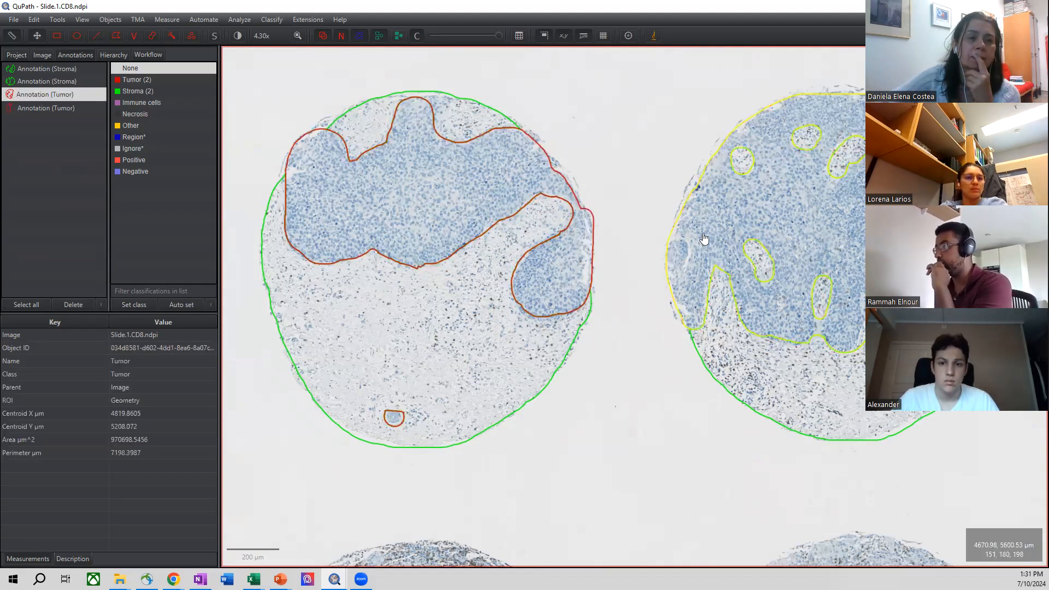
pyautogui.click(514, 381)
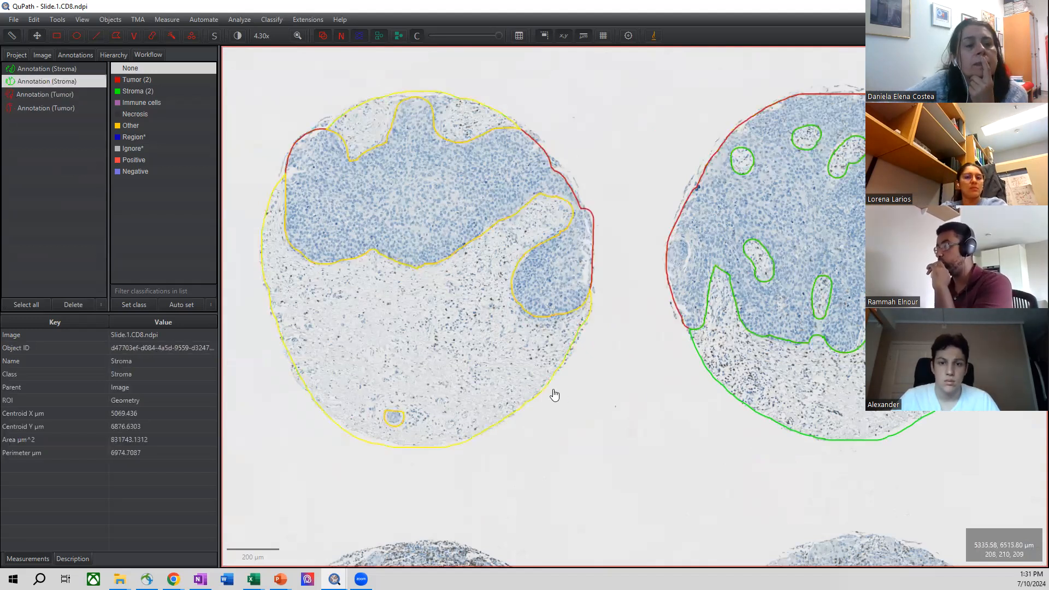
pyautogui.click(689, 454)
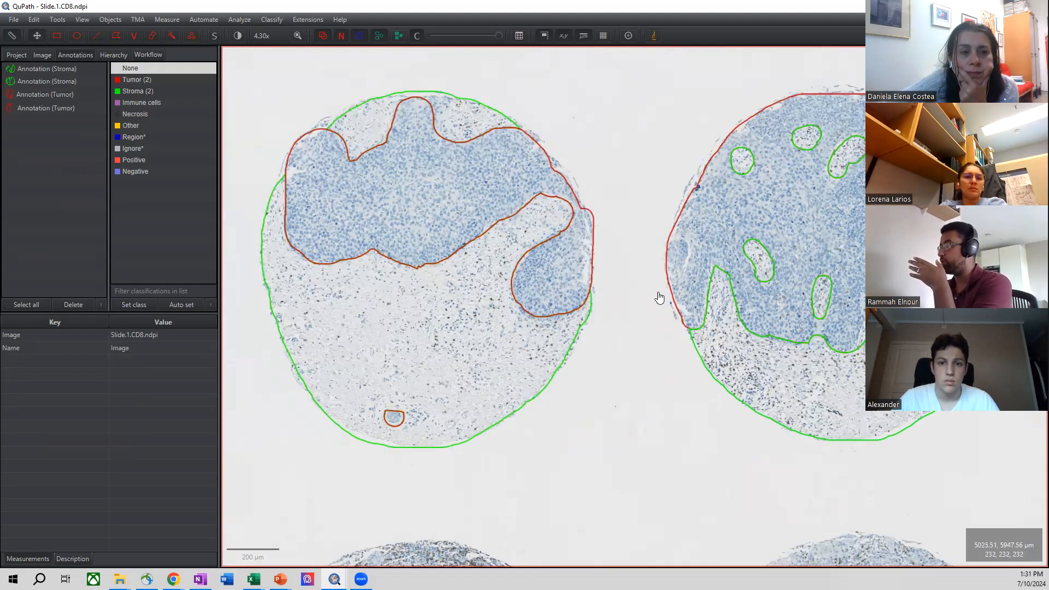
pyautogui.click(431, 200)
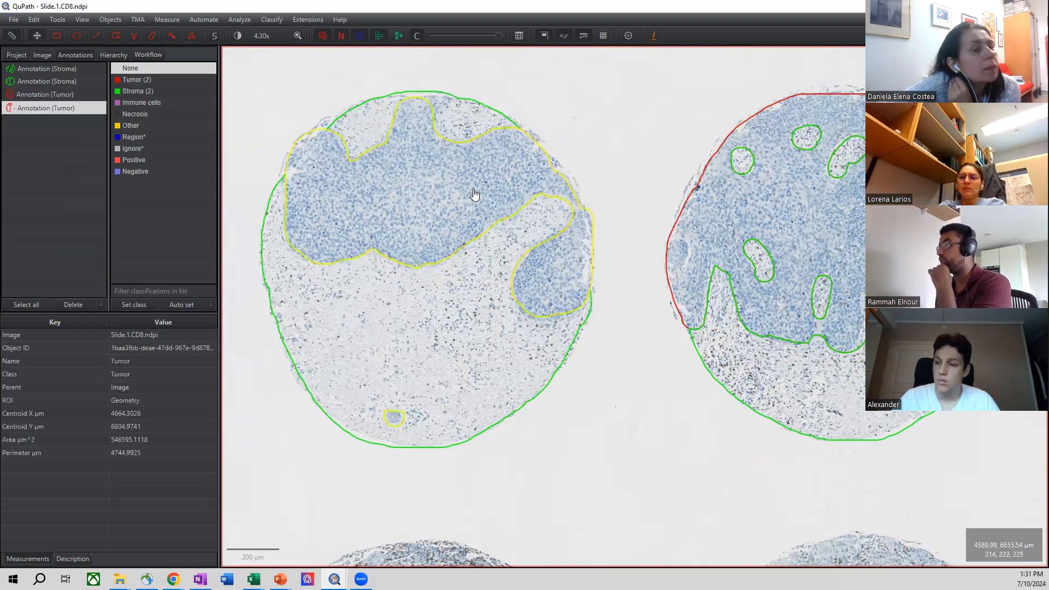
pyautogui.click(835, 219)
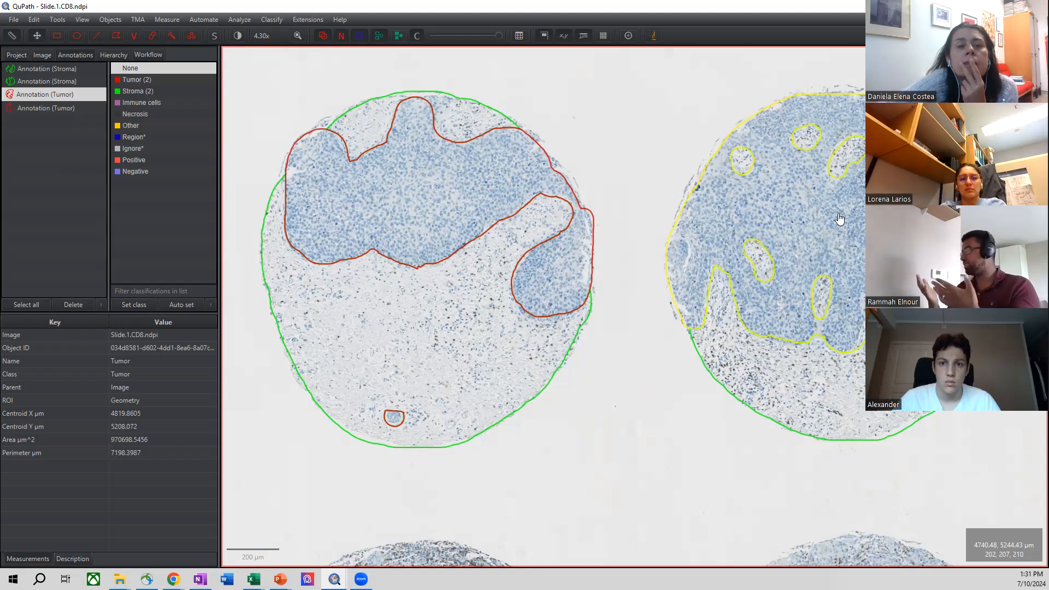
pyautogui.click(596, 165)
pyautogui.click(520, 175)
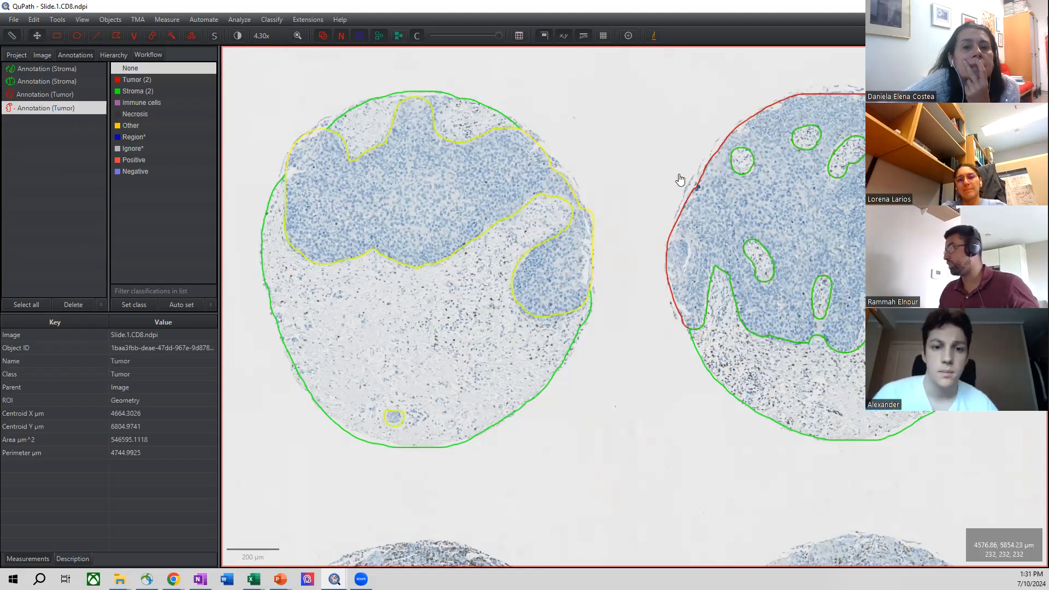
pyautogui.click(639, 157)
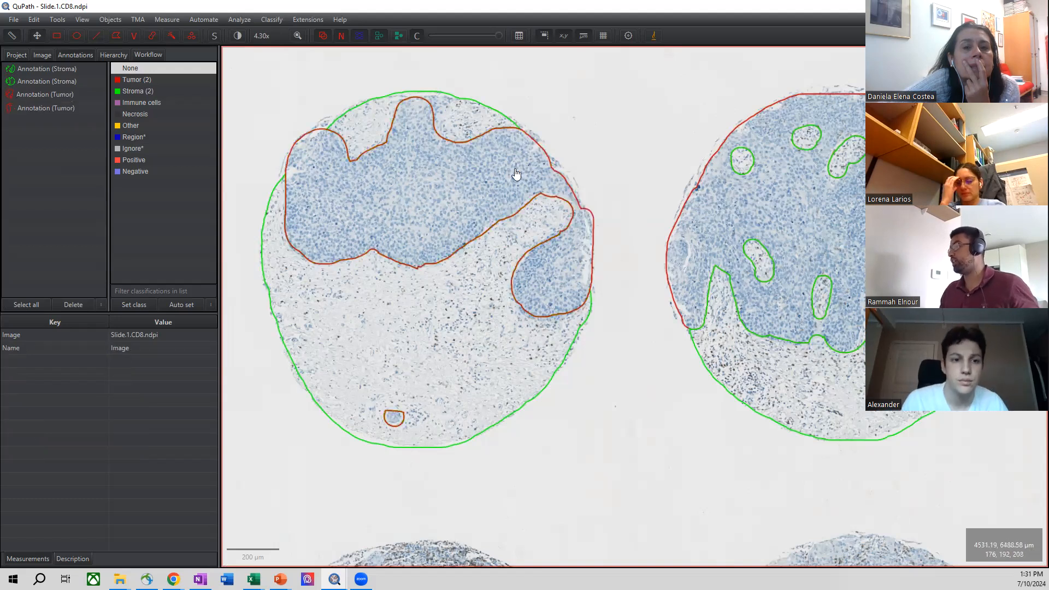
# Merge the Tumor annotations of both cores into a single annotation and check its extent.
pyautogui.click(516, 174)
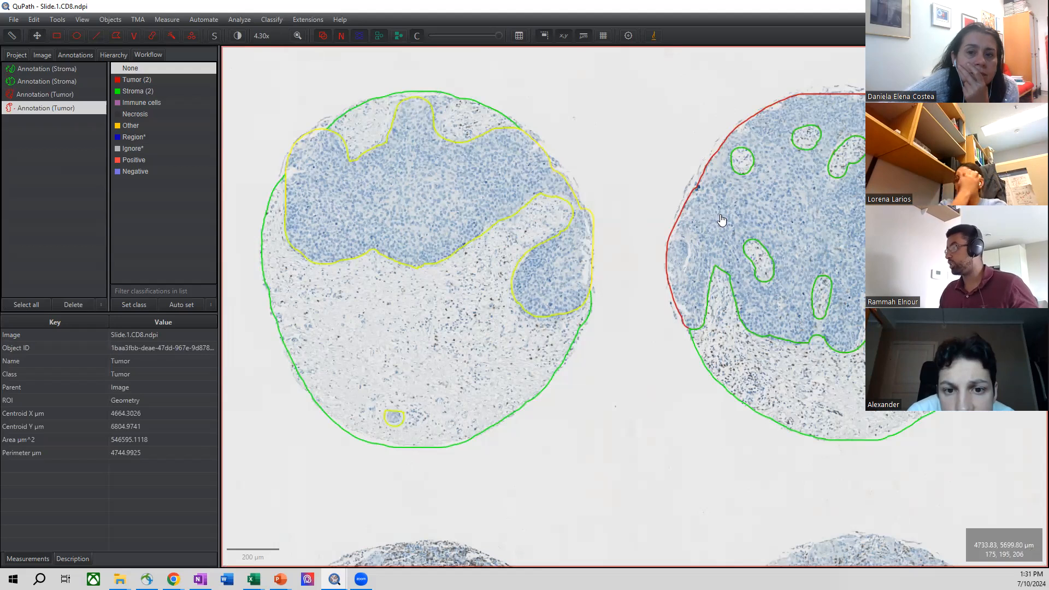
pyautogui.click(803, 202)
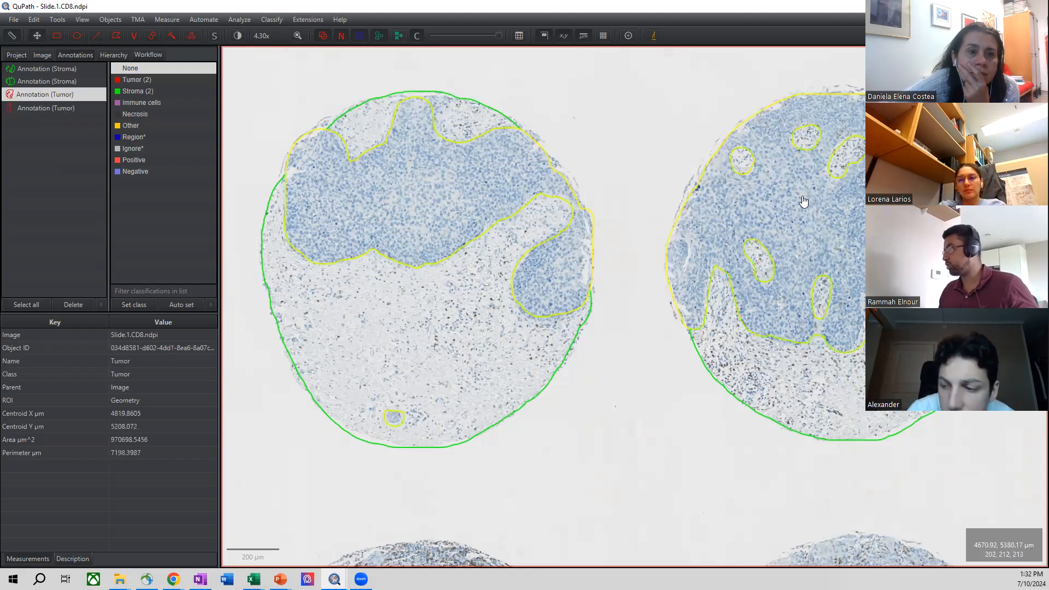
pyautogui.press('alt')
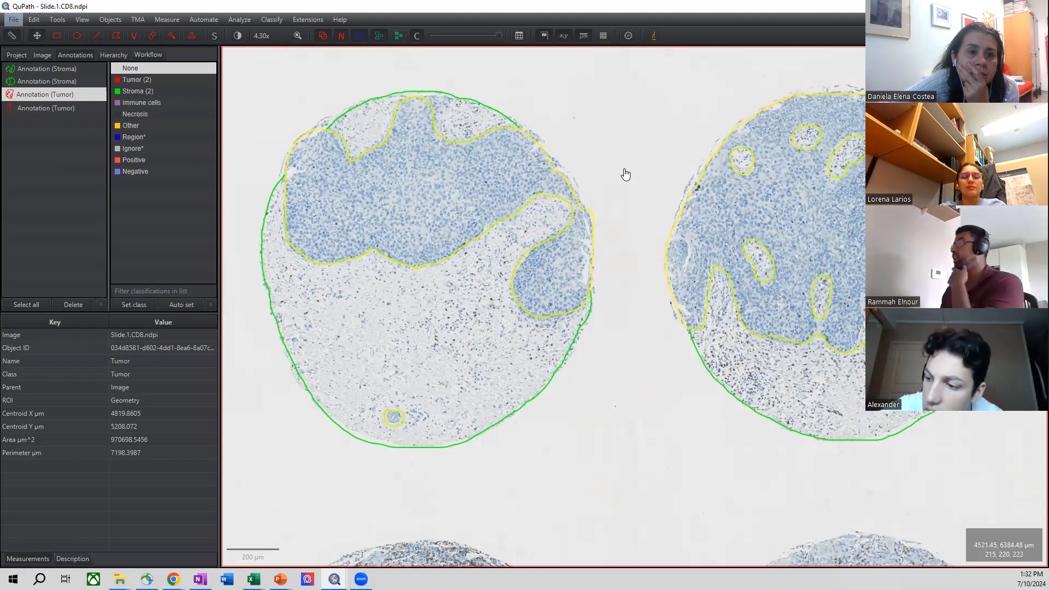
pyautogui.rightClick(779, 209)
pyautogui.moveTo(813, 241)
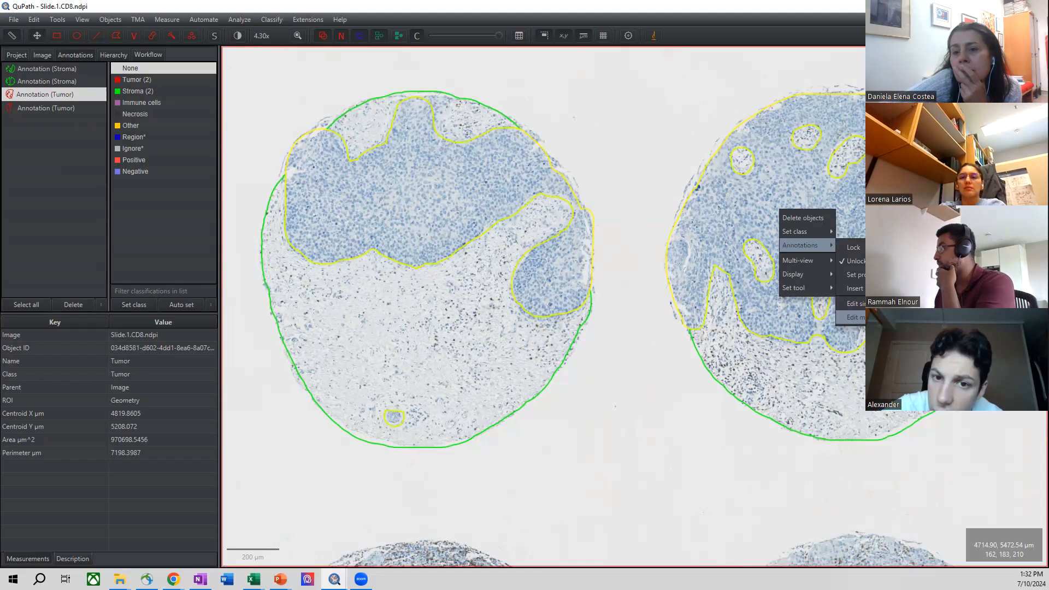
pyautogui.click(945, 318)
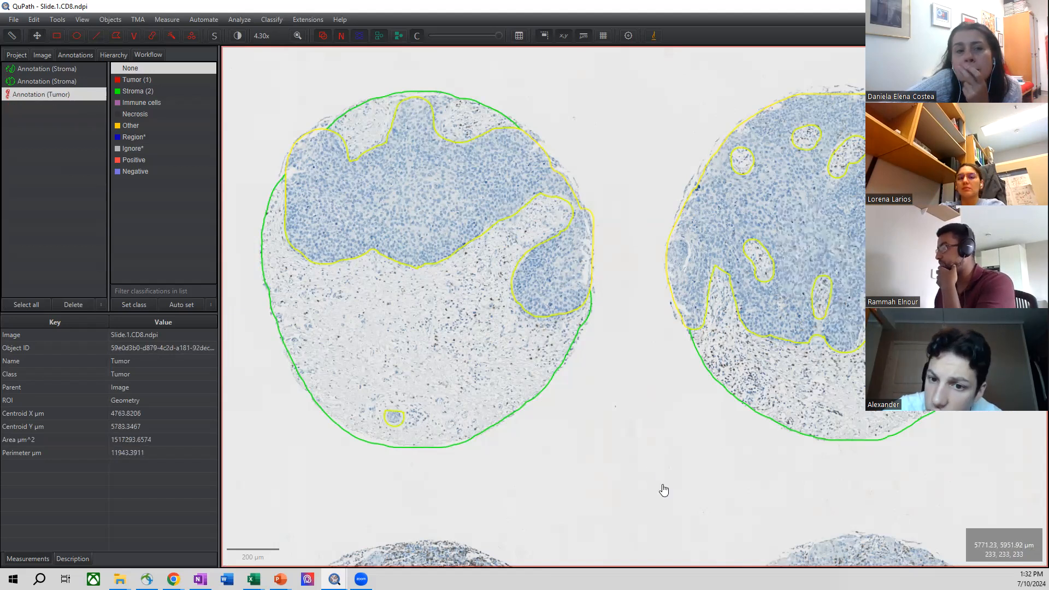
pyautogui.click(650, 449)
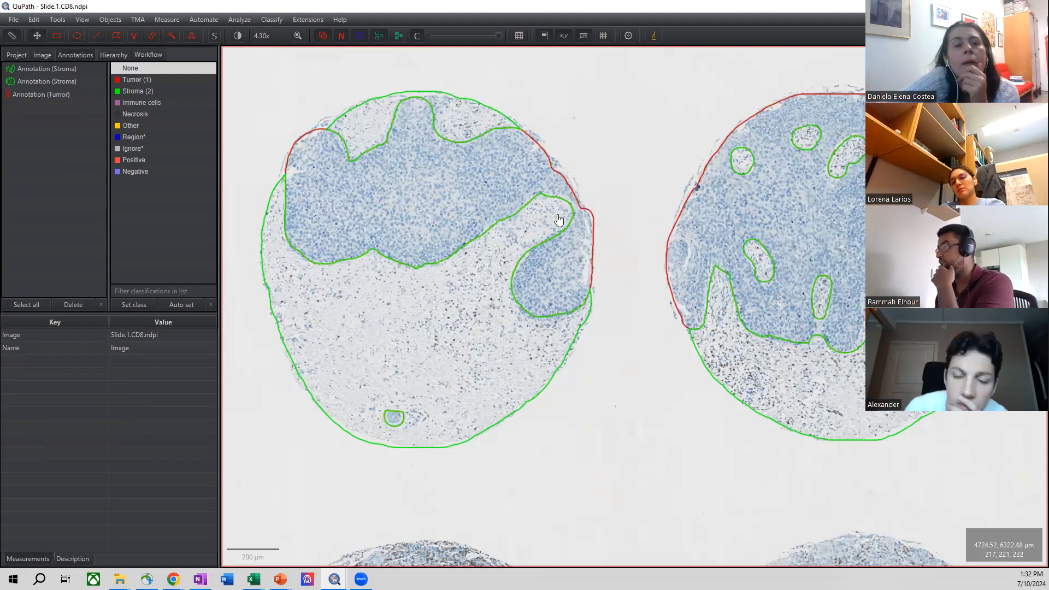
pyautogui.click(476, 170)
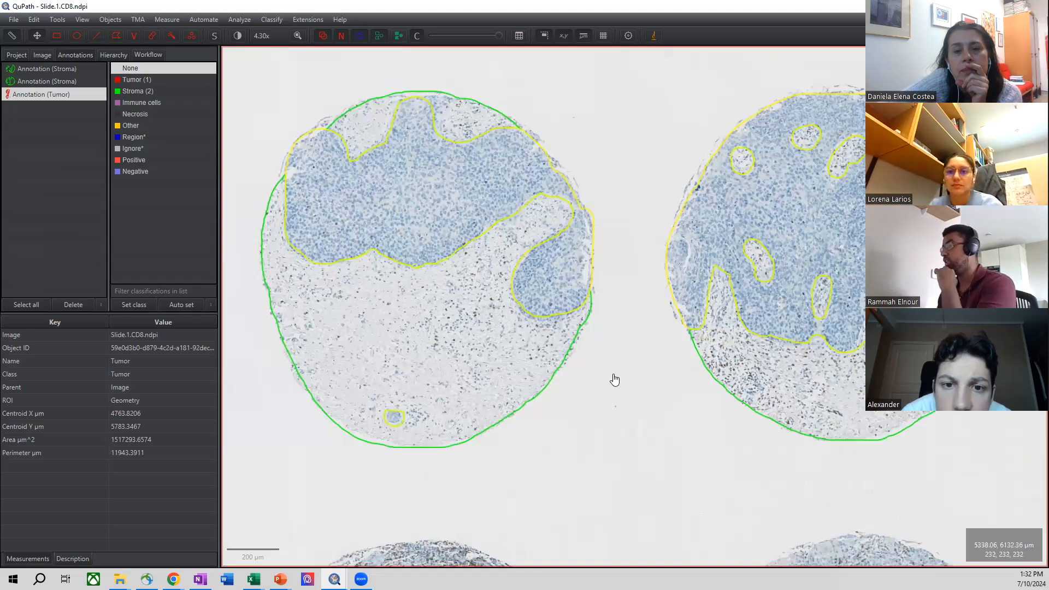
# Merge the Stroma annotations of both cores into one and check the merged Stroma and Tumor annotations.
pyautogui.click(592, 385)
pyautogui.click(482, 376)
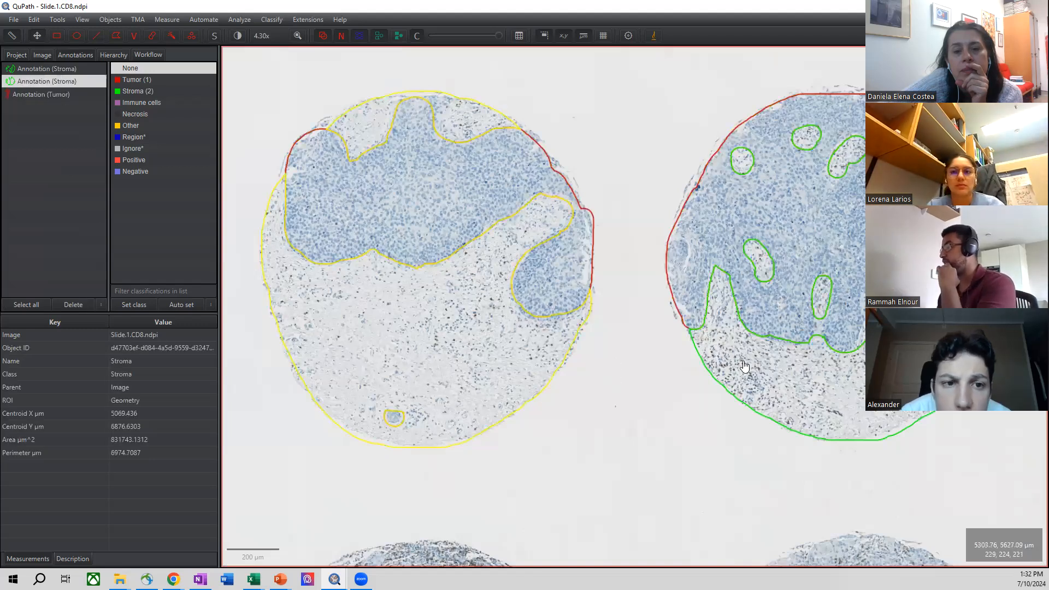
pyautogui.click(693, 382)
pyautogui.click(525, 371)
pyautogui.click(578, 405)
pyautogui.click(536, 391)
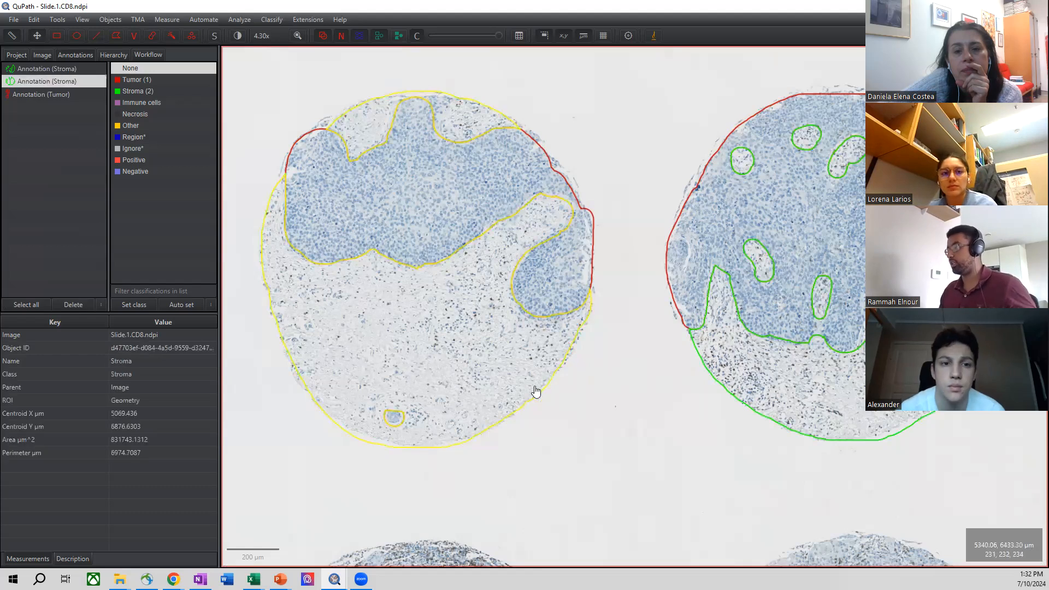
pyautogui.keyDown('ctrl'); pyautogui.click(818, 394); pyautogui.keyUp('ctrl')
pyautogui.rightClick(813, 389)
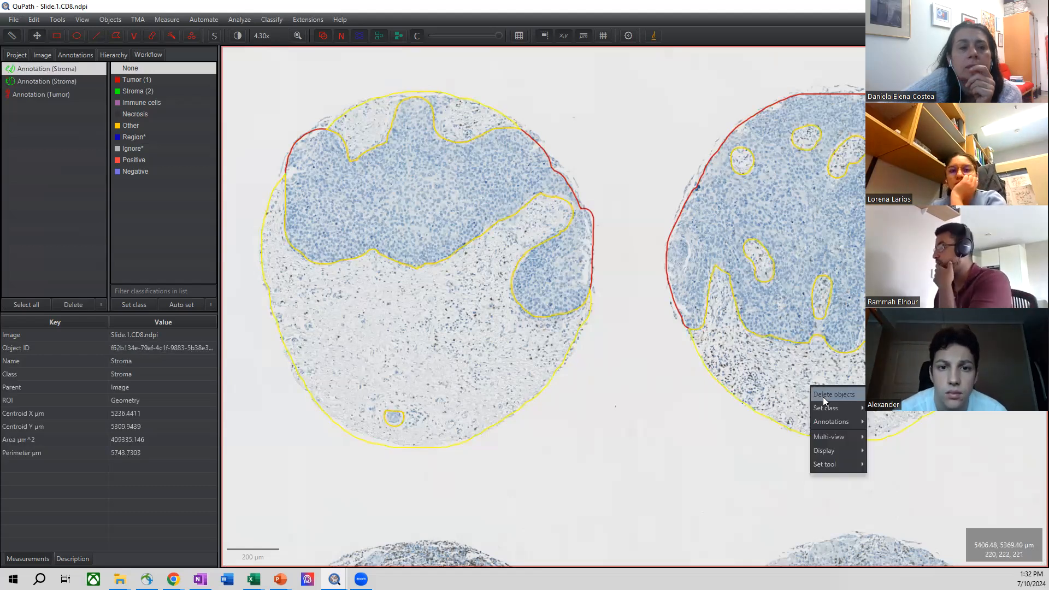
pyautogui.moveTo(830, 419)
pyautogui.moveTo(912, 490)
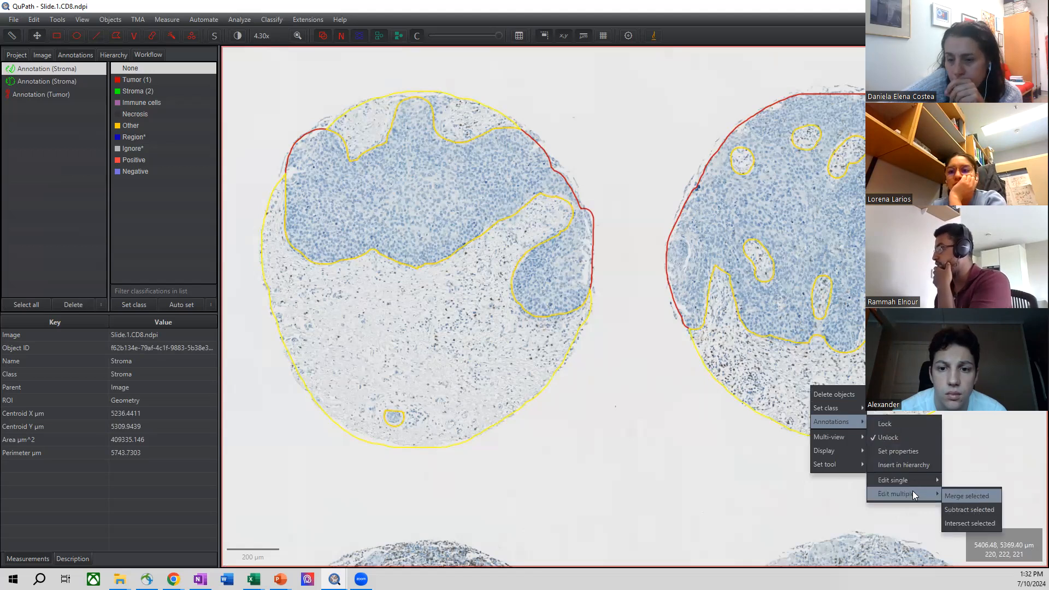
pyautogui.click(962, 494)
pyautogui.click(635, 389)
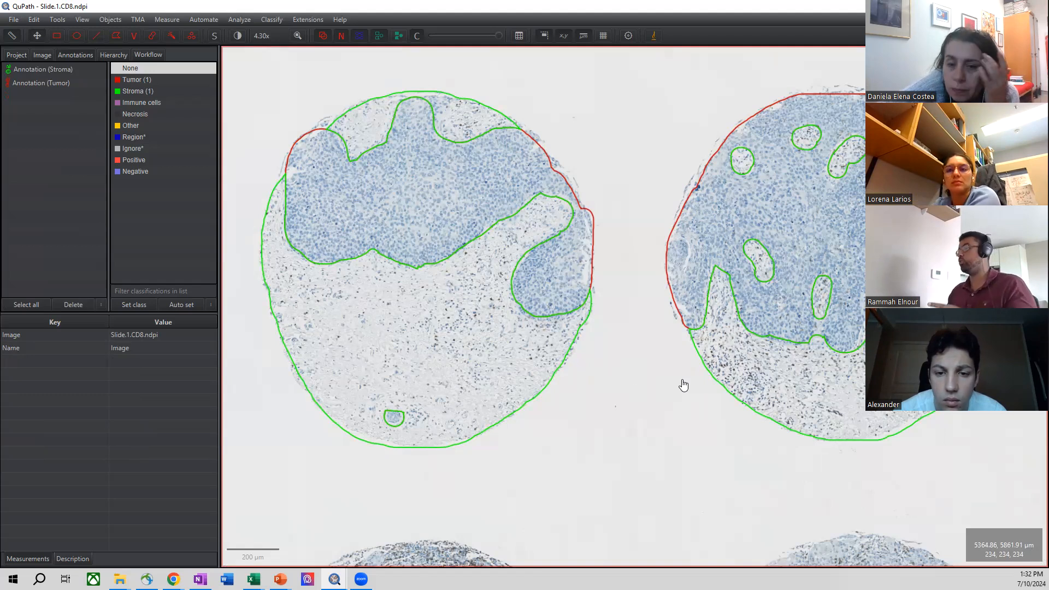
pyautogui.click(476, 348)
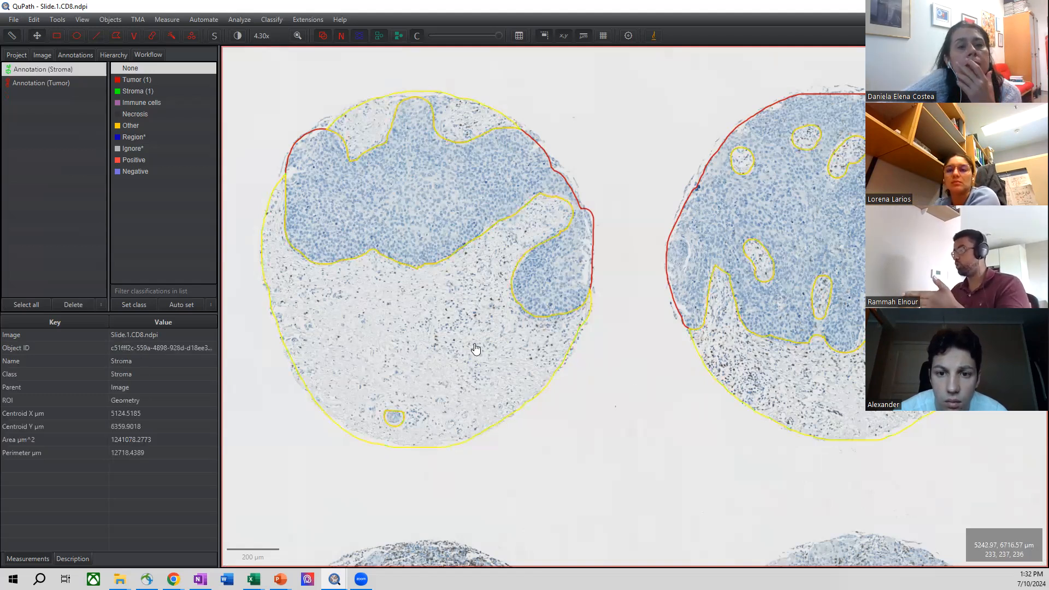
pyautogui.click(786, 190)
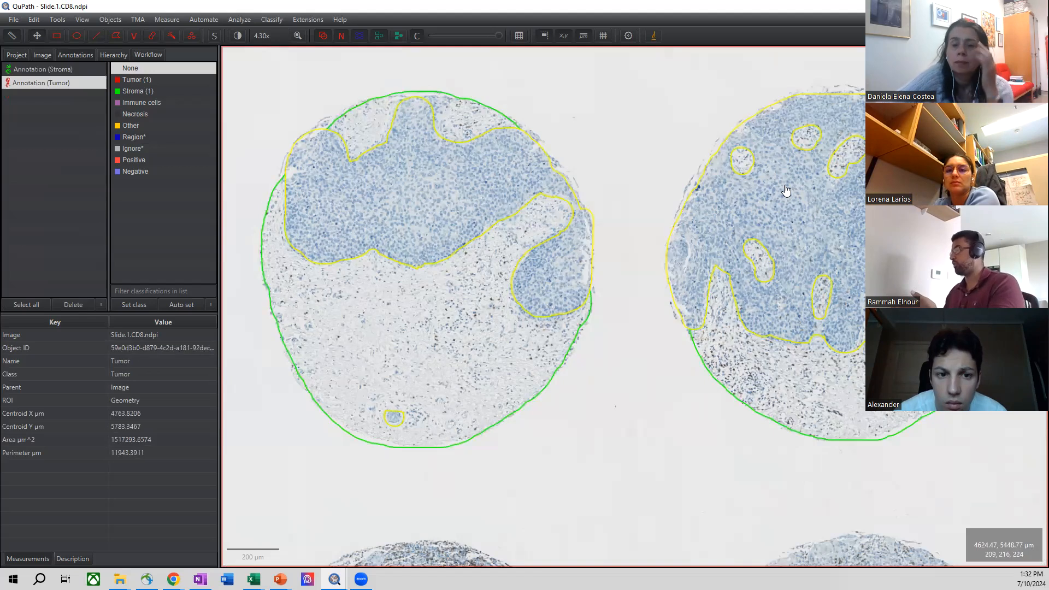
# Split the merged Stroma annotation covering both cores into separate annotations.
pyautogui.click(491, 390)
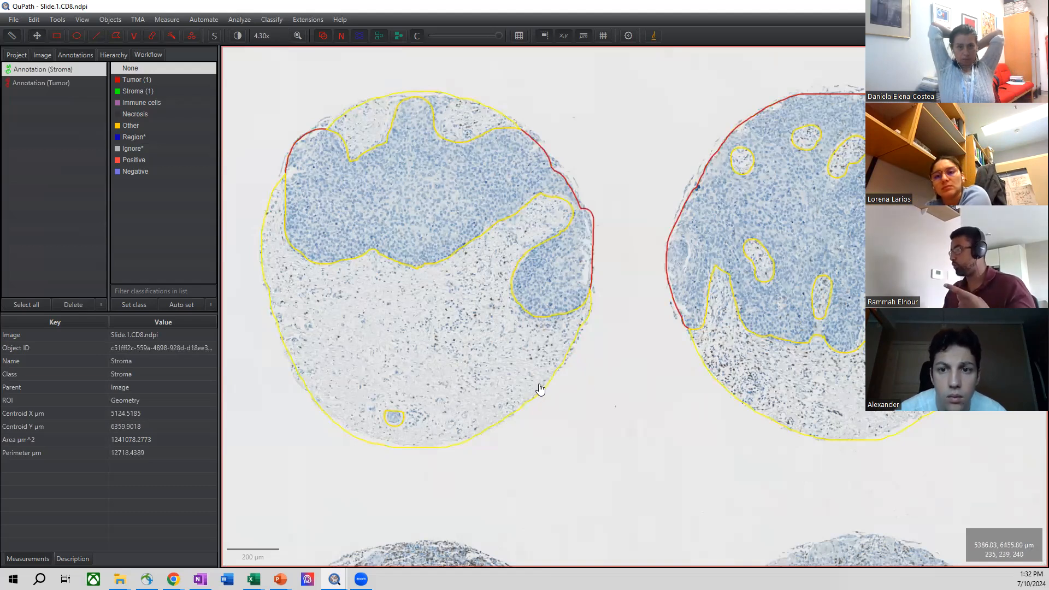
pyautogui.click(595, 389)
pyautogui.click(495, 363)
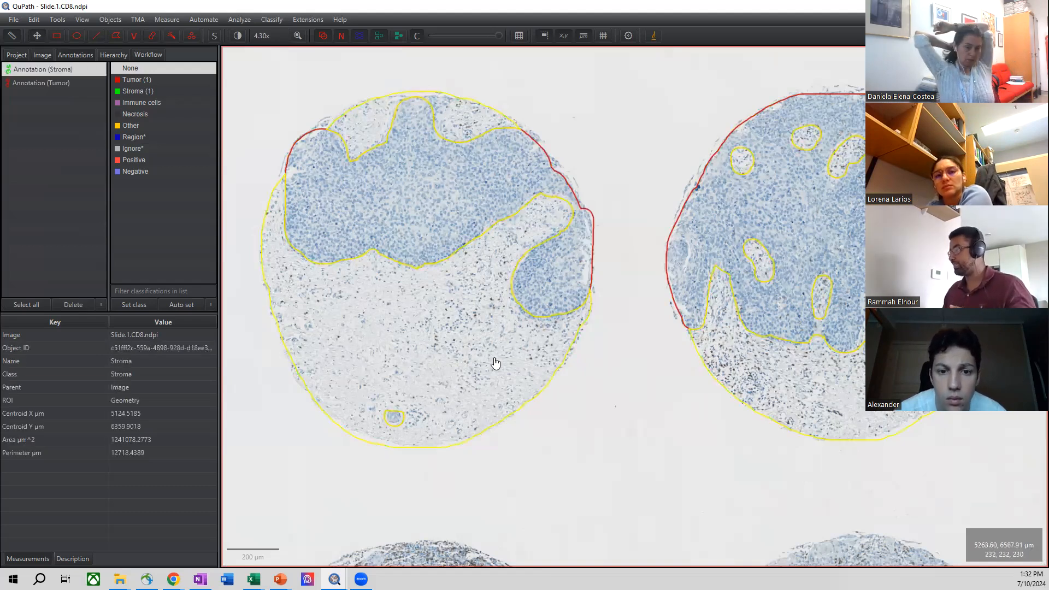
pyautogui.rightClick(495, 363)
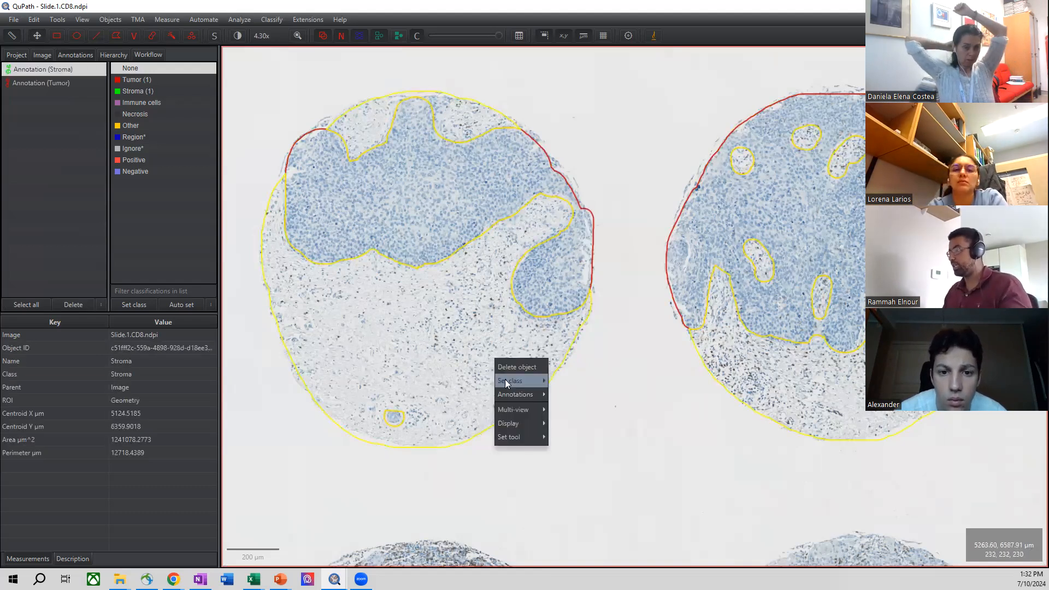
pyautogui.moveTo(520, 393)
pyautogui.moveTo(590, 453)
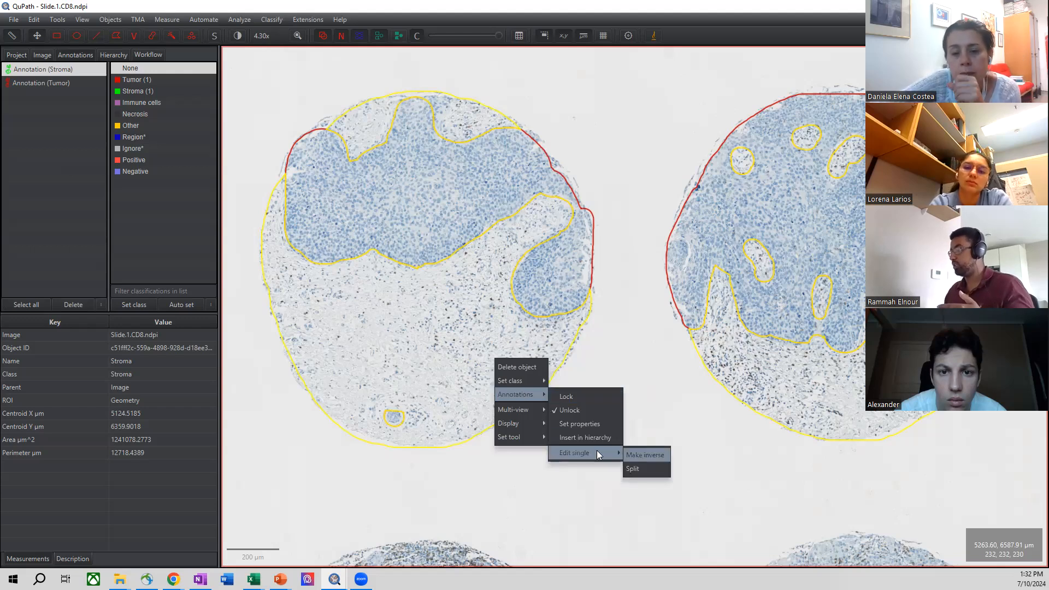
pyautogui.click(648, 468)
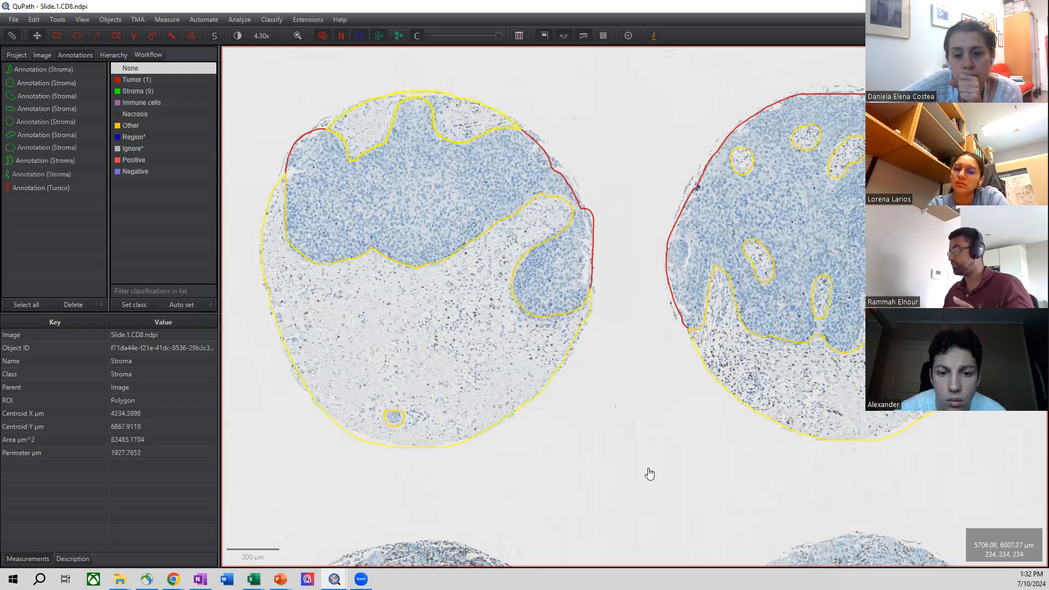
# Select the large Stroma pieces on the two cores in turn to check whether they are separate objects.
pyautogui.click(640, 409)
pyautogui.click(519, 384)
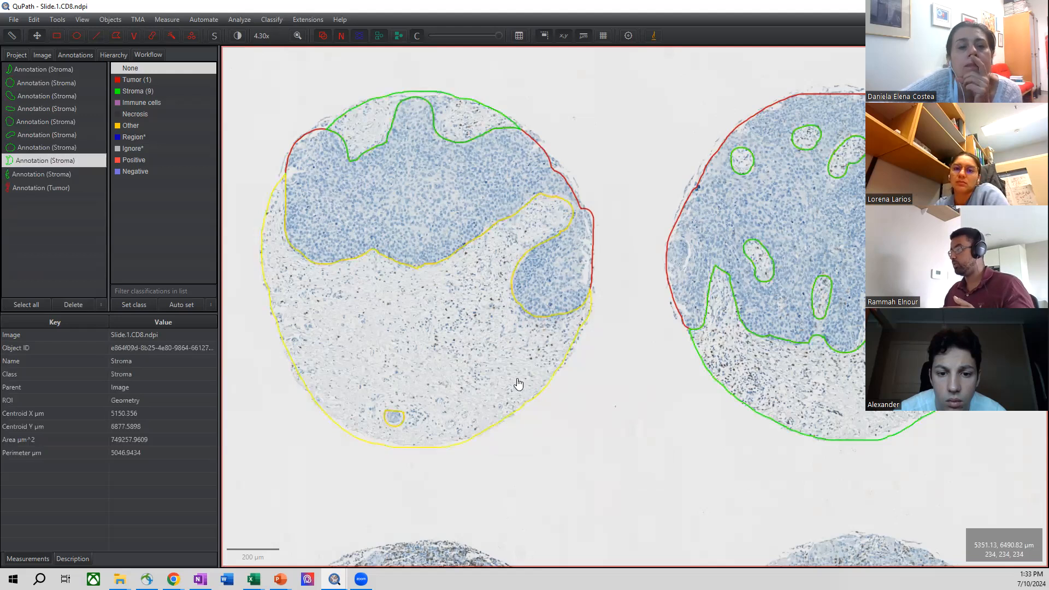
pyautogui.click(710, 383)
pyautogui.click(475, 366)
pyautogui.click(758, 374)
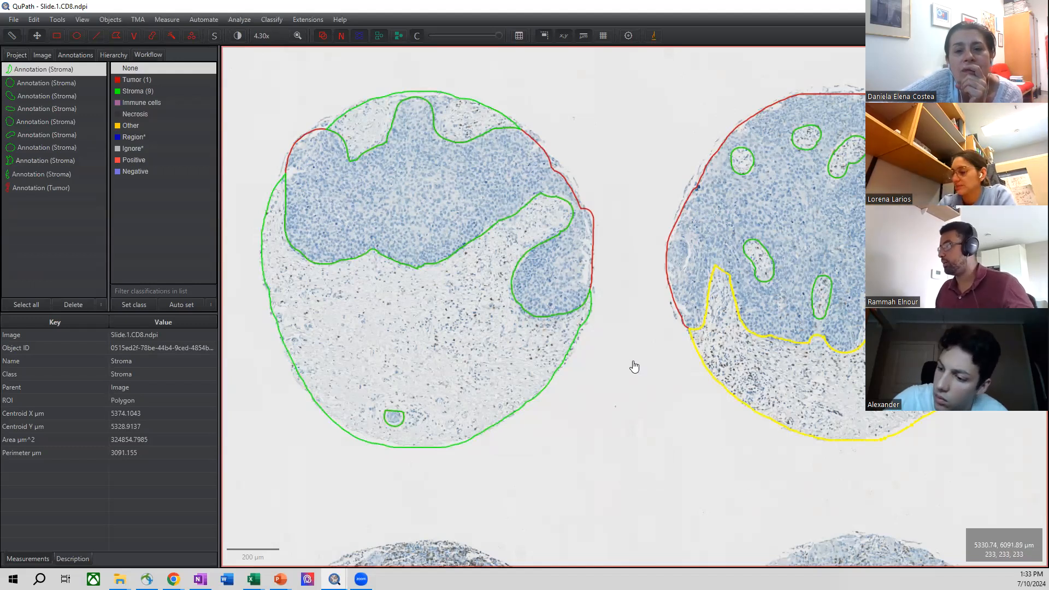
pyautogui.click(632, 366)
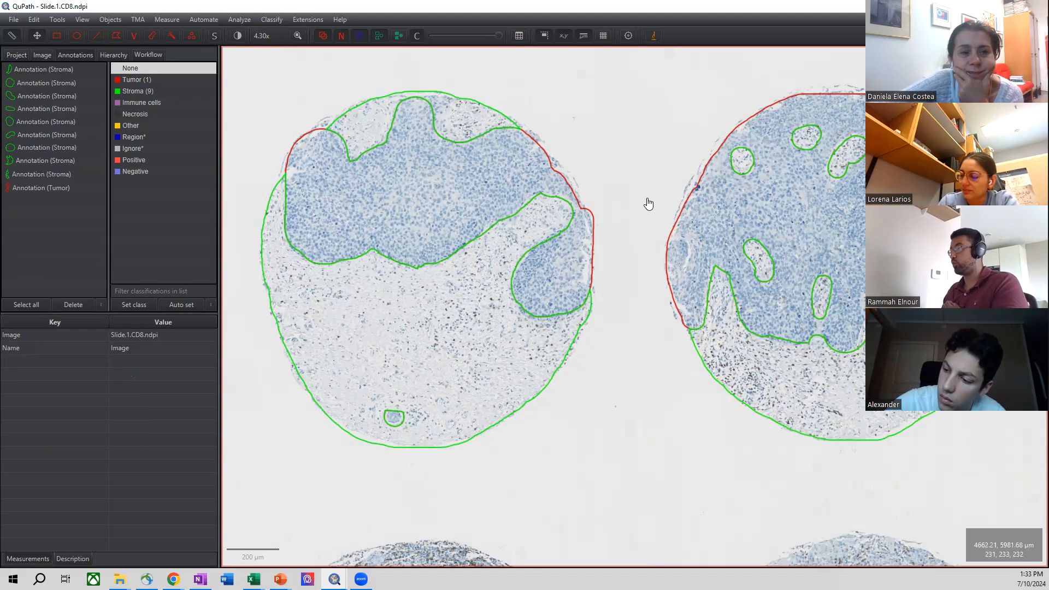
# Merge the large lower Stroma annotations of the two neighbouring cores into one annotation.
pyautogui.moveTo(655, 181); pyautogui.dragTo(643, 188)
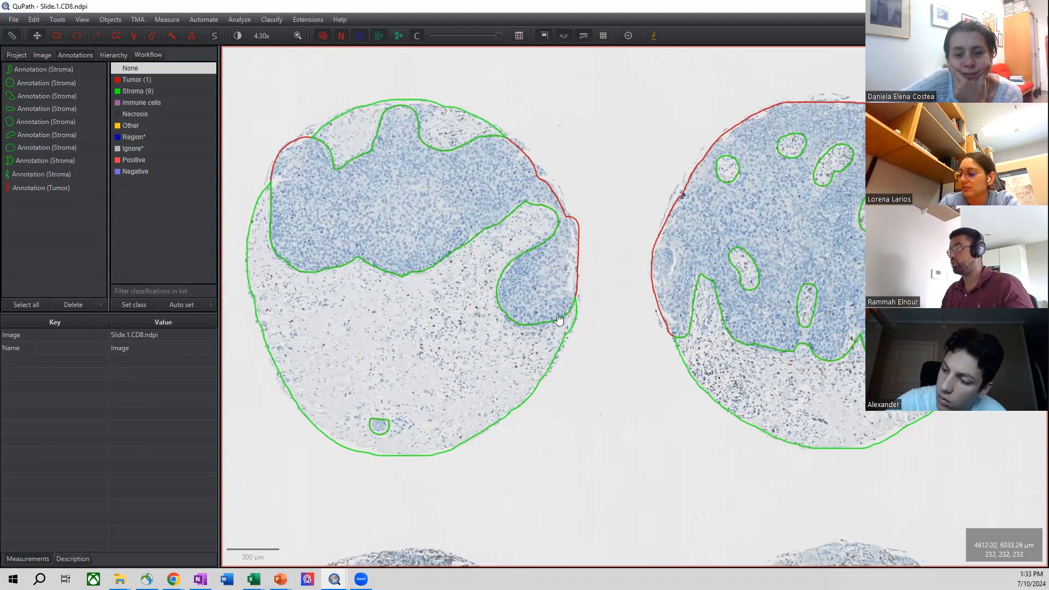
pyautogui.click(471, 372)
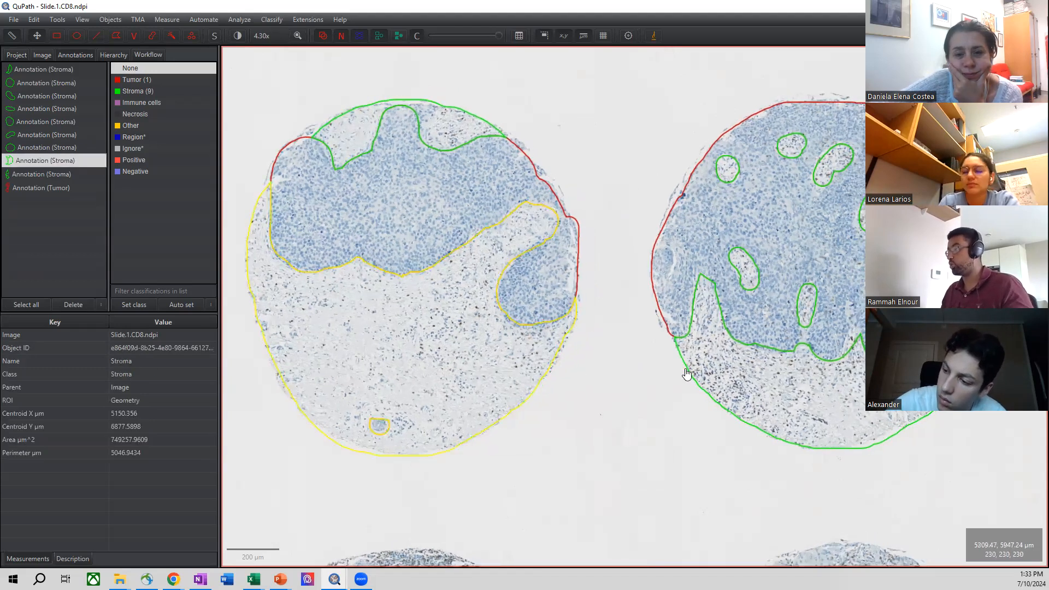
pyautogui.click(721, 375)
pyautogui.press('alt')
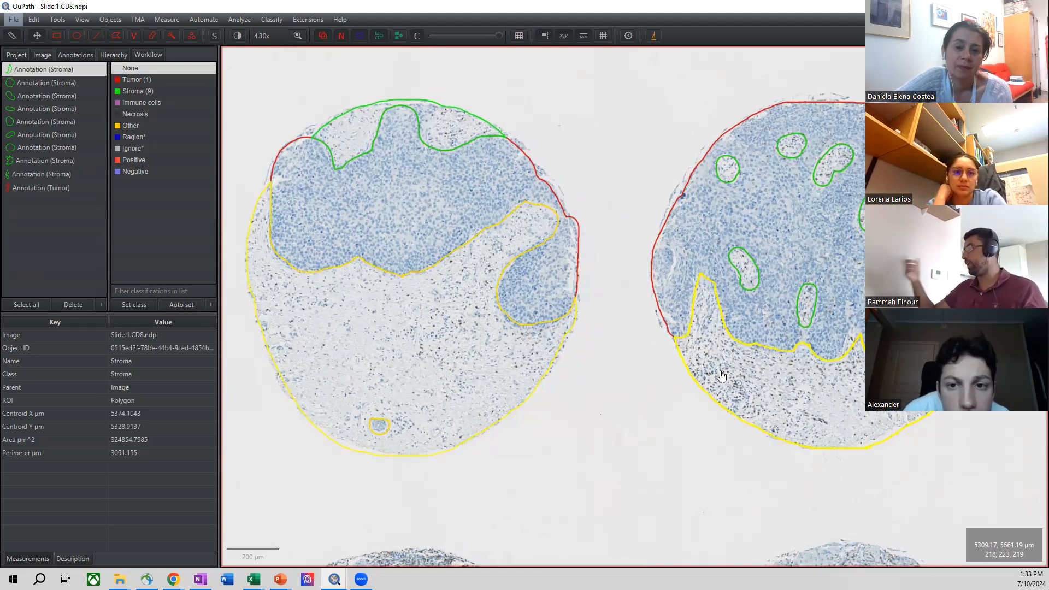
pyautogui.rightClick(721, 376)
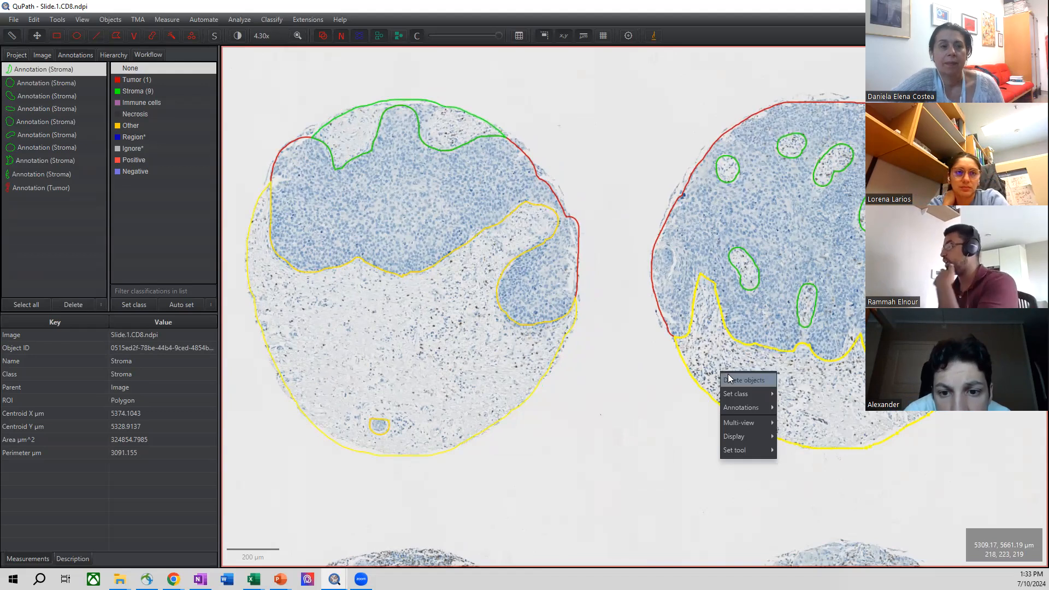
pyautogui.moveTo(751, 407)
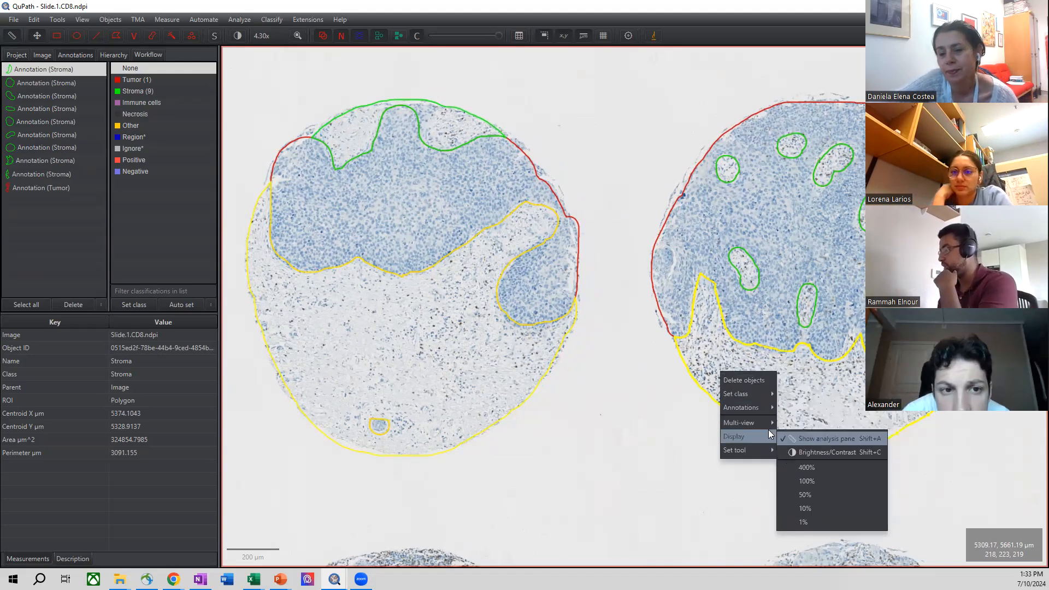
pyautogui.moveTo(826, 482)
pyautogui.click(883, 491)
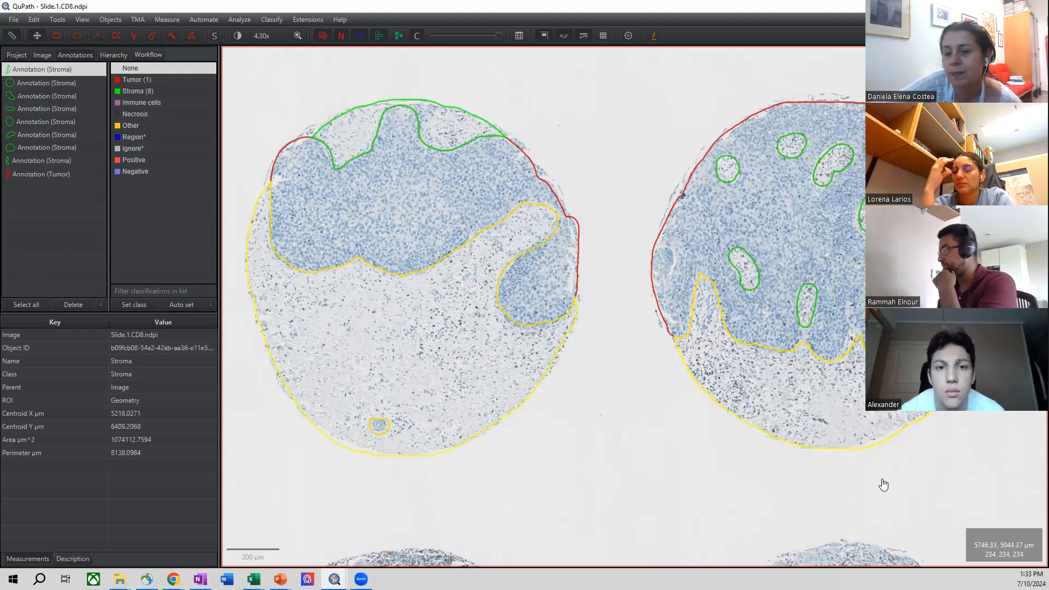
# Display the Hematoxylin and DAB stain channels in turn on the annotated core to inspect each stain separately.
pyautogui.scroll(-2, 642, 352)
pyautogui.moveTo(645, 355); pyautogui.dragTo(651, 338)
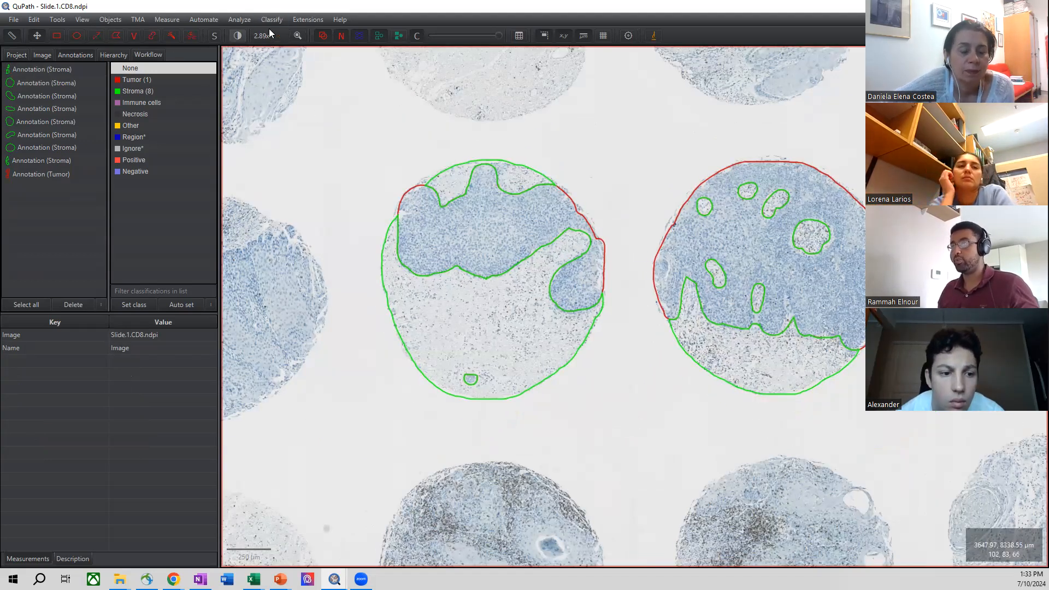
pyautogui.scroll(2, 546, 246)
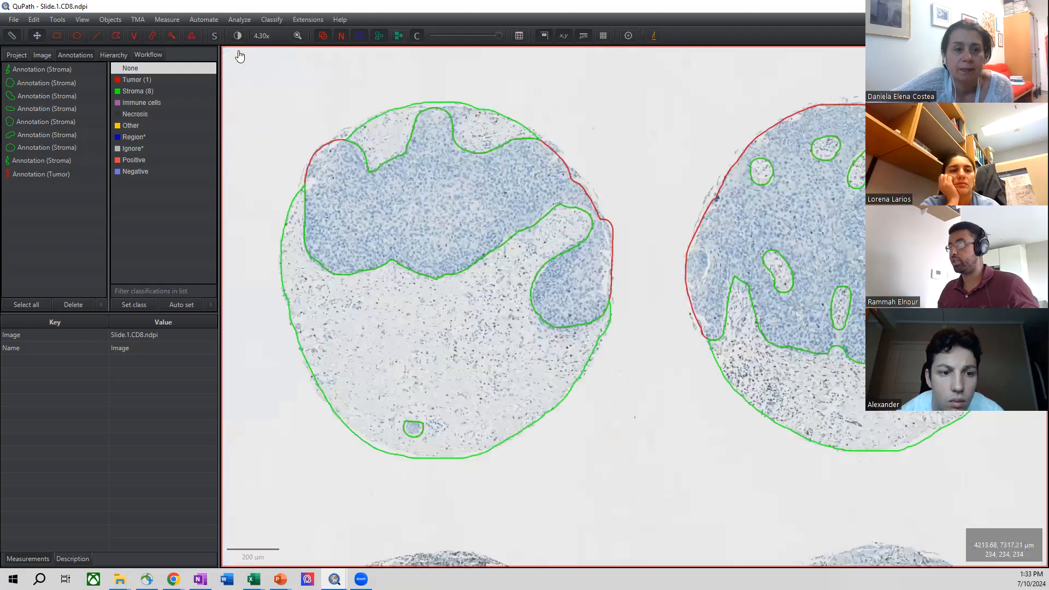
pyautogui.click(238, 36)
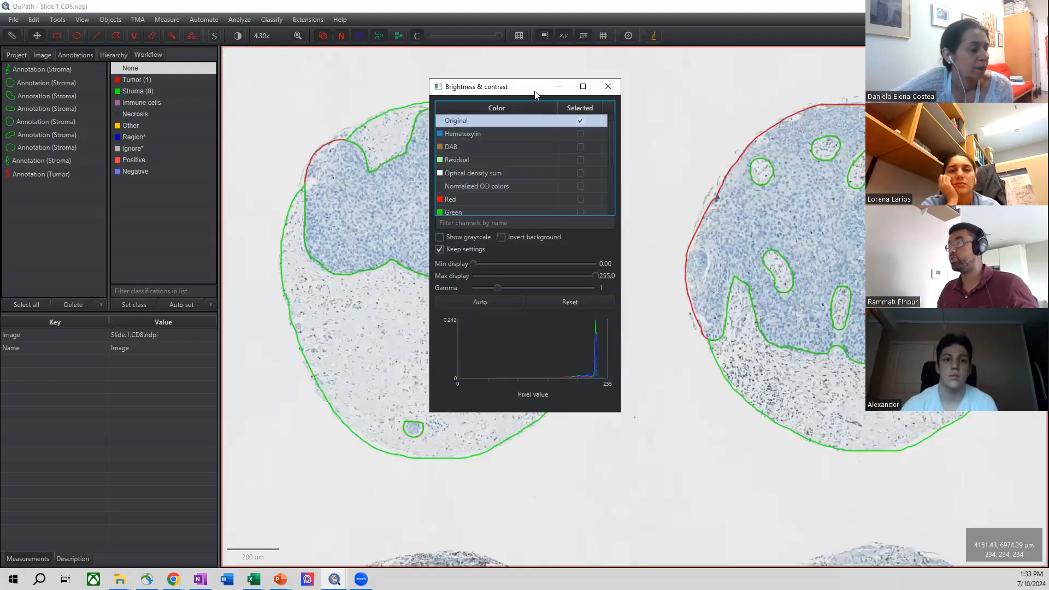
pyautogui.moveTo(525, 91); pyautogui.dragTo(473, 102)
pyautogui.click(679, 165)
pyautogui.scroll(2, 646, 166)
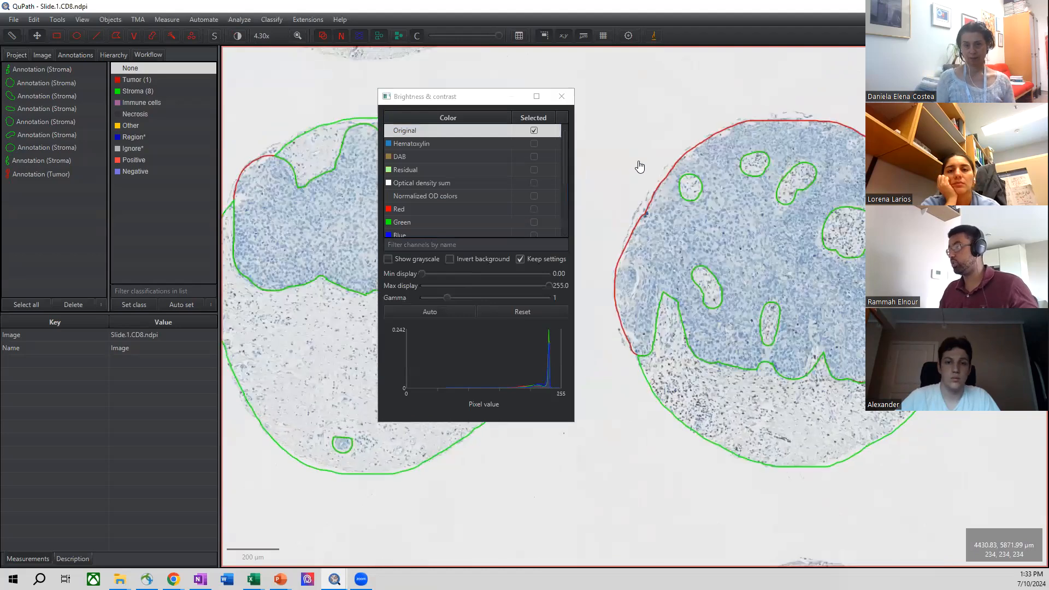
pyautogui.click(534, 144)
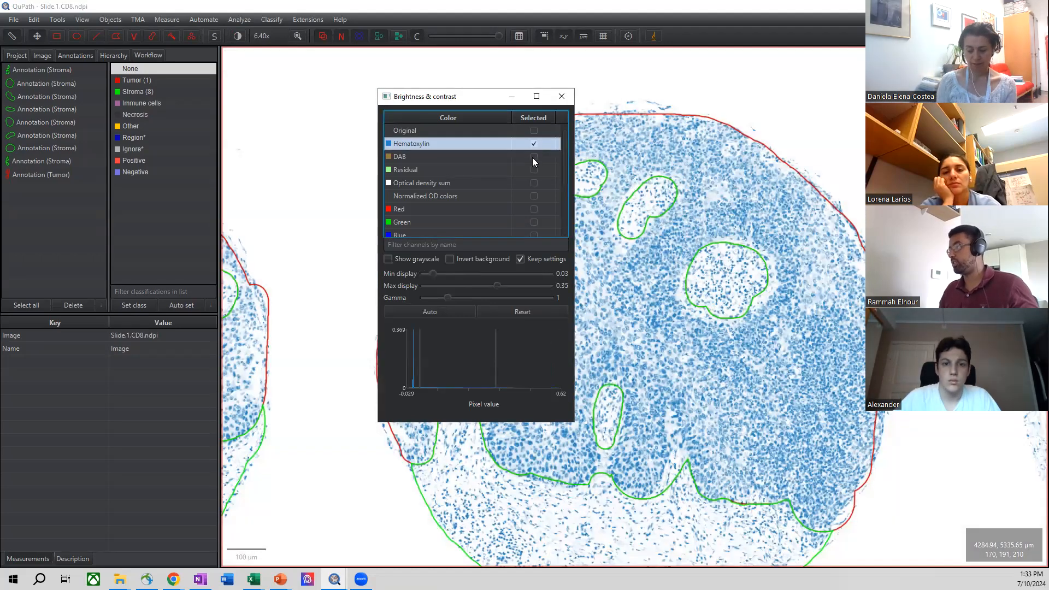
pyautogui.click(533, 157)
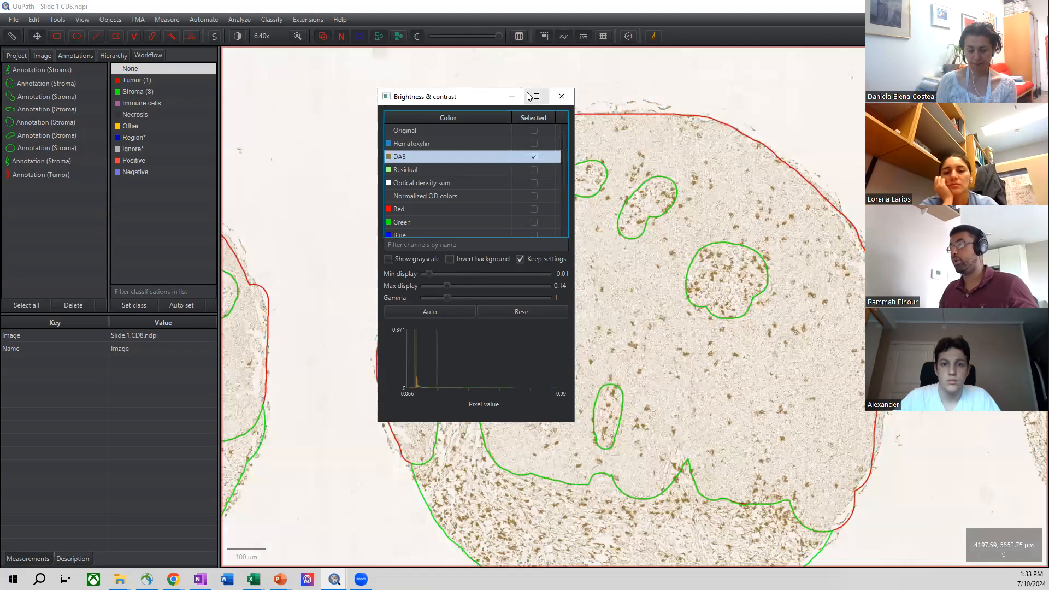
pyautogui.click(561, 96)
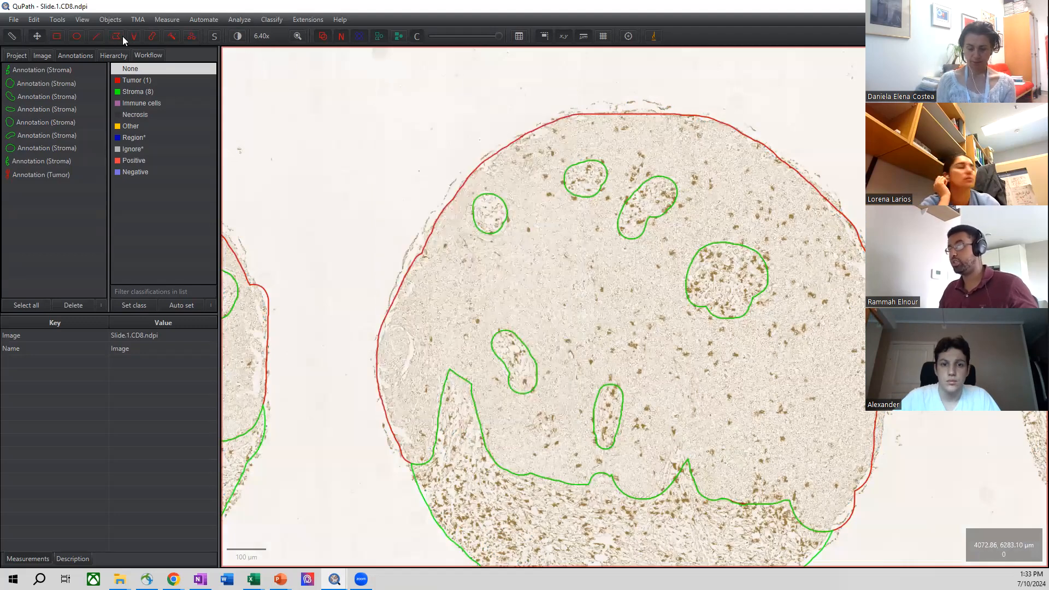
# Restore the Original colour display of the slide and switch to the PowerPoint presentation on manual annotations.
pyautogui.click(238, 36)
pyautogui.click(581, 119)
pyautogui.click(607, 86)
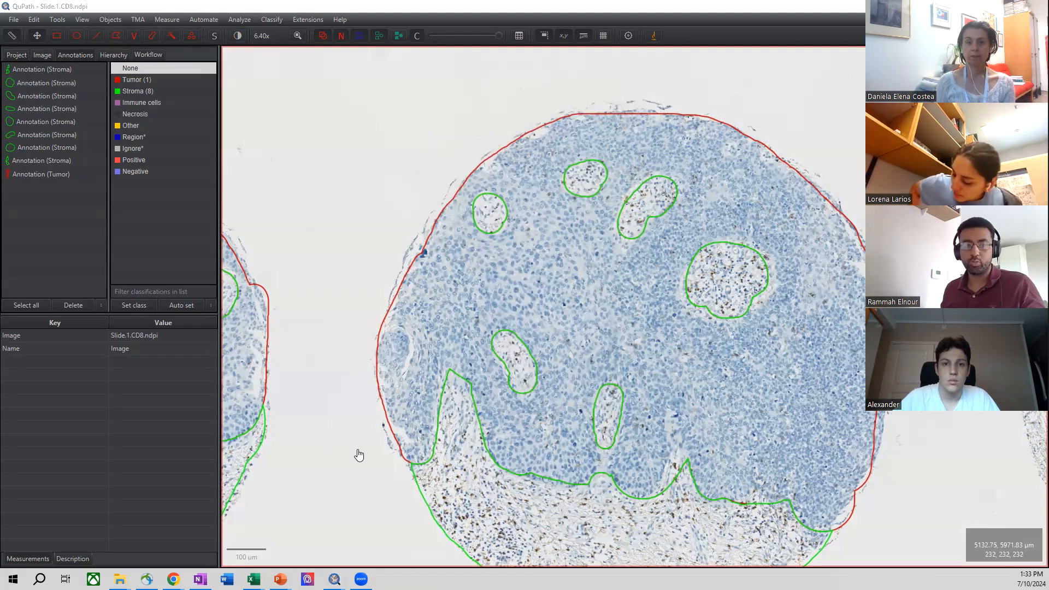
pyautogui.hotkey('alt', 'Tab')
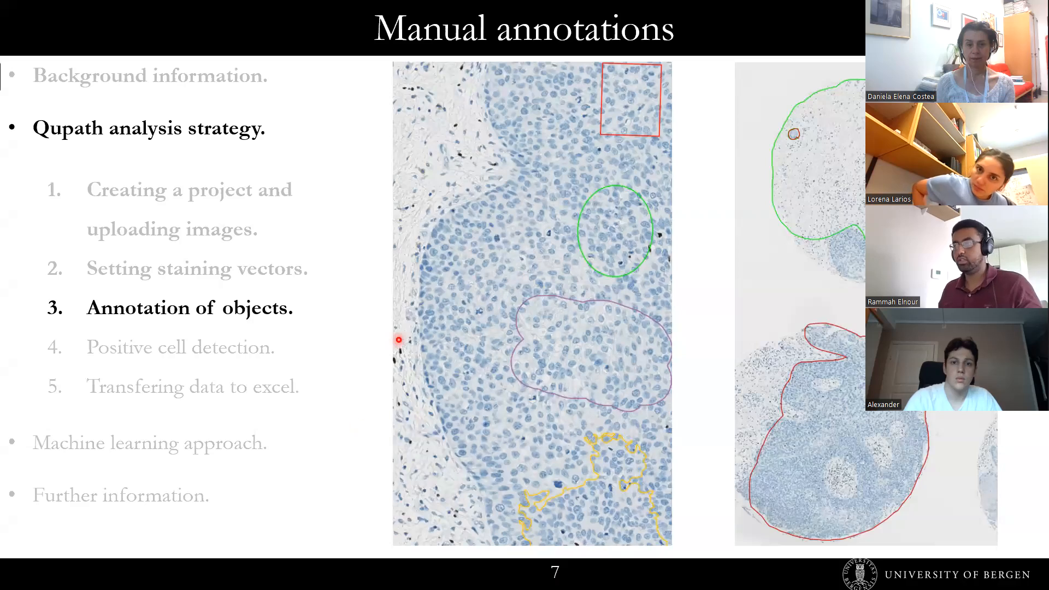
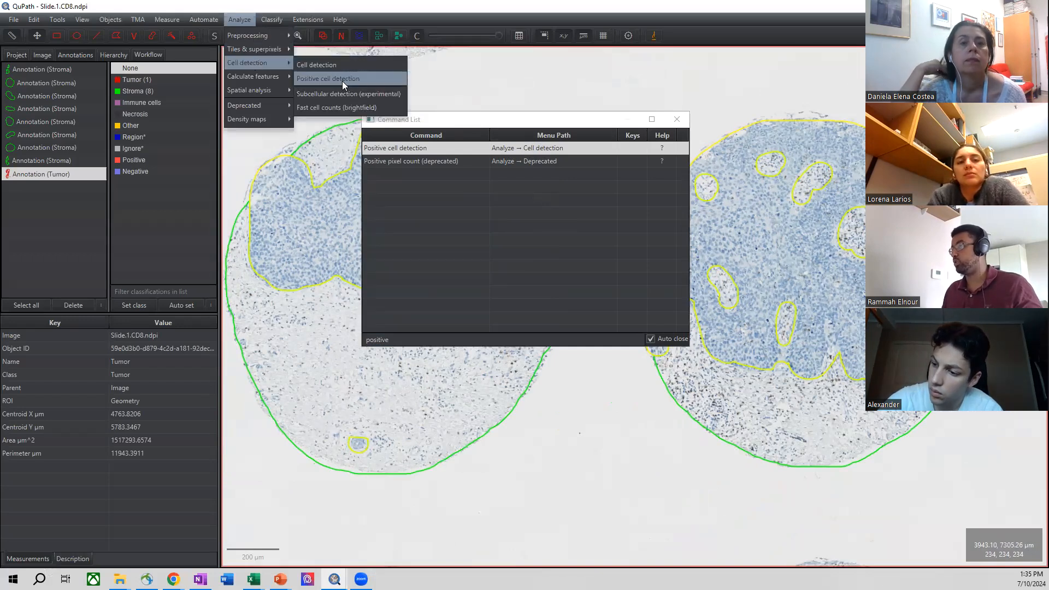
# Run positive cell detection on the merged Tumor annotation with the current parameters and Hematoxylin OD as detection image.
pyautogui.click(542, 119)
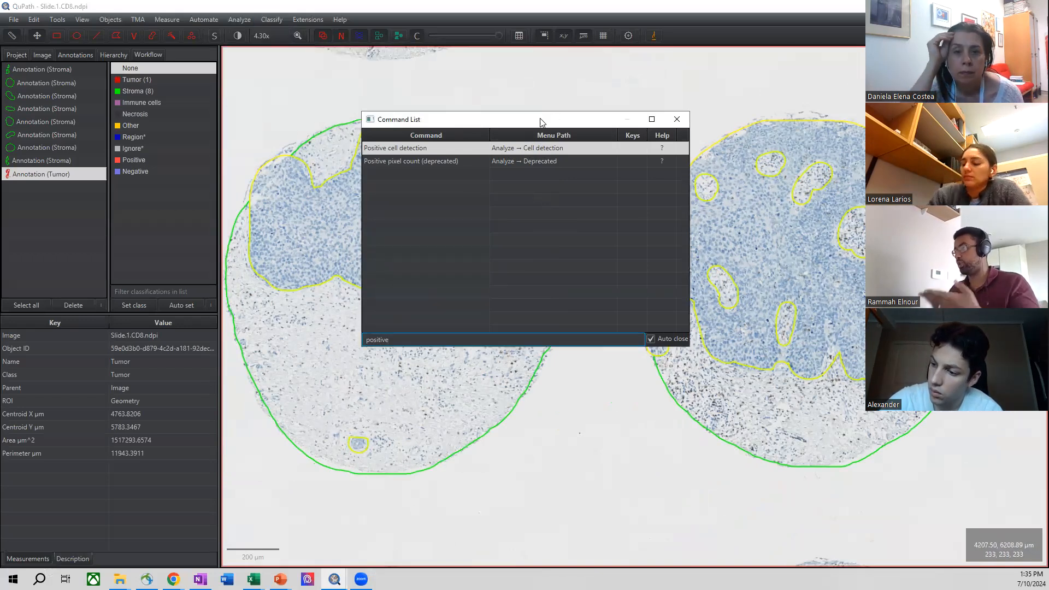
pyautogui.doubleClick(419, 147)
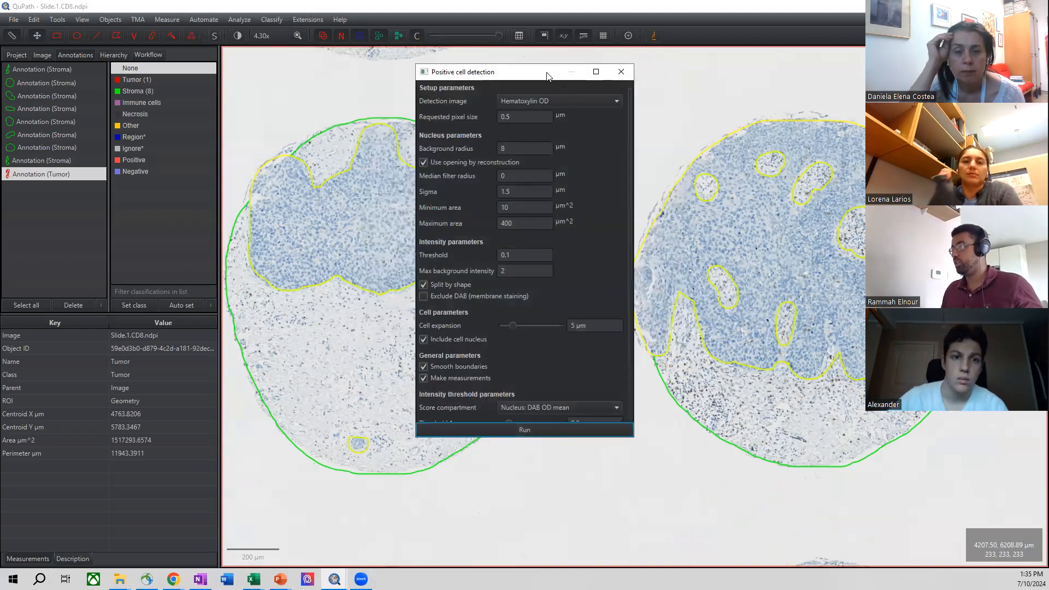
pyautogui.moveTo(548, 75); pyautogui.dragTo(423, 82)
pyautogui.scroll(-3, 459, 200)
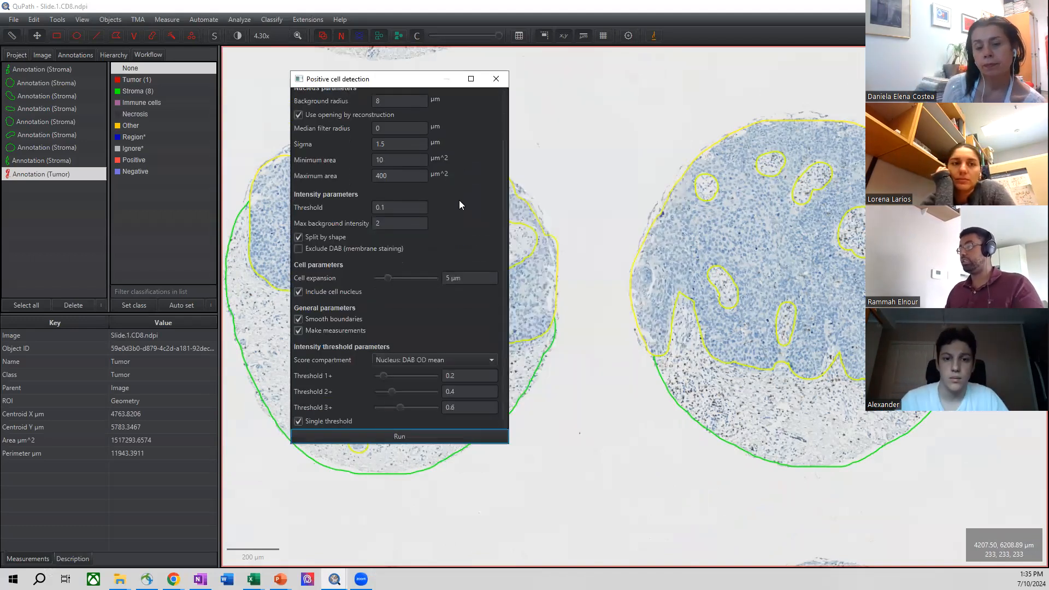
pyautogui.scroll(3, 458, 203)
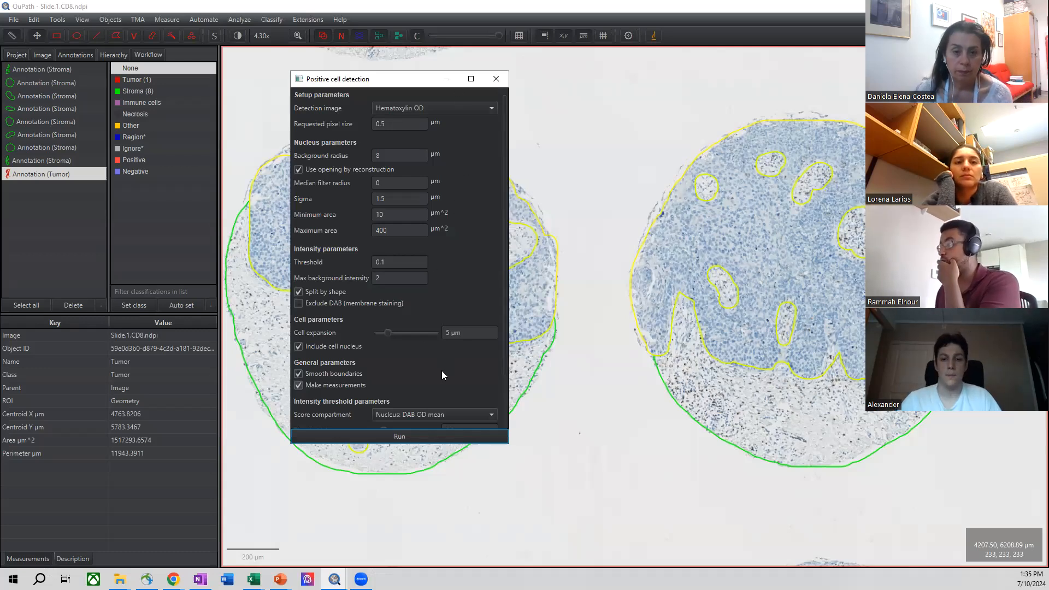
pyautogui.click(436, 436)
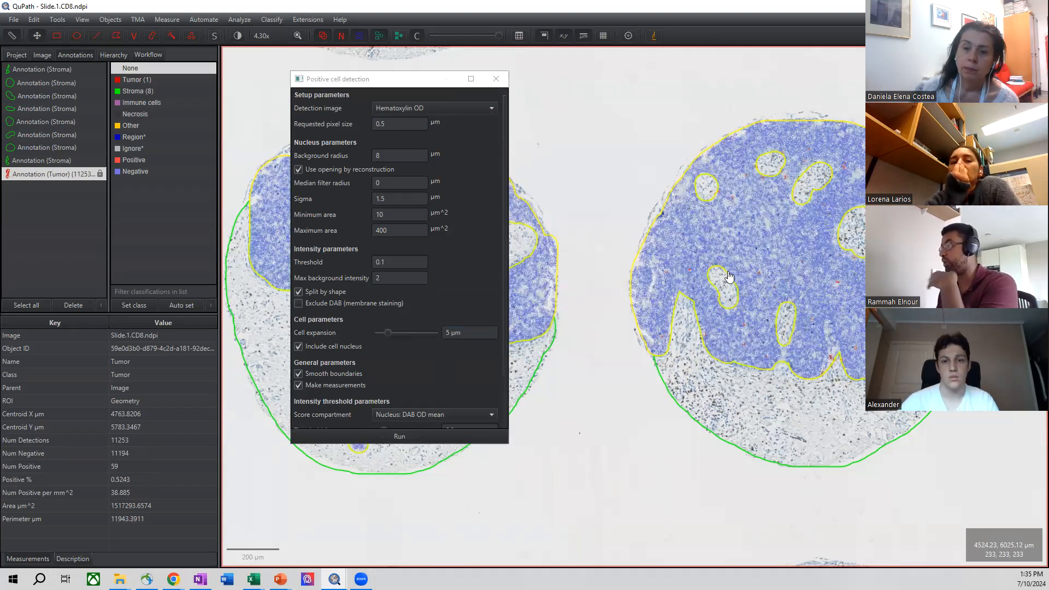
# Run positive cell detection on the merged Stroma annotation with the same parameters and check a small unmerged Stroma annotation.
pyautogui.click(799, 435)
pyautogui.click(432, 436)
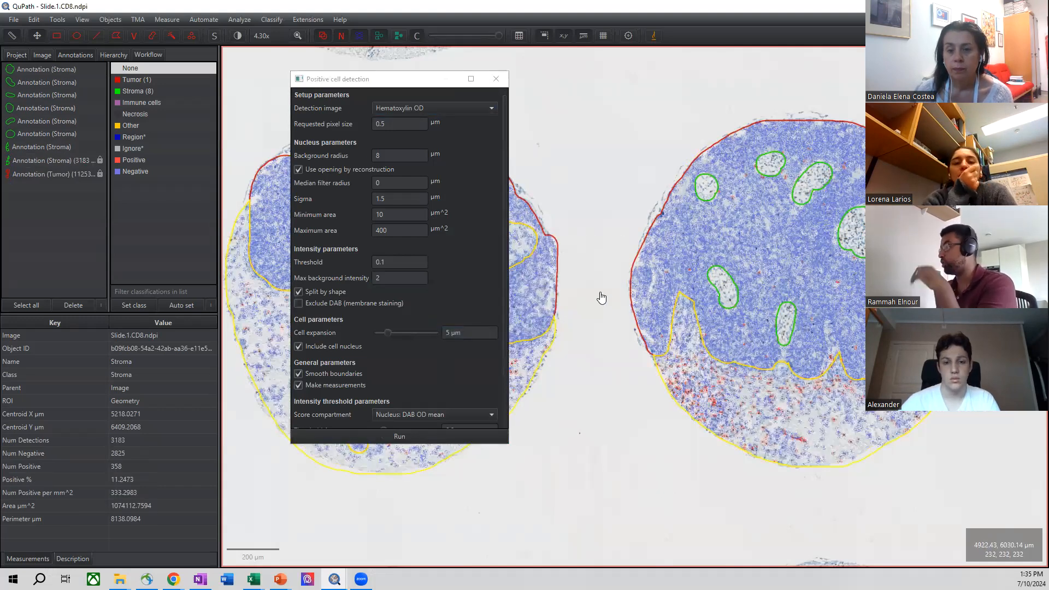
pyautogui.click(766, 178)
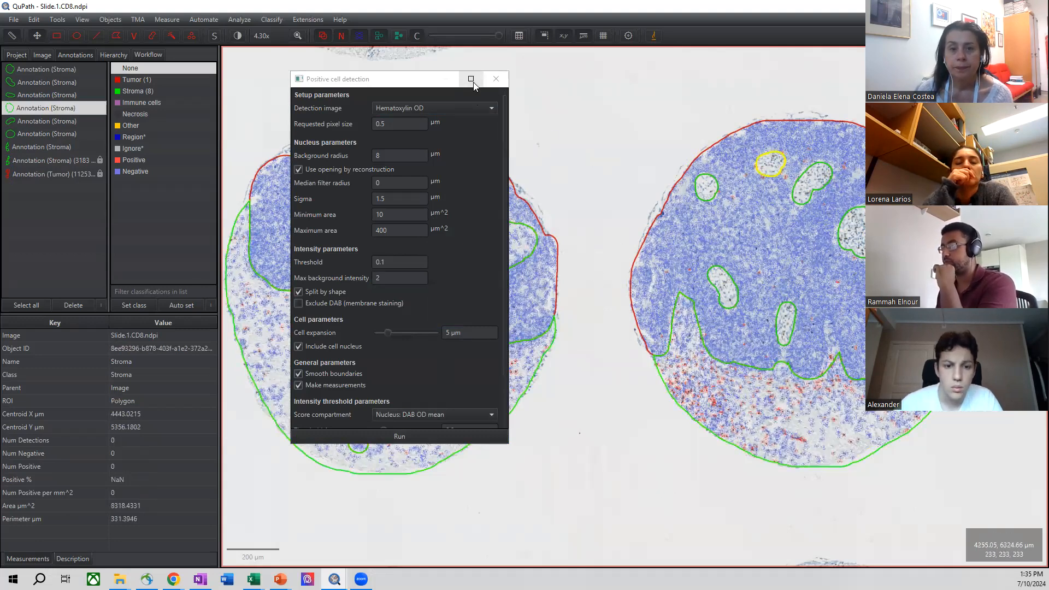
# Deselect the annotation, examine the detected cells up close and check the Detection image options for positive cell detection.
pyautogui.moveTo(410, 80); pyautogui.dragTo(402, 72)
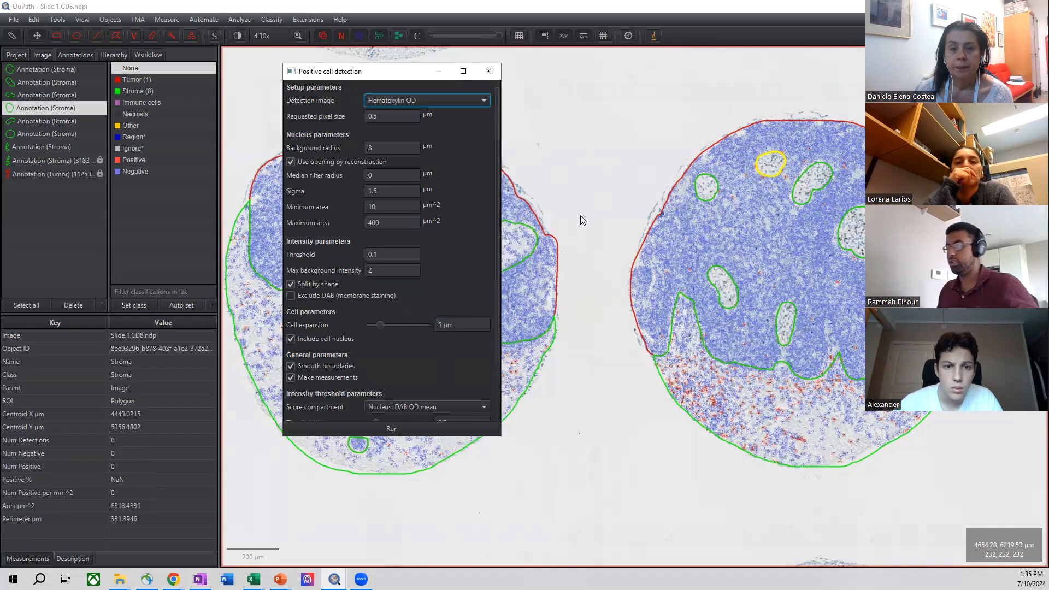
pyautogui.click(580, 215)
pyautogui.scroll(5, 747, 148)
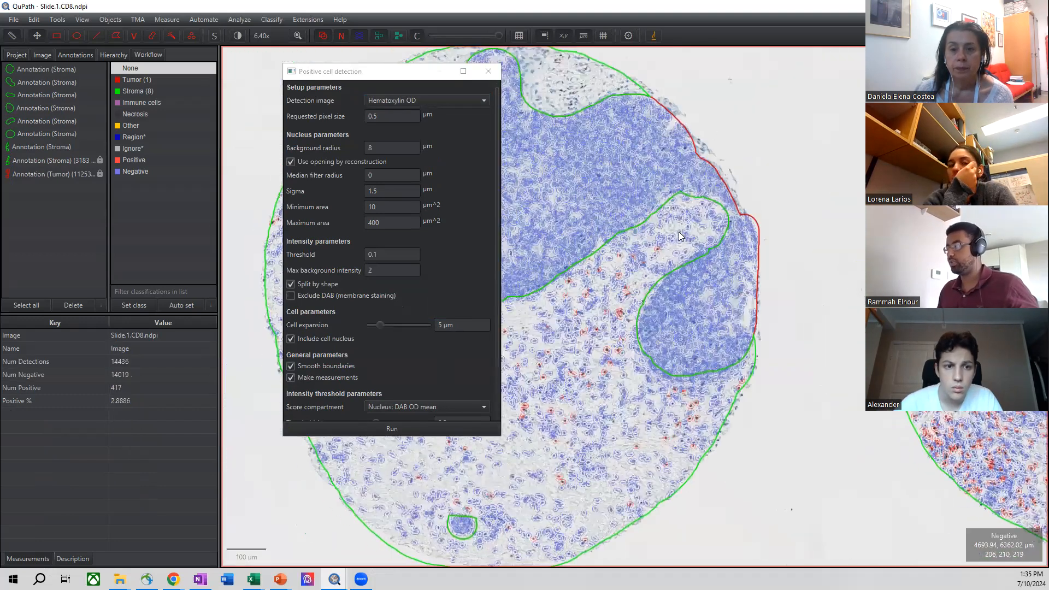
pyautogui.scroll(3, 798, 153)
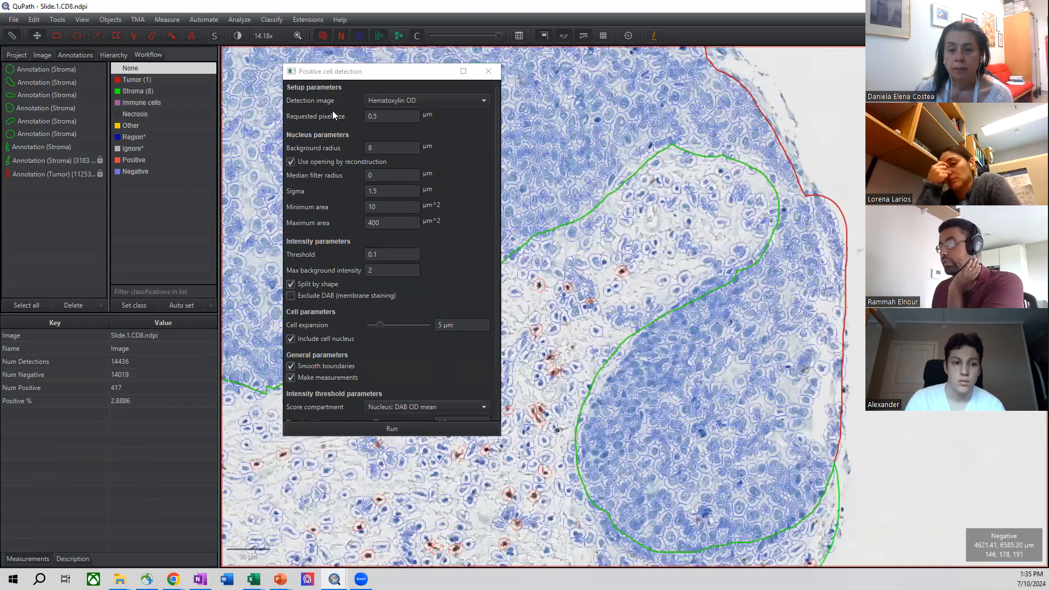
pyautogui.click(394, 101)
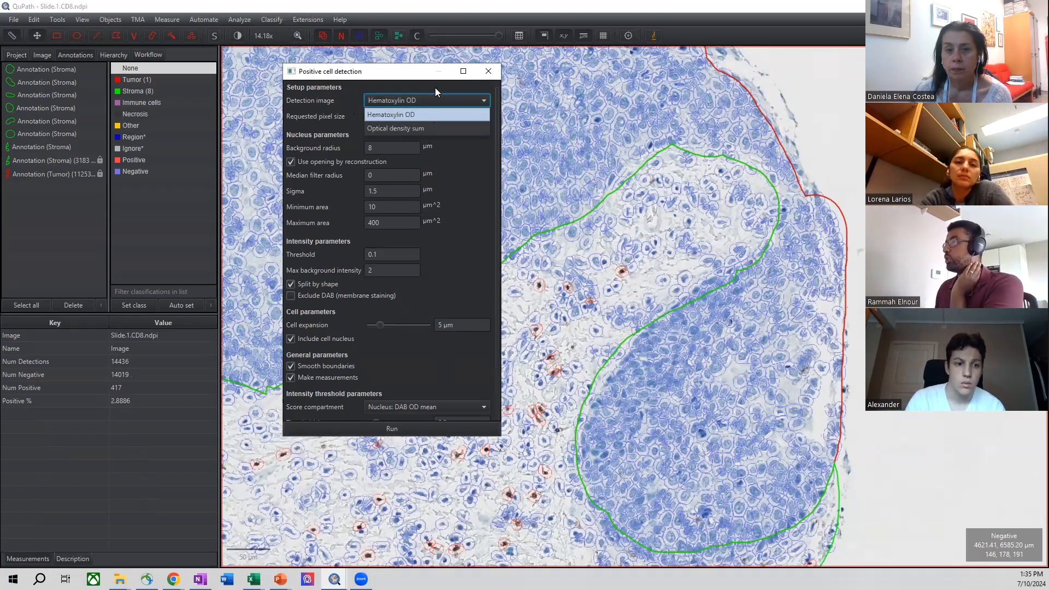
pyautogui.click(401, 96)
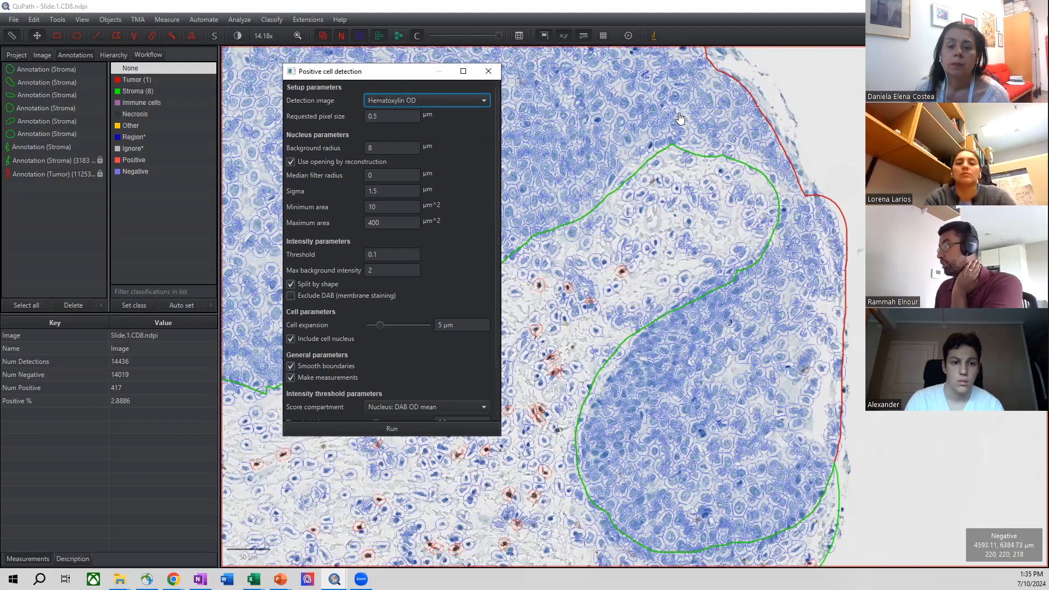
pyautogui.click(426, 98)
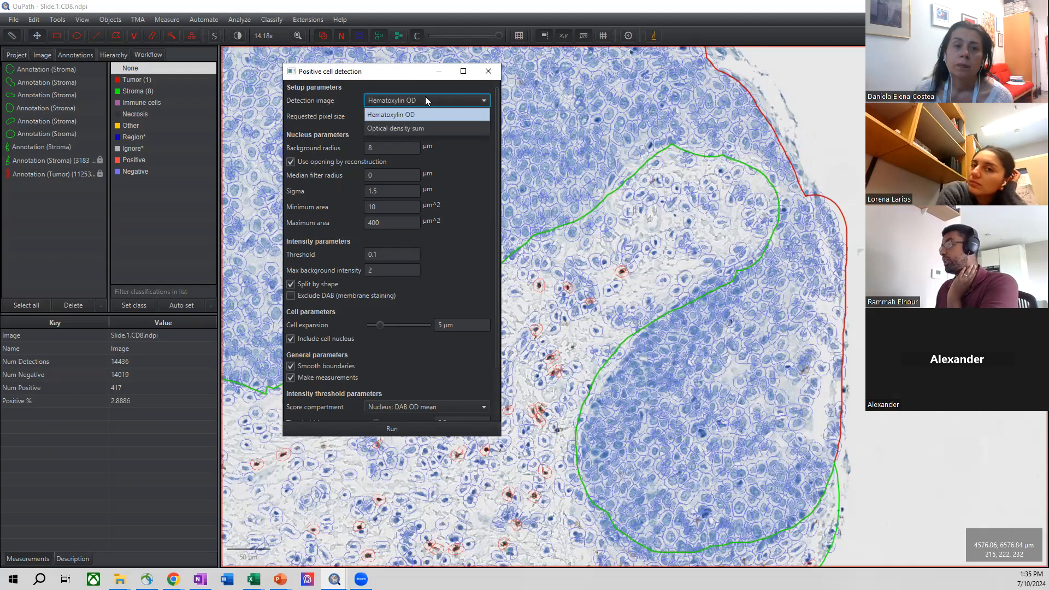
pyautogui.click(429, 98)
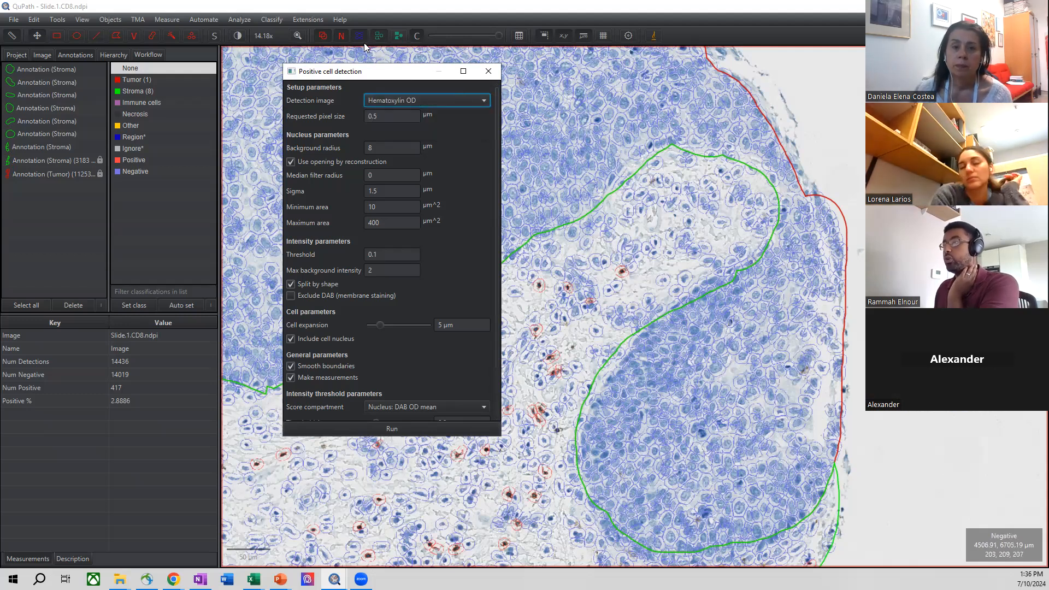
# Display only the Hematoxylin channel to inspect the nuclei up close, and restore the Original colour display.
pyautogui.click(238, 36)
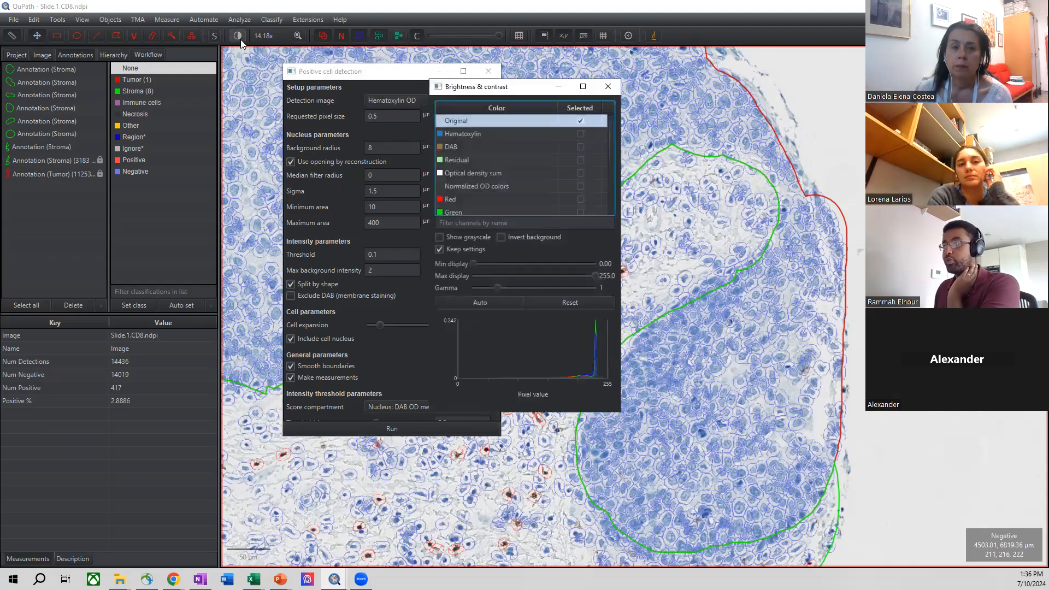
pyautogui.click(573, 133)
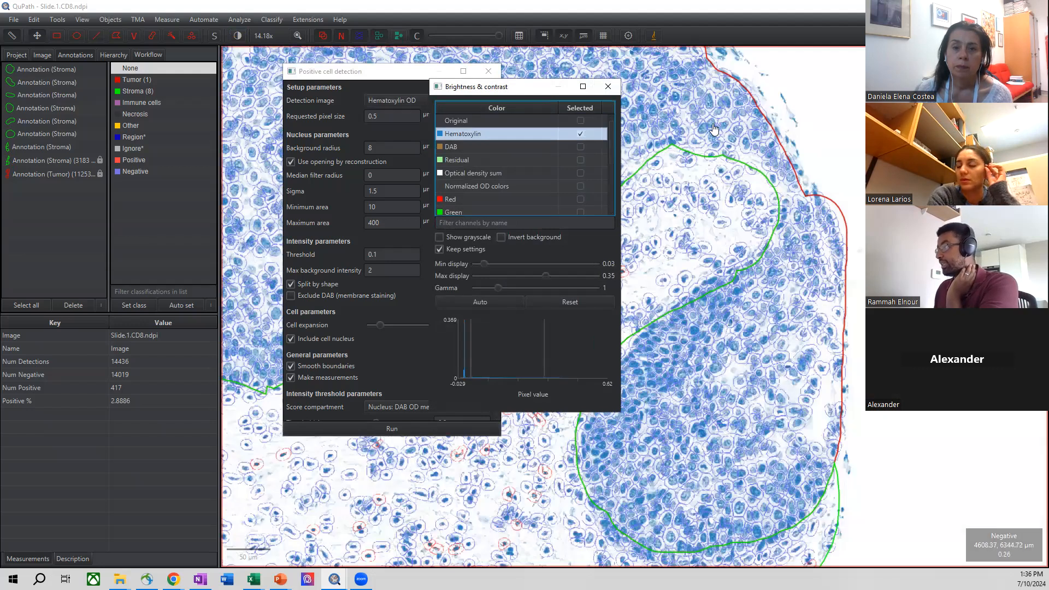
pyautogui.scroll(4, 707, 128)
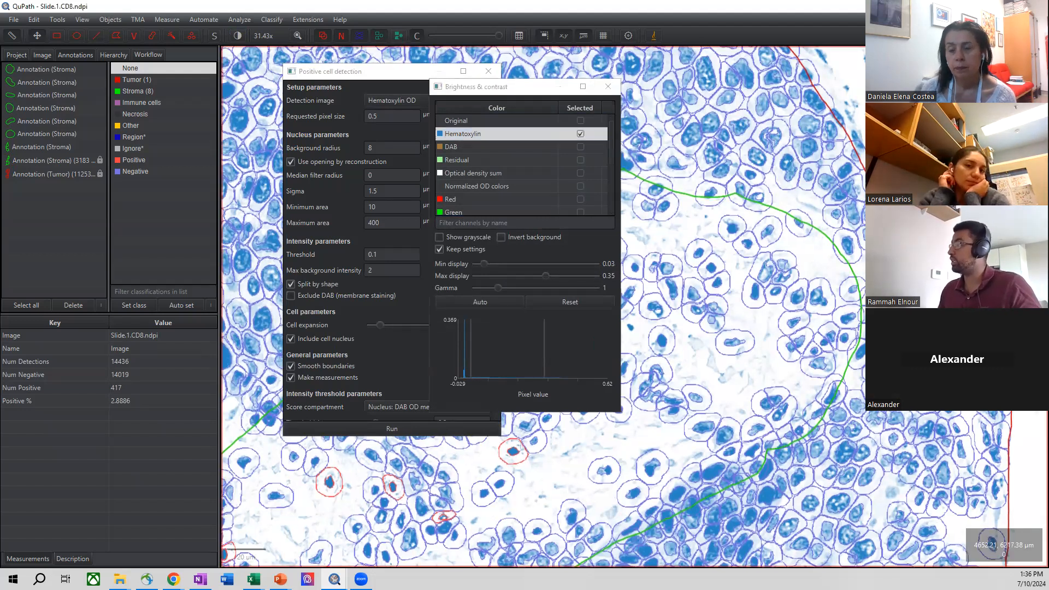
pyautogui.scroll(3, 723, 234)
pyautogui.scroll(2, 724, 234)
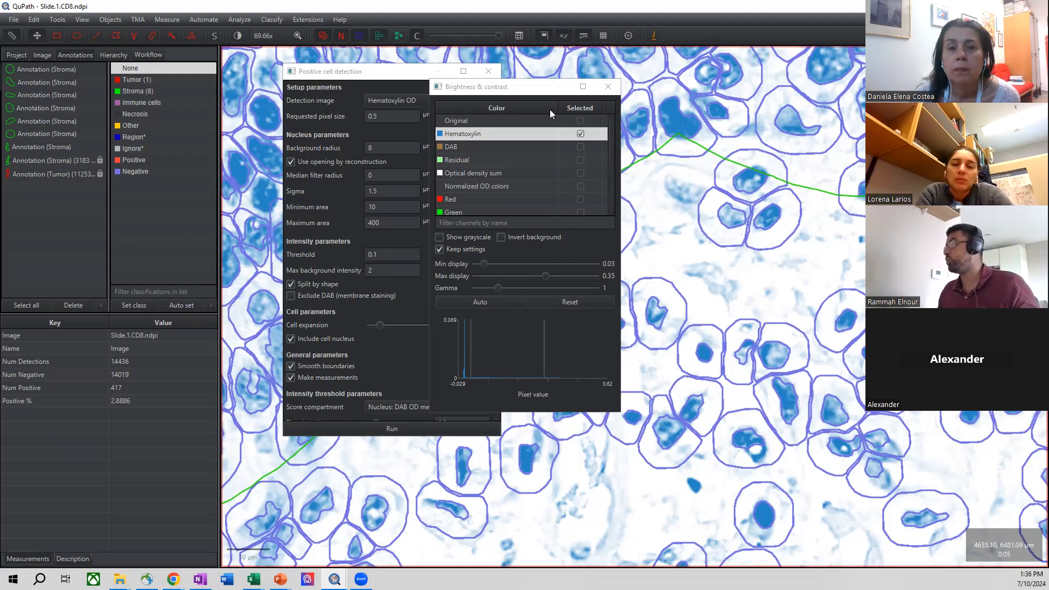
pyautogui.click(580, 121)
pyautogui.click(608, 87)
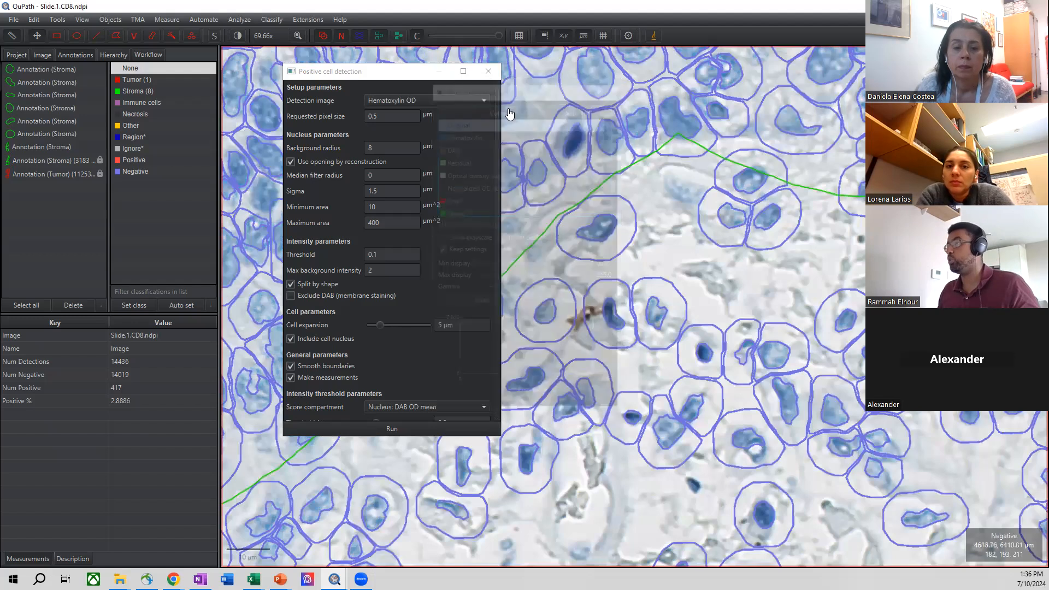
# Run positive cell detection on the merged Tumor annotation with Optical density sum as the detection image.
pyautogui.click(434, 102)
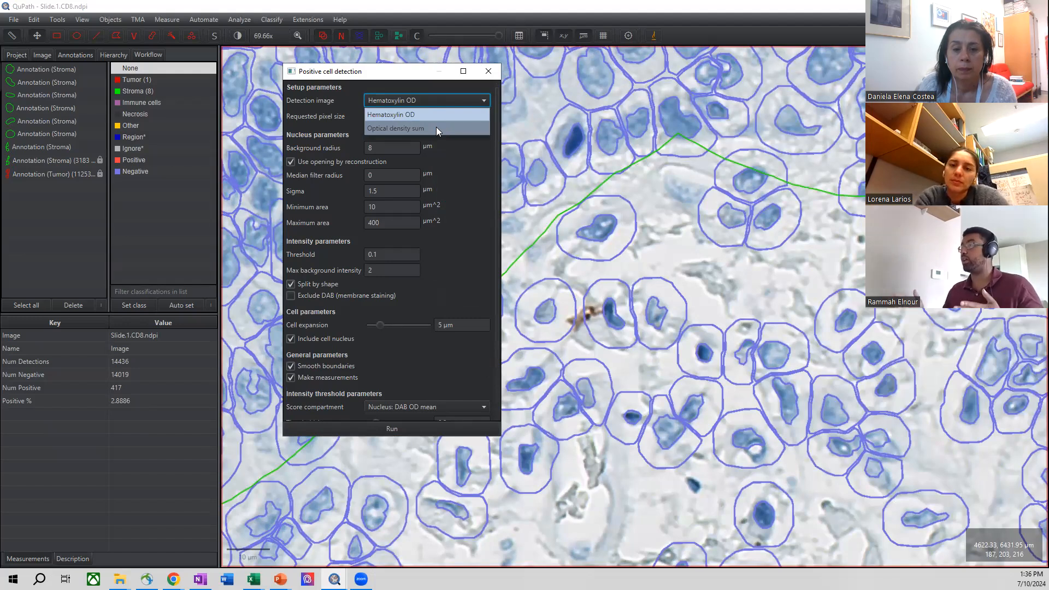
pyautogui.click(436, 126)
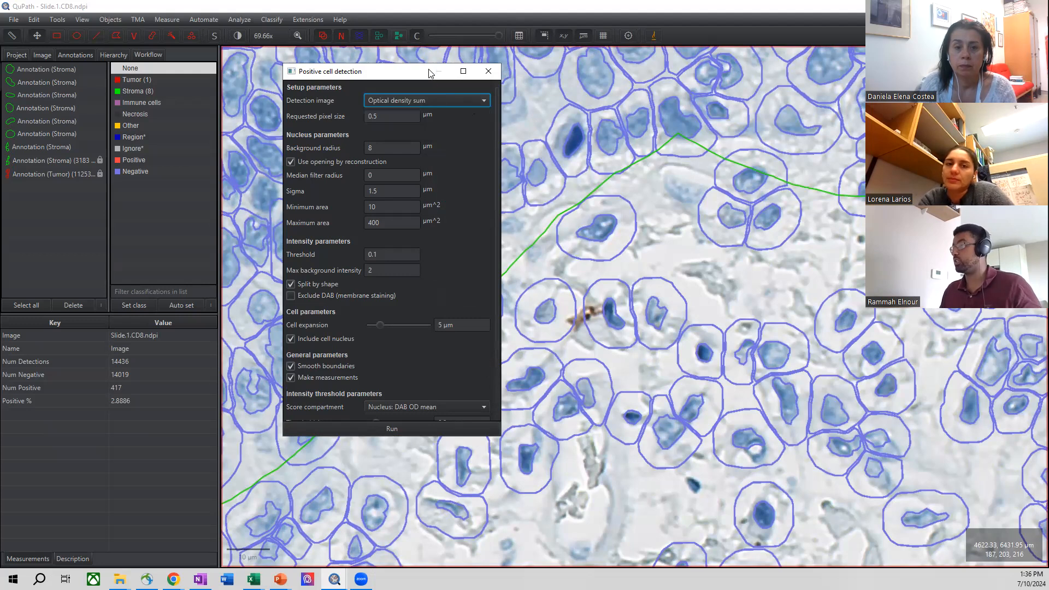
pyautogui.scroll(-2, 732, 249)
pyautogui.scroll(-2, 731, 249)
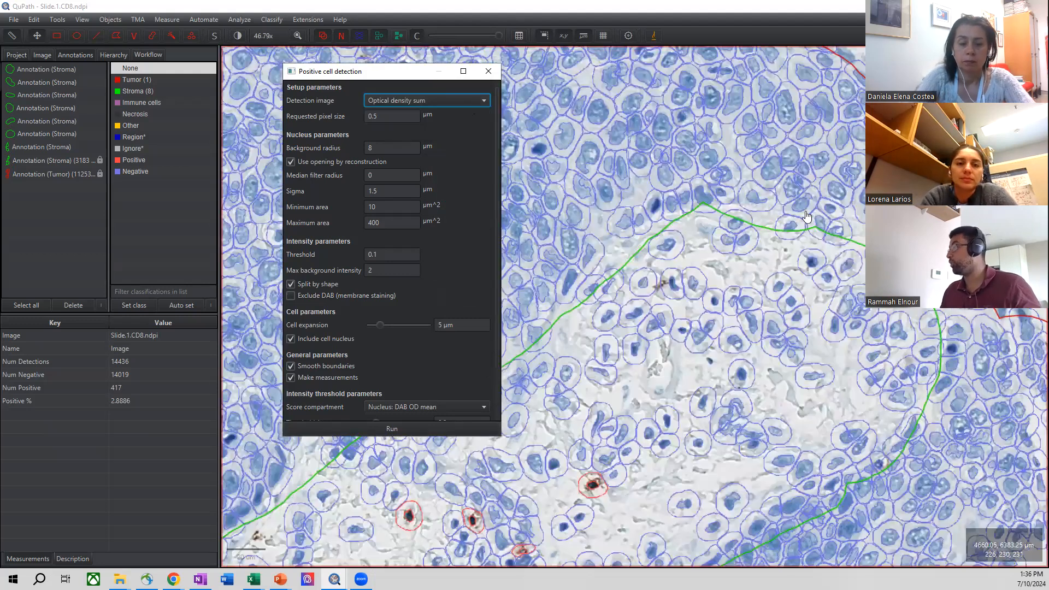
pyautogui.doubleClick(857, 233)
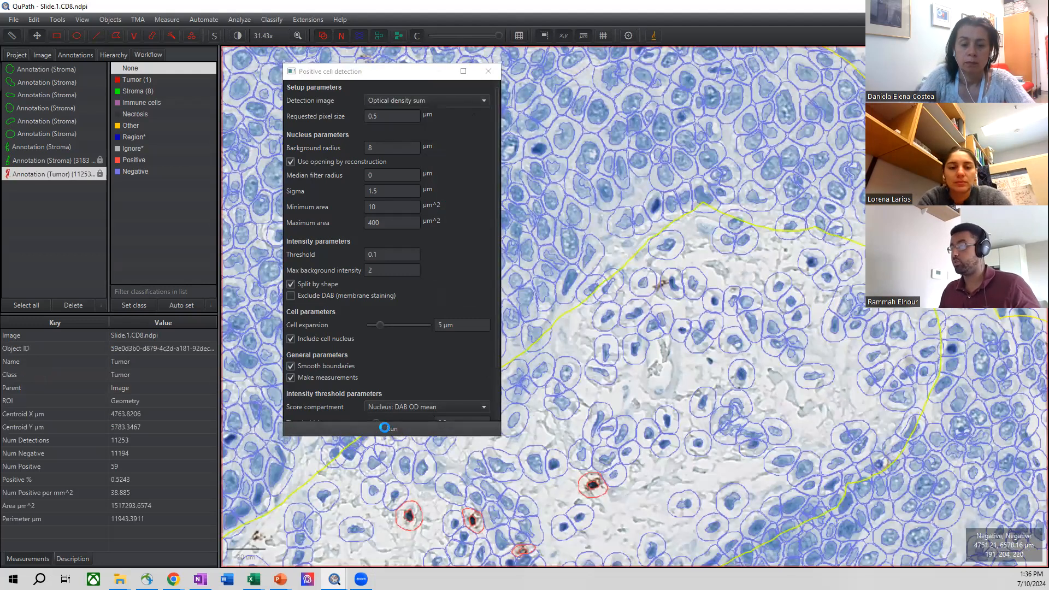
pyautogui.click(384, 429)
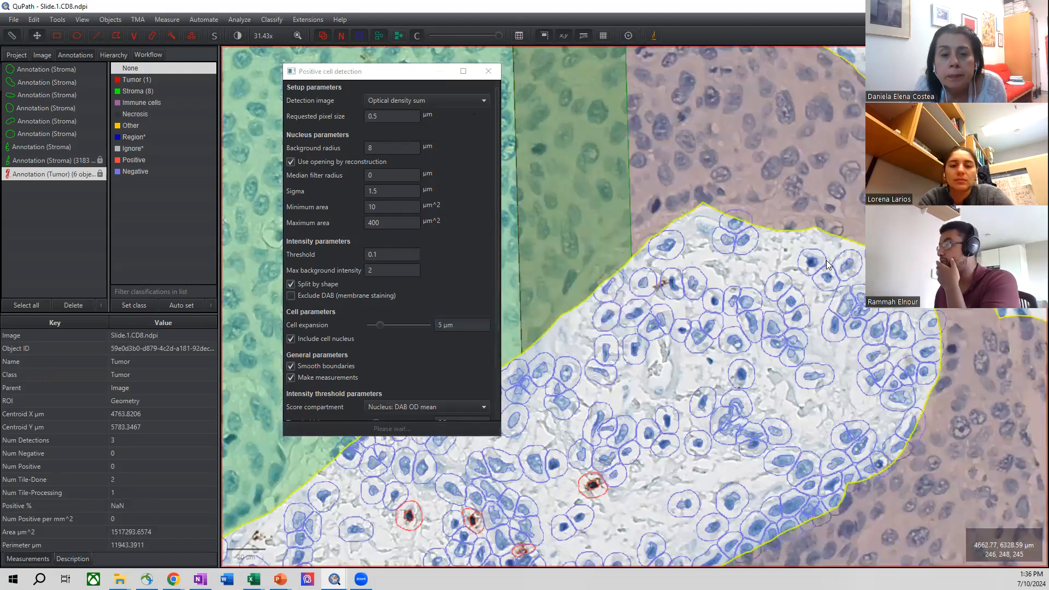
pyautogui.scroll(-1, 725, 203)
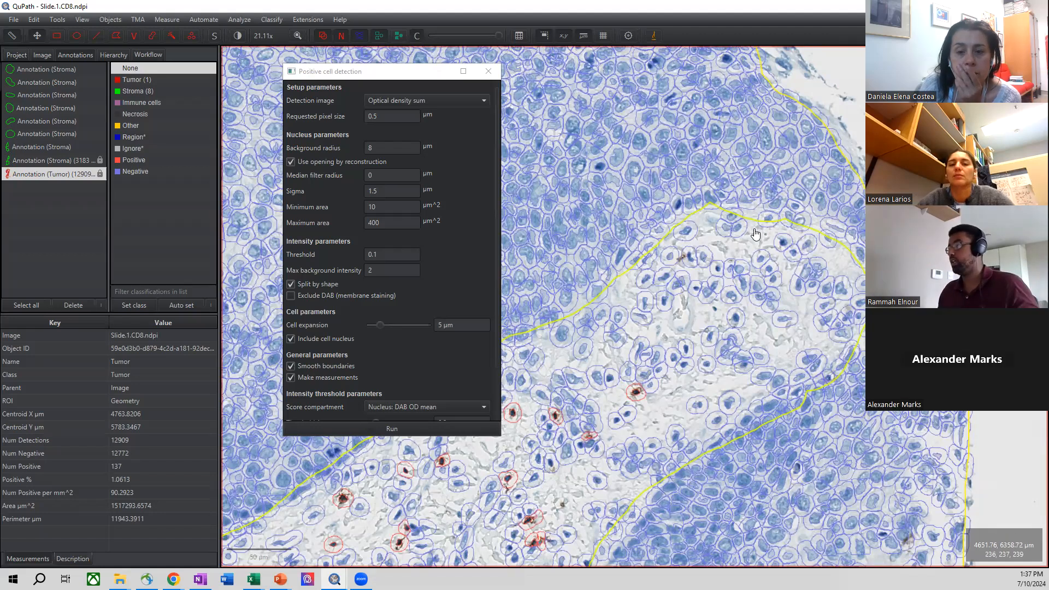
# Review the colour channels listed in Brightness & contrast and close the dialog without changes.
pyautogui.click(238, 36)
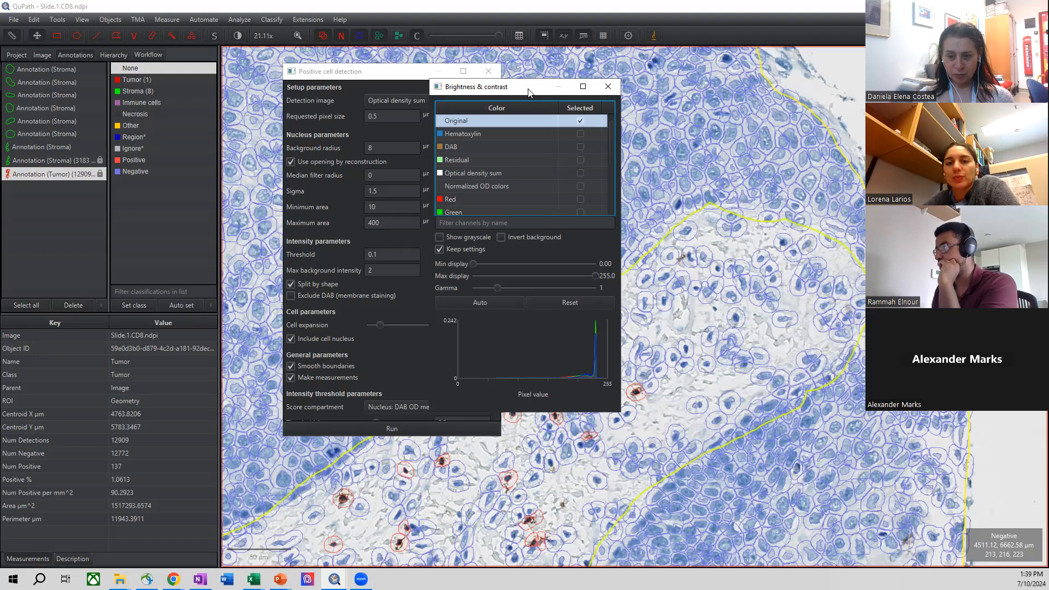
pyautogui.moveTo(528, 91); pyautogui.dragTo(438, 160)
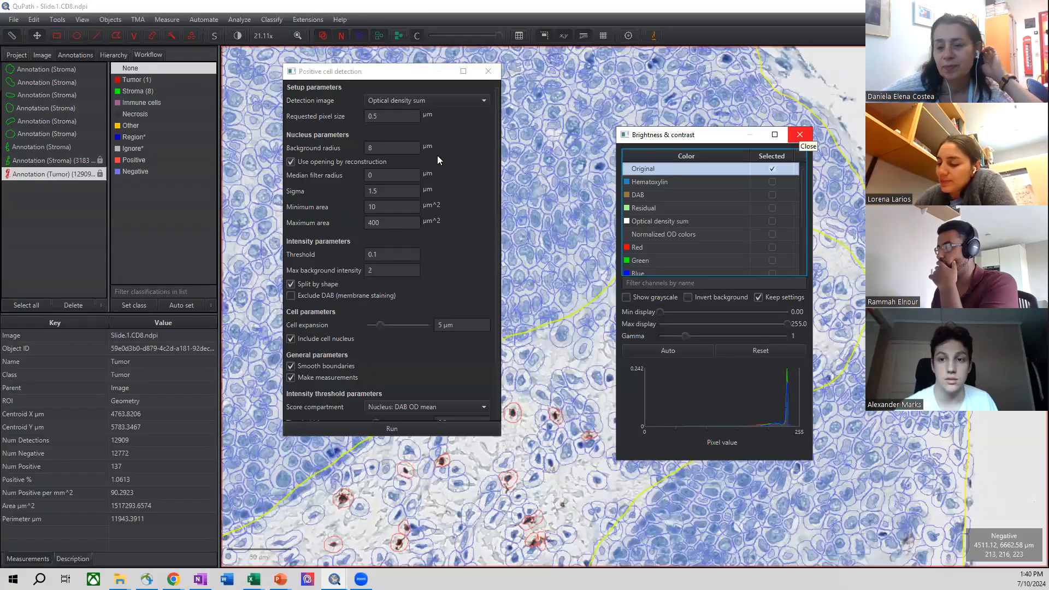
pyautogui.click(801, 136)
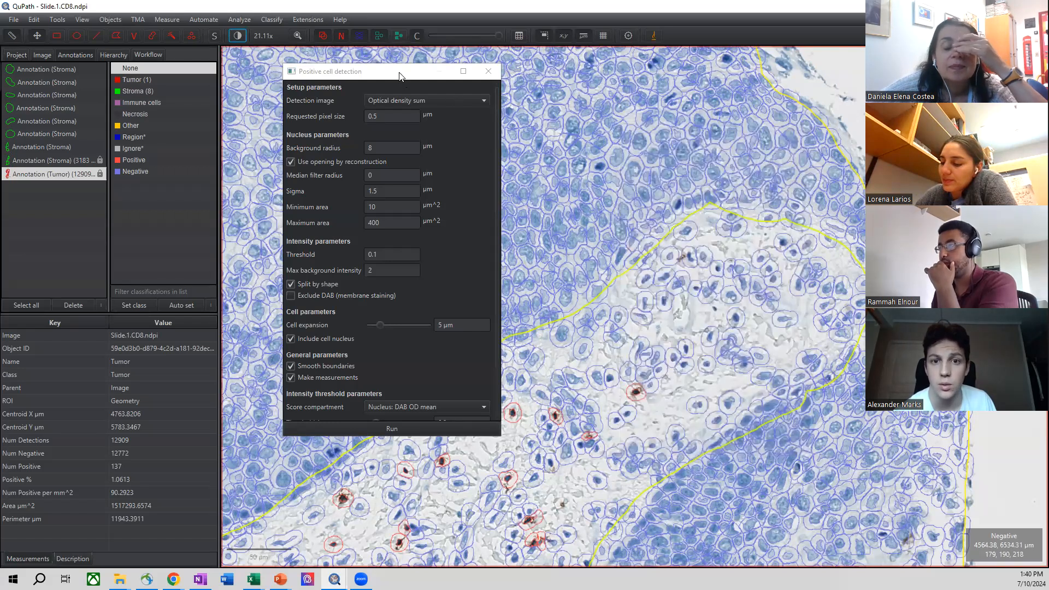
# Set the detection image to Hematoxylin OD and close the Positive cell detection dialog without running it.
pyautogui.moveTo(399, 75); pyautogui.dragTo(451, 83)
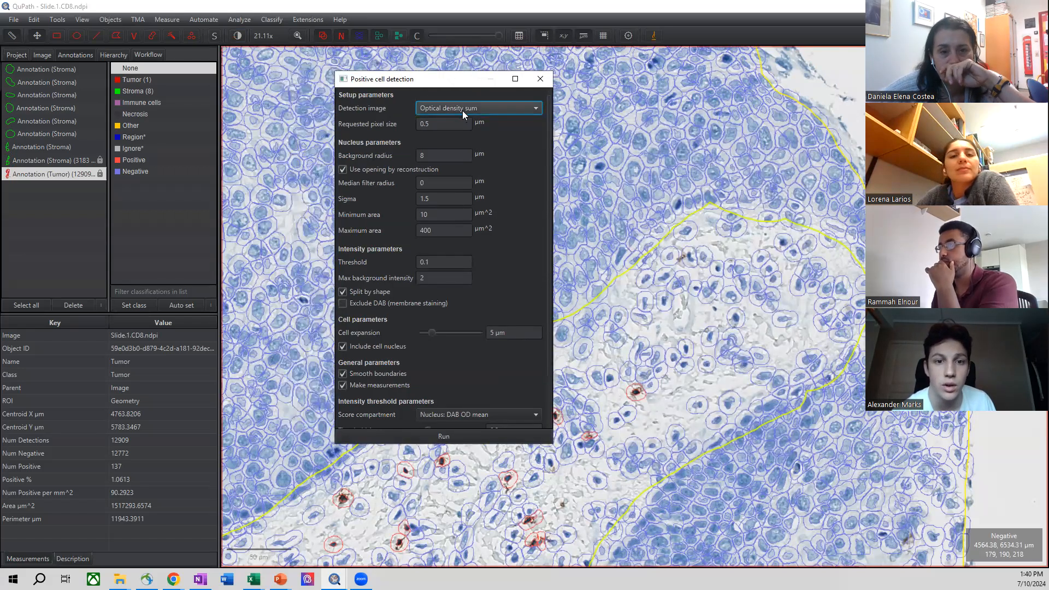
pyautogui.click(462, 110)
pyautogui.click(486, 123)
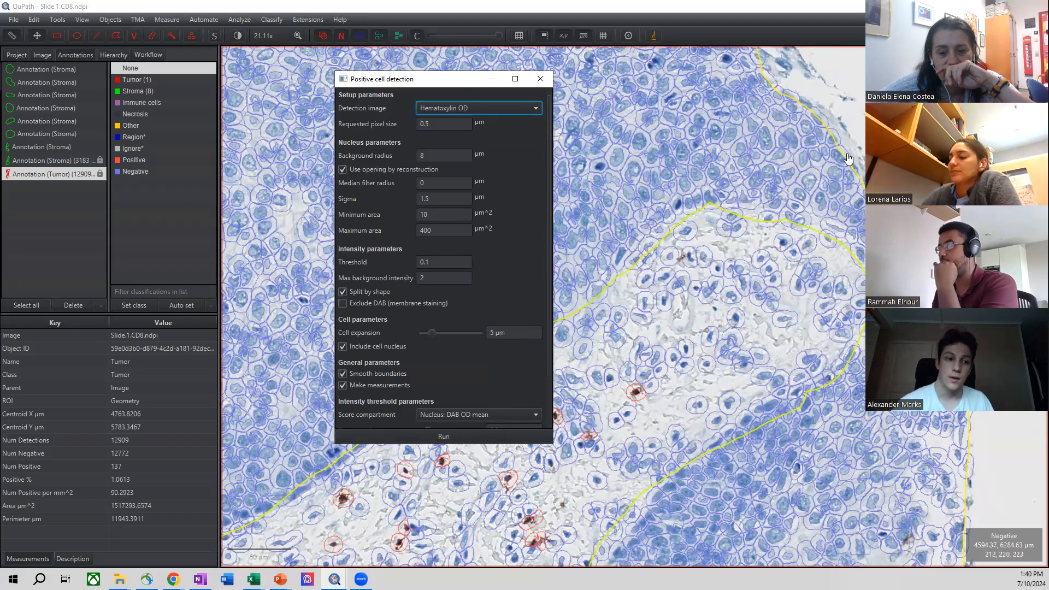
pyautogui.moveTo(858, 155); pyautogui.dragTo(847, 168)
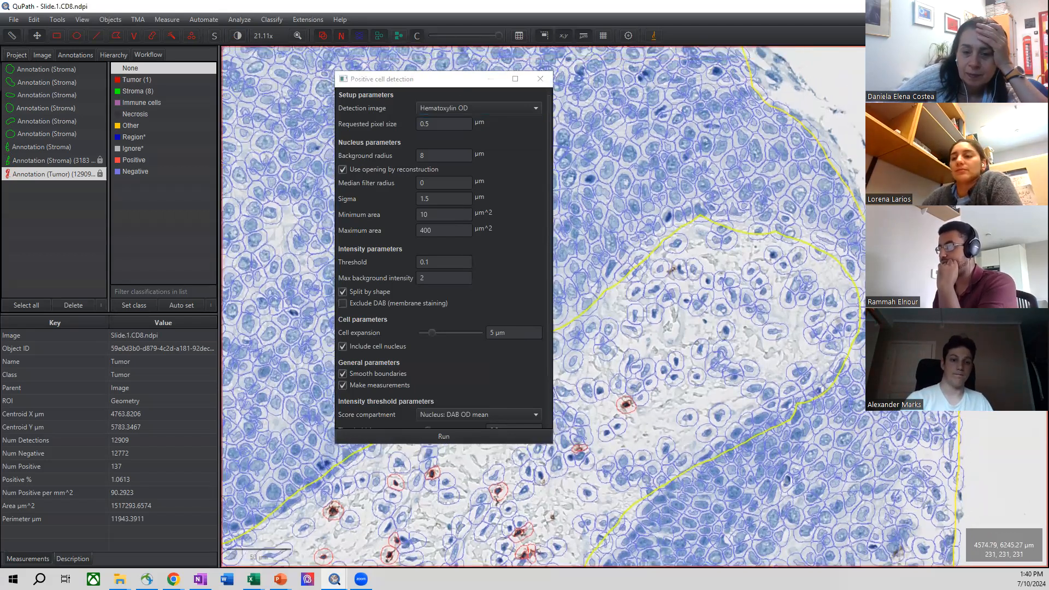
pyautogui.click(437, 80)
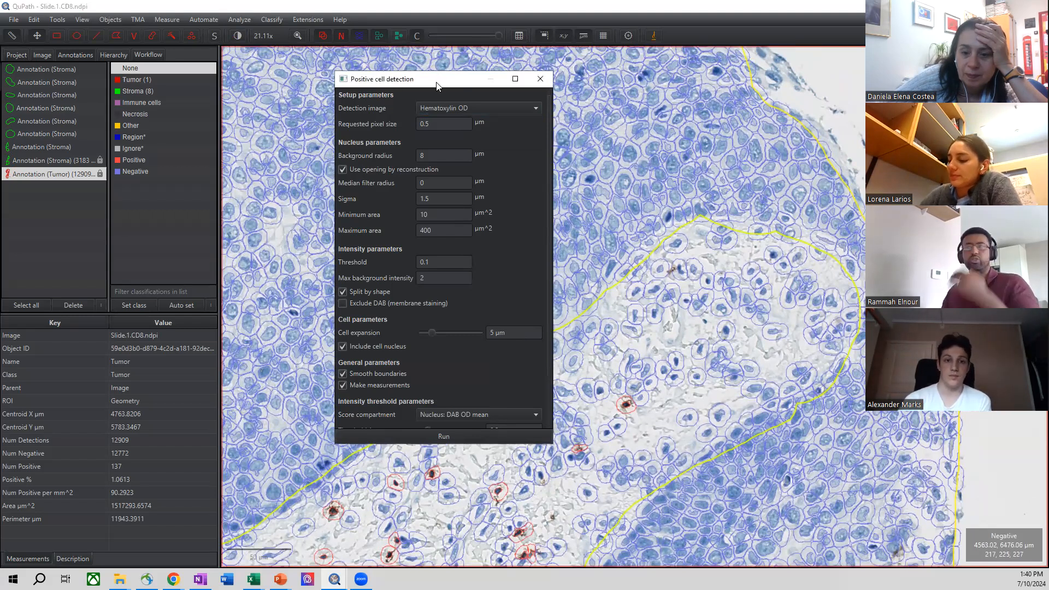
pyautogui.moveTo(437, 84); pyautogui.dragTo(354, 65)
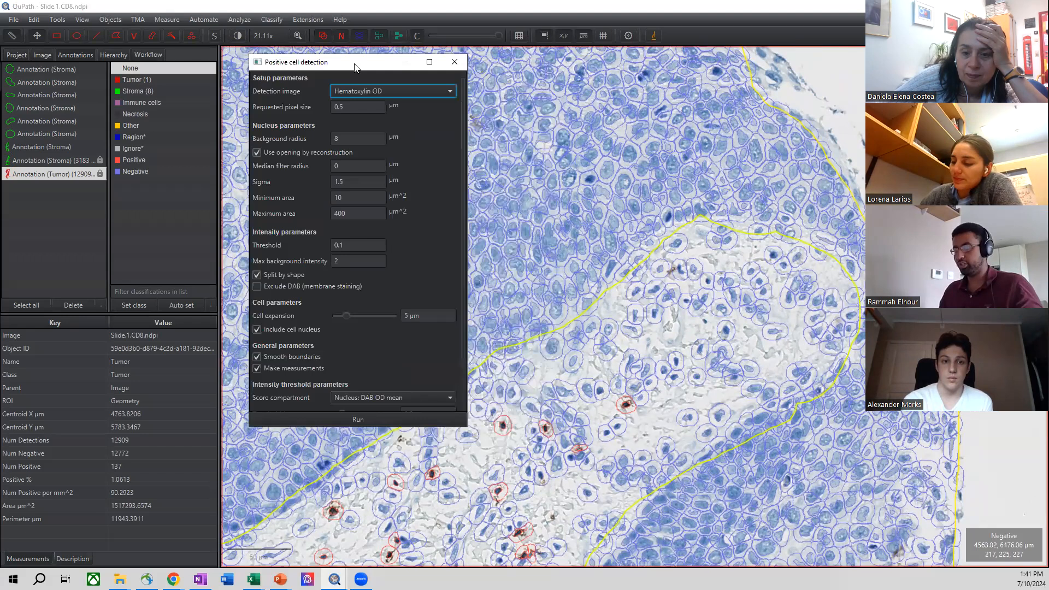
pyautogui.click(445, 64)
# Search the commands for "cell dete" and open Positive cell detection with Hematoxylin OD as the detection image.
pyautogui.hotkey('ctrl', 'l')
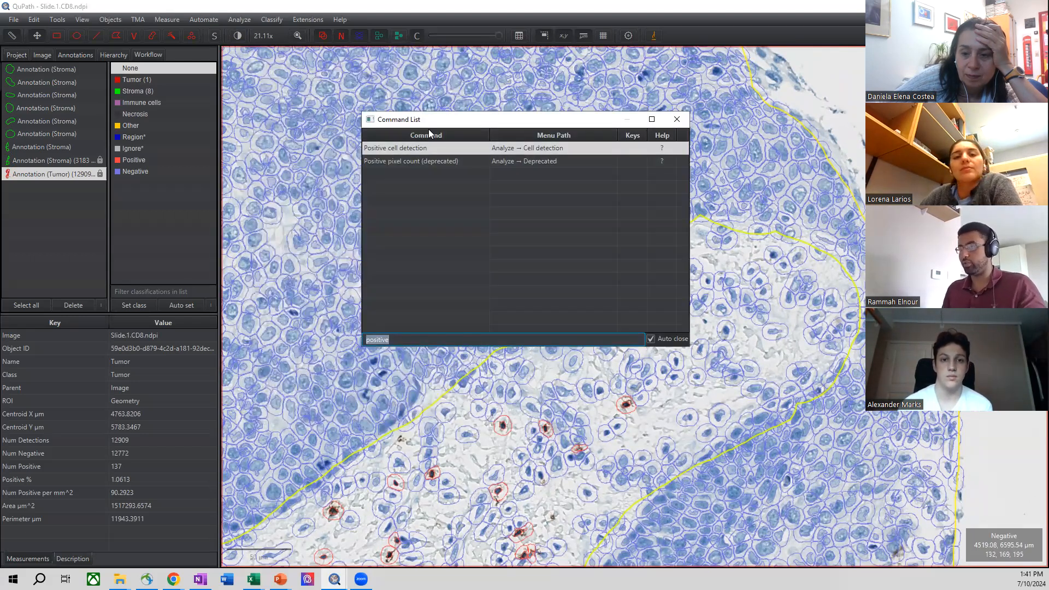
pyautogui.write('posit')
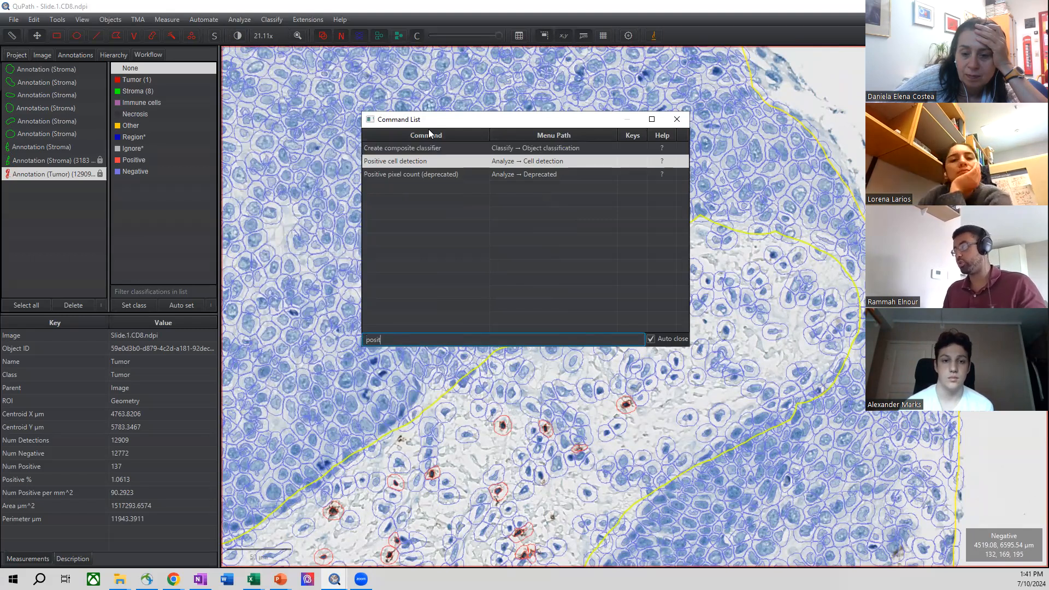
pyautogui.press('BackSpace')
pyautogui.press('BackSpace')
pyautogui.press('BackSpace')
pyautogui.press('BackSpace')
pyautogui.press('BackSpace')
pyautogui.write('cell dete')
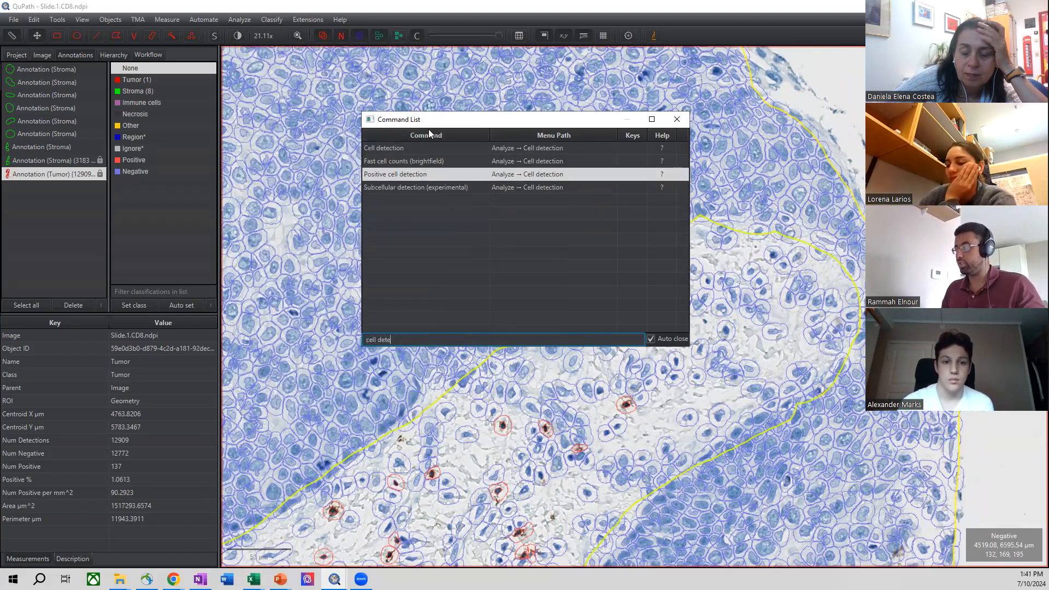
pyautogui.press('Return')
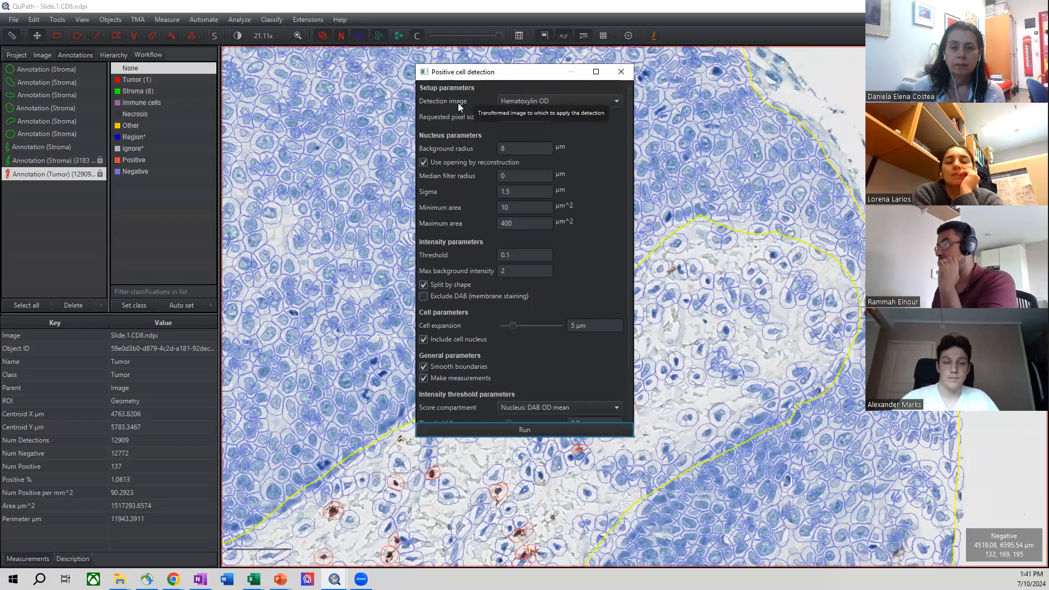
pyautogui.click(525, 103)
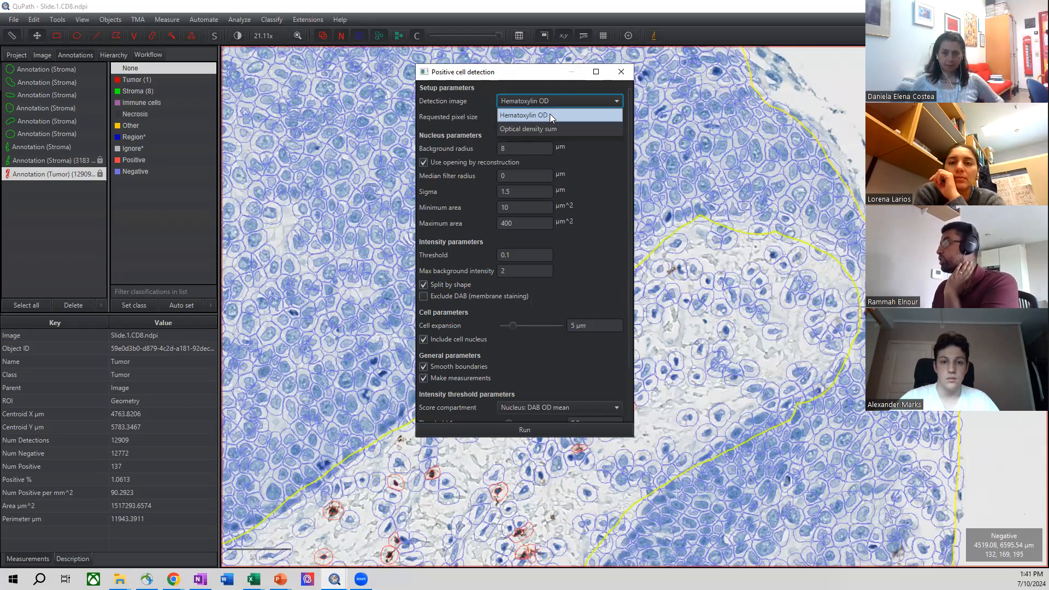
pyautogui.click(550, 114)
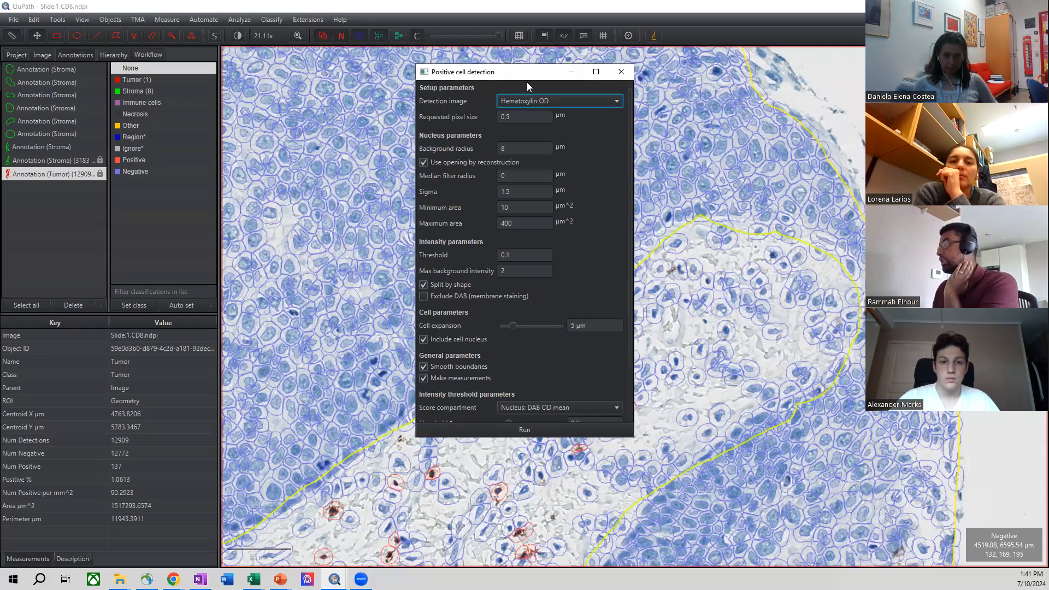
# Display the Hematoxylin channel through Brightness & contrast, moving its dialog and the Positive cell detection dialog away from the central cells.
pyautogui.moveTo(526, 82); pyautogui.dragTo(844, 123)
pyautogui.scroll(2, 511, 204)
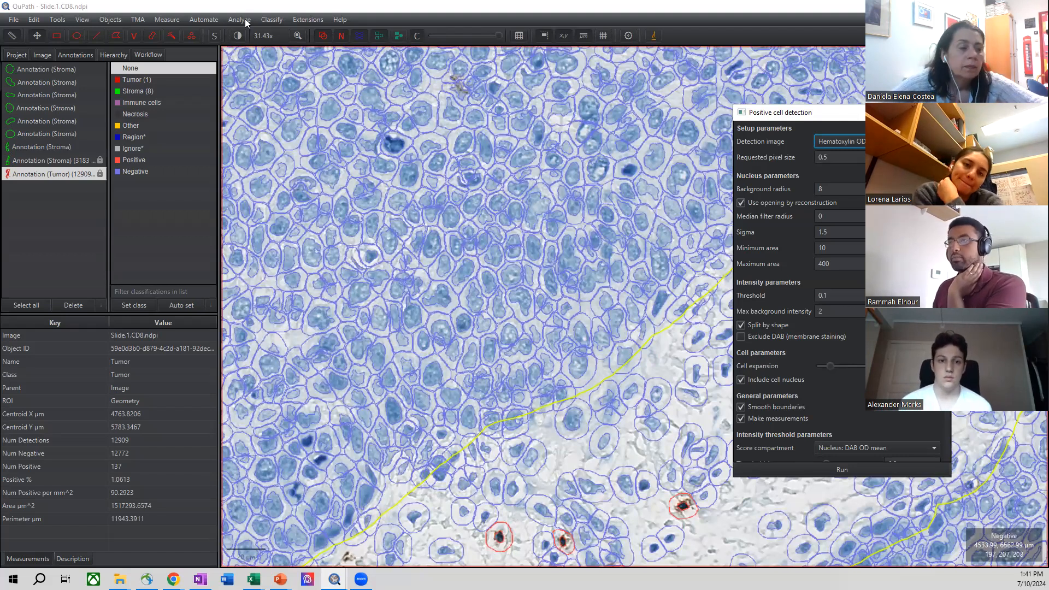
pyautogui.click(218, 18)
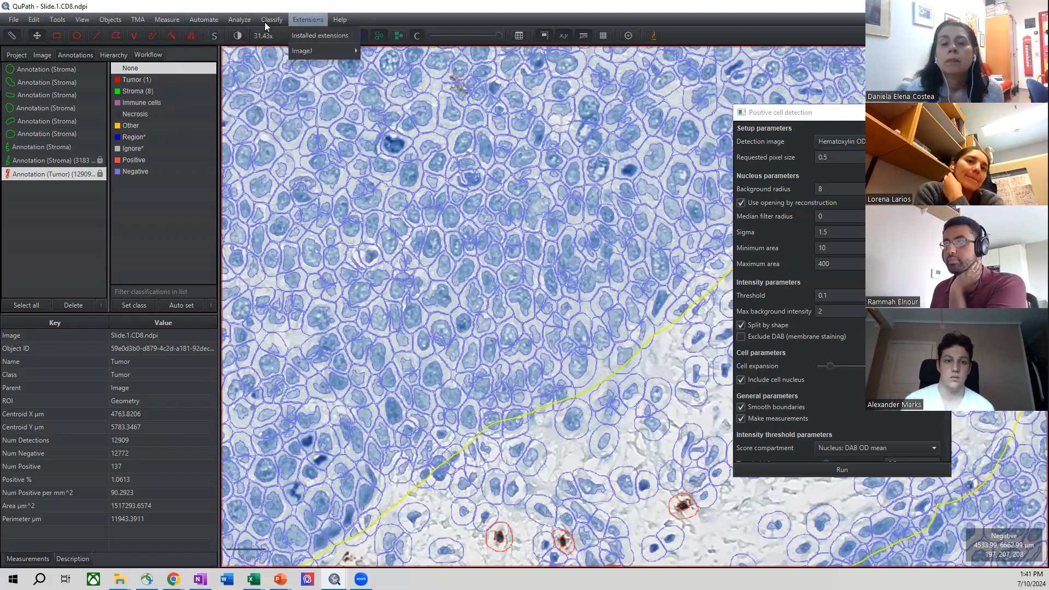
pyautogui.click(237, 37)
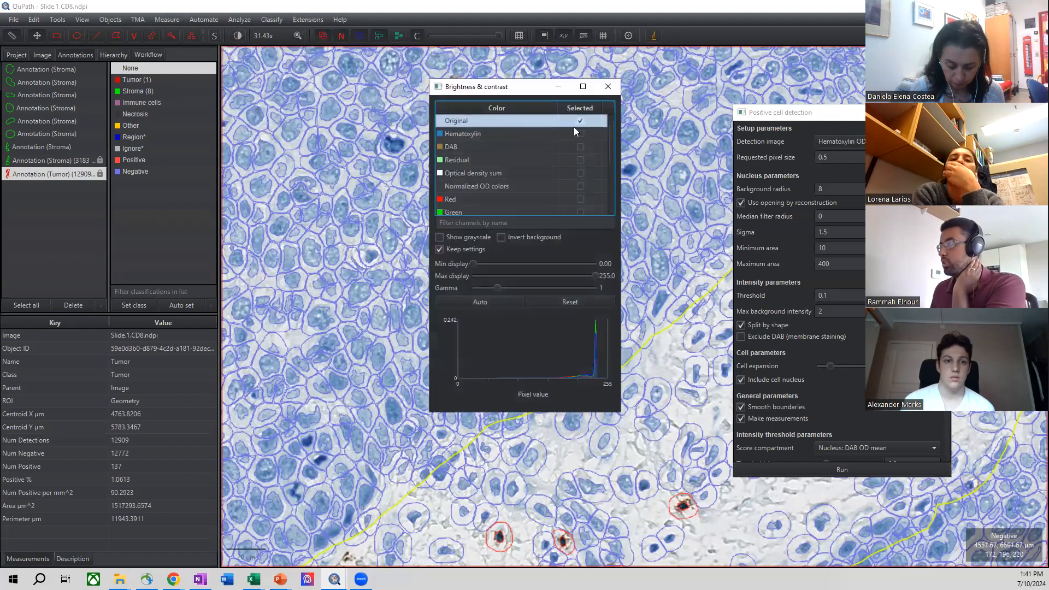
pyautogui.click(579, 133)
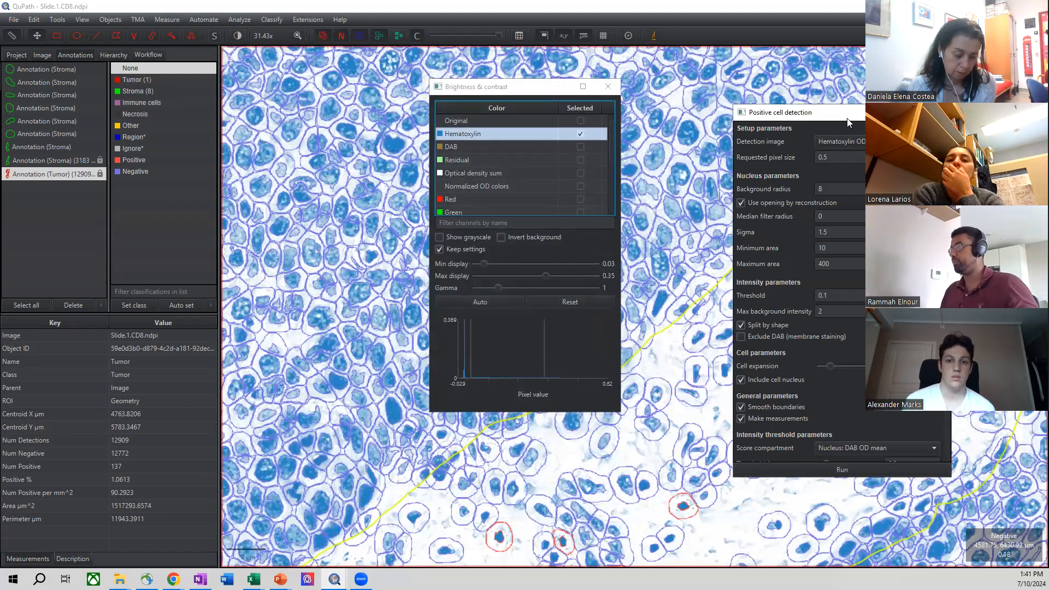
pyautogui.moveTo(525, 94); pyautogui.dragTo(315, 73)
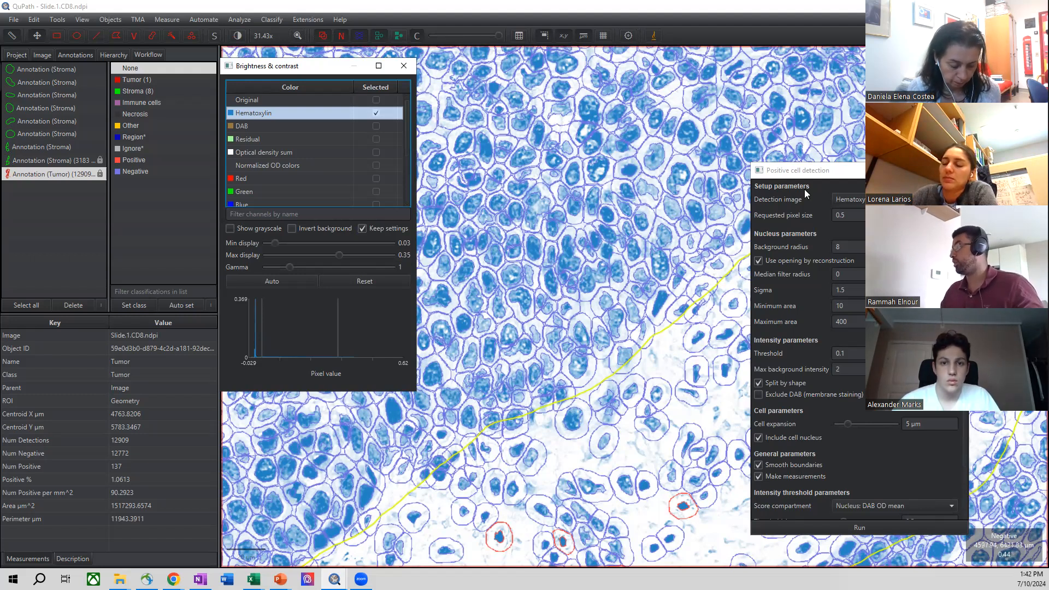
# Run positive cell detection on the Tumor annotation with Optical density sum as the detection image.
pyautogui.click(833, 199)
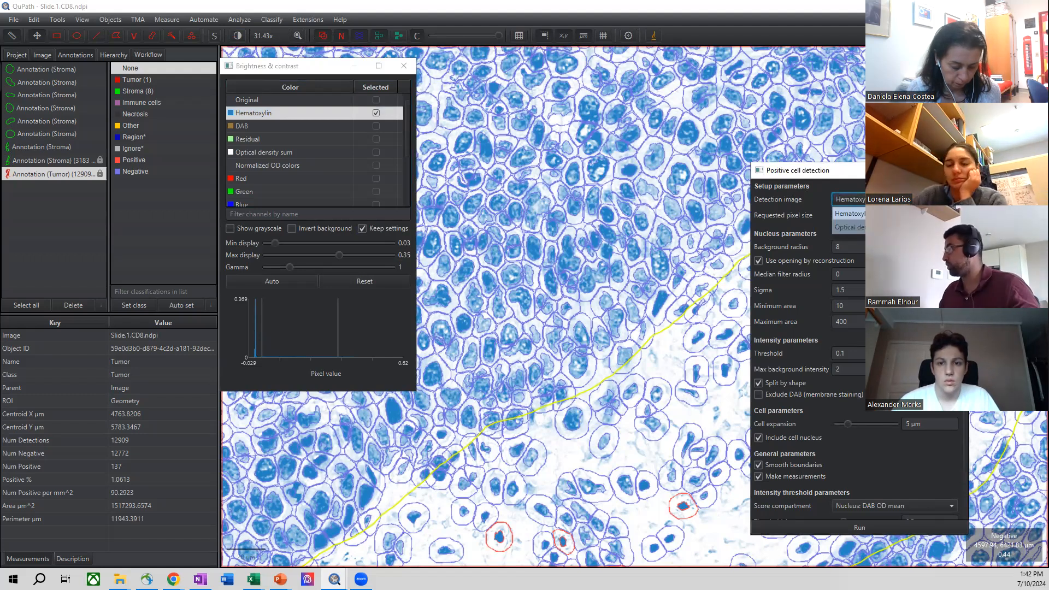
pyautogui.click(848, 227)
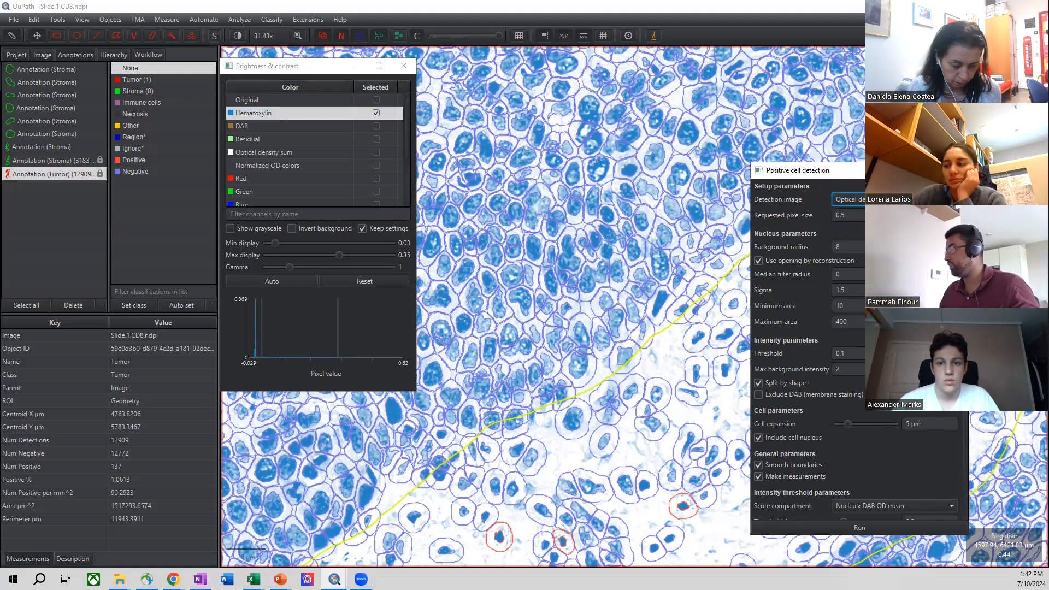
pyautogui.click(838, 529)
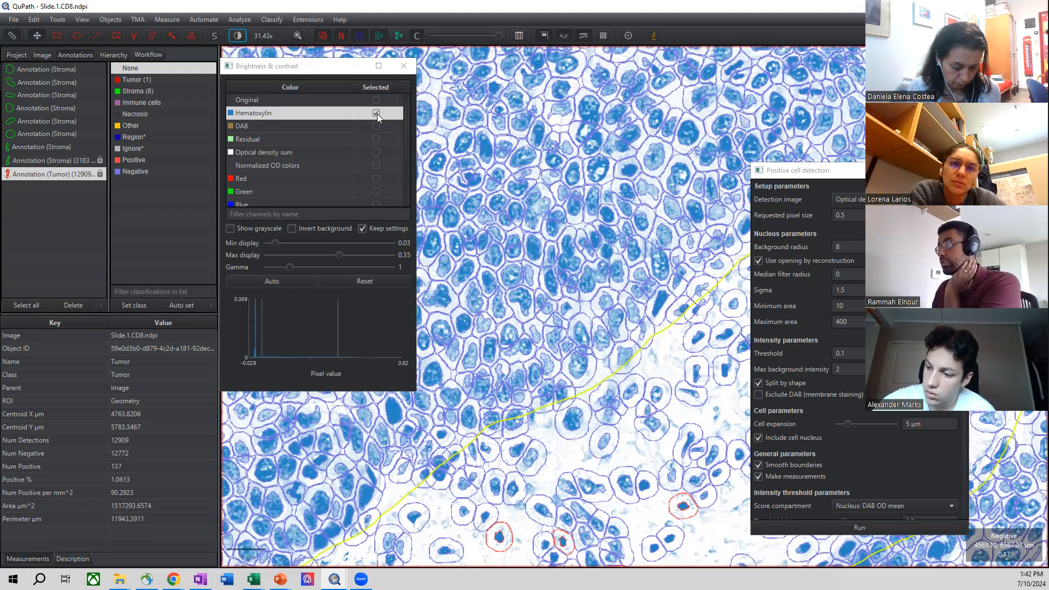
# Compare the Optical density sum and Hematoxylin channels on the slide, and return the display to Original.
pyautogui.click(376, 152)
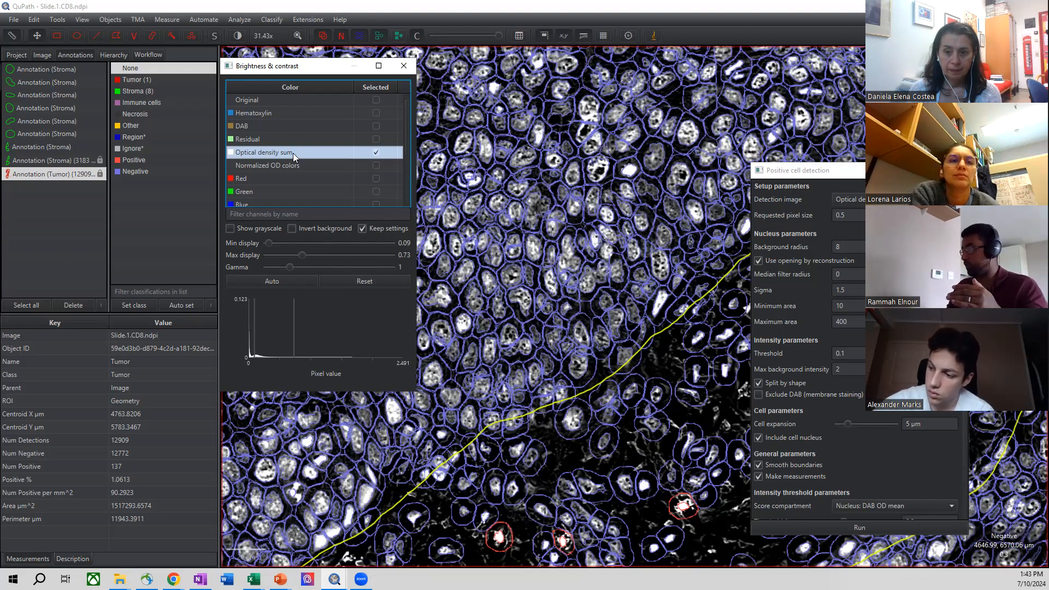
pyautogui.click(376, 113)
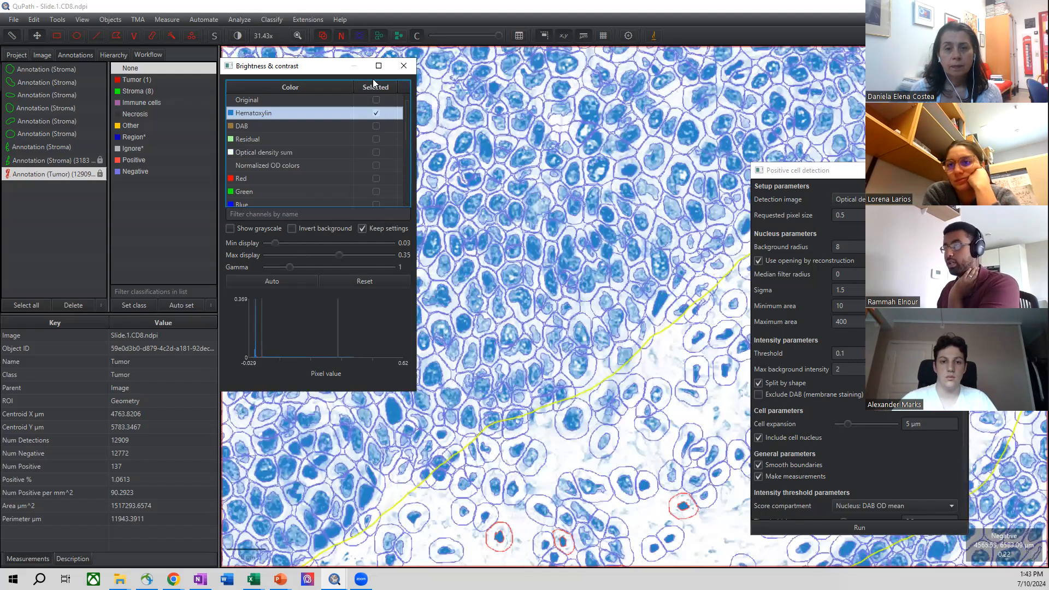
pyautogui.click(376, 99)
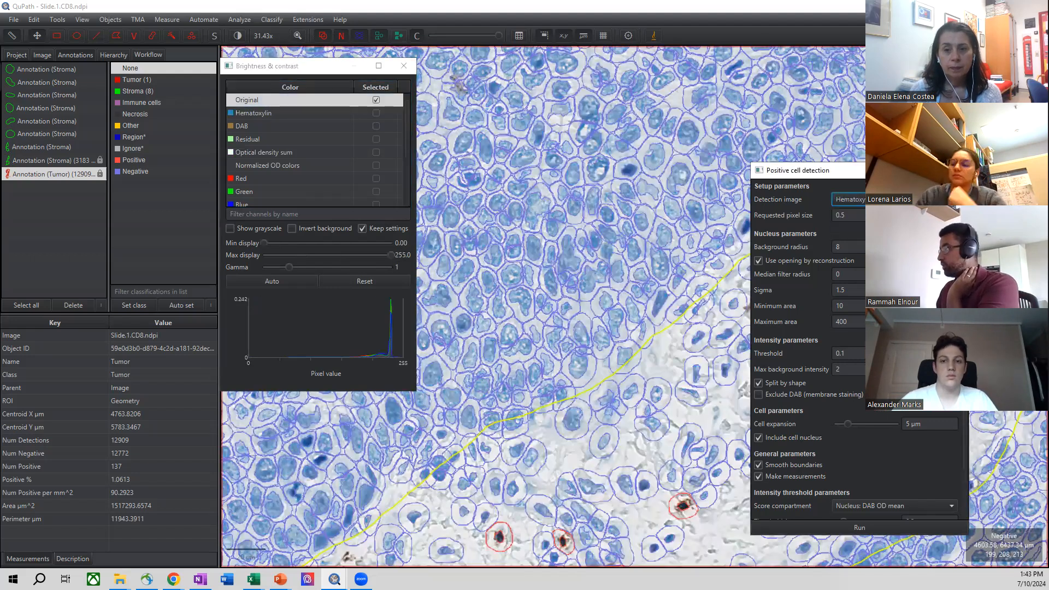
# Run positive cell detection on the Tumor annotation with Hematoxylin OD as the detection image.
pyautogui.click(859, 527)
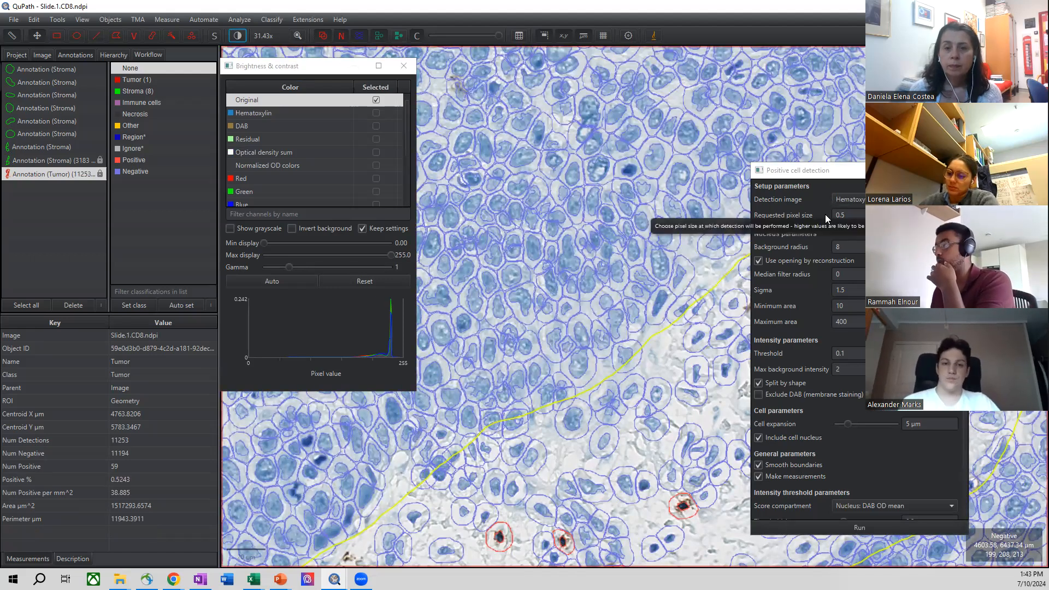
# Check the pixel width and height in the image properties, and set the requested pixel size for detection to 0.2 µm.
pyautogui.click(846, 216)
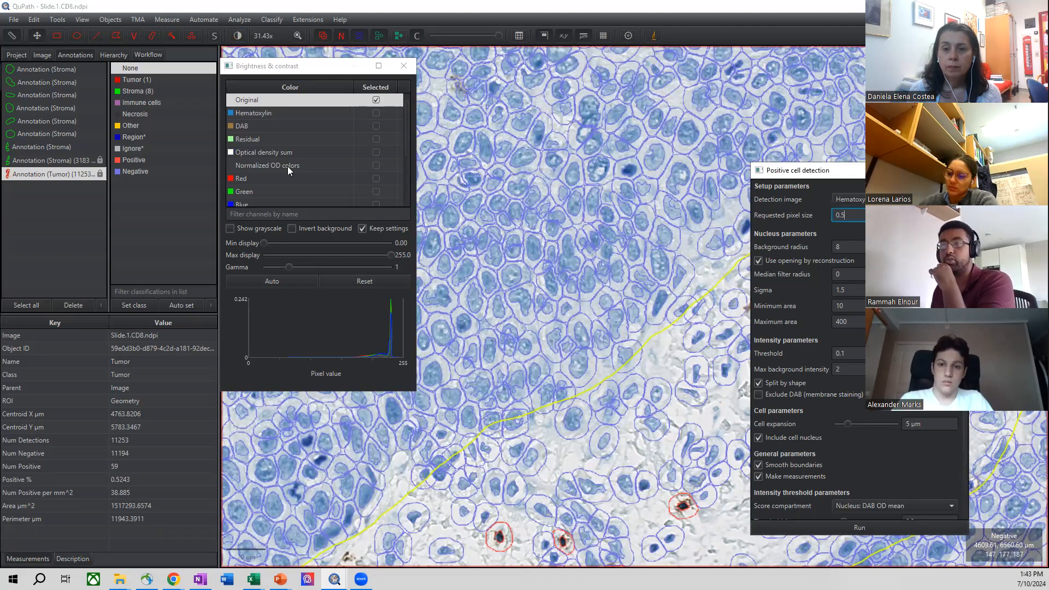
pyautogui.click(42, 56)
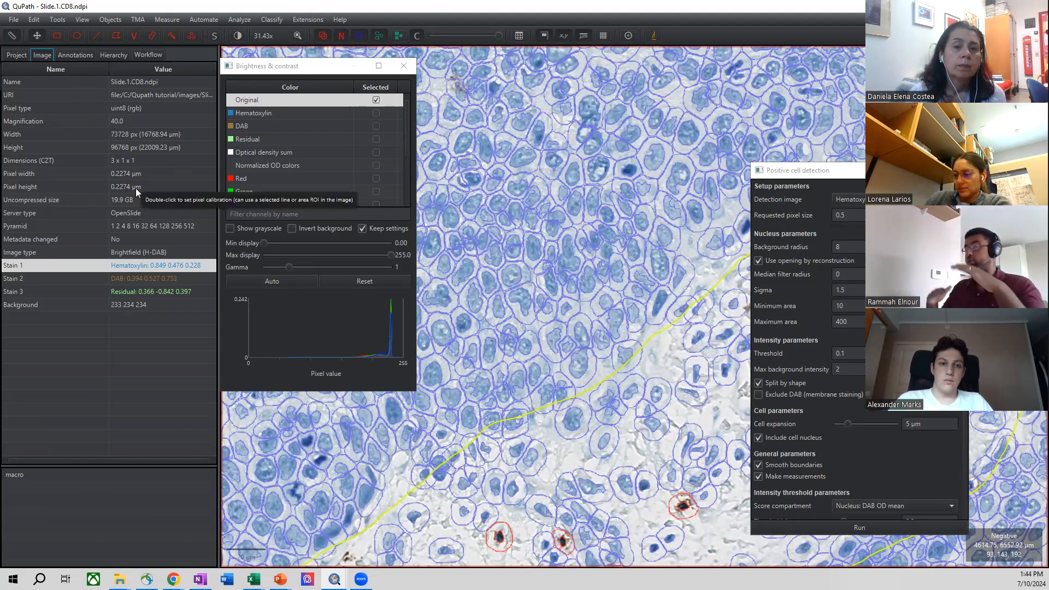
pyautogui.click(860, 215)
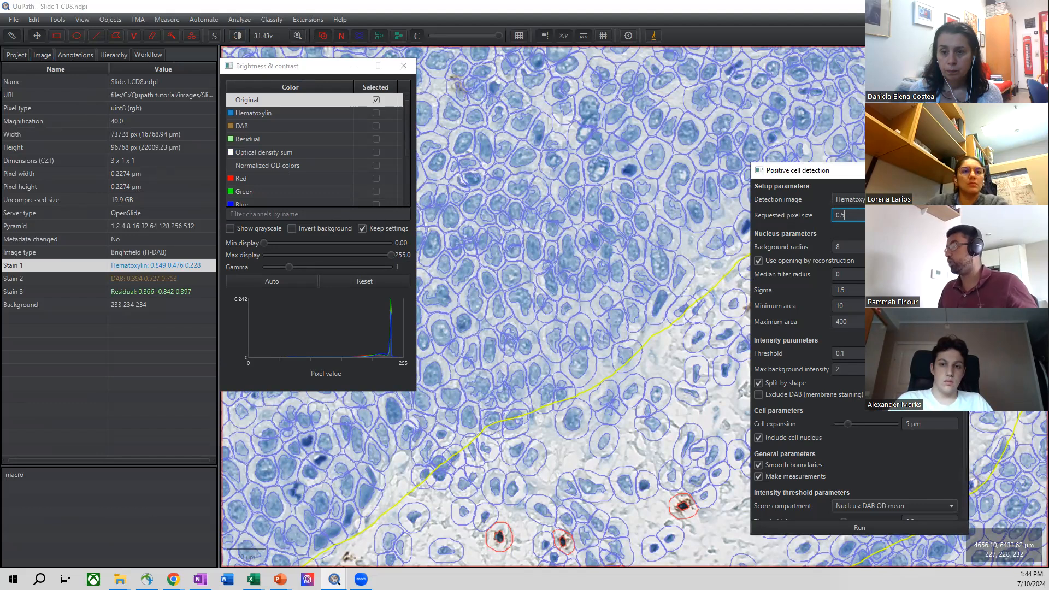
pyautogui.press('BackSpace')
pyautogui.write('2')
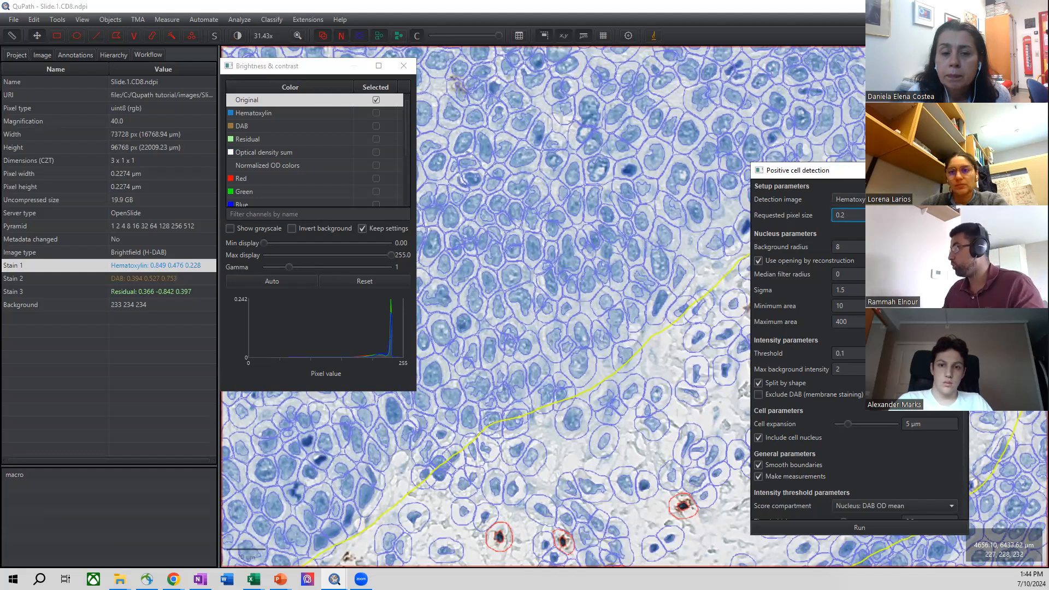
# Bring up the Tumor annotation's measurements and run positive cell detection with a requested pixel size of 0.2 µm.
pyautogui.click(65, 56)
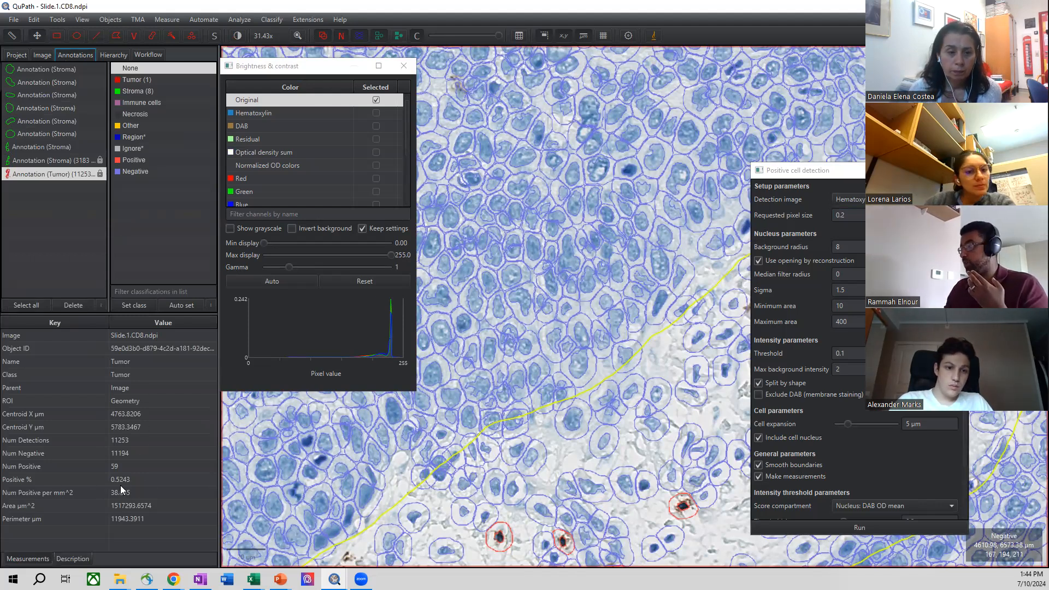
pyautogui.click(834, 215)
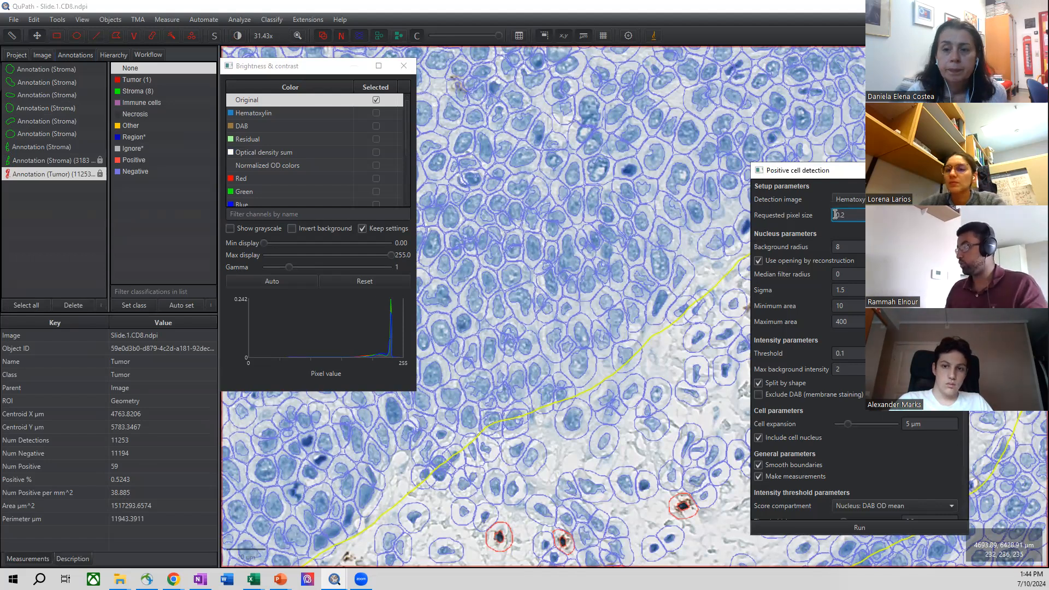
pyautogui.press('BackSpace')
pyautogui.click(858, 525)
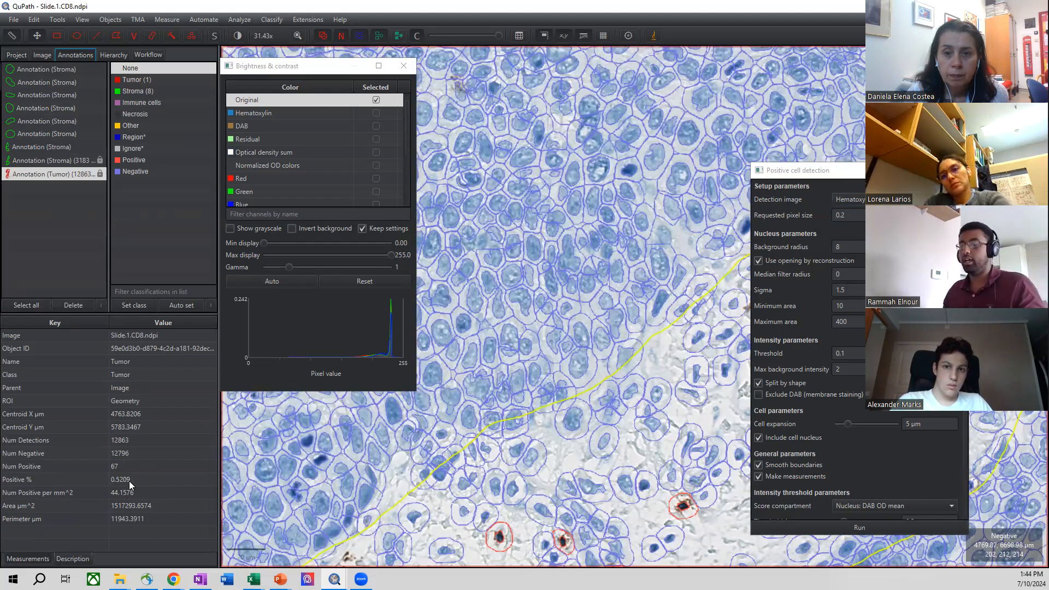
# Set the requested pixel size to 0.5 µm and rerun positive cell detection on the Tumor annotation.
pyautogui.click(847, 215)
pyautogui.press('BackSpace')
pyautogui.write('5')
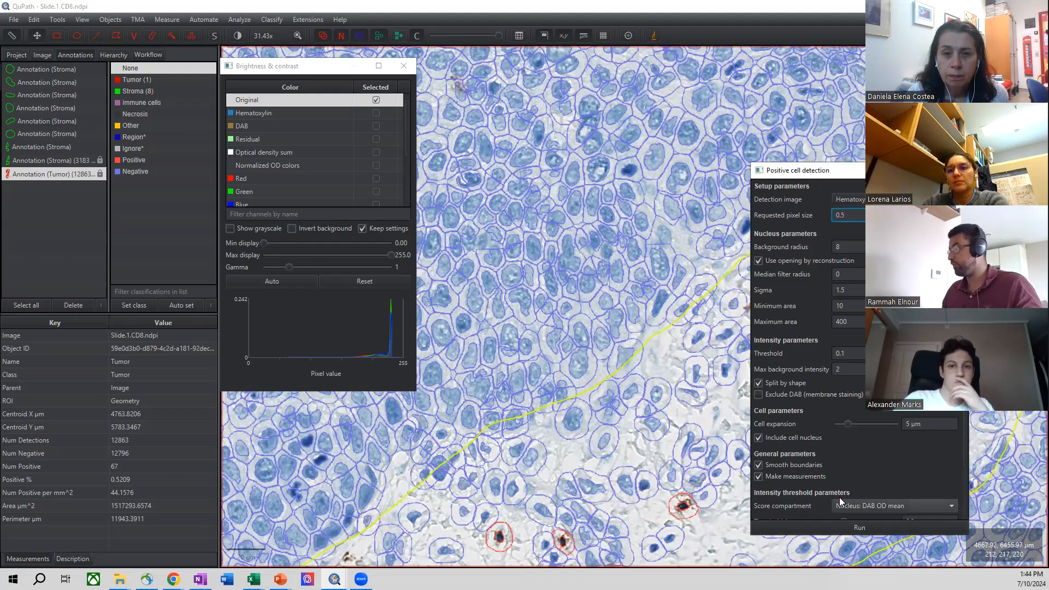
pyautogui.click(843, 527)
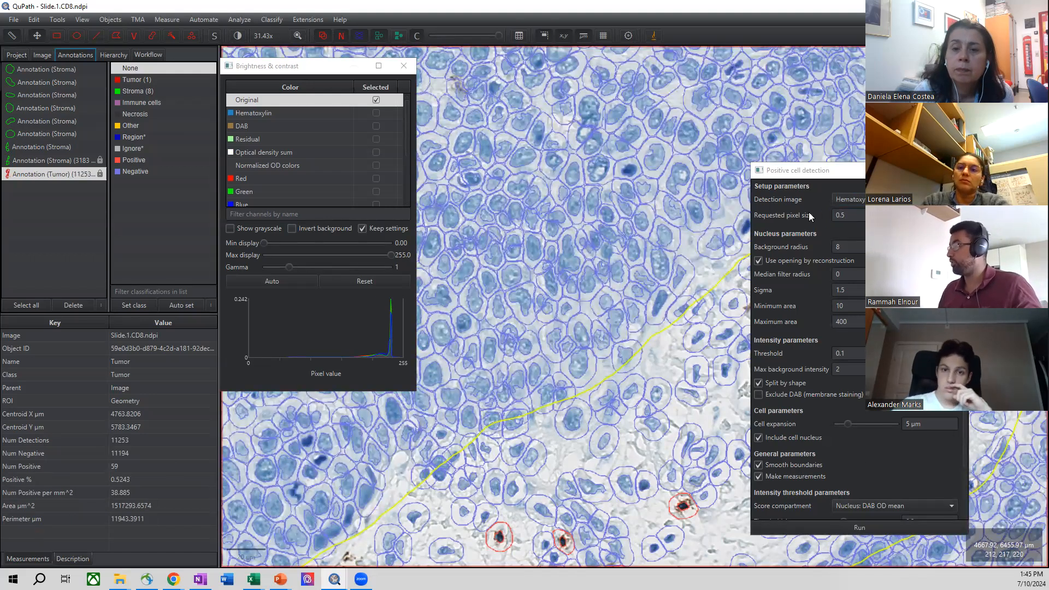
pyautogui.click(844, 214)
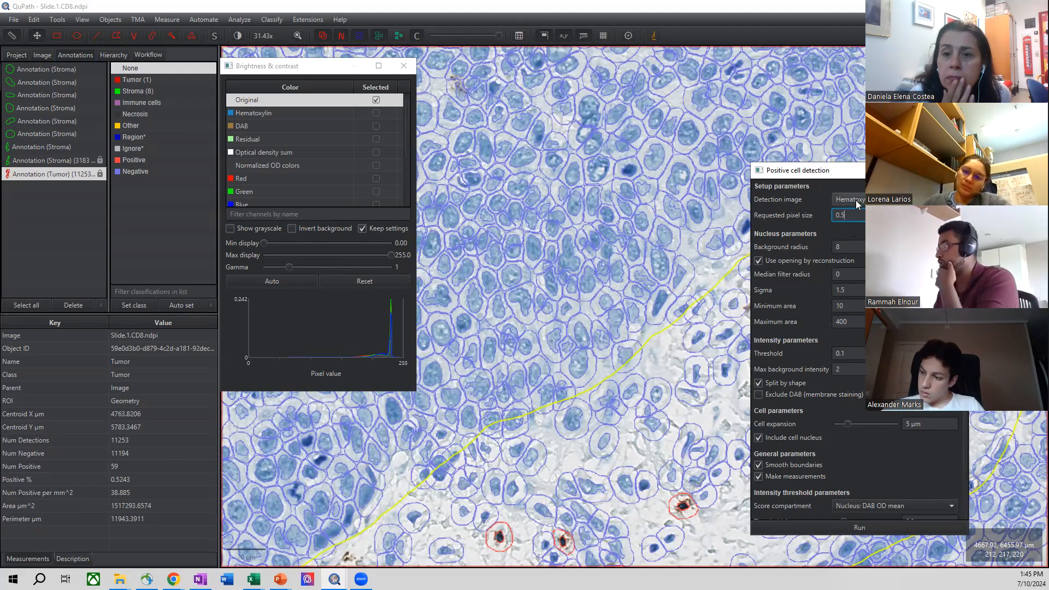
# Review the setup, nucleus and intensity threshold parameters for positive cell detection, focusing on requested pixel size and background radius.
pyautogui.click(858, 249)
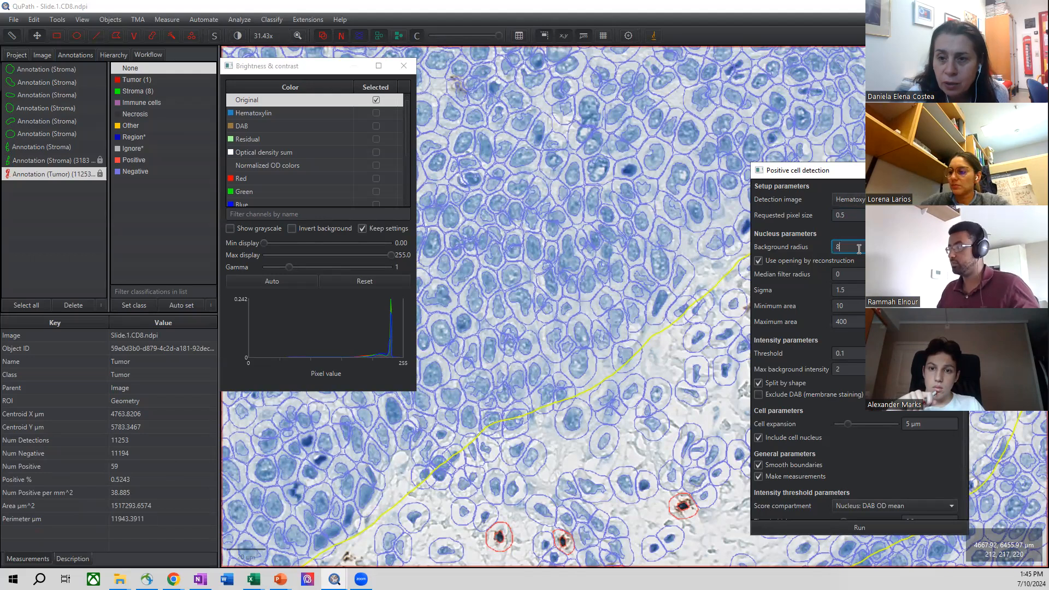
pyautogui.click(863, 209)
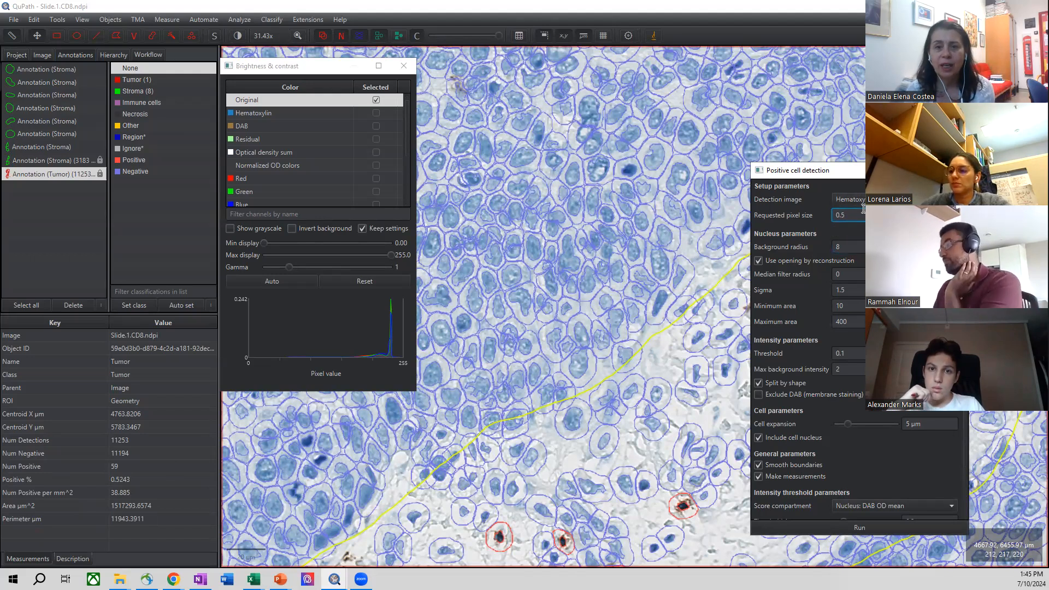
pyautogui.click(858, 246)
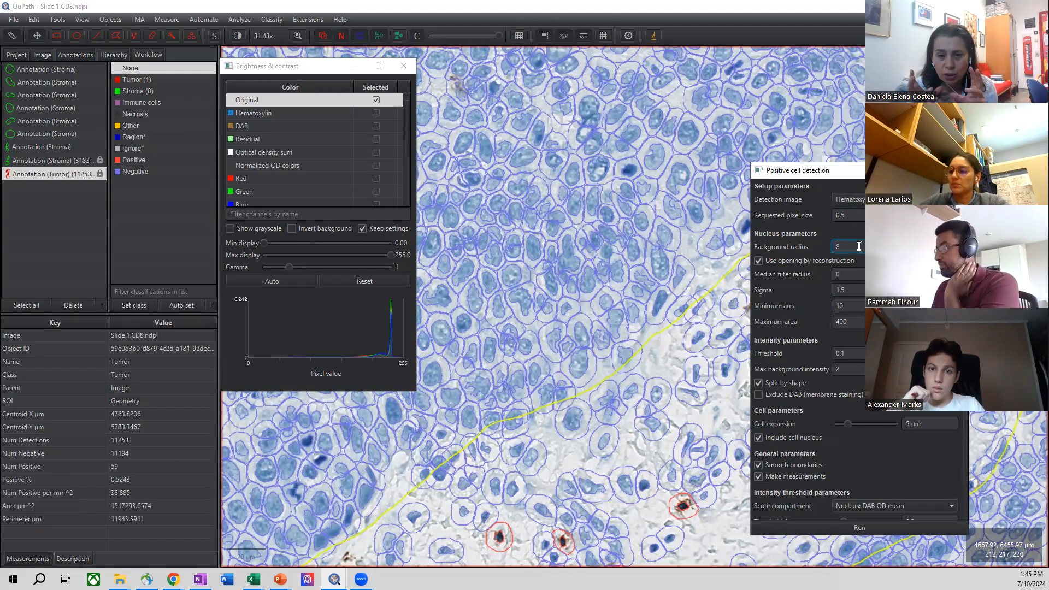
pyautogui.click(859, 216)
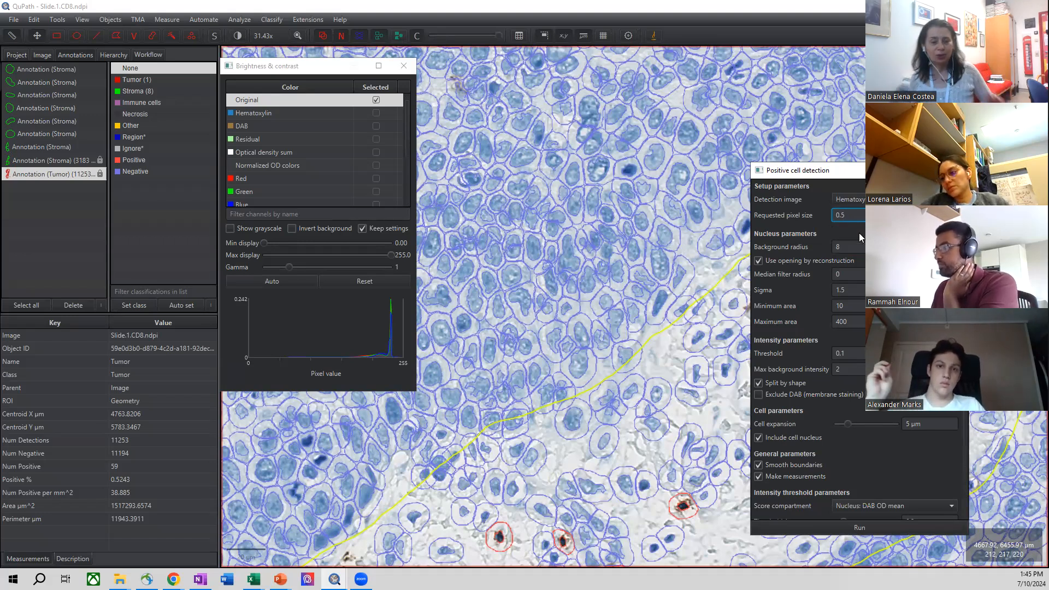
pyautogui.scroll(-1, 858, 233)
pyautogui.scroll(1, 859, 233)
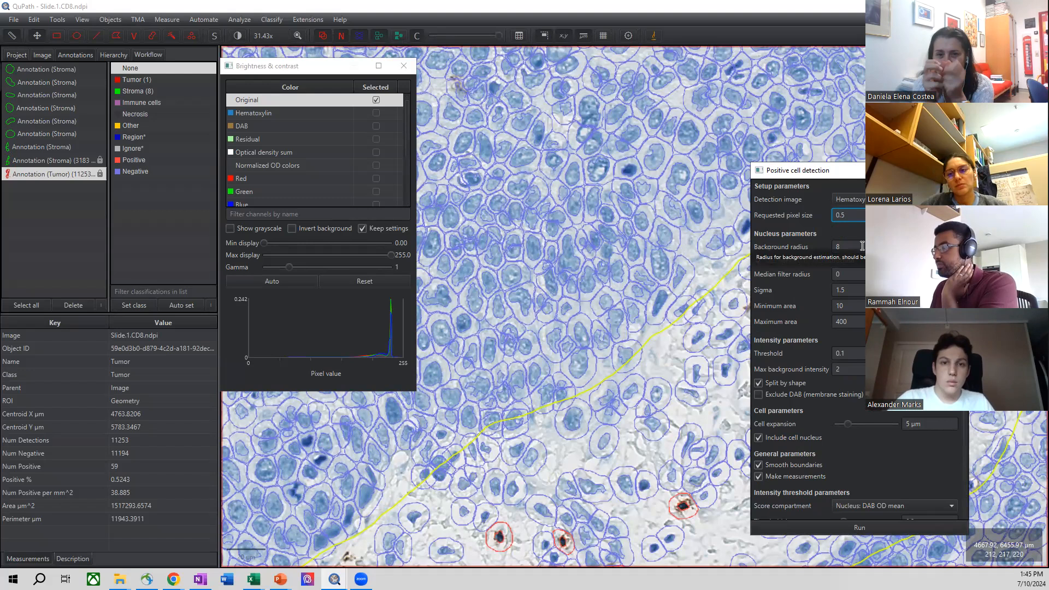
pyautogui.click(677, 299)
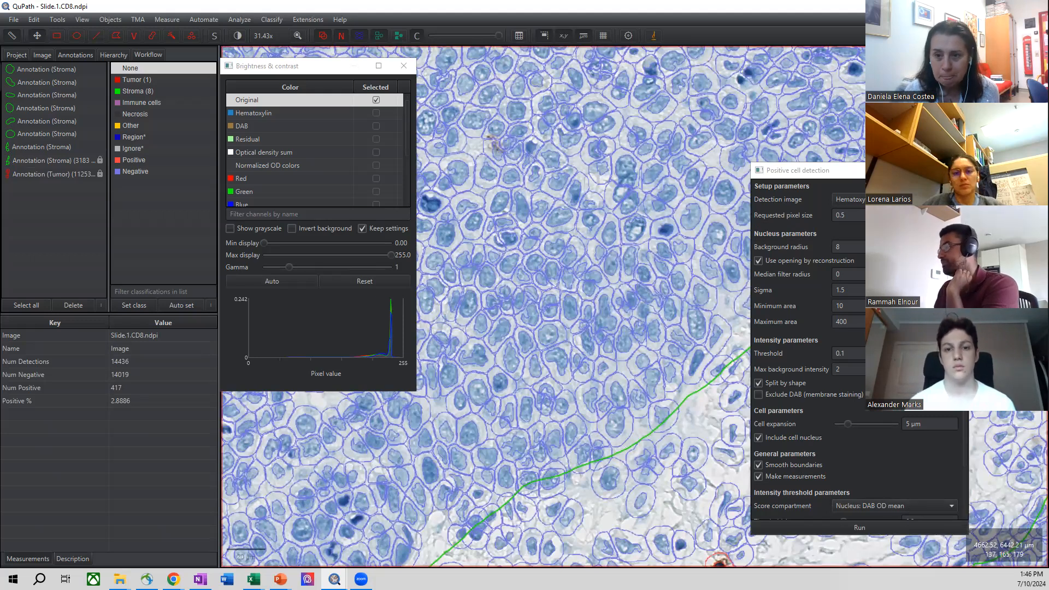
pyautogui.click(860, 224)
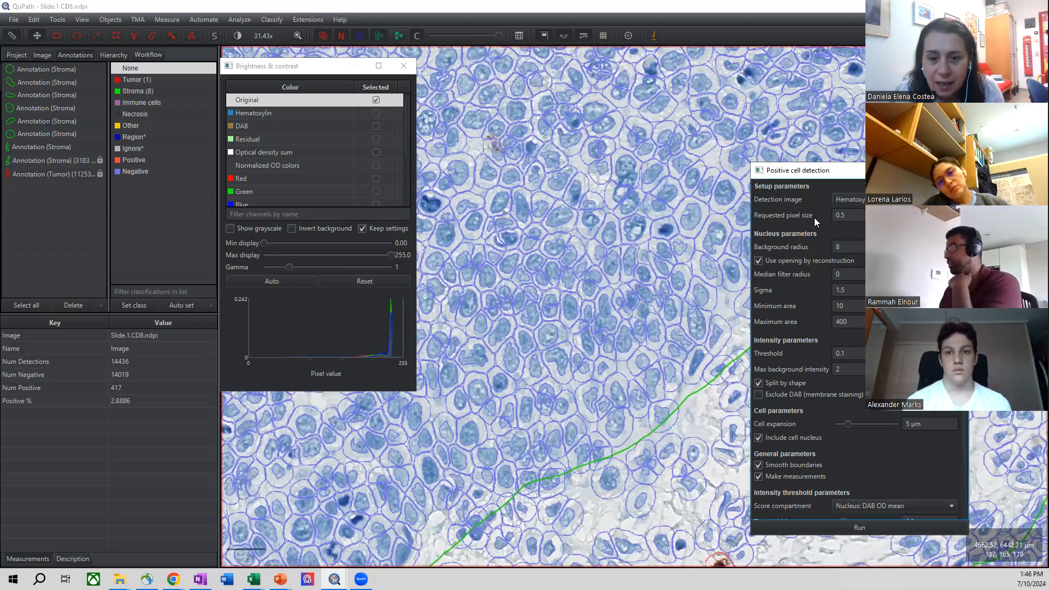
pyautogui.click(857, 212)
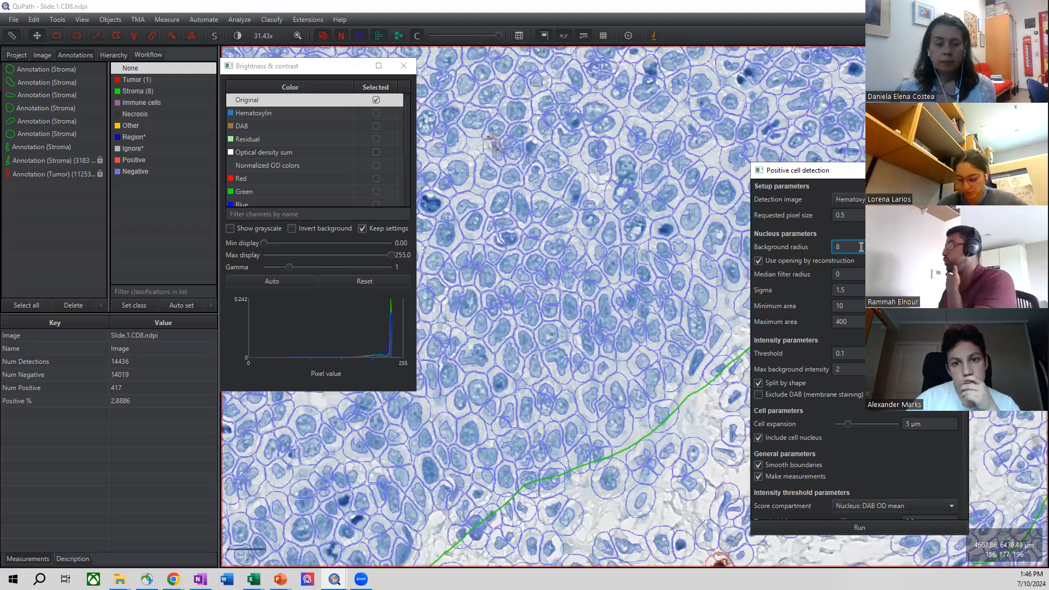
pyautogui.scroll(-1, 782, 219)
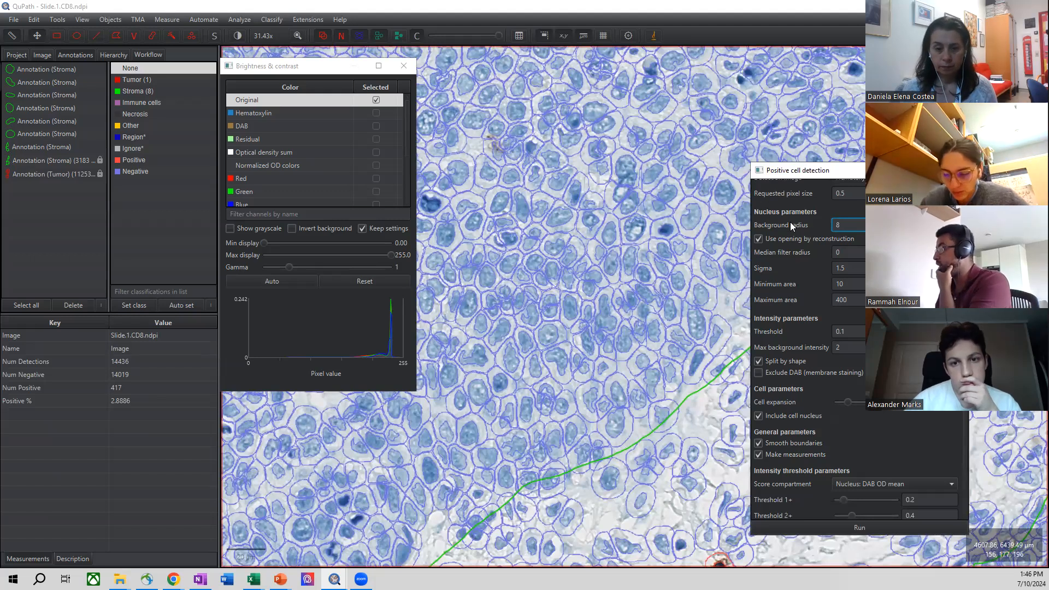
pyautogui.scroll(-1, 790, 222)
pyautogui.scroll(-1, 848, 401)
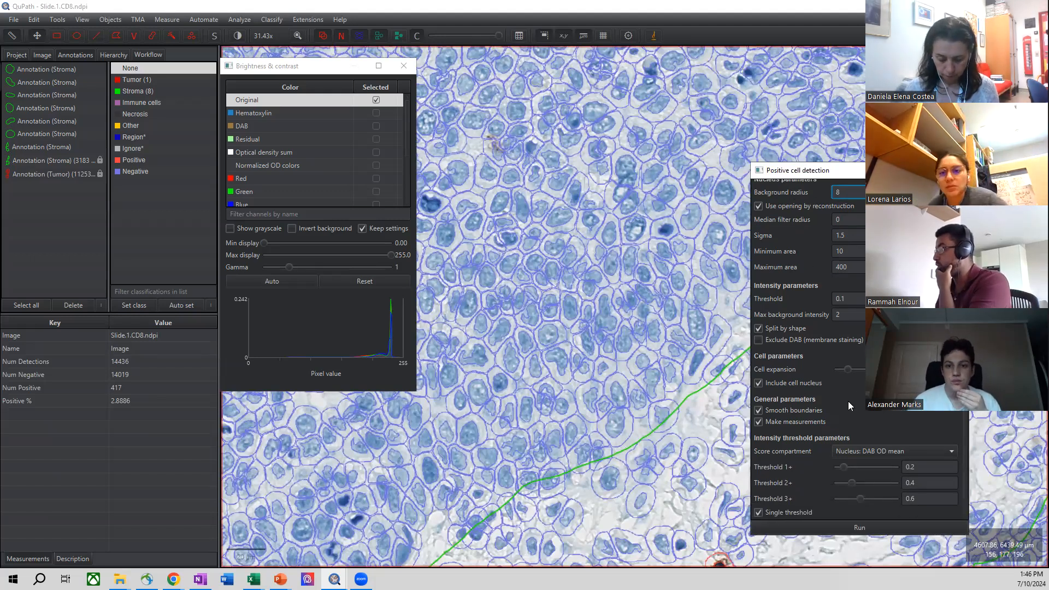
# Set the intensity threshold to 4 and run positive cell detection on the Tumor annotation only.
pyautogui.click(850, 299)
pyautogui.scroll(3, 850, 299)
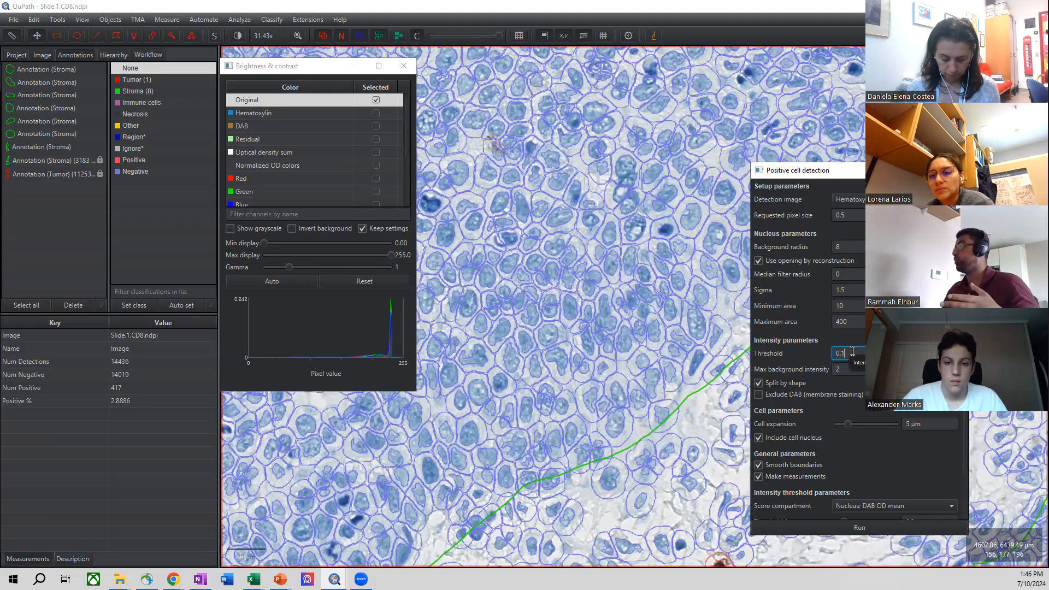
pyautogui.moveTo(852, 355); pyautogui.dragTo(748, 333)
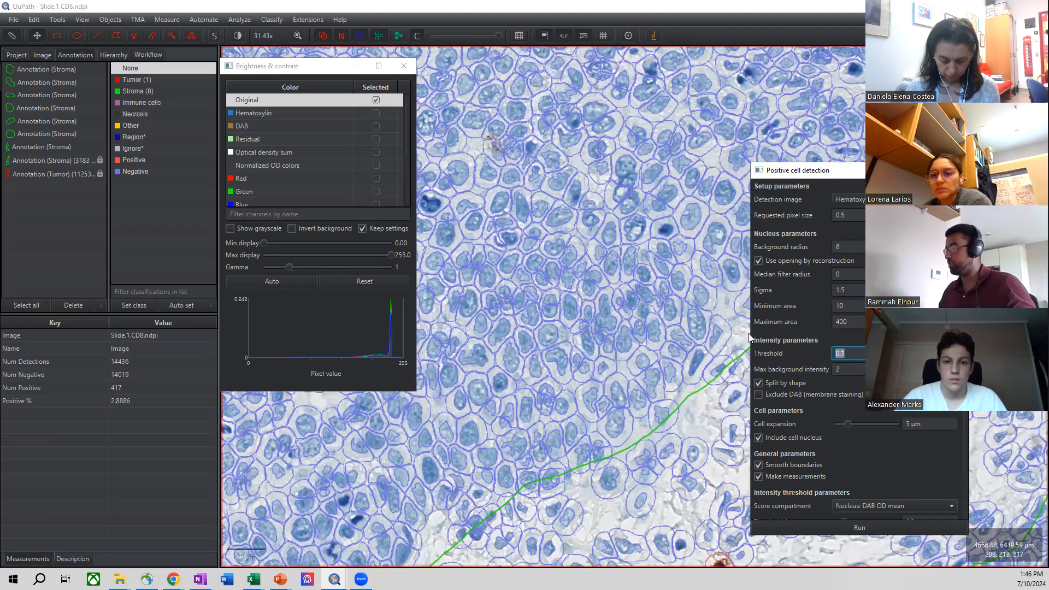
pyautogui.press('BackSpace')
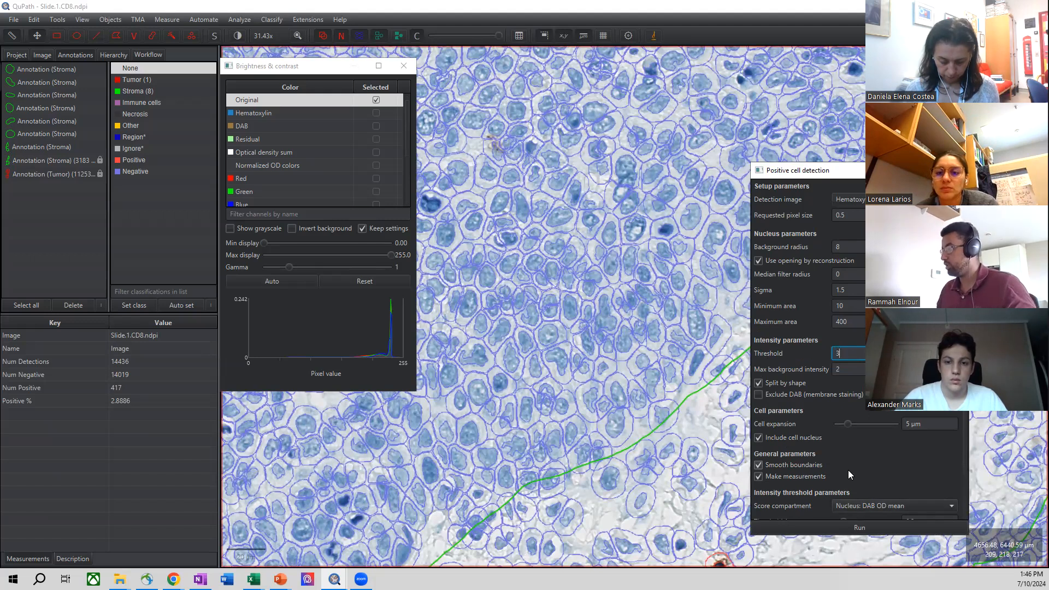
pyautogui.write('4')
pyautogui.click(830, 526)
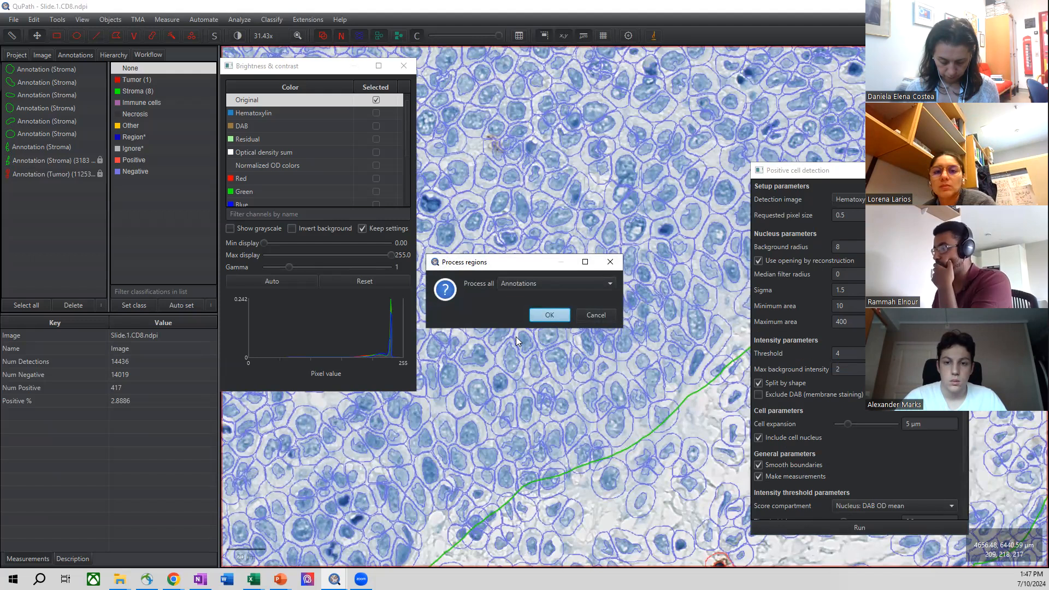
pyautogui.click(611, 262)
pyautogui.click(600, 193)
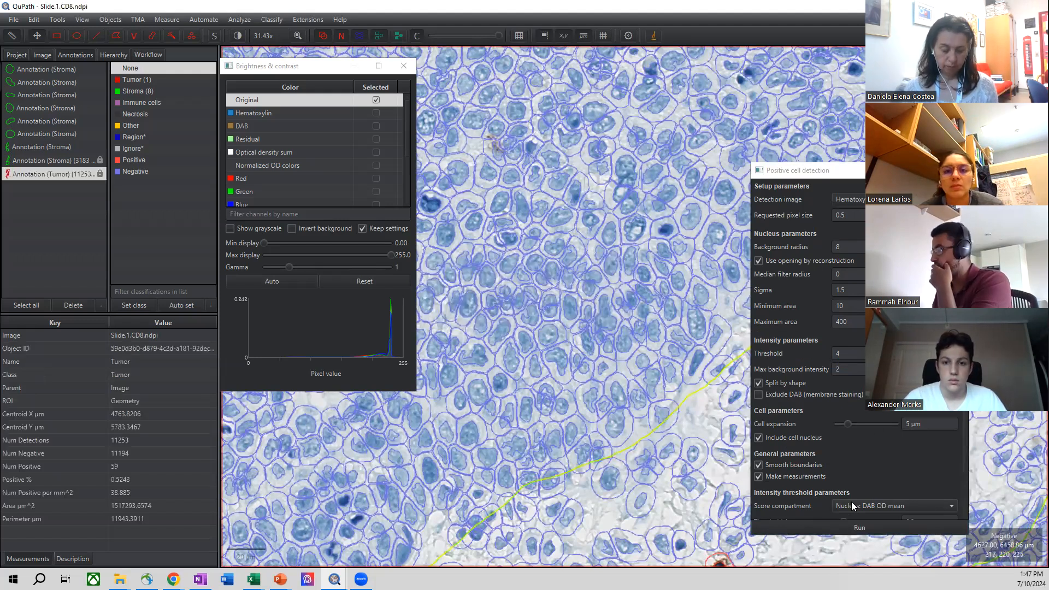
pyautogui.click(839, 525)
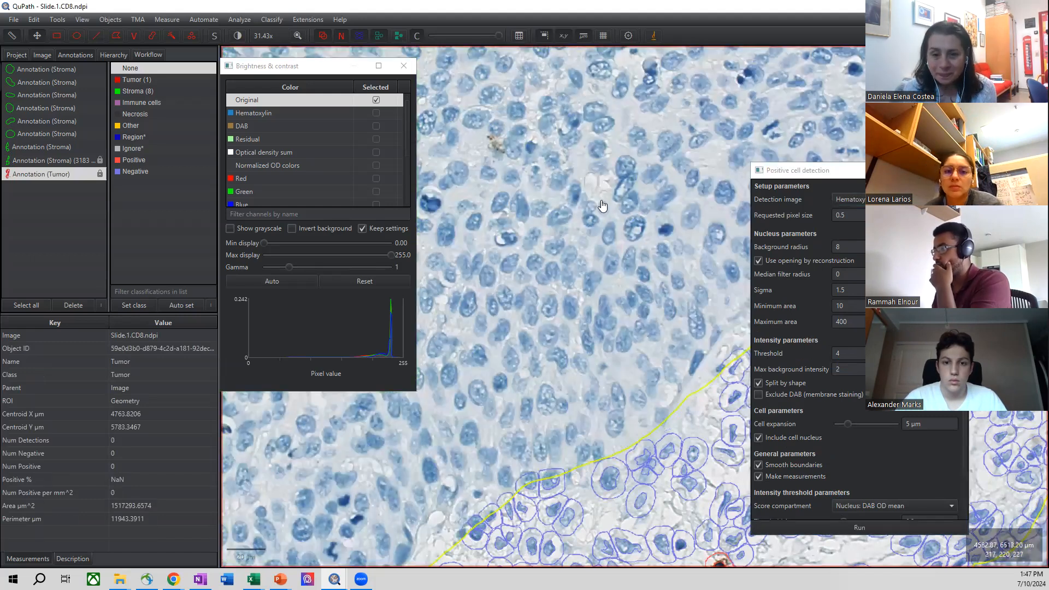
pyautogui.scroll(-2, 602, 205)
pyautogui.scroll(2, 624, 219)
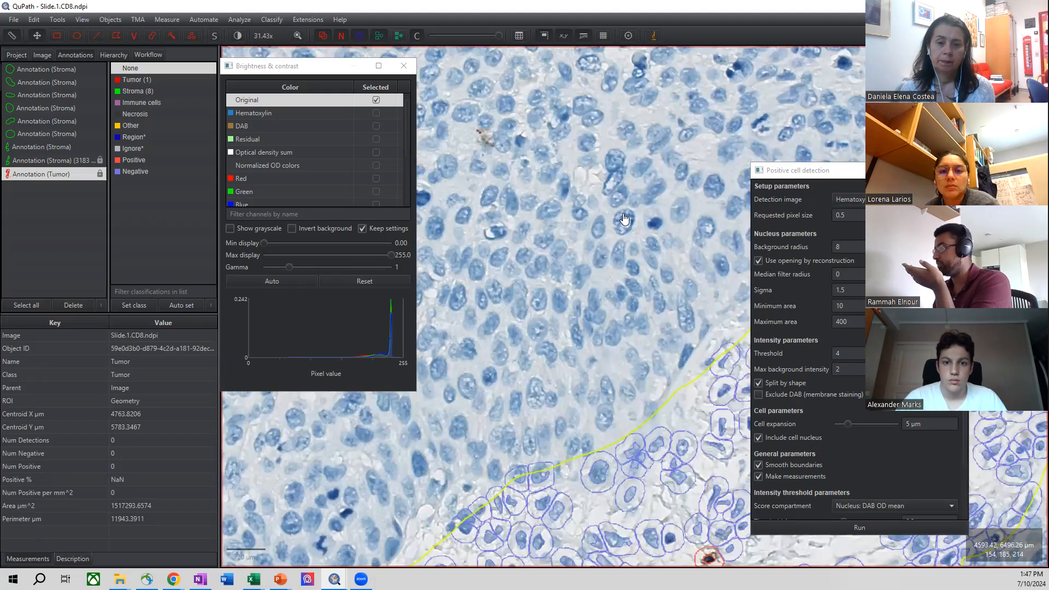
# Set the intensity threshold to 0.5 and rerun positive cell detection on the Tumor annotation.
pyautogui.doubleClick(846, 353)
pyautogui.write('0.5')
pyautogui.click(833, 526)
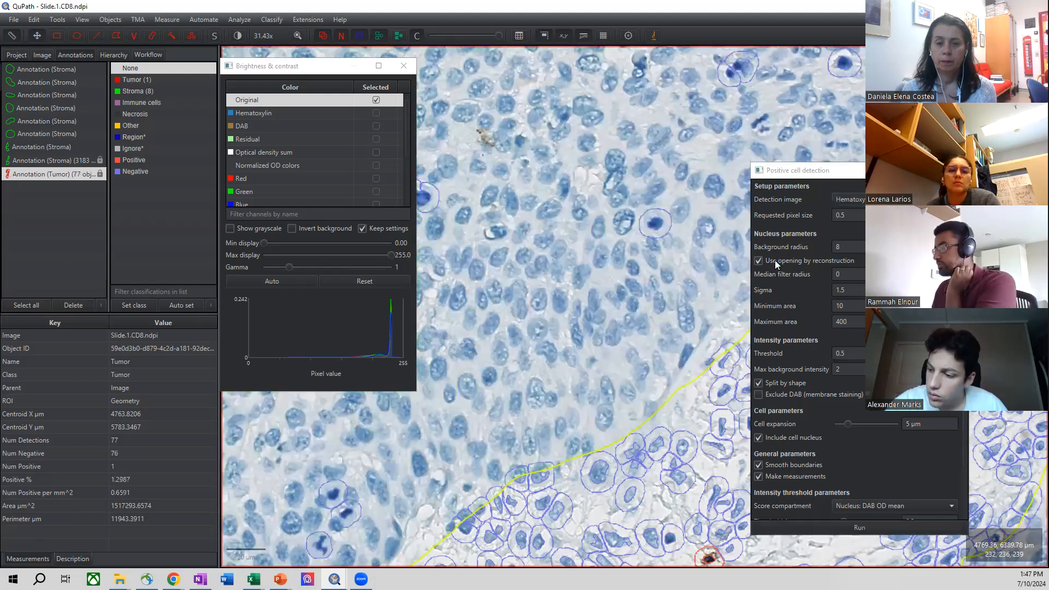
pyautogui.scroll(-4, 621, 218)
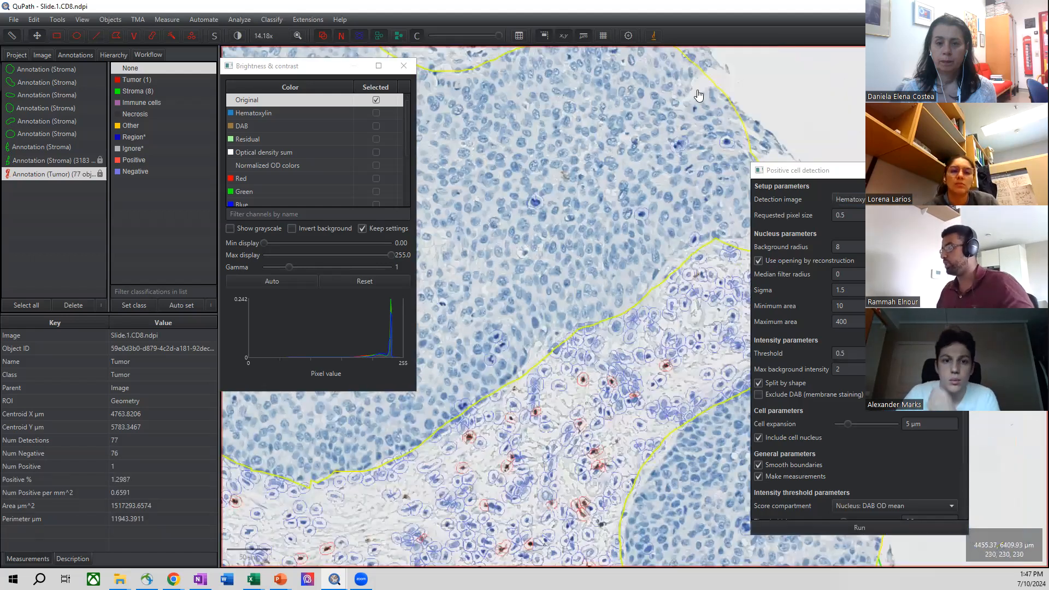
# Lower the intensity threshold to 0.05, rerun positive cell detection on the Tumor annotation and inspect the cell outlines.
pyautogui.click(844, 353)
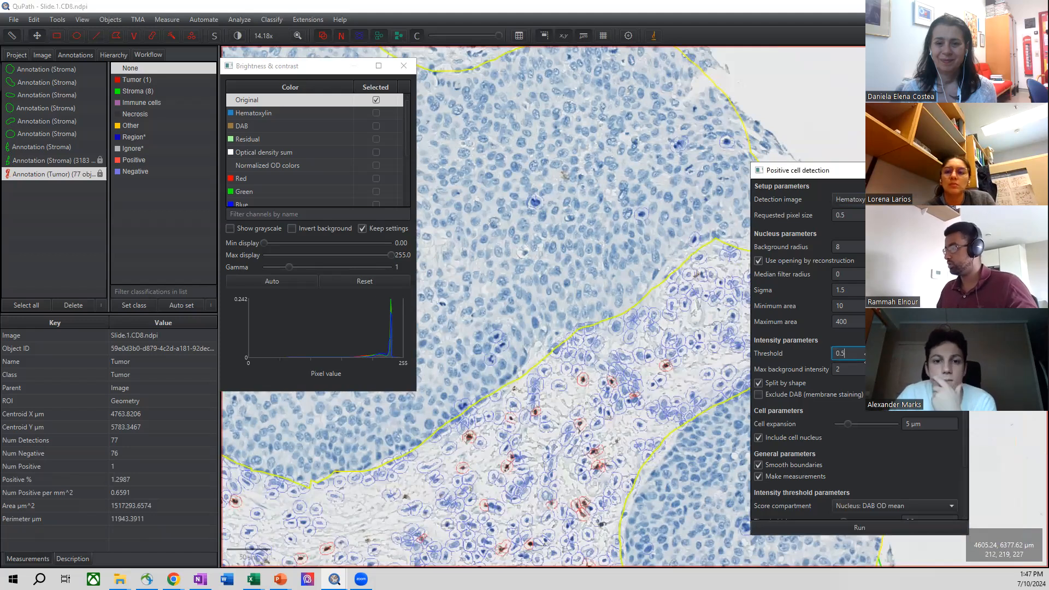
pyautogui.write('05')
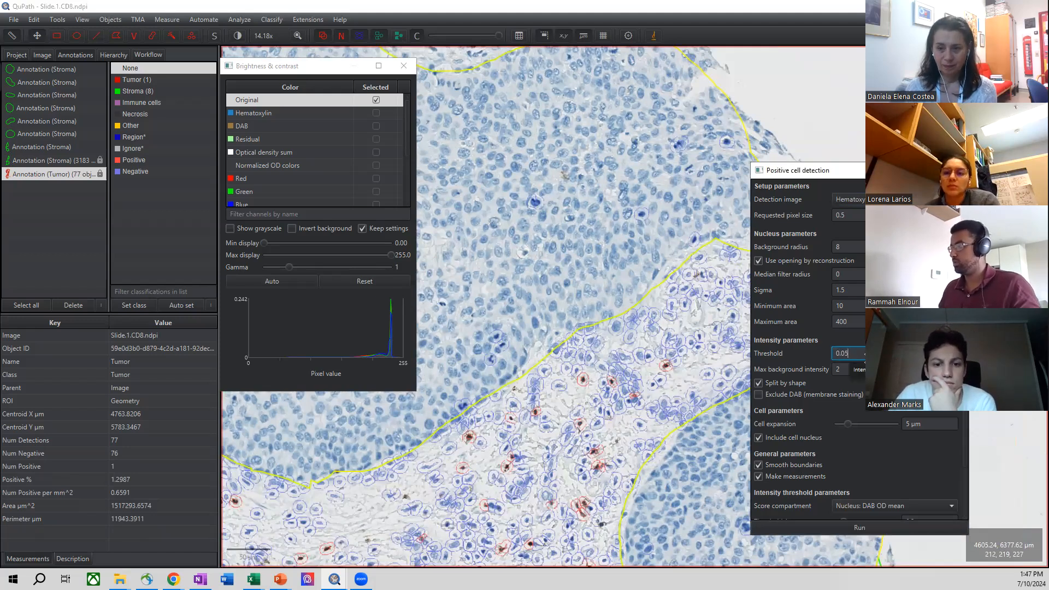
pyautogui.click(859, 525)
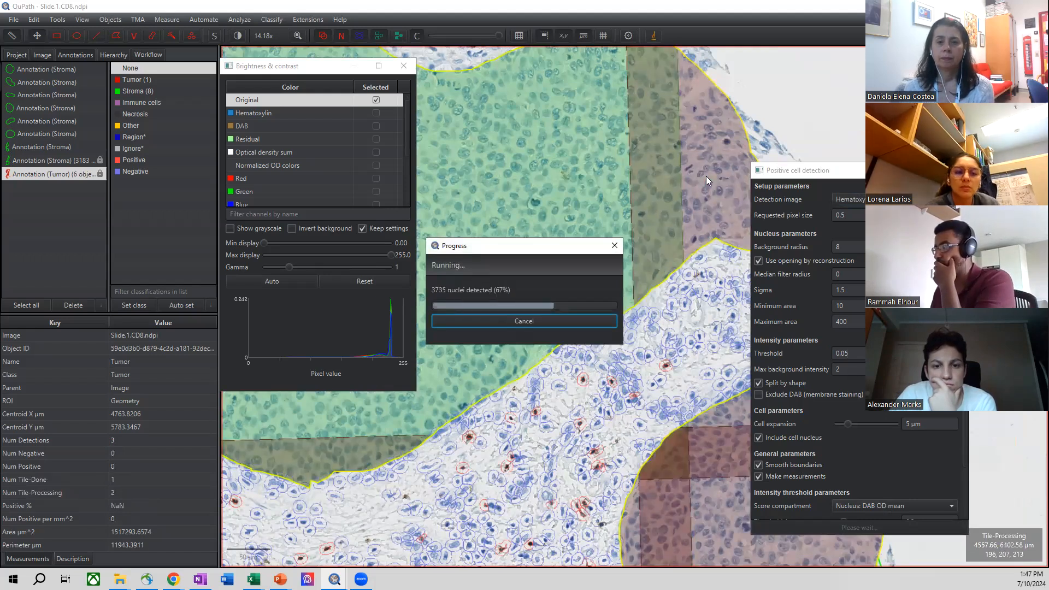
pyautogui.scroll(2, 705, 181)
pyautogui.scroll(2, 617, 144)
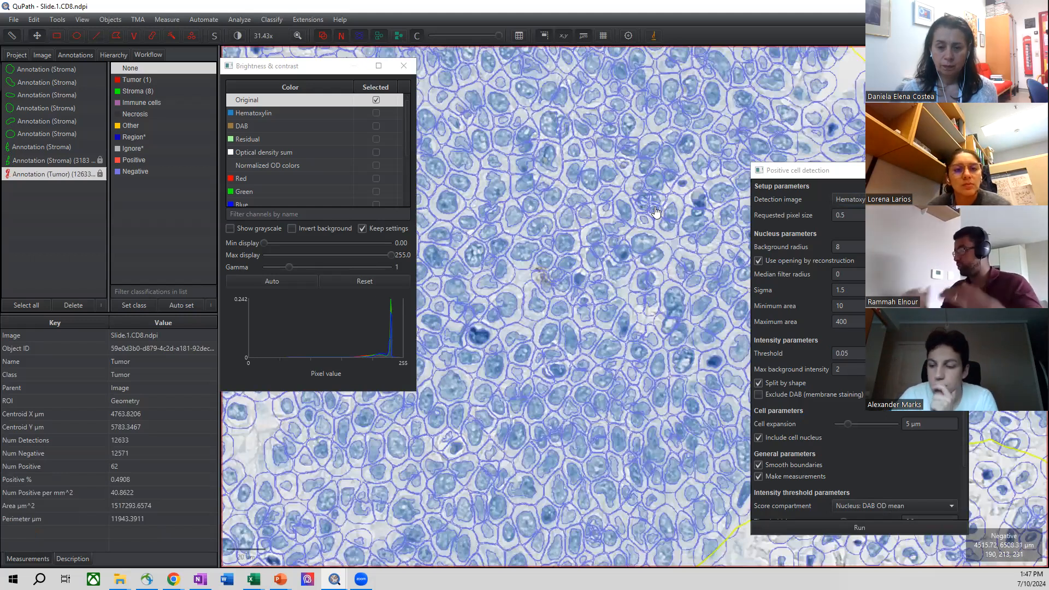
# Try a median filter radius of 3 for the nuclei and rerun positive cell detection on the Tumor annotation.
pyautogui.click(854, 353)
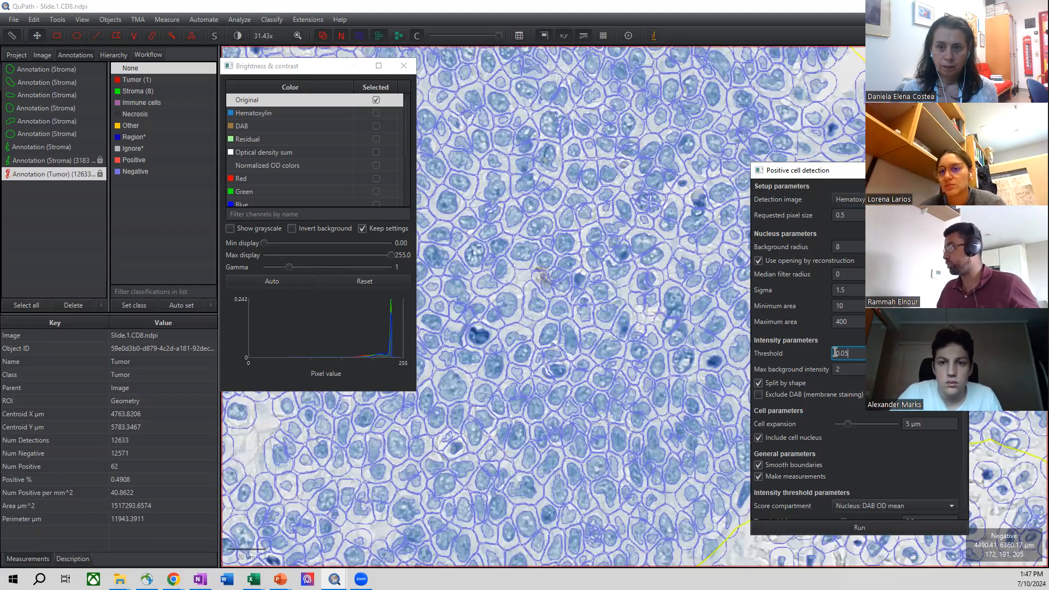
pyautogui.click(853, 246)
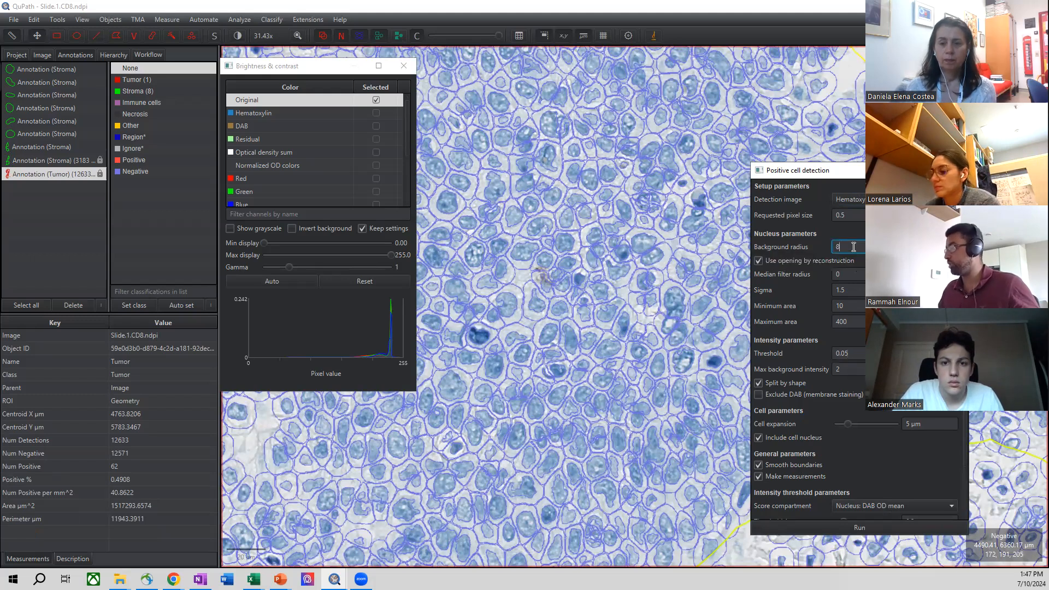
pyautogui.click(851, 352)
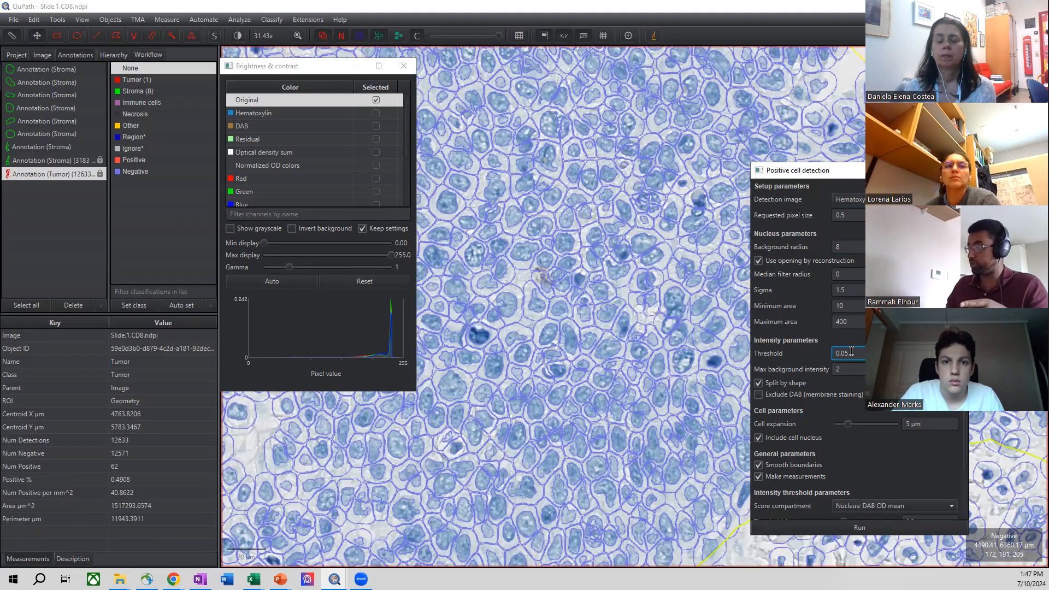
pyautogui.click(859, 244)
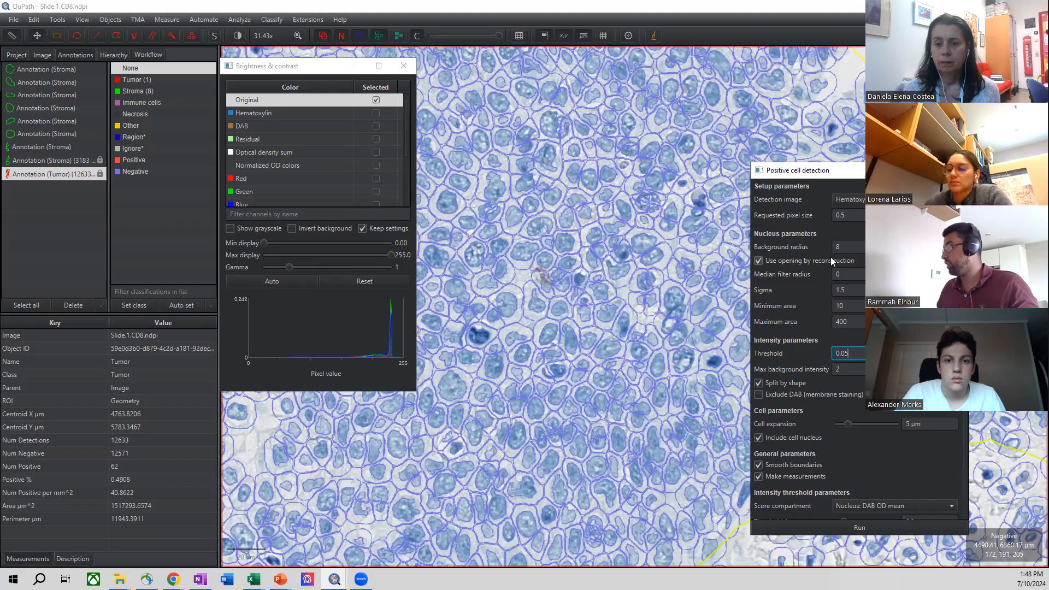
pyautogui.click(854, 272)
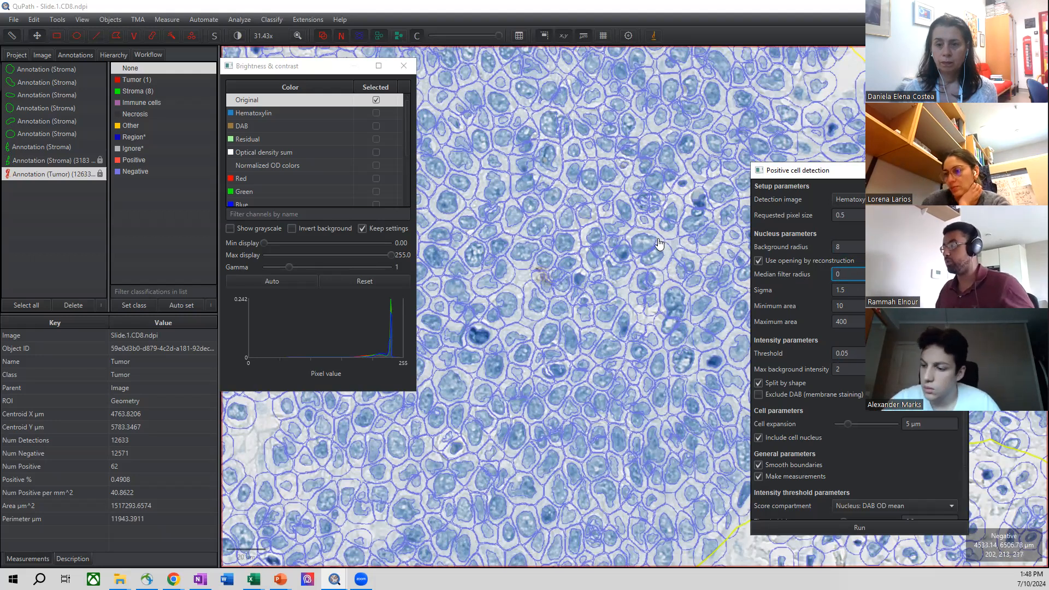
pyautogui.click(836, 87)
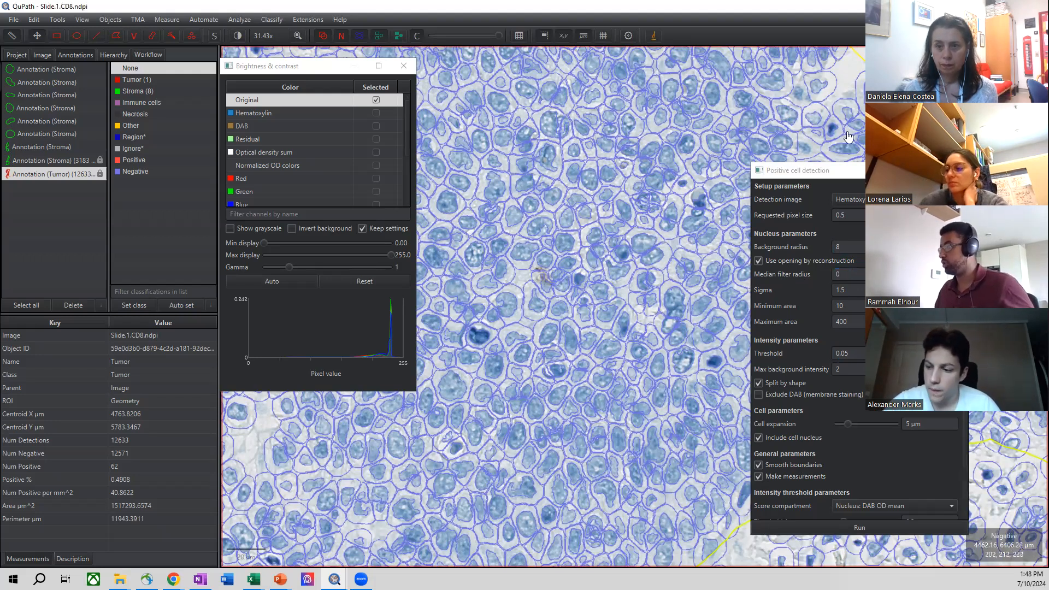
pyautogui.click(849, 277)
pyautogui.click(824, 525)
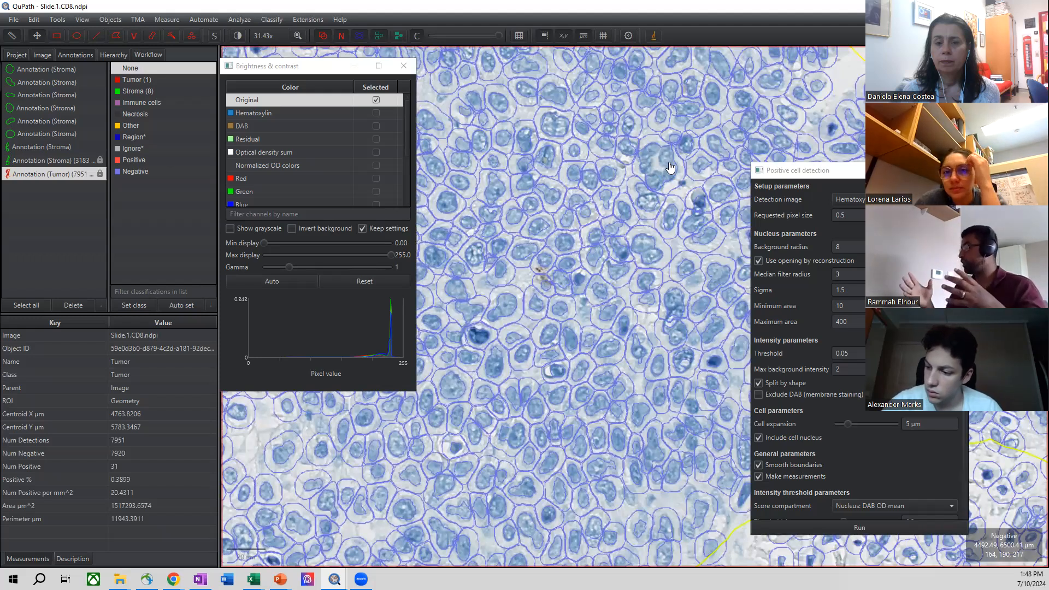
# Set the median filter radius to 0 and sigma to 4, and rerun positive cell detection on the Tumor annotation.
pyautogui.click(790, 287)
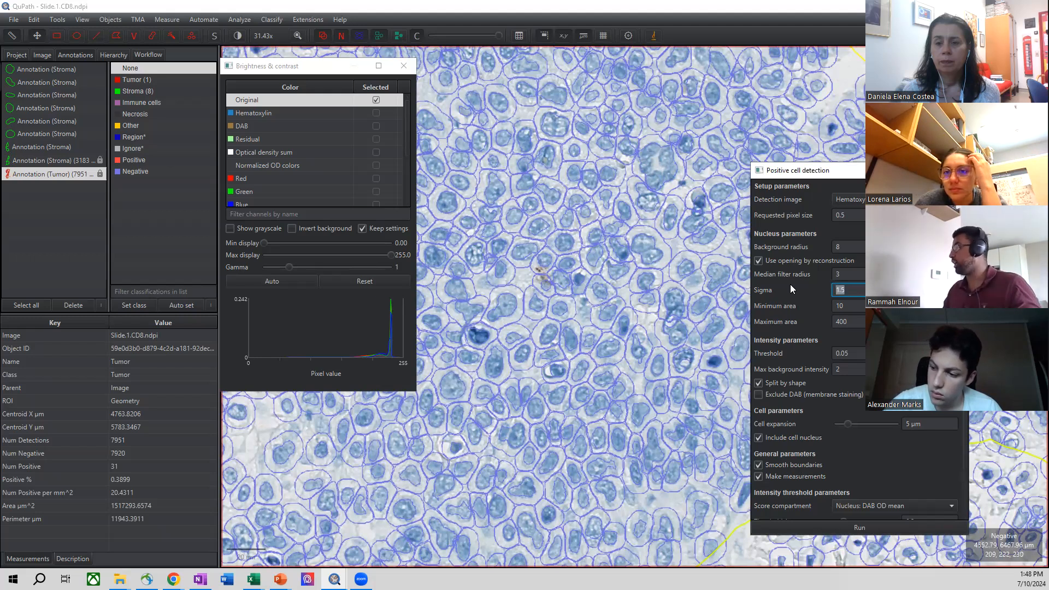
pyautogui.click(846, 275)
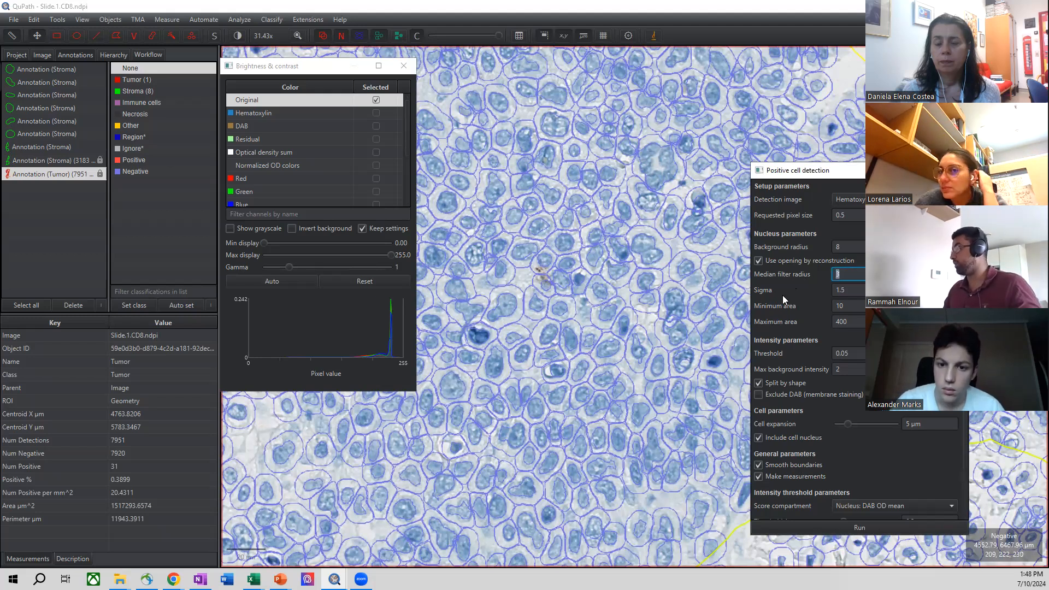
pyautogui.write('0')
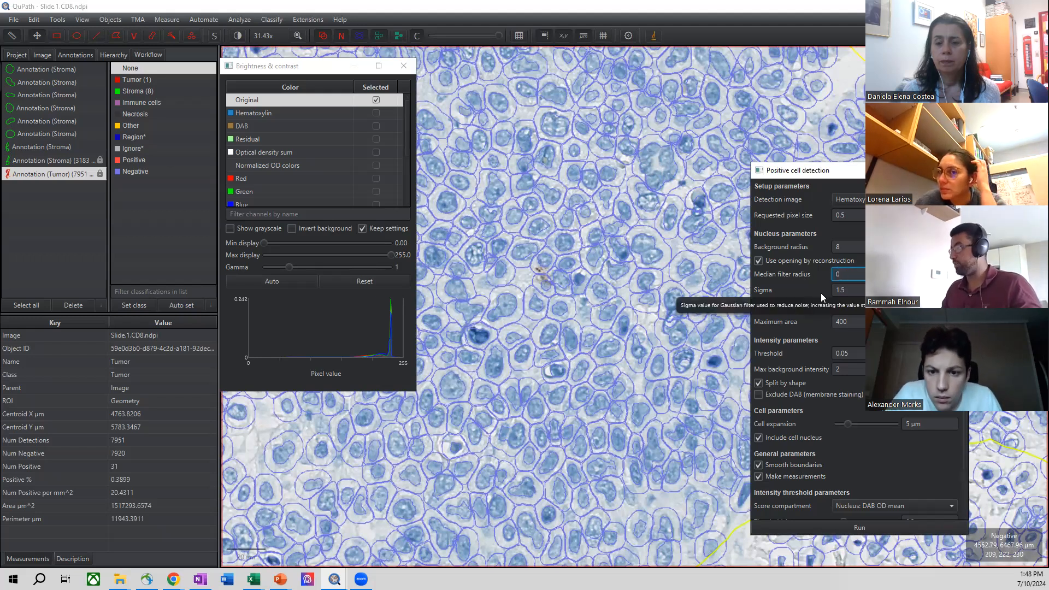
pyautogui.press('Tab')
pyautogui.write('4')
pyautogui.click(834, 528)
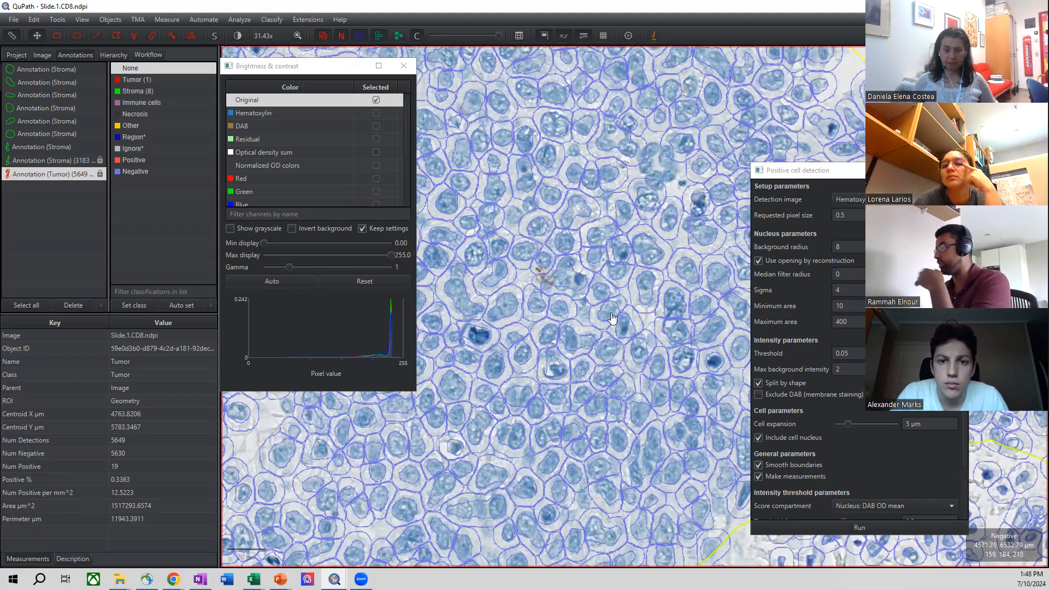
pyautogui.click(862, 291)
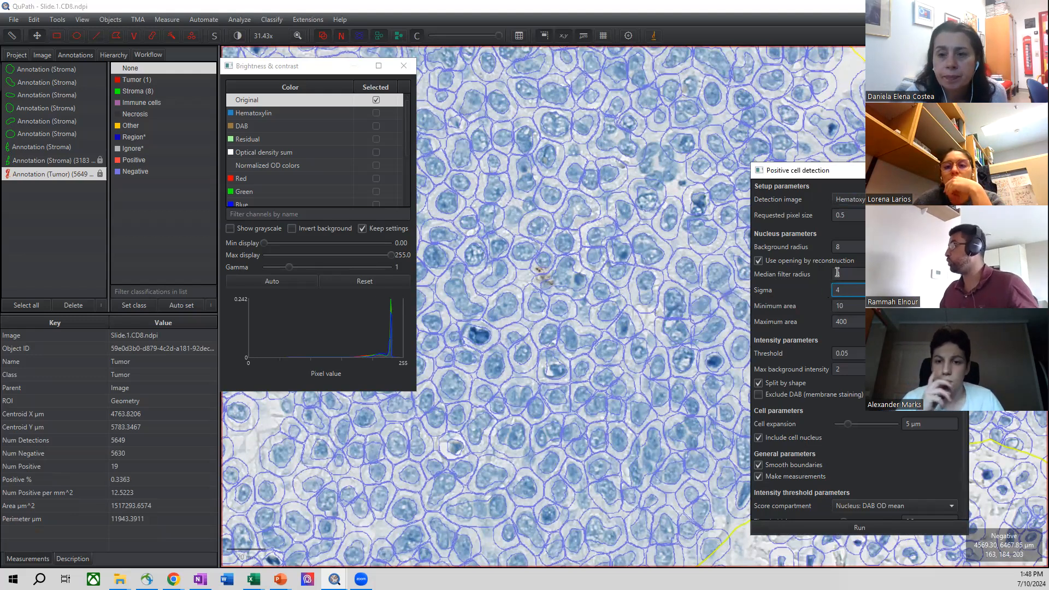
# Try a sigma of 0, rerun positive cell detection on the Tumor annotation and inspect the cell outlines up close.
pyautogui.press('BackSpace')
pyautogui.write('0')
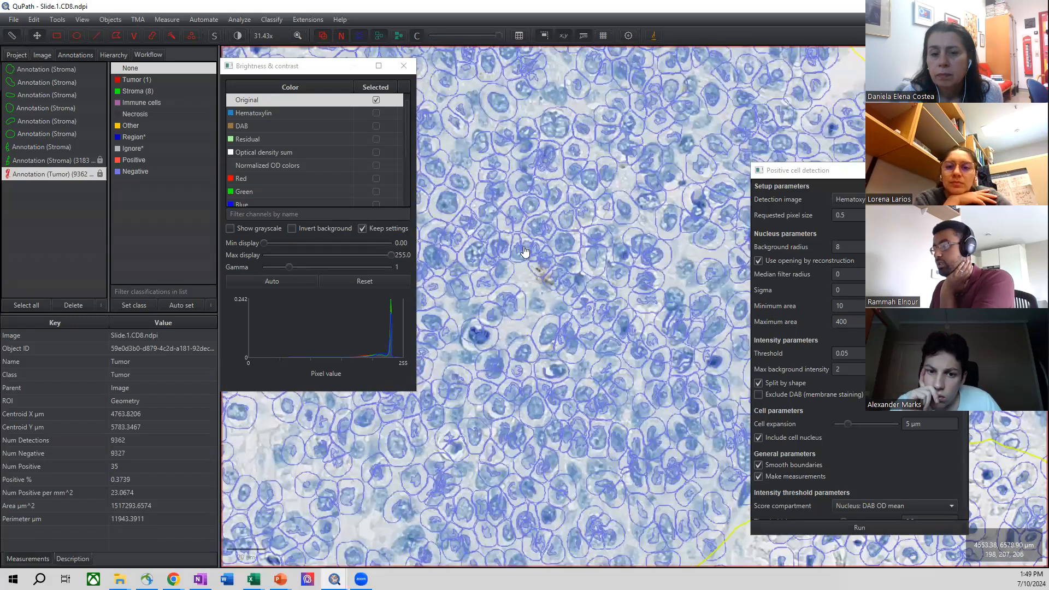
pyautogui.scroll(2, 549, 229)
pyautogui.scroll(2, 552, 233)
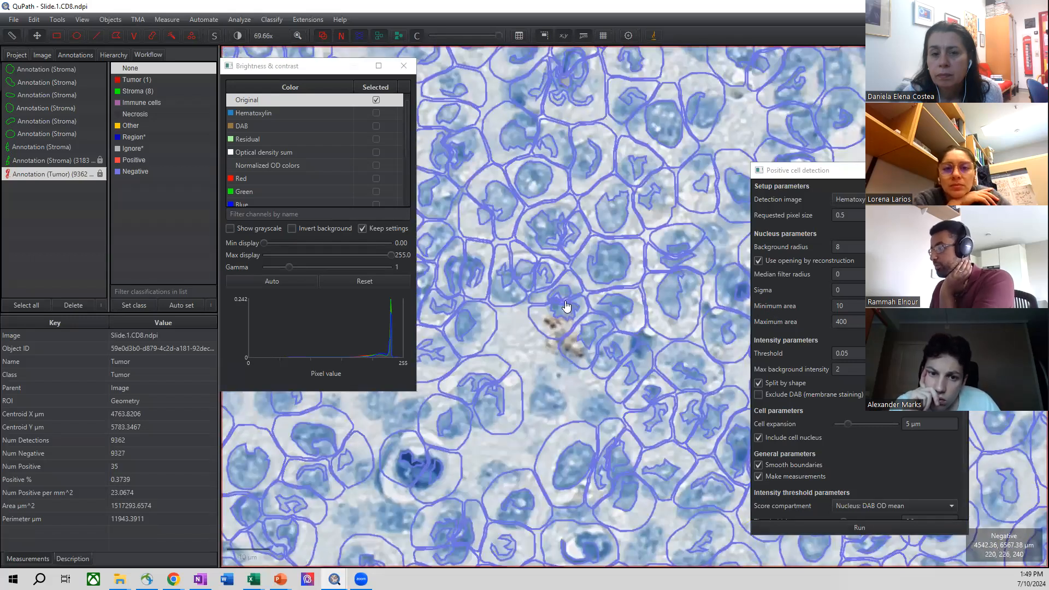
# Set sigma to 2 and the median filter radius to 1, and rerun positive cell detection on the Tumor annotation.
pyautogui.click(852, 286)
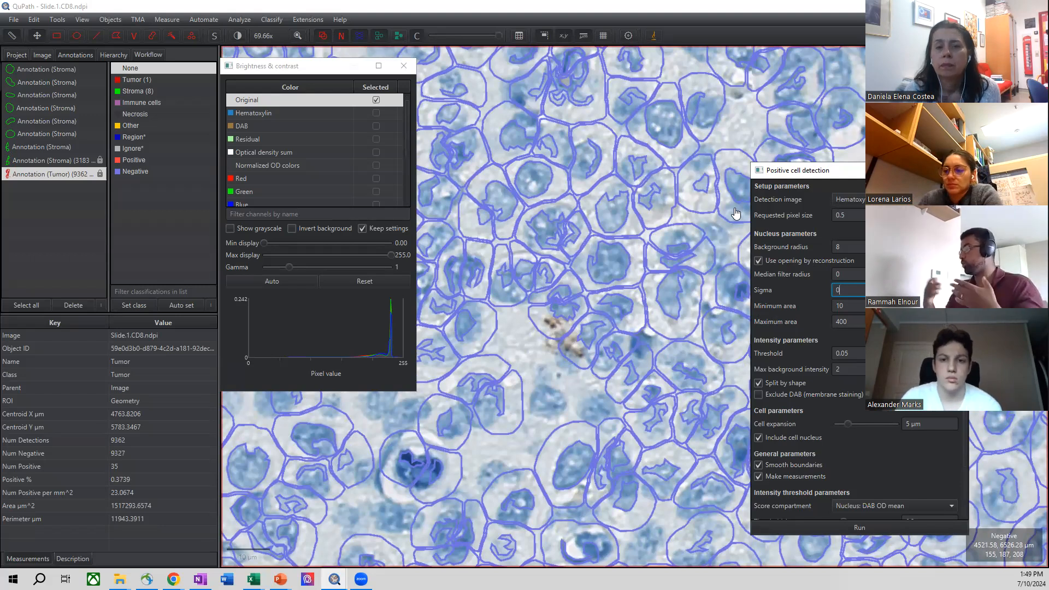
pyautogui.press('Delete')
pyautogui.write('2')
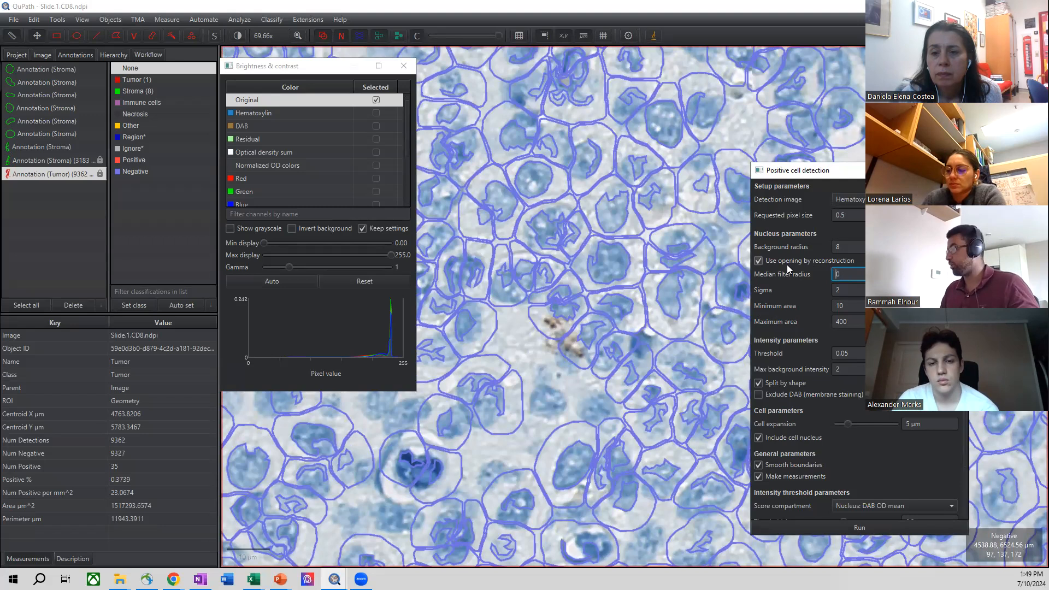
pyautogui.moveTo(787, 265)
pyautogui.click(836, 526)
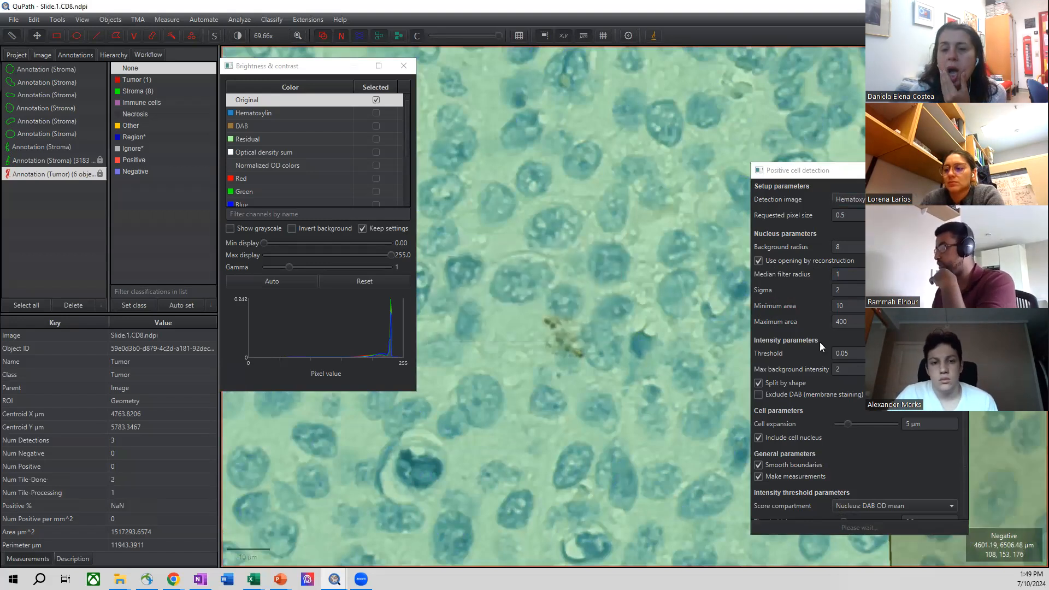
pyautogui.scroll(-2, 674, 295)
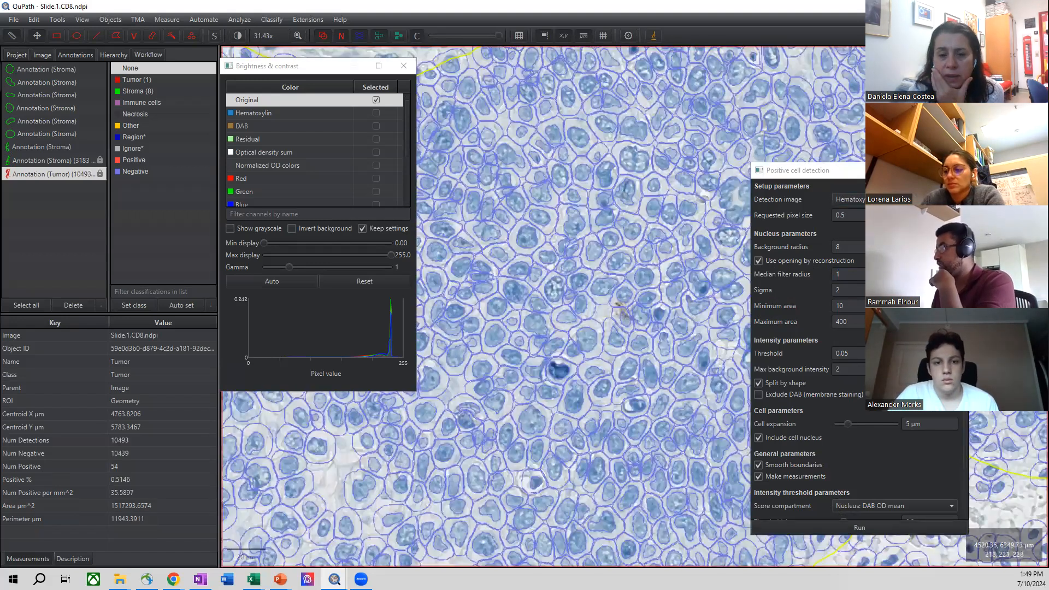
# Examine the cell outlines across the tumour region, and review the nucleus area, intensity and threshold parameters of positive cell detection.
pyautogui.doubleClick(675, 295)
pyautogui.moveTo(674, 295); pyautogui.dragTo(615, 306)
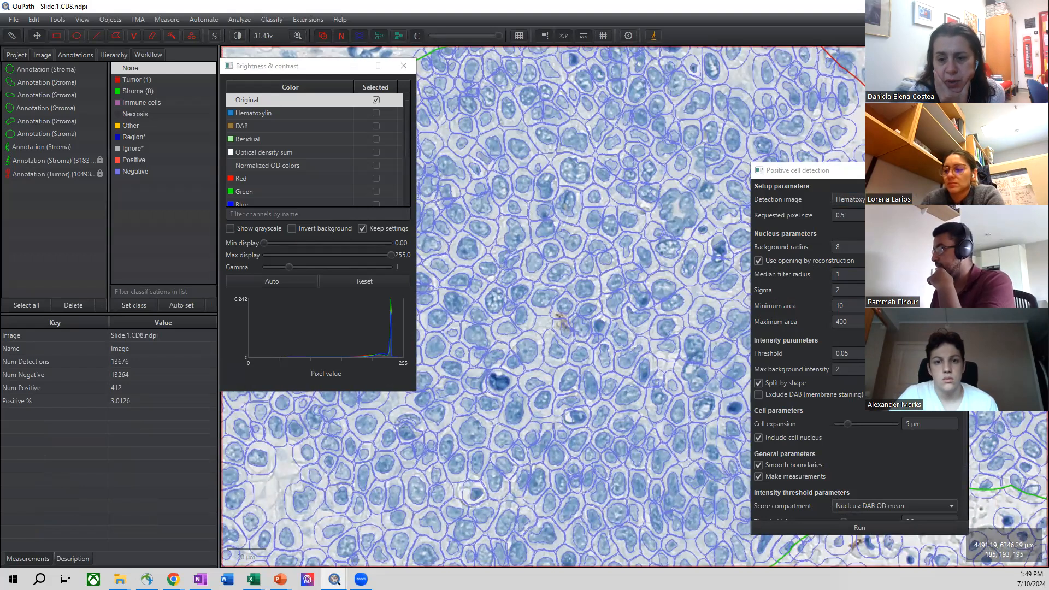
pyautogui.moveTo(616, 306); pyautogui.dragTo(607, 303)
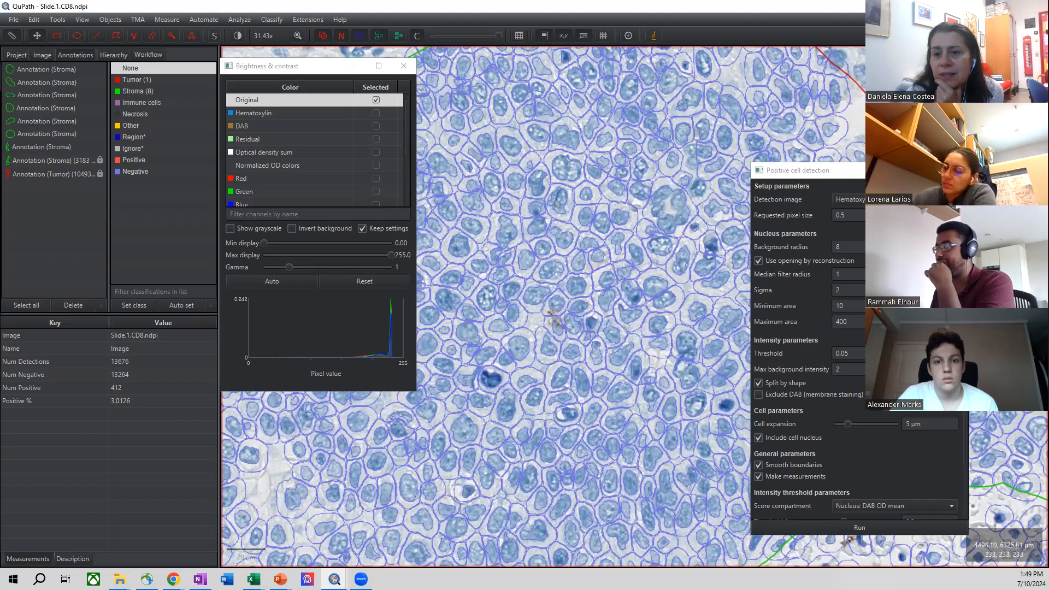
pyautogui.moveTo(585, 306); pyautogui.dragTo(548, 297)
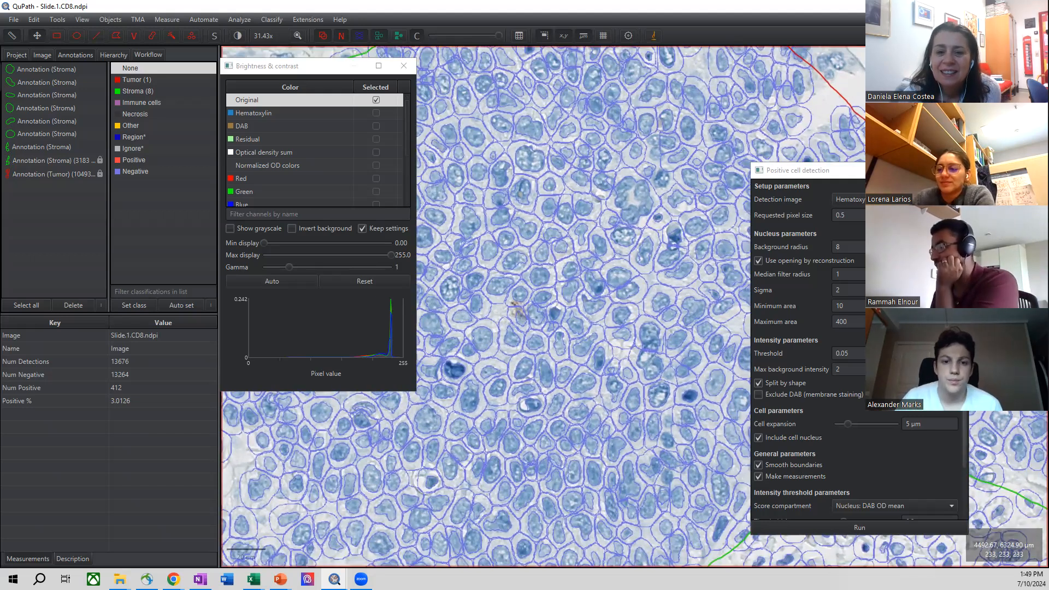
pyautogui.moveTo(730, 298); pyautogui.dragTo(711, 255)
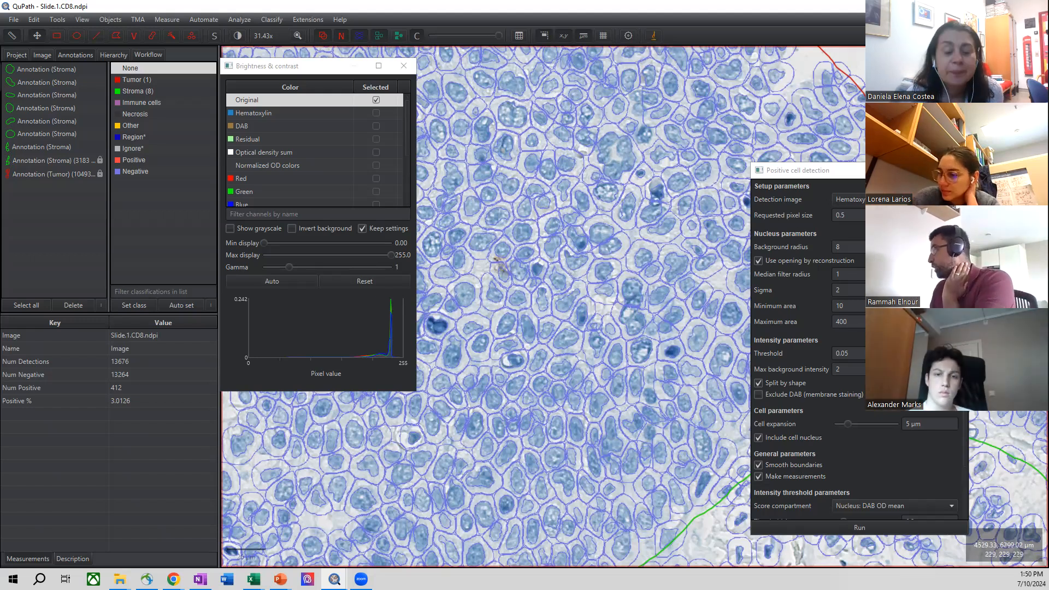
pyautogui.moveTo(655, 328); pyautogui.dragTo(623, 303)
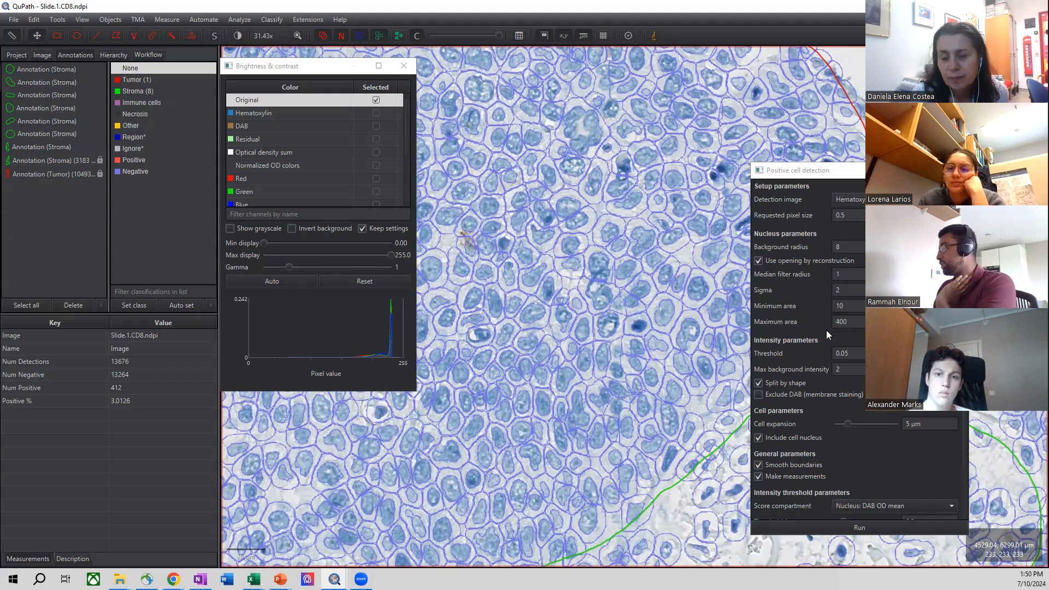
pyautogui.click(849, 306)
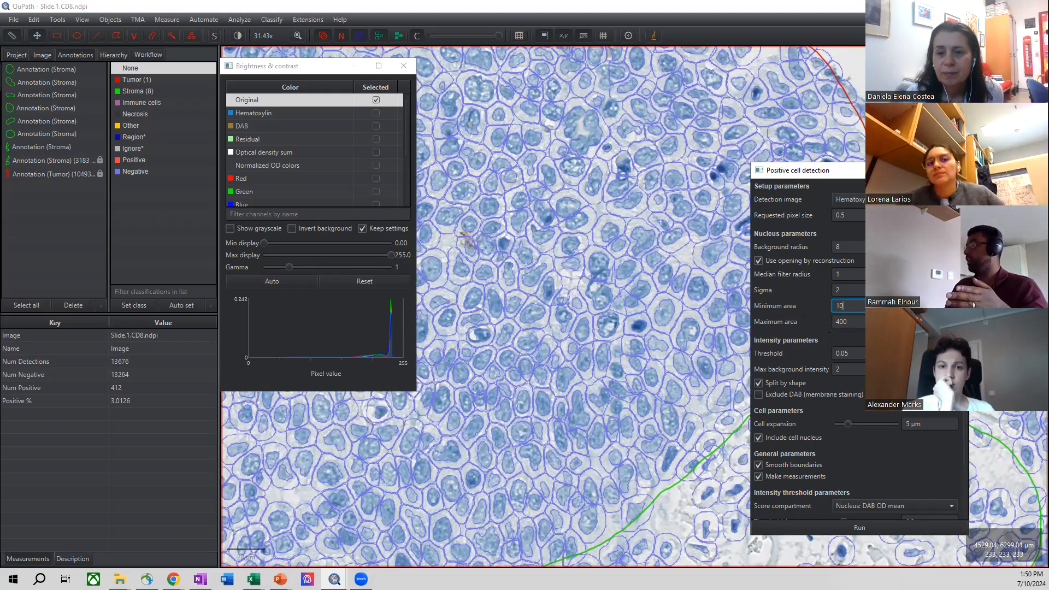
pyautogui.click(860, 317)
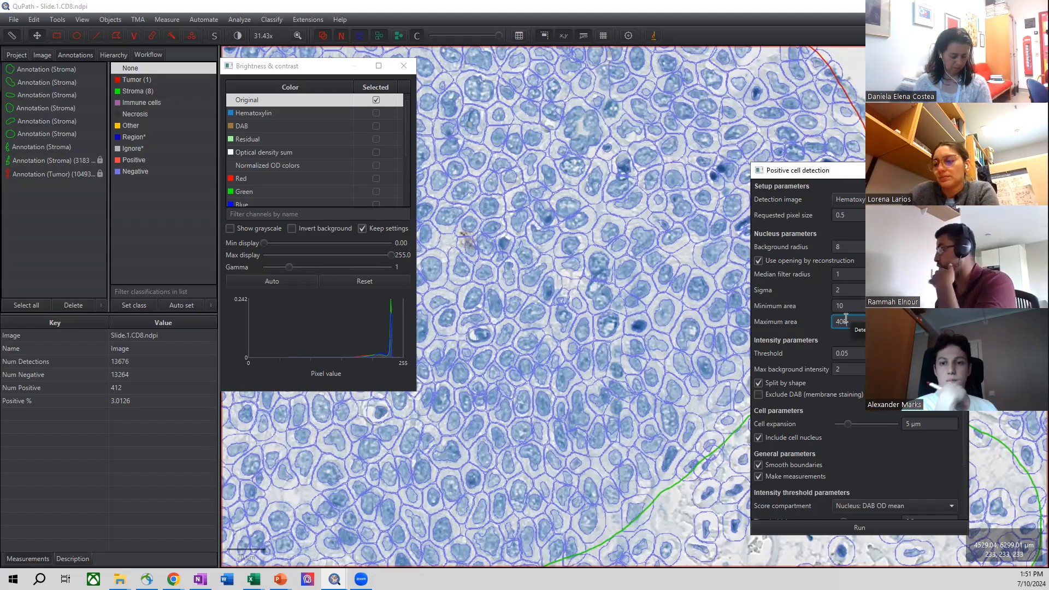
pyautogui.click(855, 307)
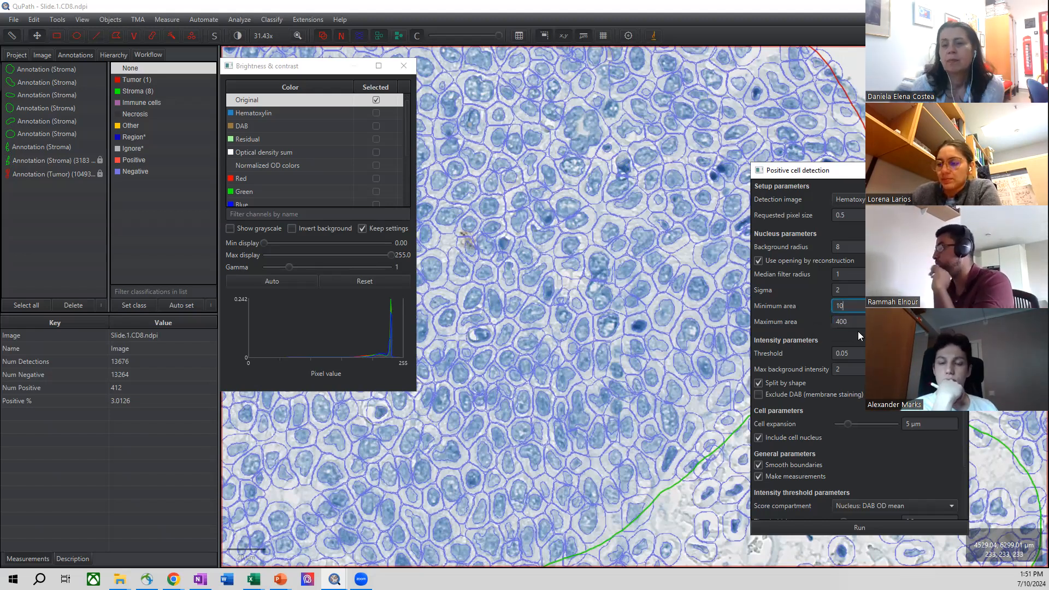
pyautogui.click(863, 353)
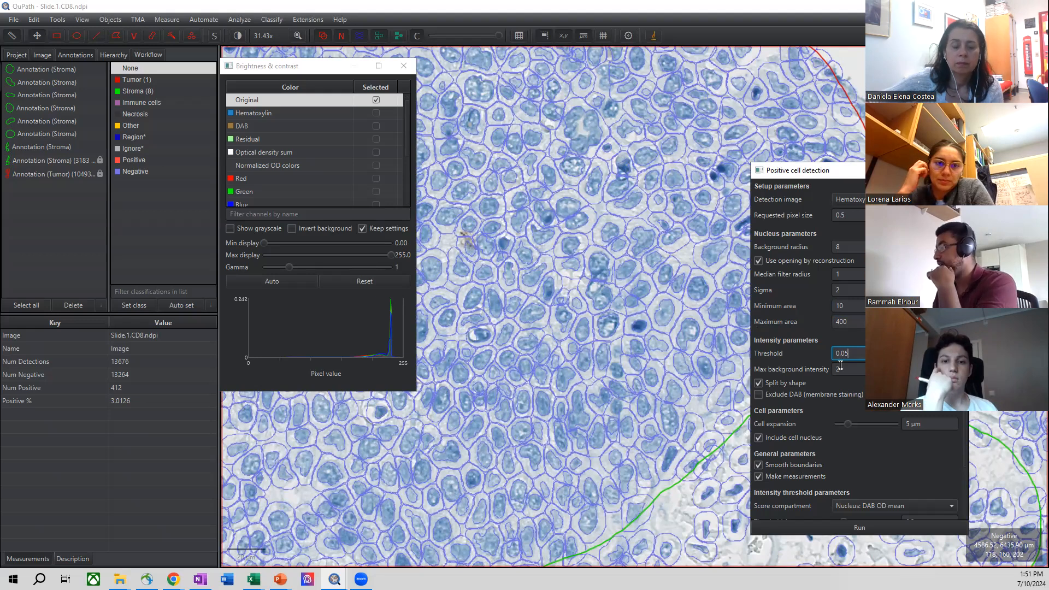
pyautogui.moveTo(961, 118); pyautogui.dragTo(946, 90)
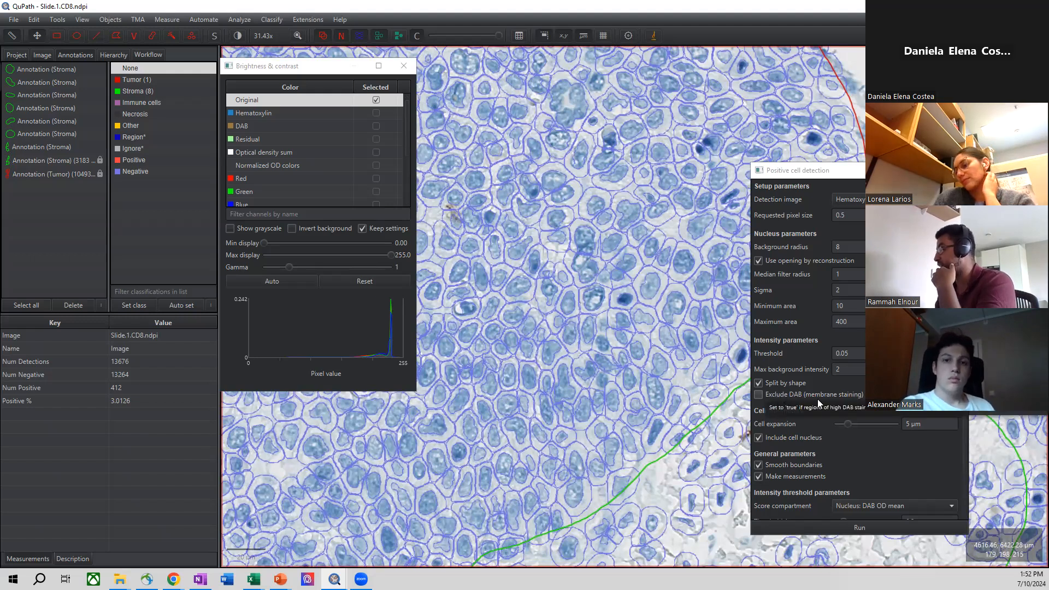
pyautogui.scroll(-1, 818, 402)
pyautogui.scroll(-1, 817, 399)
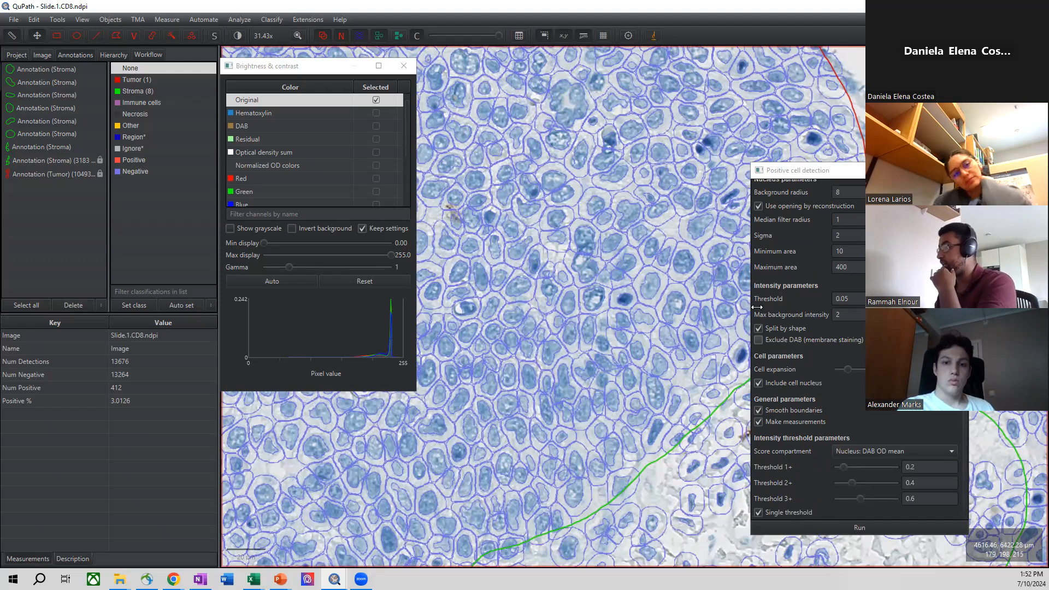
# Try a cell expansion of 1 µm and rerun positive cell detection on the Tumor annotation.
pyautogui.scroll(5, 680, 259)
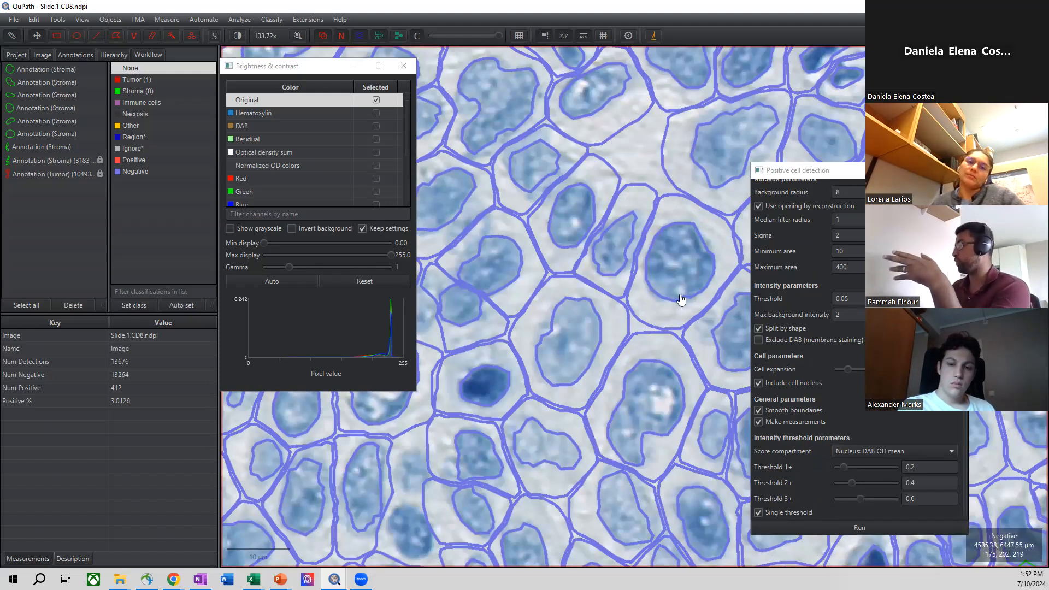
pyautogui.click(896, 170)
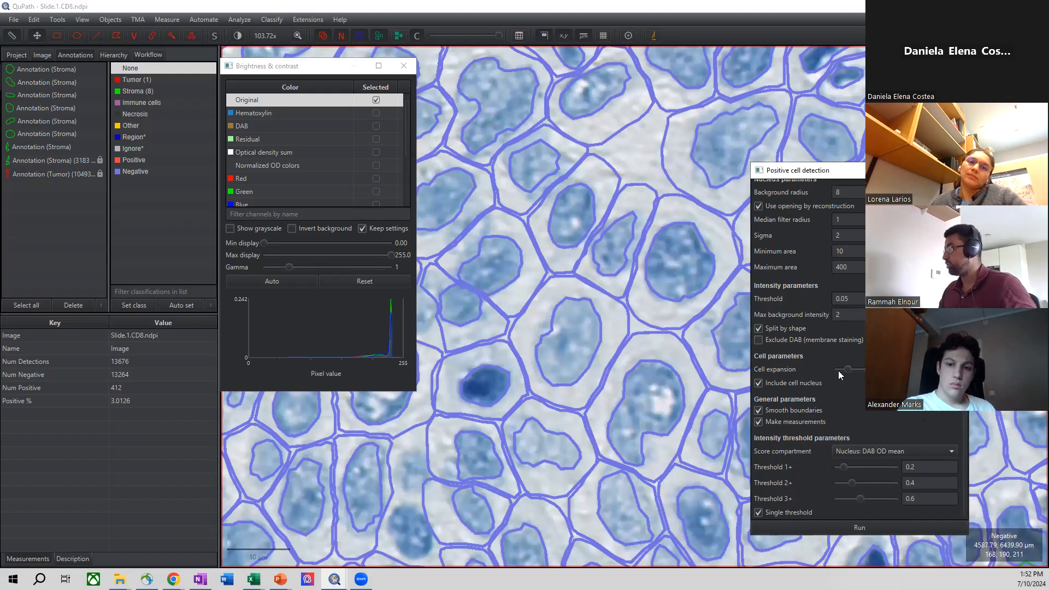
pyautogui.moveTo(845, 369); pyautogui.dragTo(842, 369)
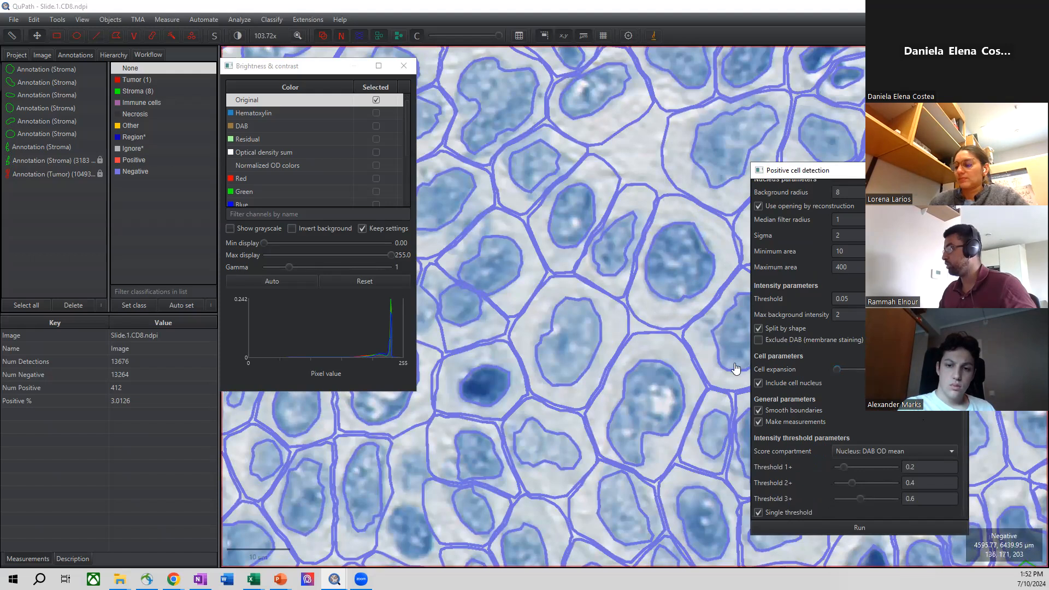
pyautogui.doubleClick(658, 180)
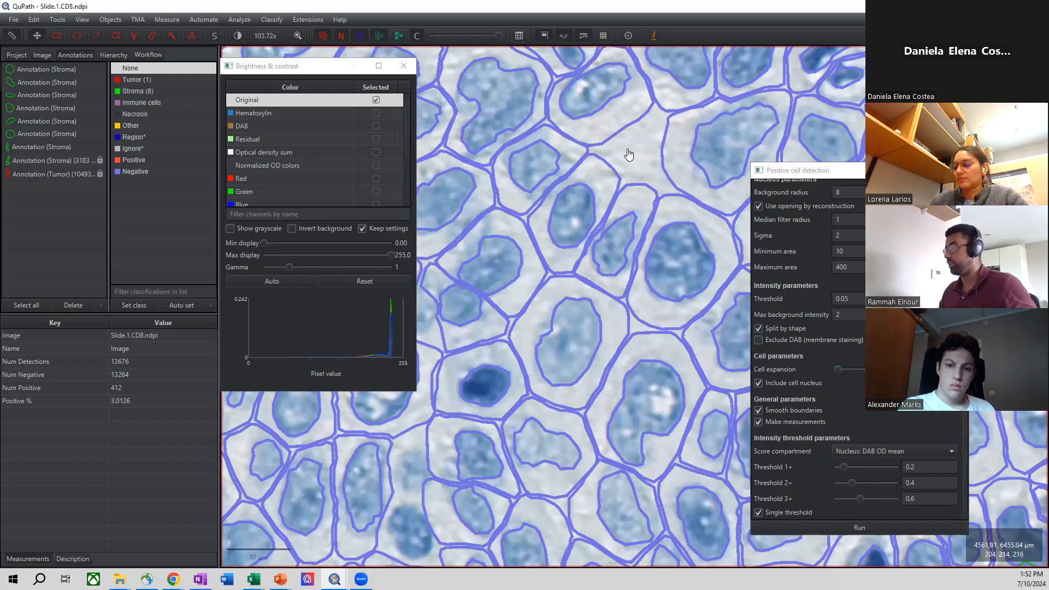
pyautogui.click(856, 530)
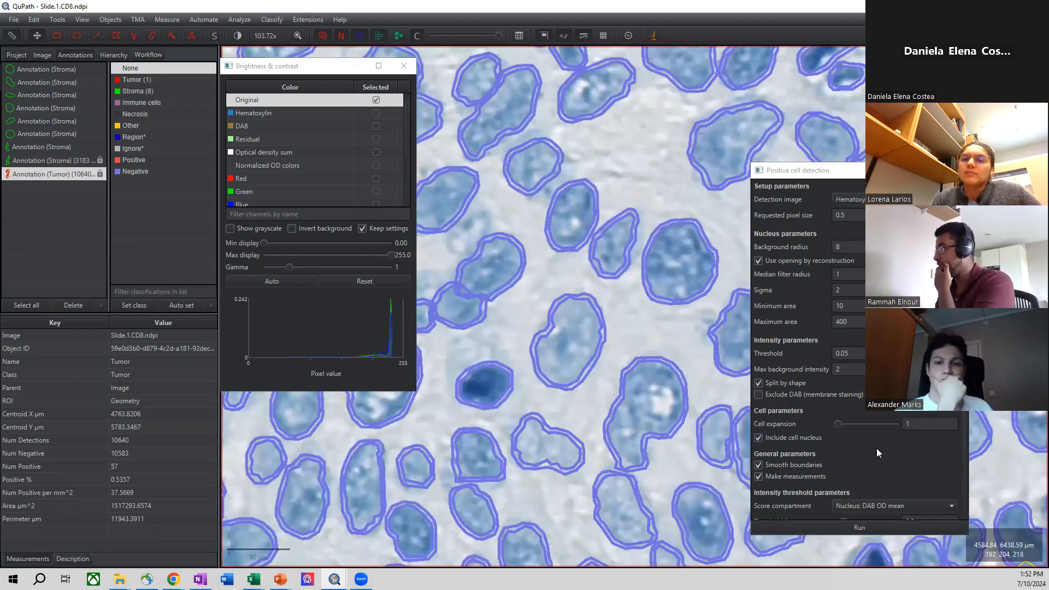
# Set the cell expansion to 5 µm and rerun positive cell detection on the Tumor annotation.
pyautogui.click(926, 425)
pyautogui.press('BackSpace')
pyautogui.write('5')
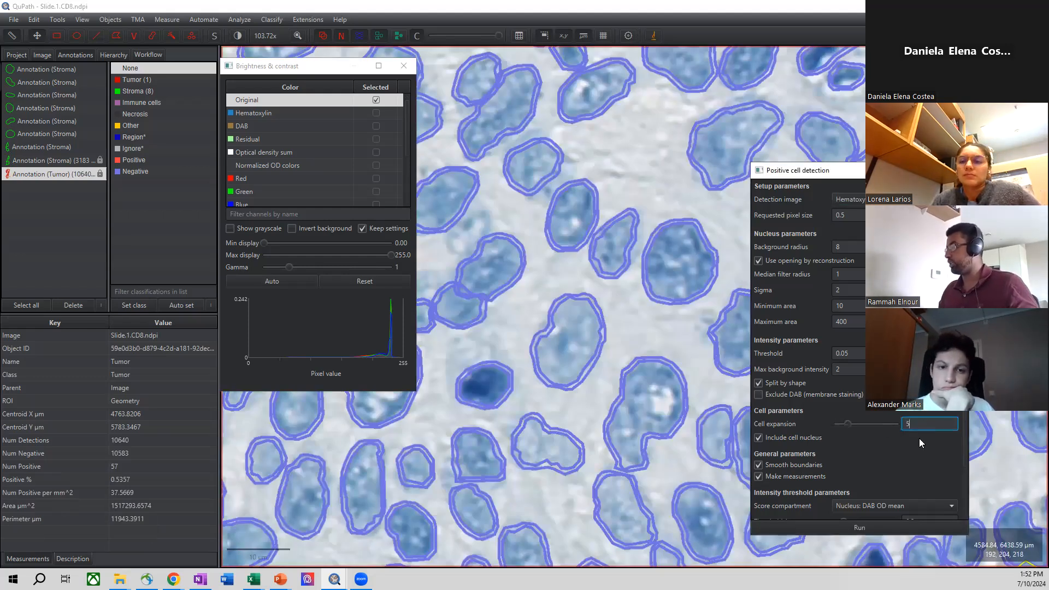
pyautogui.click(847, 526)
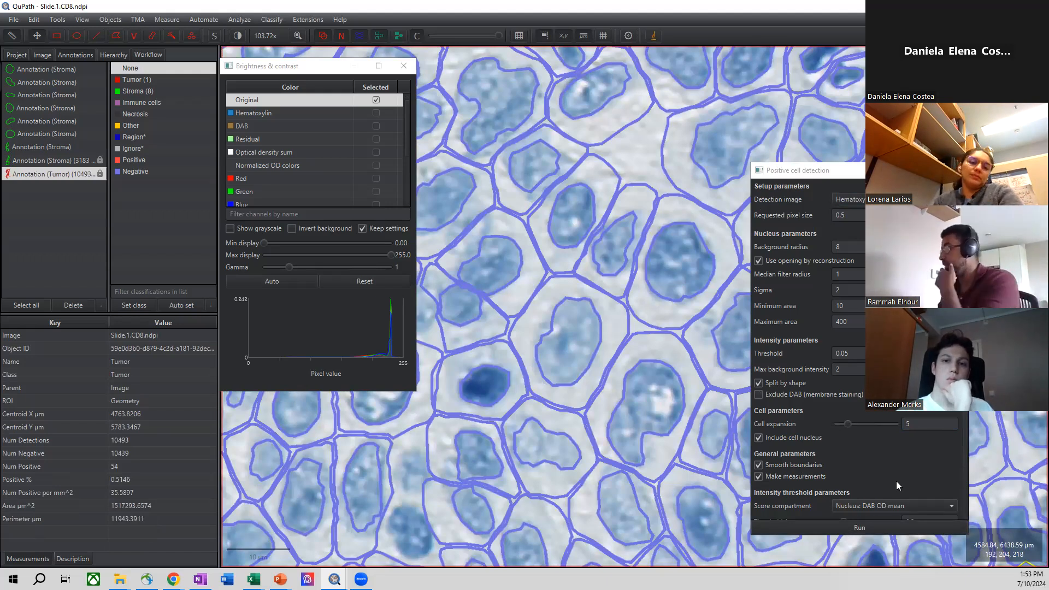
# Select the Stroma annotation containing stained cells, set Threshold 1+ to 3 and run positive cell detection on it.
pyautogui.scroll(-2, 891, 439)
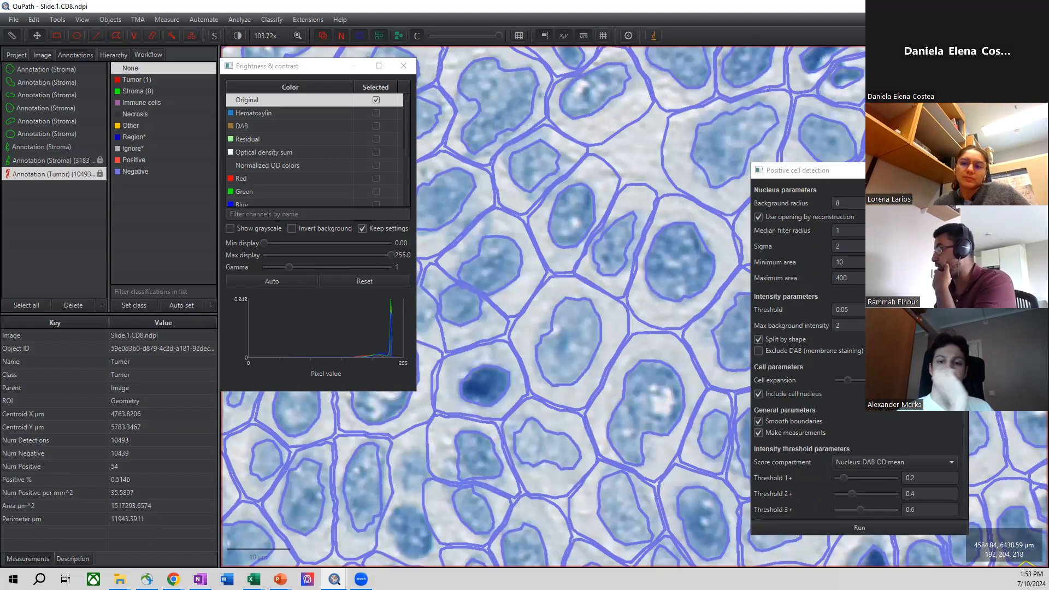
pyautogui.scroll(-1, 888, 439)
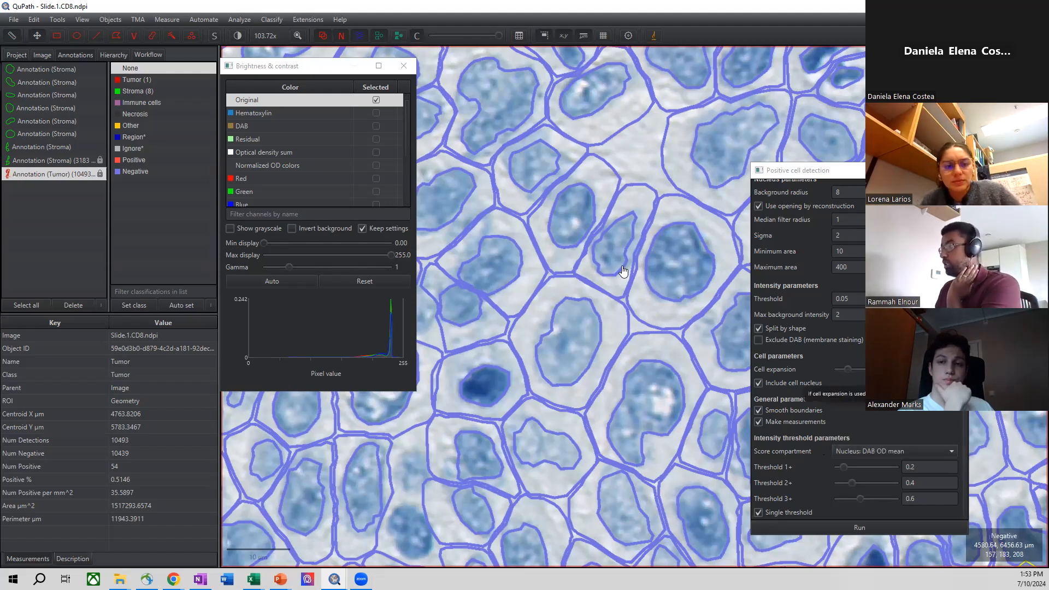
pyautogui.scroll(-8, 740, 511)
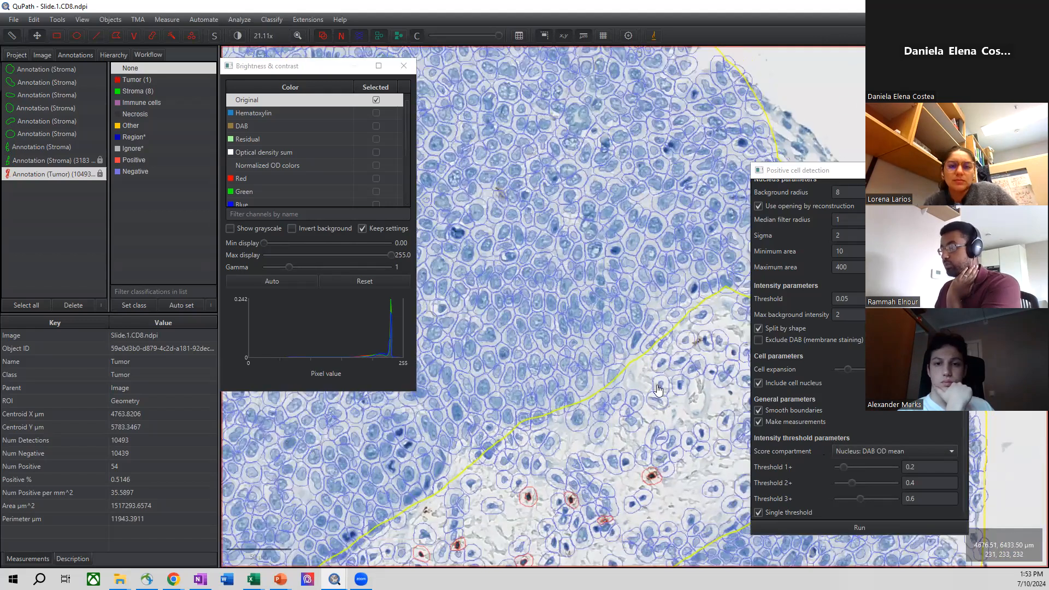
pyautogui.moveTo(686, 420); pyautogui.dragTo(663, 377)
pyautogui.scroll(4, 663, 377)
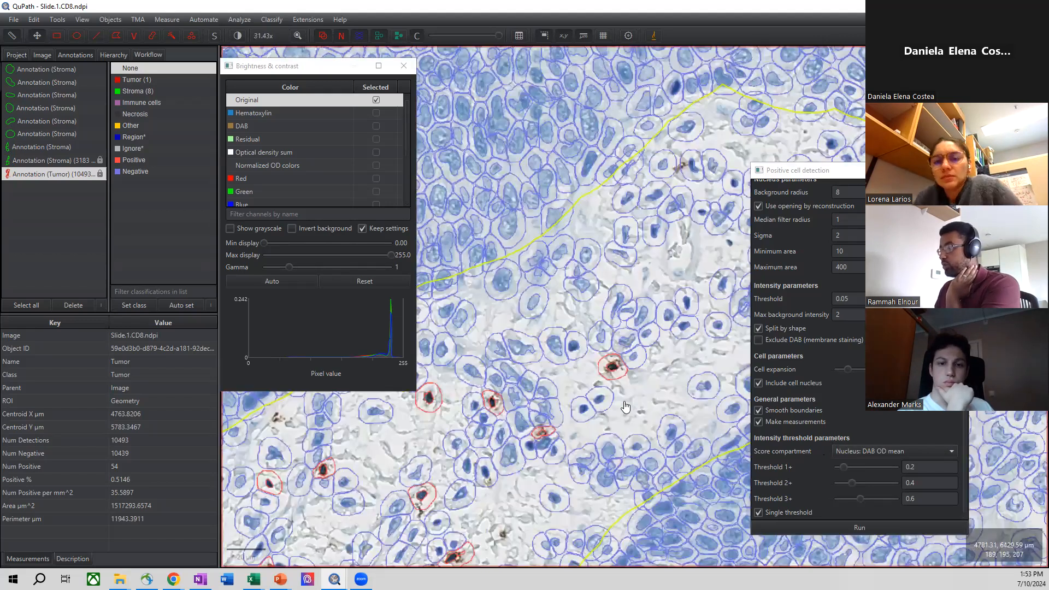
pyautogui.click(618, 408)
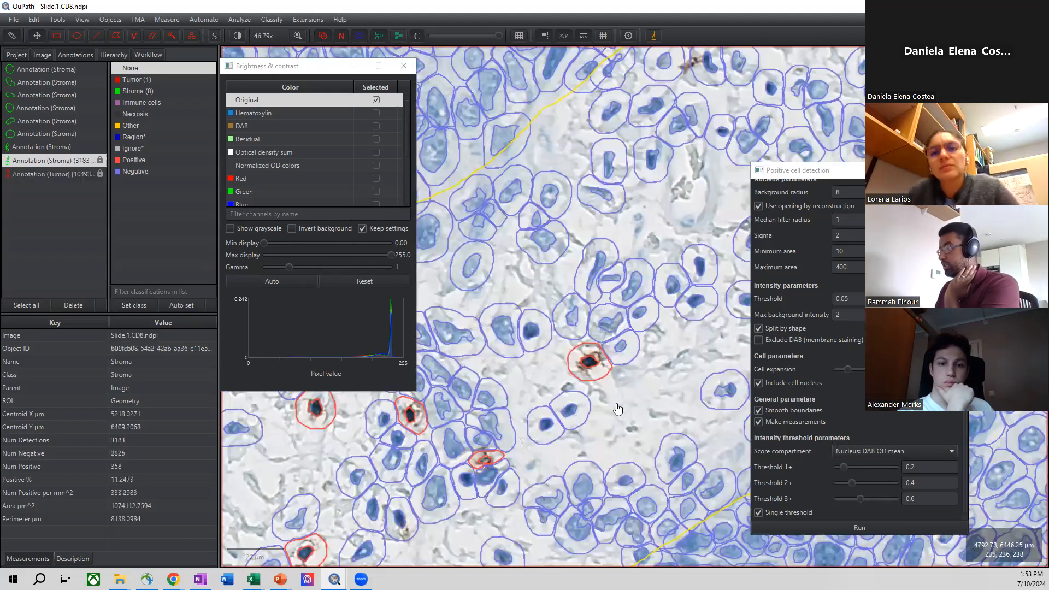
pyautogui.doubleClick(919, 466)
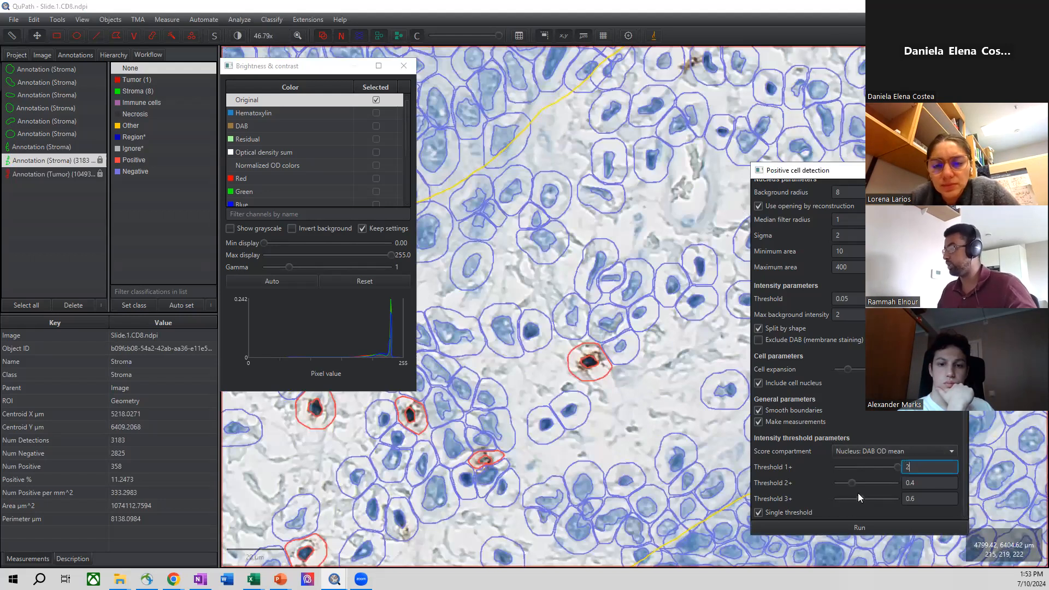
pyautogui.click(852, 524)
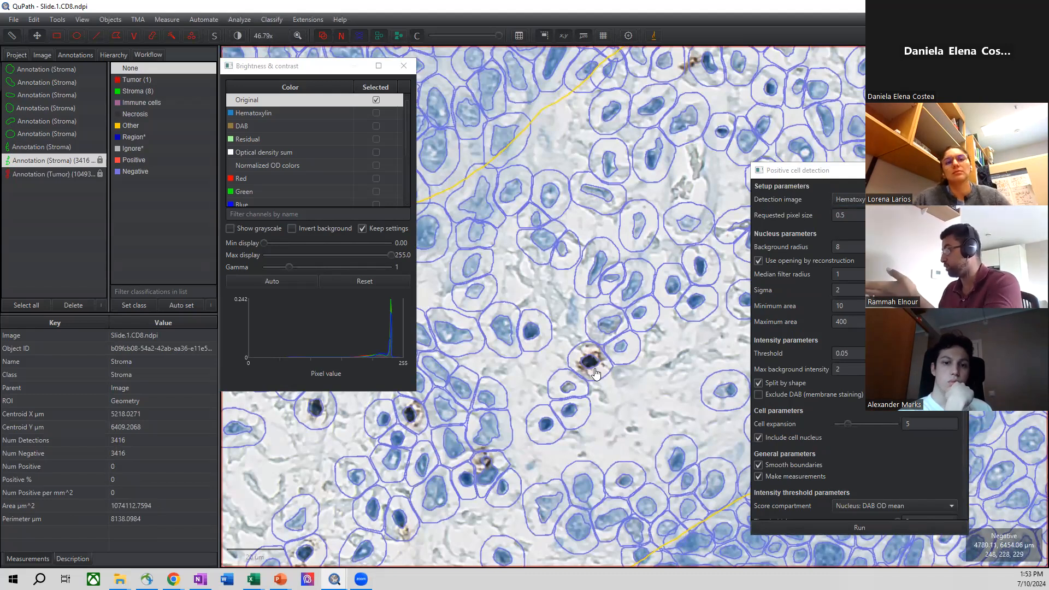
# Lower Threshold 1+ to 0.8 and rerun positive cell detection on the Stroma annotation.
pyautogui.scroll(-2, 853, 415)
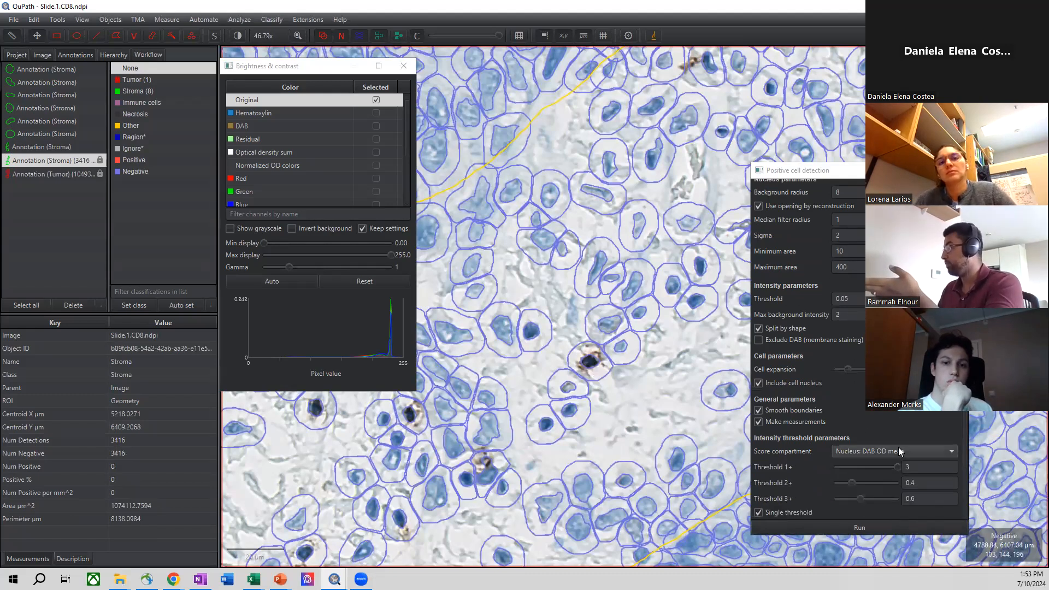
pyautogui.click(926, 472)
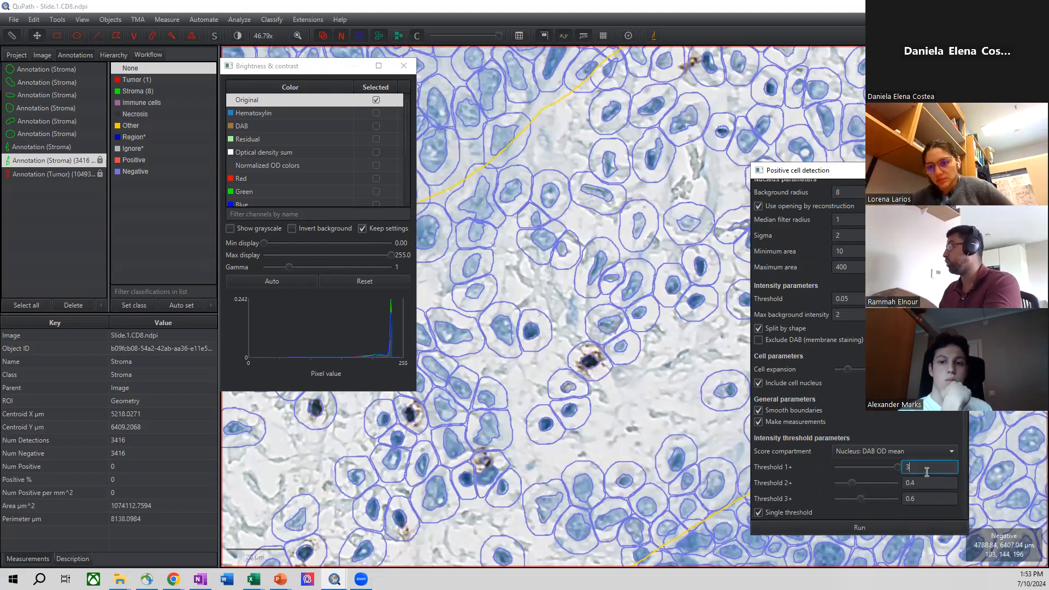
pyautogui.press('BackSpace')
pyautogui.write('1')
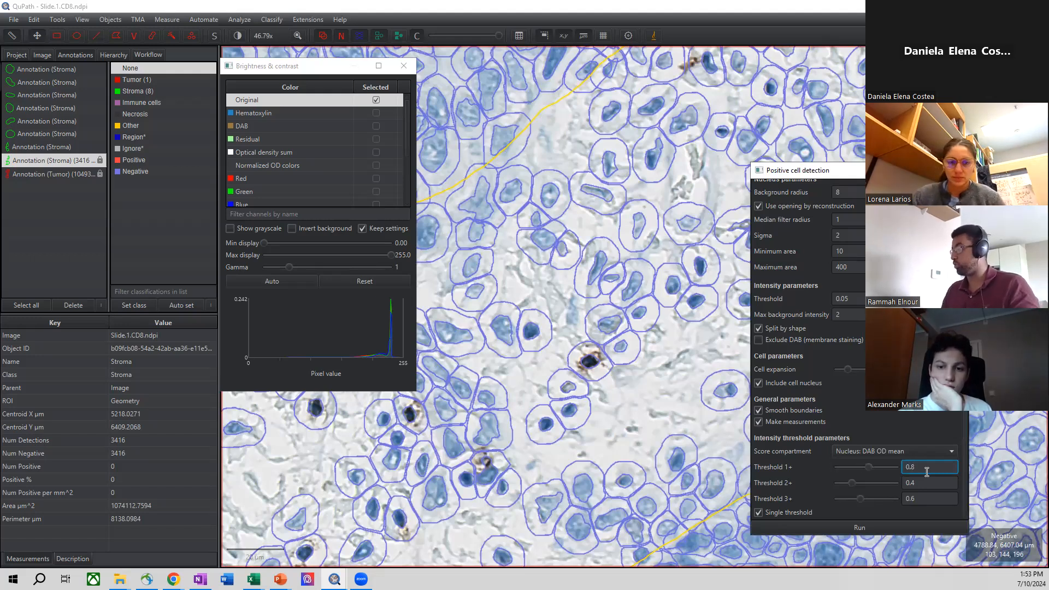
pyautogui.click(873, 527)
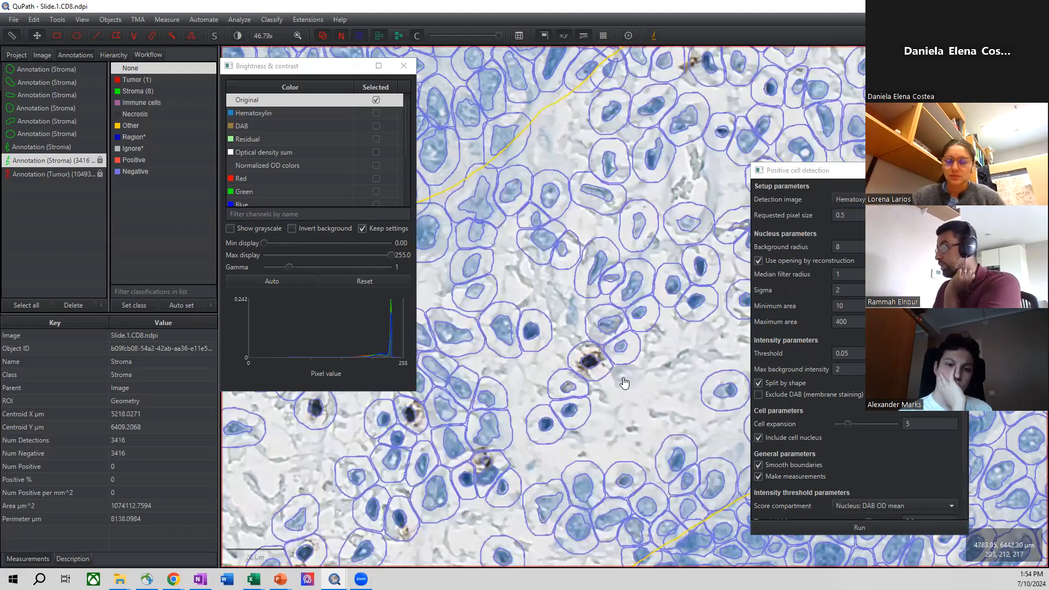
# Lower Threshold 1+ to 0.08 and rerun positive cell detection on the Stroma annotation.
pyautogui.scroll(-3, 888, 487)
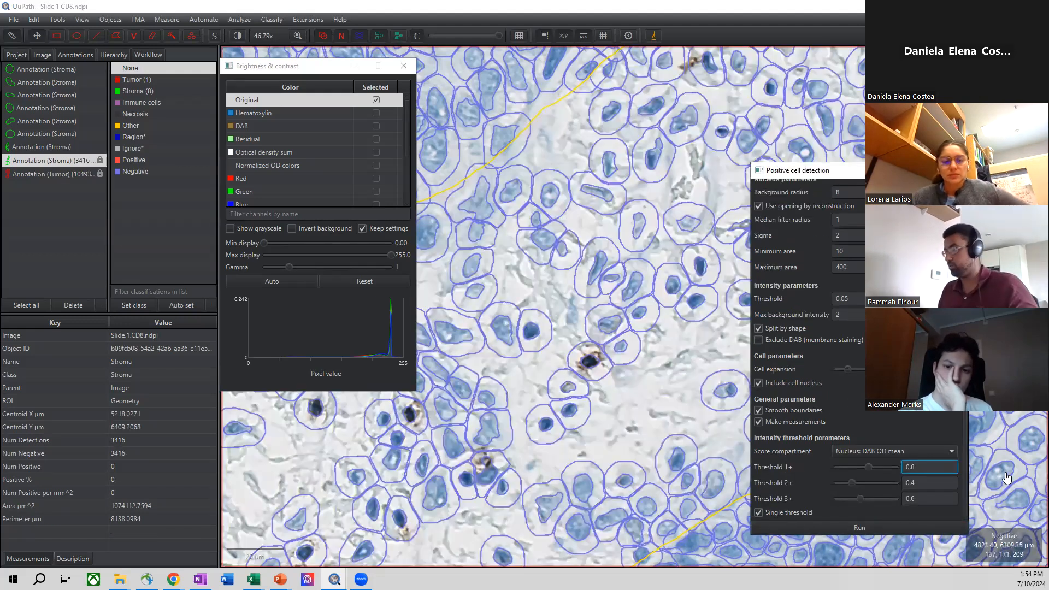
pyautogui.click(654, 419)
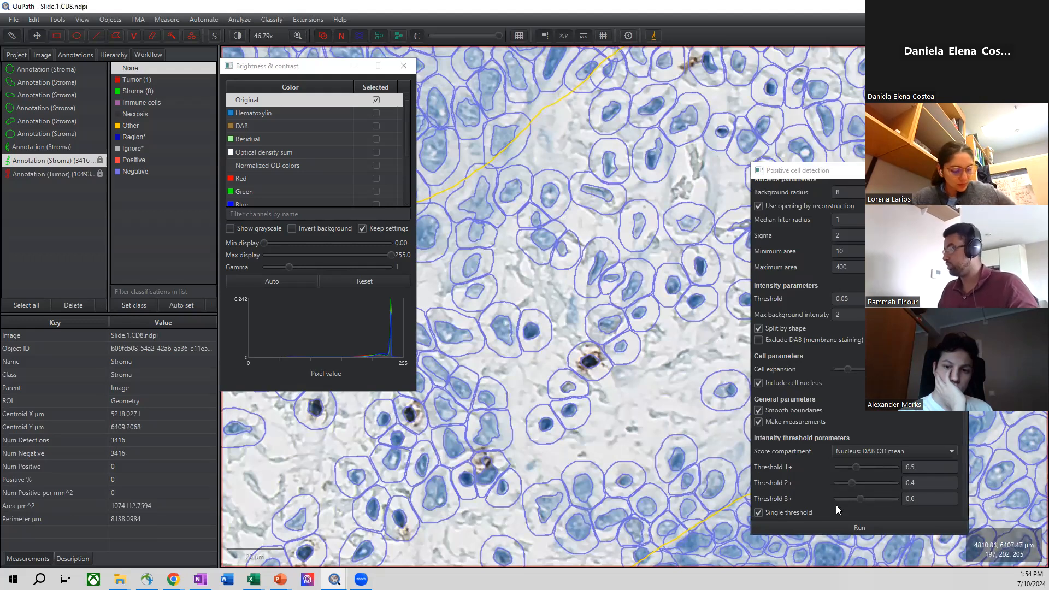
pyautogui.click(925, 468)
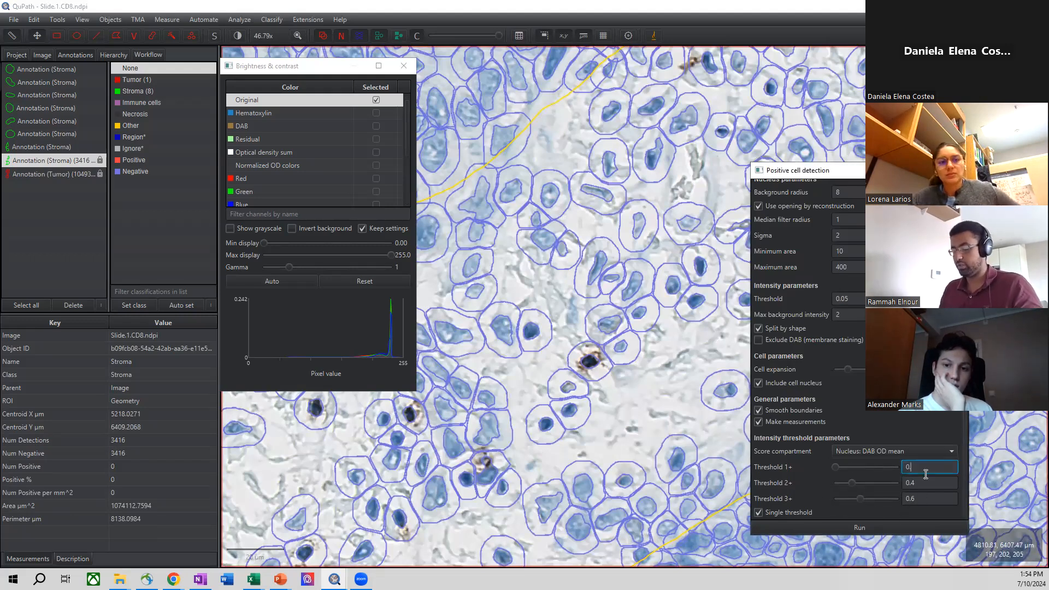
pyautogui.click(871, 526)
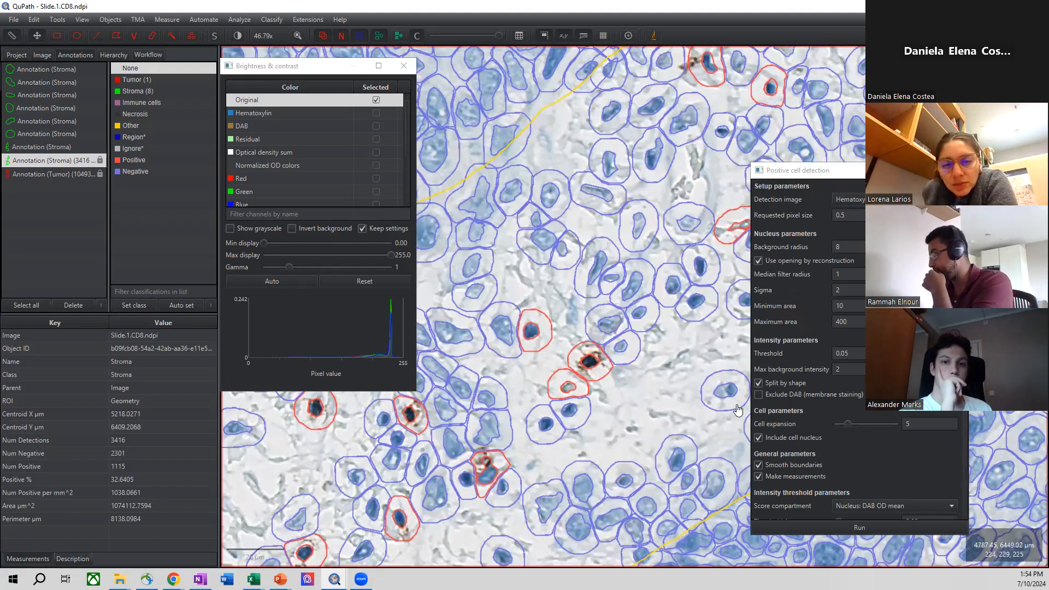
# Compare the nucleus intensity Threshold with the Threshold 1+ setting in the positive cell detection parameters.
pyautogui.scroll(-2, 863, 447)
pyautogui.click(931, 478)
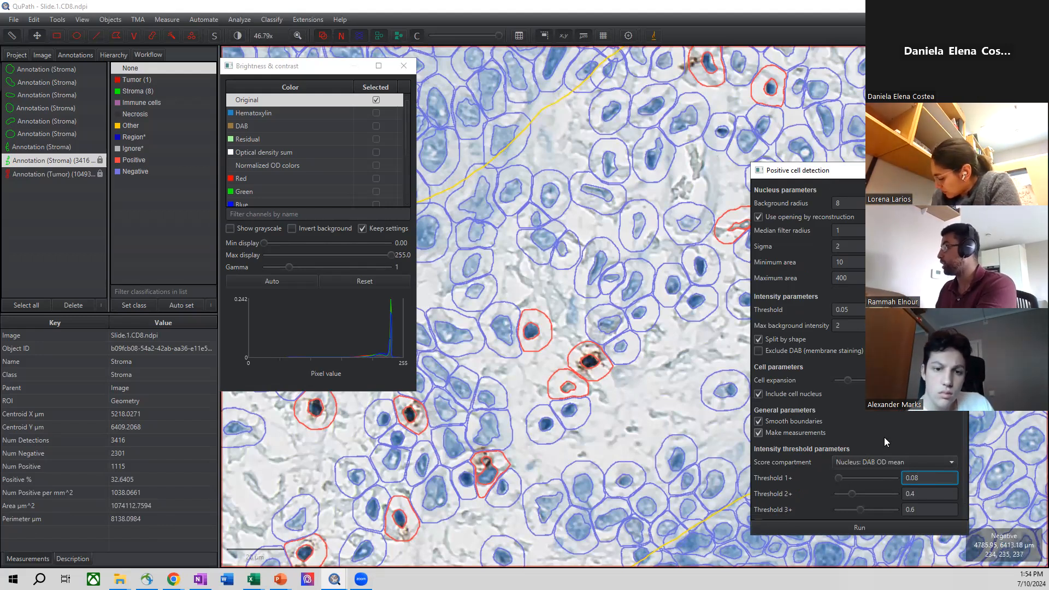
pyautogui.click(850, 309)
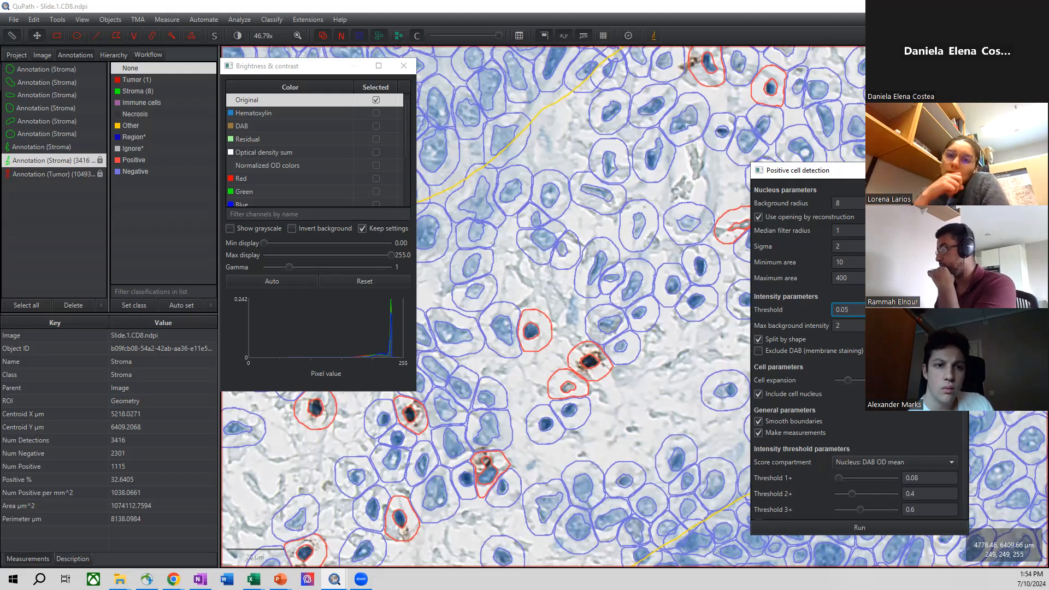
pyautogui.scroll(-1, 856, 350)
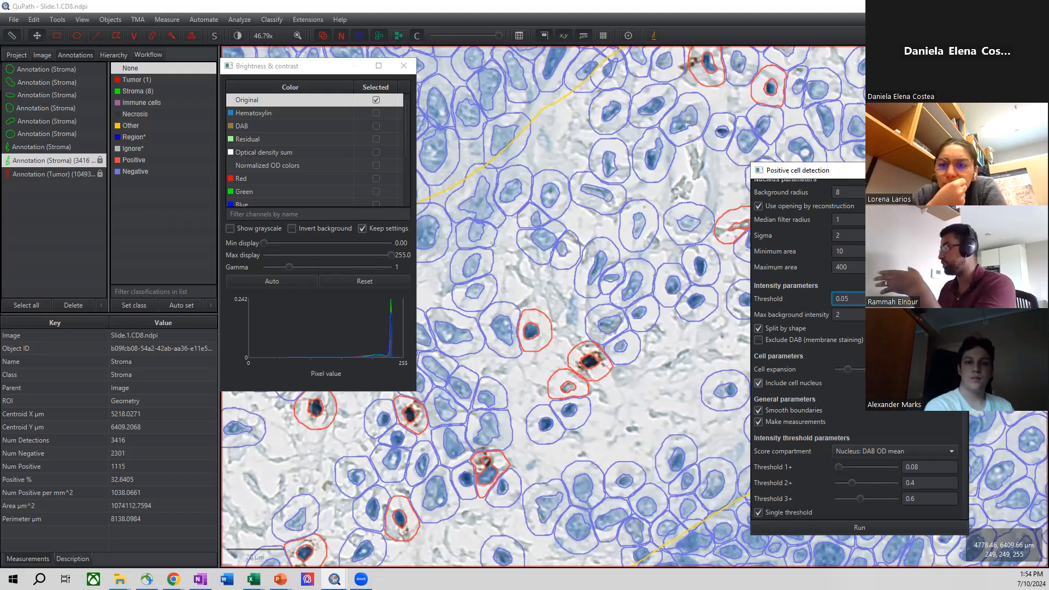
pyautogui.click(919, 470)
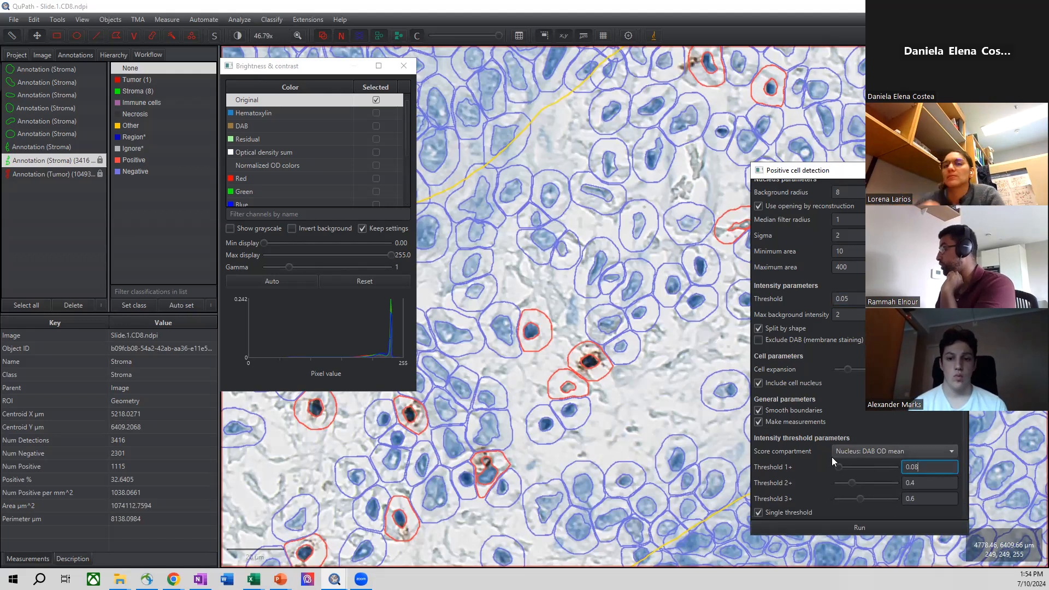
pyautogui.click(856, 302)
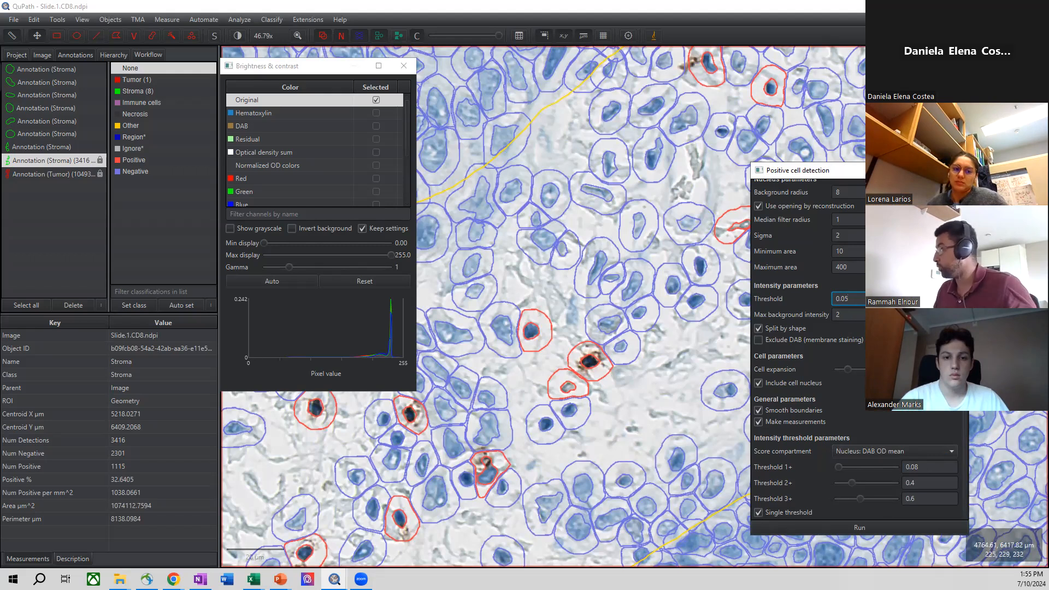
pyautogui.scroll(2, 856, 349)
pyautogui.scroll(-2, 856, 350)
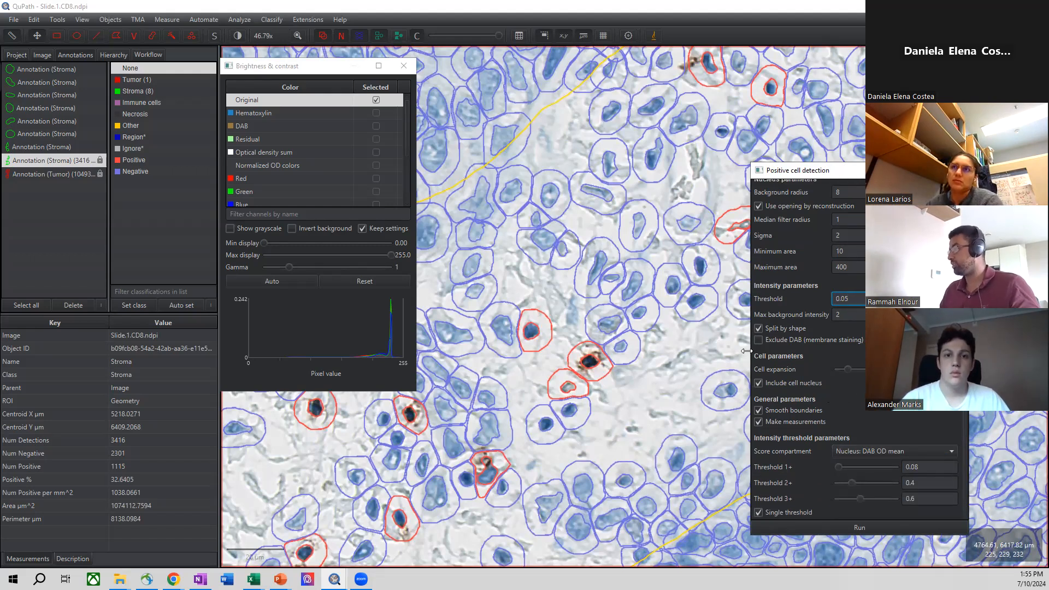
# Examine the positive and negative detections across the annotated core and along its tumor–stroma border.
pyautogui.moveTo(690, 343); pyautogui.dragTo(637, 374)
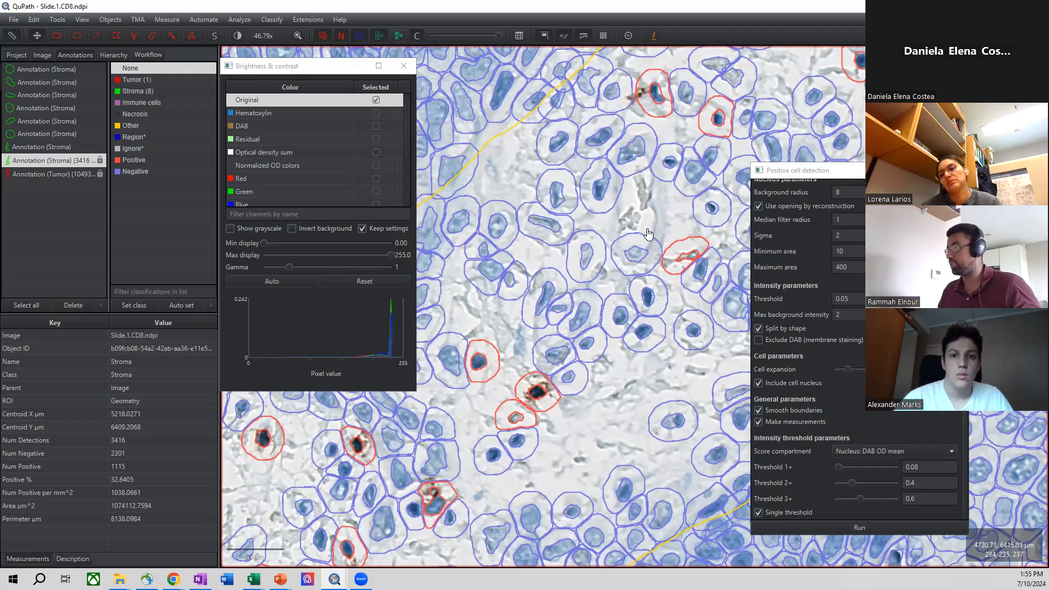
pyautogui.scroll(-8, 648, 234)
pyautogui.click(725, 164)
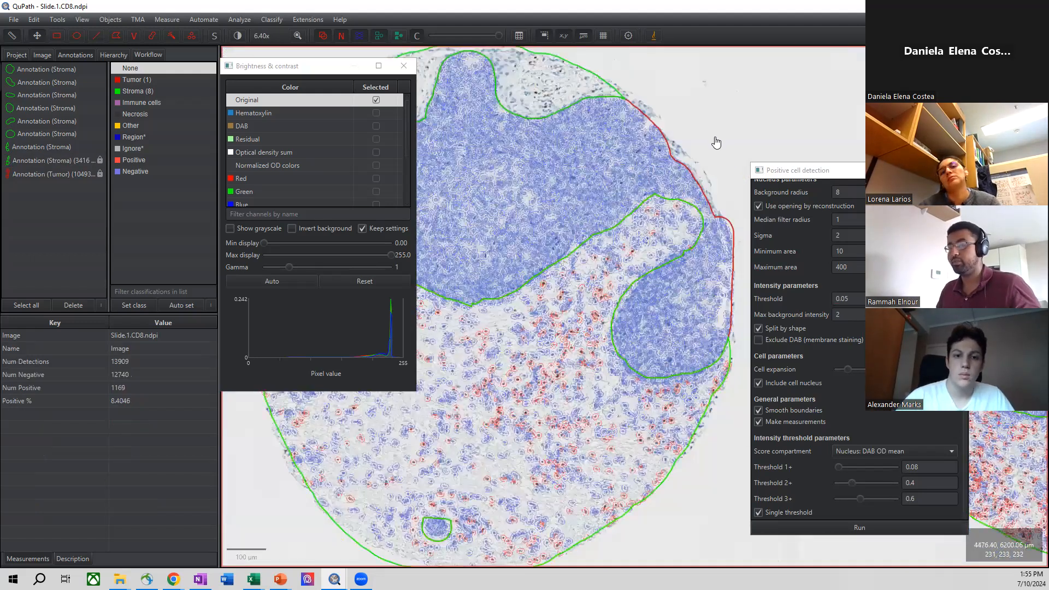
pyautogui.scroll(2, 522, 248)
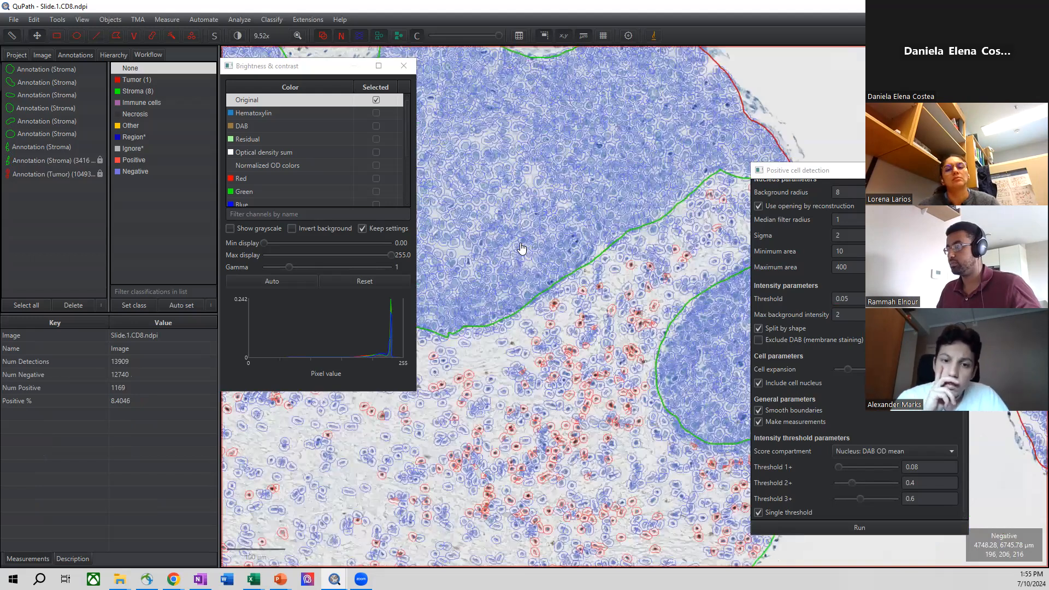
pyautogui.scroll(-2, 521, 249)
pyautogui.moveTo(737, 153); pyautogui.dragTo(765, 146)
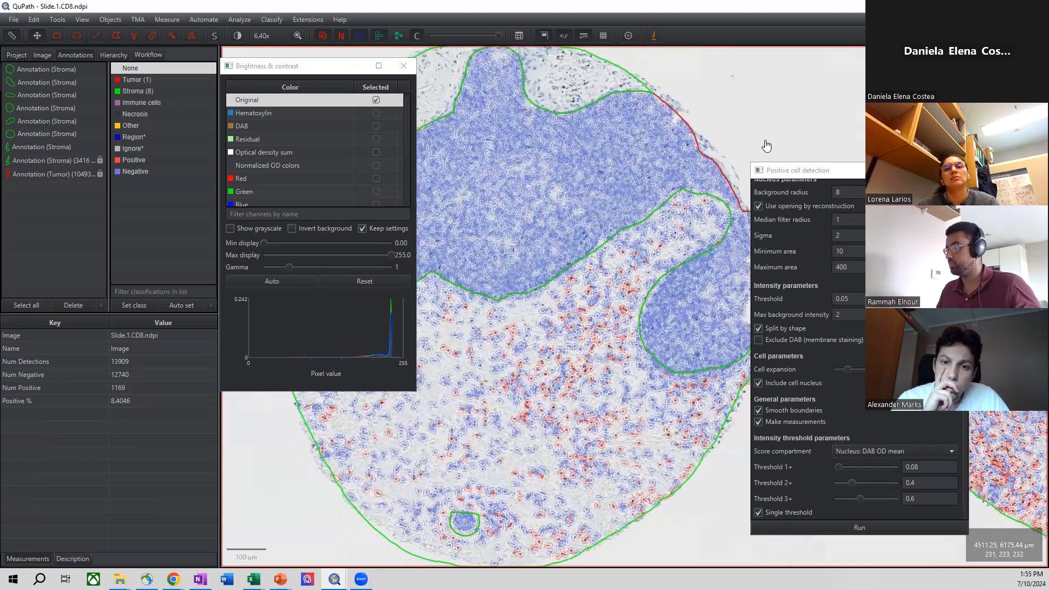
pyautogui.scroll(6, 510, 319)
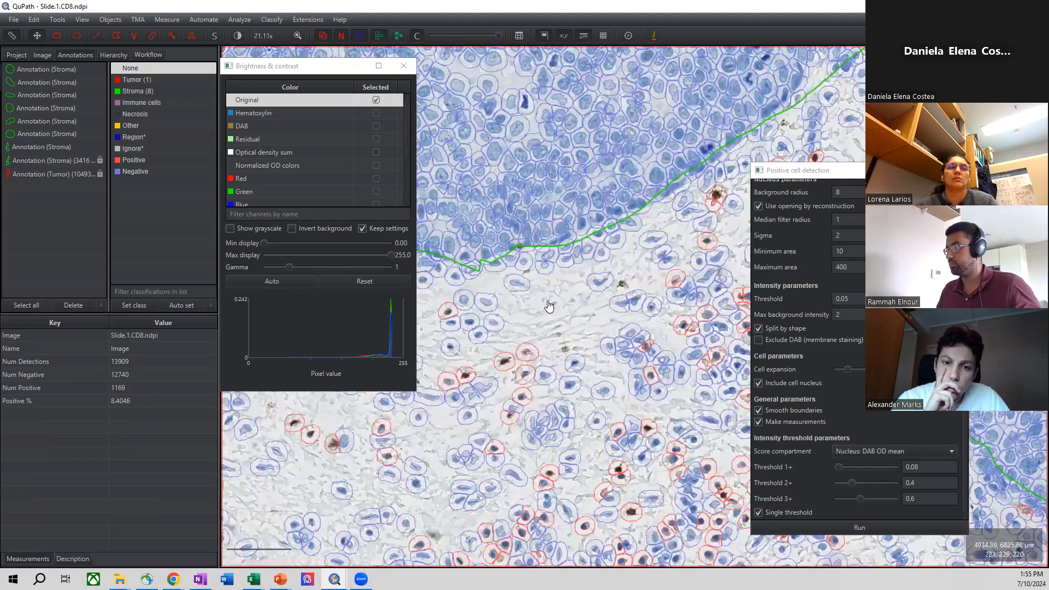
pyautogui.scroll(-8, 549, 305)
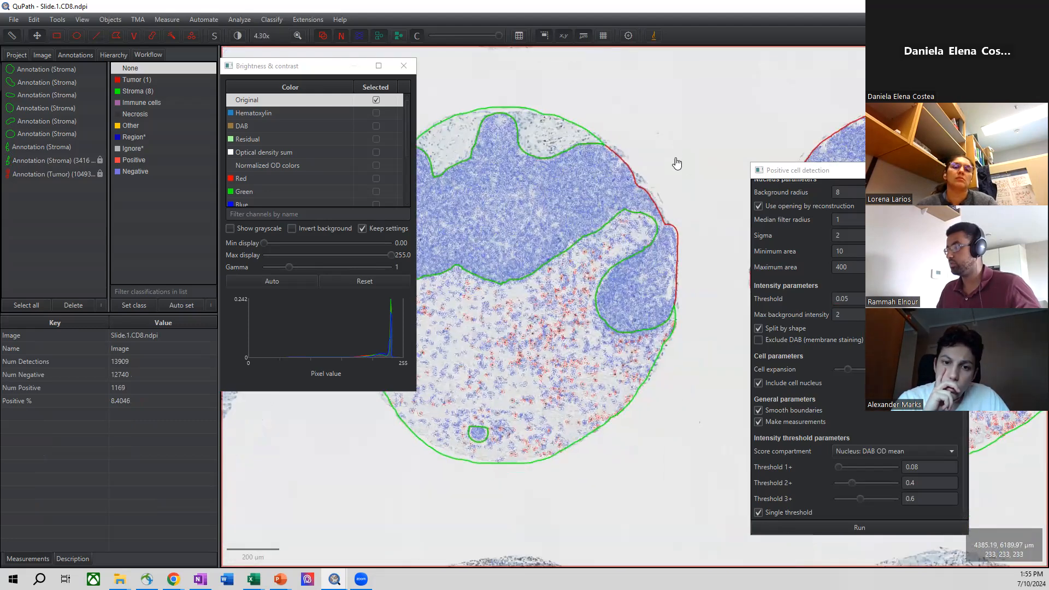
# Inspect the detections in the lower stroma around the small islet and in the large tumor region.
pyautogui.moveTo(499, 419); pyautogui.dragTo(602, 363)
pyautogui.scroll(3, 551, 304)
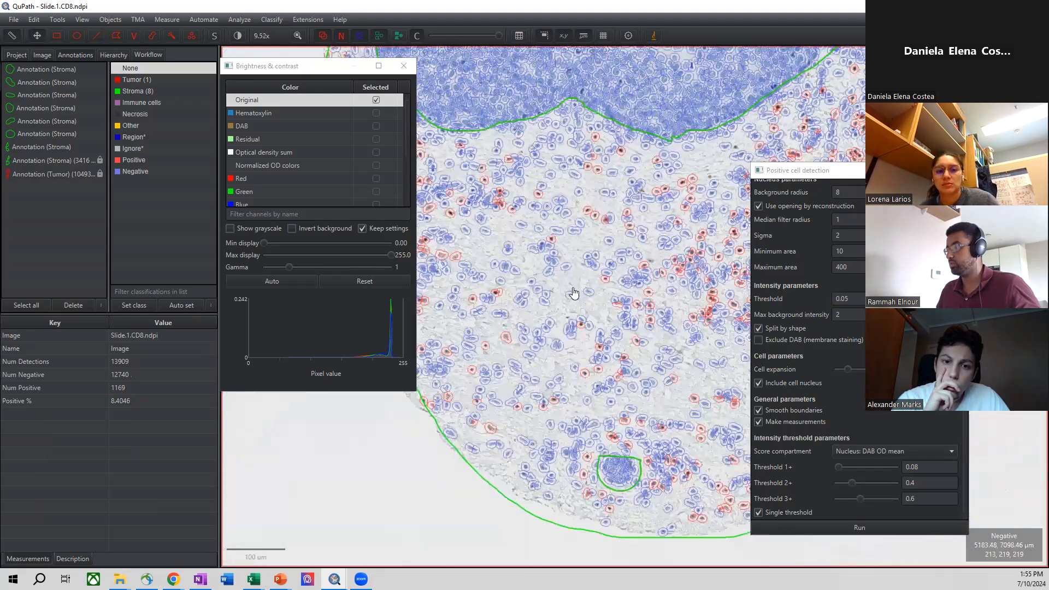
pyautogui.scroll(-3, 578, 291)
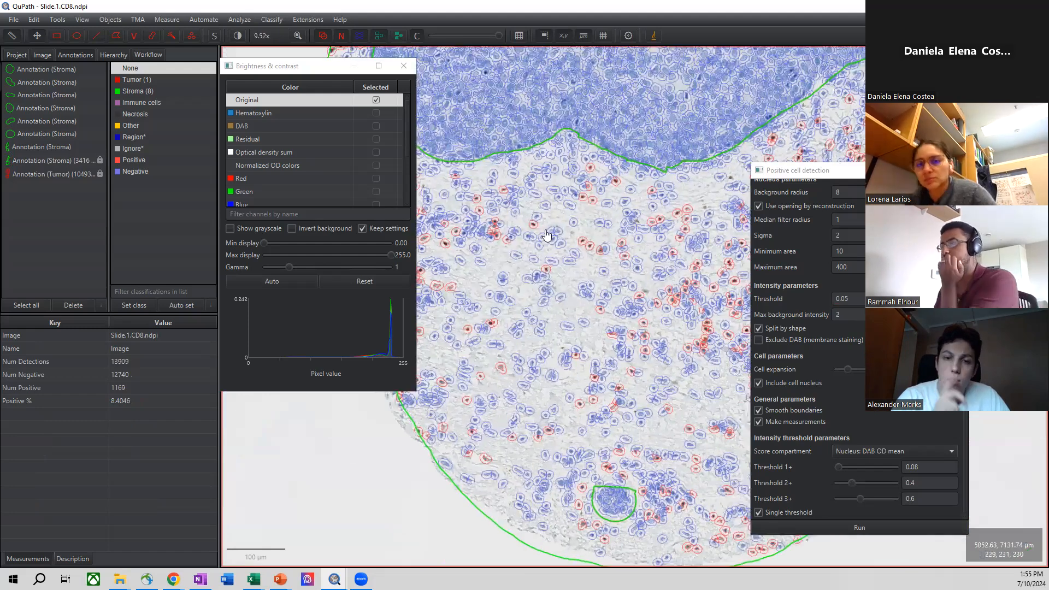
pyautogui.scroll(3, 571, 210)
pyautogui.scroll(1, 571, 210)
pyautogui.moveTo(590, 109); pyautogui.dragTo(573, 261)
pyautogui.scroll(-1, 573, 260)
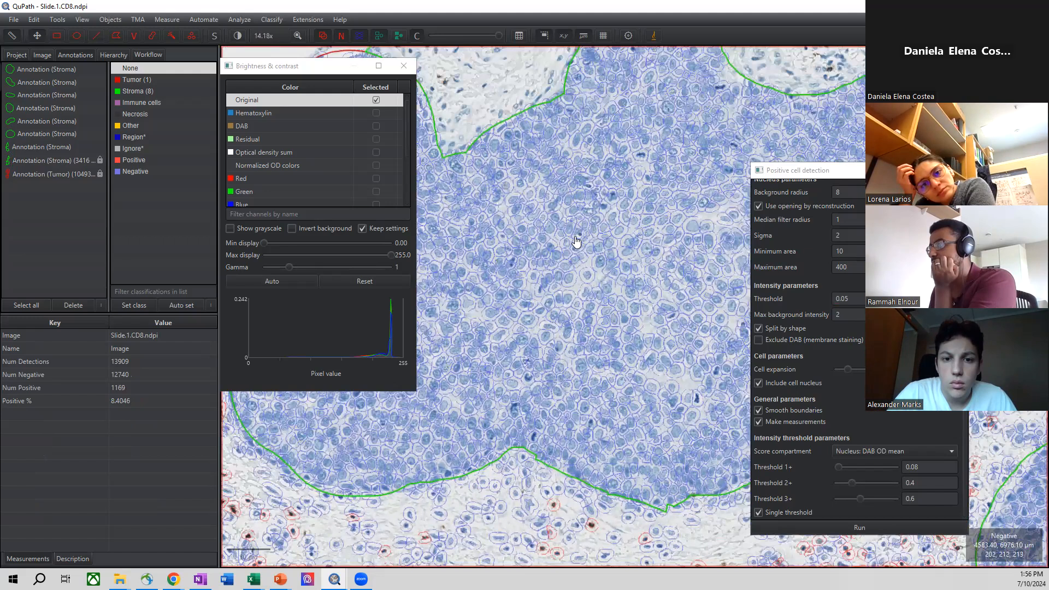
# Select the Tumor annotation to check its detection counts, then clear the selection.
pyautogui.click(580, 290)
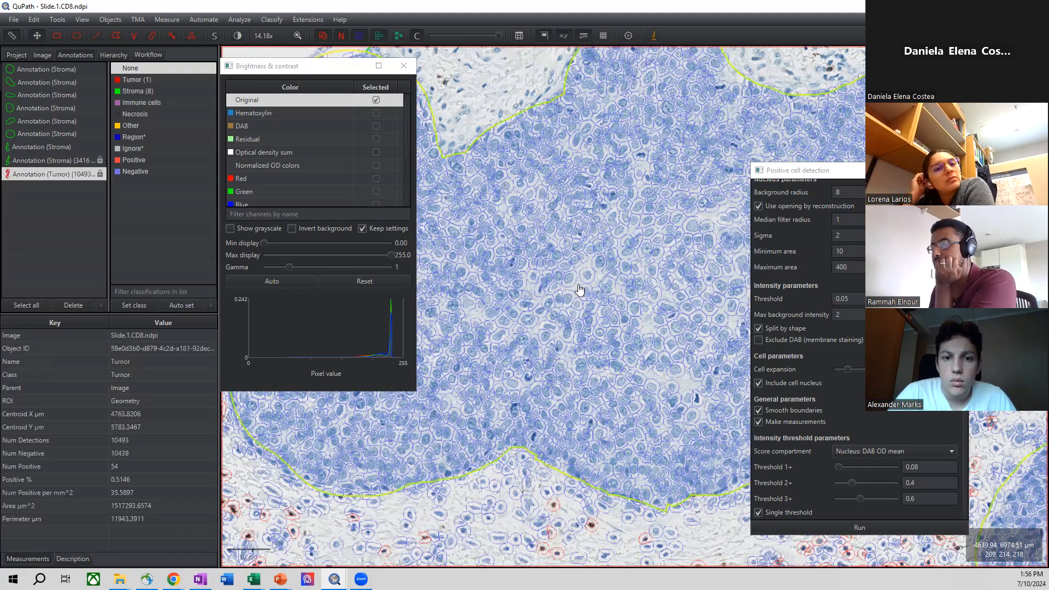
pyautogui.scroll(-1, 580, 290)
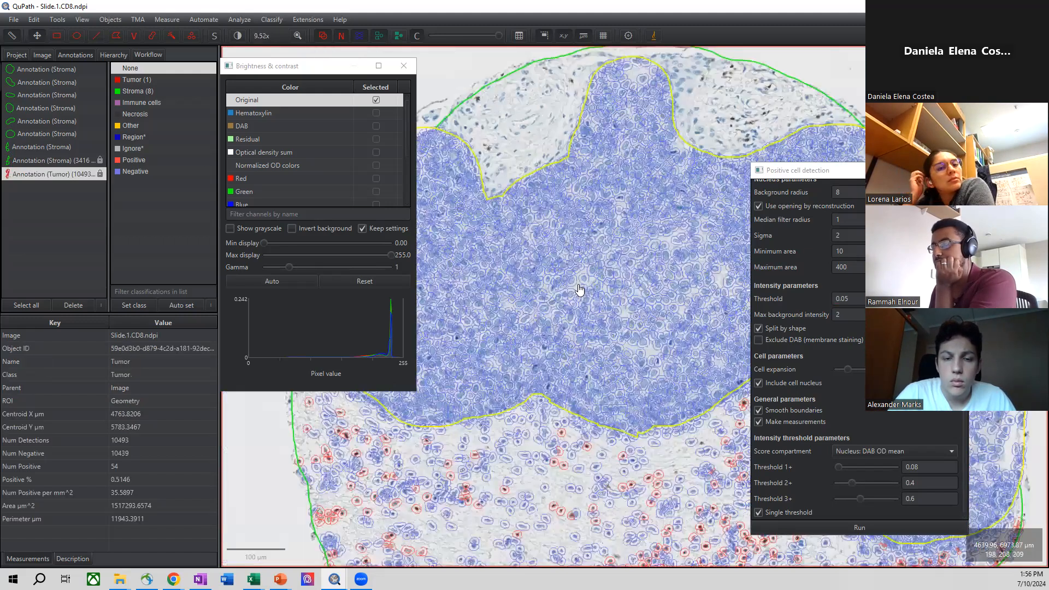
pyautogui.click(260, 480)
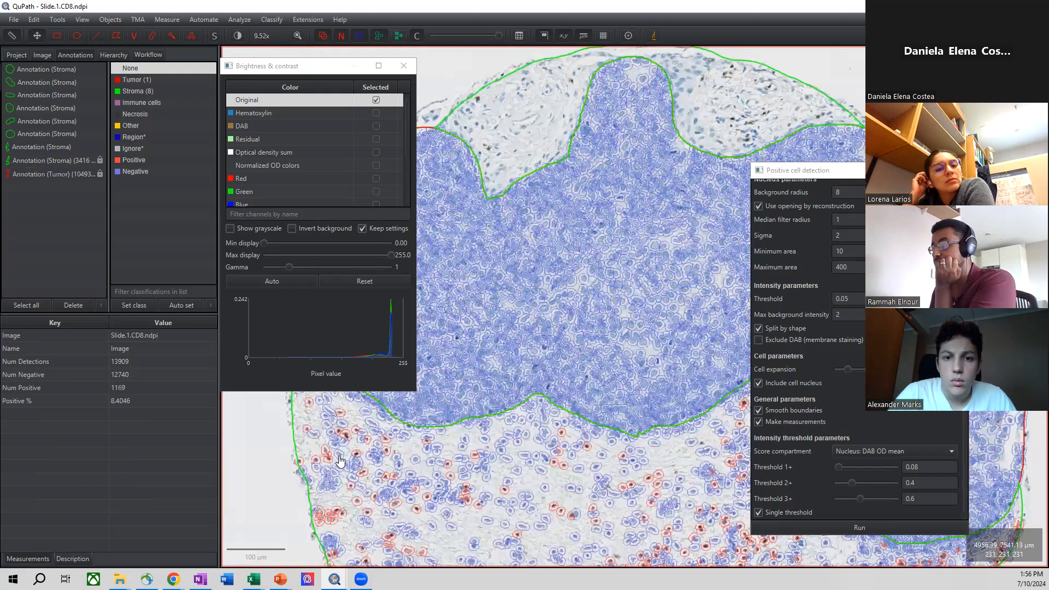
pyautogui.moveTo(303, 473); pyautogui.dragTo(373, 459)
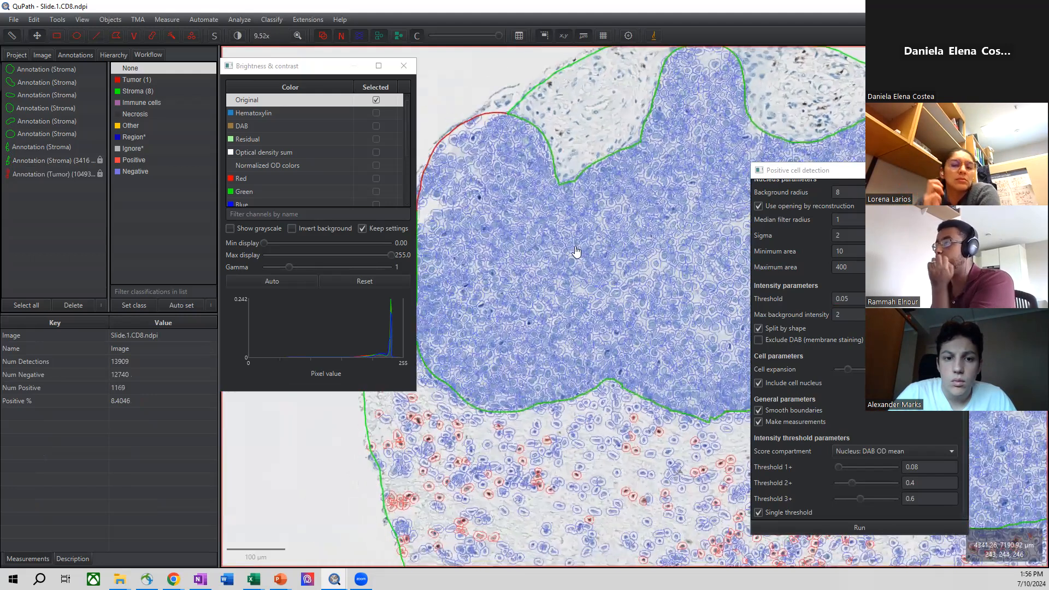
# Hide the detection overlay to inspect the unmarked tissue at the tumor–stroma border.
pyautogui.click(382, 37)
pyautogui.click(382, 37)
pyautogui.click(382, 37)
pyautogui.click(383, 37)
pyautogui.click(383, 38)
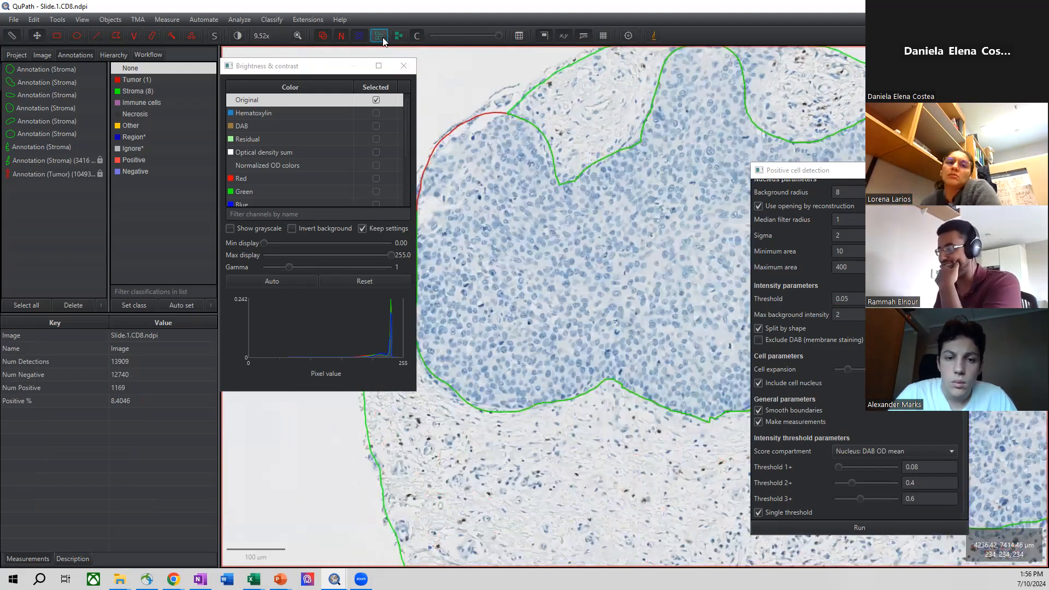
pyautogui.scroll(2, 566, 460)
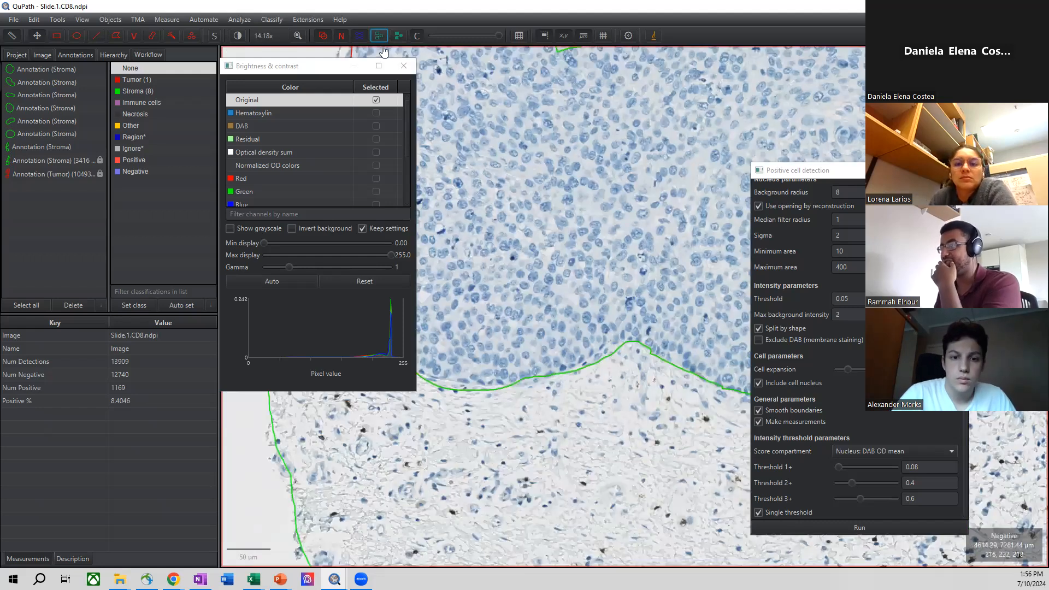
# Switch the detection overlay on and off to compare it with the tissue, leaving it hidden to inspect the tumor nuclei.
pyautogui.click(379, 37)
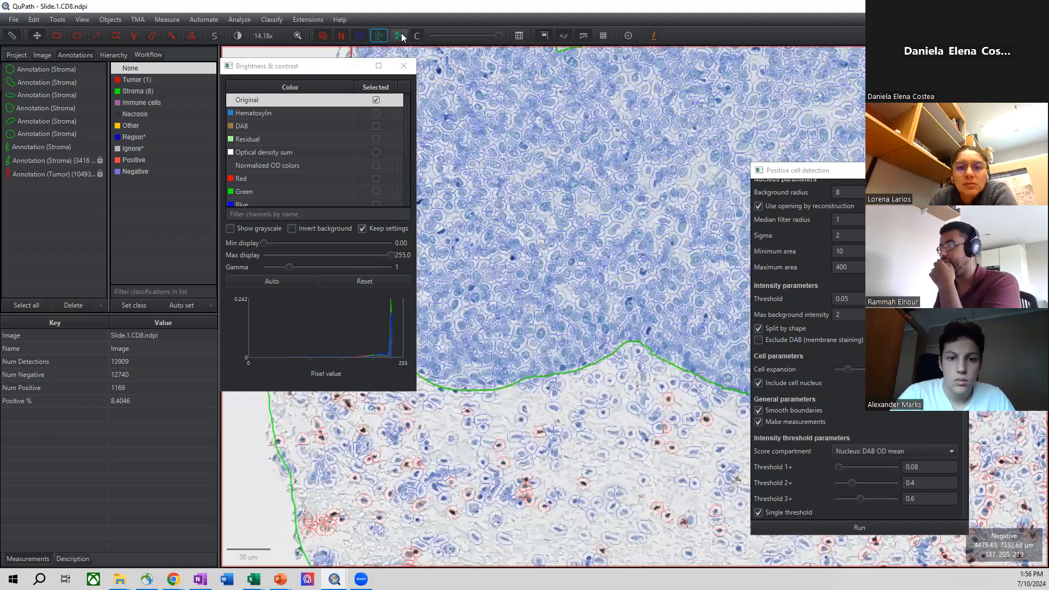
pyautogui.click(381, 41)
pyautogui.click(380, 40)
pyautogui.click(380, 40)
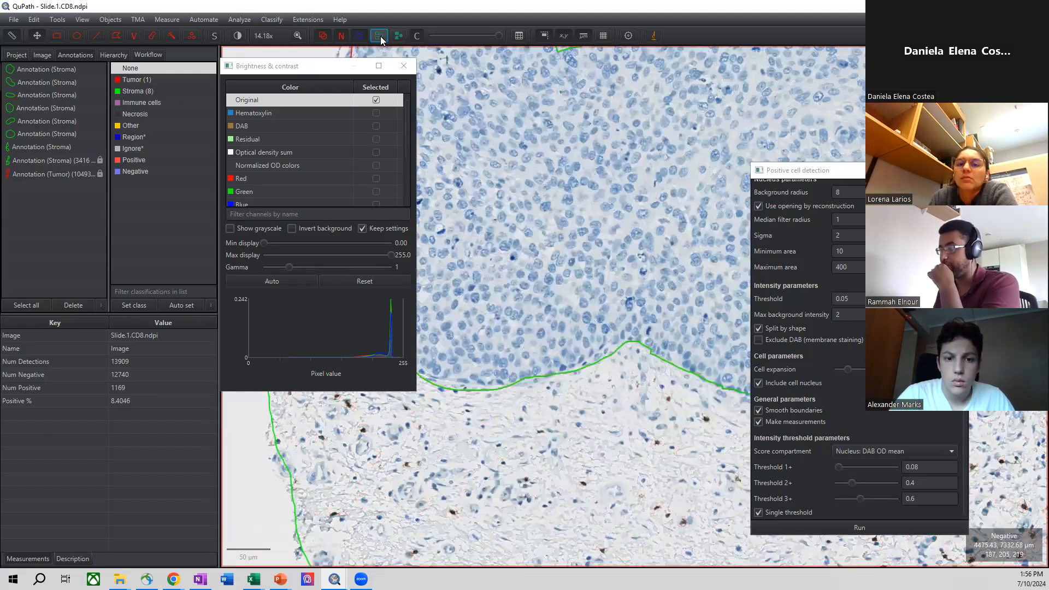
pyautogui.click(381, 37)
pyautogui.click(380, 37)
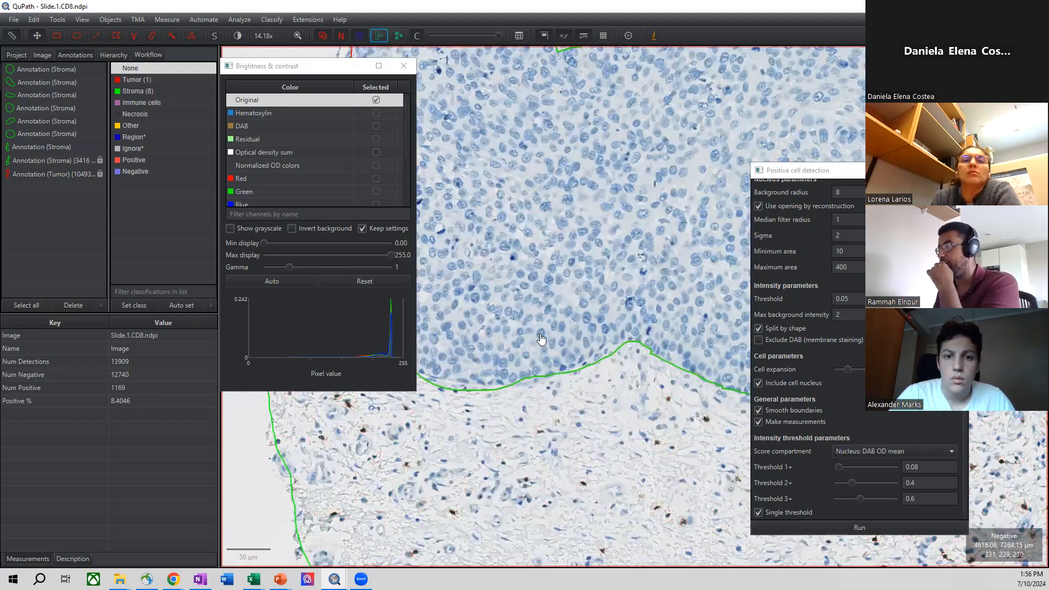
pyautogui.scroll(3, 626, 213)
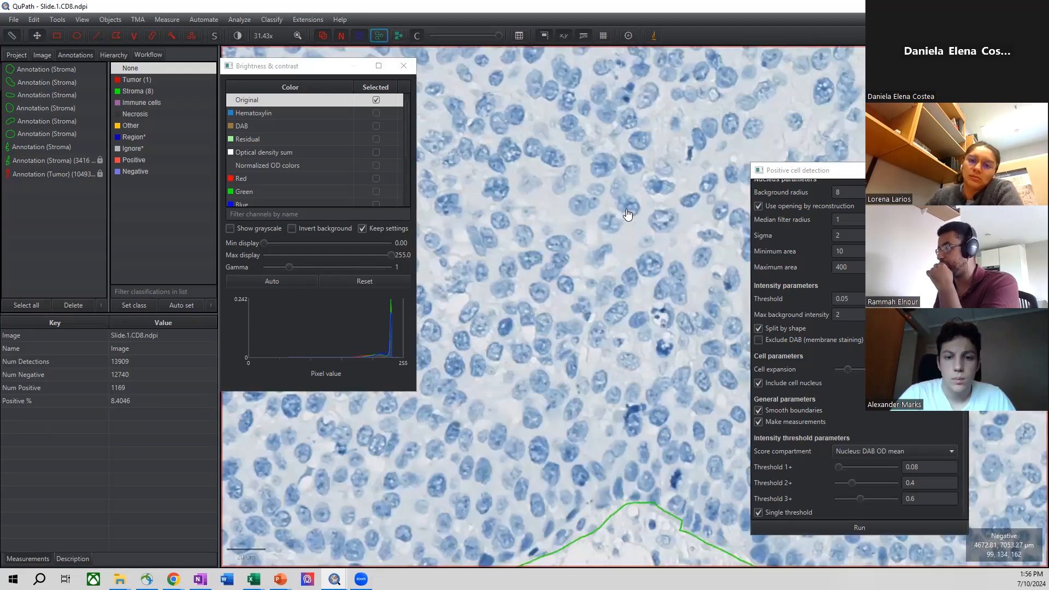
# Show the detections again and toggle them over magnified tumor cells to compare the outlines with the underlying nuclei.
pyautogui.scroll(-8, 627, 214)
pyautogui.click(381, 36)
pyautogui.scroll(6, 636, 140)
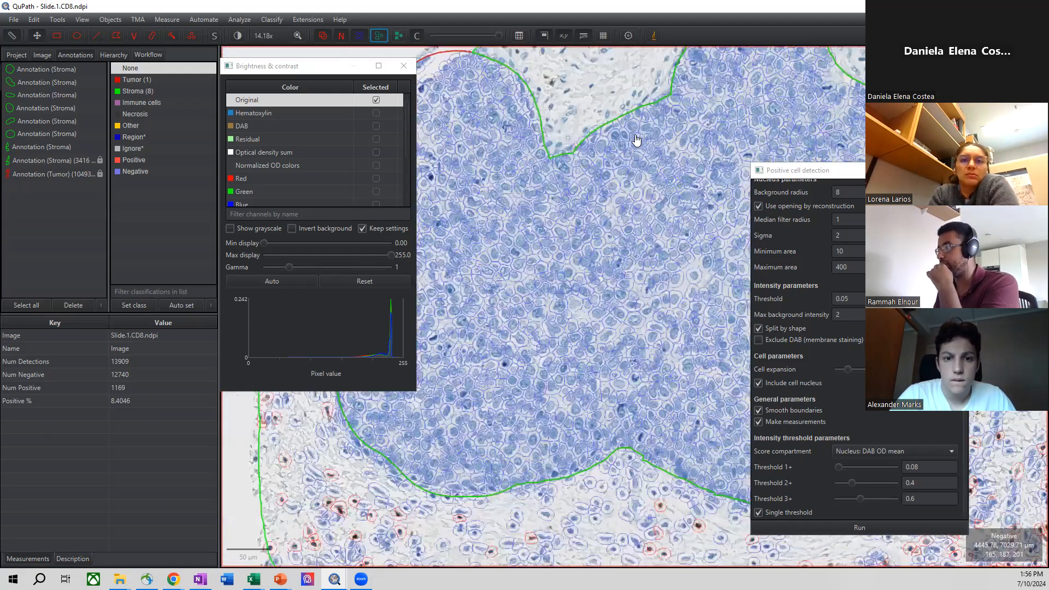
pyautogui.scroll(4, 636, 140)
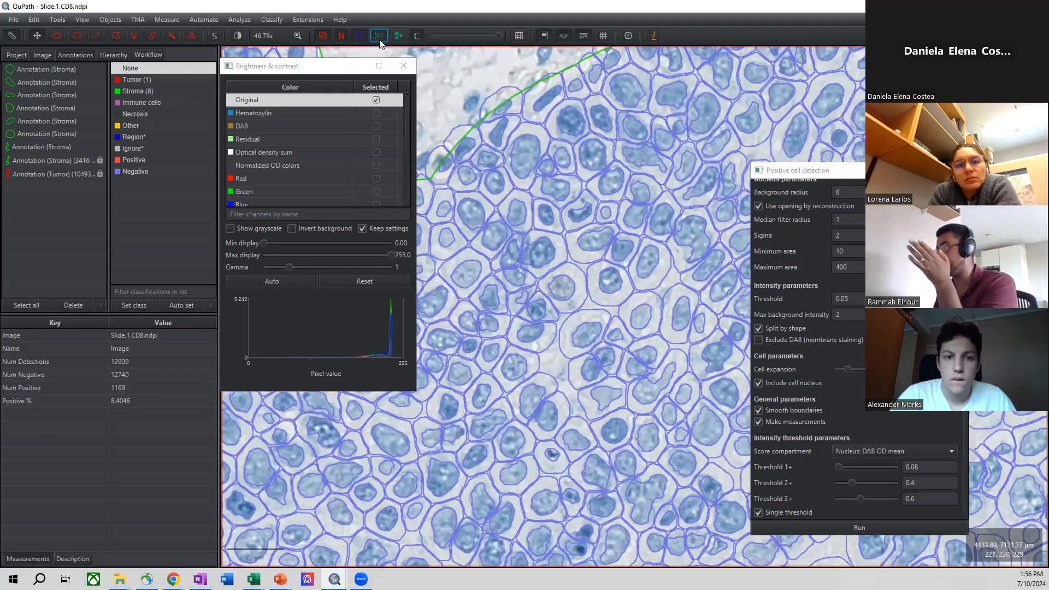
pyautogui.click(381, 39)
pyautogui.click(380, 40)
pyautogui.click(381, 39)
pyautogui.click(379, 36)
pyautogui.click(380, 36)
pyautogui.click(379, 39)
pyautogui.click(379, 38)
pyautogui.click(380, 38)
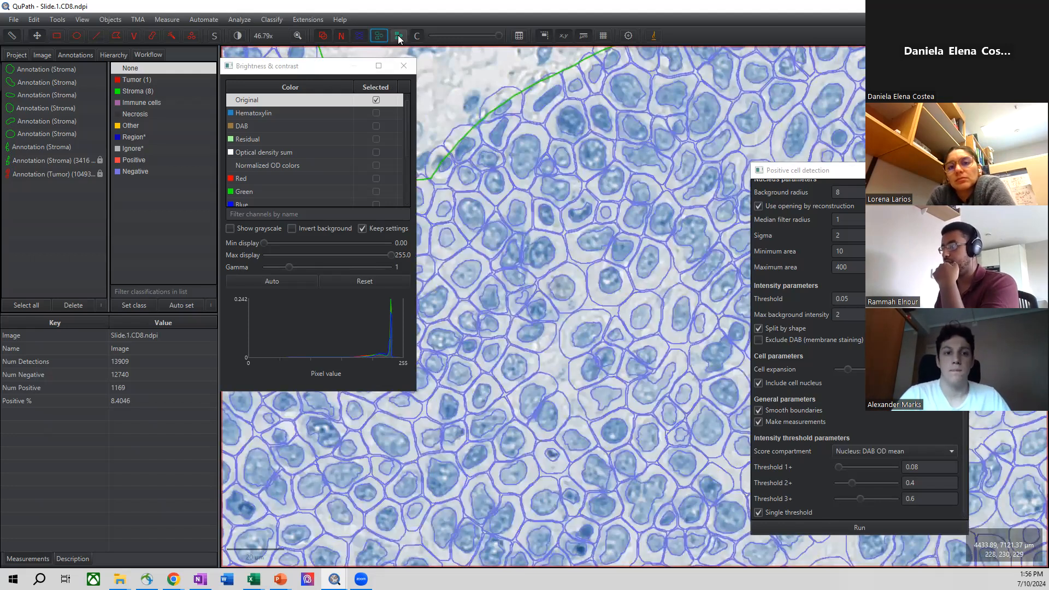
# Preview the detections as filled shapes, return them to outlines, and toggle the overlay to view the whole core.
pyautogui.click(399, 37)
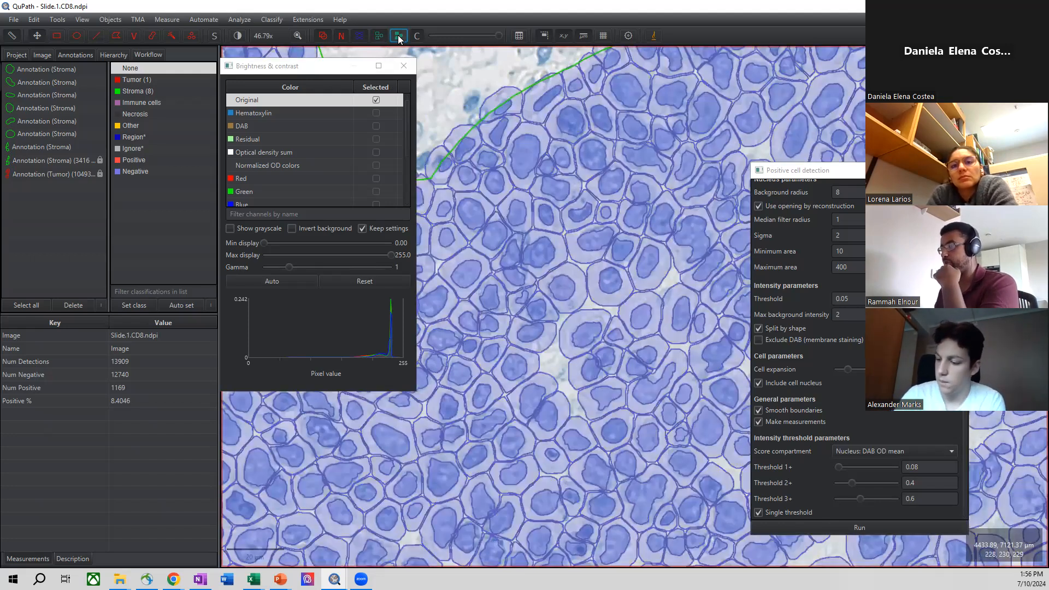
pyautogui.click(398, 37)
pyautogui.click(384, 33)
pyautogui.scroll(-12, 536, 147)
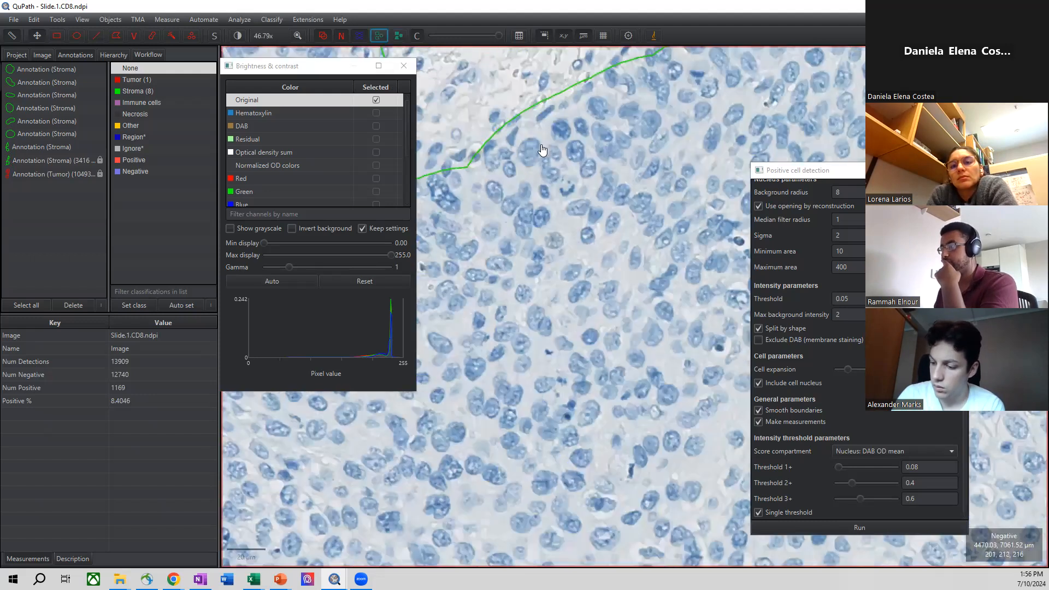
pyautogui.click(379, 36)
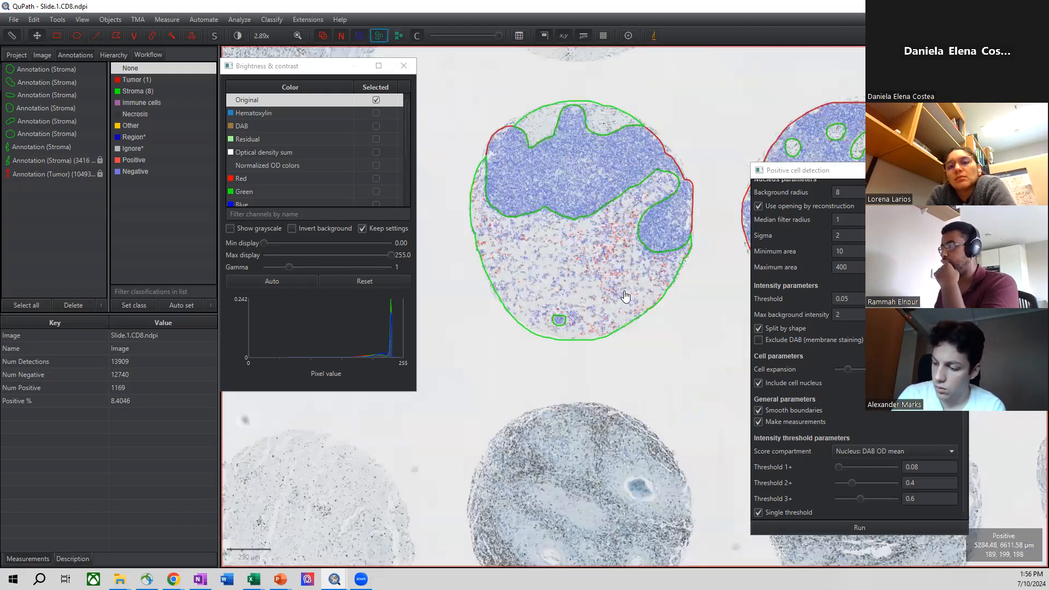
# Examine the detections in the stroma, select the Tumor annotation to read its measurements, and clear the selection.
pyautogui.scroll(3, 639, 284)
pyautogui.scroll(3, 649, 272)
pyautogui.moveTo(632, 144); pyautogui.dragTo(590, 337)
pyautogui.moveTo(456, 338); pyautogui.dragTo(748, 268)
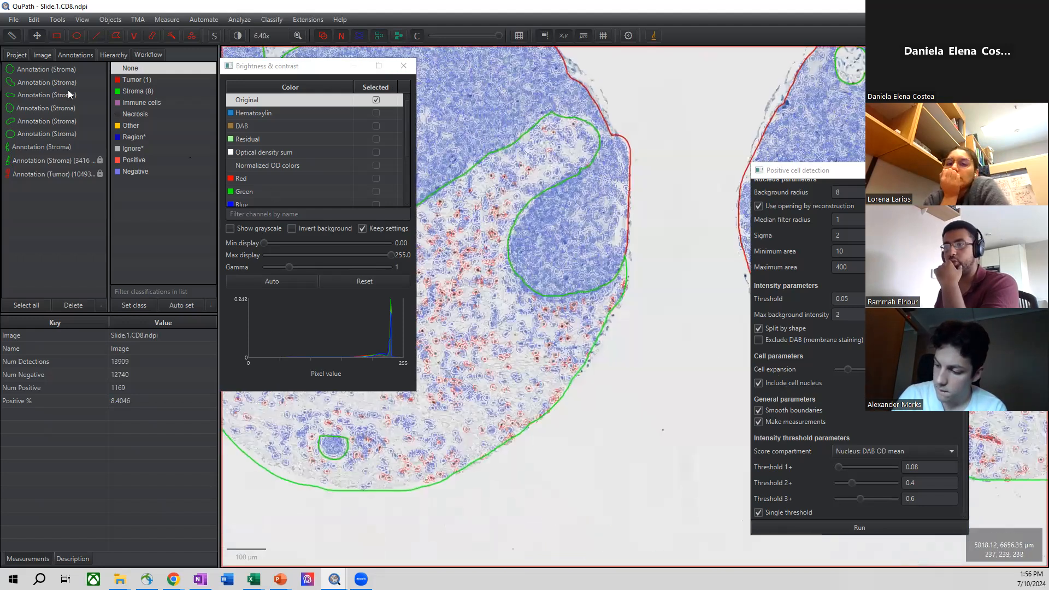
pyautogui.click(619, 230)
pyautogui.moveTo(668, 343); pyautogui.dragTo(737, 273)
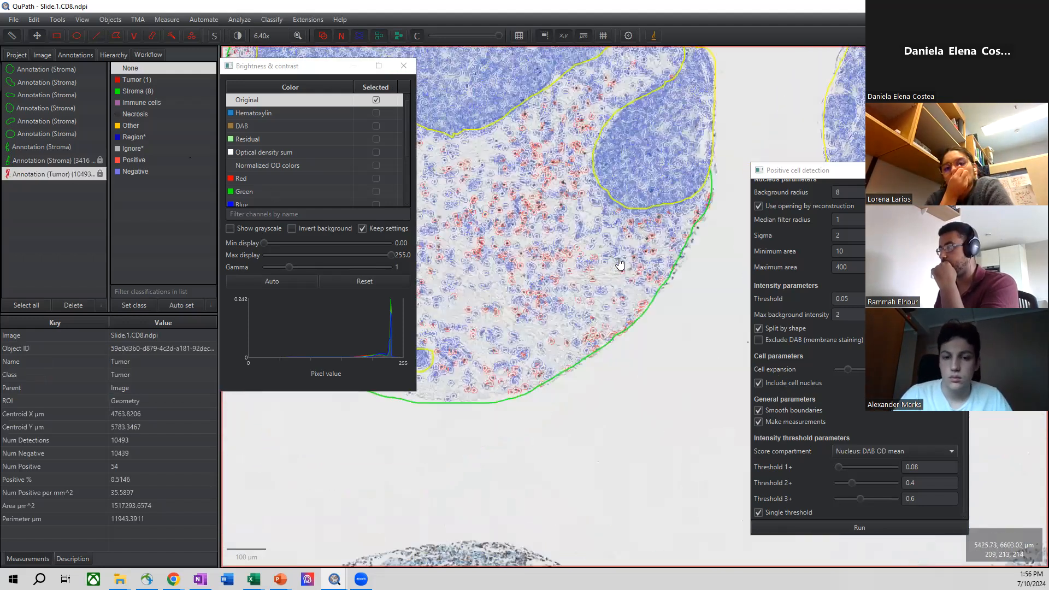
pyautogui.doubleClick(621, 263)
pyautogui.scroll(-6, 623, 263)
pyautogui.moveTo(660, 341)
pyautogui.mouseDown()
pyautogui.moveTo(624, 326)
pyautogui.moveTo(583, 342)
pyautogui.mouseUp()
pyautogui.doubleClick(619, 328)
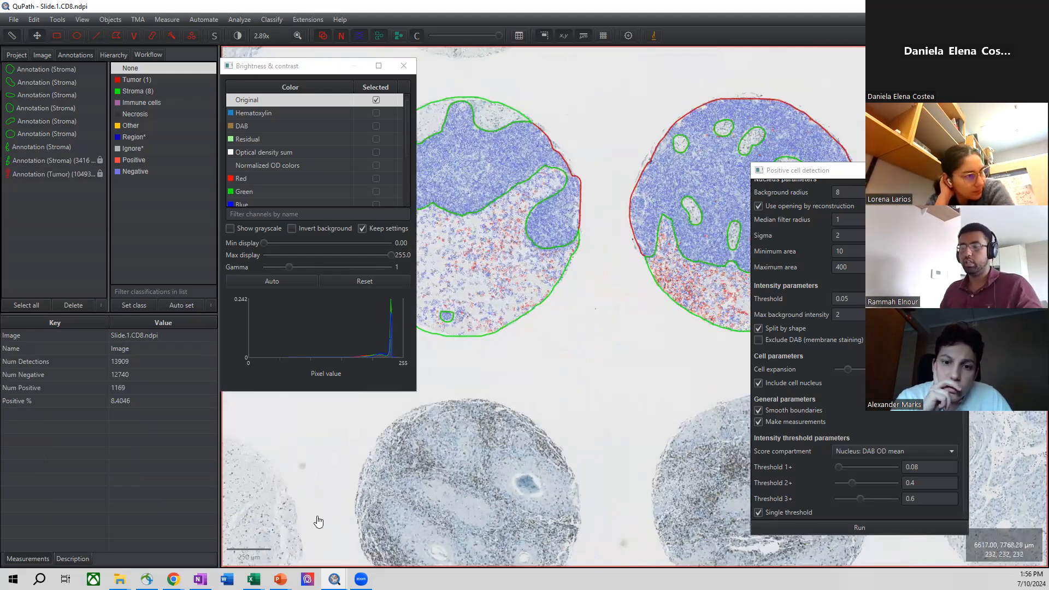
# Switch to the PowerPoint slide show, advance to the "Exporting data" slide, and return to QuPath.
pyautogui.moveTo(280, 579)
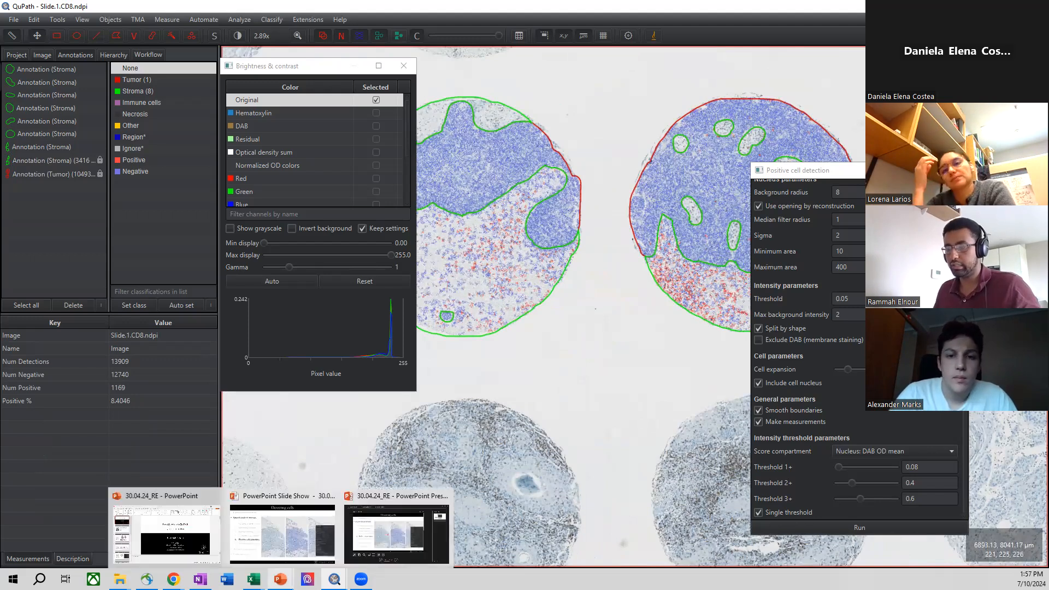
pyautogui.click(277, 543)
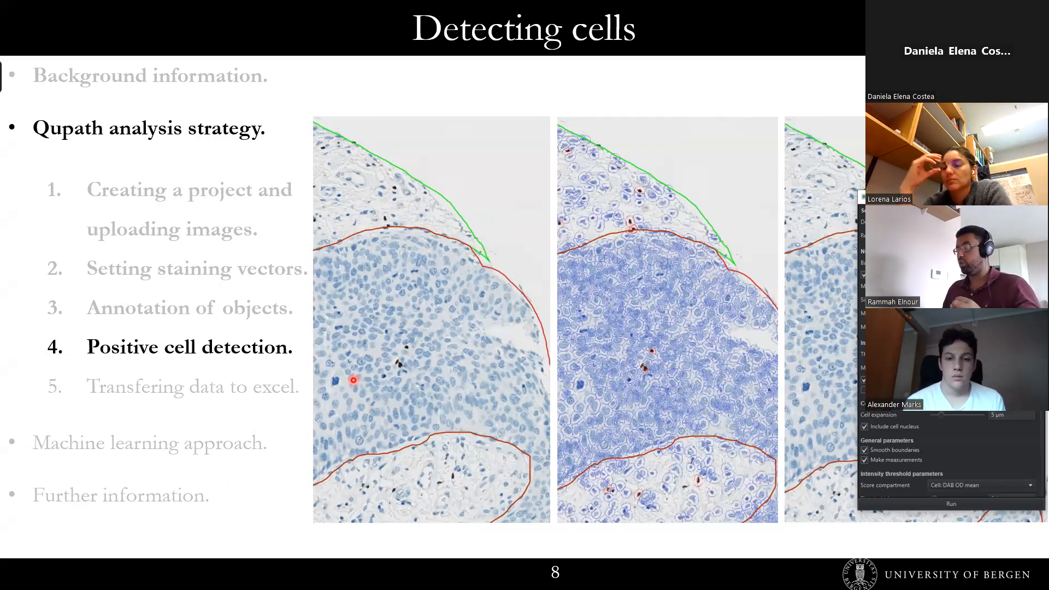
pyautogui.press('Right')
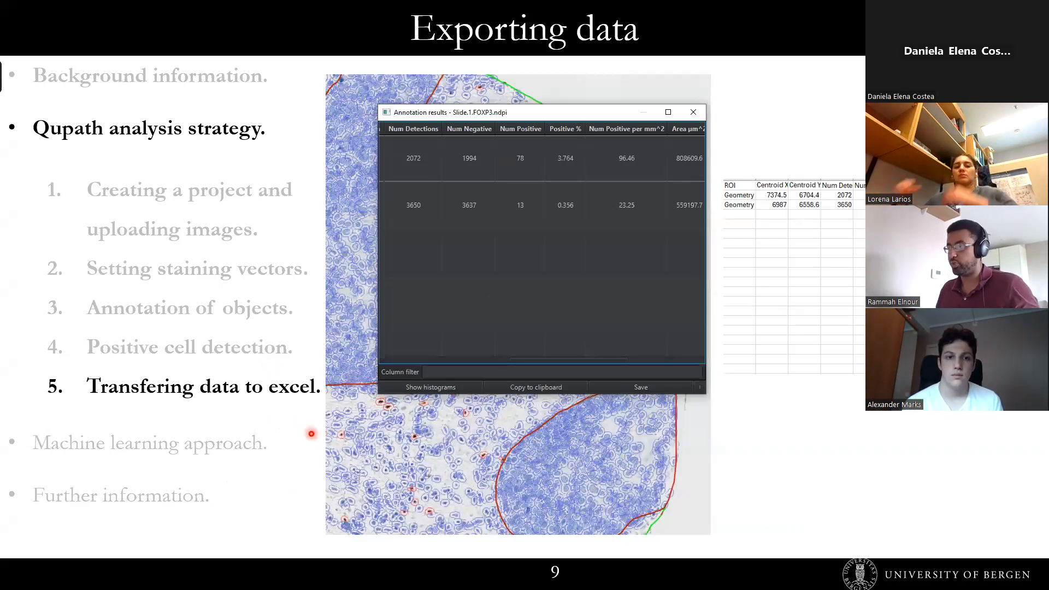
pyautogui.hotkey('alt', 'Tab')
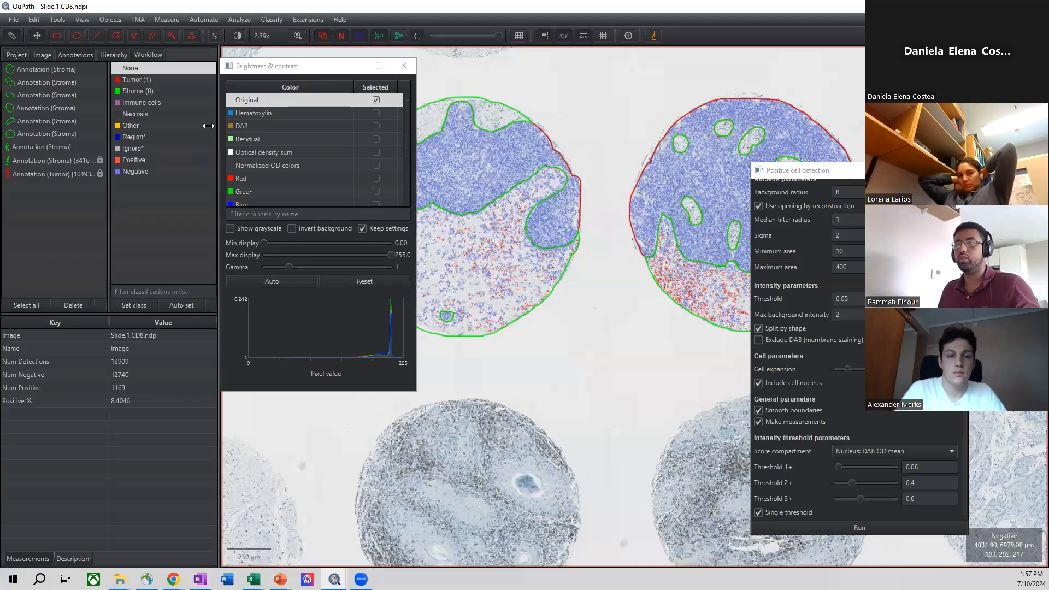
# Close the Brightness & contrast dialog, unlock all Tumor and Stroma annotations, and clear the selection.
pyautogui.click(403, 67)
pyautogui.click(46, 307)
pyautogui.rightClick(47, 173)
pyautogui.click(69, 195)
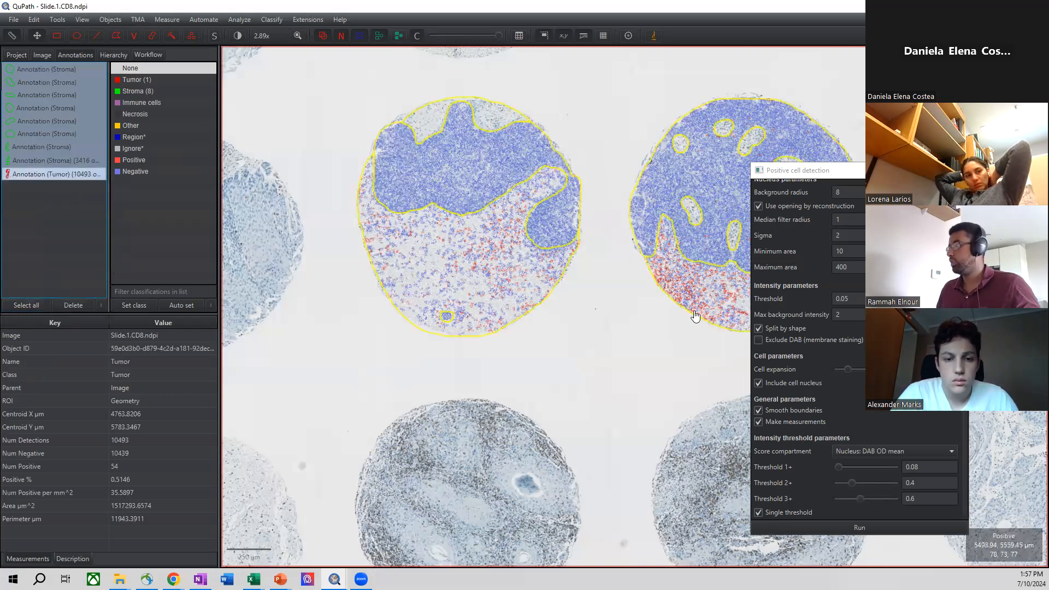
pyautogui.click(700, 340)
# Select the small Stroma islands inside the second core one by one to check their detection measurements.
pyautogui.scroll(1, 701, 341)
pyautogui.moveTo(697, 342); pyautogui.dragTo(443, 418)
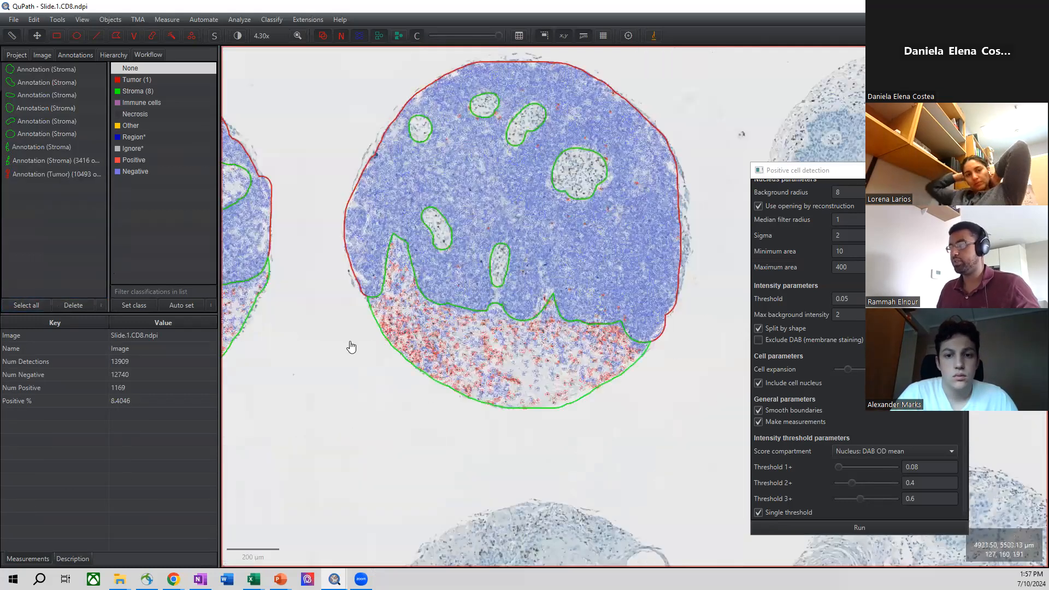
pyautogui.moveTo(365, 381); pyautogui.dragTo(420, 427)
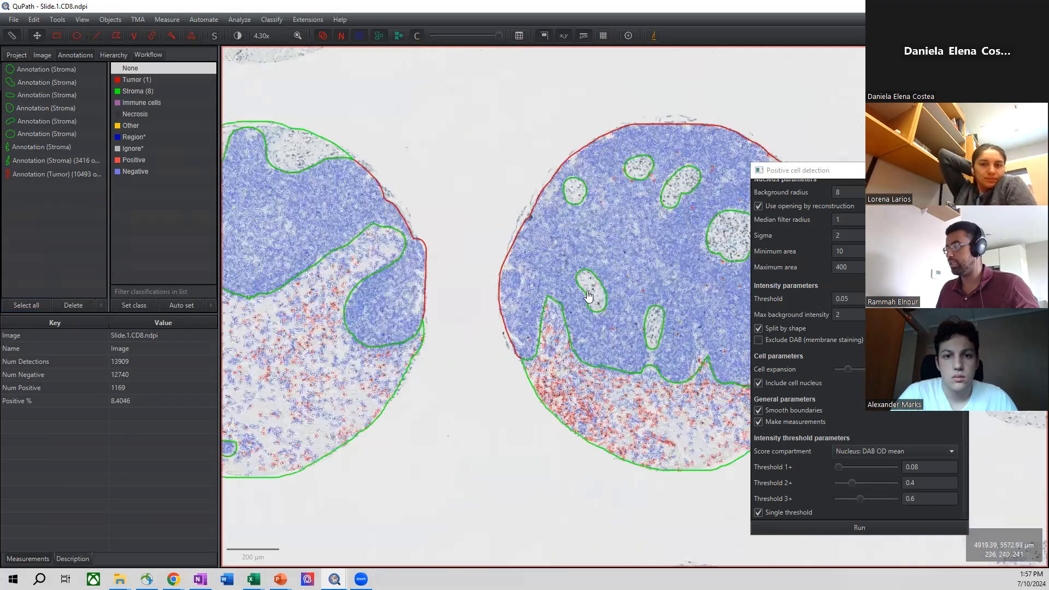
pyautogui.doubleClick(589, 291)
pyautogui.click(589, 189)
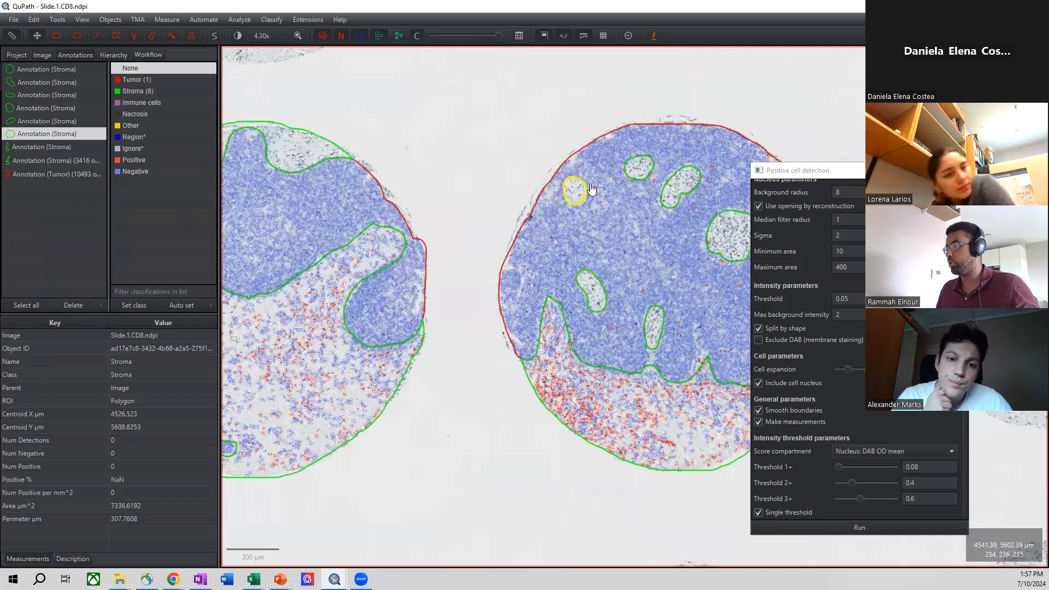
pyautogui.click(644, 166)
pyautogui.click(676, 182)
pyautogui.click(734, 234)
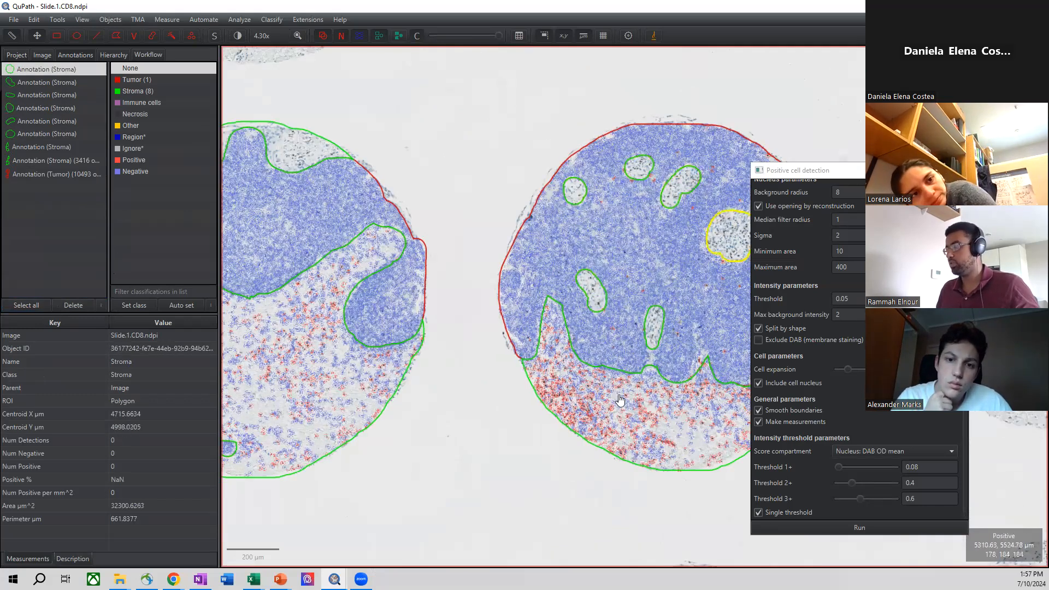
# Merge the large Stroma annotation with the six small Stroma islands inside the second core's tumor.
pyautogui.click(678, 434)
pyautogui.moveTo(429, 465); pyautogui.dragTo(377, 475)
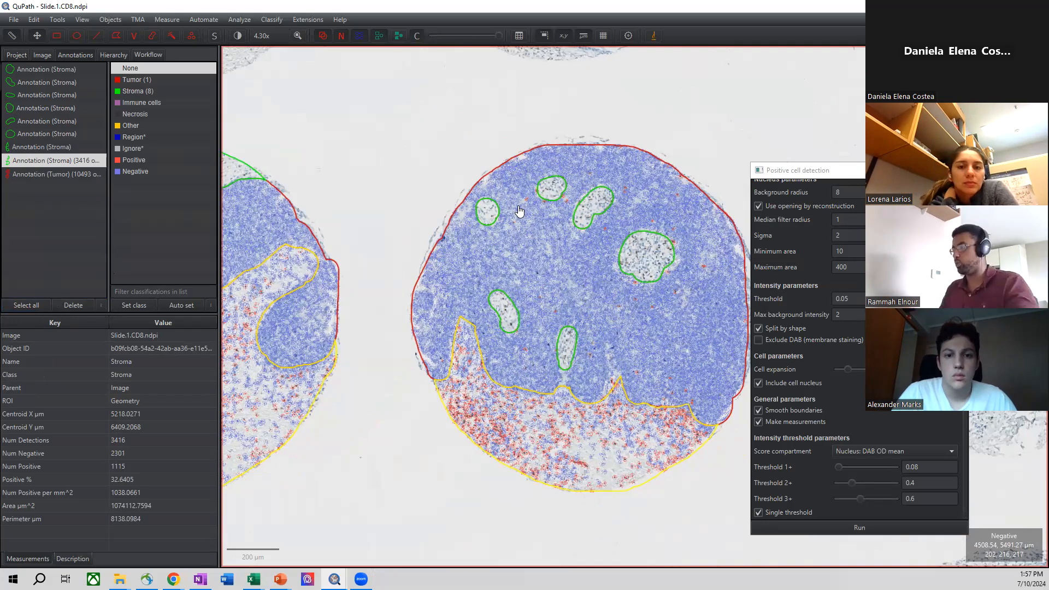
pyautogui.scroll(2, 548, 421)
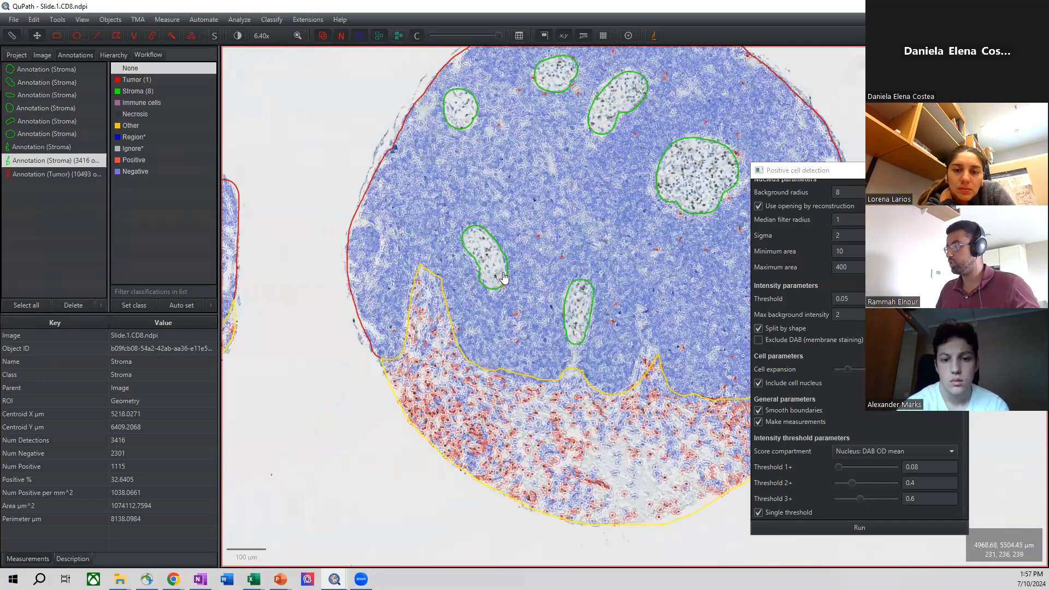
pyautogui.click(488, 258)
pyautogui.click(584, 300)
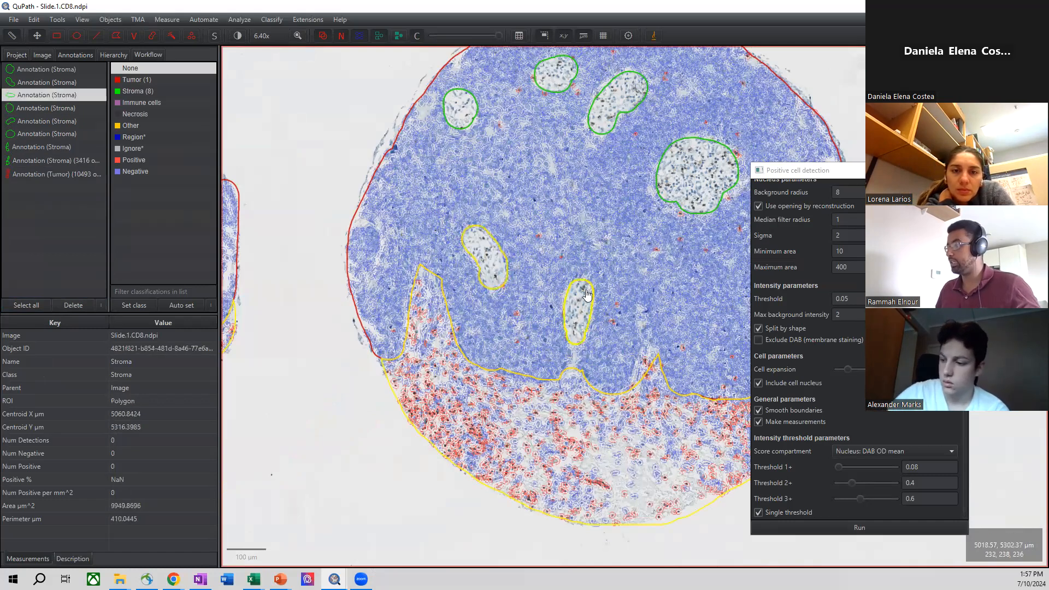
pyautogui.click(690, 182)
pyautogui.click(623, 129)
pyautogui.click(568, 84)
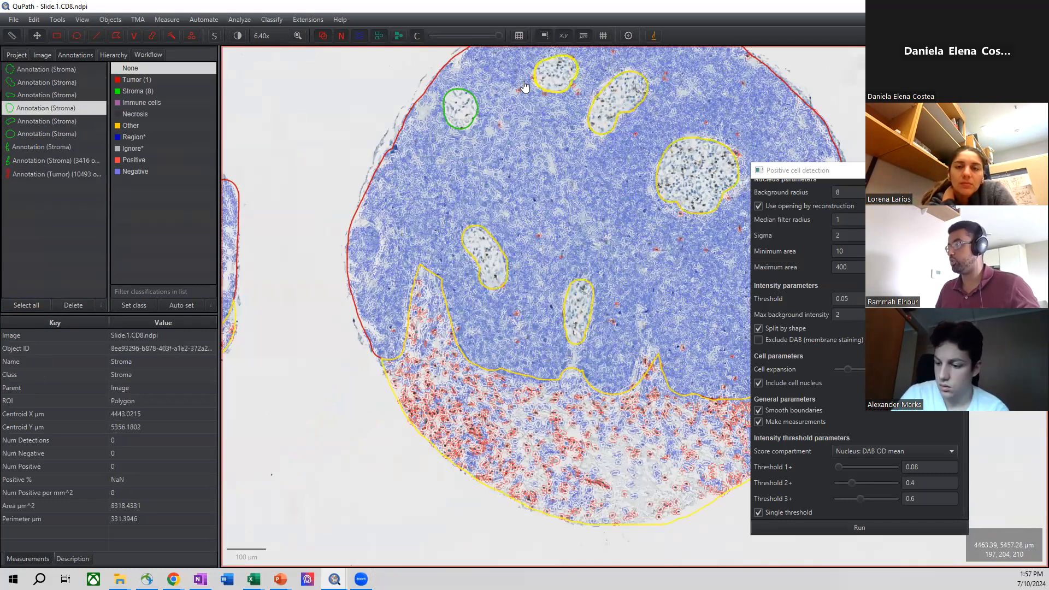
pyautogui.click(470, 112)
pyautogui.rightClick(457, 110)
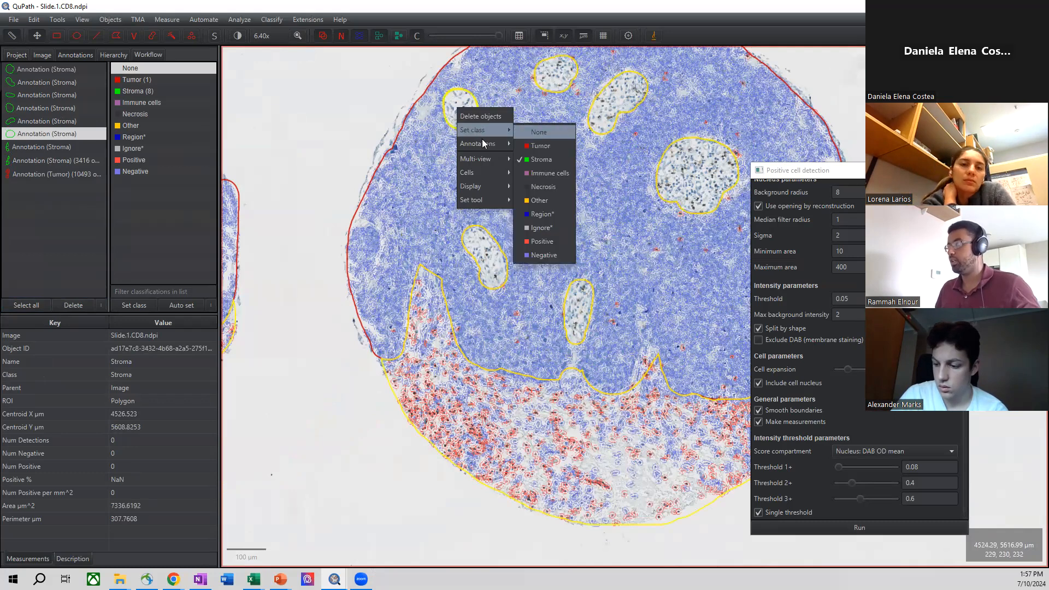
pyautogui.moveTo(484, 143)
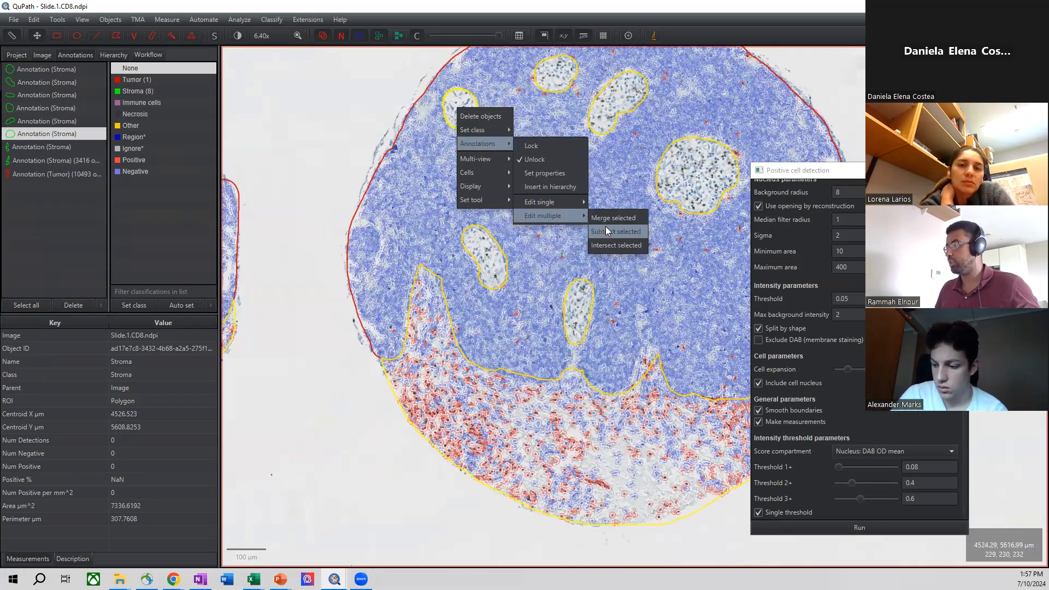
pyautogui.click(607, 222)
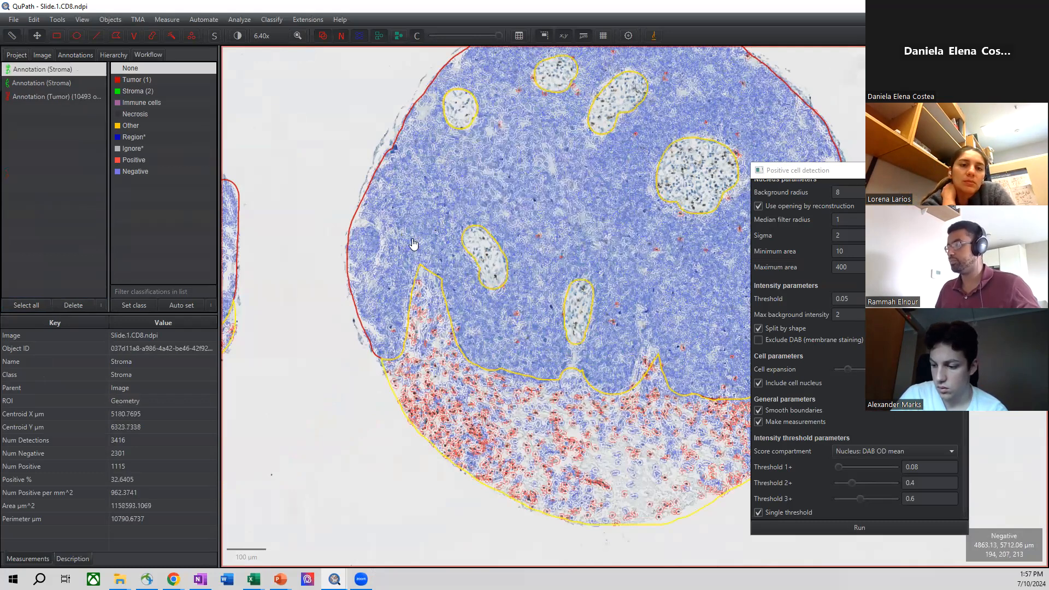
# Merge the remaining Stroma annotation along the first core's upper edge into the combined Stroma annotation.
pyautogui.click(336, 164)
pyautogui.click(463, 126)
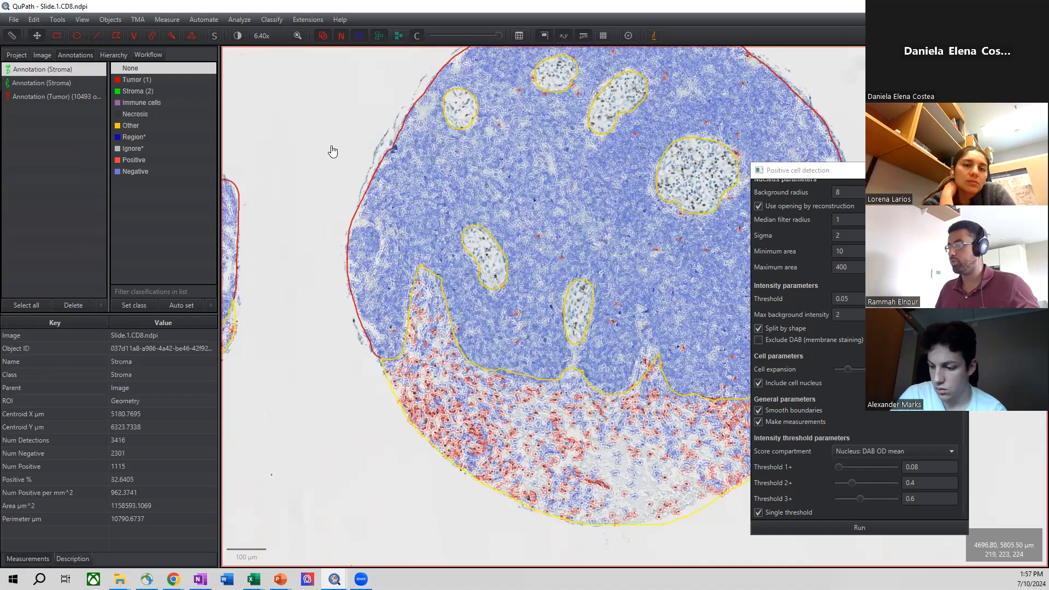
pyautogui.doubleClick(338, 168)
pyautogui.moveTo(339, 171); pyautogui.dragTo(615, 181)
pyautogui.doubleClick(551, 209)
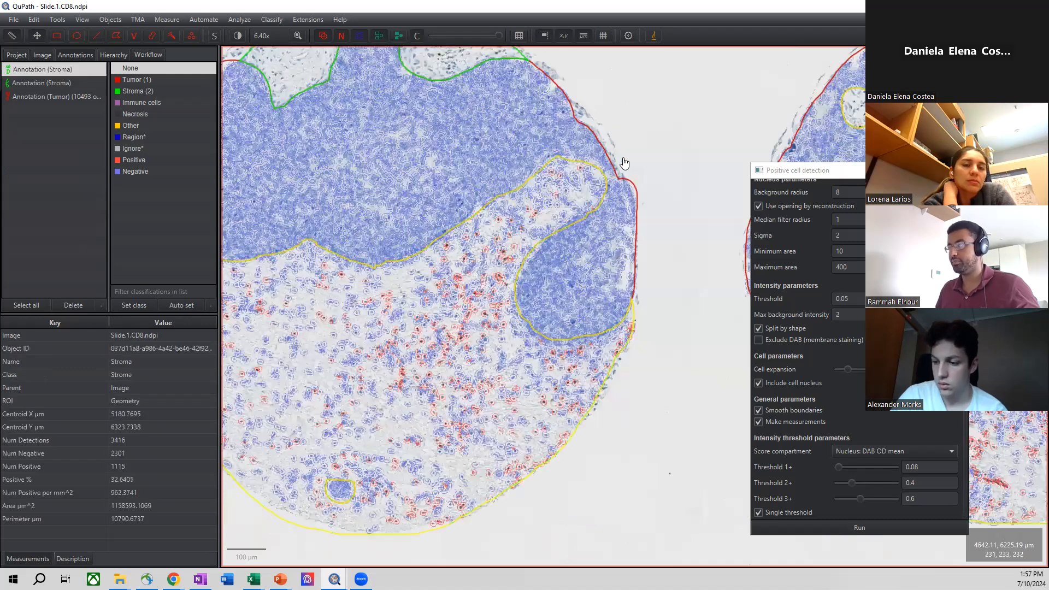
pyautogui.scroll(-4, 625, 162)
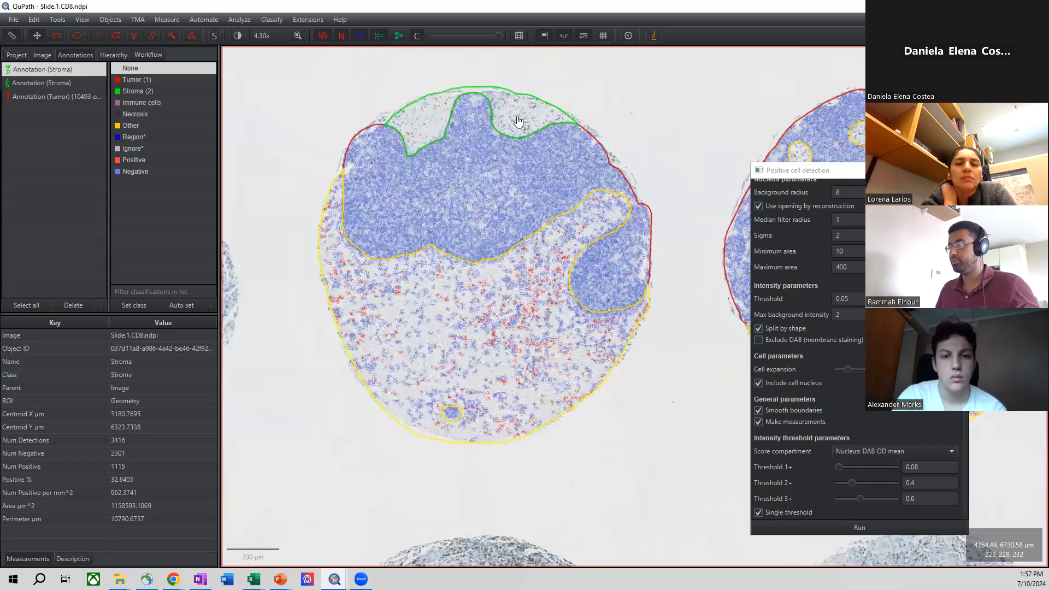
pyautogui.scroll(4, 511, 145)
pyautogui.doubleClick(523, 141)
pyautogui.press('alt')
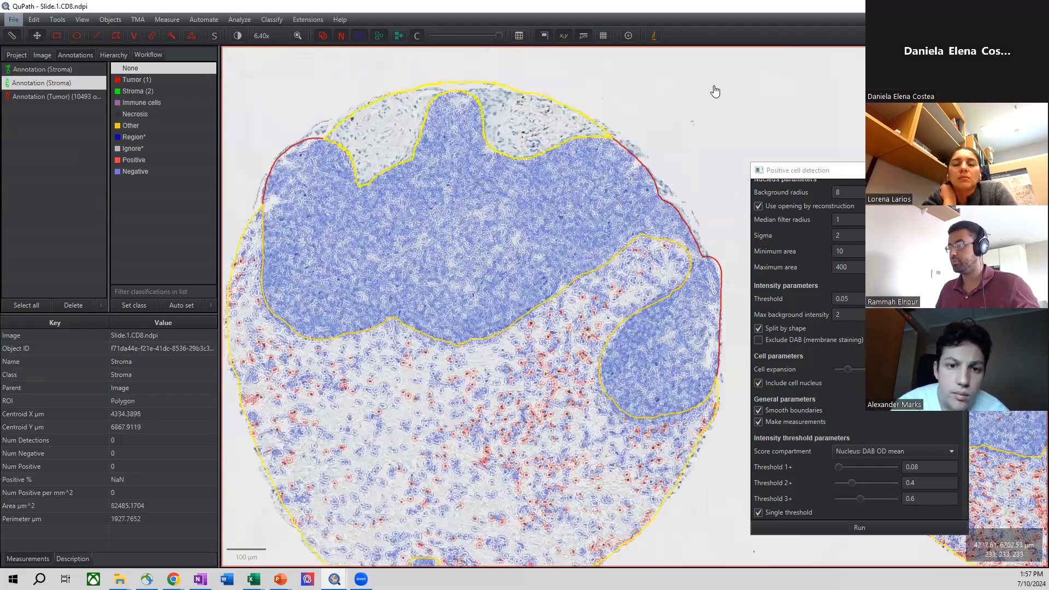
pyautogui.rightClick(553, 128)
pyautogui.moveTo(569, 158)
pyautogui.moveTo(660, 231)
pyautogui.click(703, 238)
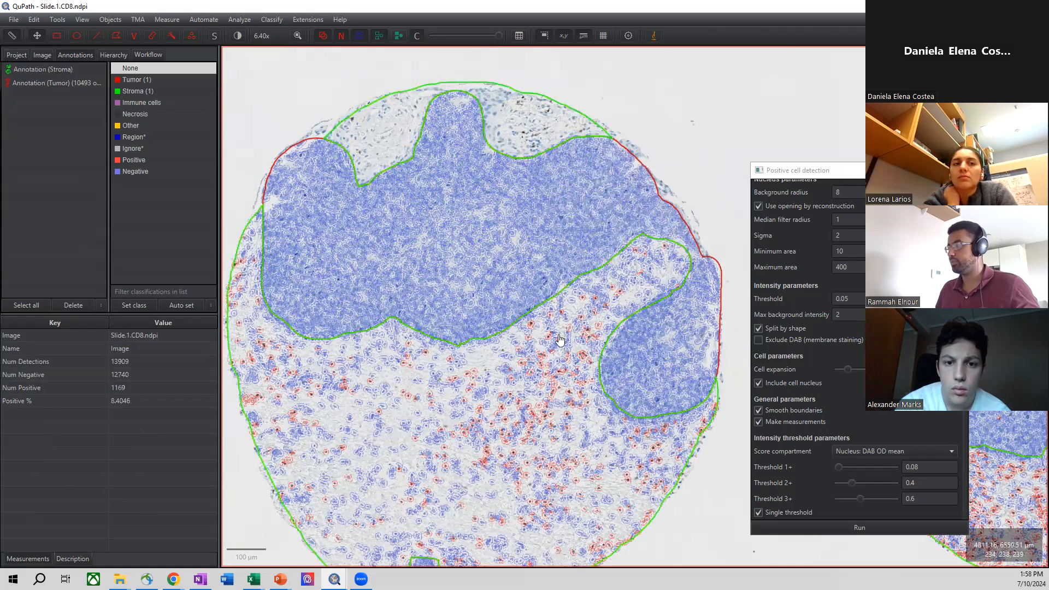
# Select the Tumor and merged Stroma annotations in turn to check which regions of both cores each one covers.
pyautogui.click(577, 175)
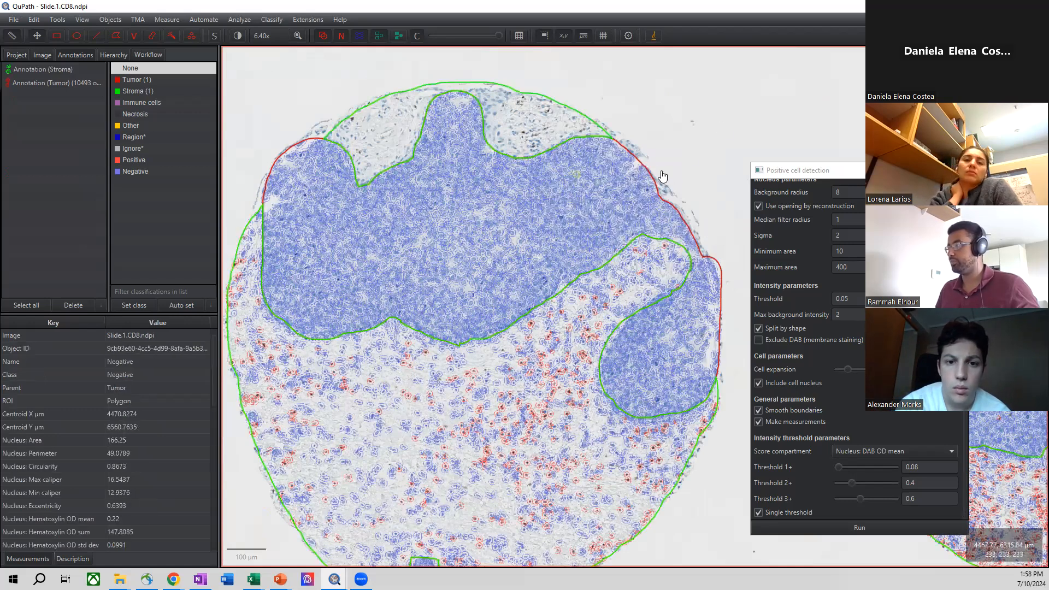
pyautogui.click(637, 168)
pyautogui.scroll(-3, 718, 154)
pyautogui.moveTo(719, 154)
pyautogui.mouseDown()
pyautogui.moveTo(520, 112)
pyautogui.moveTo(436, 164)
pyautogui.moveTo(533, 191)
pyautogui.mouseUp()
pyautogui.scroll(3, 381, 184)
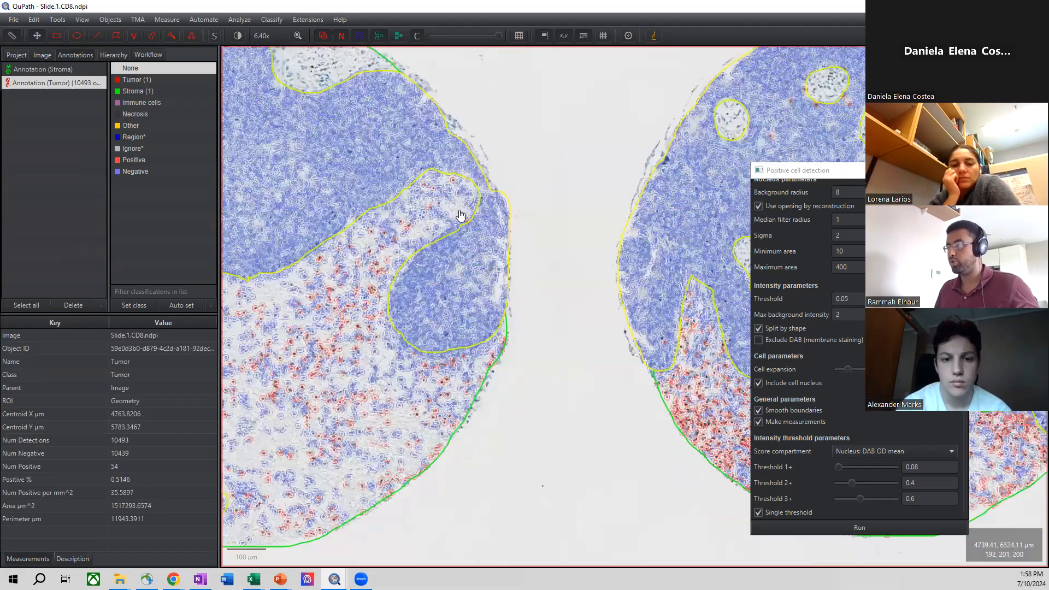
pyautogui.click(467, 214)
pyautogui.scroll(-3, 536, 191)
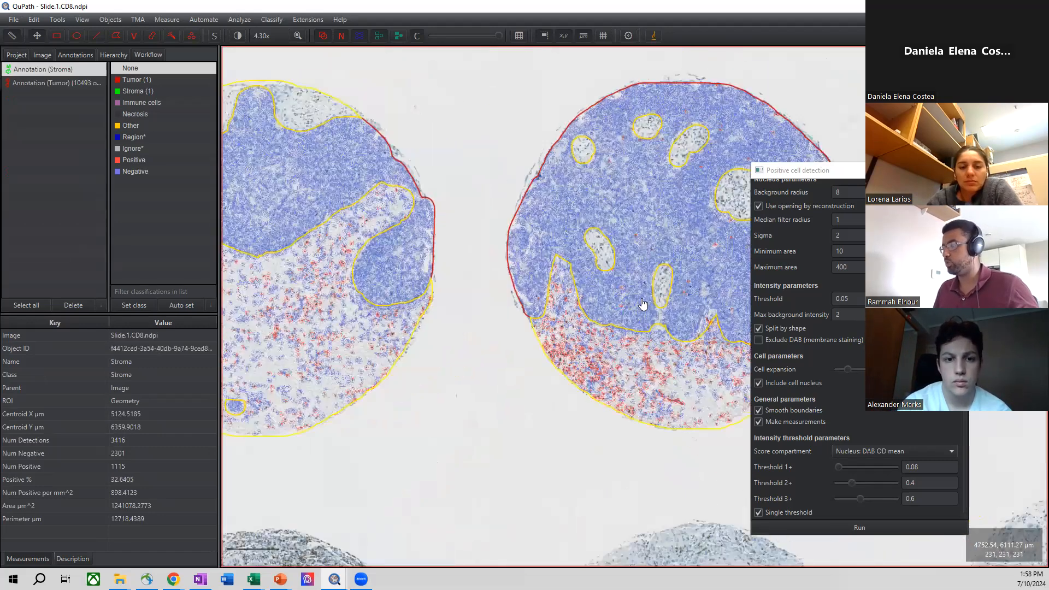
pyautogui.moveTo(582, 216); pyautogui.dragTo(686, 229)
pyautogui.doubleClick(557, 351)
pyautogui.doubleClick(478, 396)
pyautogui.doubleClick(464, 413)
pyautogui.doubleClick(610, 462)
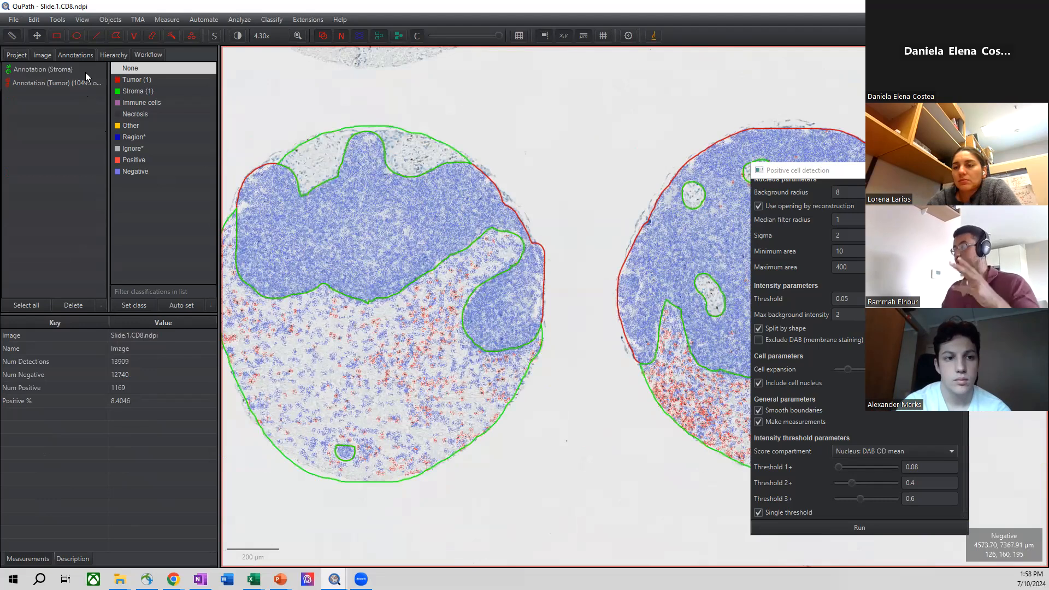
pyautogui.click(49, 73)
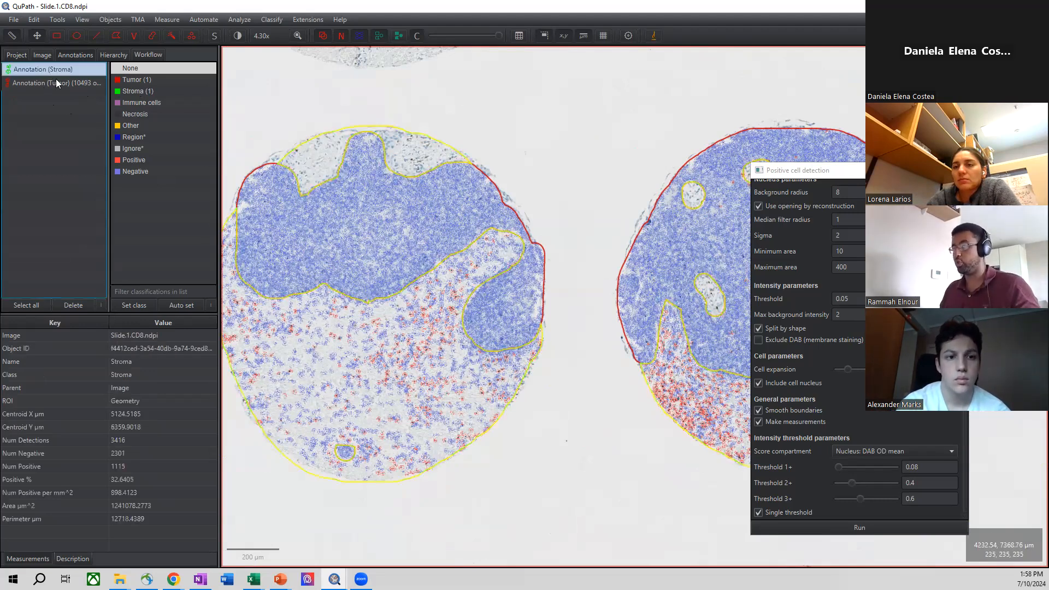
pyautogui.click(58, 82)
pyautogui.doubleClick(532, 167)
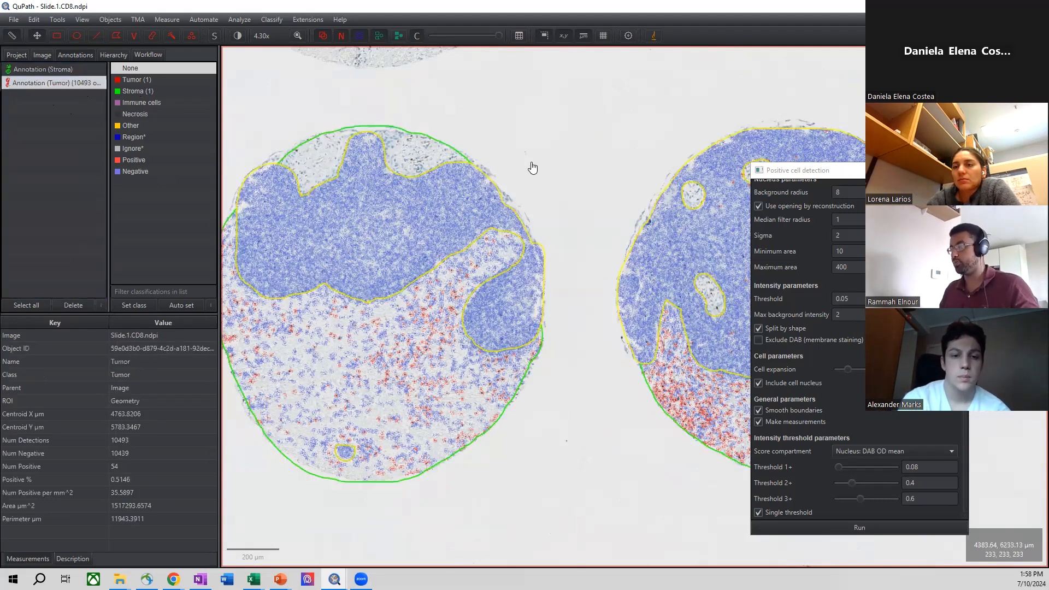
# Rerun positive cell detection on the merged Stroma and Tumor annotations together, keeping the current parameters.
pyautogui.click(332, 355)
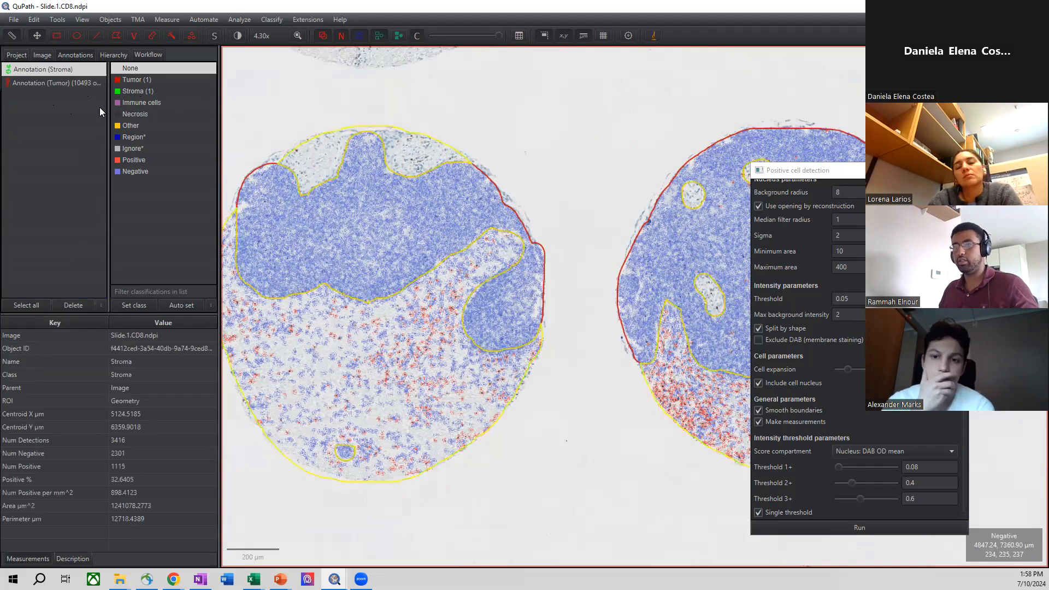
pyautogui.keyDown('shift'); pyautogui.click(76, 84); pyautogui.keyUp('shift')
pyautogui.click(850, 528)
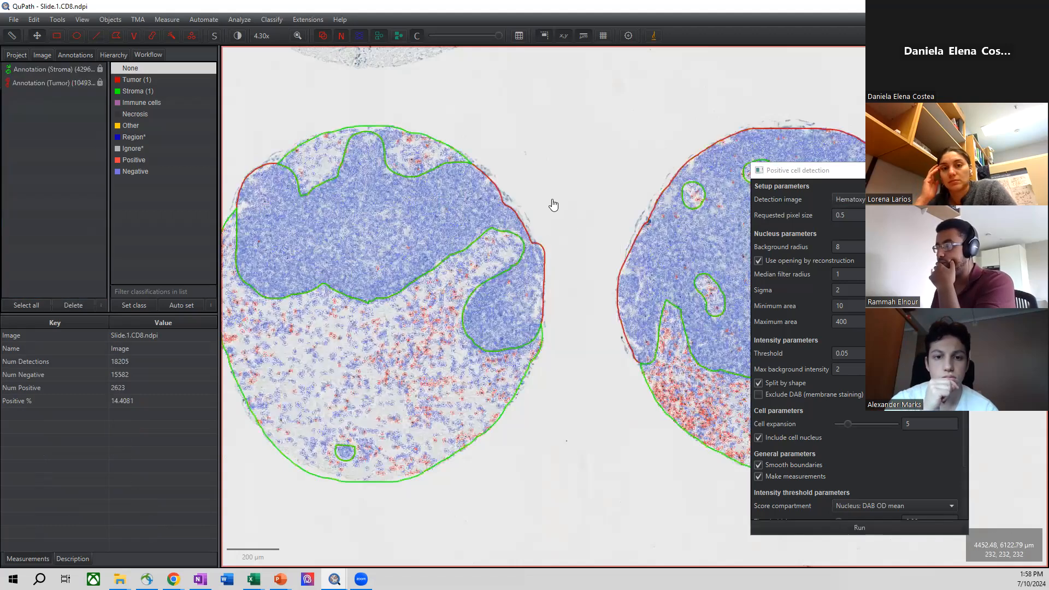
# Select the Tumor annotation to examine its updated detection measurements, and deselect it to view the whole-image measurements.
pyautogui.scroll(2, 382, 227)
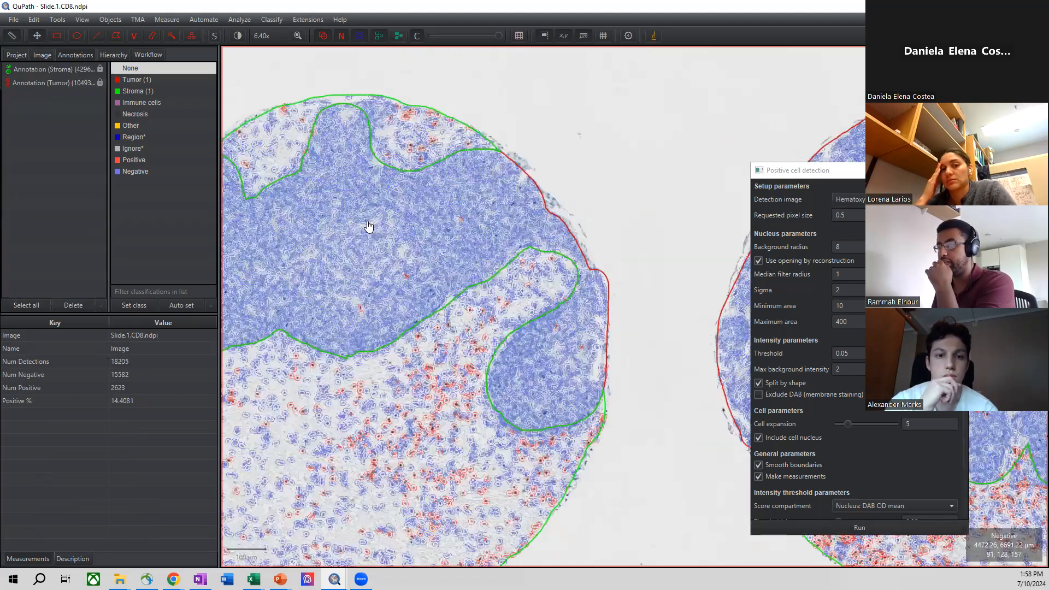
pyautogui.doubleClick(370, 234)
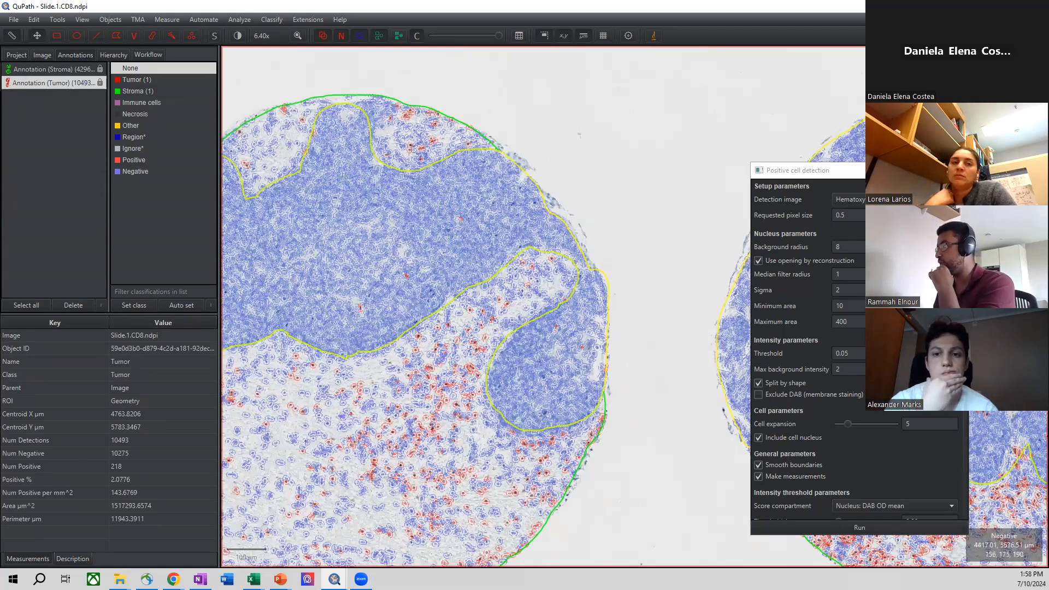
pyautogui.click(671, 169)
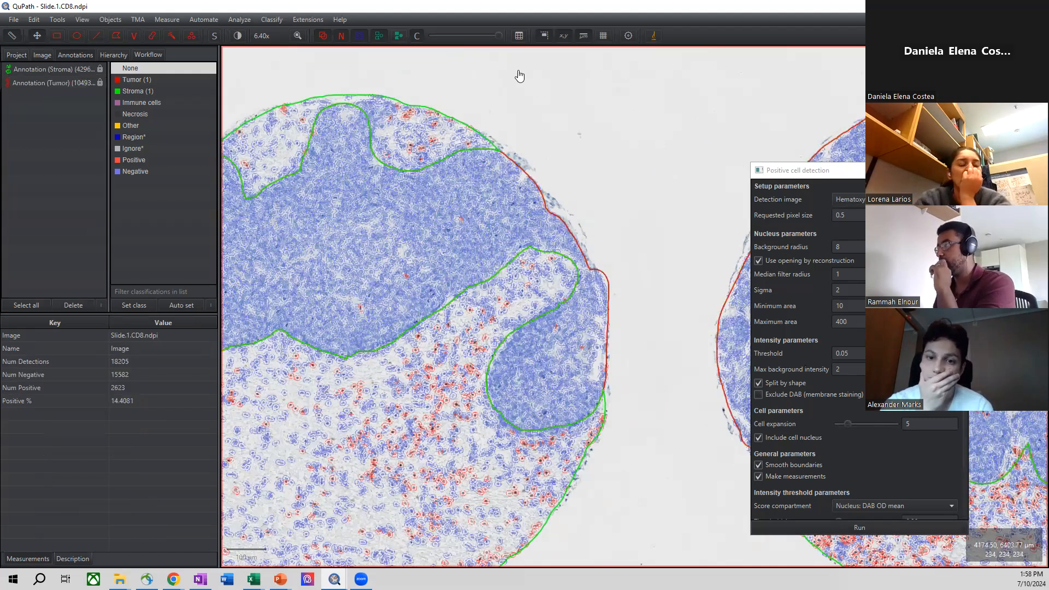
# Open the annotation measurements for the CD8 slide and copy the results table to the clipboard.
pyautogui.click(519, 37)
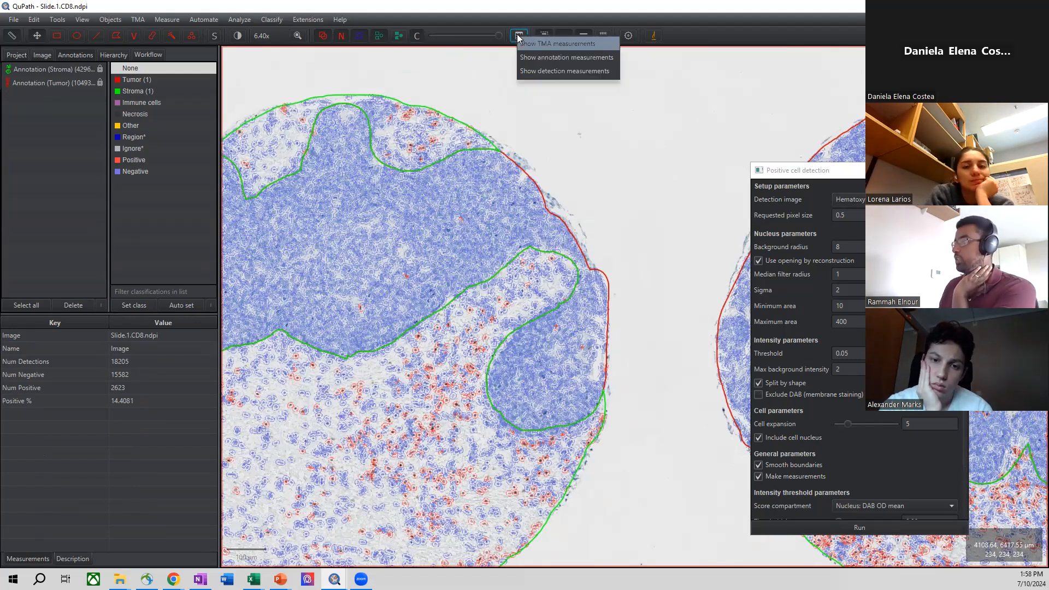
pyautogui.click(544, 57)
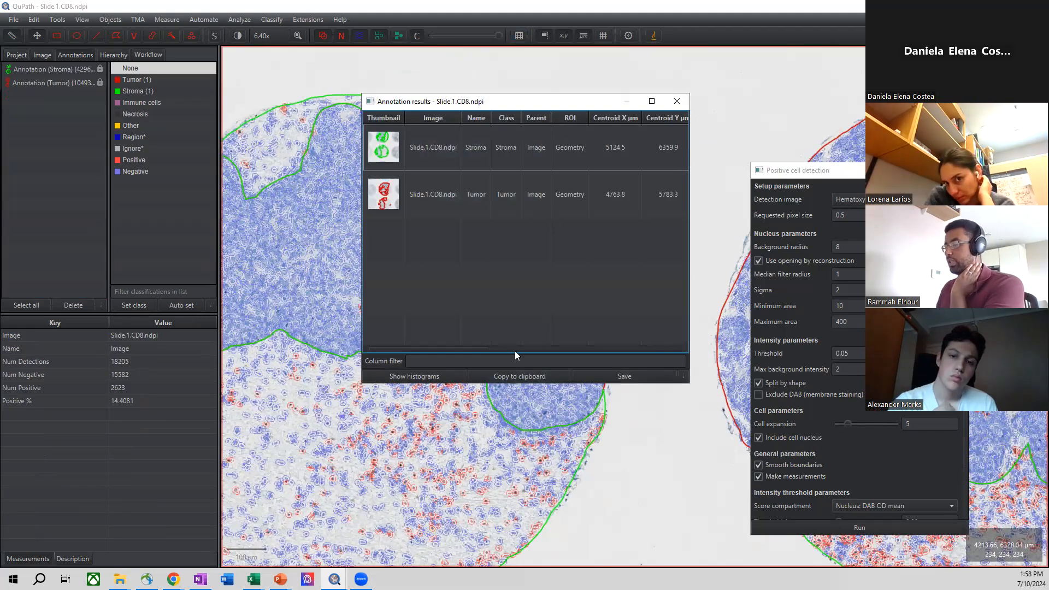
pyautogui.click(516, 376)
pyautogui.moveTo(433, 348)
pyautogui.mouseDown()
pyautogui.moveTo(645, 349)
pyautogui.moveTo(383, 350)
pyautogui.mouseUp()
# Switch to Excel, create a blank workbook and paste the copied annotation measurements starting at cell A1.
pyautogui.moveTo(253, 578)
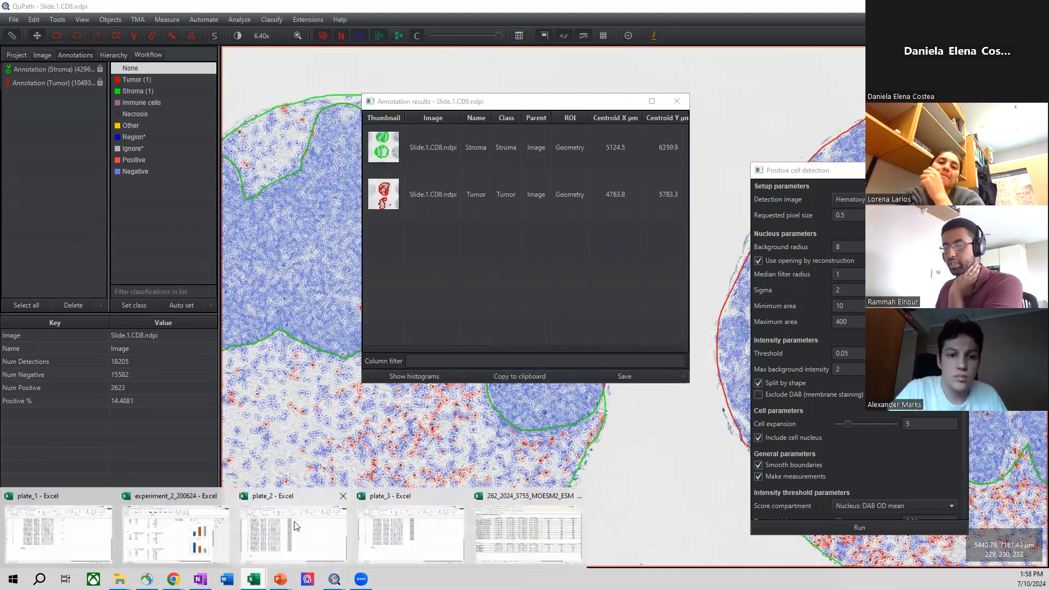
pyautogui.click(202, 528)
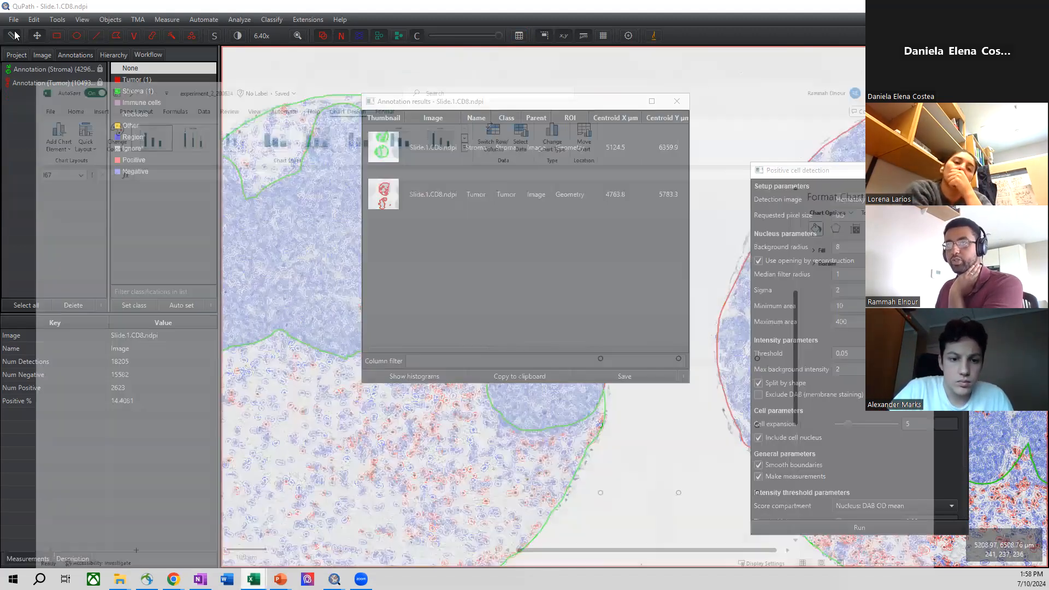
pyautogui.click(20, 32)
pyautogui.click(148, 113)
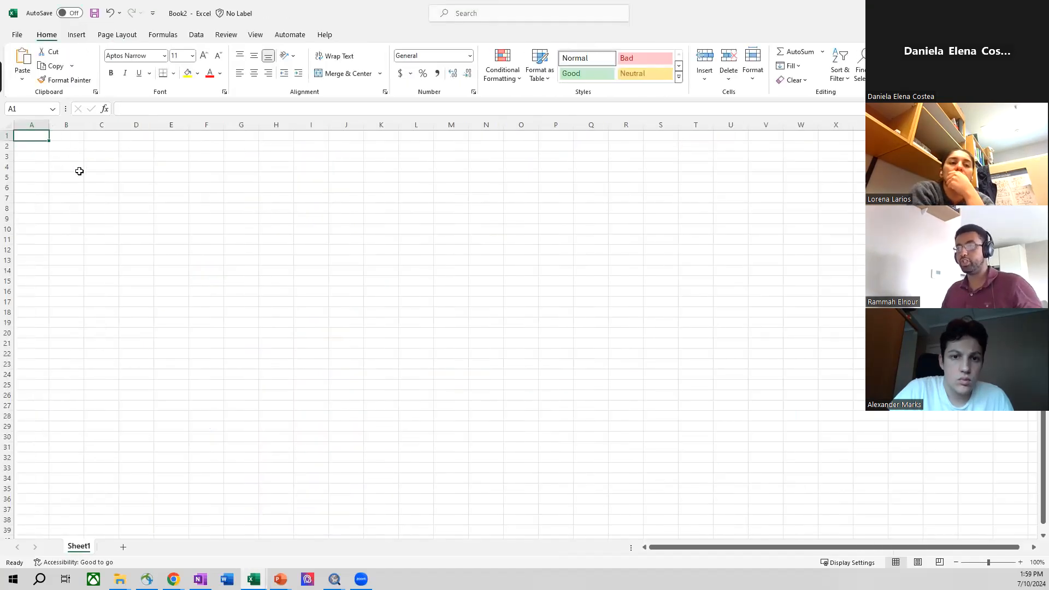
pyautogui.hotkey('ctrl', 'v')
pyautogui.click(149, 227)
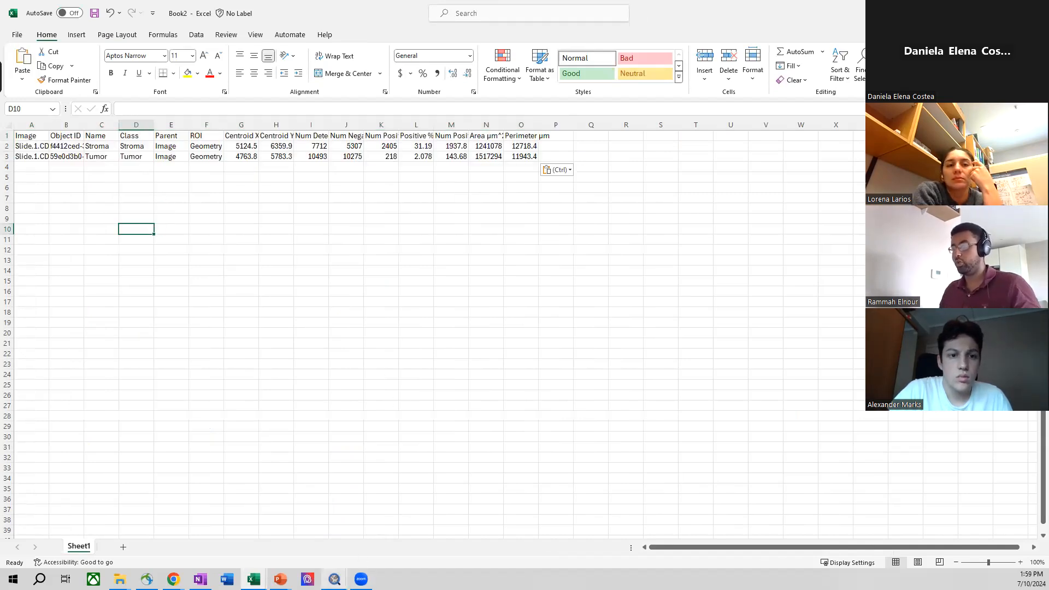
# Compare the annotation results in QuPath with the table pasted in Excel, and close the results window in QuPath.
pyautogui.moveTo(334, 579)
pyautogui.click(364, 554)
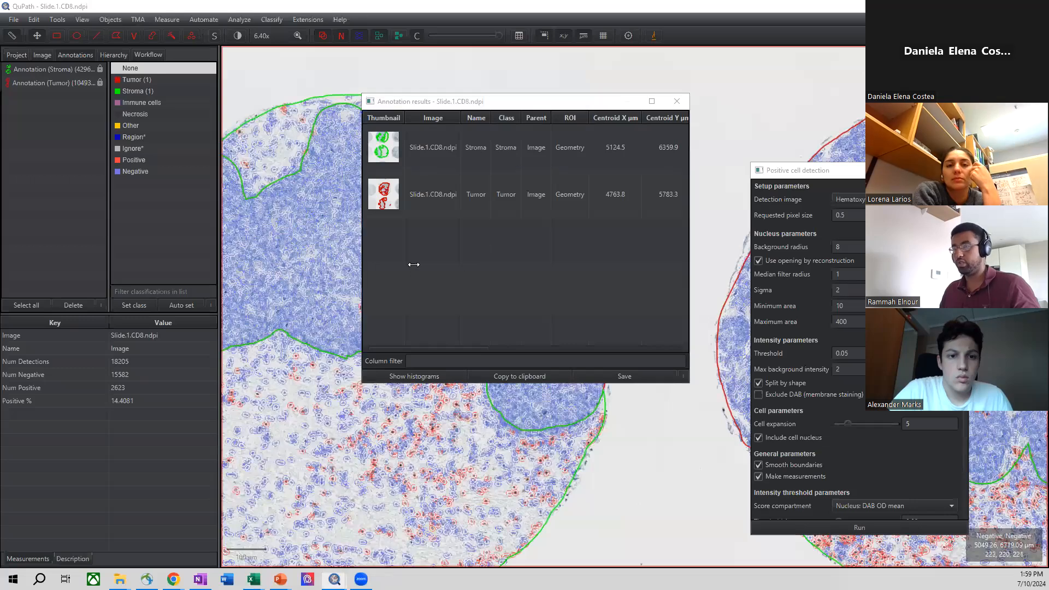
pyautogui.hotkey('alt', 'Tab')
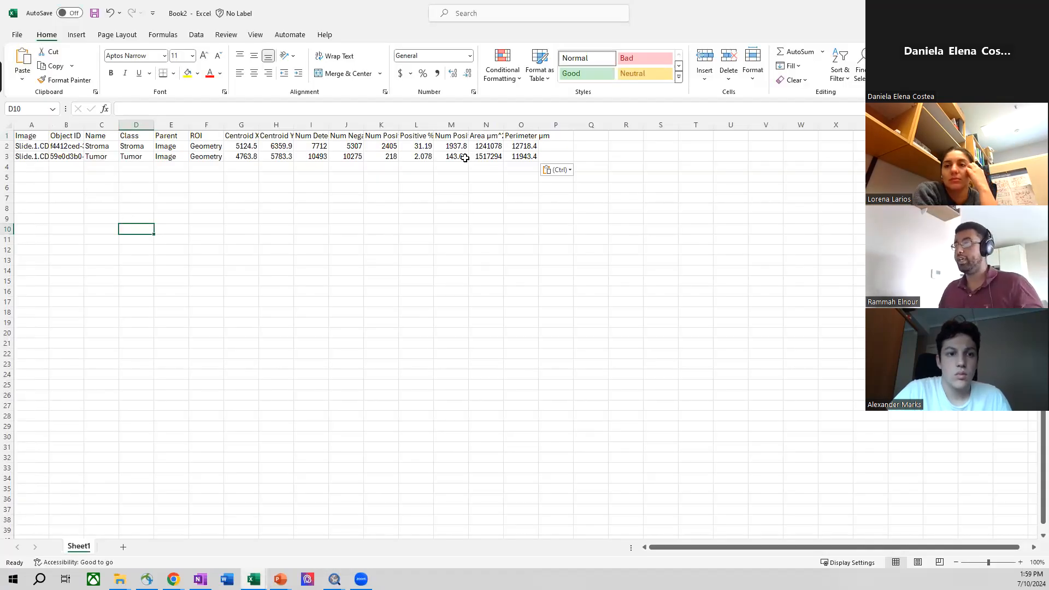
pyautogui.hotkey('alt', 'Tab')
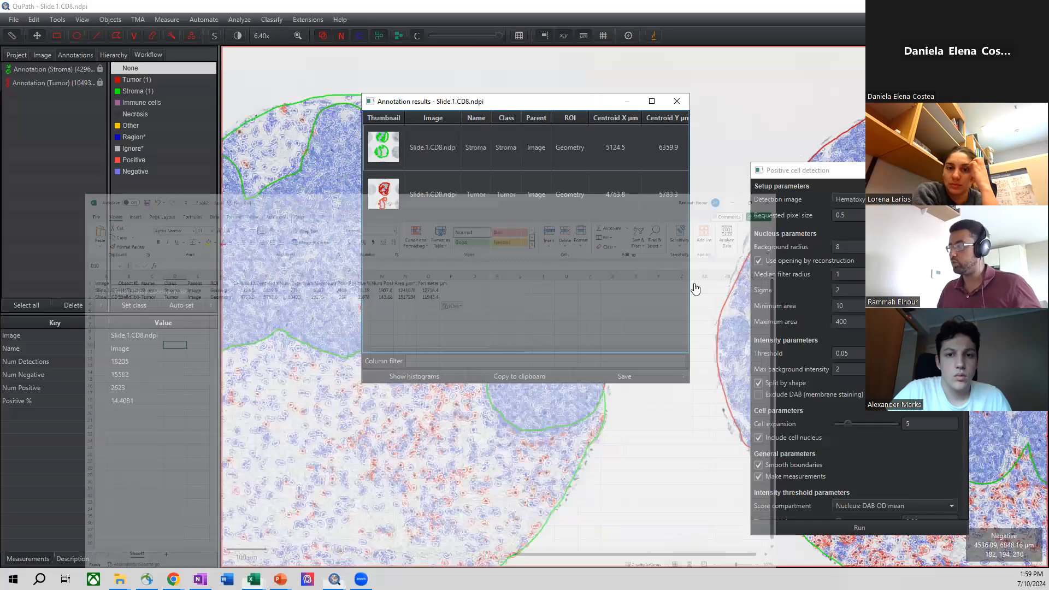
pyautogui.click(677, 101)
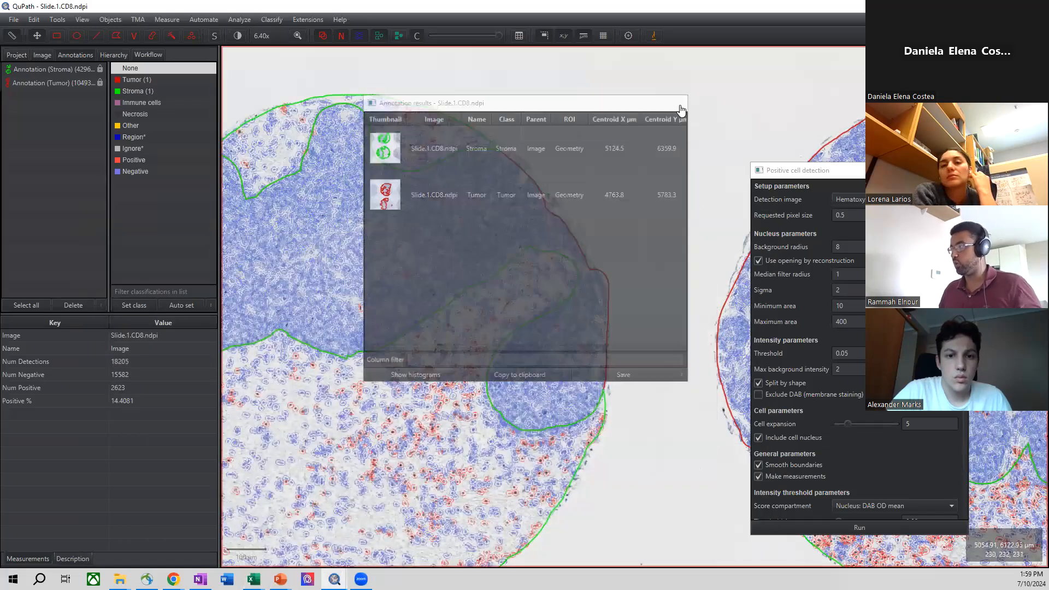
# Name the merged Stroma annotation PatientA in its annotation properties.
pyautogui.moveTo(672, 276)
pyautogui.mouseDown()
pyautogui.moveTo(557, 206)
pyautogui.moveTo(553, 190)
pyautogui.mouseUp()
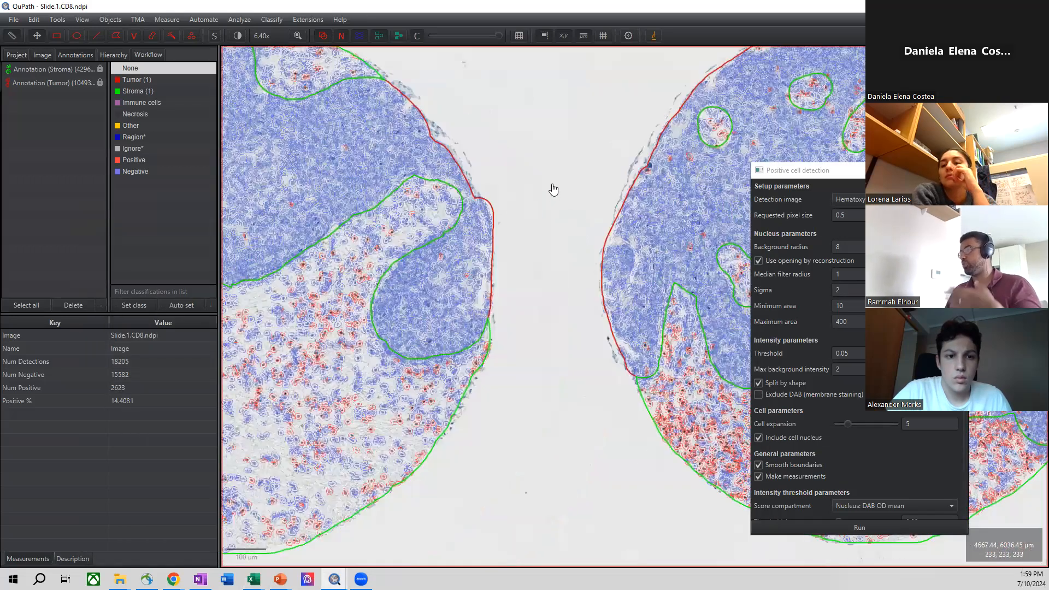
pyautogui.moveTo(647, 159); pyautogui.dragTo(709, 159)
pyautogui.moveTo(597, 433); pyautogui.dragTo(707, 381)
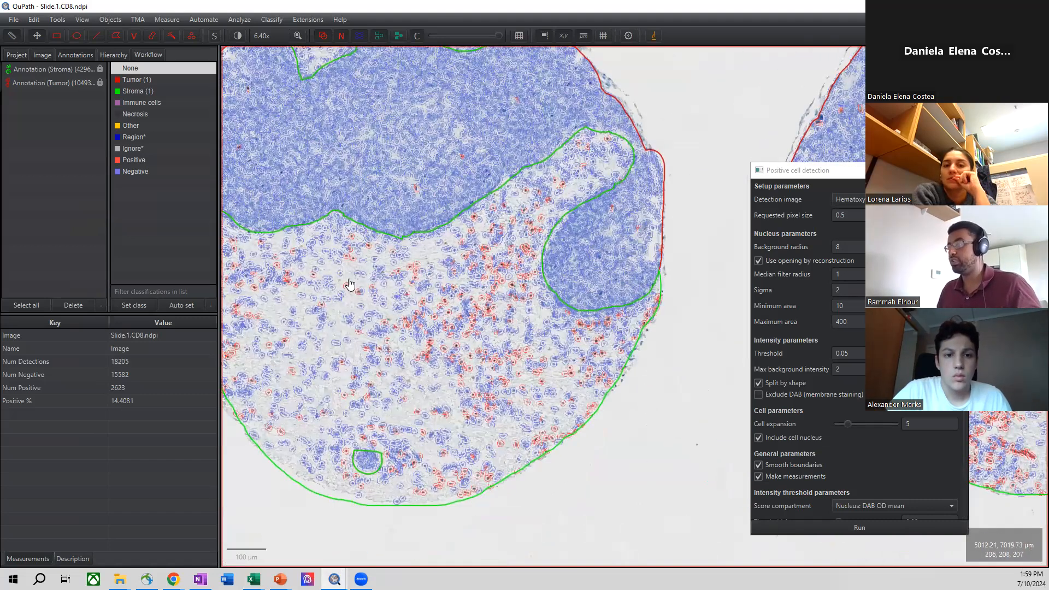
pyautogui.moveTo(352, 273); pyautogui.dragTo(447, 292)
pyautogui.doubleClick(447, 293)
pyautogui.rightClick(447, 292)
pyautogui.moveTo(469, 310)
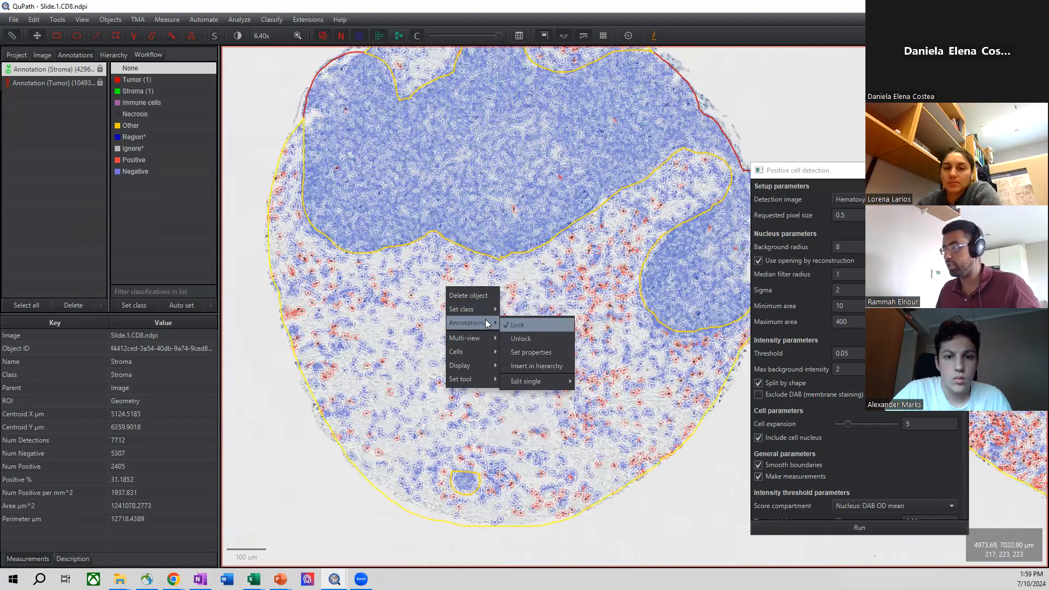
pyautogui.click(544, 354)
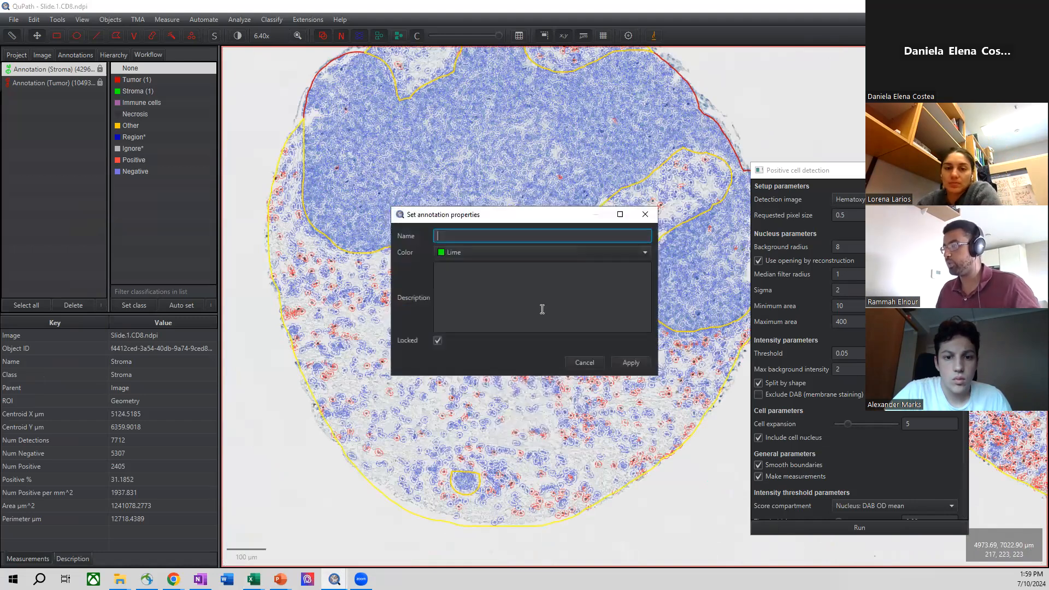
pyautogui.write('Patient')
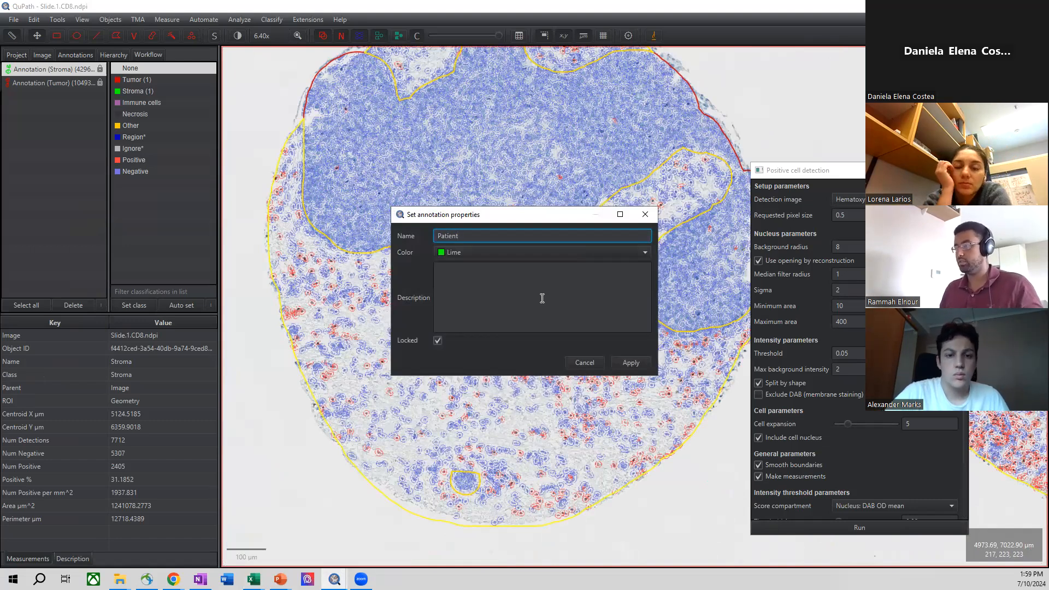
pyautogui.click(631, 362)
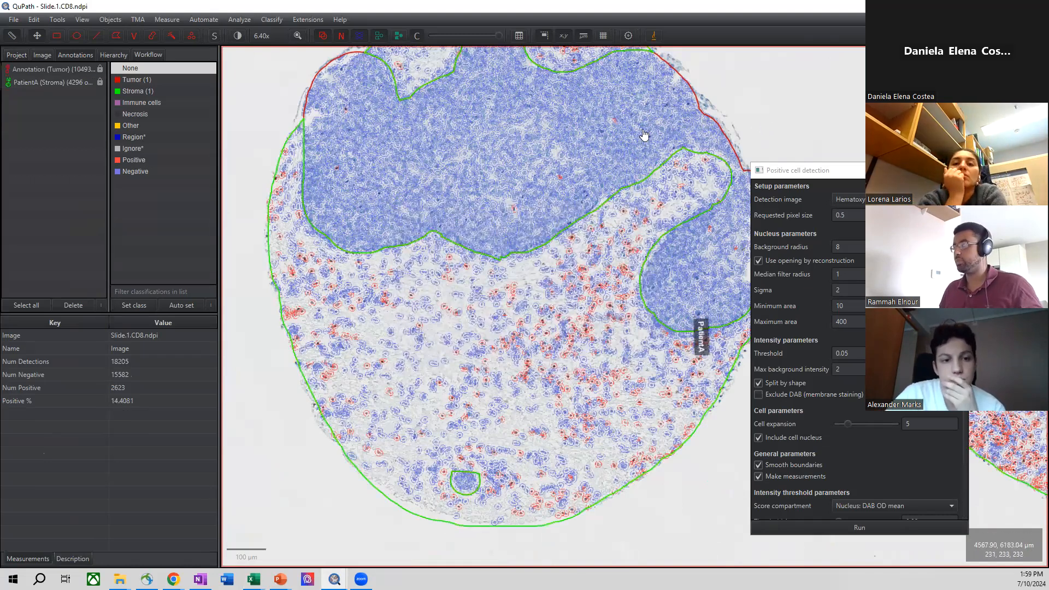
# Name the Tumor annotation PatientA in its annotation properties, and reopen them to check the name.
pyautogui.moveTo(650, 132); pyautogui.dragTo(639, 132)
pyautogui.moveTo(375, 165); pyautogui.dragTo(341, 169)
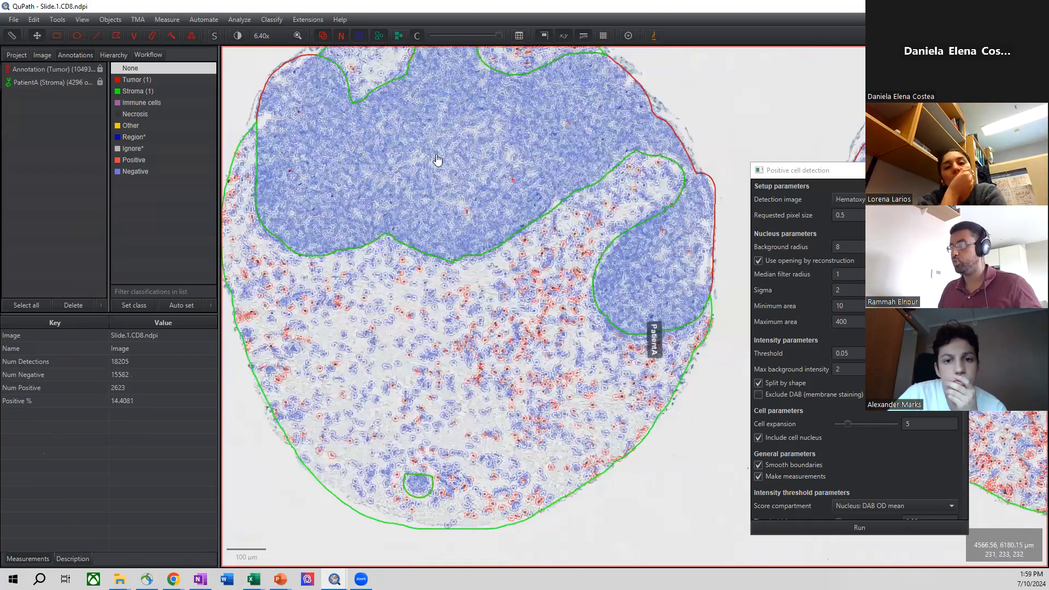
pyautogui.rightClick(435, 160)
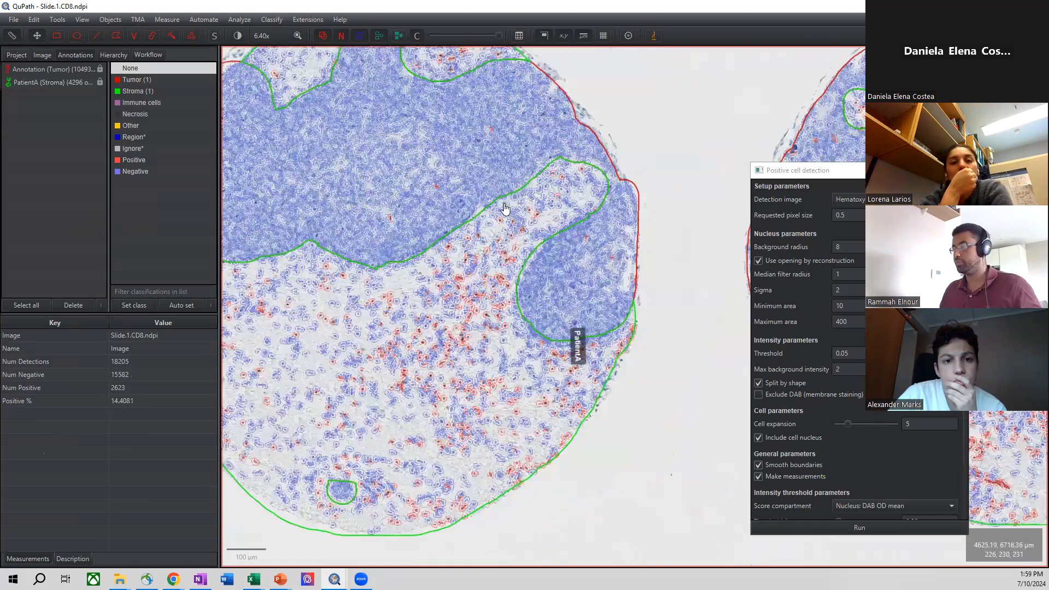
pyautogui.moveTo(456, 196)
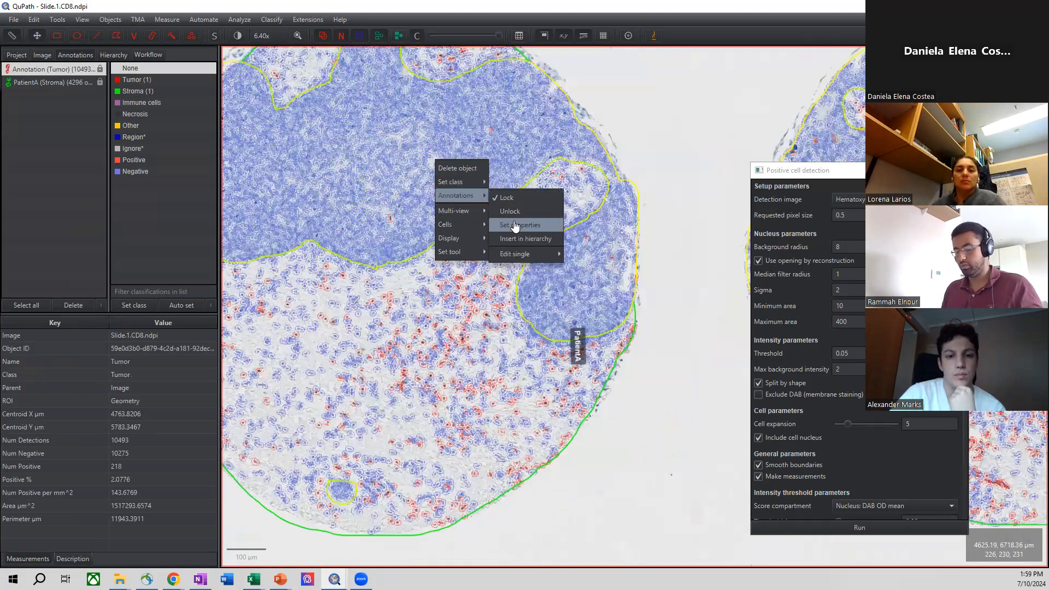
pyautogui.click(514, 225)
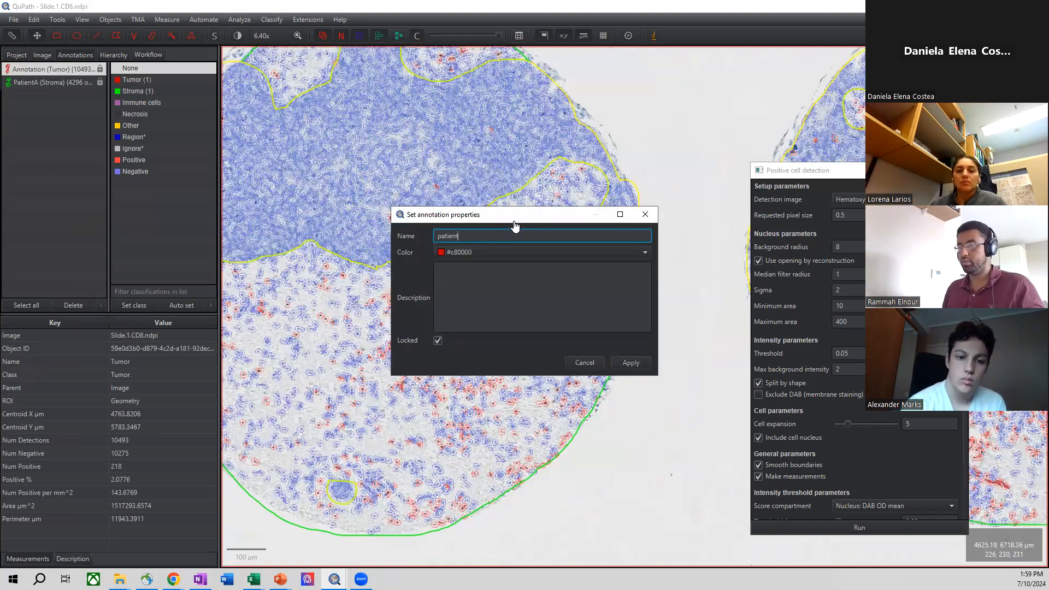
pyautogui.press('BackSpace')
pyautogui.write('Patient')
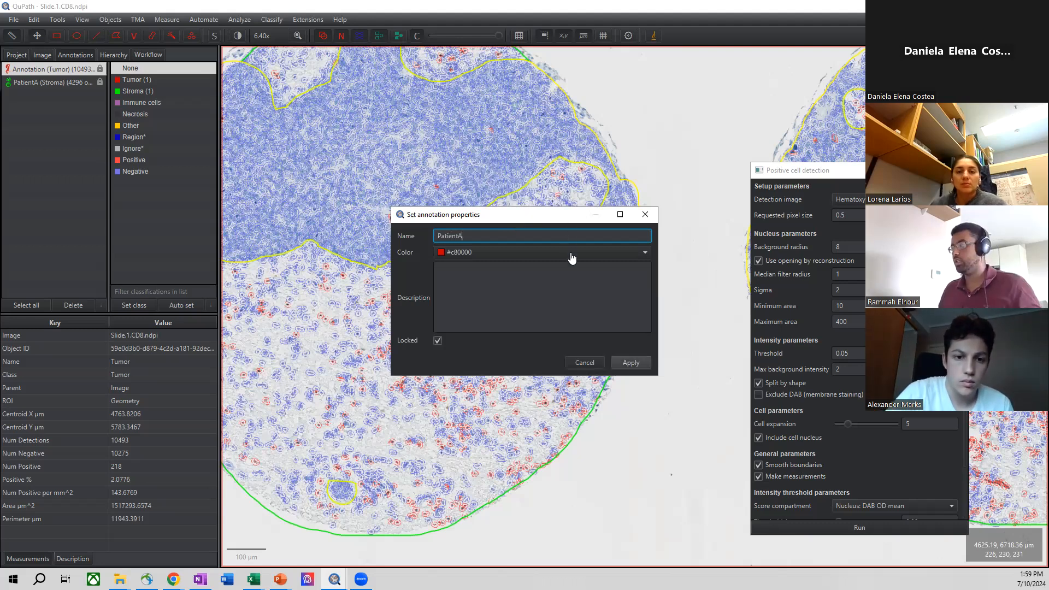
pyautogui.press('Return')
pyautogui.rightClick(589, 261)
pyautogui.moveTo(618, 297)
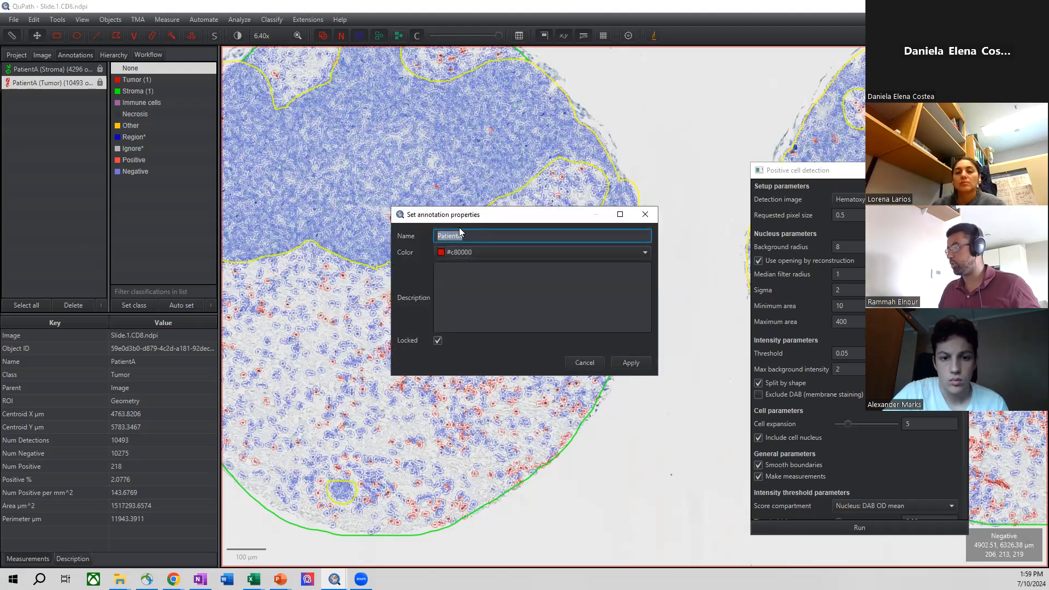
pyautogui.click(642, 218)
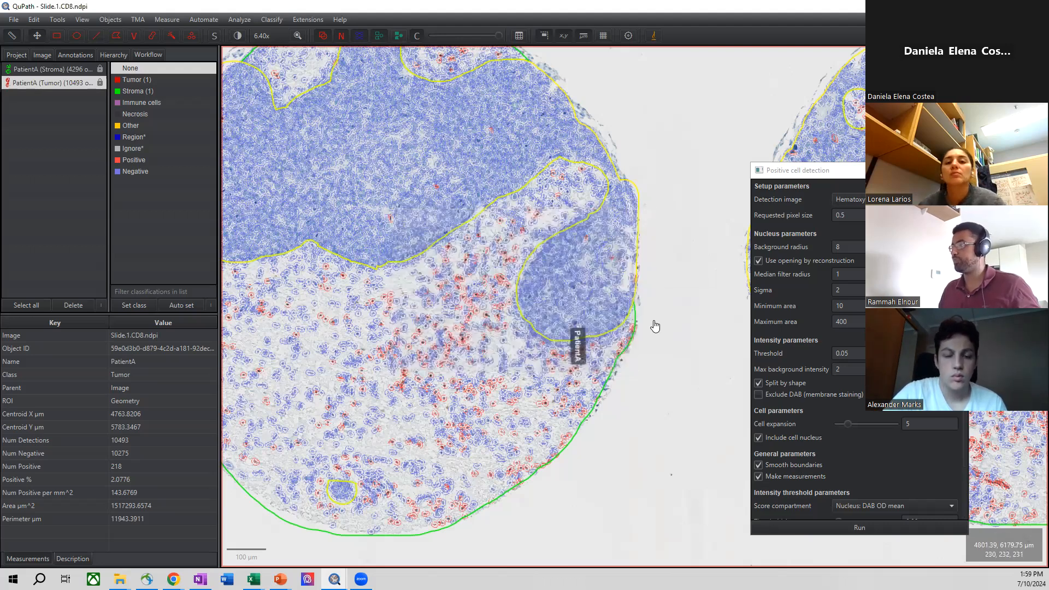
# Copy the measurements table of the renamed PatientA annotations to the clipboard and close the results window.
pyautogui.click(548, 45)
pyautogui.moveTo(548, 45); pyautogui.dragTo(521, 45)
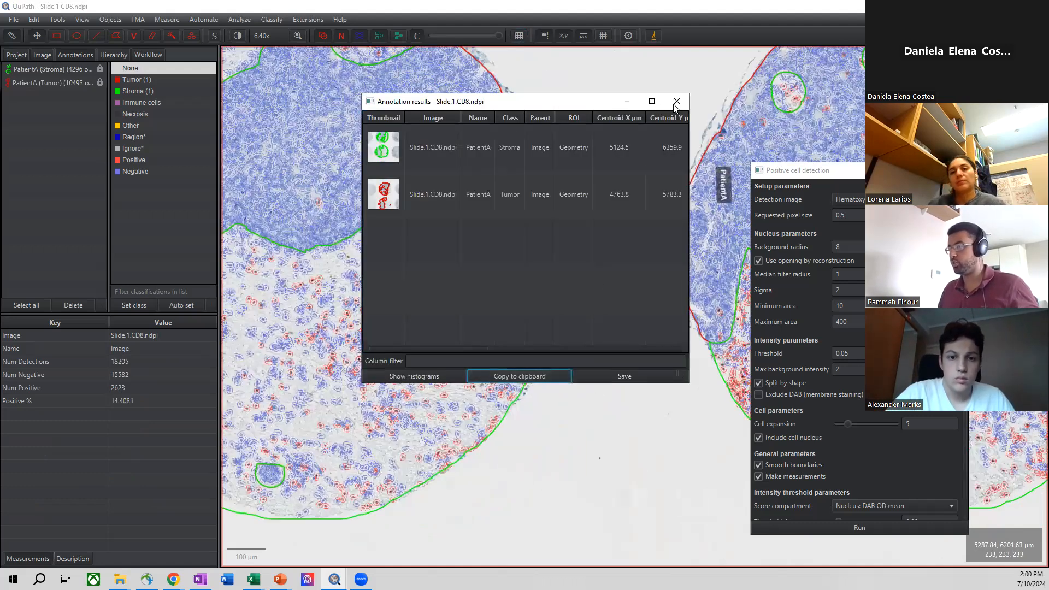
pyautogui.click(677, 102)
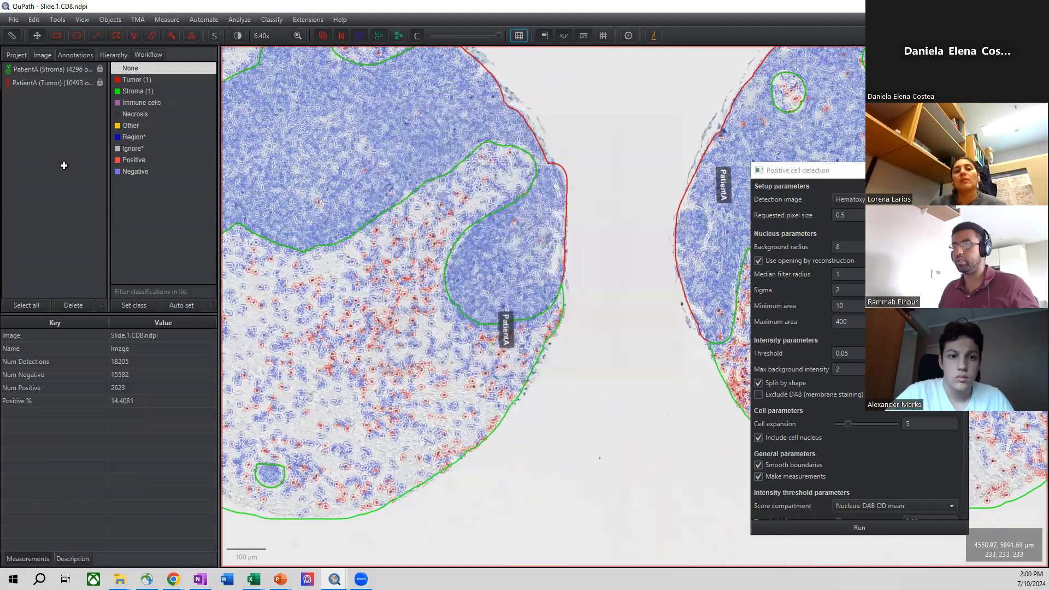
# Switch to Excel, paste the renamed annotations' measurements into a new sheet and widen the Name column.
pyautogui.hotkey('alt', 'Tab')
pyautogui.click(123, 547)
pyautogui.hotkey('ctrl', 'v')
pyautogui.moveTo(121, 126); pyautogui.dragTo(148, 134)
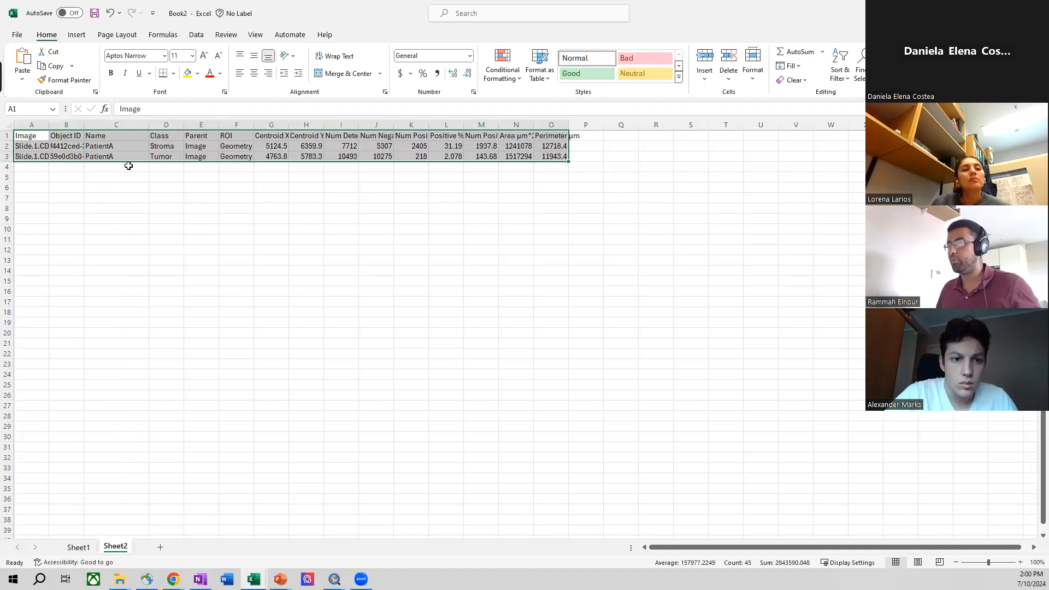
pyautogui.click(129, 166)
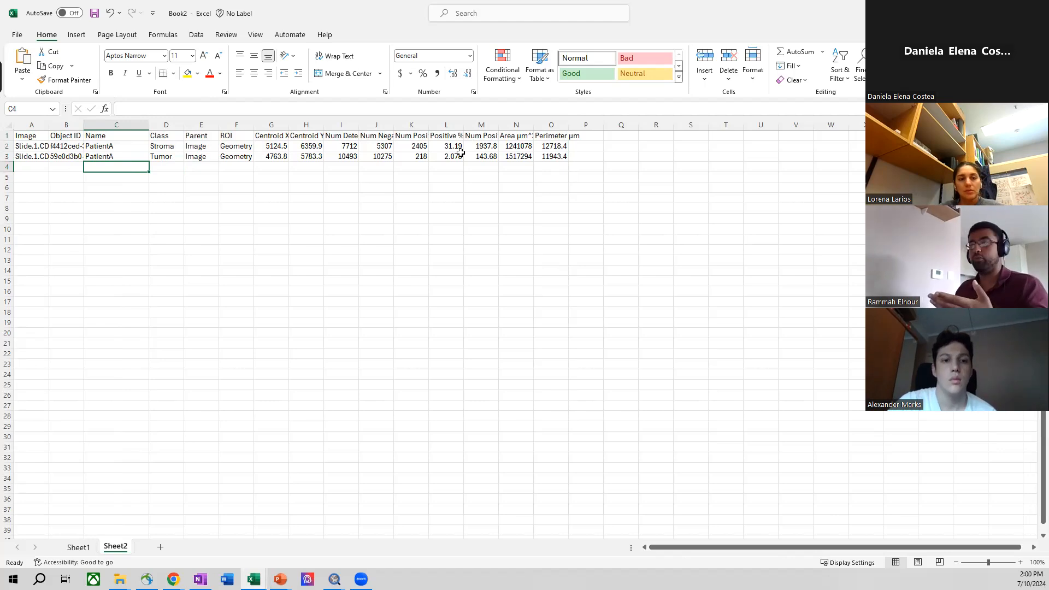
pyautogui.click(449, 199)
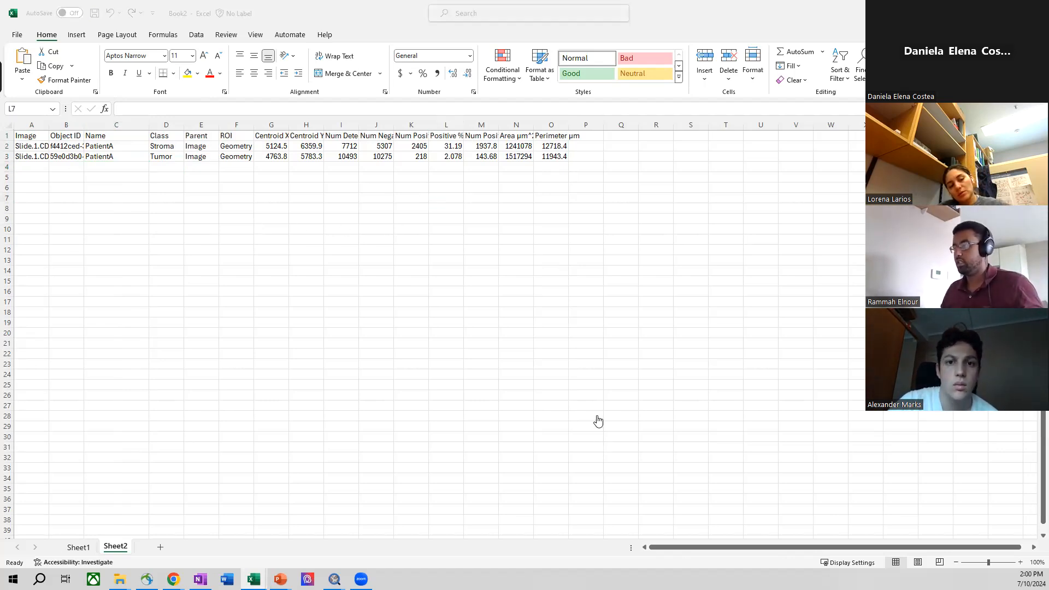
# Switch through QuPath to the running PowerPoint slide show and advance from the Exporting data slide to the Machine learning slide.
pyautogui.hotkey('alt', 'Tab')
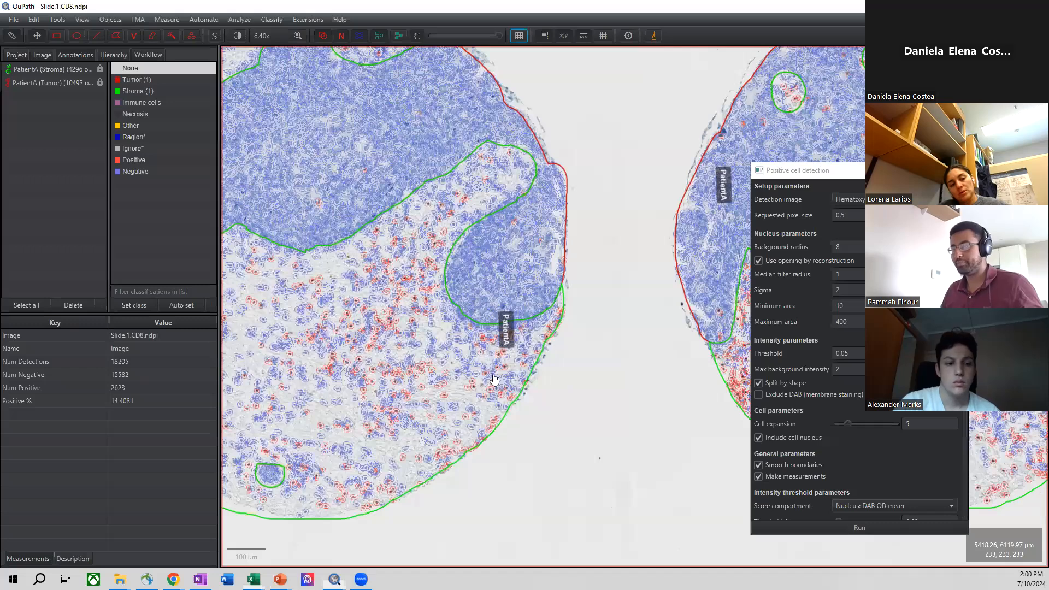
pyautogui.moveTo(309, 470); pyautogui.dragTo(219, 466)
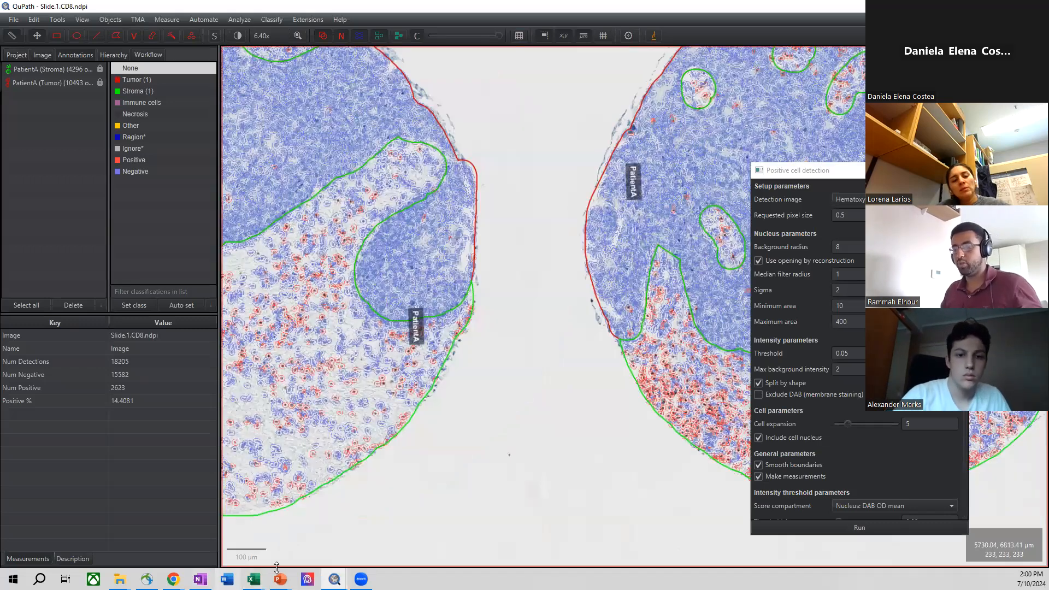
pyautogui.moveTo(281, 579)
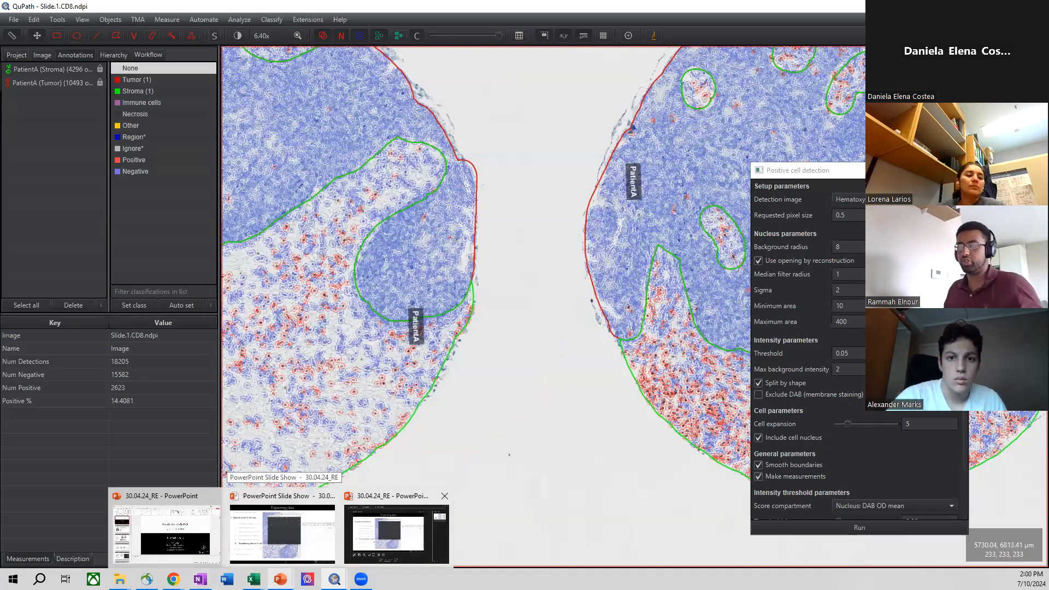
pyautogui.click(281, 533)
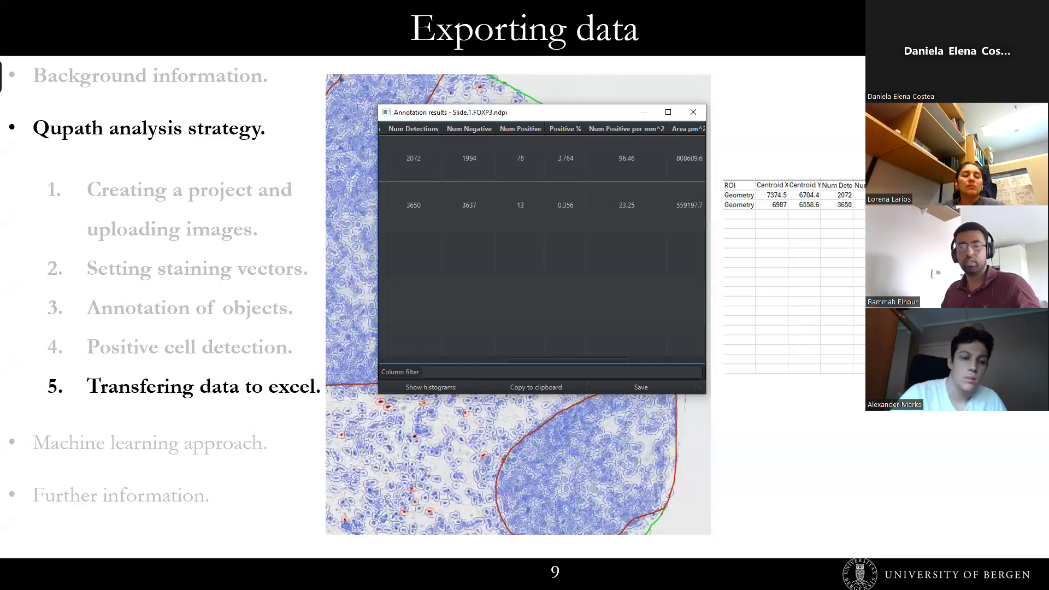
pyautogui.press('Right')
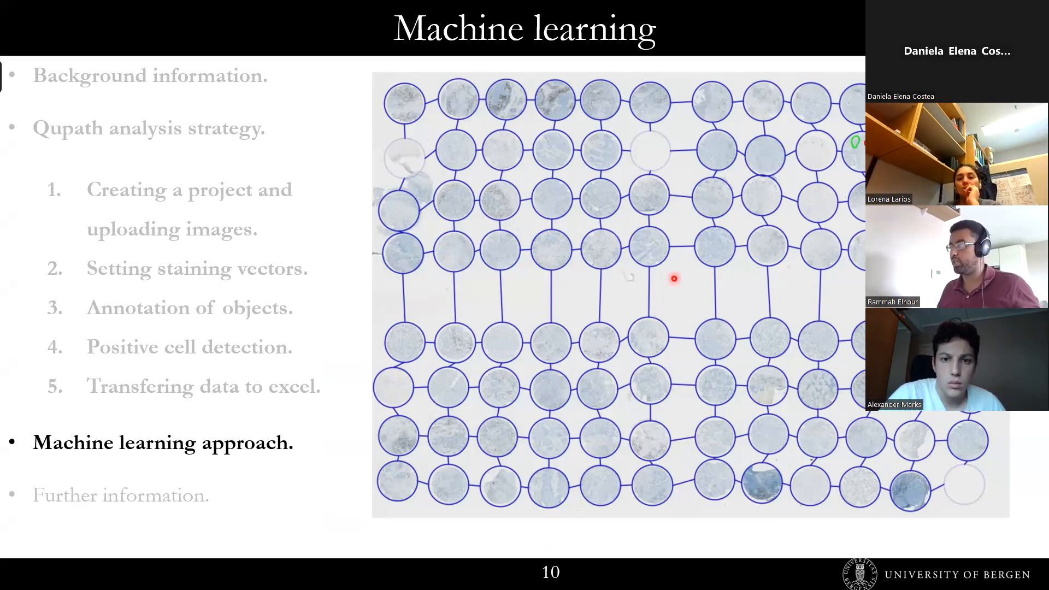
# Switch from the slide show to QuPath and open the project image Slide.2.CD8.ndpi.
pyautogui.hotkey('alt', 'Tab')
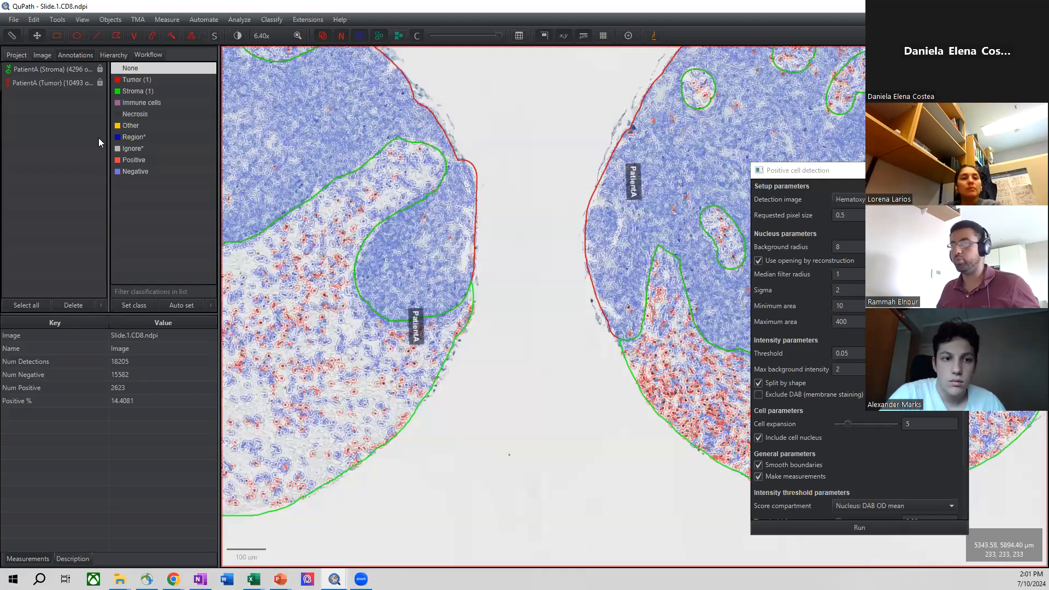
pyautogui.click(21, 57)
pyautogui.click(39, 55)
pyautogui.click(21, 55)
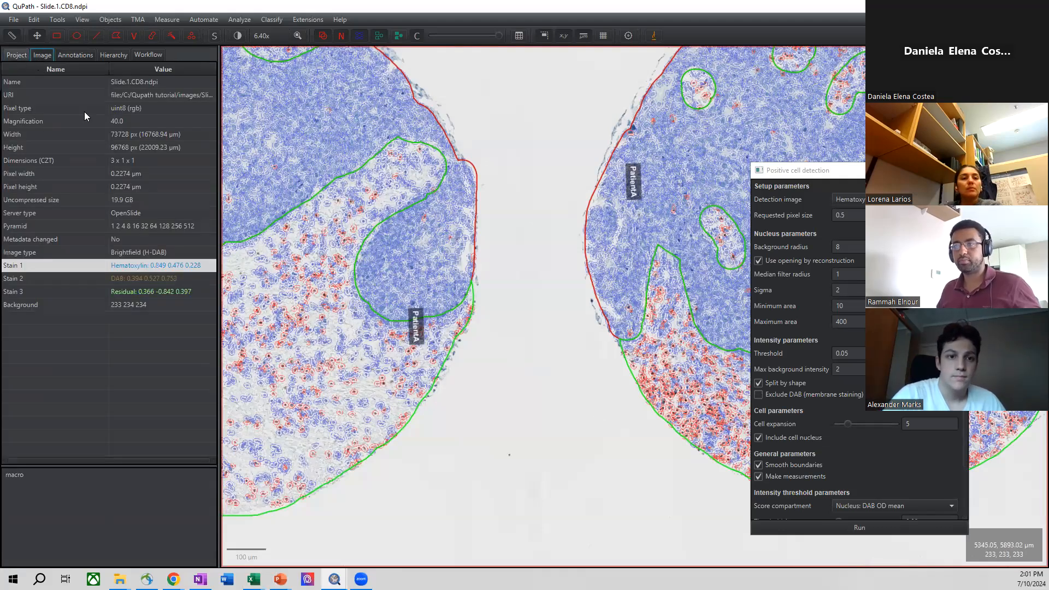
pyautogui.doubleClick(95, 141)
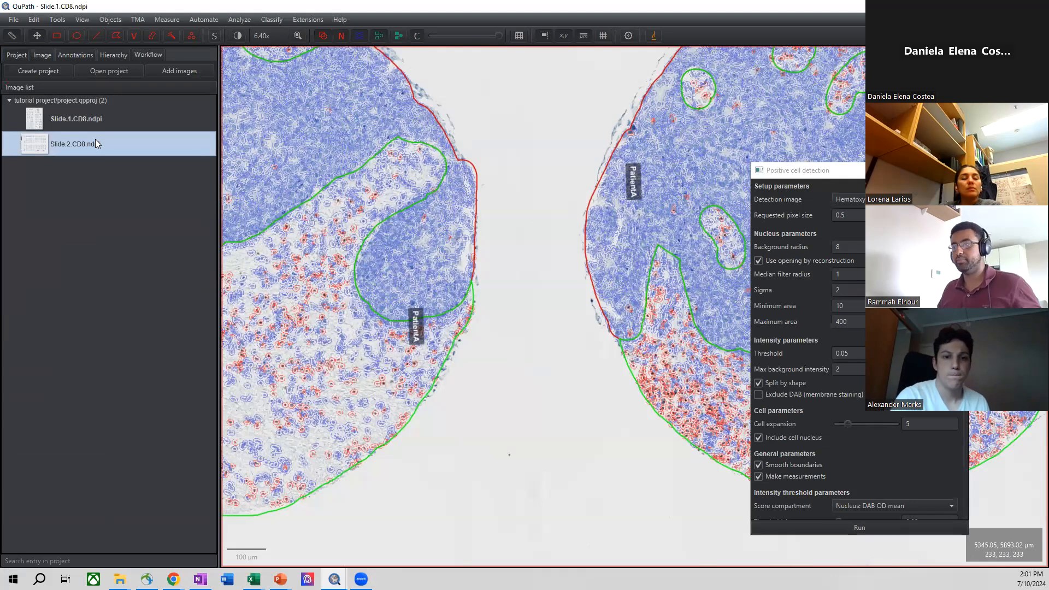
pyautogui.moveTo(589, 256); pyautogui.dragTo(532, 264)
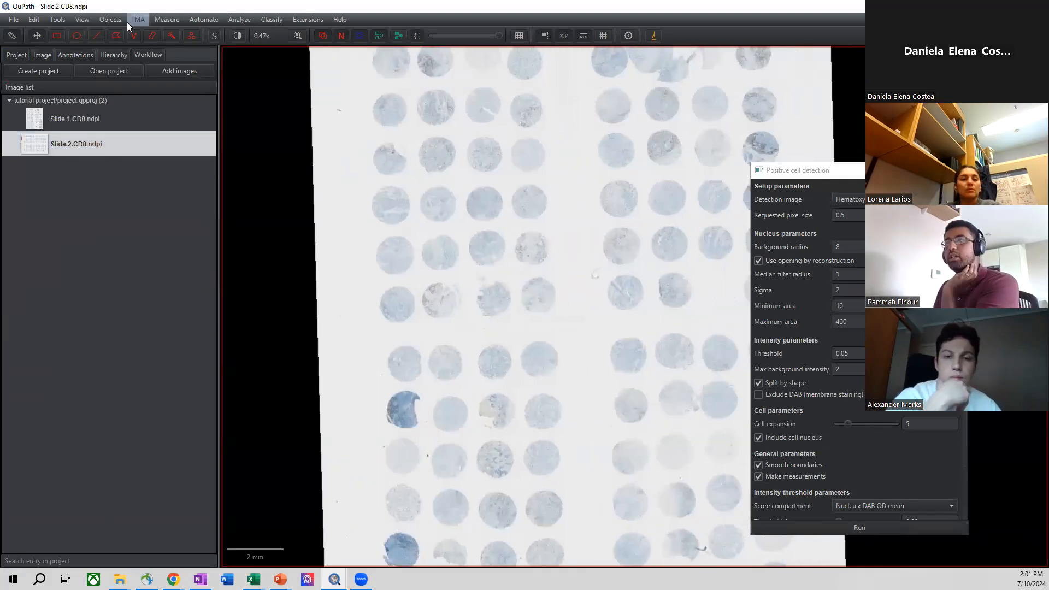
# Rotate the tissue microarray view to about 182.2° and close the rotation control.
pyautogui.click(100, 20)
pyautogui.moveTo(82, 19)
pyautogui.moveTo(147, 166)
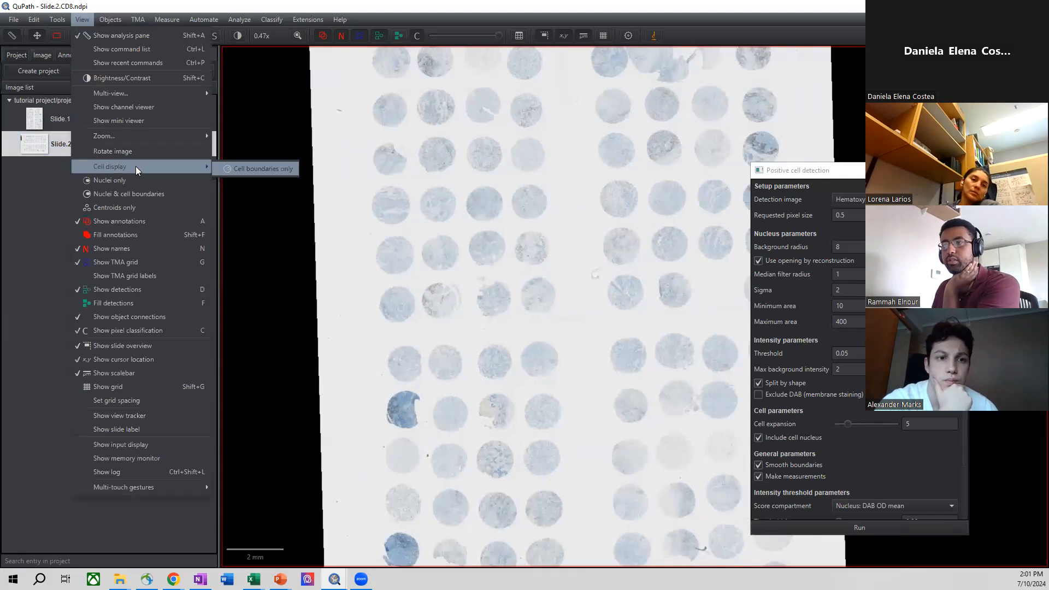
pyautogui.click(113, 152)
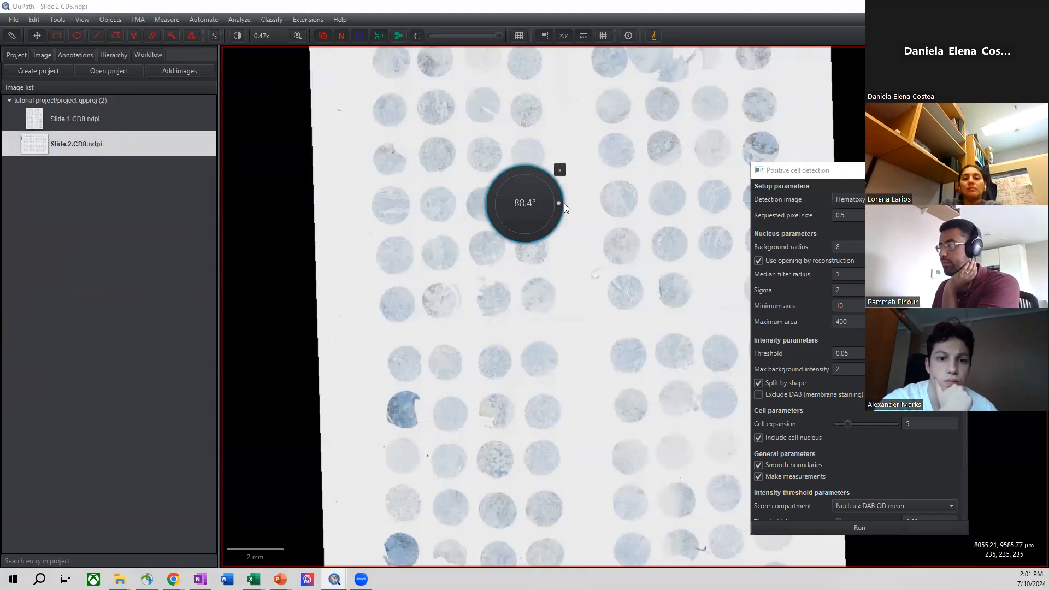
pyautogui.moveTo(559, 218); pyautogui.dragTo(498, 284)
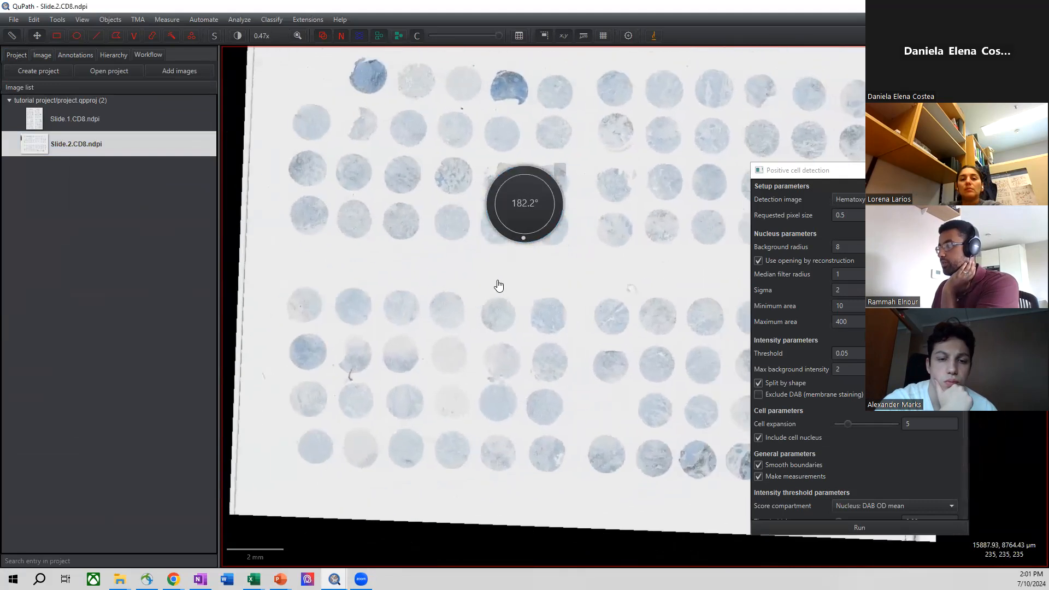
pyautogui.click(558, 170)
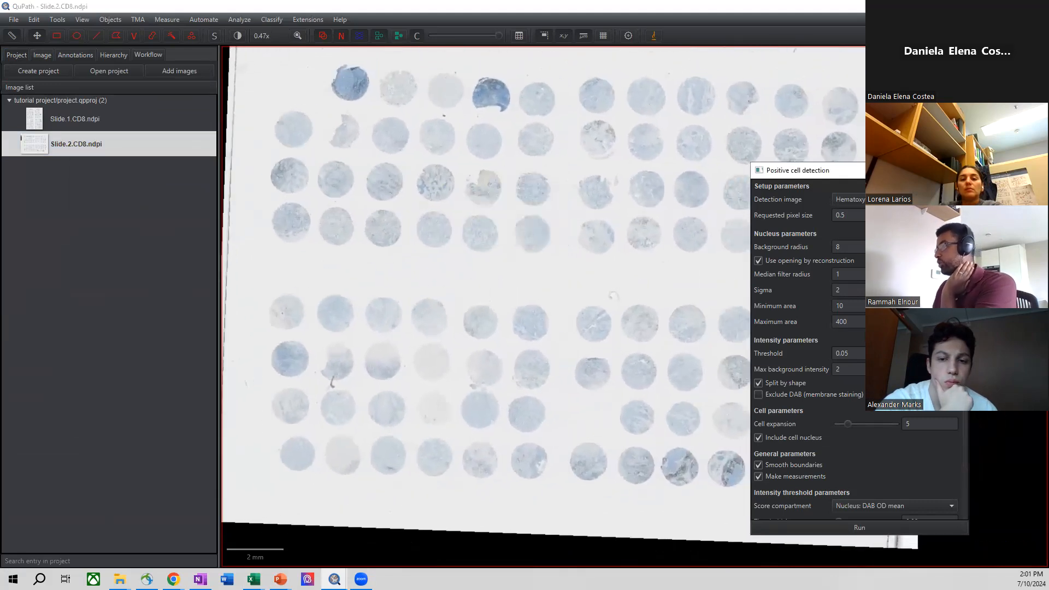
# Close the Positive cell detection dialog and rotate the slide view to about 358.2° so the core rows run roughly horizontally.
pyautogui.click(744, 212)
pyautogui.moveTo(662, 239); pyautogui.dragTo(657, 255)
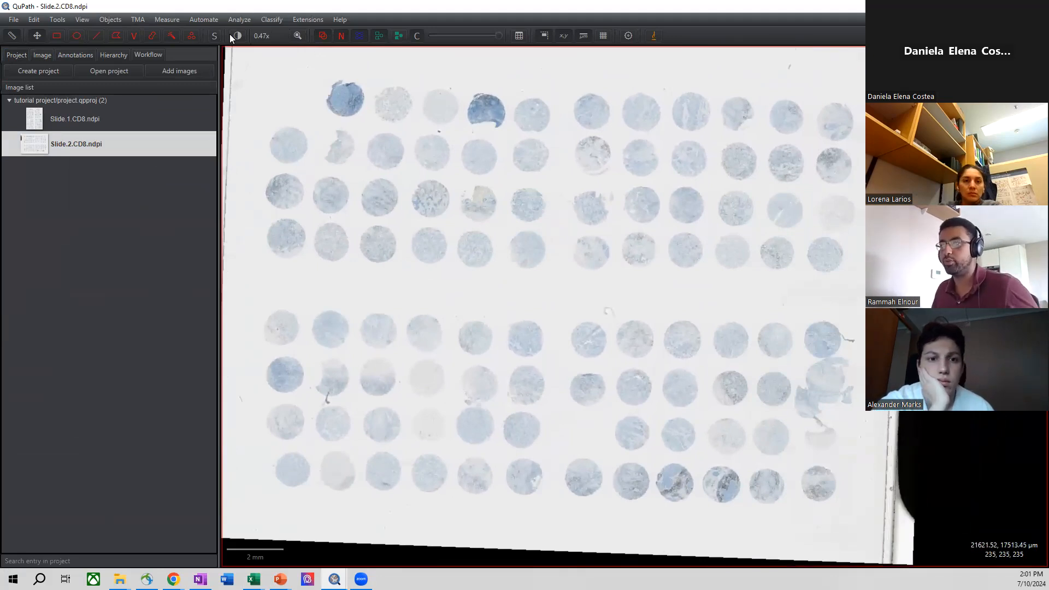
pyautogui.click(108, 20)
pyautogui.moveTo(88, 18)
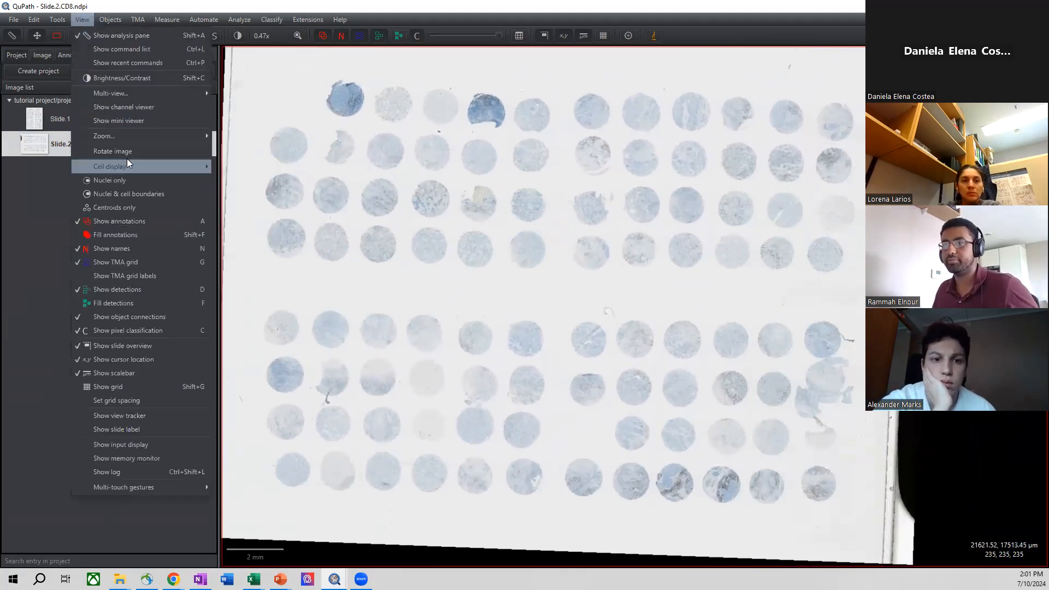
pyautogui.click(144, 150)
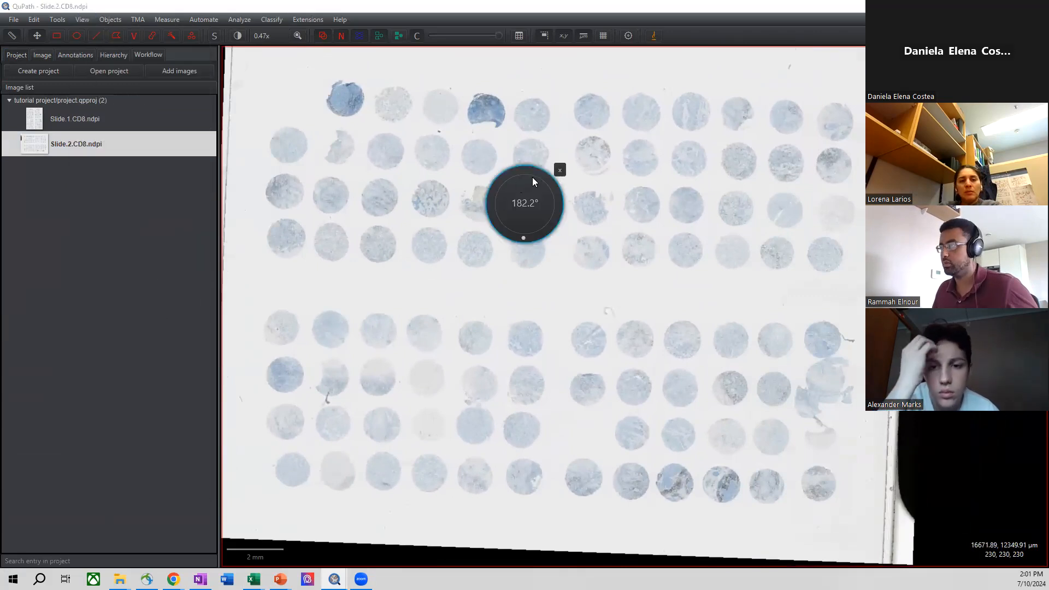
pyautogui.moveTo(529, 238); pyautogui.dragTo(530, 192)
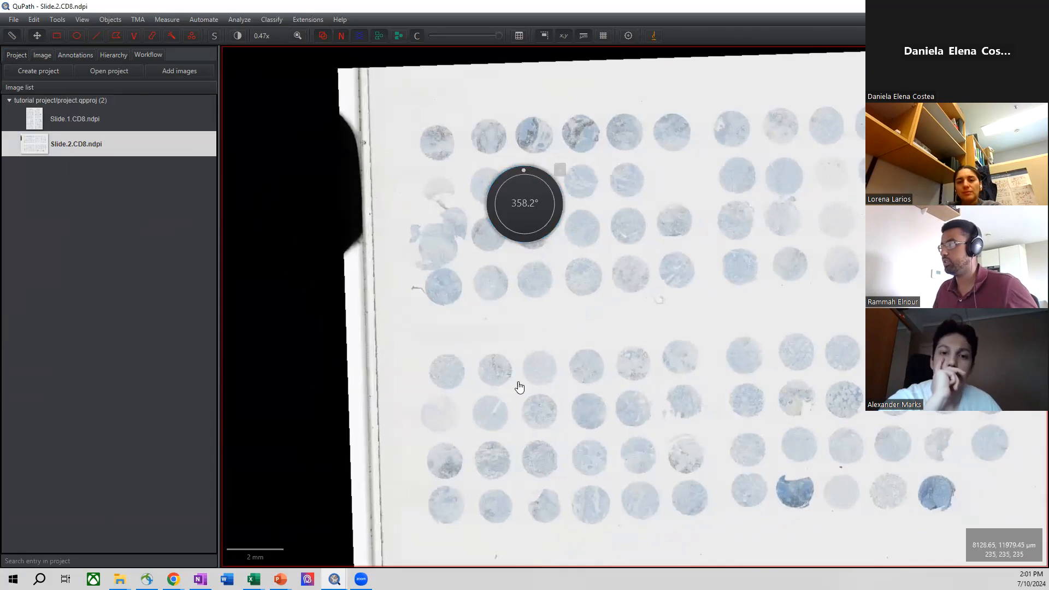
pyautogui.click(560, 171)
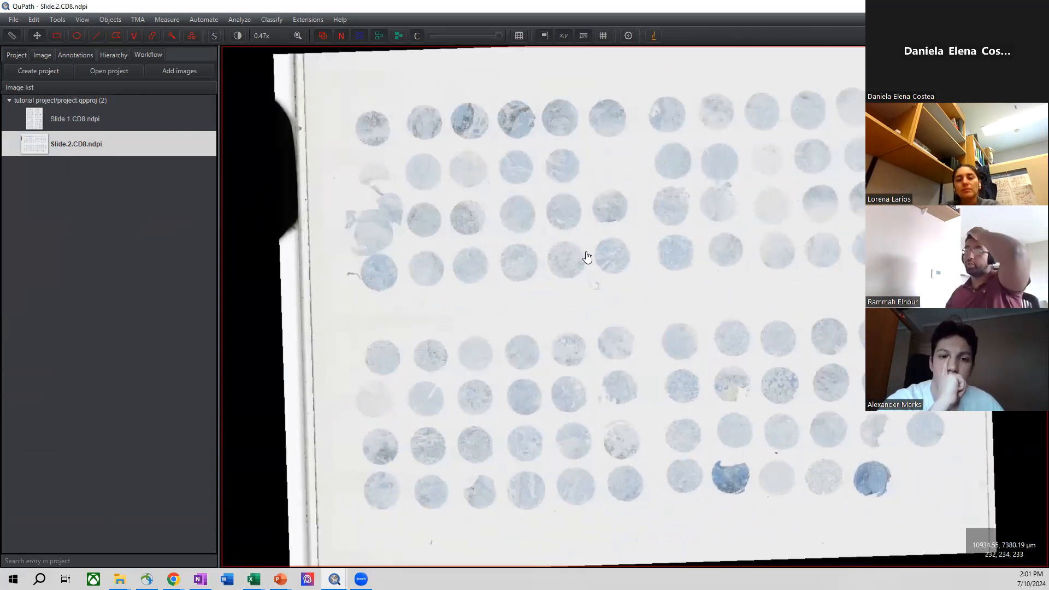
# Examine the tissue cores of the microarray and their row and column arrangement at several magnifications.
pyautogui.scroll(-2, 574, 210)
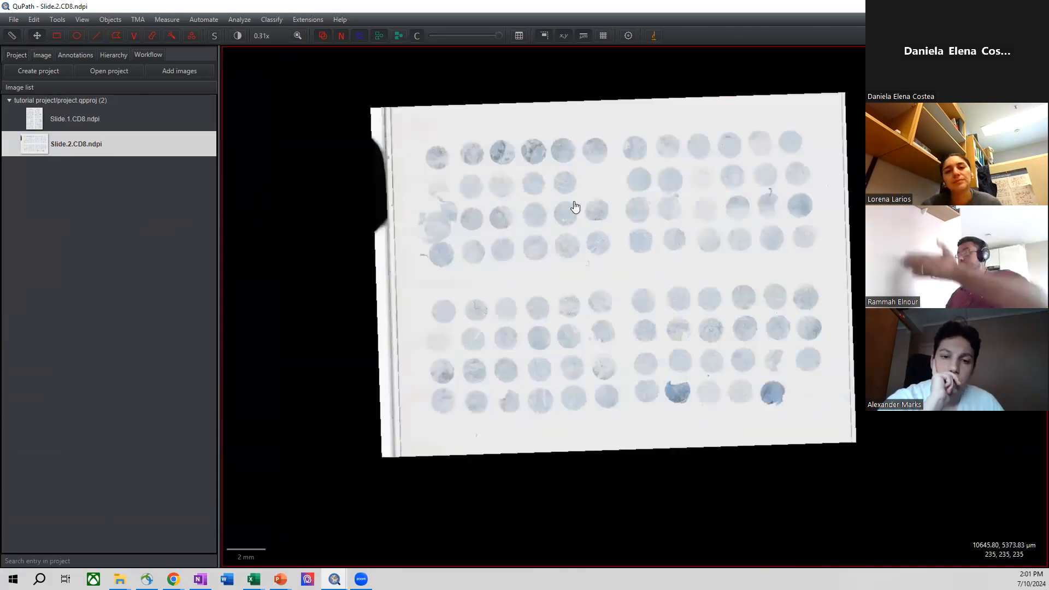
pyautogui.scroll(5, 573, 211)
pyautogui.moveTo(588, 210); pyautogui.dragTo(607, 262)
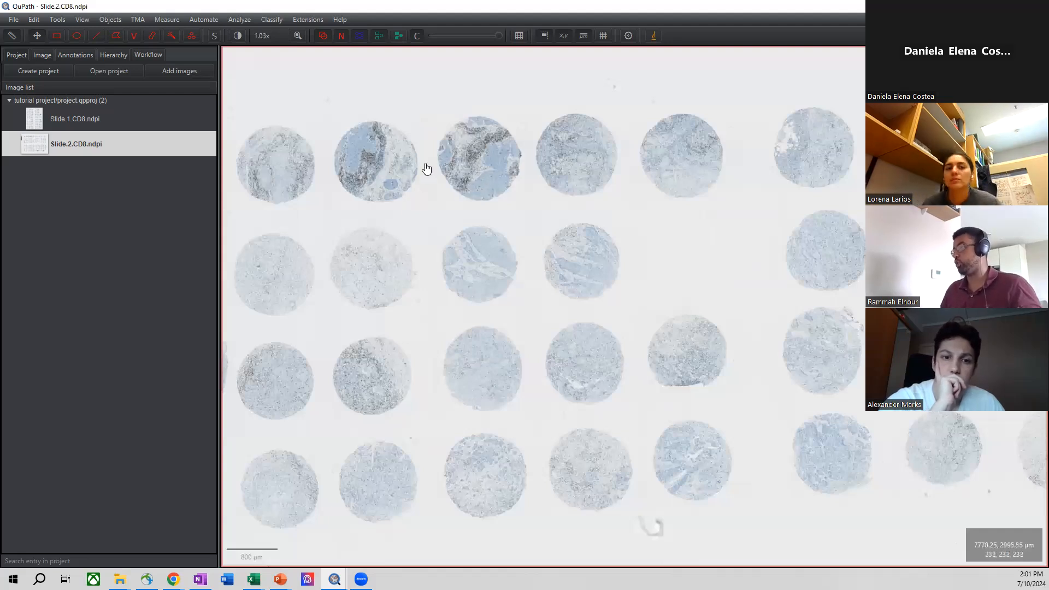
pyautogui.moveTo(569, 217); pyautogui.dragTo(599, 239)
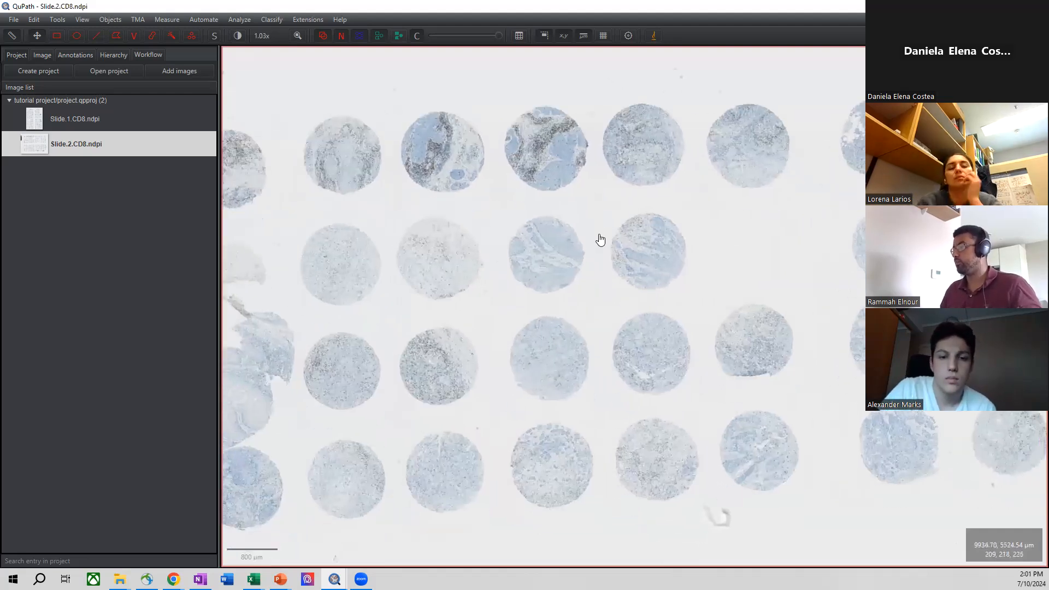
pyautogui.scroll(-5, 681, 264)
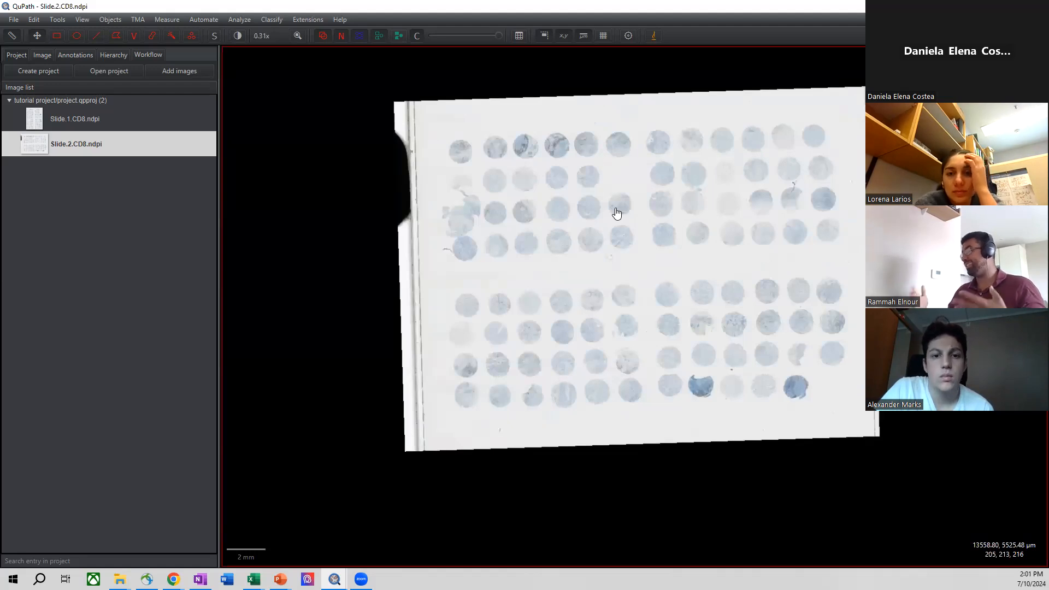
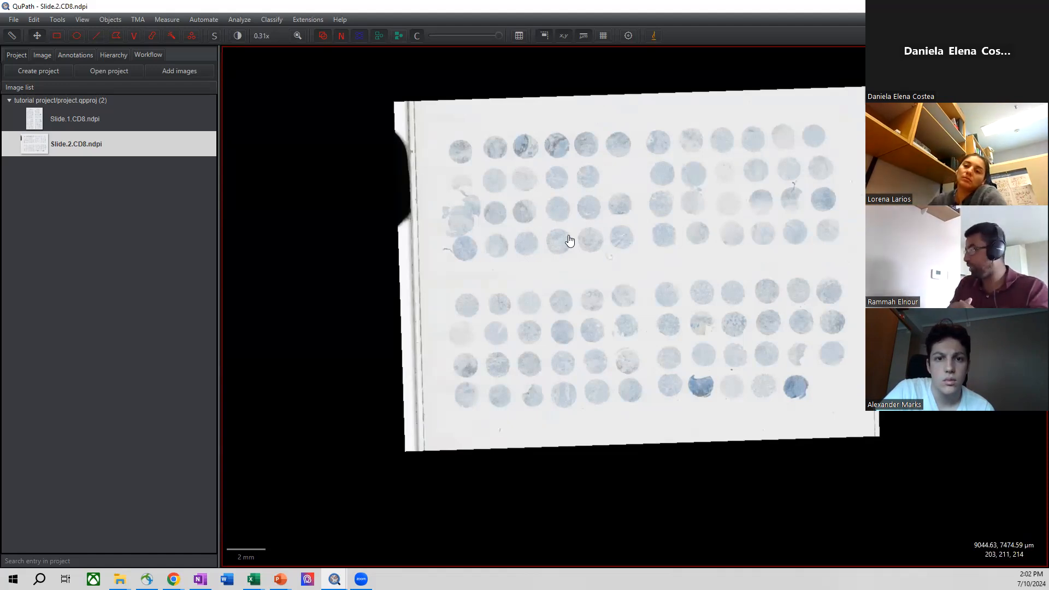
pyautogui.scroll(1, 569, 236)
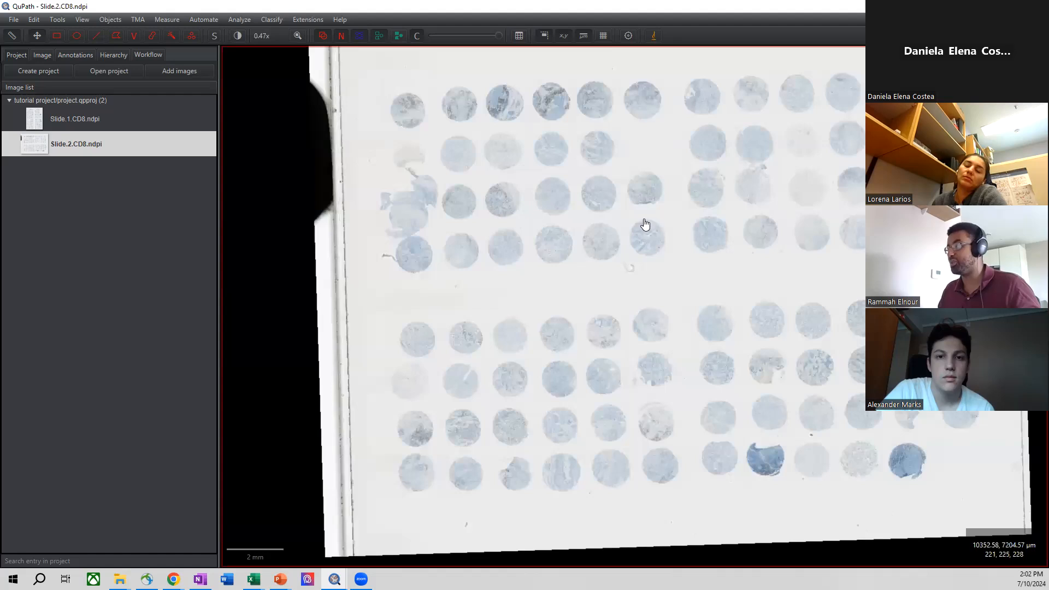
pyautogui.scroll(1, 597, 243)
pyautogui.moveTo(600, 192); pyautogui.dragTo(581, 204)
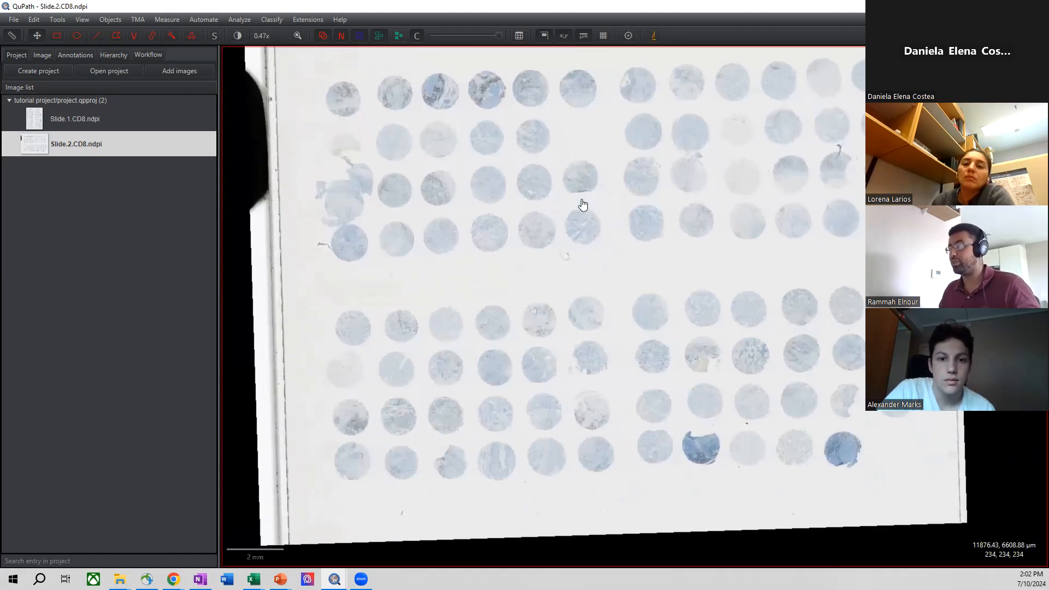
pyautogui.scroll(1, 579, 185)
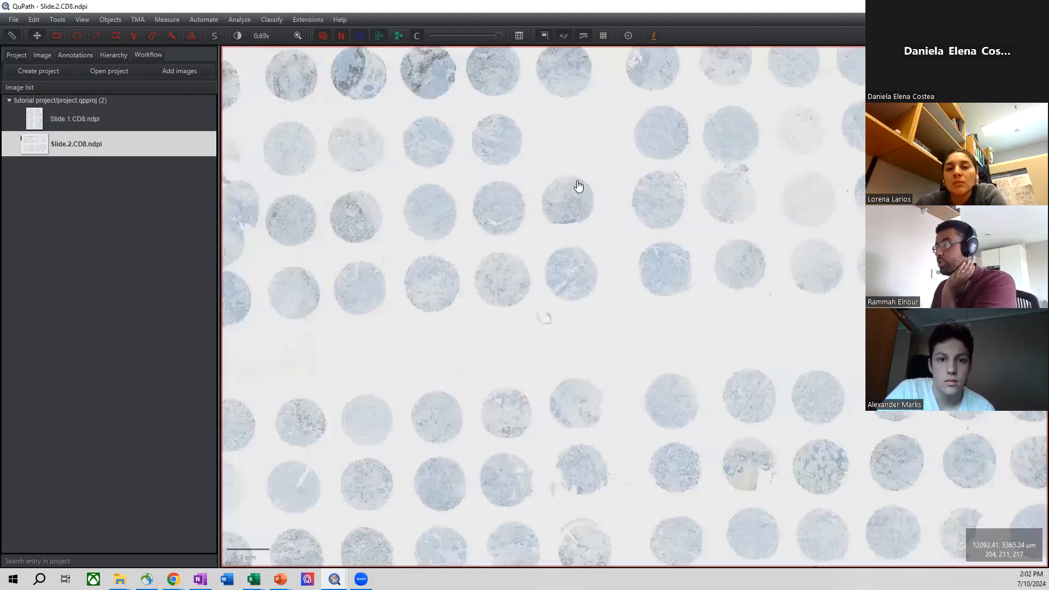
pyautogui.moveTo(589, 163); pyautogui.dragTo(602, 196)
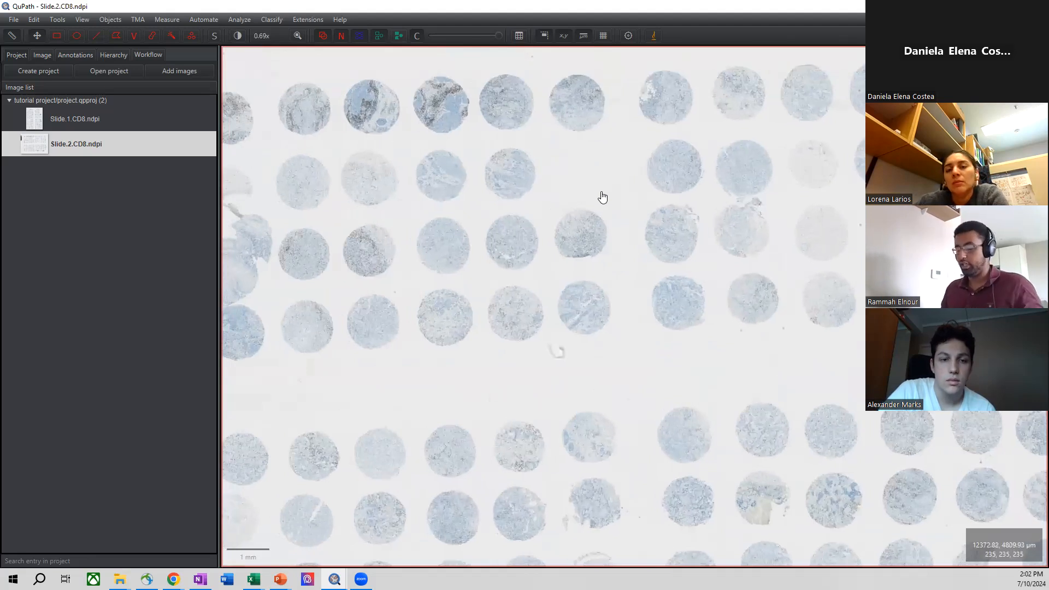
# Open the TMA dearrayer and examine the slide's core size and grid layout with its dialog moved aside.
pyautogui.hotkey('ctrl', 'l')
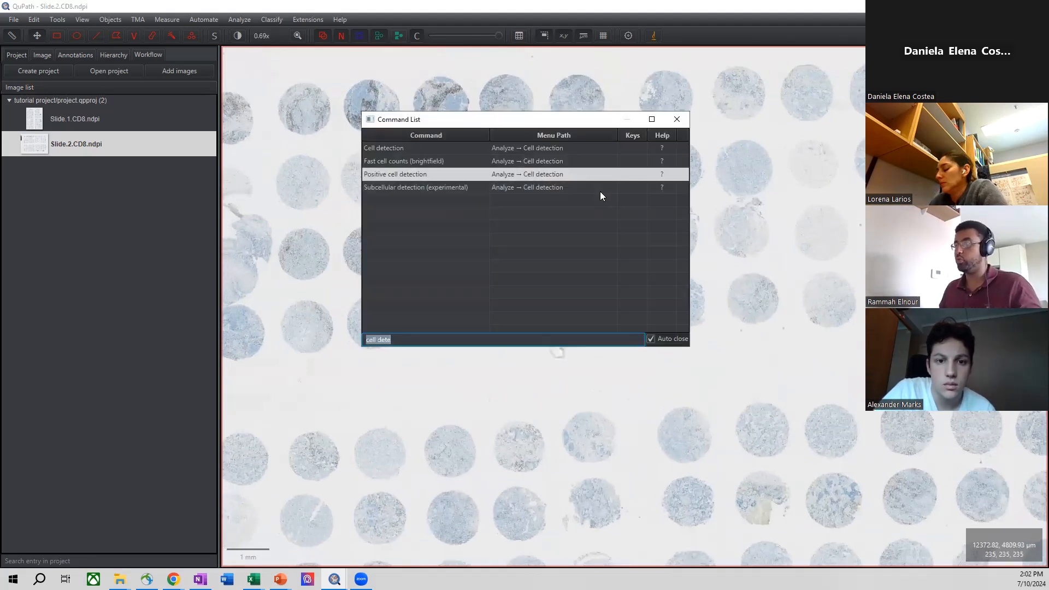
pyautogui.click(676, 119)
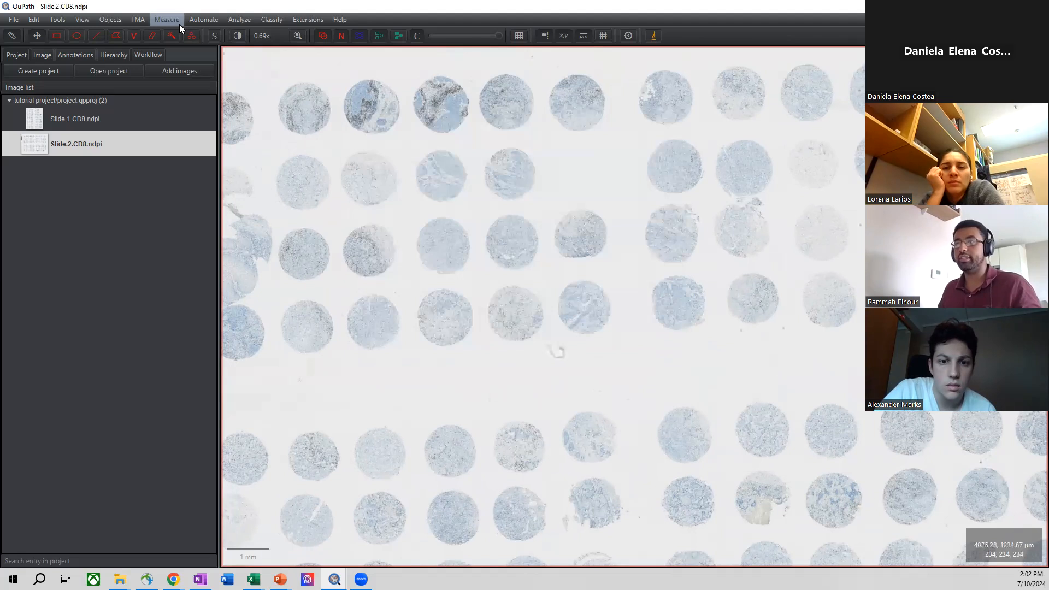
pyautogui.click(139, 20)
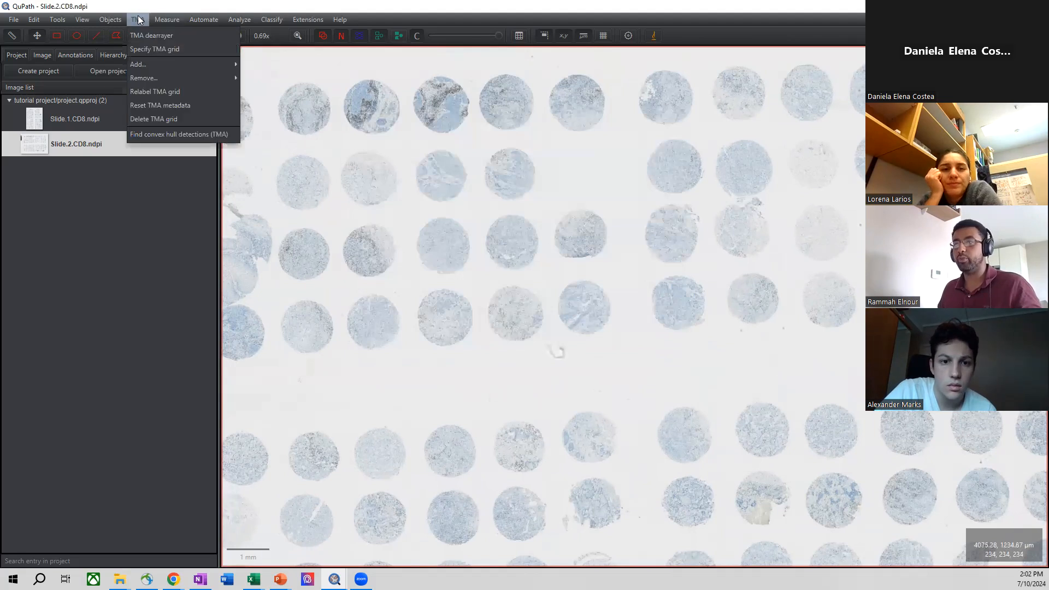
pyautogui.click(161, 35)
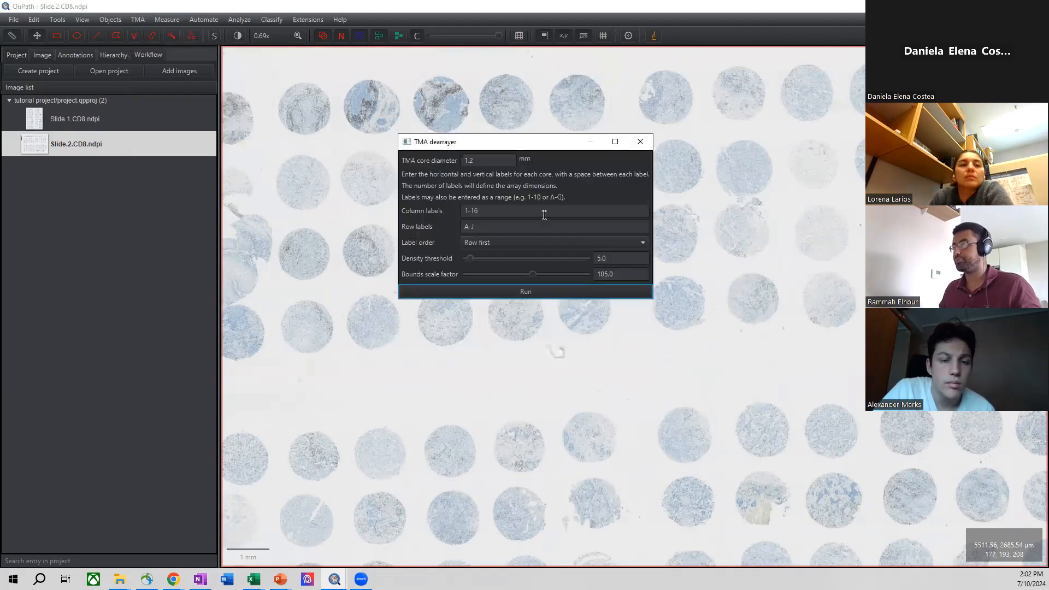
pyautogui.moveTo(481, 145); pyautogui.dragTo(552, 153)
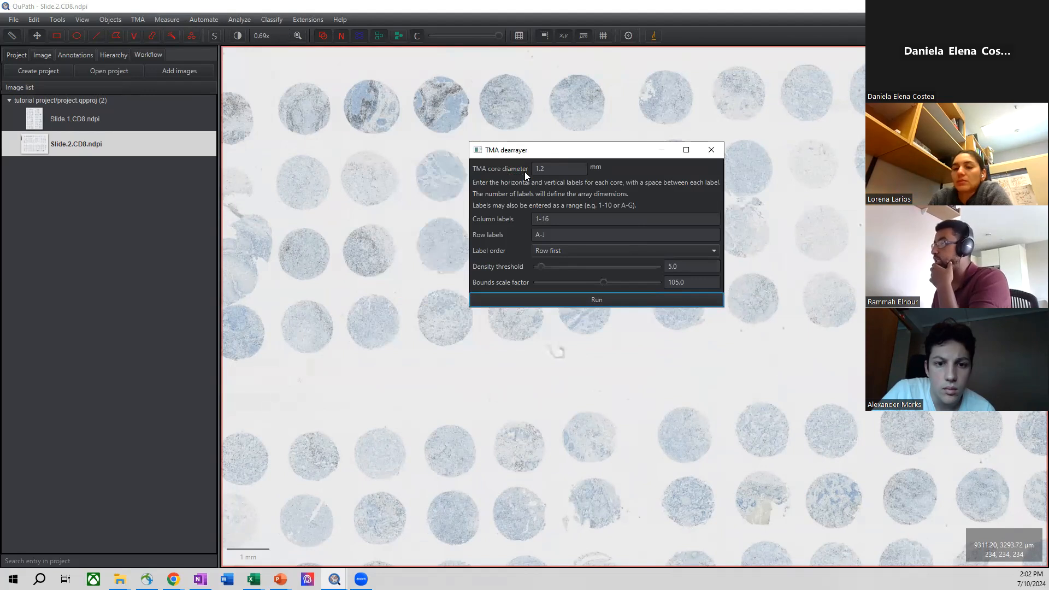
pyautogui.scroll(2, 569, 116)
pyautogui.moveTo(578, 104); pyautogui.dragTo(801, 215)
pyautogui.click(588, 152)
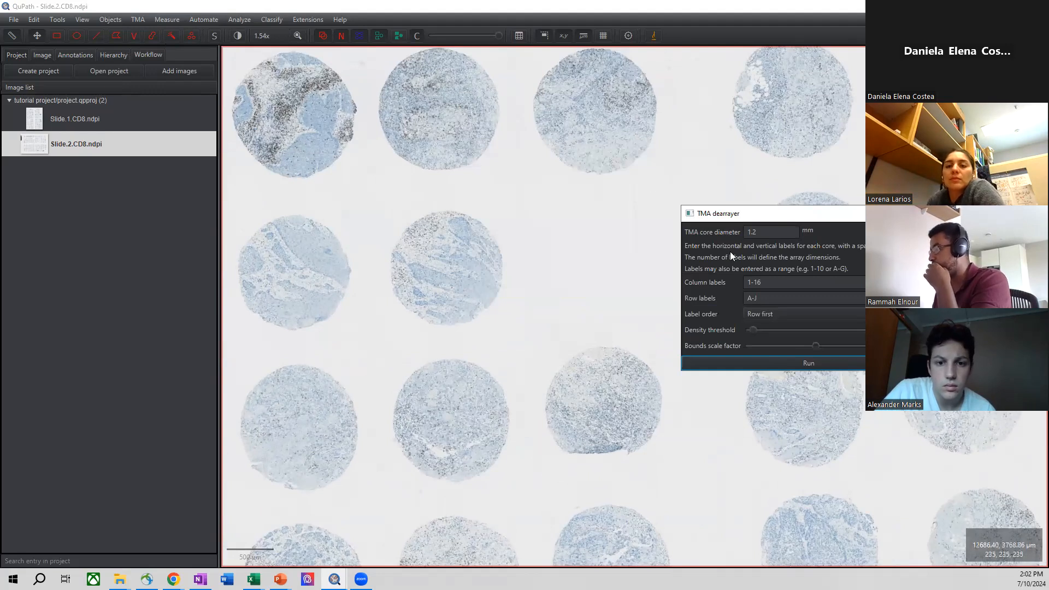
pyautogui.scroll(-3, 618, 234)
pyautogui.moveTo(593, 248); pyautogui.dragTo(581, 190)
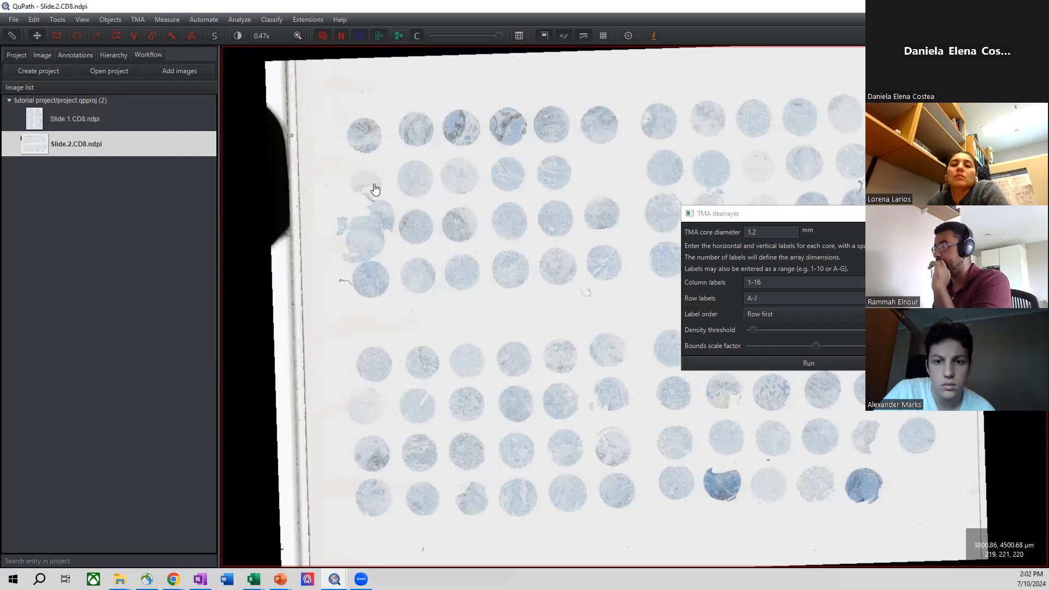
# Run the TMA dearrayer with column labels 1-12, row labels A-H and the label order Column first.
pyautogui.click(798, 282)
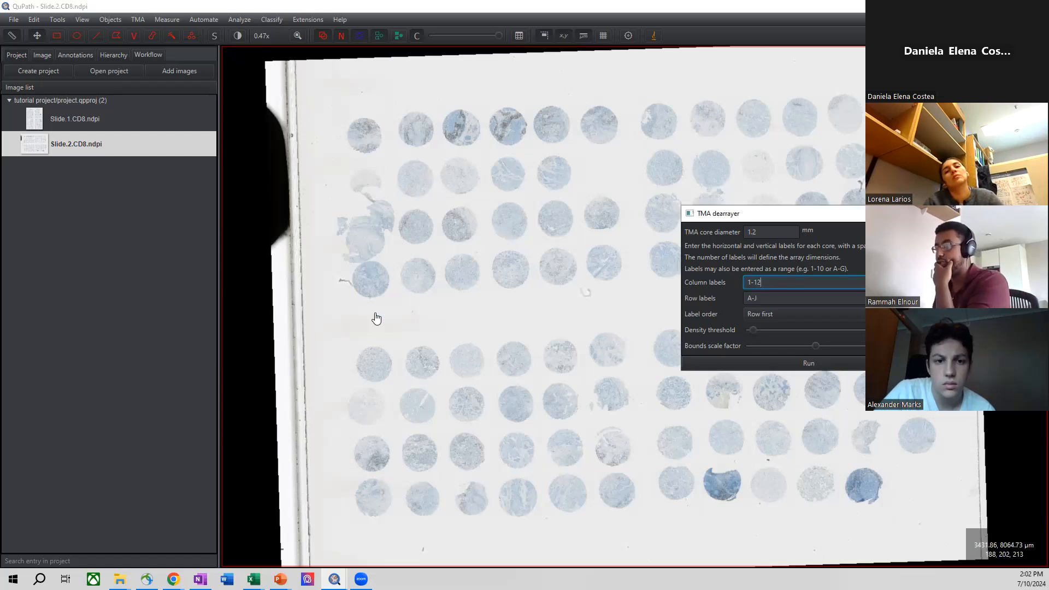
pyautogui.click(780, 295)
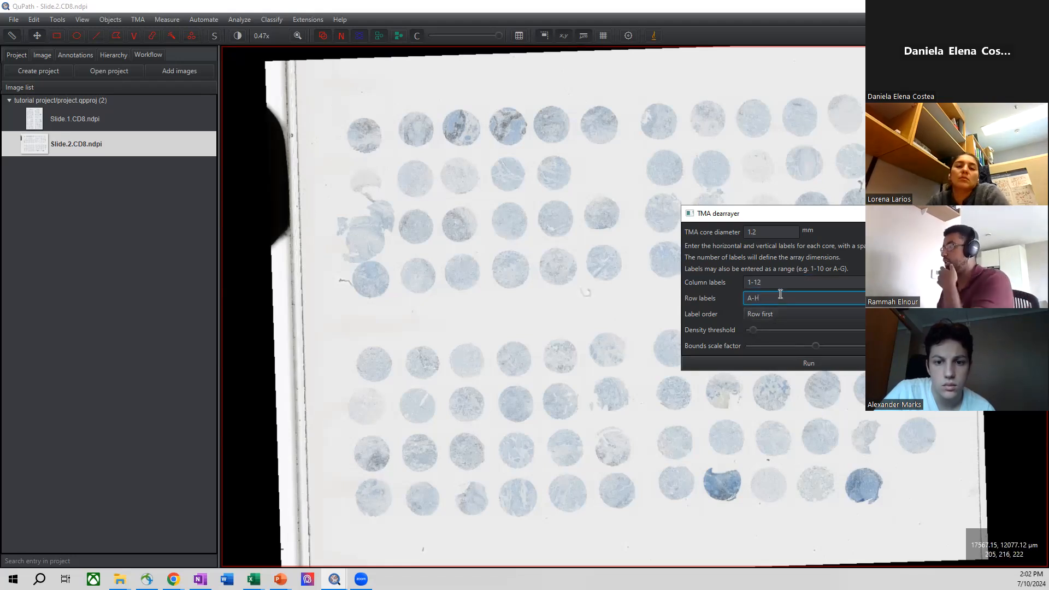
pyautogui.click(776, 314)
pyautogui.click(777, 328)
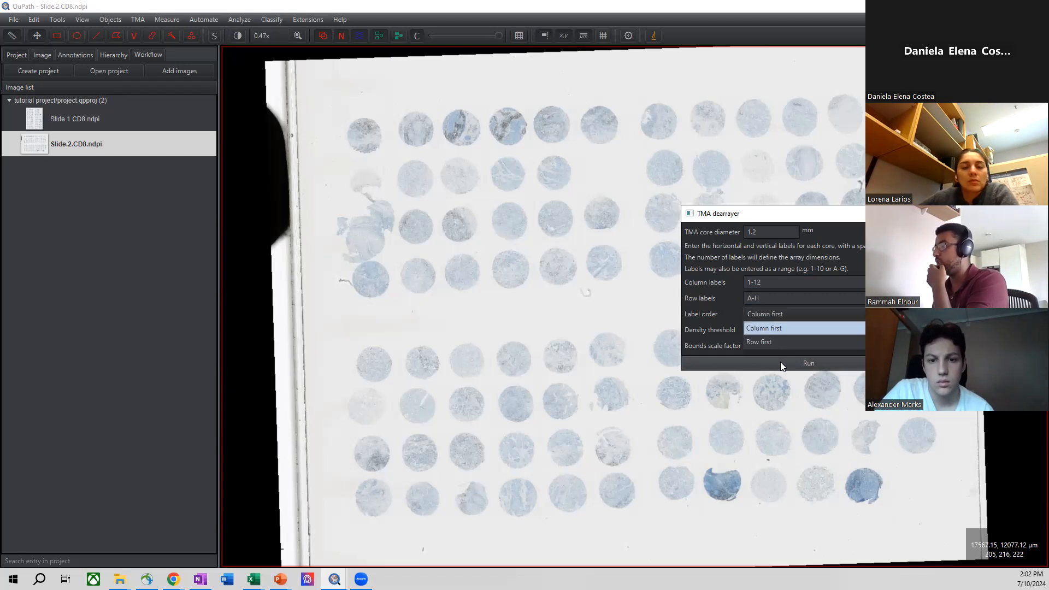
pyautogui.click(780, 363)
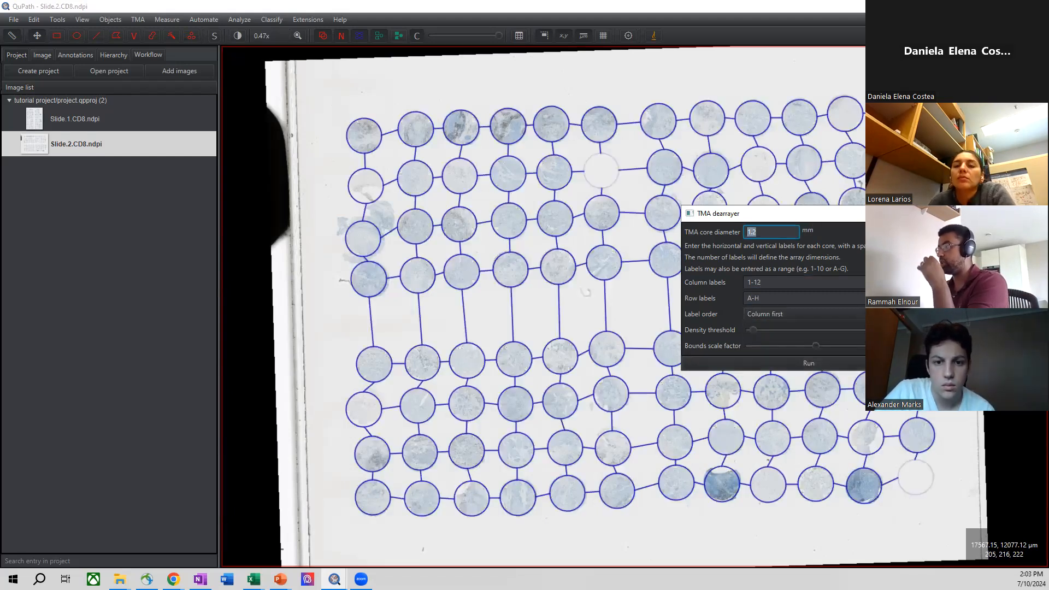
# Check the circle fit around core 6-A, and rerun the TMA dearrayer with a larger core diameter.
pyautogui.moveTo(810, 225); pyautogui.dragTo(948, 312)
pyautogui.moveTo(649, 318); pyautogui.dragTo(602, 304)
pyautogui.scroll(1, 557, 102)
pyautogui.scroll(5, 558, 114)
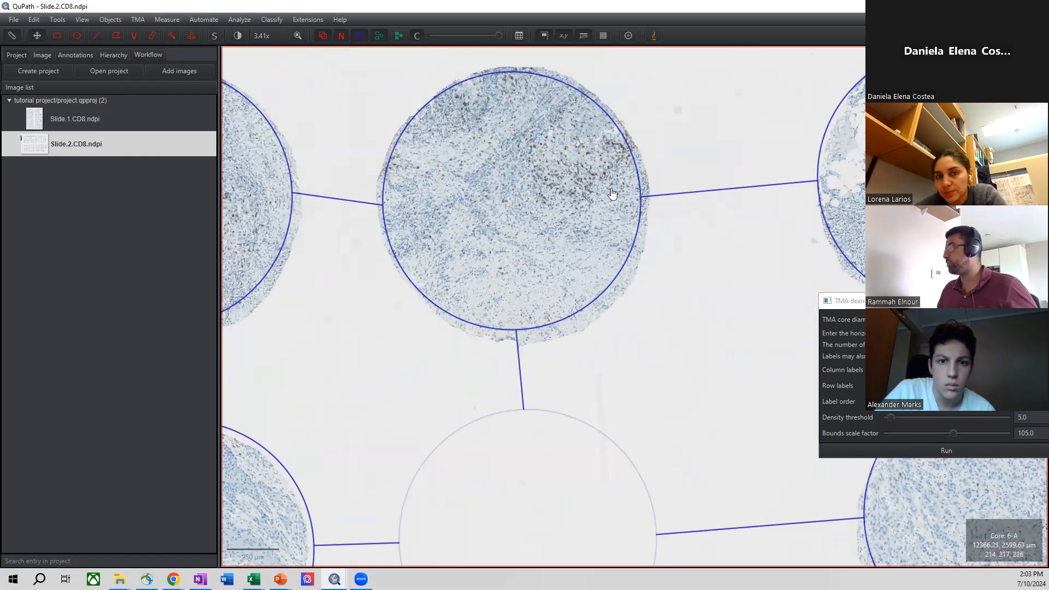
pyautogui.click(913, 449)
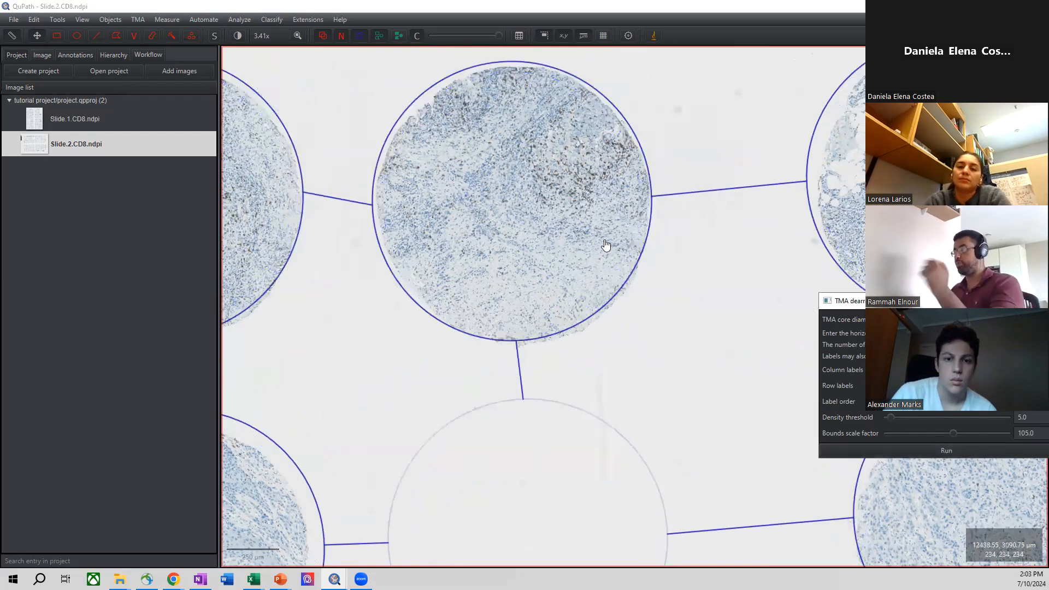
# Shift the circle around core 6-A to fit its tissue, and rerun the TMA dearrayer with adjusted core diameters.
pyautogui.click(581, 232)
pyautogui.moveTo(581, 231); pyautogui.dragTo(574, 232)
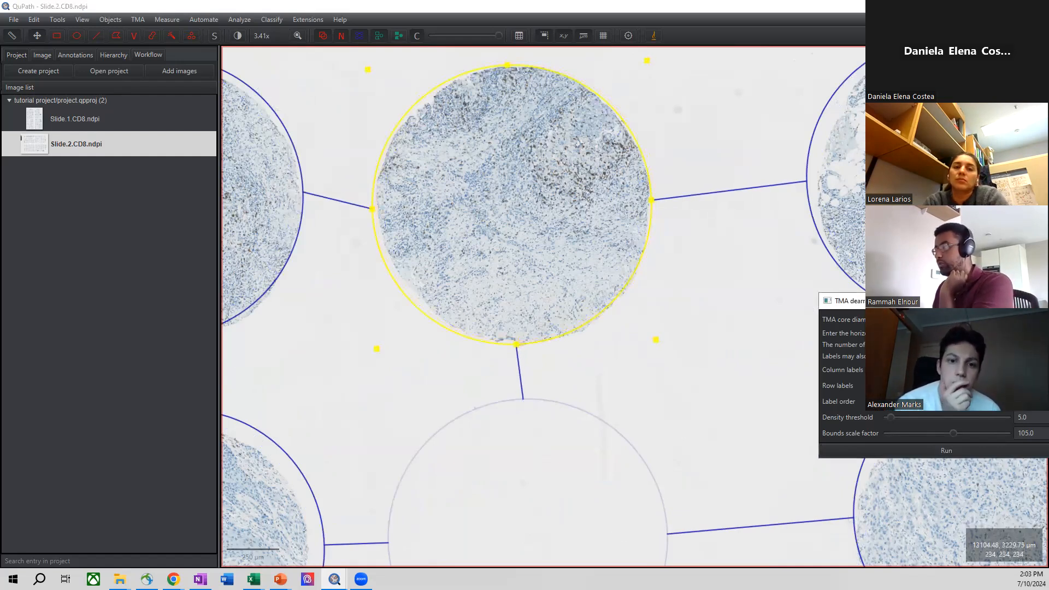
pyautogui.click(895, 449)
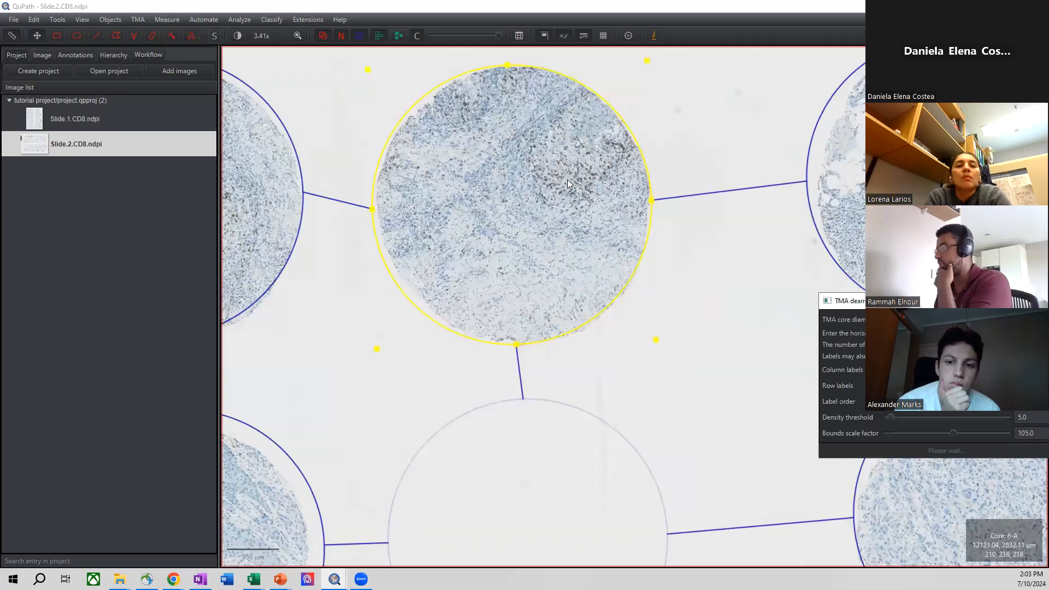
pyautogui.doubleClick(639, 201)
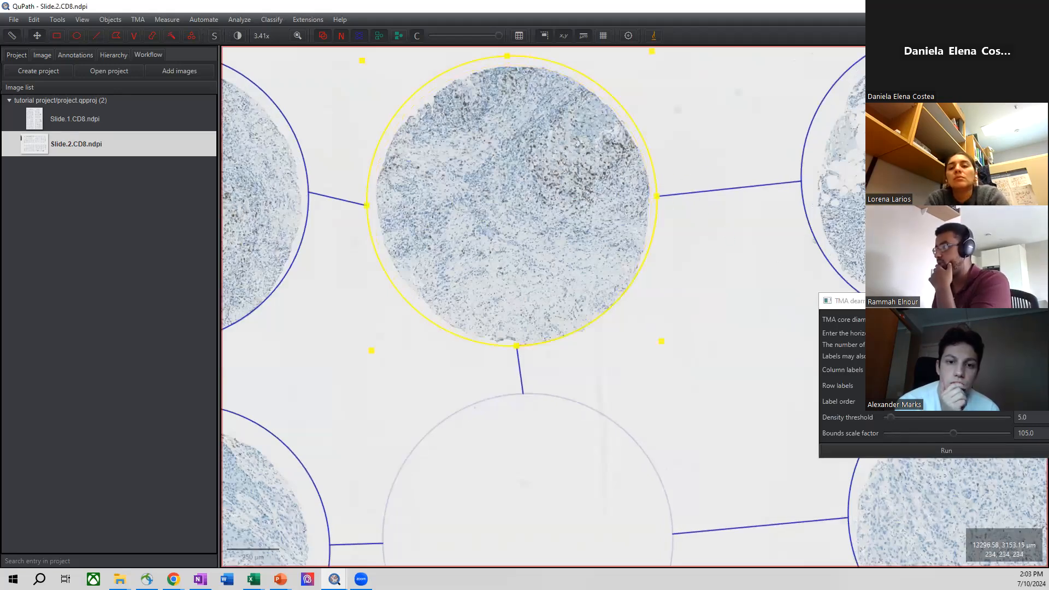
pyautogui.click(917, 450)
# Examine the circle fit around core 6-A and its neighbours, and show the image's properties.
pyautogui.click(687, 174)
pyautogui.scroll(-3, 672, 180)
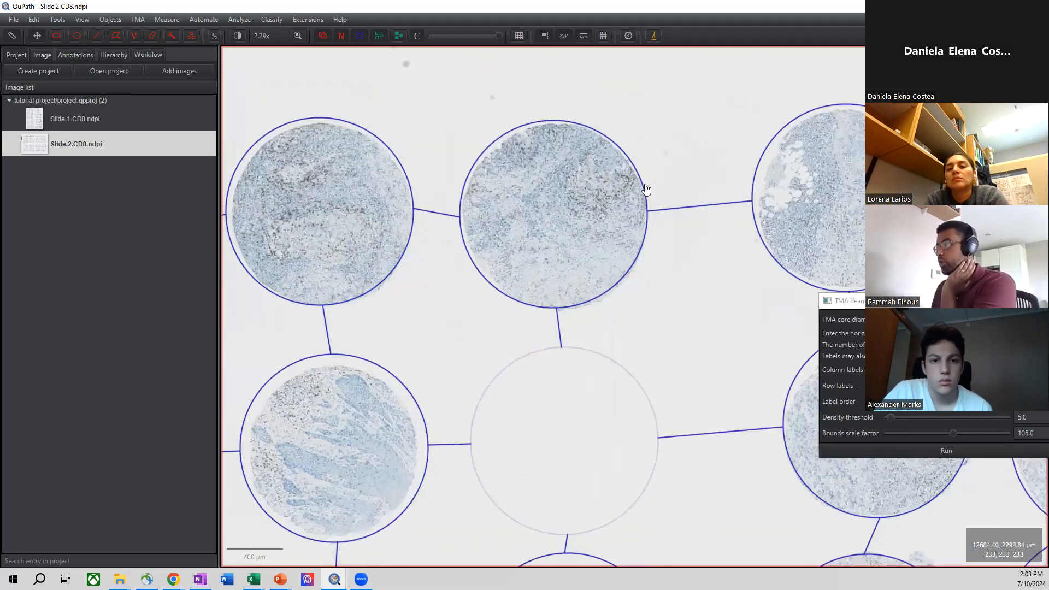
pyautogui.moveTo(646, 190); pyautogui.dragTo(625, 212)
pyautogui.scroll(-5, 607, 131)
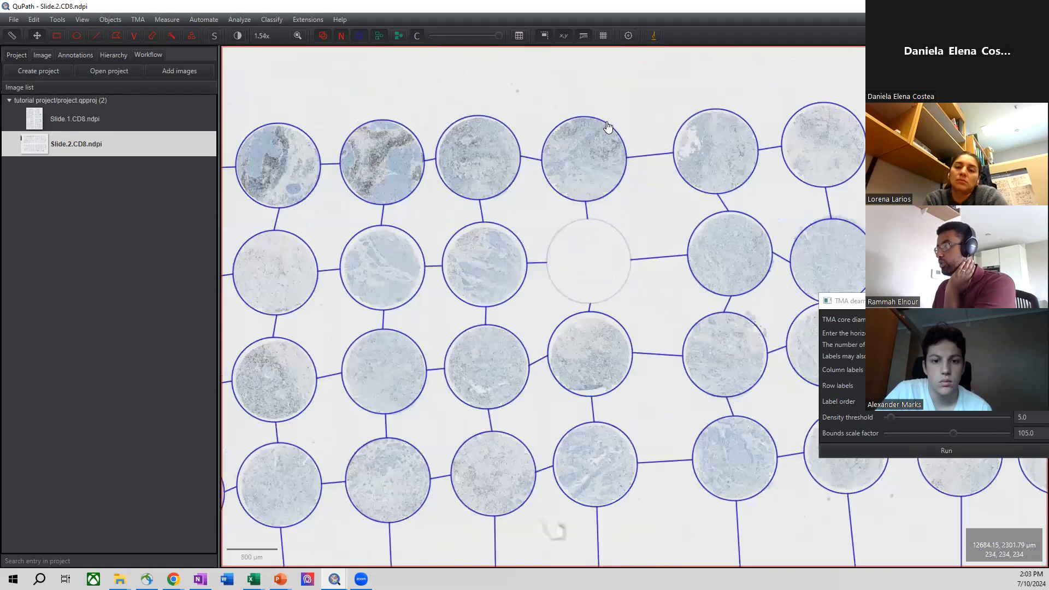
pyautogui.scroll(2, 617, 164)
pyautogui.scroll(8, 617, 164)
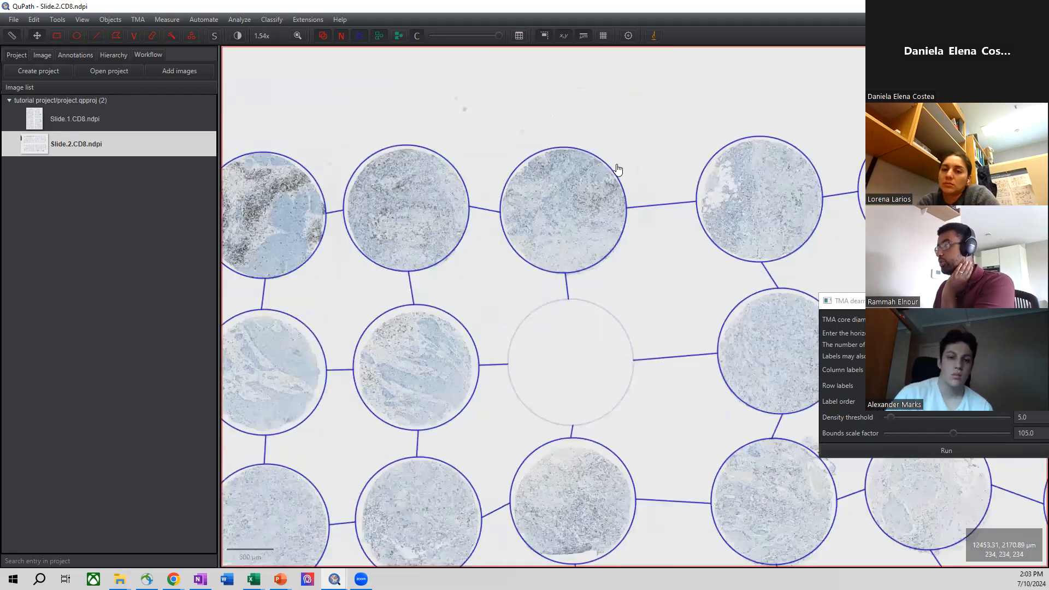
pyautogui.scroll(3, 554, 229)
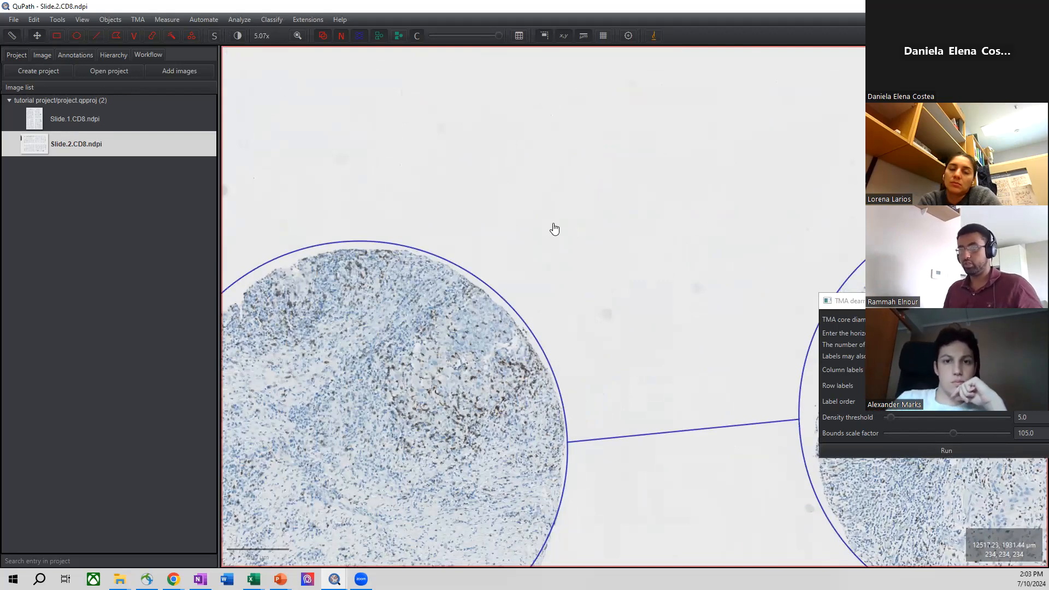
pyautogui.click(42, 55)
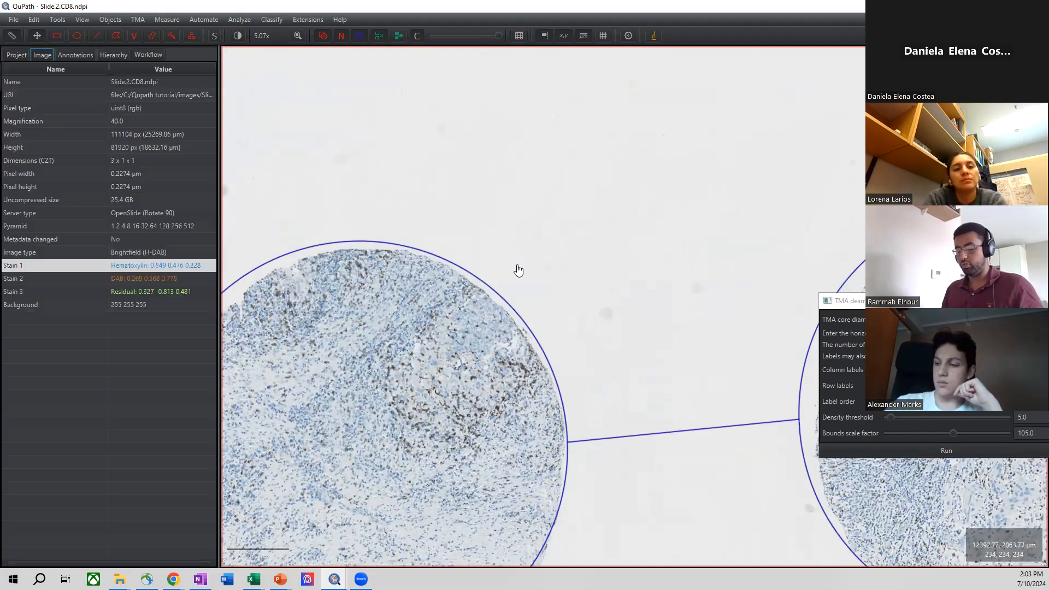
pyautogui.hotkey('ctrl', 'l')
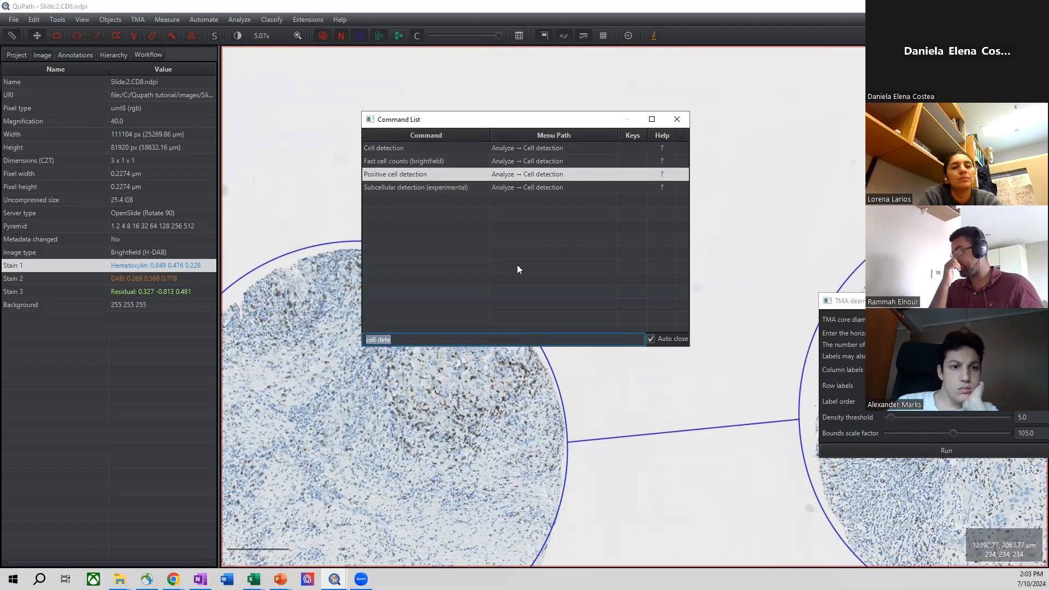
pyautogui.write('stain')
pyautogui.press('Down')
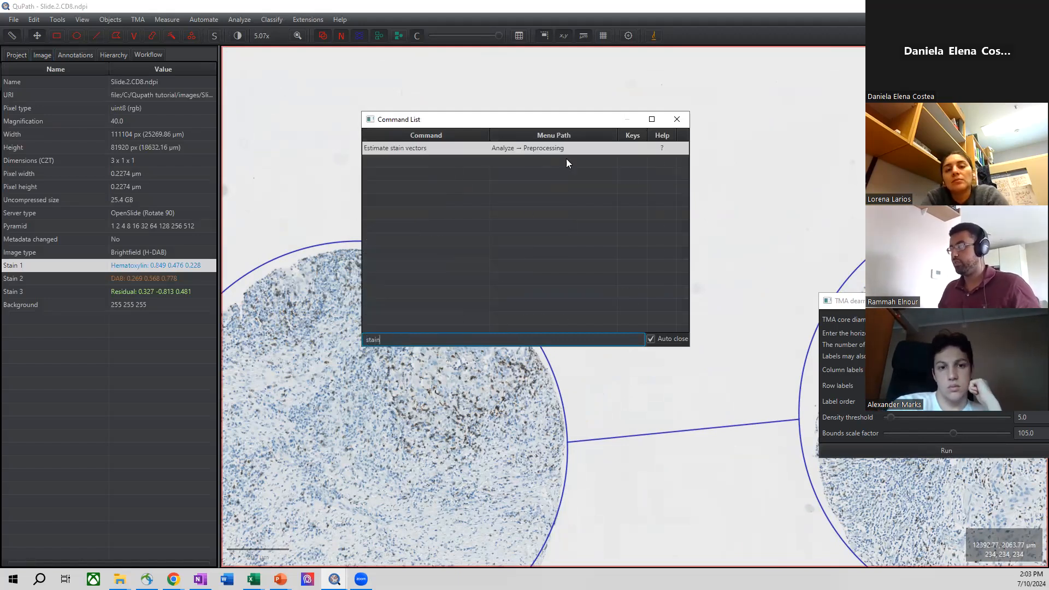
pyautogui.press('Return')
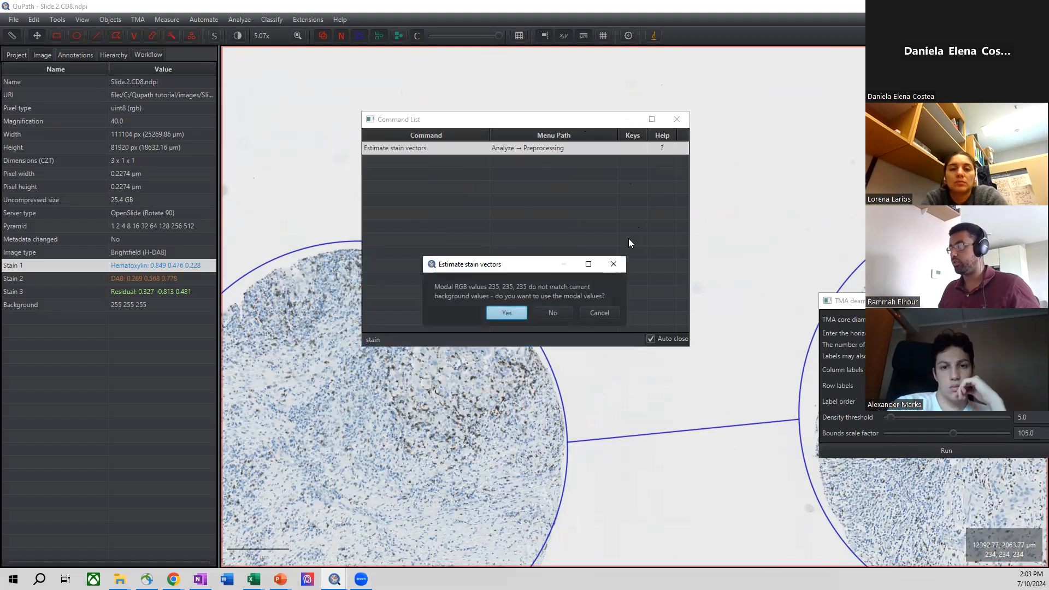
pyautogui.click(613, 264)
# Draw a rectangle annotation over the edge of core 6-A, covering blue and brown tissue plus some background, and enlarge it.
pyautogui.press('r')
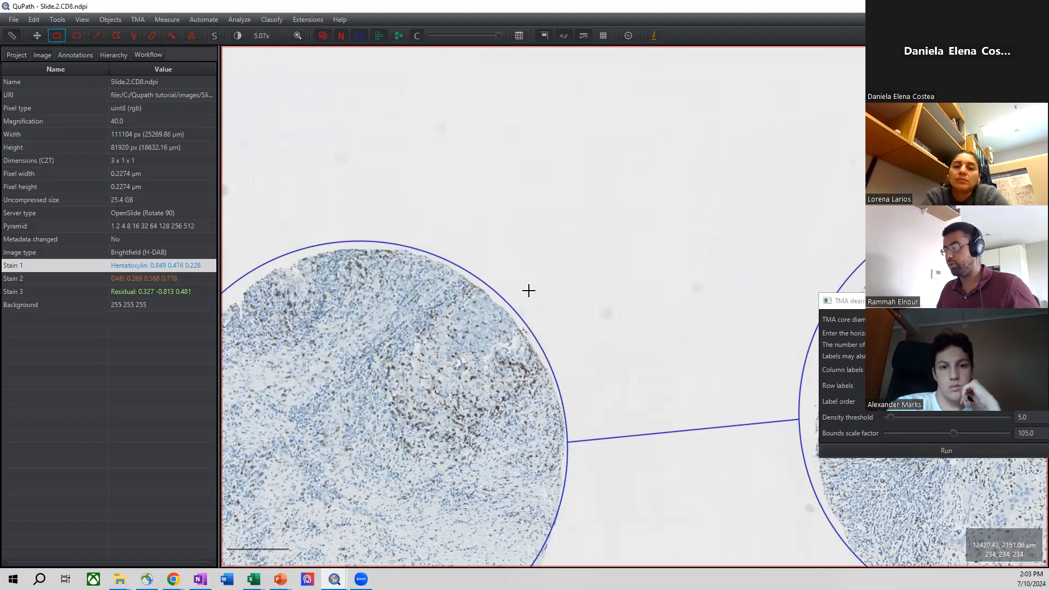
pyautogui.moveTo(531, 281)
pyautogui.mouseDown()
pyautogui.moveTo(461, 304)
pyautogui.moveTo(381, 363)
pyautogui.mouseUp()
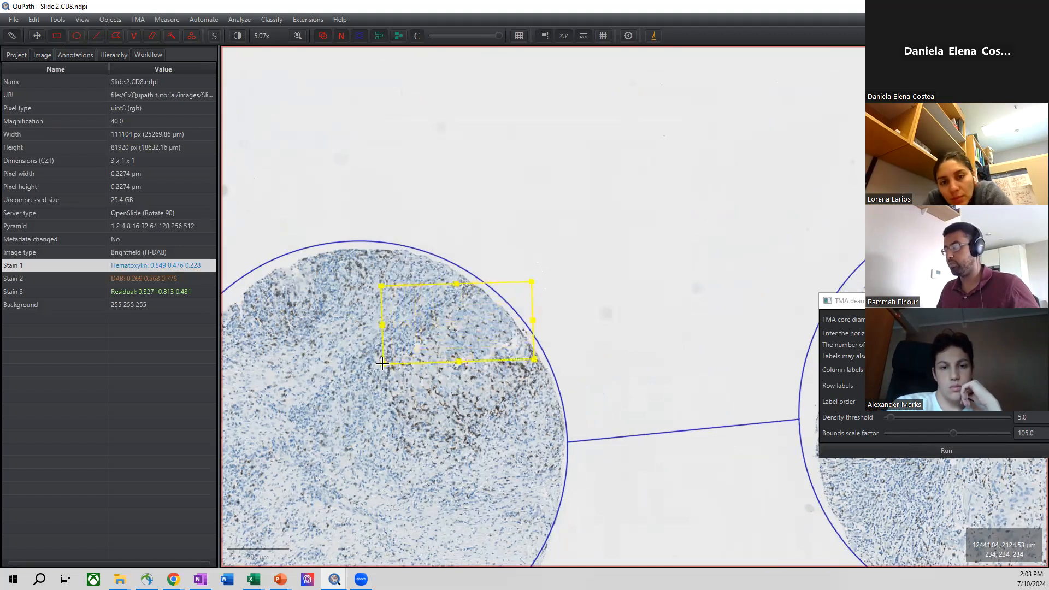
pyautogui.moveTo(456, 284); pyautogui.dragTo(454, 256)
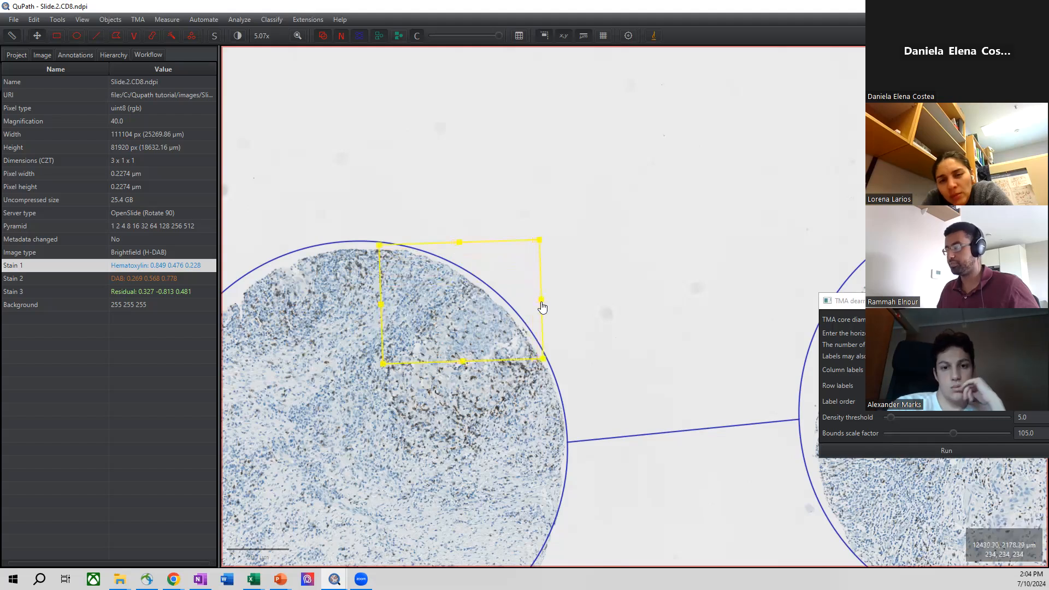
# Estimate the stain vectors from the rectangle using modal background values and auto detection, name them H-DAB modified, and clear the rectangle.
pyautogui.hotkey('ctrl', 'l')
pyautogui.write('estim')
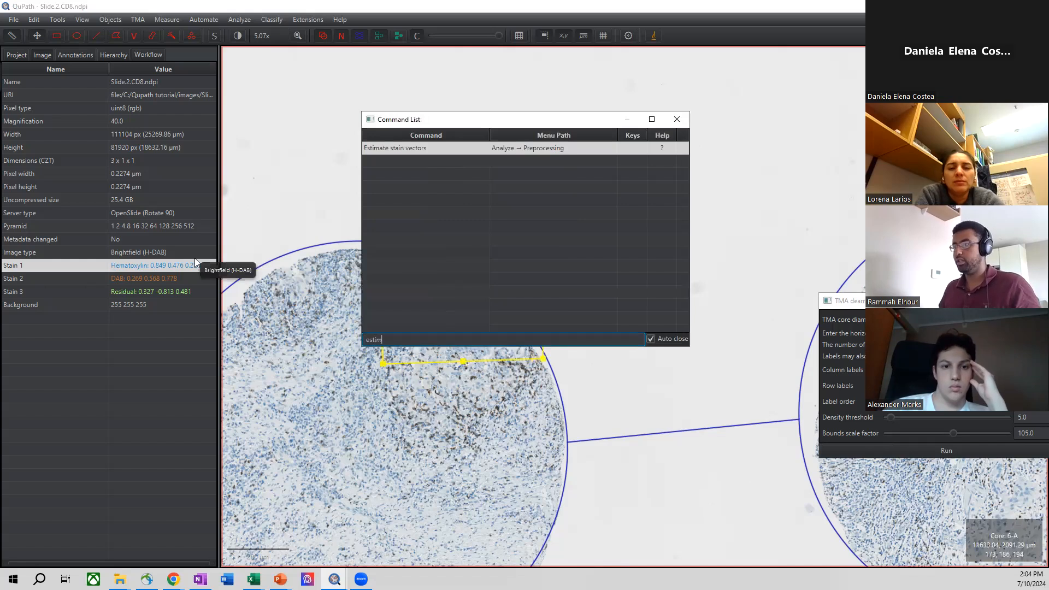
pyautogui.press('Return')
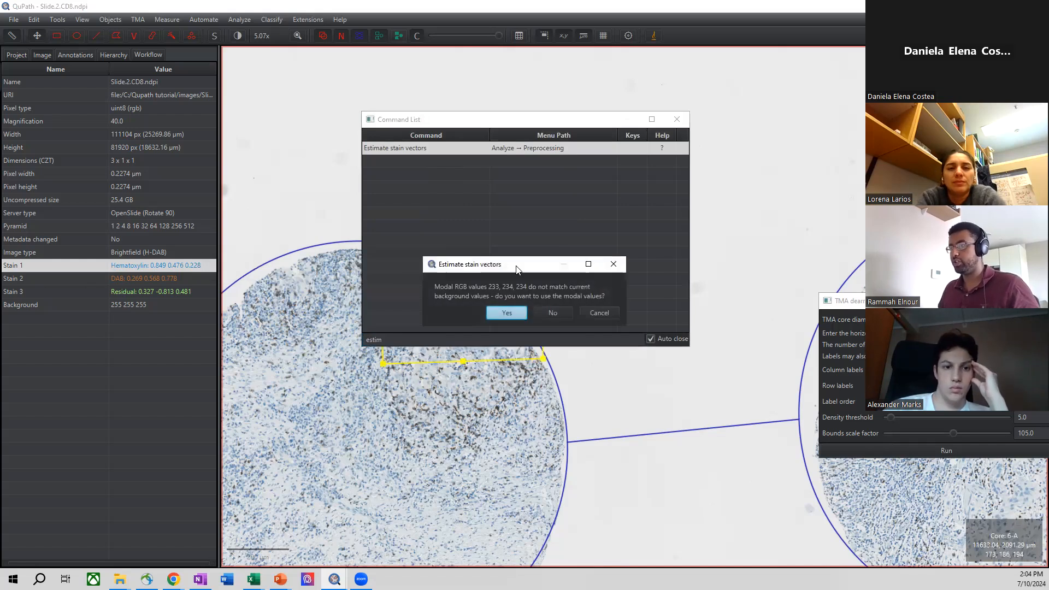
pyautogui.click(507, 313)
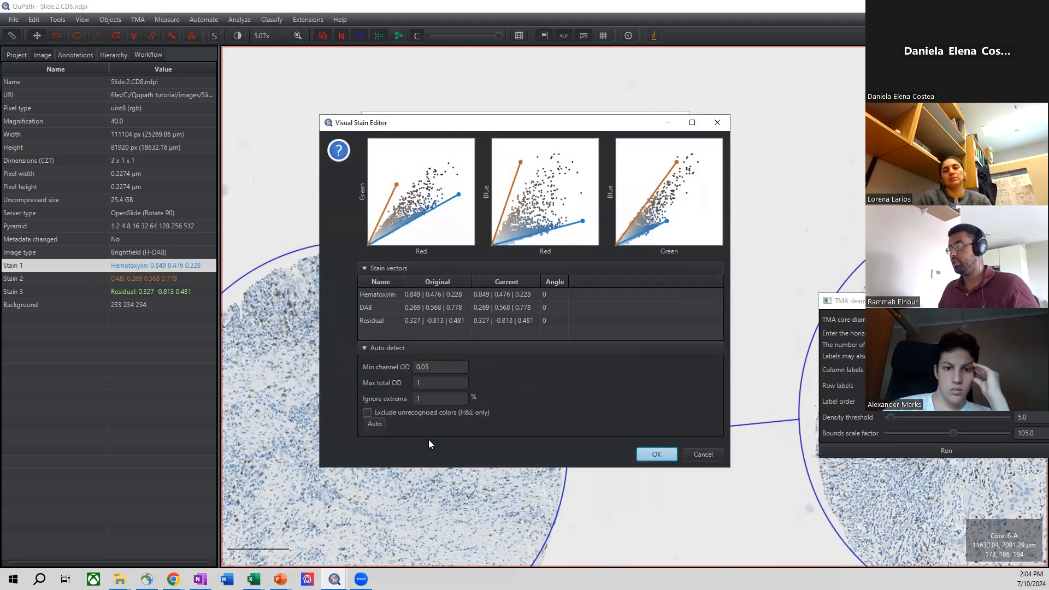
pyautogui.click(374, 425)
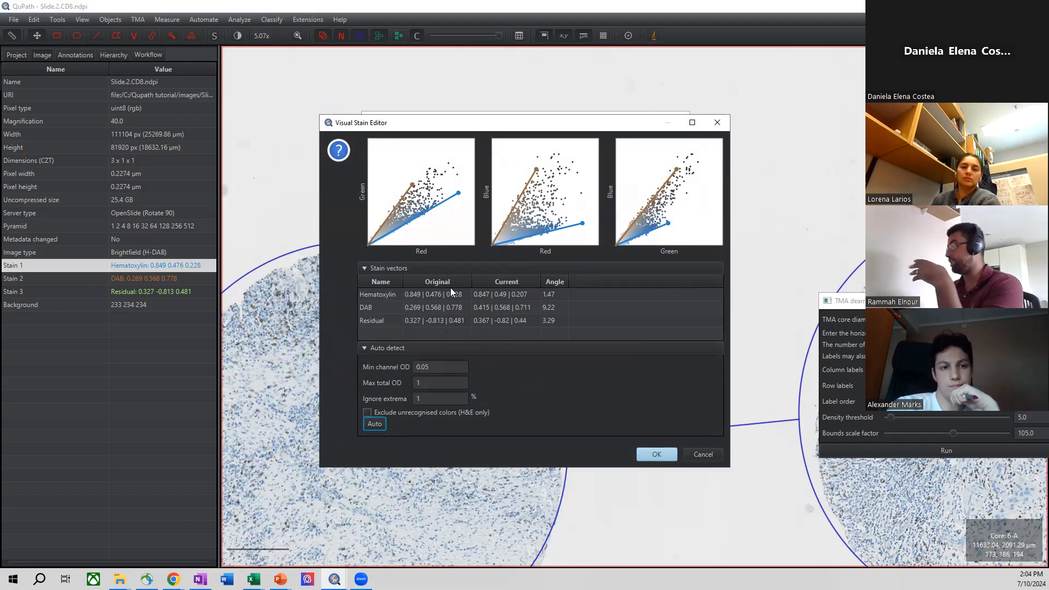
pyautogui.click(656, 454)
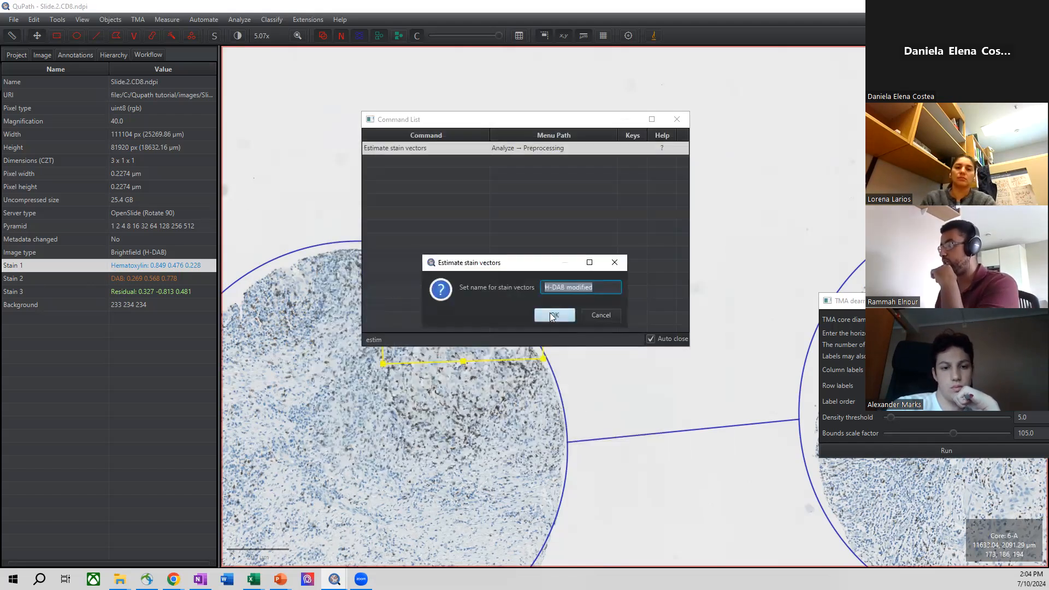
pyautogui.click(553, 315)
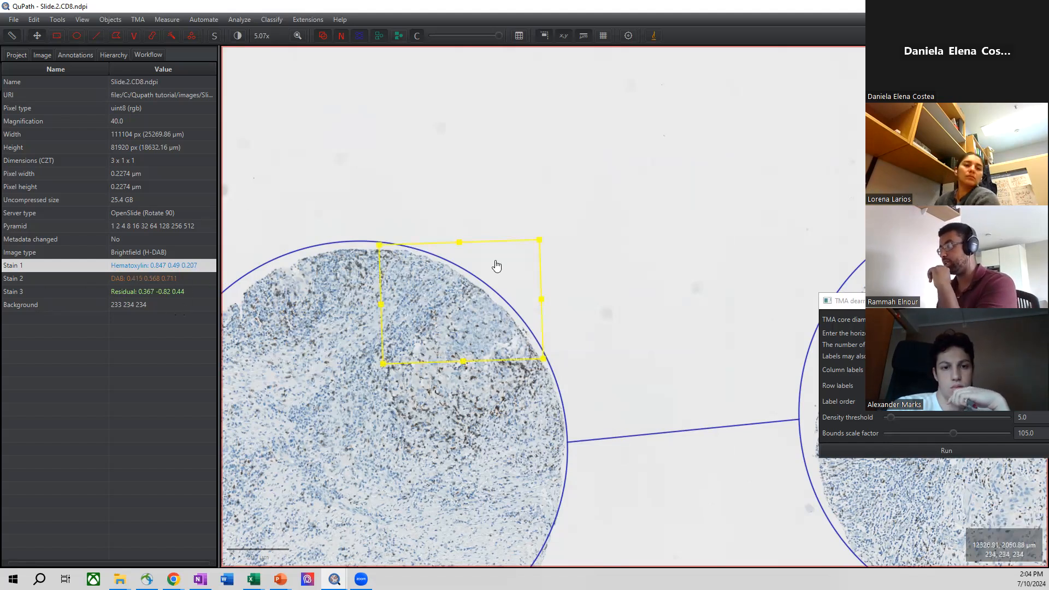
pyautogui.click(556, 279)
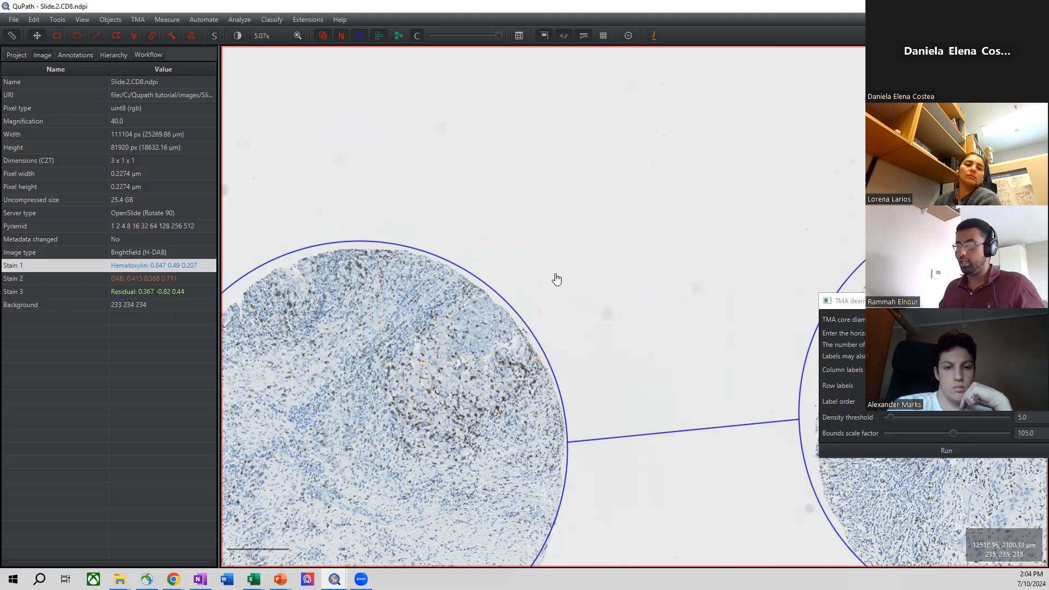
# Select the cores of row A together, starting from core 1-A.
pyautogui.scroll(-8, 556, 280)
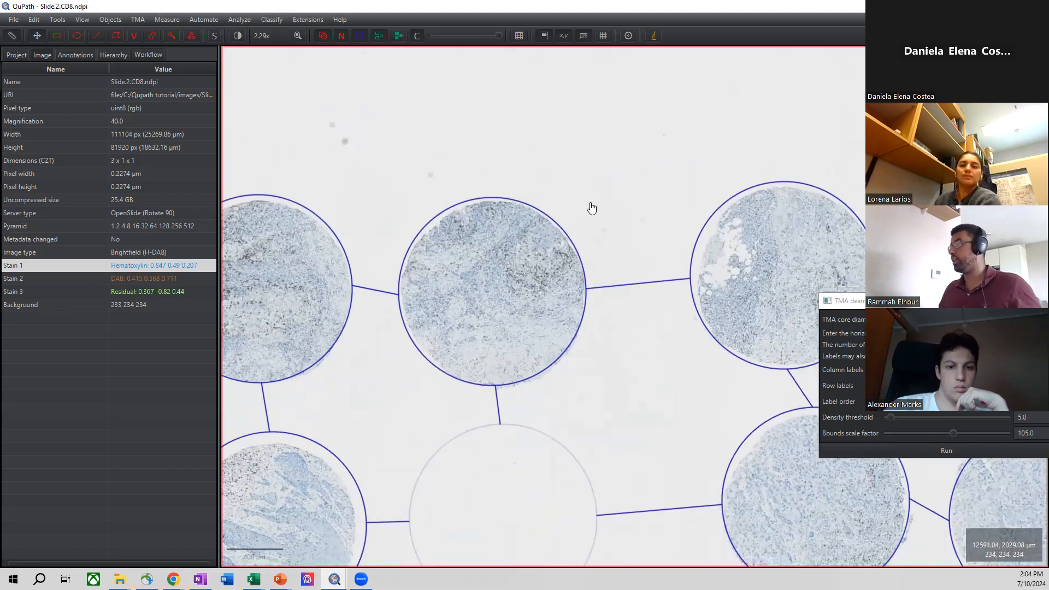
pyautogui.scroll(-2, 595, 172)
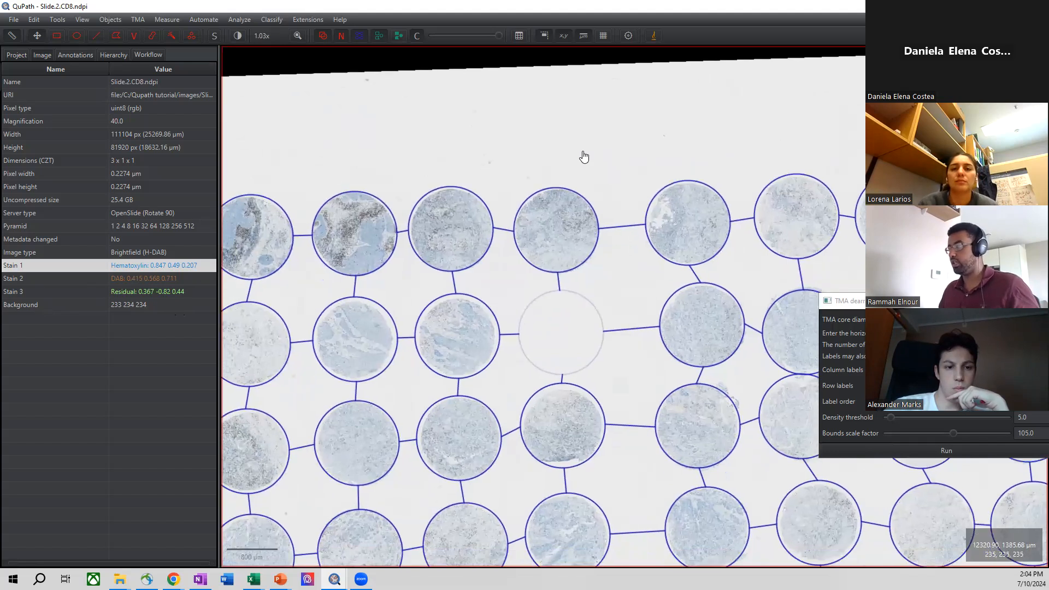
pyautogui.scroll(-5, 584, 156)
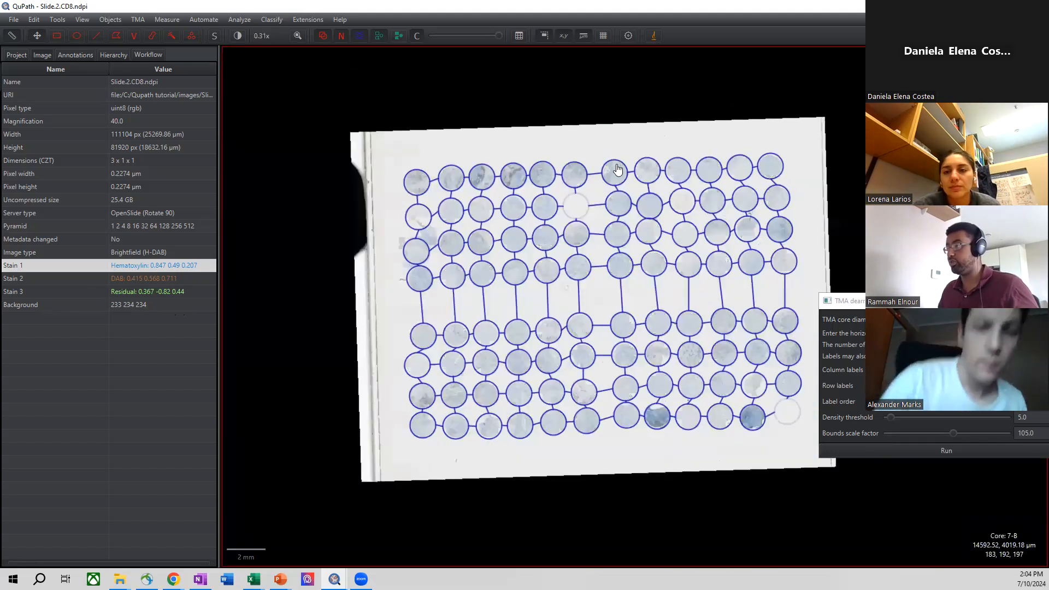
pyautogui.scroll(3, 562, 147)
pyautogui.scroll(2, 276, 211)
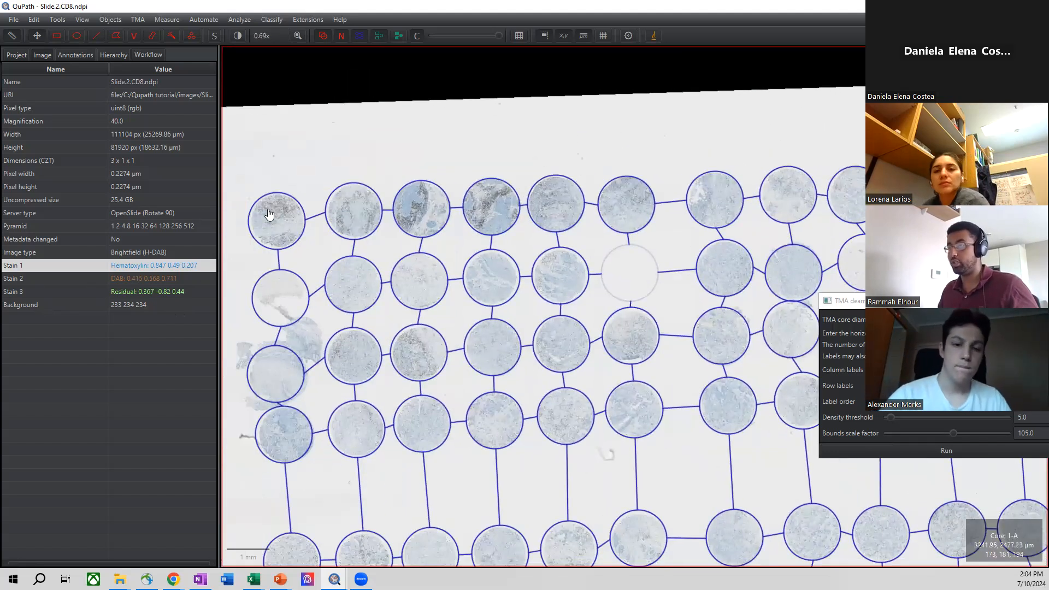
pyautogui.click(270, 216)
pyautogui.keyDown('ctrl'); pyautogui.click(363, 210); pyautogui.keyUp('ctrl')
pyautogui.keyDown('ctrl'); pyautogui.click(432, 206); pyautogui.keyUp('ctrl')
pyautogui.keyDown('ctrl'); pyautogui.click(480, 206); pyautogui.keyUp('ctrl')
pyautogui.keyDown('ctrl'); pyautogui.click(547, 199); pyautogui.keyUp('ctrl')
pyautogui.keyDown('ctrl'); pyautogui.click(612, 197); pyautogui.keyUp('ctrl')
pyautogui.keyDown('ctrl'); pyautogui.click(710, 200); pyautogui.keyUp('ctrl')
pyautogui.keyDown('ctrl'); pyautogui.click(785, 189); pyautogui.keyUp('ctrl')
pyautogui.keyDown('ctrl'); pyautogui.click(847, 191); pyautogui.keyUp('ctrl')
pyautogui.moveTo(773, 134); pyautogui.dragTo(649, 133)
pyautogui.keyDown('ctrl'); pyautogui.click(800, 187); pyautogui.keyUp('ctrl')
pyautogui.keyDown('ctrl'); pyautogui.click(852, 188); pyautogui.keyUp('ctrl')
pyautogui.press('alt')
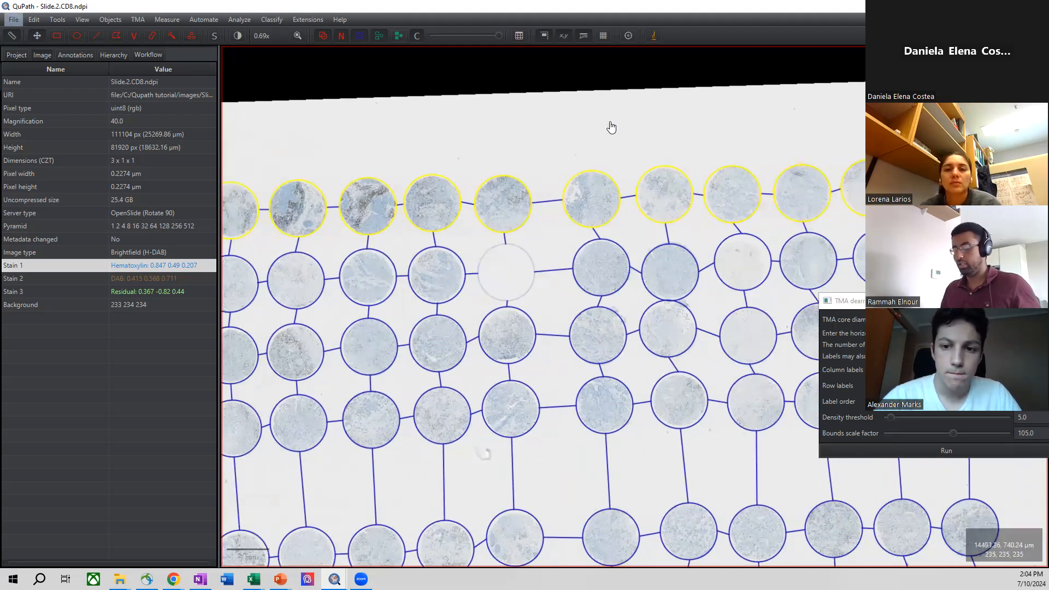
# Run Positive cell detection on the selected cores with score compartment Cell: DAB OD mean and Threshold 1+ set to 0.1.
pyautogui.hotkey('ctrl', 'l')
pyautogui.write('positive')
pyautogui.press('Down')
pyautogui.press('Return')
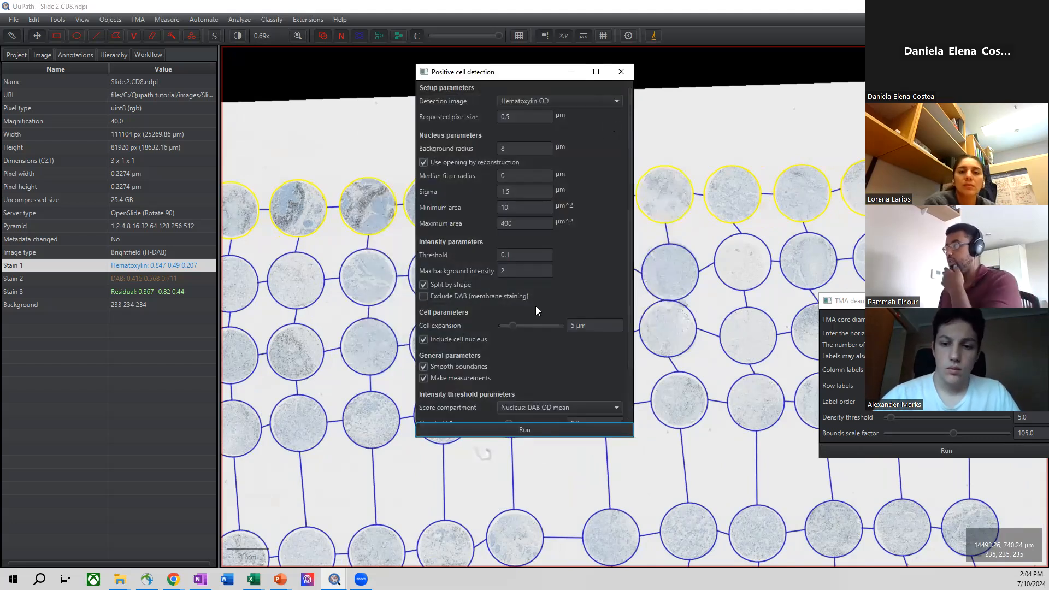
pyautogui.scroll(-3, 536, 306)
pyautogui.click(563, 355)
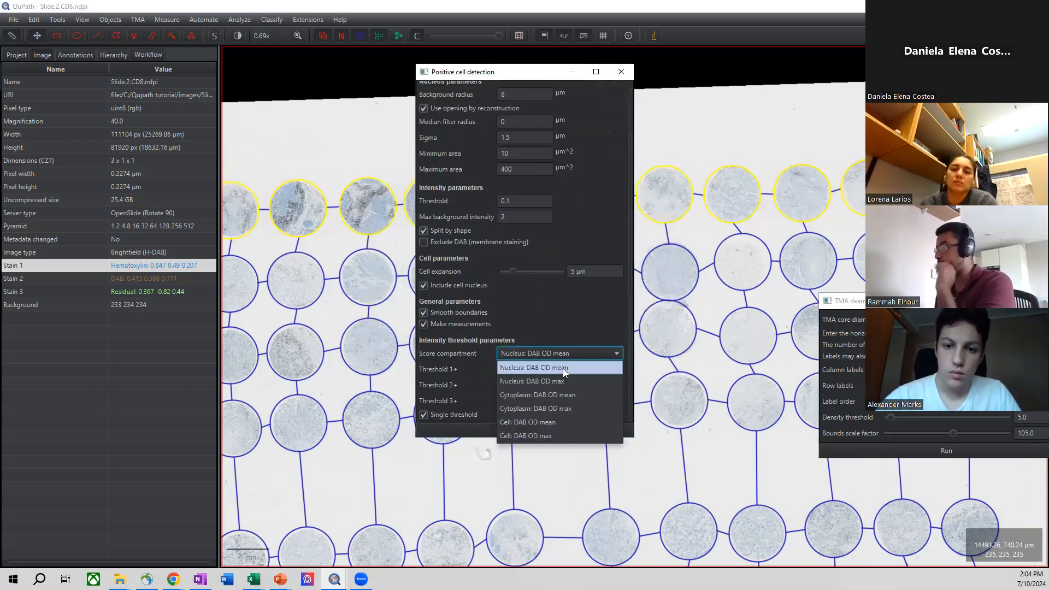
pyautogui.click(553, 420)
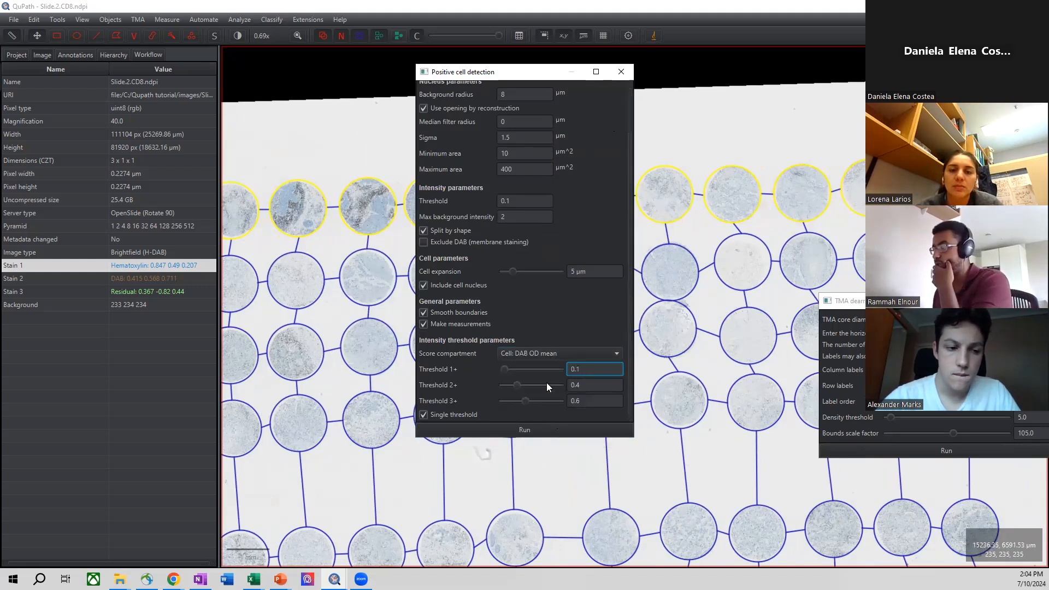
pyautogui.click(532, 435)
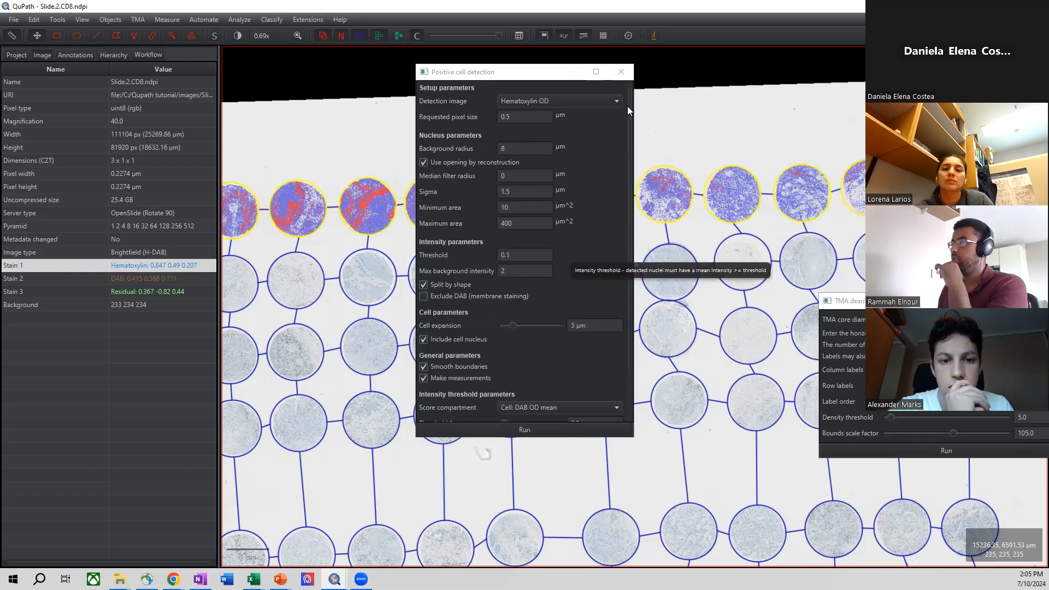
pyautogui.click(620, 73)
# Compare the positive and negative cell detections in core 4-A with the underlying staining by hiding and showing the detections.
pyautogui.scroll(10, 363, 206)
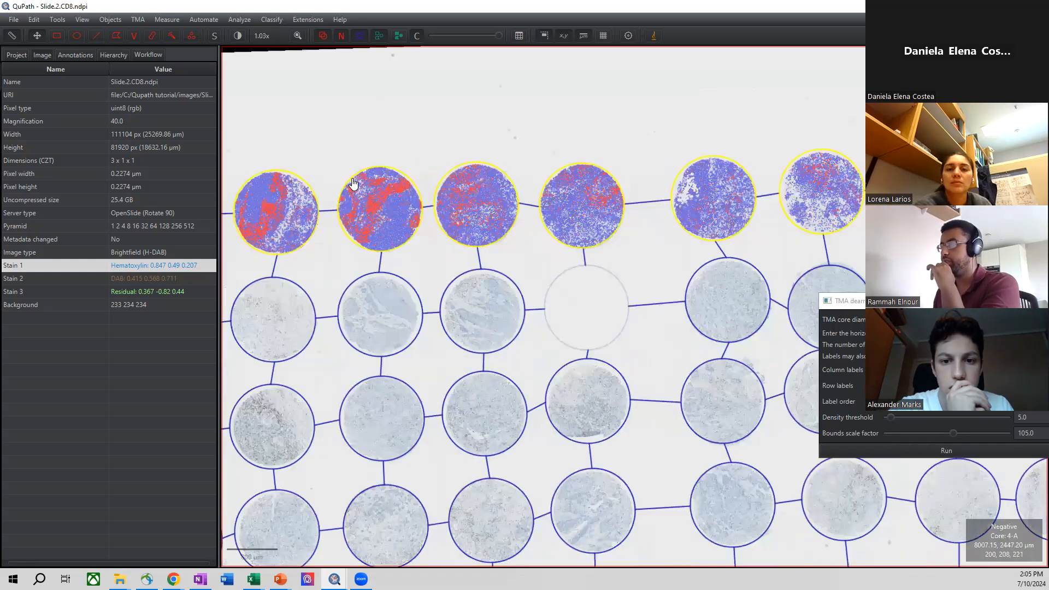
pyautogui.scroll(2, 545, 143)
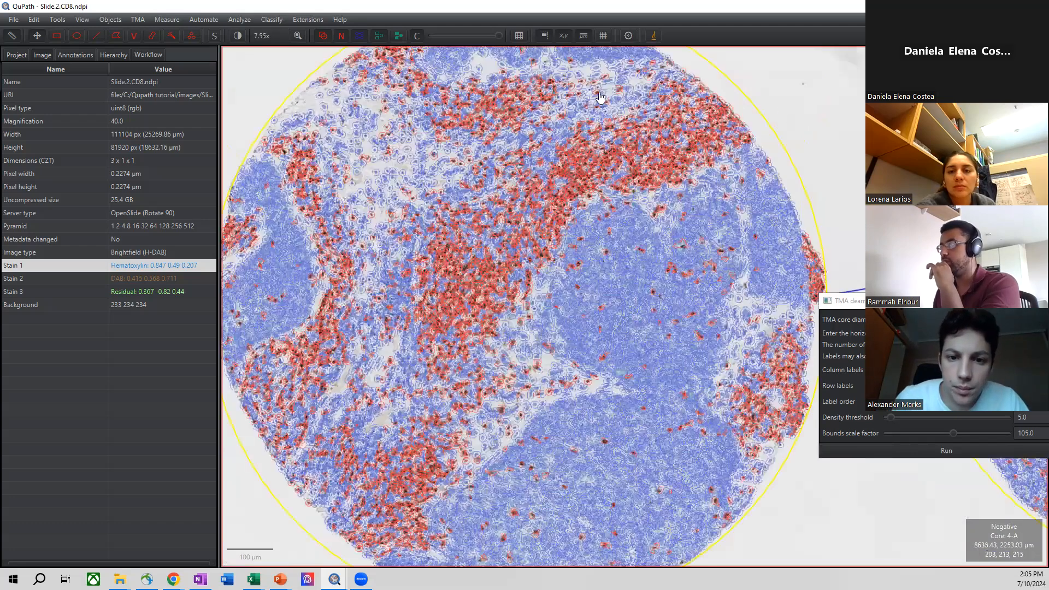
pyautogui.scroll(1, 394, 59)
pyautogui.scroll(1, 377, 37)
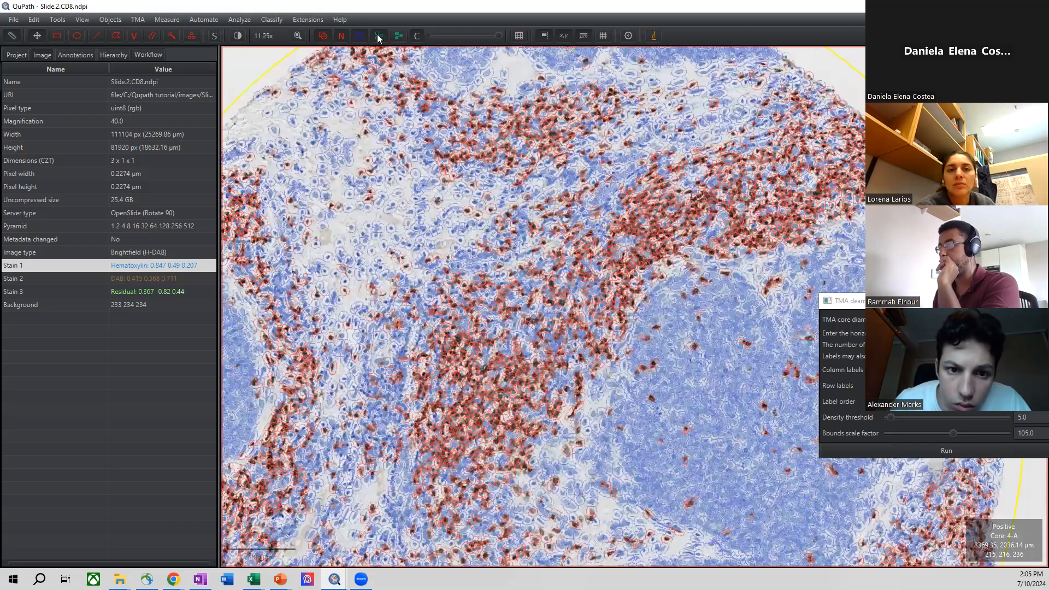
pyautogui.click(378, 36)
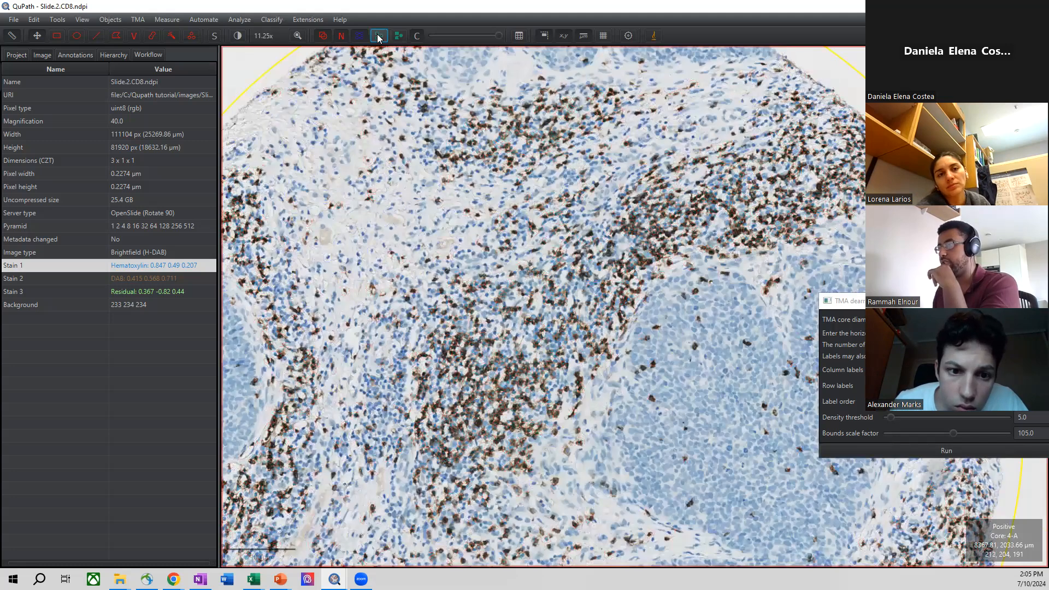
pyautogui.click(378, 37)
pyautogui.click(378, 36)
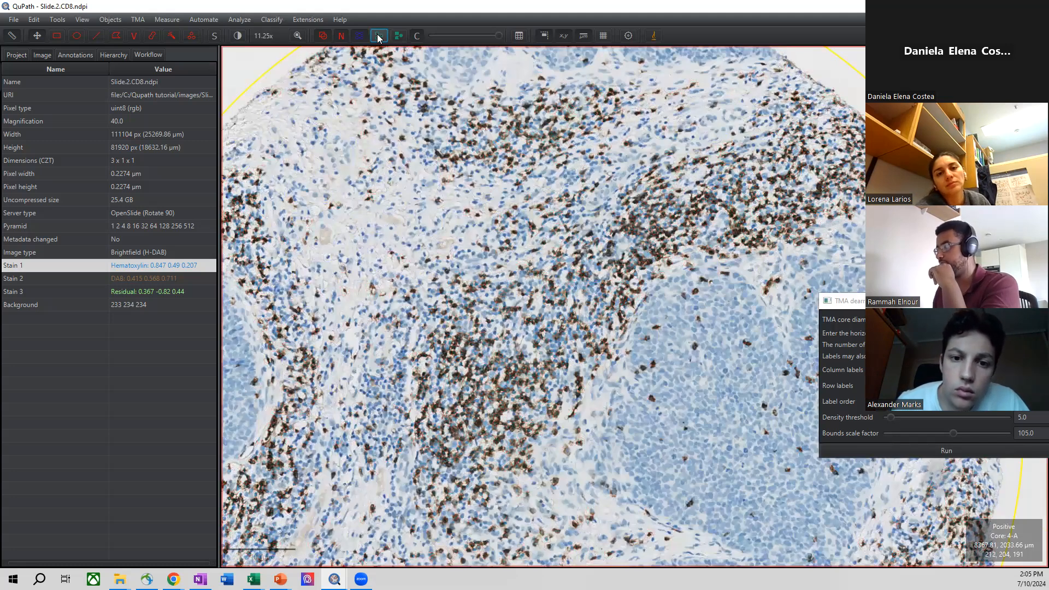
# Check the detections once more against the staining, hide them, bring up the annotations list and deselect core 4-A.
pyautogui.click(378, 36)
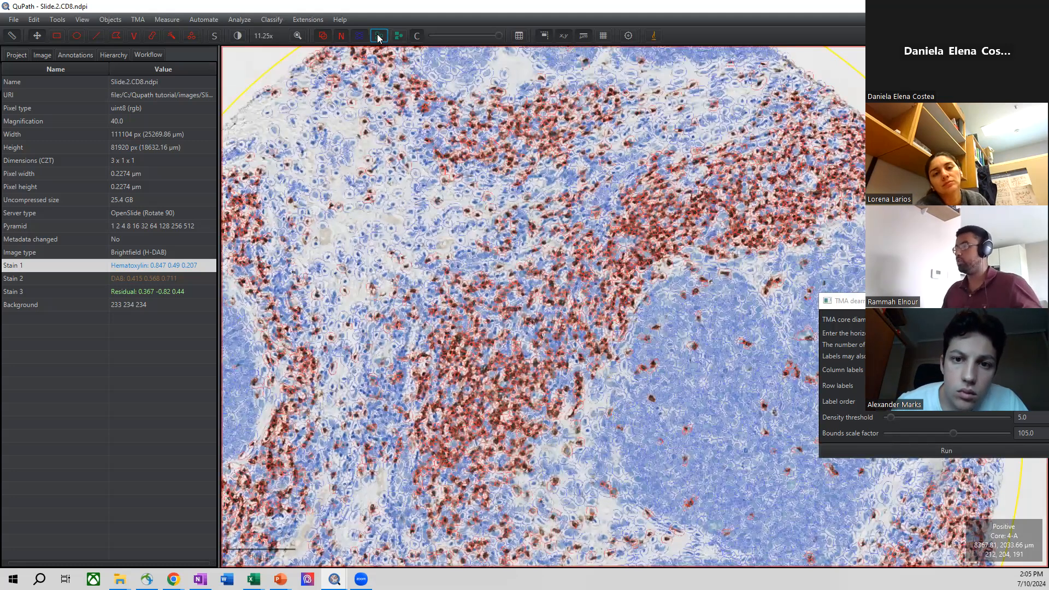
pyautogui.click(378, 37)
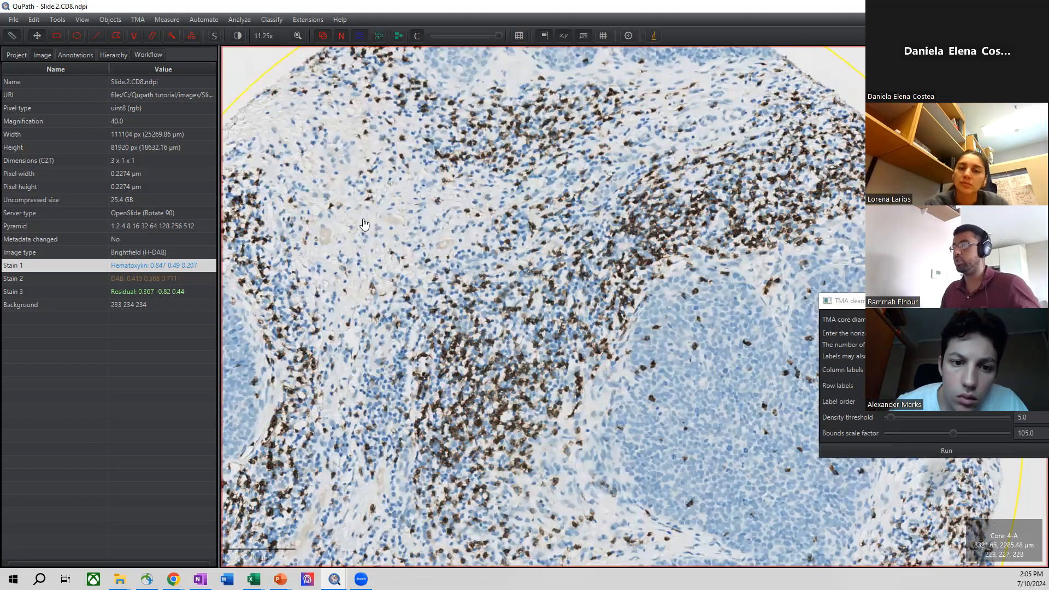
pyautogui.scroll(-2, 360, 224)
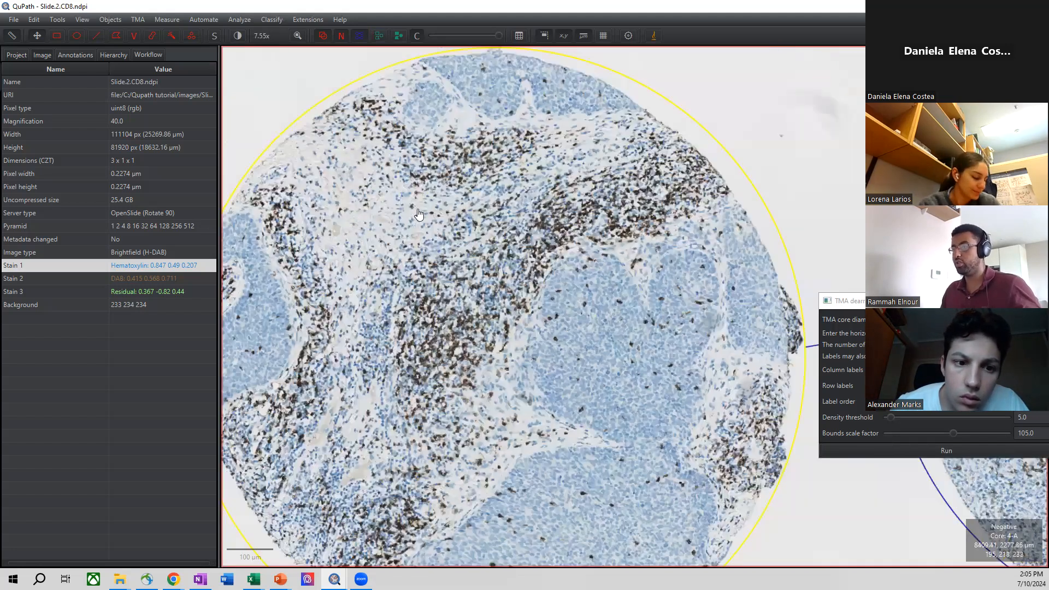
pyautogui.click(62, 59)
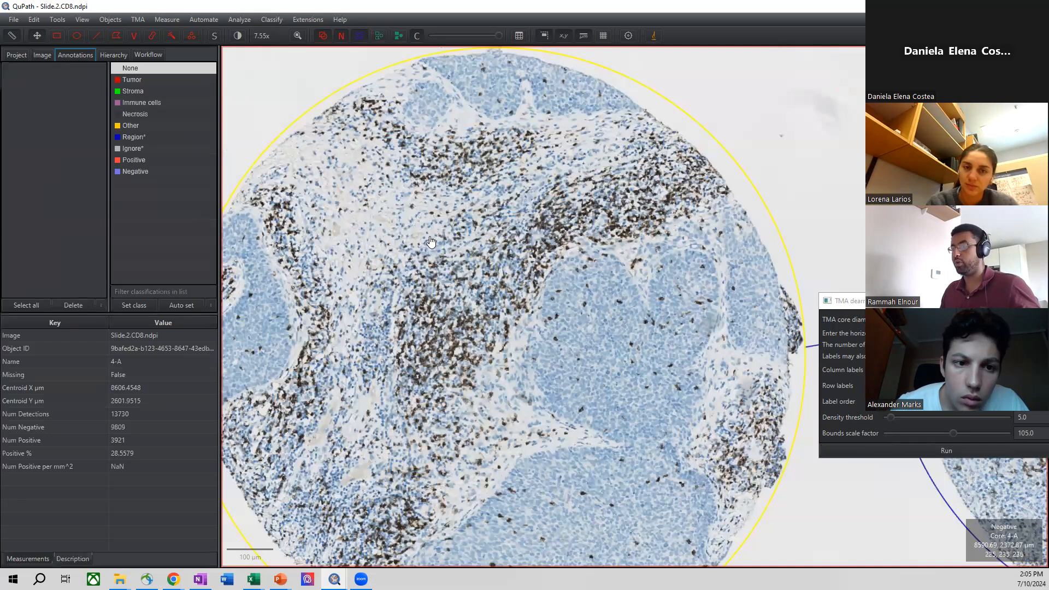
pyautogui.scroll(2, 704, 224)
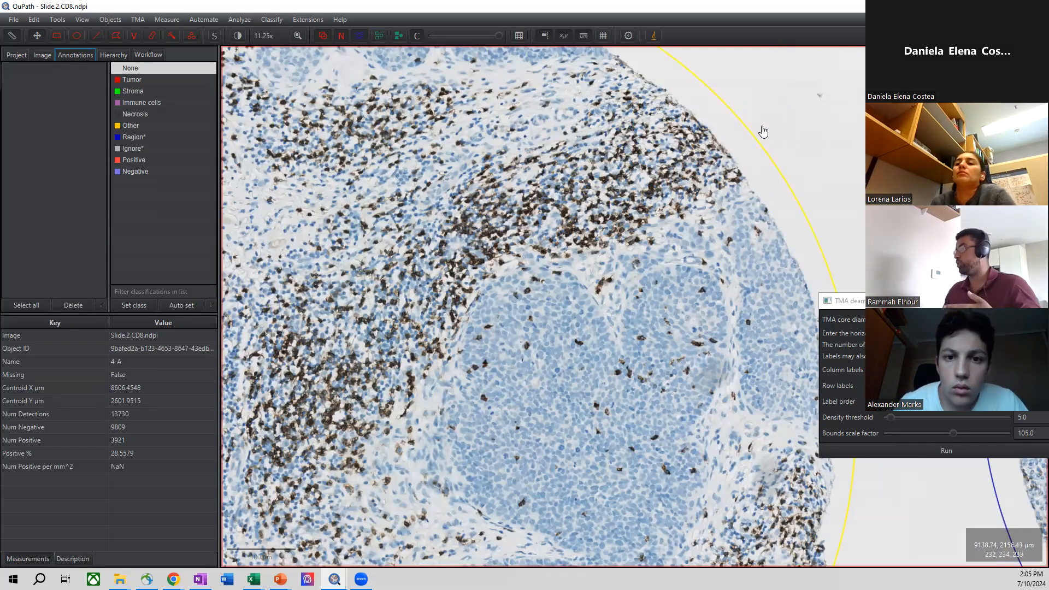
pyautogui.scroll(-2, 794, 130)
pyautogui.moveTo(805, 112); pyautogui.dragTo(787, 133)
pyautogui.scroll(-5, 753, 118)
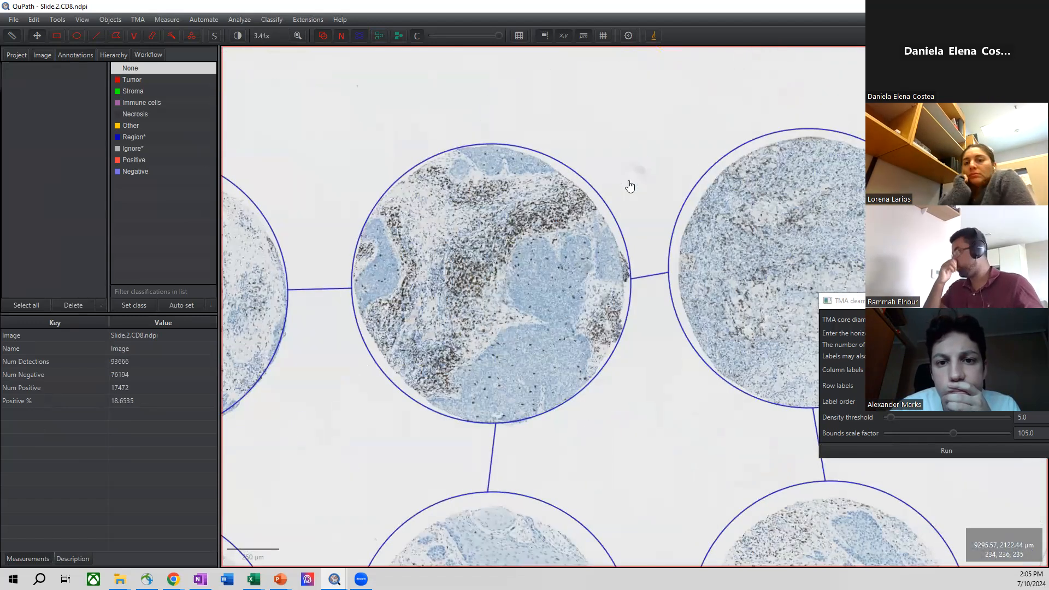
# Find the object classification commands, open Train object classifier and place its window beside core 4-A.
pyautogui.hotkey('ctrl', 'l')
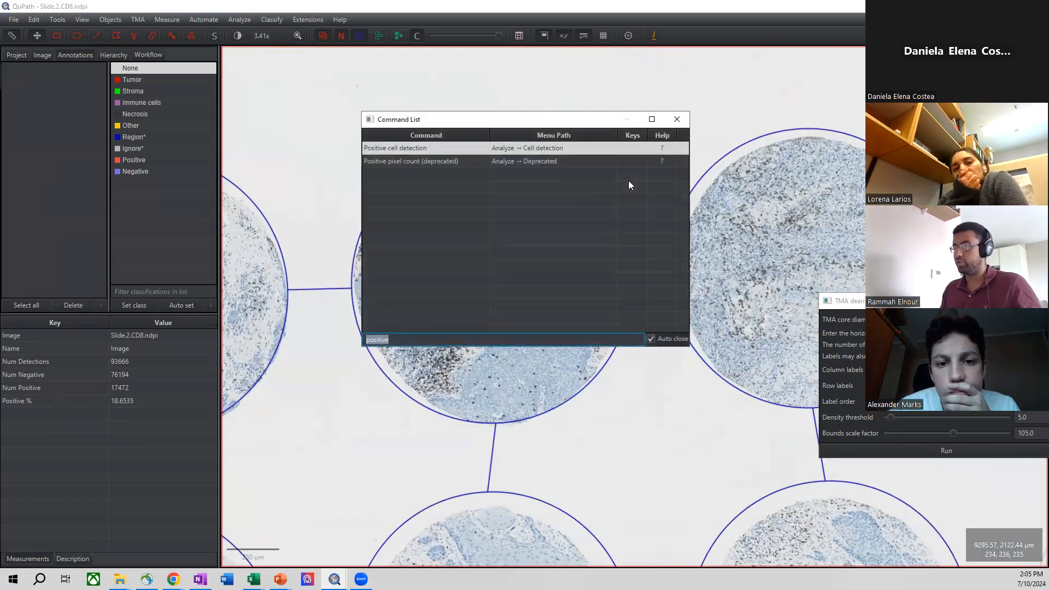
pyautogui.write('object class')
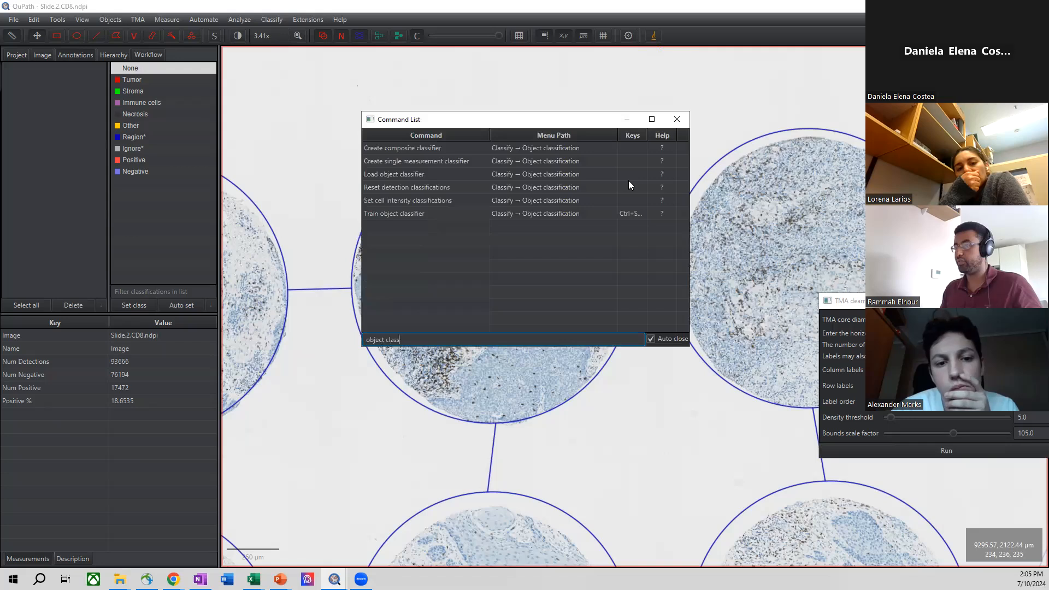
pyautogui.press('Down')
pyautogui.press('Down')
pyautogui.press('Down')
pyautogui.press('Down')
pyautogui.press('Down')
pyautogui.press('Down')
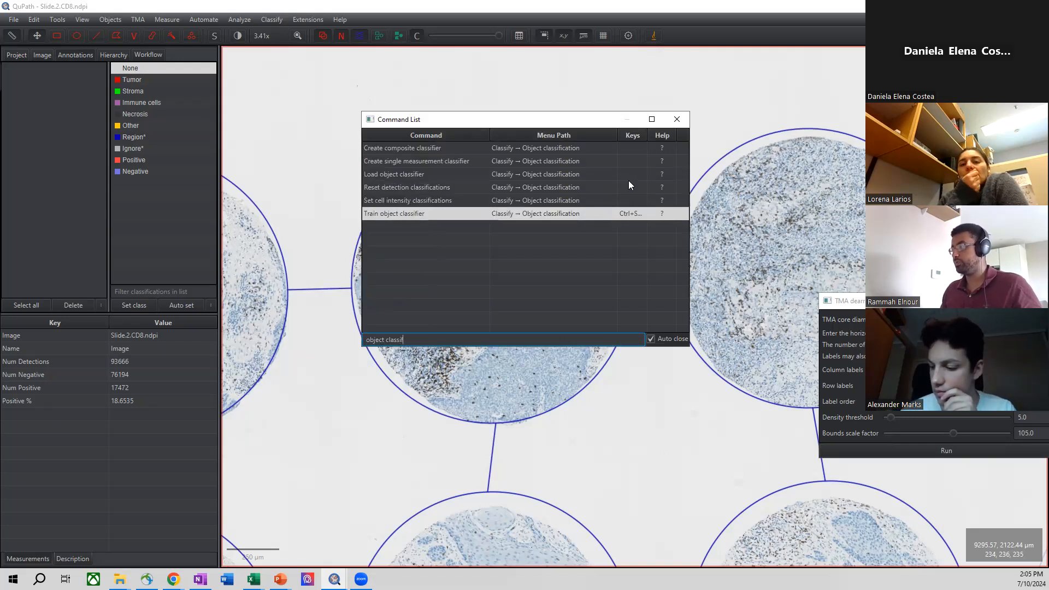
pyautogui.press('Return')
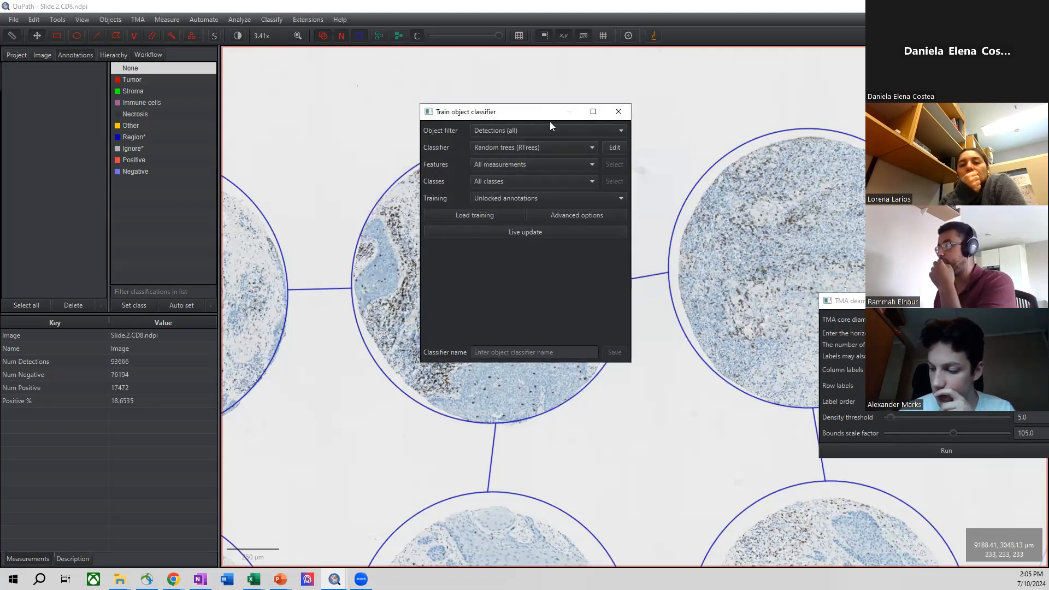
pyautogui.moveTo(547, 116); pyautogui.dragTo(755, 230)
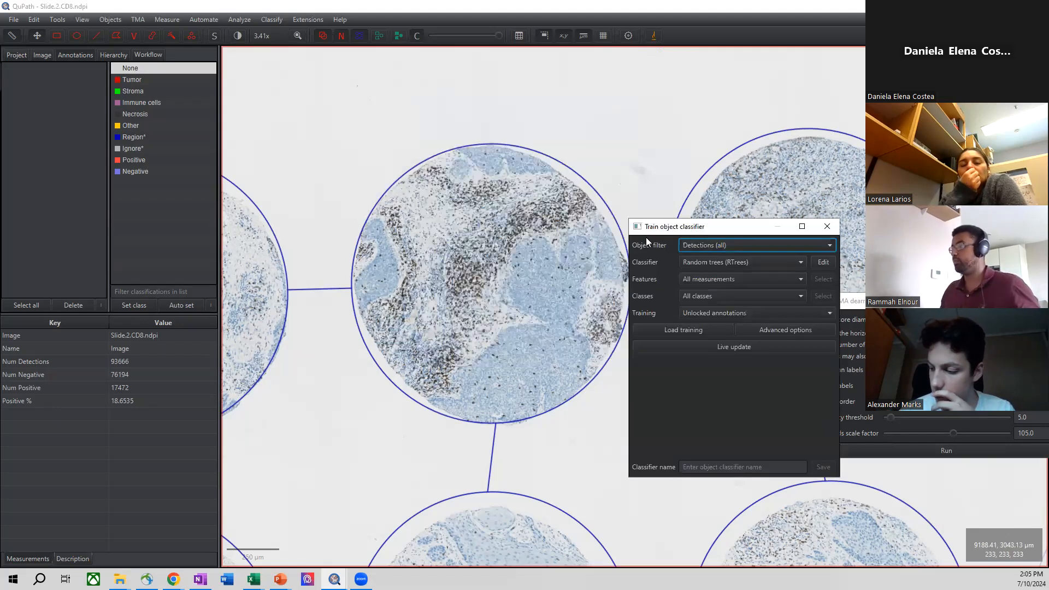
pyautogui.click(739, 349)
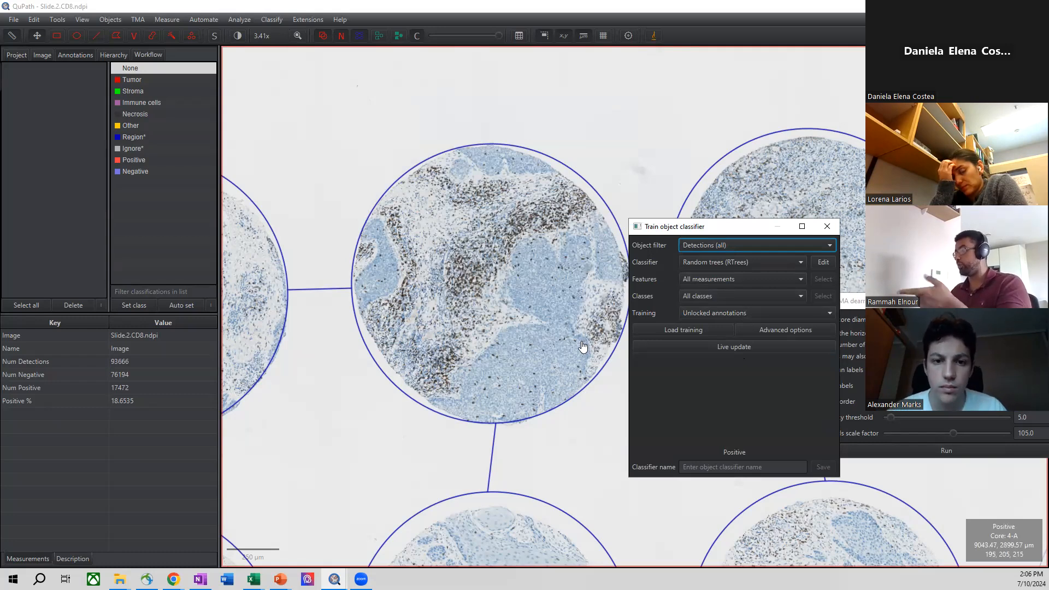
# Draw a training region of about 31,700 µm² inside the lower tumor area of core 4-A and classify it as Tumor.
pyautogui.scroll(2, 583, 346)
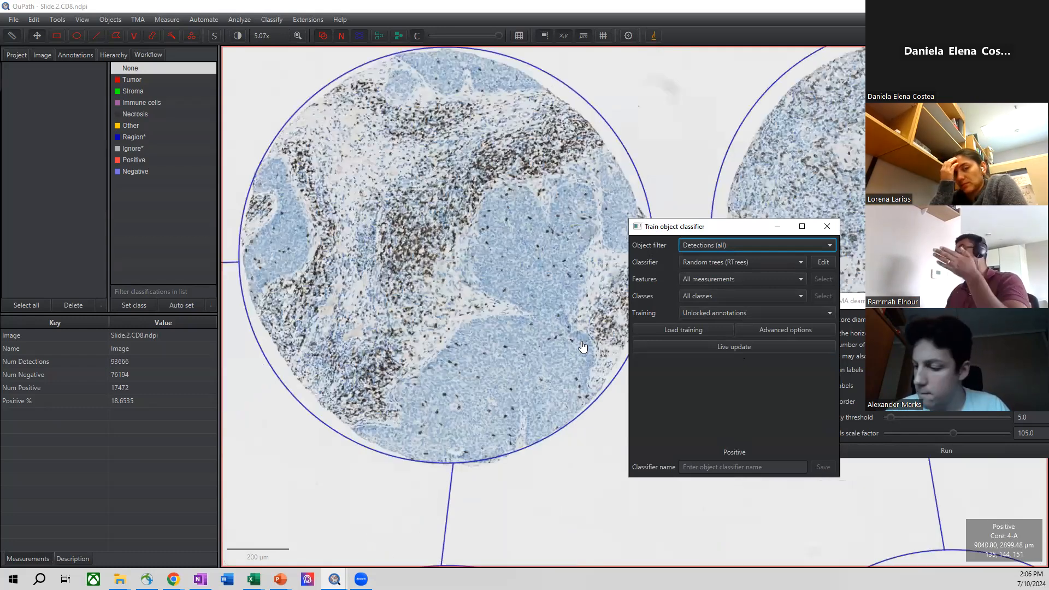
pyautogui.scroll(2, 539, 286)
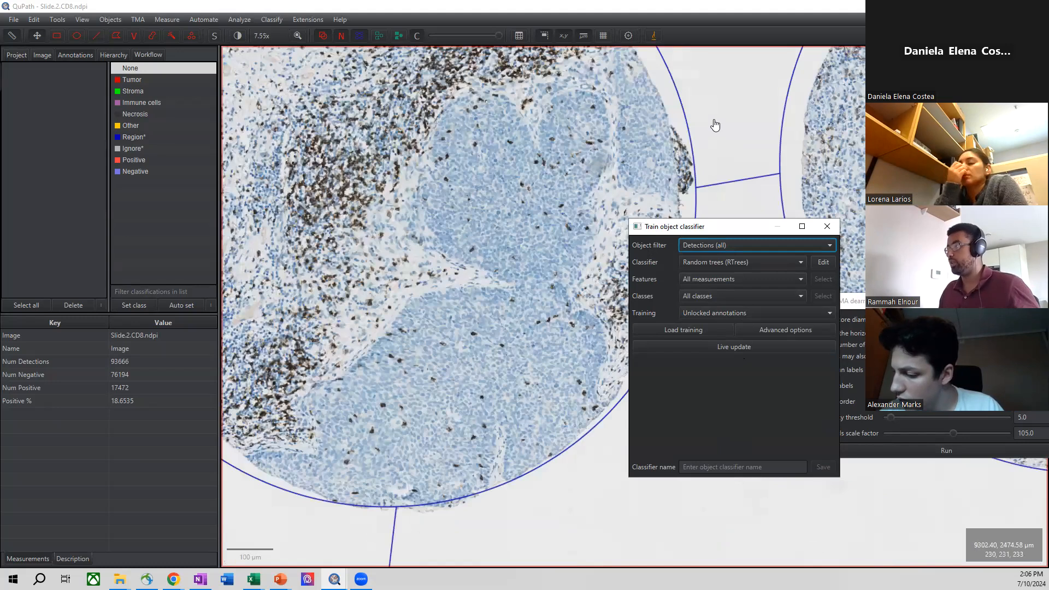
pyautogui.moveTo(714, 124); pyautogui.dragTo(722, 137)
pyautogui.scroll(2, 480, 391)
pyautogui.moveTo(494, 378)
pyautogui.mouseDown()
pyautogui.moveTo(475, 387)
pyautogui.moveTo(519, 385)
pyautogui.moveTo(501, 339)
pyautogui.moveTo(468, 348)
pyautogui.mouseUp()
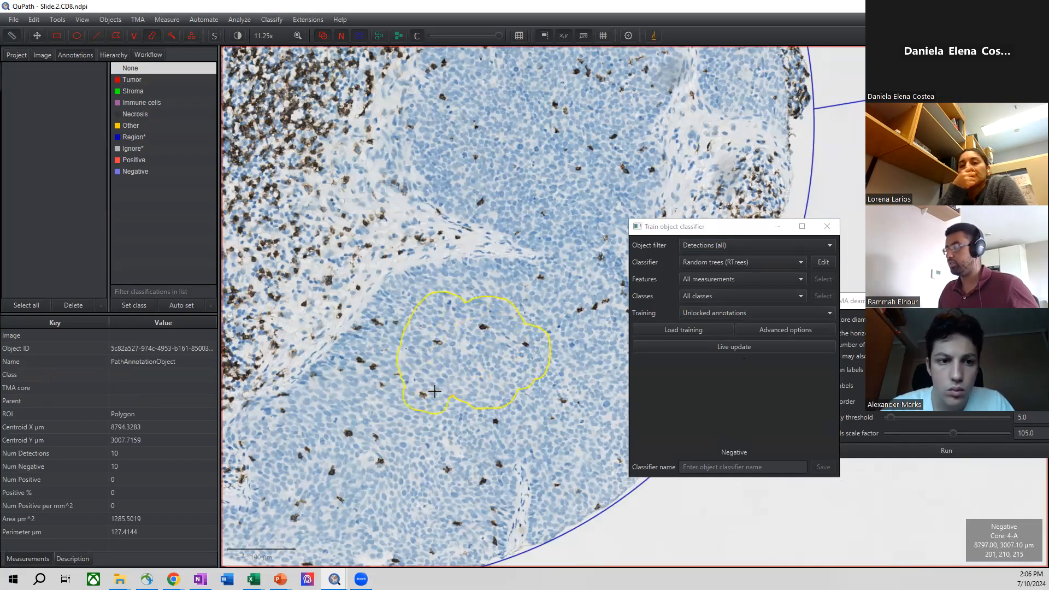
pyautogui.rightClick(461, 365)
pyautogui.moveTo(491, 377)
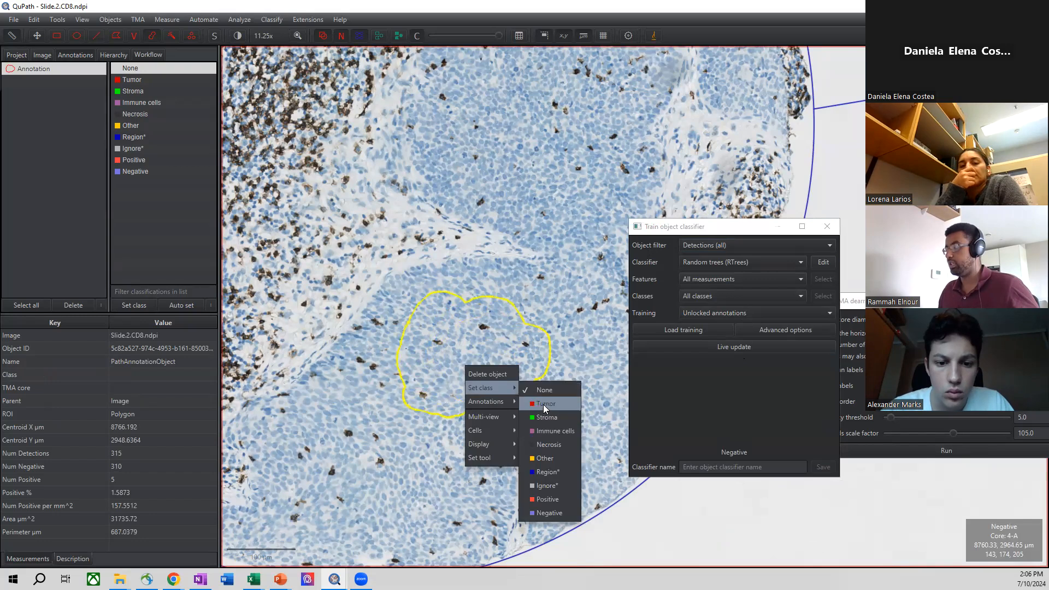
pyautogui.click(544, 404)
# Draw a training region of about 40,400 µm² in the pale upper-left stroma of core 4-A and classify it as Stroma.
pyautogui.scroll(-5, 544, 405)
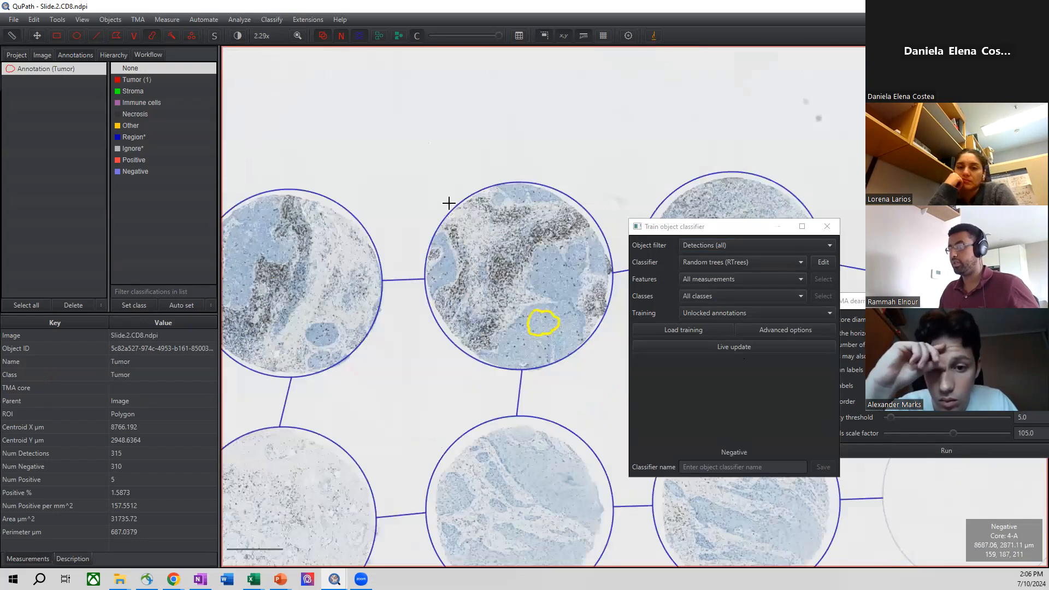
pyautogui.scroll(3, 434, 128)
pyautogui.click(415, 184)
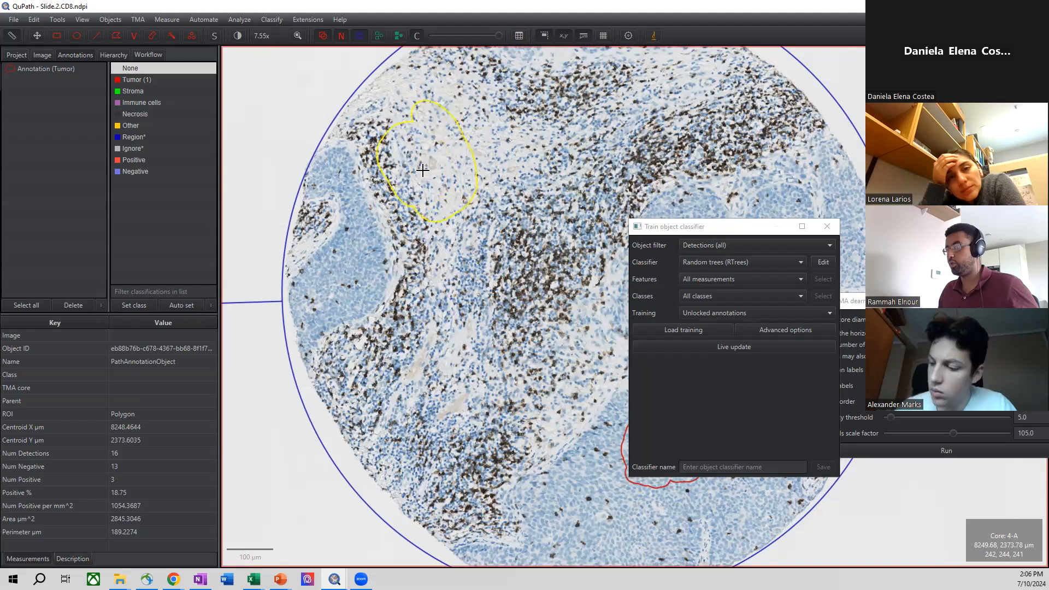
pyautogui.rightClick(424, 174)
pyautogui.moveTo(446, 189)
pyautogui.click(503, 216)
# Draw a training region of about 37,200 µm² in the upper-left tumor area of core 3-A and classify it as Tumor.
pyautogui.scroll(-5, 505, 222)
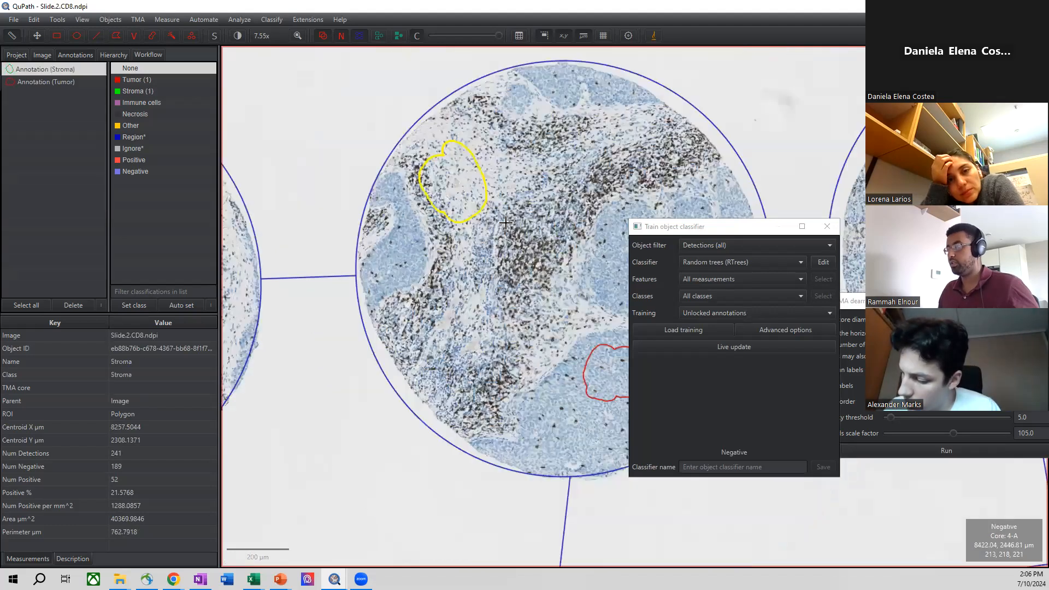
pyautogui.scroll(4, 295, 212)
pyautogui.moveTo(484, 301)
pyautogui.mouseDown()
pyautogui.moveTo(473, 267)
pyautogui.moveTo(494, 287)
pyautogui.moveTo(496, 320)
pyautogui.moveTo(508, 302)
pyautogui.mouseUp()
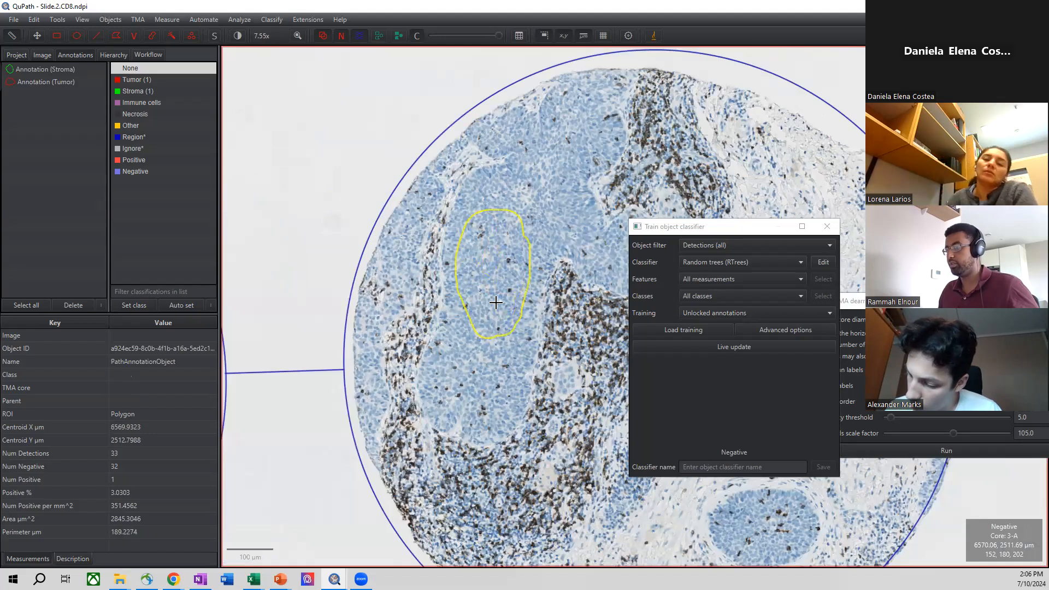
pyautogui.rightClick(495, 302)
pyautogui.click(573, 317)
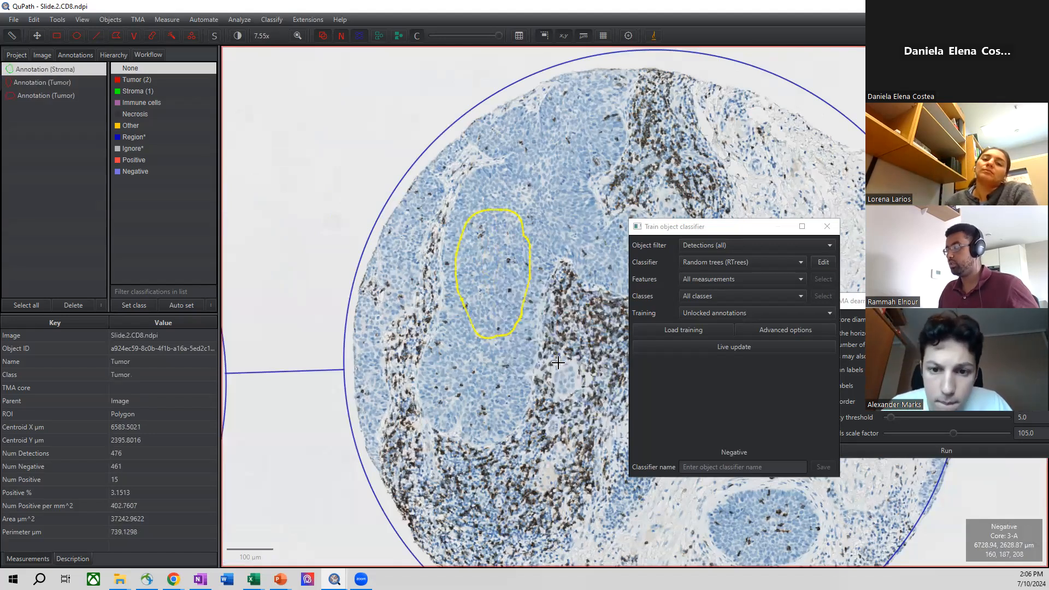
# Draw a training region of about 35,400 µm² in the immune-rich stroma of core 3-A and classify it as Stroma.
pyautogui.scroll(-3, 557, 362)
pyautogui.scroll(3, 555, 382)
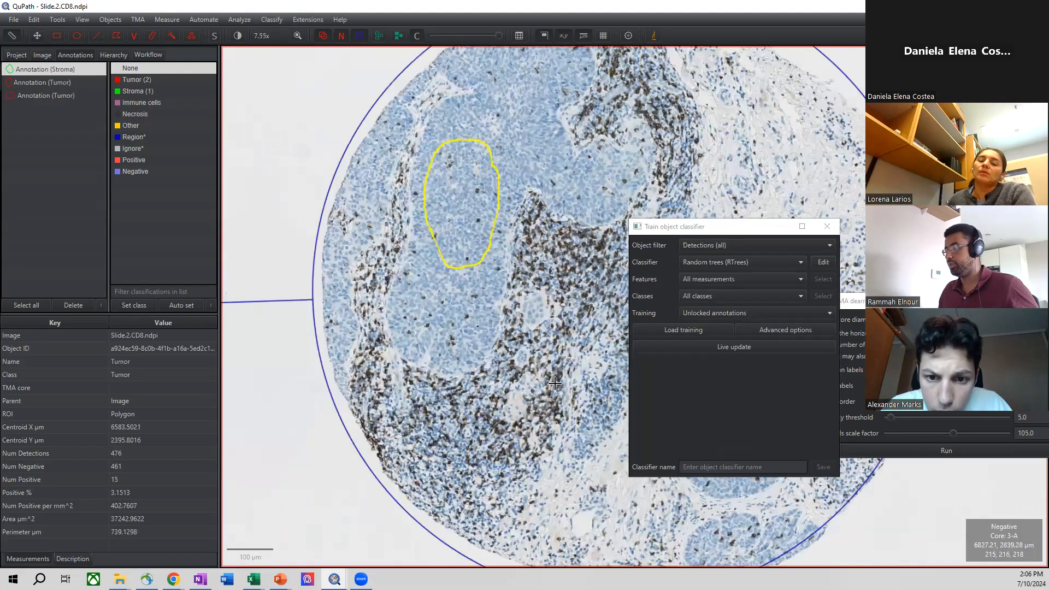
pyautogui.moveTo(554, 384); pyautogui.dragTo(561, 394)
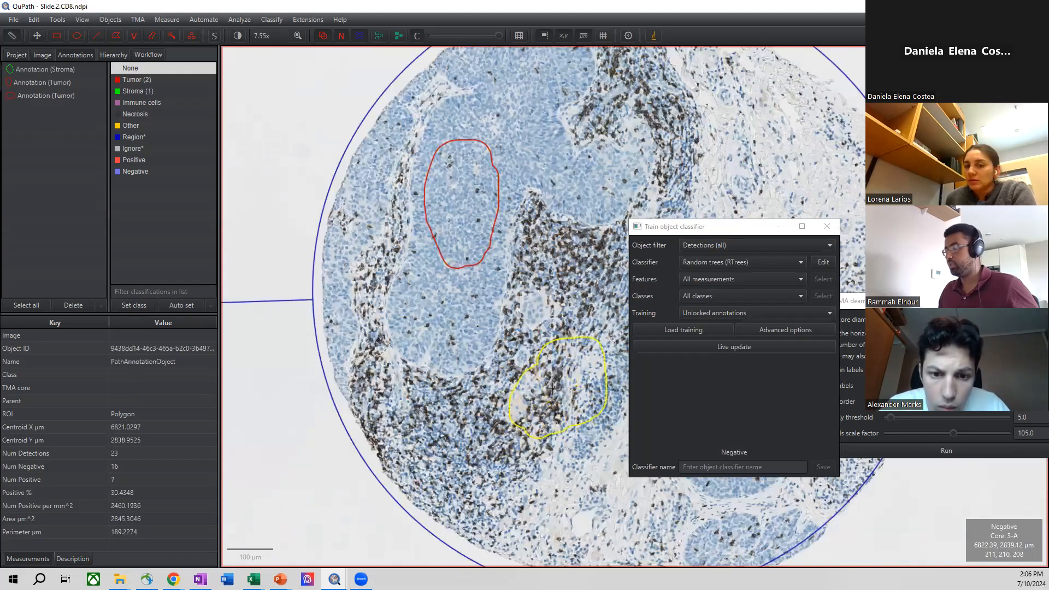
pyautogui.rightClick(553, 388)
pyautogui.moveTo(584, 419)
pyautogui.click(629, 441)
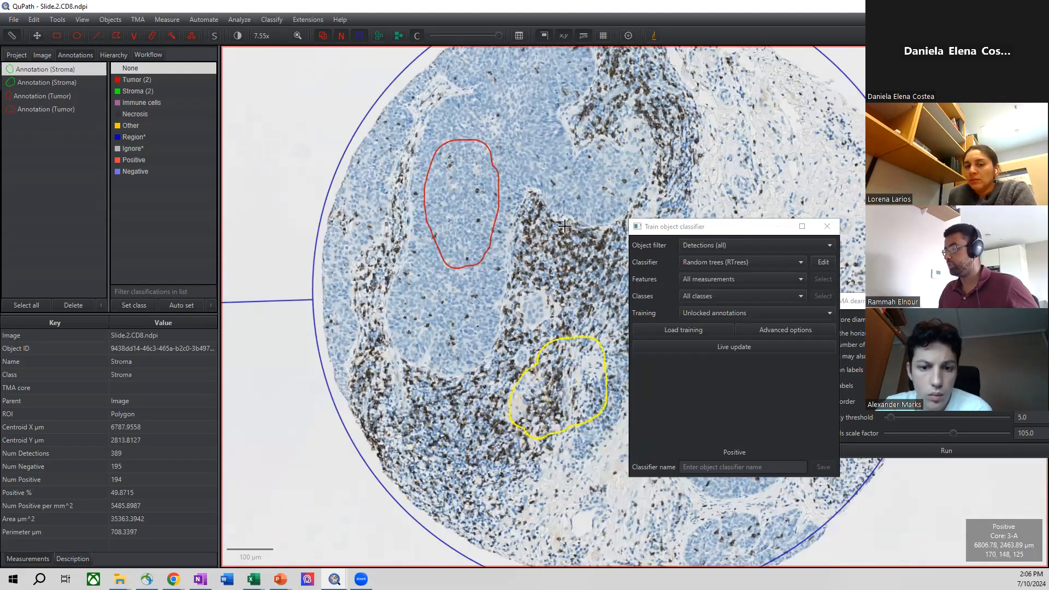
# Turn on live update for the Random trees classifier using all measurements, and show the classified detections.
pyautogui.scroll(-2, 565, 226)
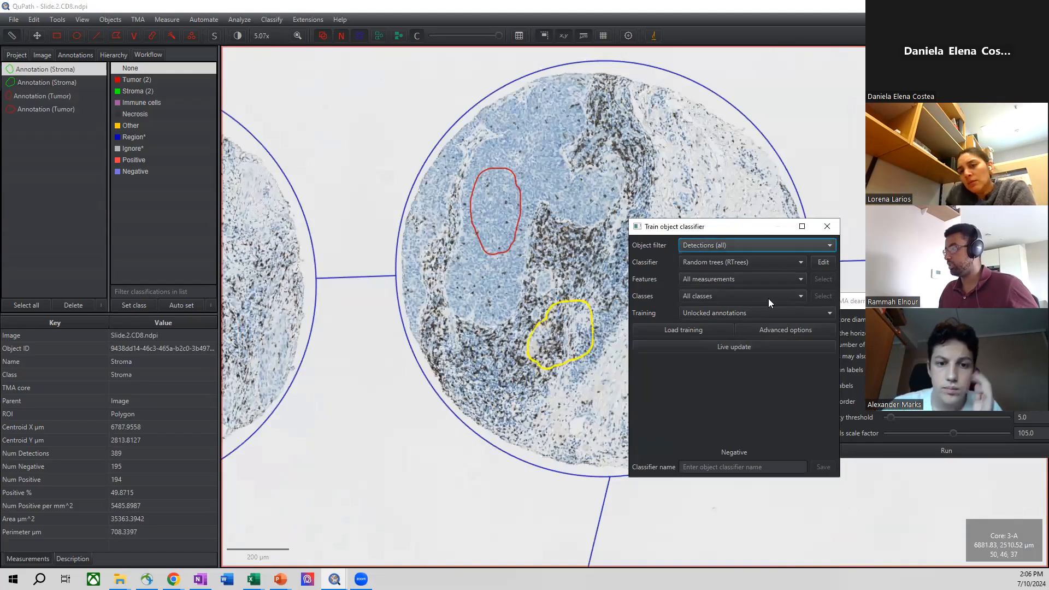
pyautogui.click(751, 349)
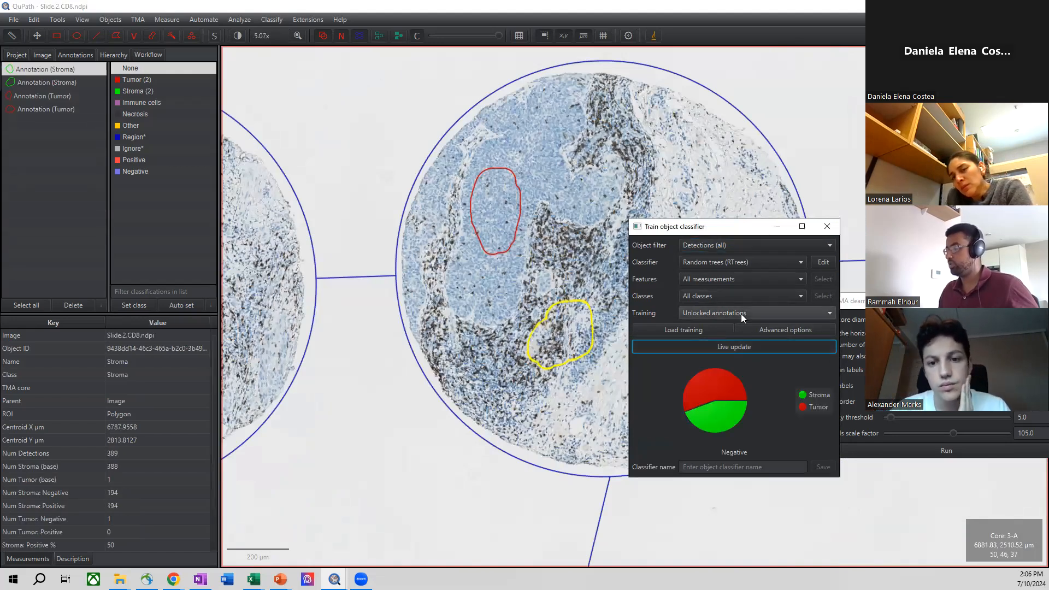
pyautogui.click(377, 35)
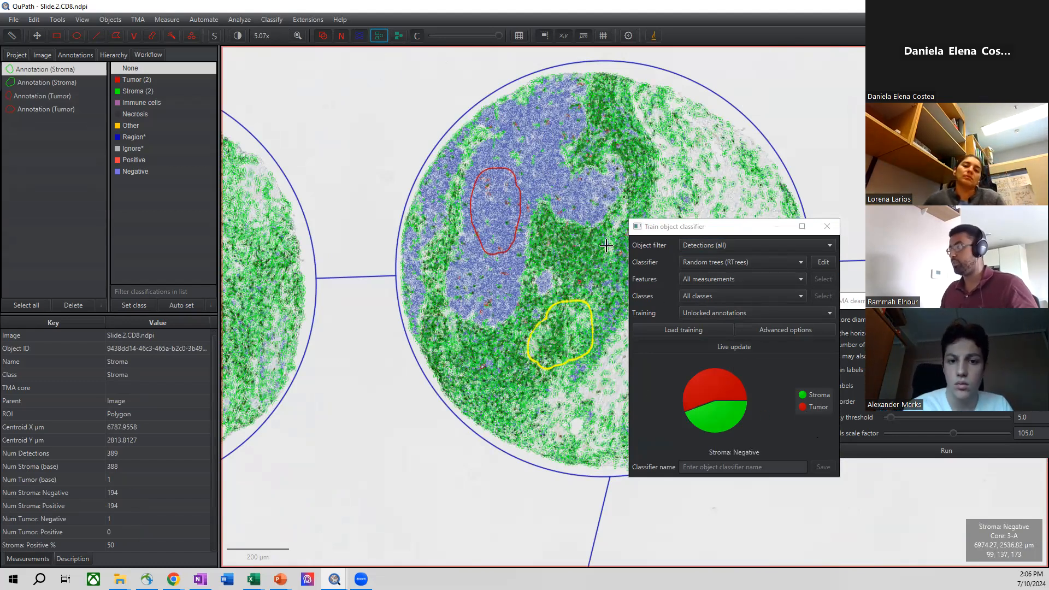
# Examine how the cells in core 3-A are classified into tumor and stroma, moving the classifier window aside.
pyautogui.scroll(3, 538, 175)
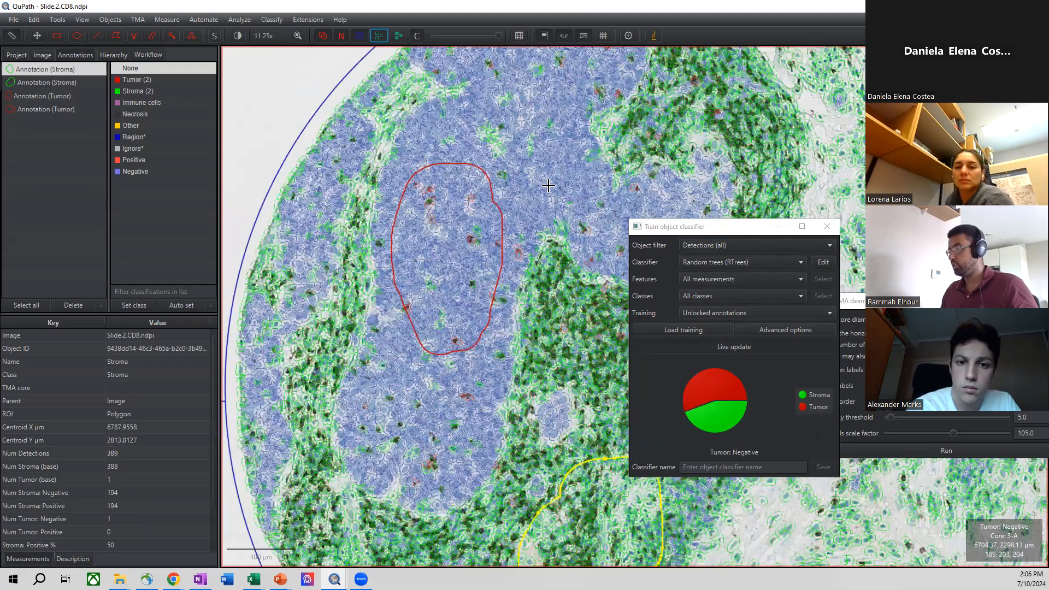
pyautogui.scroll(-4, 600, 208)
pyautogui.moveTo(721, 158); pyautogui.dragTo(667, 166)
pyautogui.moveTo(721, 232); pyautogui.dragTo(807, 233)
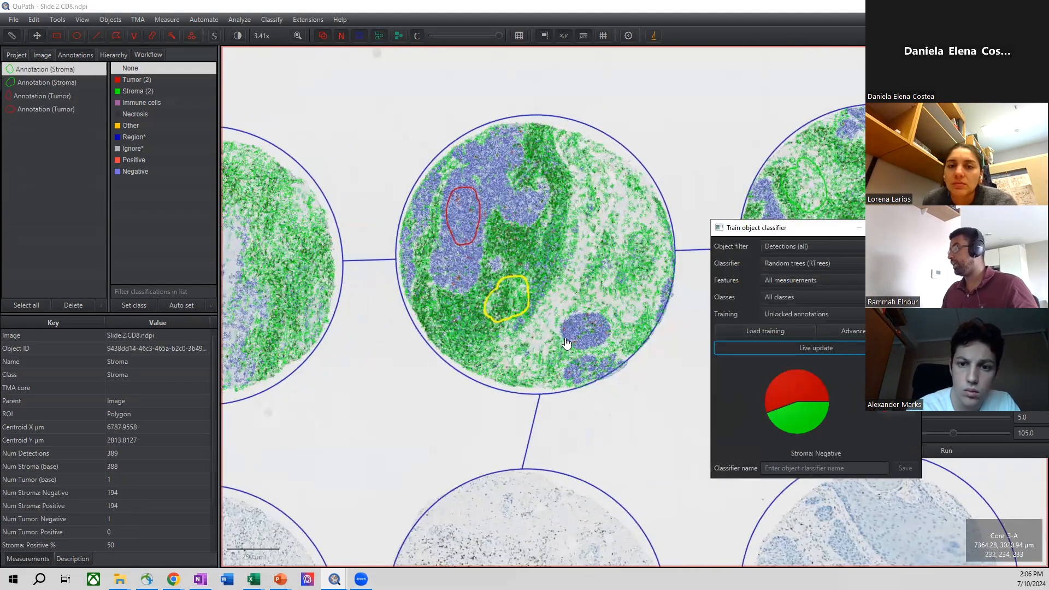
pyautogui.scroll(4, 601, 344)
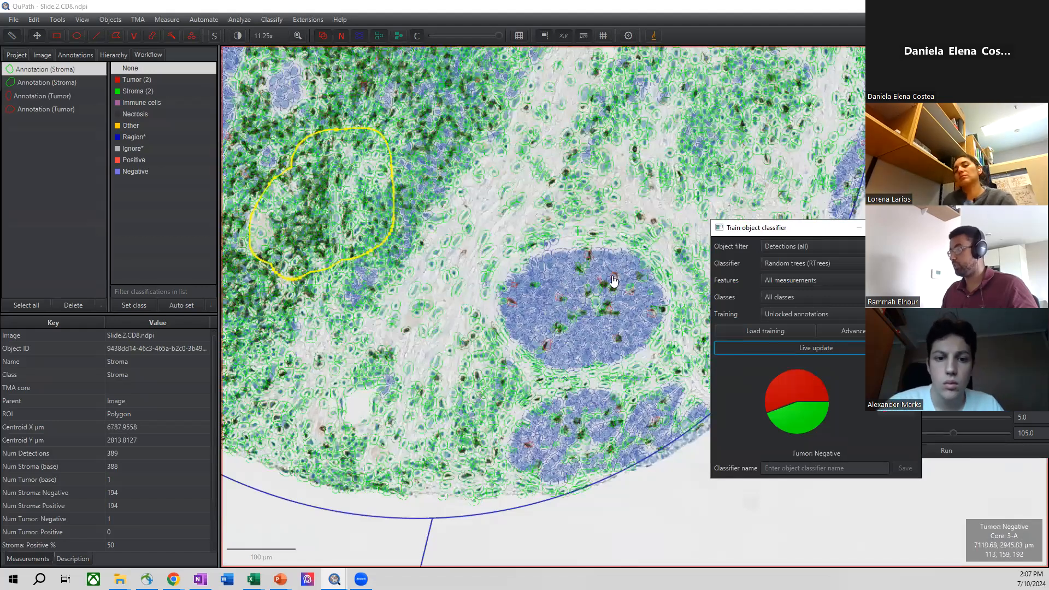
pyautogui.scroll(-1, 608, 304)
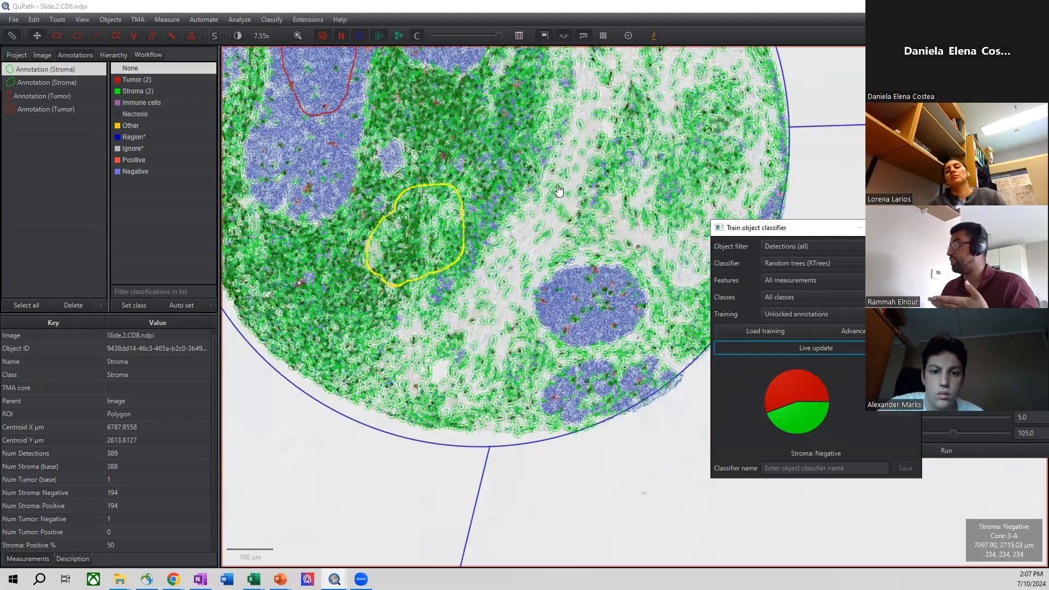
pyautogui.scroll(-1, 558, 190)
pyautogui.scroll(-4, 558, 190)
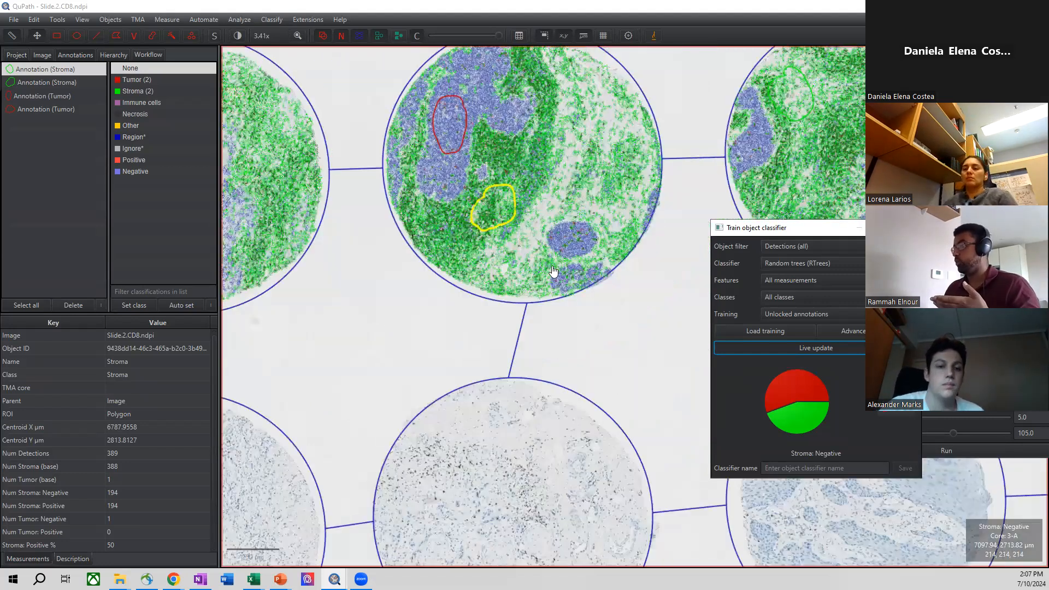
# Inspect the tissue in the lower rows of the array, including the small tumor nests in core 4-D.
pyautogui.moveTo(507, 549); pyautogui.dragTo(508, 355)
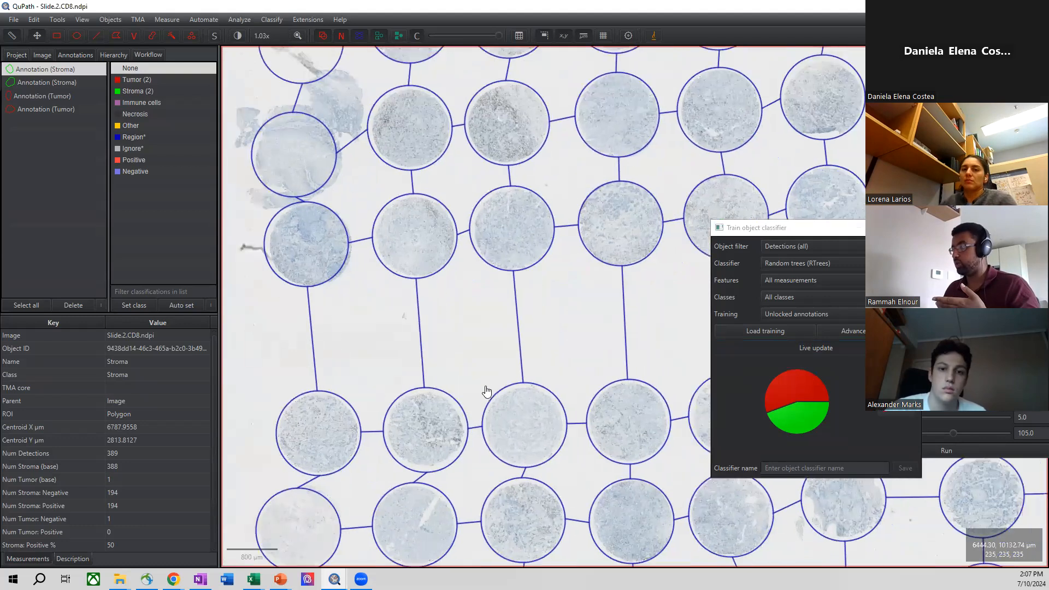
pyautogui.scroll(5, 608, 264)
pyautogui.moveTo(591, 205); pyautogui.dragTo(578, 249)
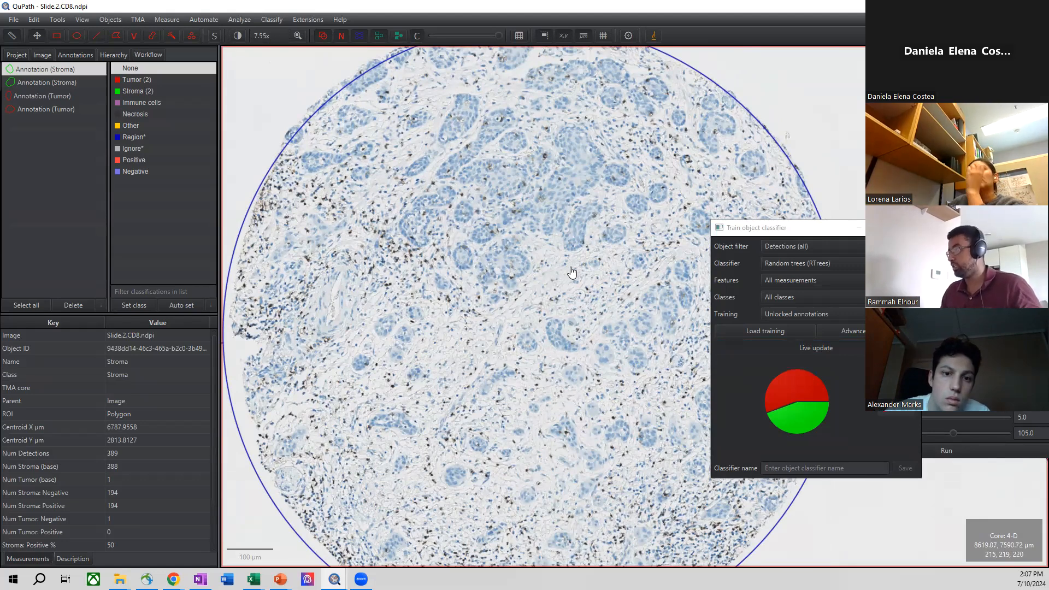
pyautogui.scroll(-5, 570, 267)
pyautogui.moveTo(460, 153); pyautogui.dragTo(478, 311)
pyautogui.scroll(-7, 480, 273)
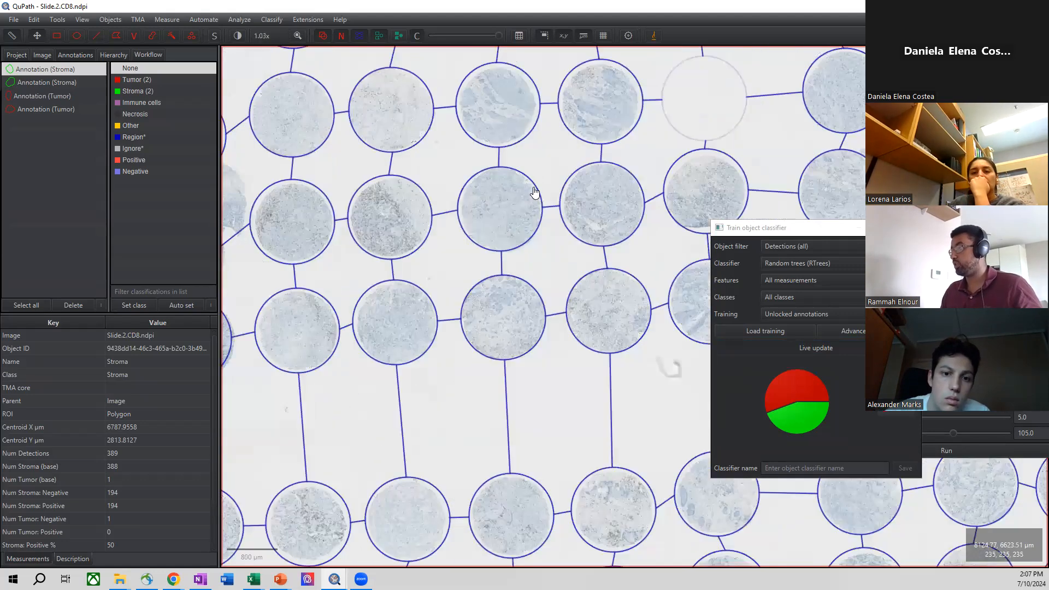
# Examine how the cells in core 4-A are classified, including the positive cells scattered inside the tumor area.
pyautogui.moveTo(536, 192); pyautogui.dragTo(534, 306)
pyautogui.moveTo(644, 235); pyautogui.dragTo(594, 360)
pyautogui.scroll(10, 463, 350)
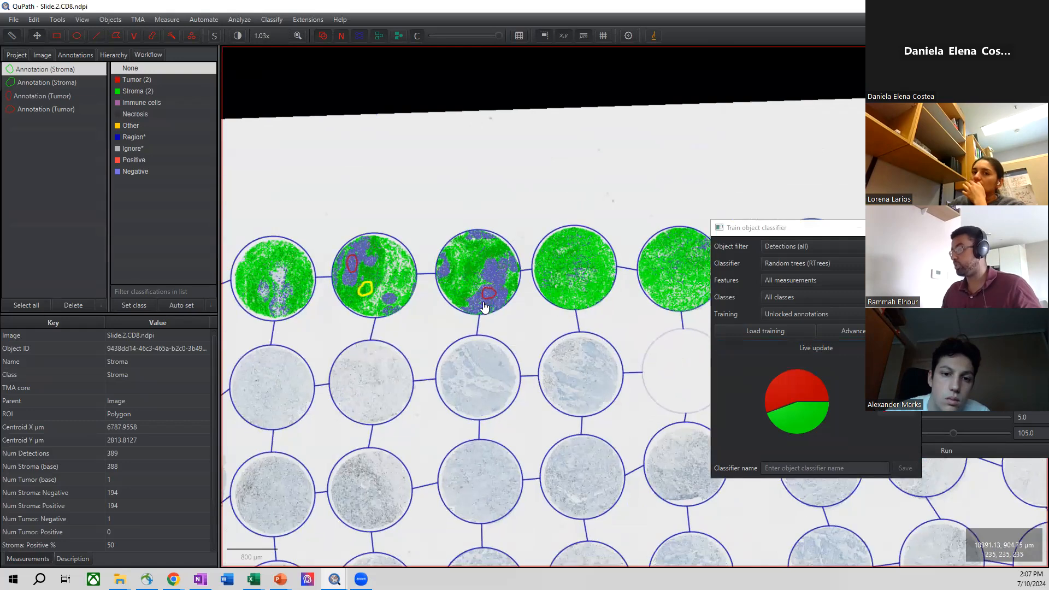
pyautogui.scroll(3, 389, 237)
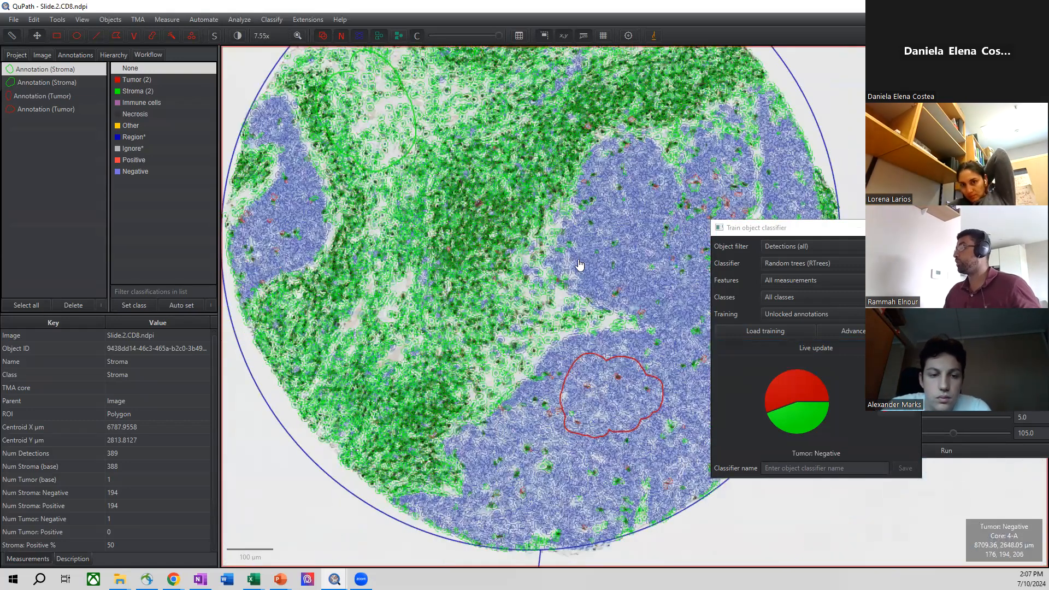
pyautogui.scroll(4, 627, 202)
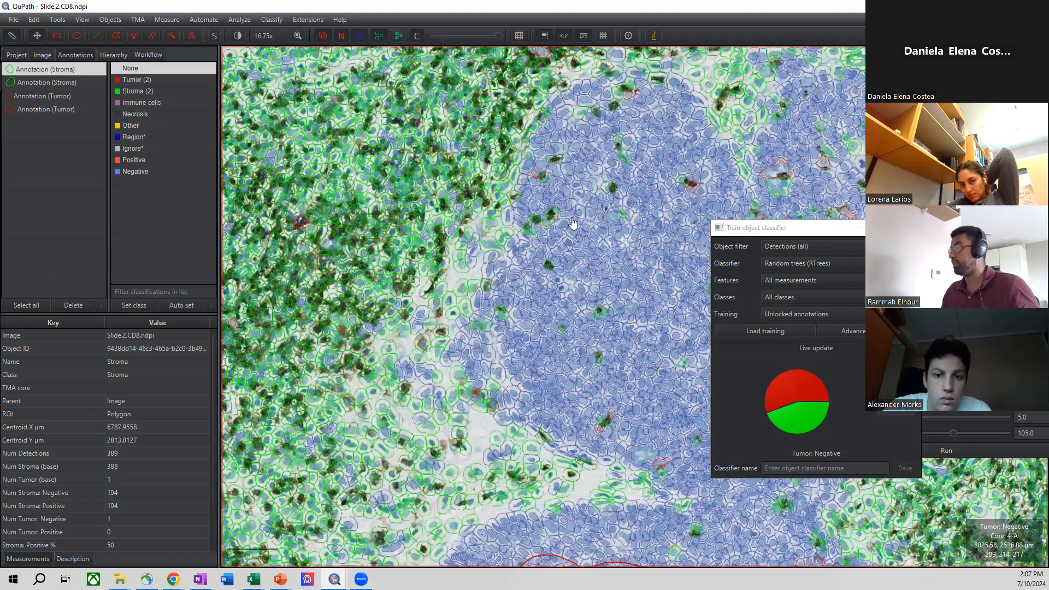
pyautogui.moveTo(599, 237); pyautogui.dragTo(542, 252)
pyautogui.moveTo(611, 326); pyautogui.dragTo(557, 344)
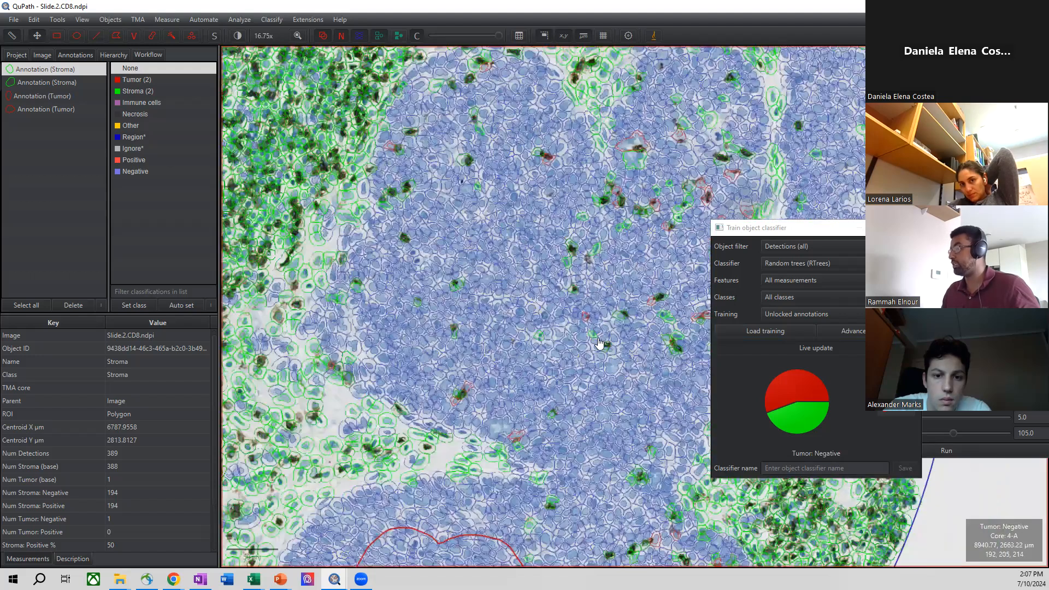
pyautogui.scroll(2, 543, 343)
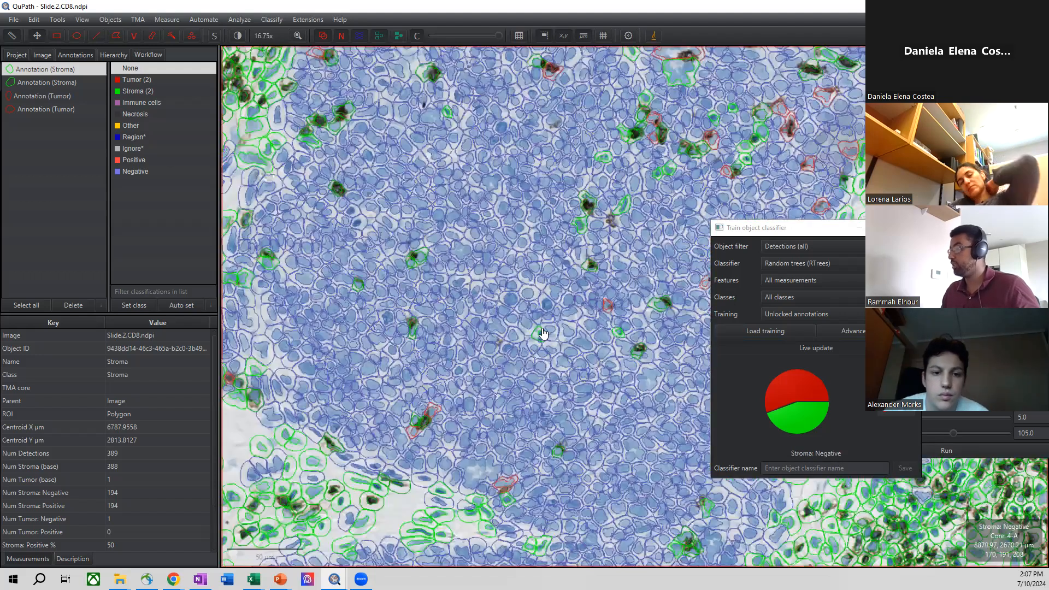
pyautogui.scroll(-2, 568, 346)
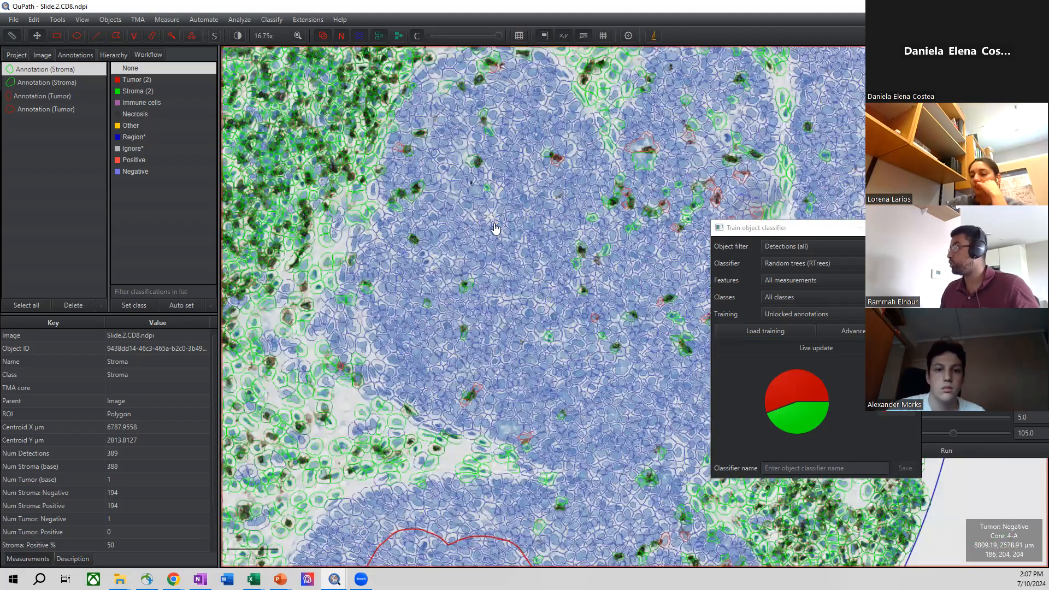
pyautogui.scroll(-2, 575, 250)
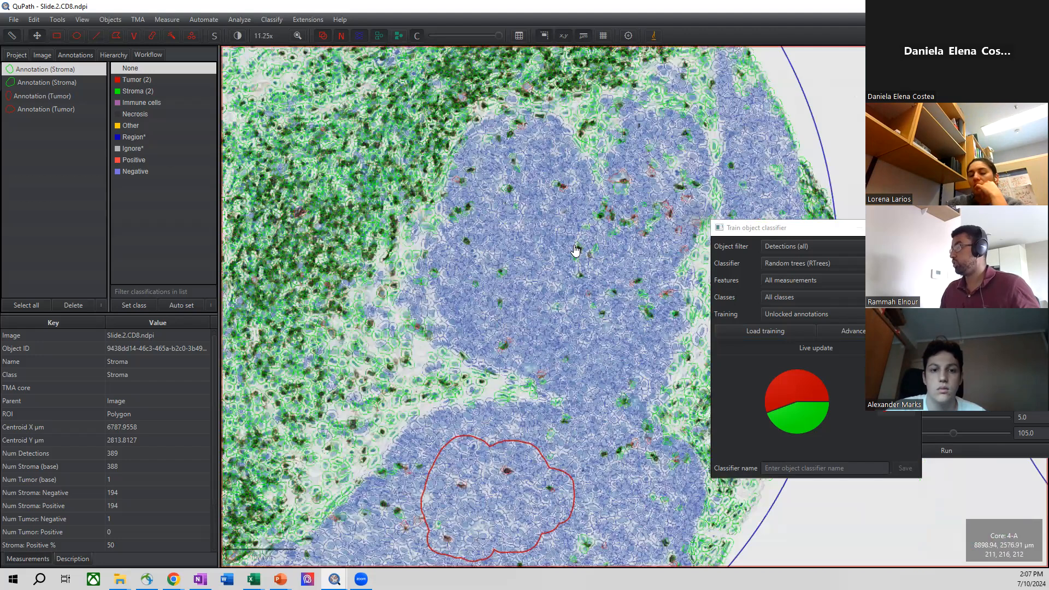
pyautogui.scroll(-5, 575, 249)
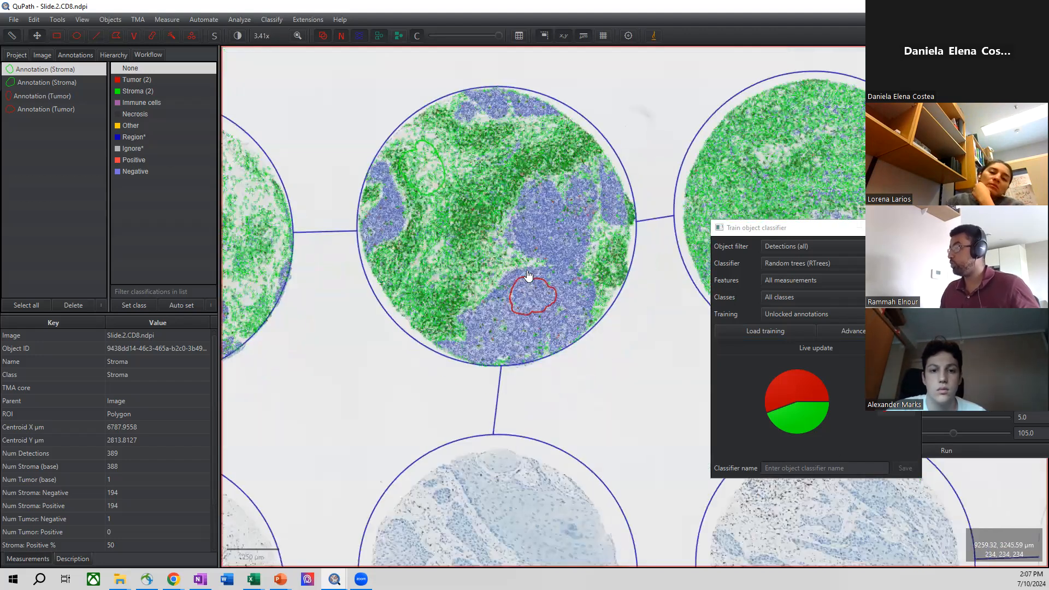
pyautogui.scroll(-2, 531, 265)
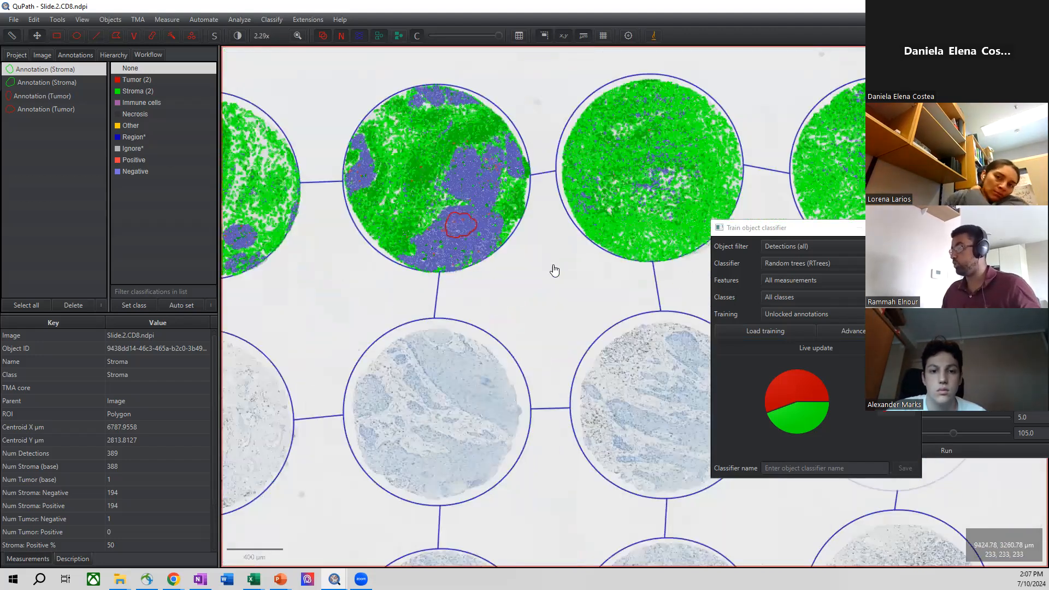
# Draw a training region in the central tumor nest of core 5-B and classify it as Tumor.
pyautogui.scroll(-1, 554, 271)
pyautogui.scroll(3, 620, 384)
pyautogui.scroll(2, 614, 347)
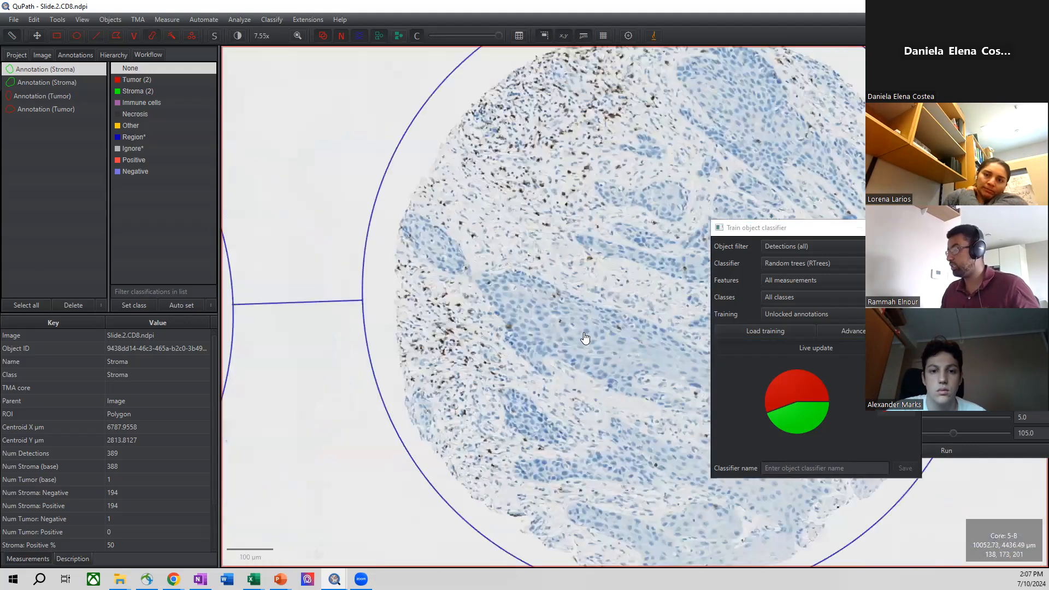
pyautogui.moveTo(593, 350); pyautogui.dragTo(594, 353)
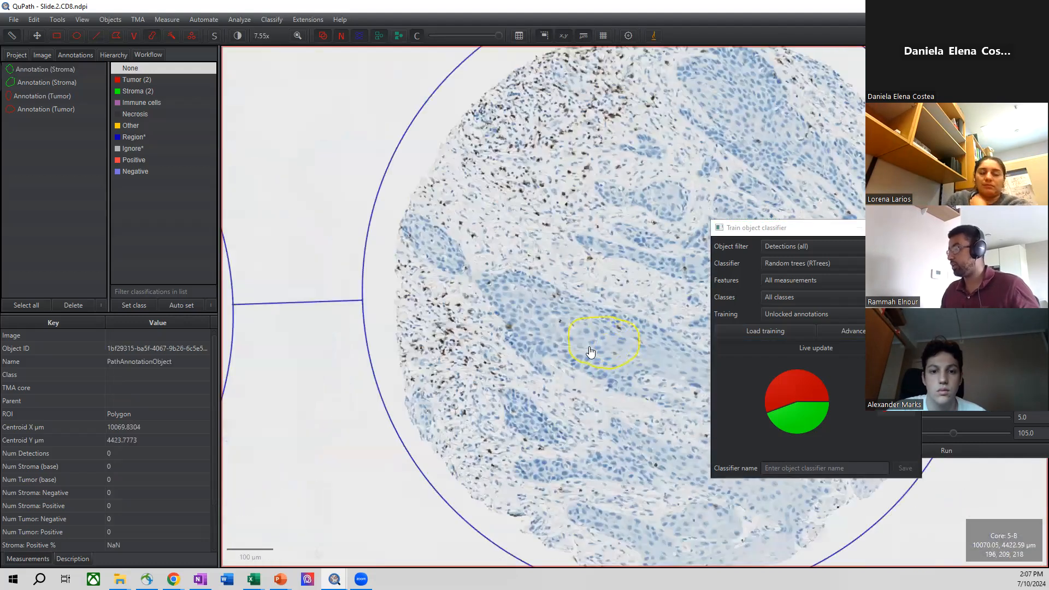
pyautogui.rightClick(593, 343)
pyautogui.moveTo(608, 365)
pyautogui.click(673, 377)
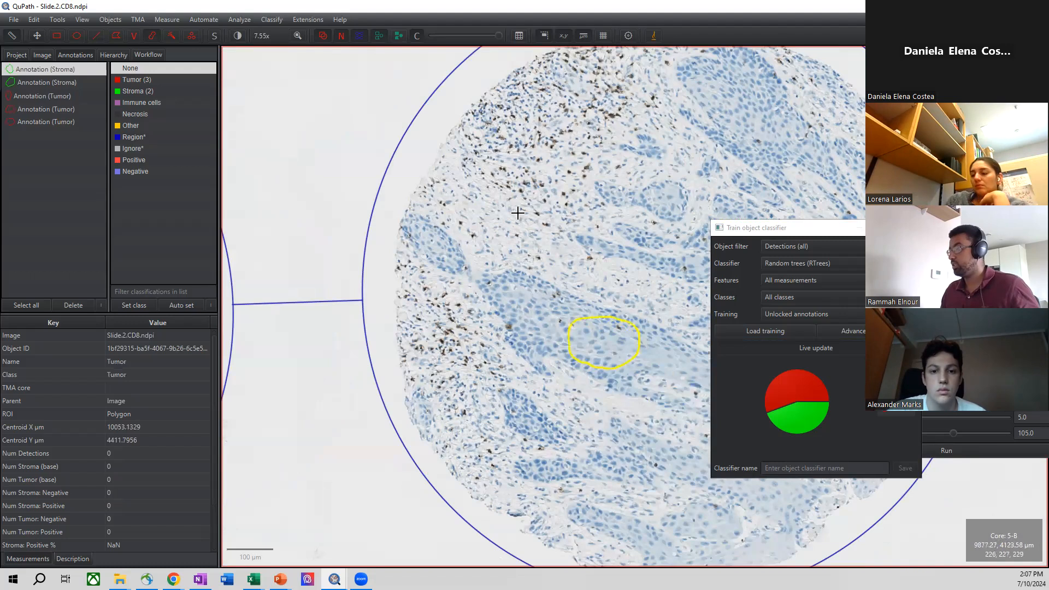
# Draw a training region in the immune-rich stroma of core 5-B, classify it as Stroma, and toggle the classifier's live update.
pyautogui.moveTo(518, 212); pyautogui.dragTo(540, 201)
pyautogui.rightClick(526, 196)
pyautogui.moveTo(551, 216)
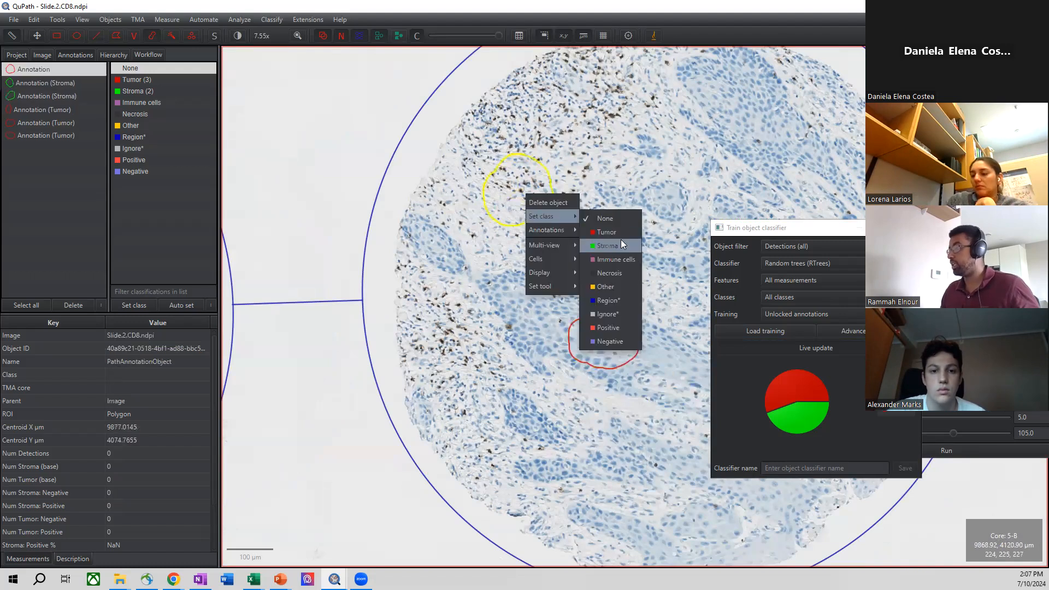
pyautogui.click(607, 246)
pyautogui.click(784, 345)
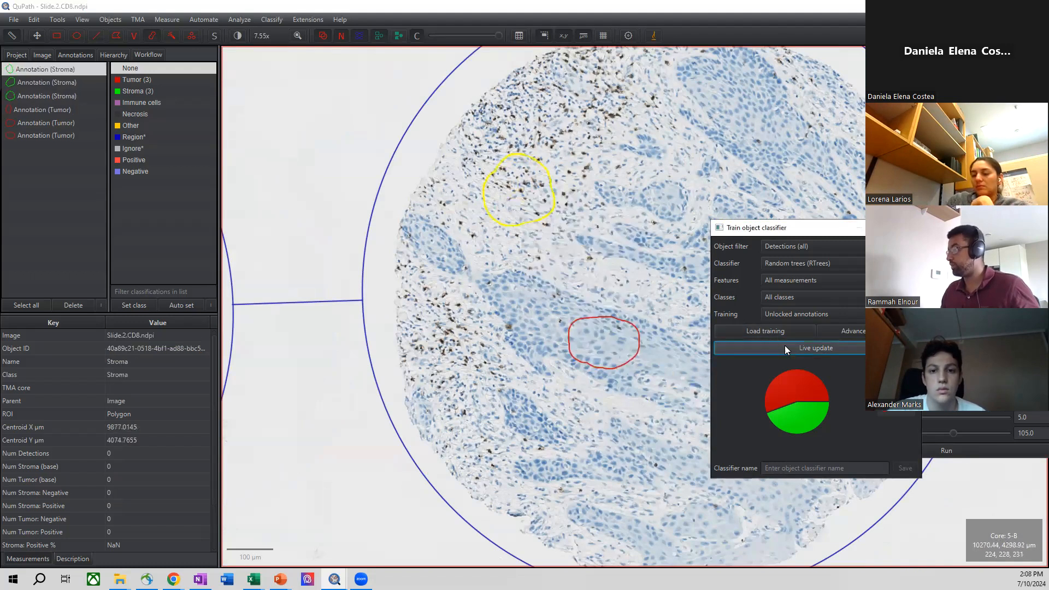
# Review the tumor and stroma classification of core 4-A again and compare it with the neighbouring cores.
pyautogui.scroll(-8, 632, 201)
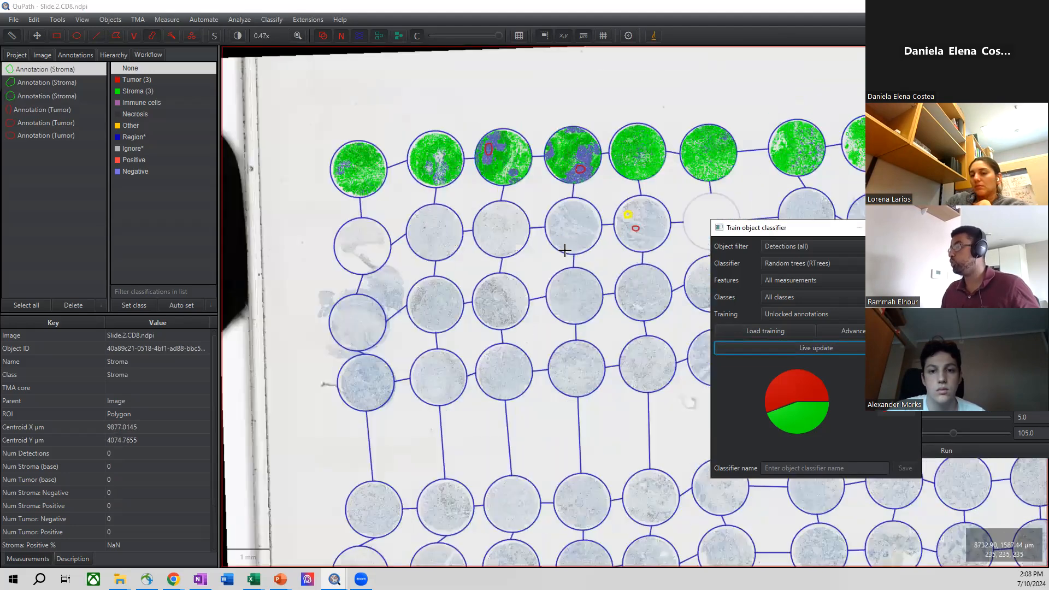
pyautogui.scroll(5, 564, 248)
pyautogui.scroll(4, 604, 263)
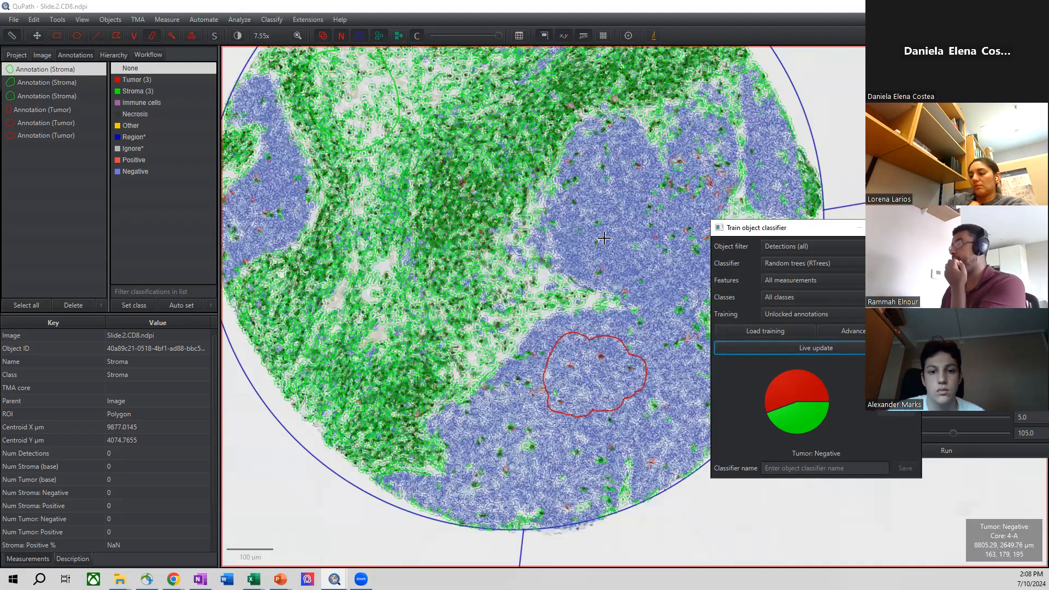
pyautogui.scroll(-1, 587, 182)
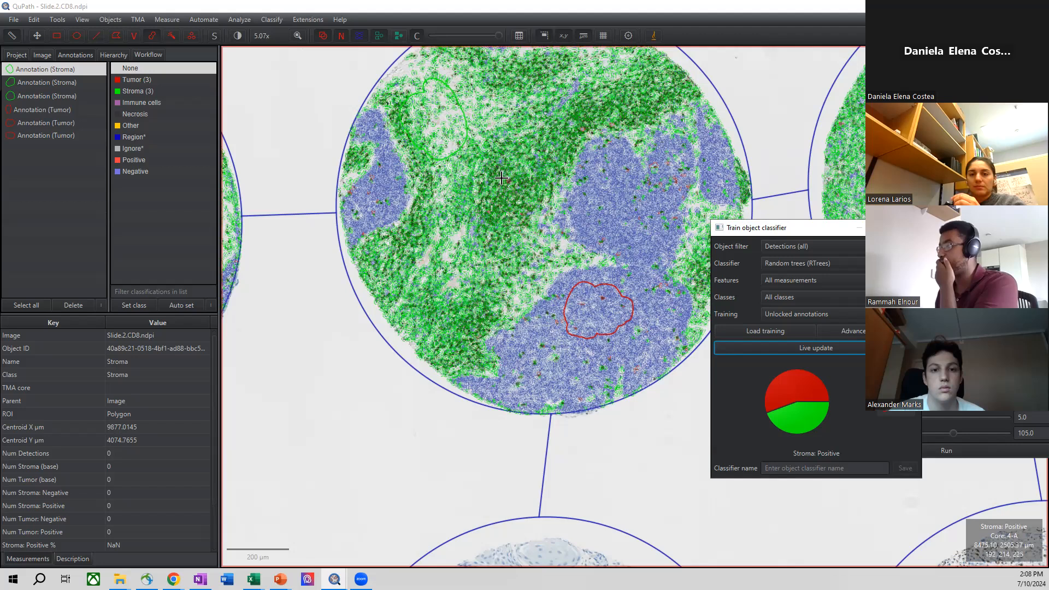
pyautogui.scroll(-1, 501, 178)
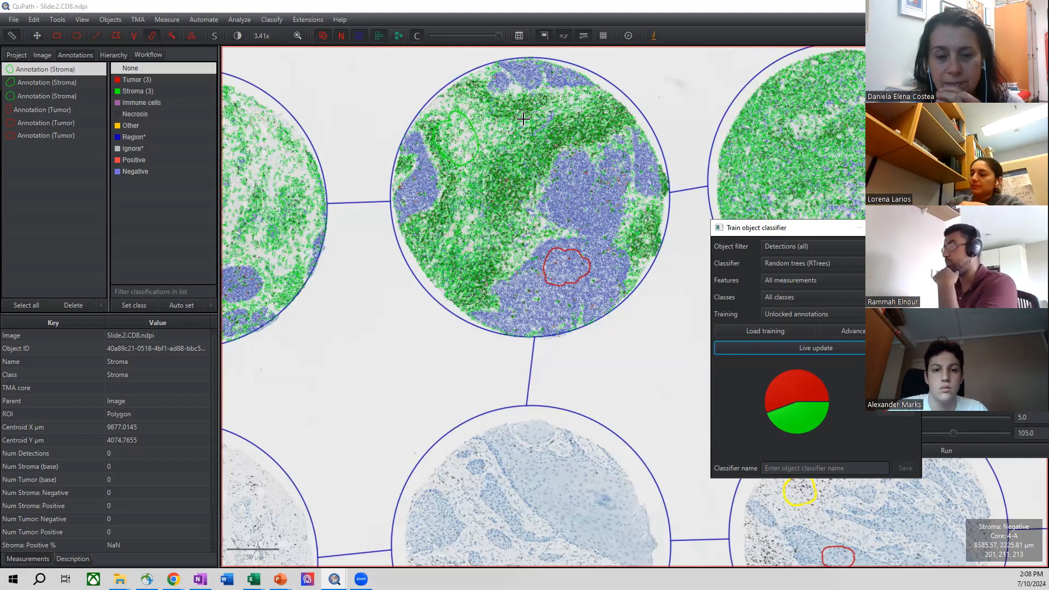
# Draw a small annotation in the blank area beside core 4-A and delete it.
pyautogui.click(659, 95)
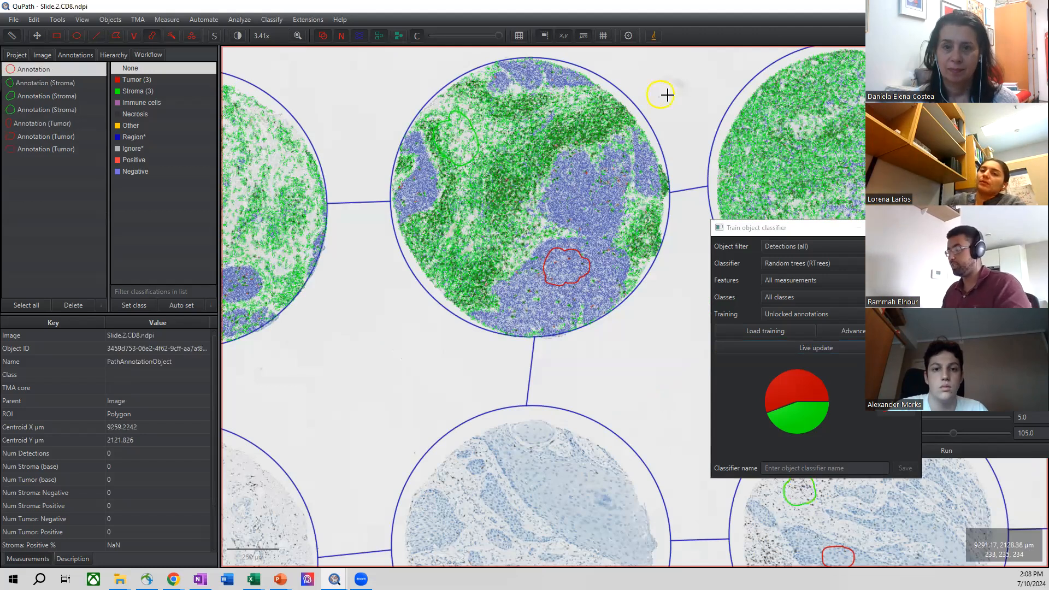
pyautogui.press('Delete')
pyautogui.scroll(-2, 666, 95)
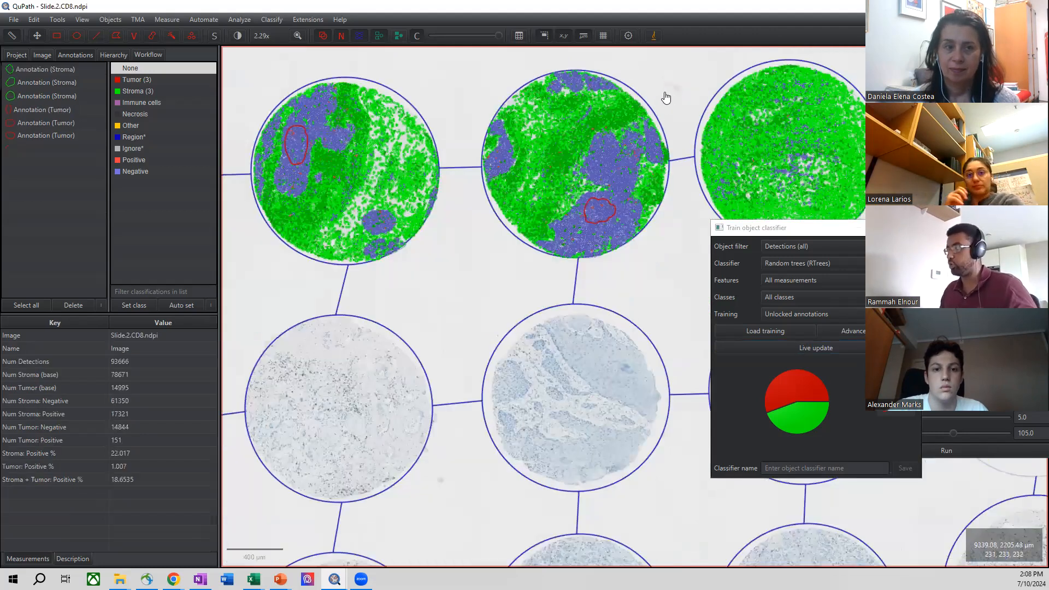
pyautogui.scroll(-5, 666, 98)
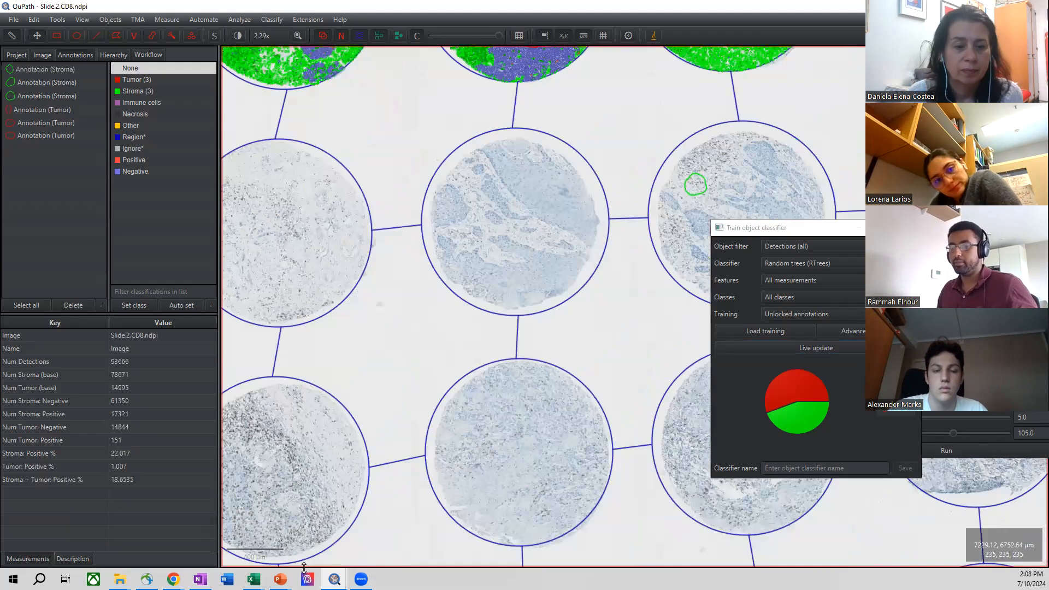
pyautogui.click(280, 579)
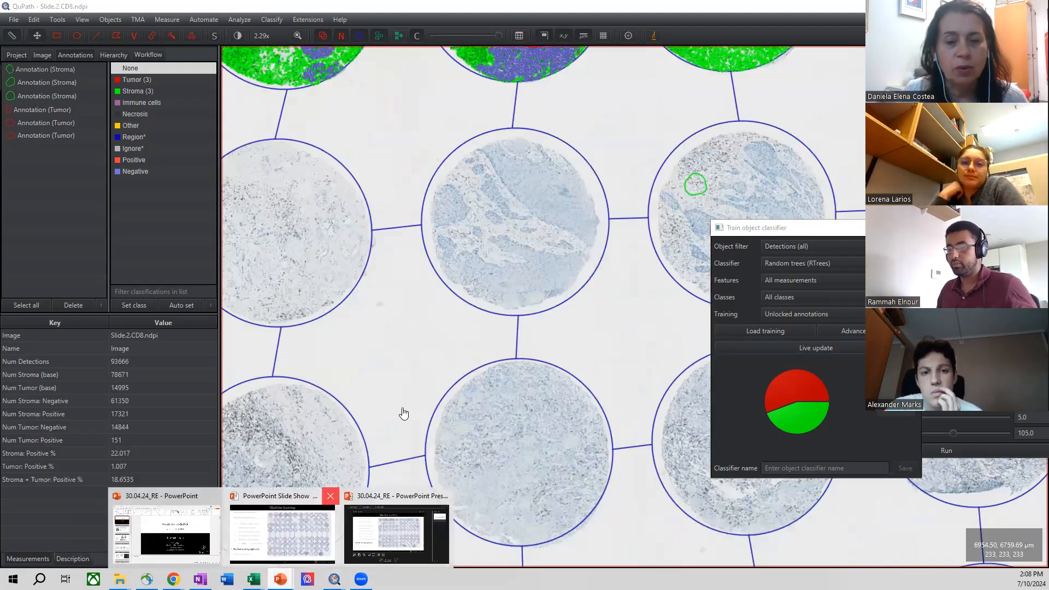
# Select core 3-A to read its cell counts and positive percentages for tumor and stroma.
pyautogui.scroll(3, 458, 284)
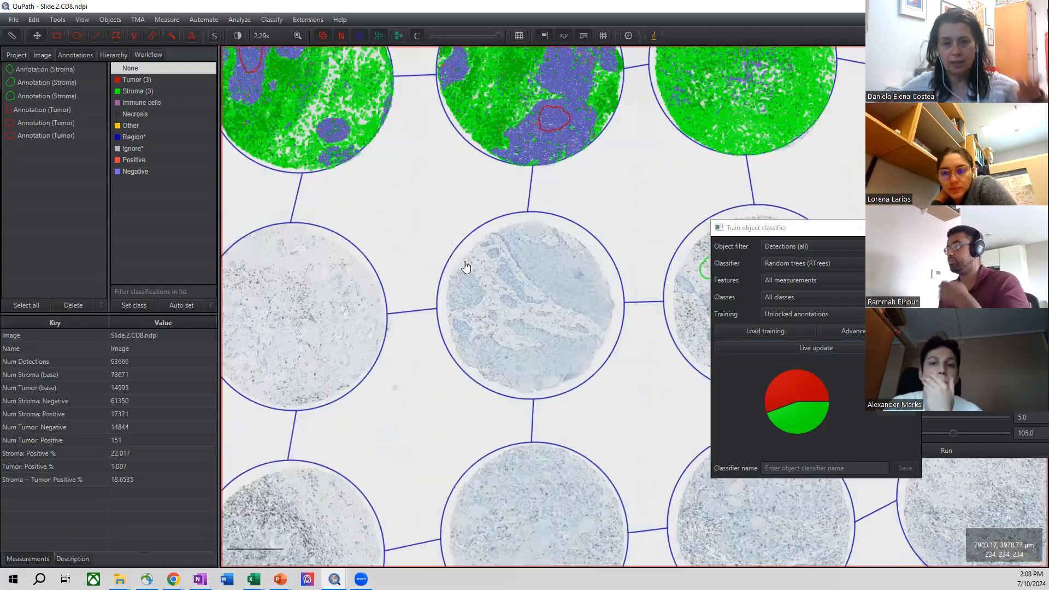
pyautogui.scroll(2, 552, 231)
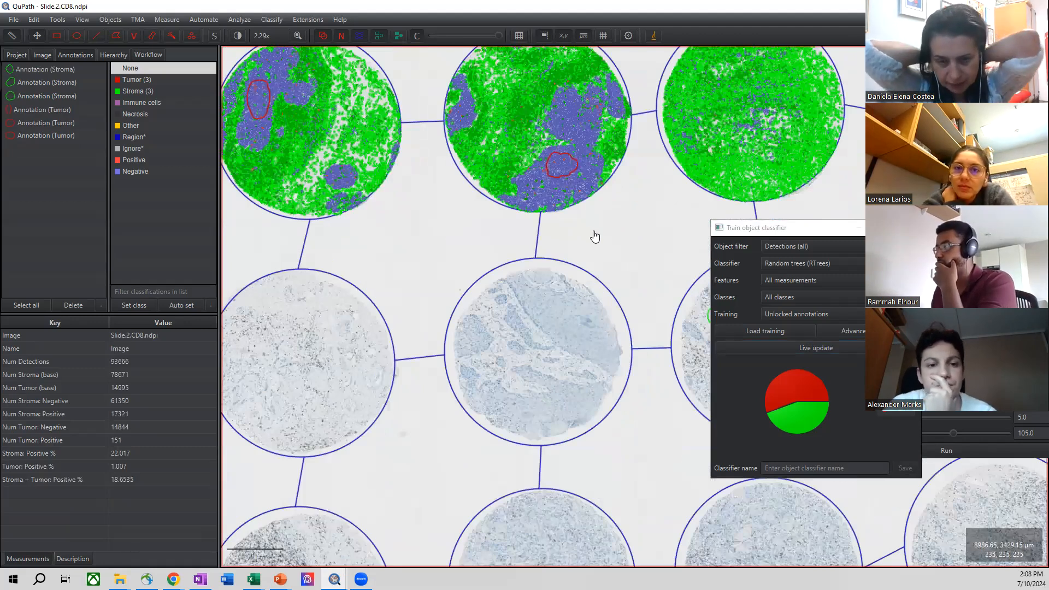
pyautogui.scroll(-1, 499, 285)
pyautogui.scroll(2, 499, 150)
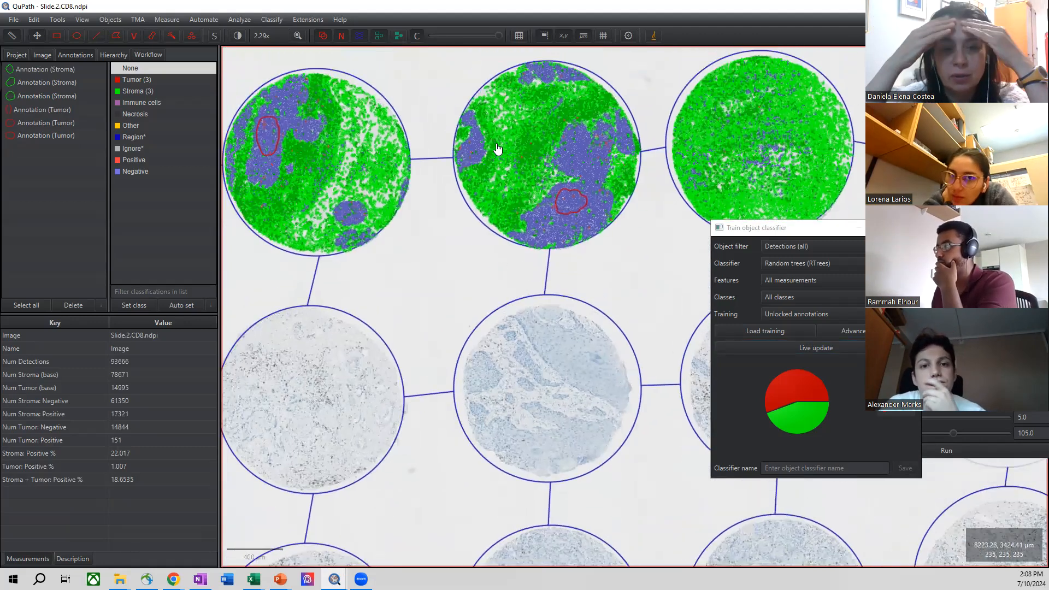
pyautogui.scroll(2, 527, 166)
pyautogui.scroll(3, 548, 187)
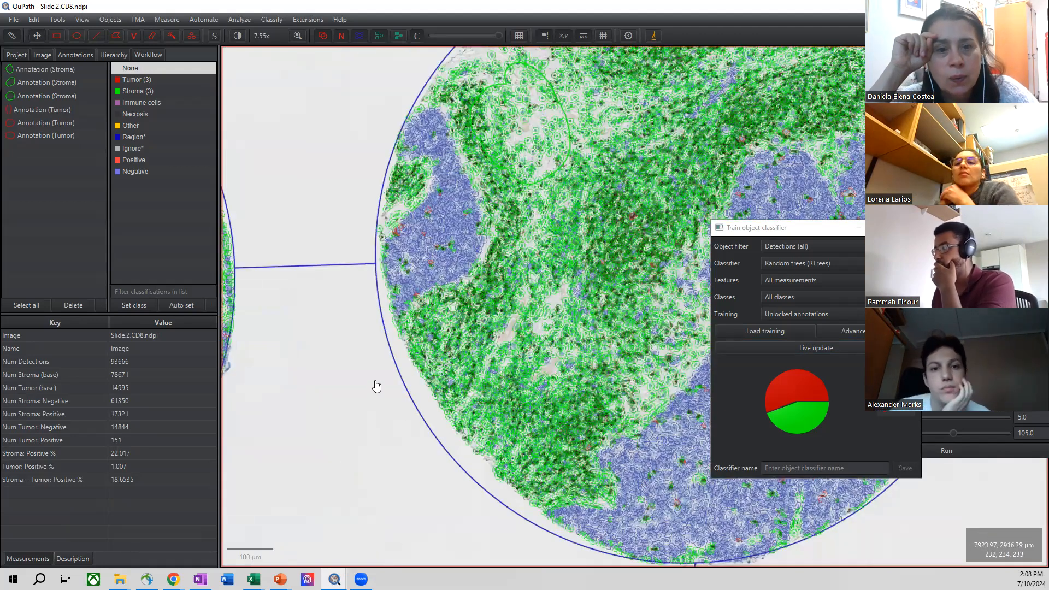
pyautogui.moveTo(370, 458); pyautogui.dragTo(368, 429)
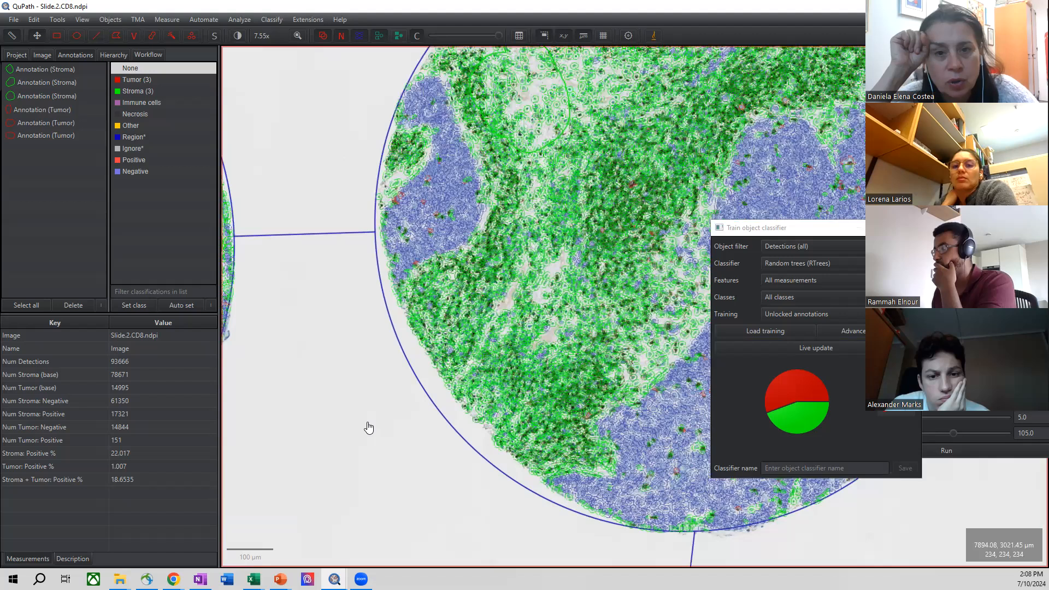
pyautogui.moveTo(380, 432); pyautogui.dragTo(418, 392)
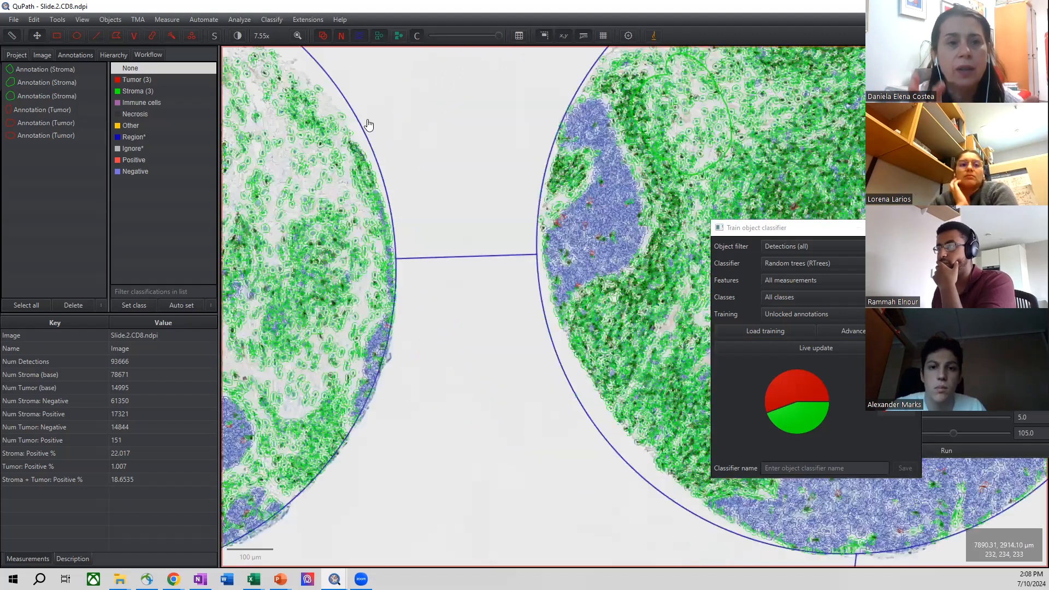
pyautogui.click(368, 122)
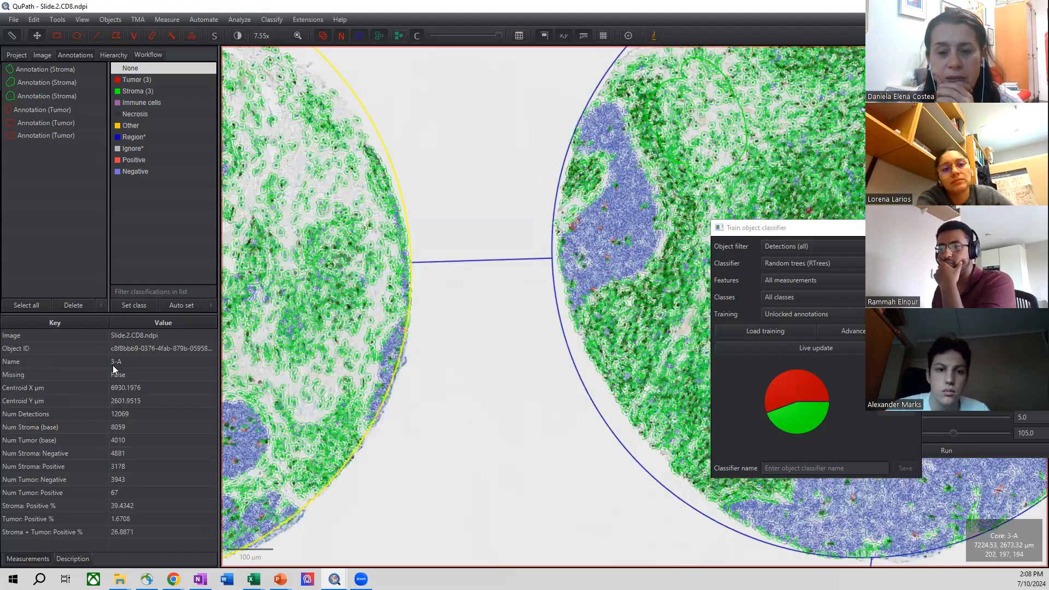
# Show the annotation measurements table for the slide and copy its results to the clipboard.
pyautogui.scroll(-6, 579, 170)
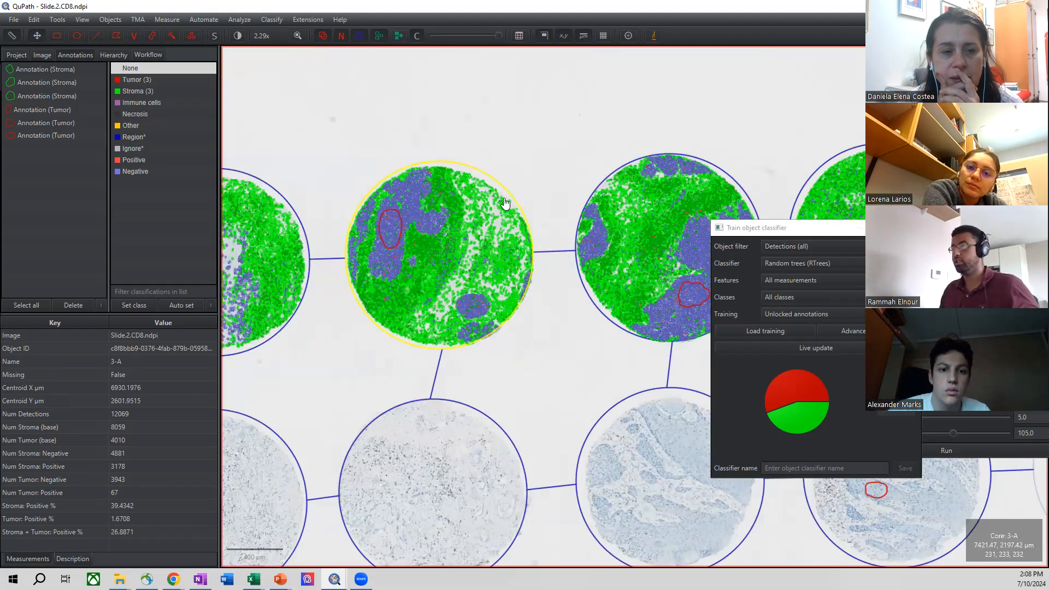
pyautogui.scroll(-4, 565, 175)
pyautogui.scroll(-2, 546, 120)
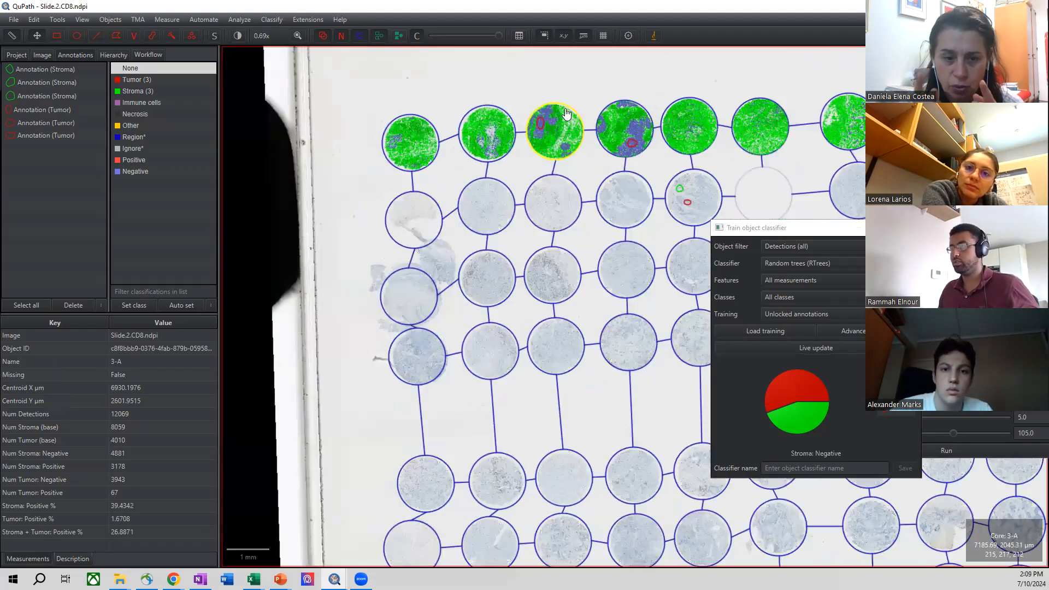
pyautogui.moveTo(613, 80); pyautogui.dragTo(522, 121)
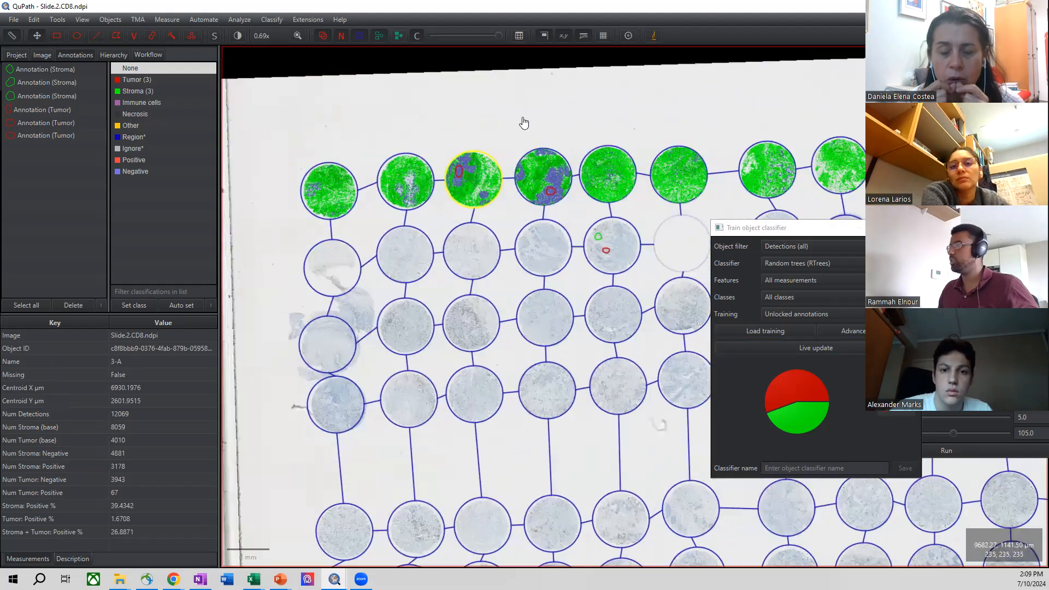
pyautogui.click(525, 35)
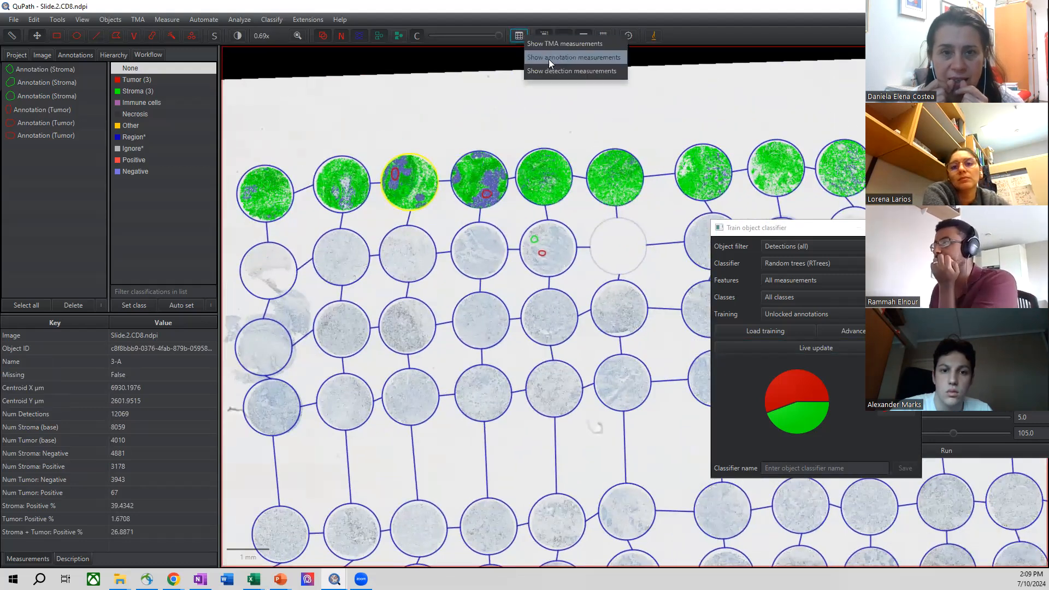
pyautogui.click(549, 59)
pyautogui.click(492, 376)
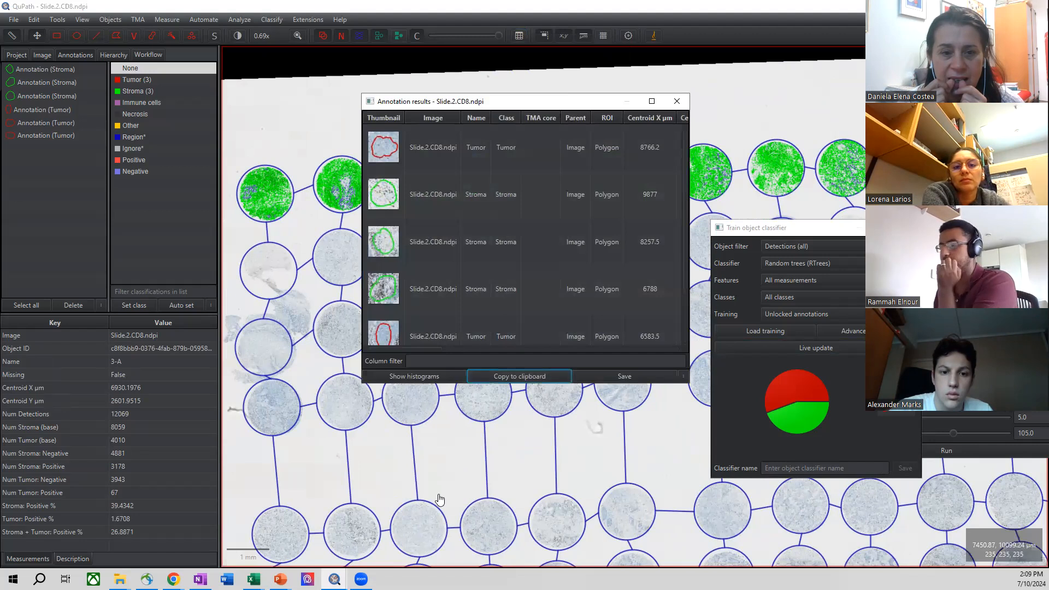
# Switch to Excel and paste the copied annotation results into a new worksheet of the Book2 workbook.
pyautogui.moveTo(254, 574)
pyautogui.click(157, 552)
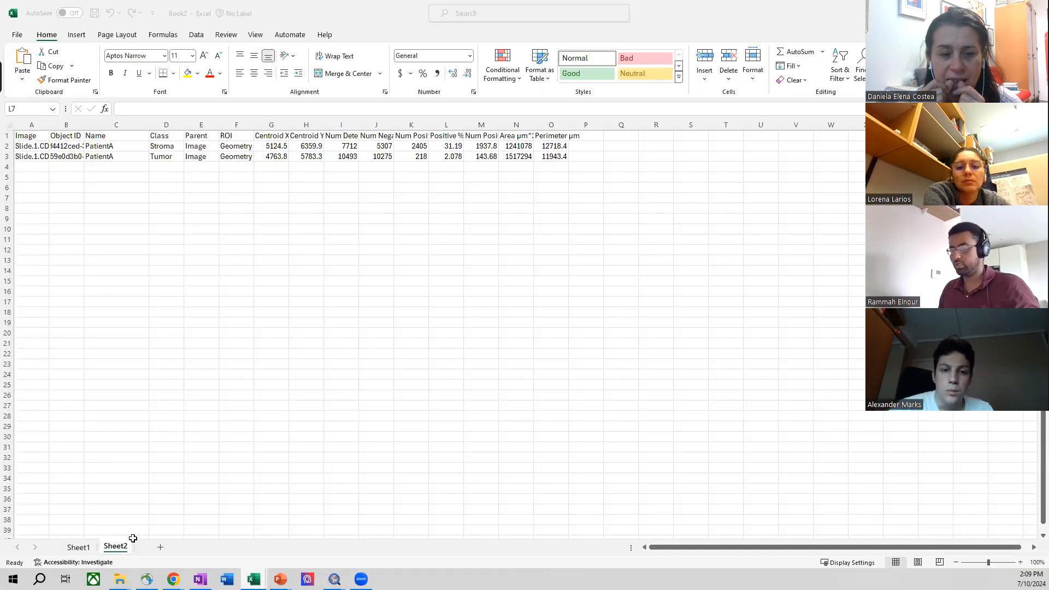
pyautogui.click(159, 547)
pyautogui.hotkey('ctrl', 'v')
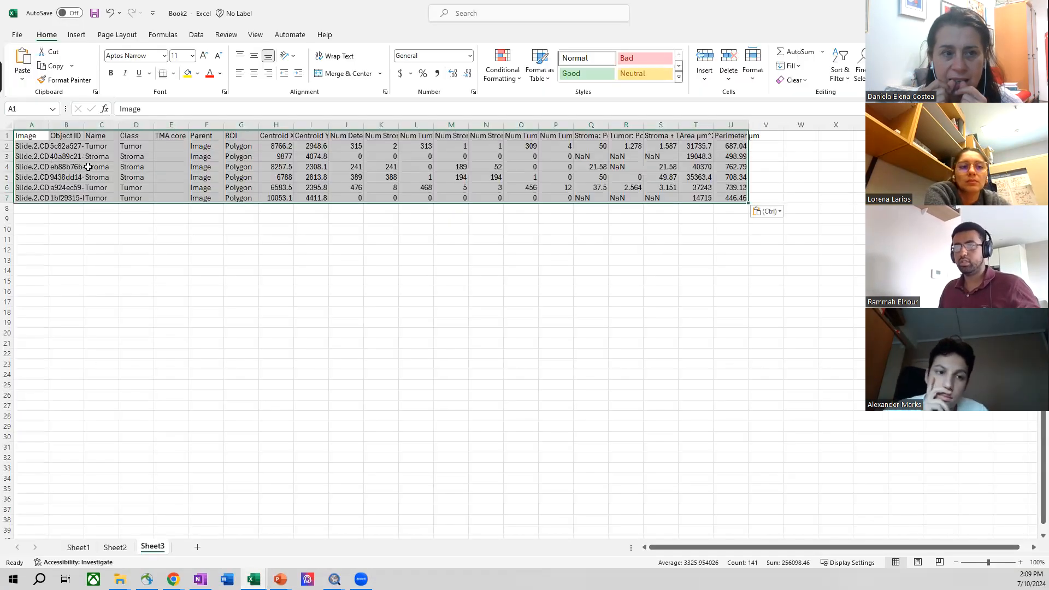
pyautogui.click(173, 237)
# Widen the Name, Object ID and Image columns of the pasted results so their full contents fit.
pyautogui.moveTo(119, 124); pyautogui.dragTo(146, 124)
pyautogui.click(142, 234)
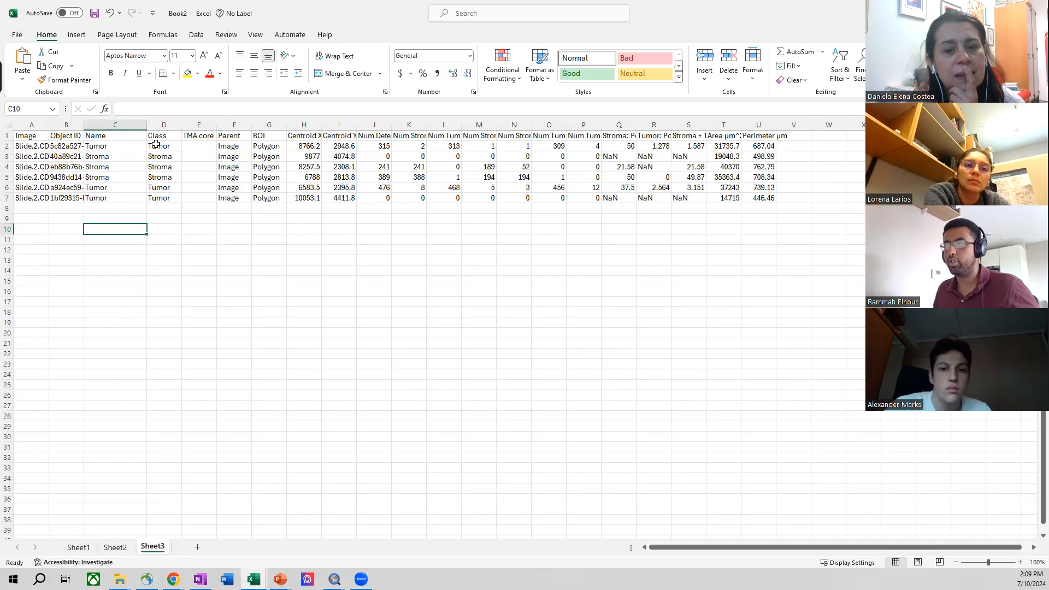
pyautogui.moveTo(83, 129); pyautogui.dragTo(188, 133)
pyautogui.moveTo(51, 130); pyautogui.dragTo(137, 135)
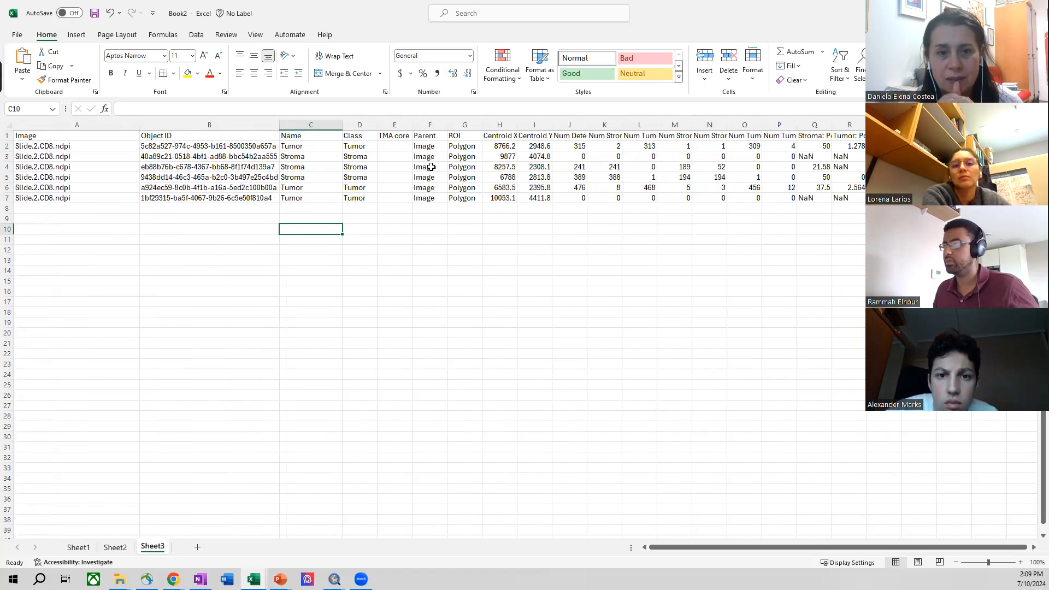
# Return to QuPath and move the annotation results window off core 3-A to examine its tumor and stroma classification closely.
pyautogui.hotkey('alt', 'Tab')
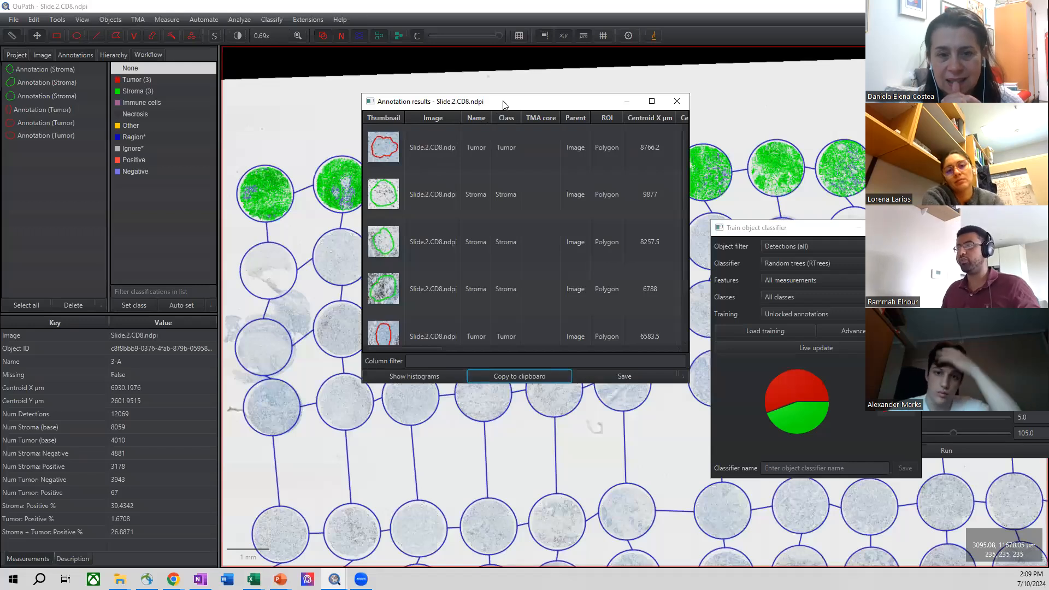
pyautogui.moveTo(503, 104); pyautogui.dragTo(553, 115)
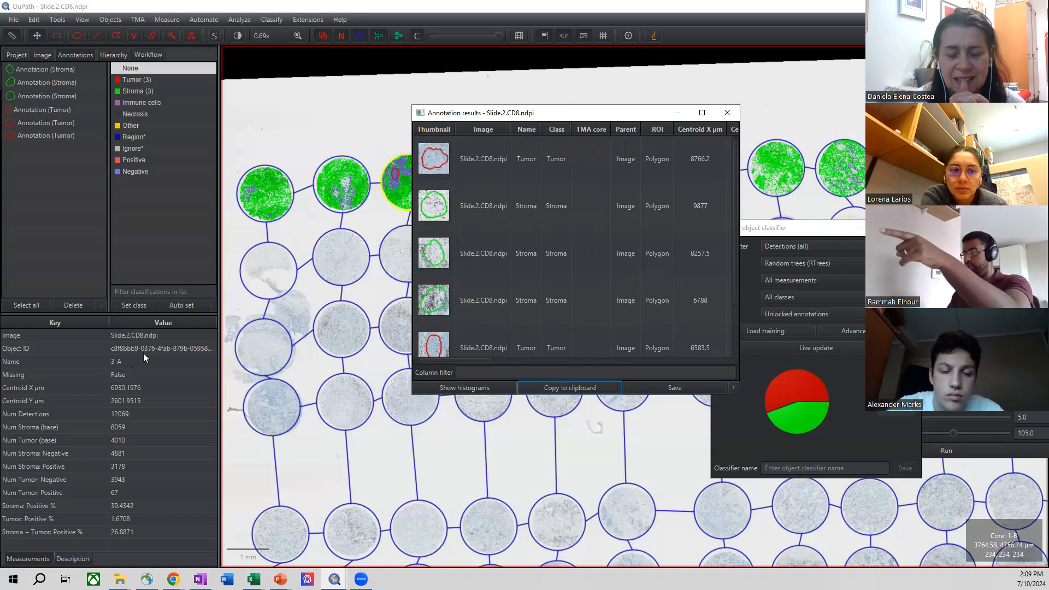
pyautogui.moveTo(560, 115); pyautogui.dragTo(642, 125)
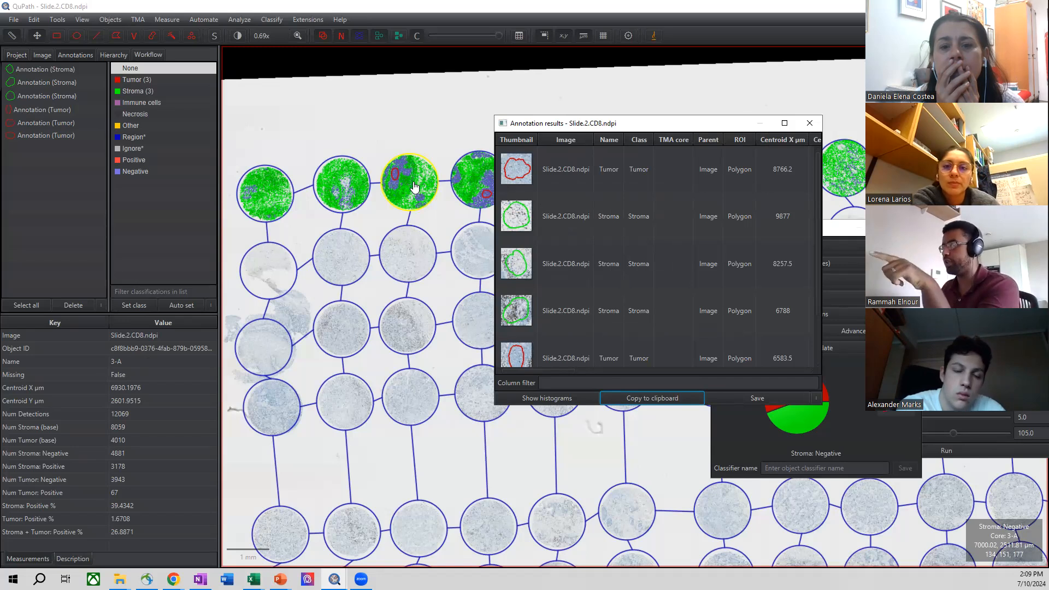
pyautogui.scroll(5, 415, 188)
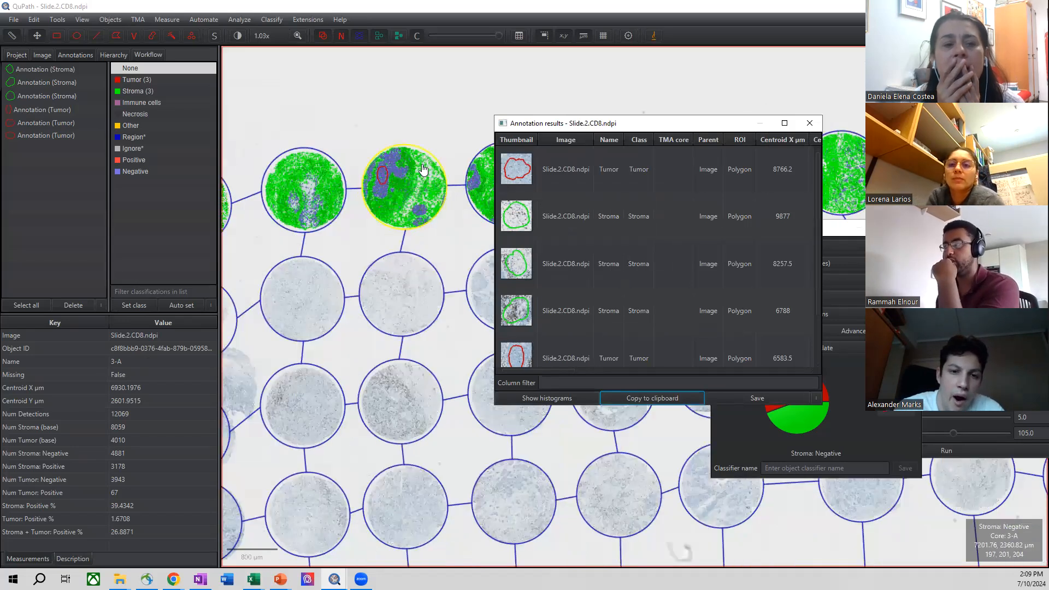
pyautogui.scroll(2, 424, 203)
pyautogui.rightClick(423, 201)
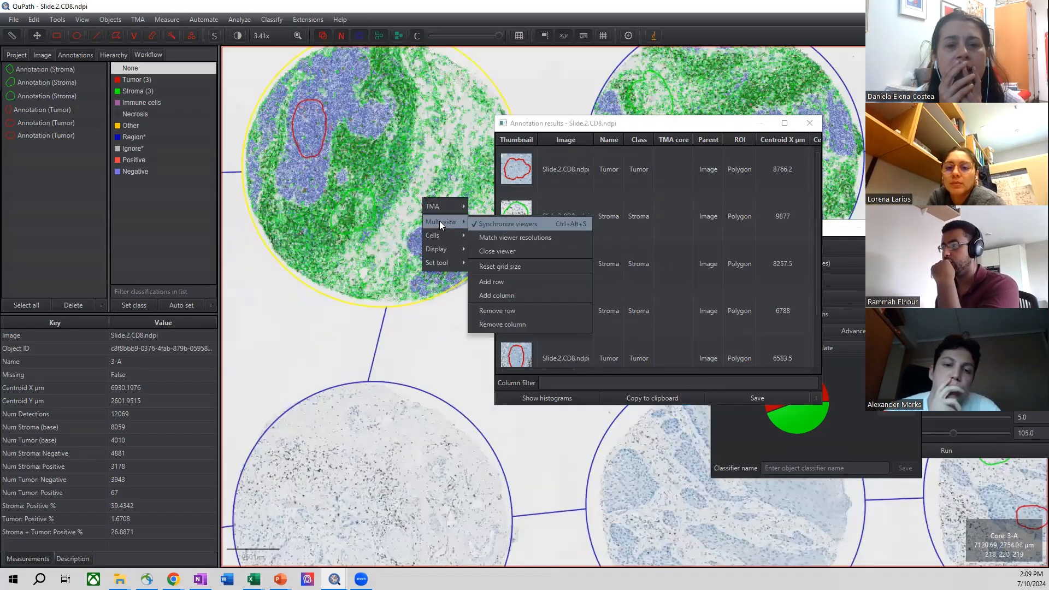
pyautogui.moveTo(440, 234)
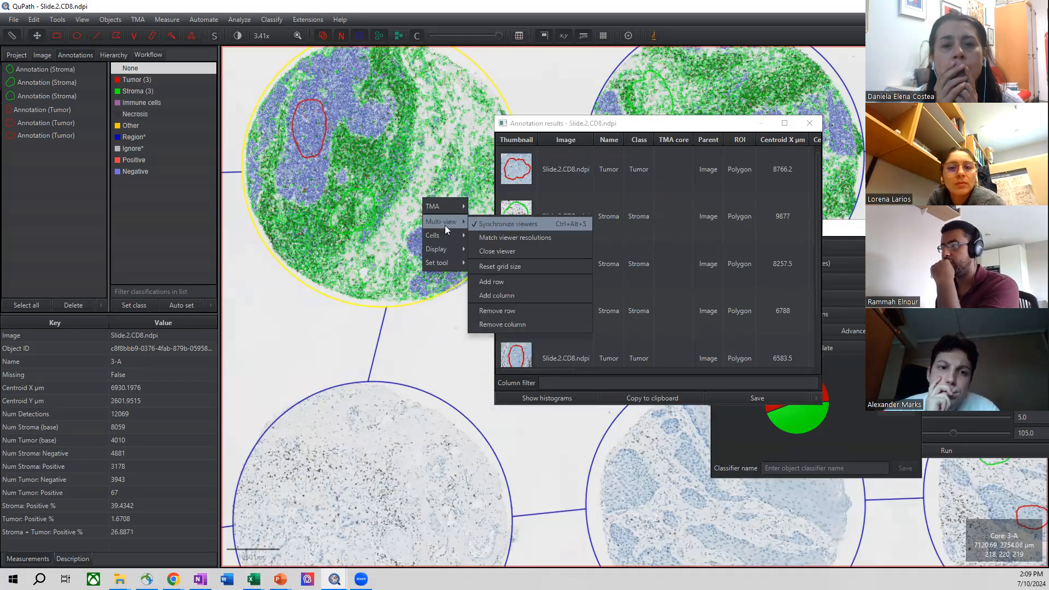
pyautogui.moveTo(449, 208)
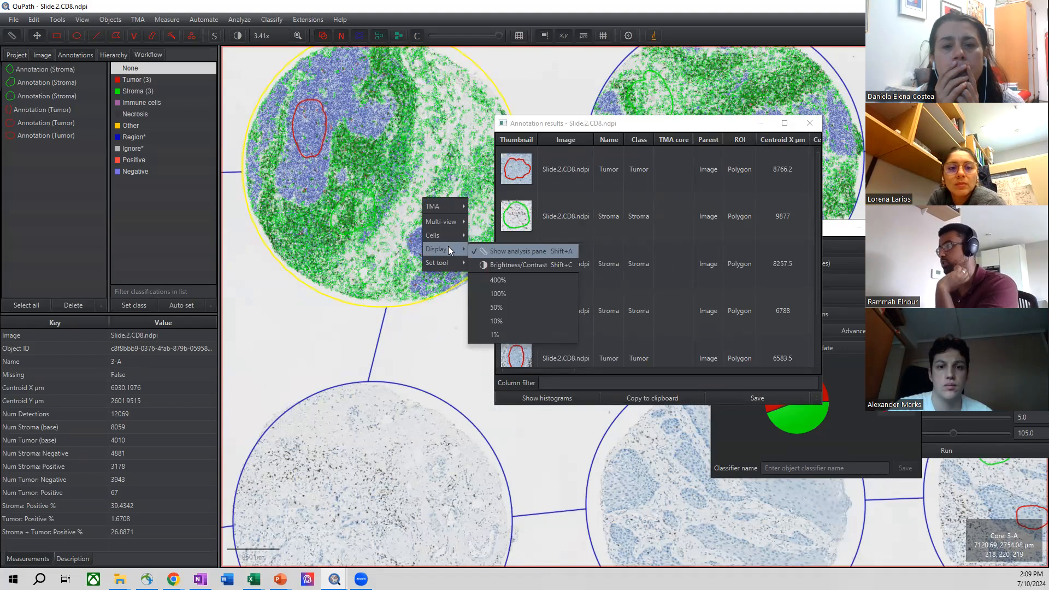
pyautogui.click(517, 93)
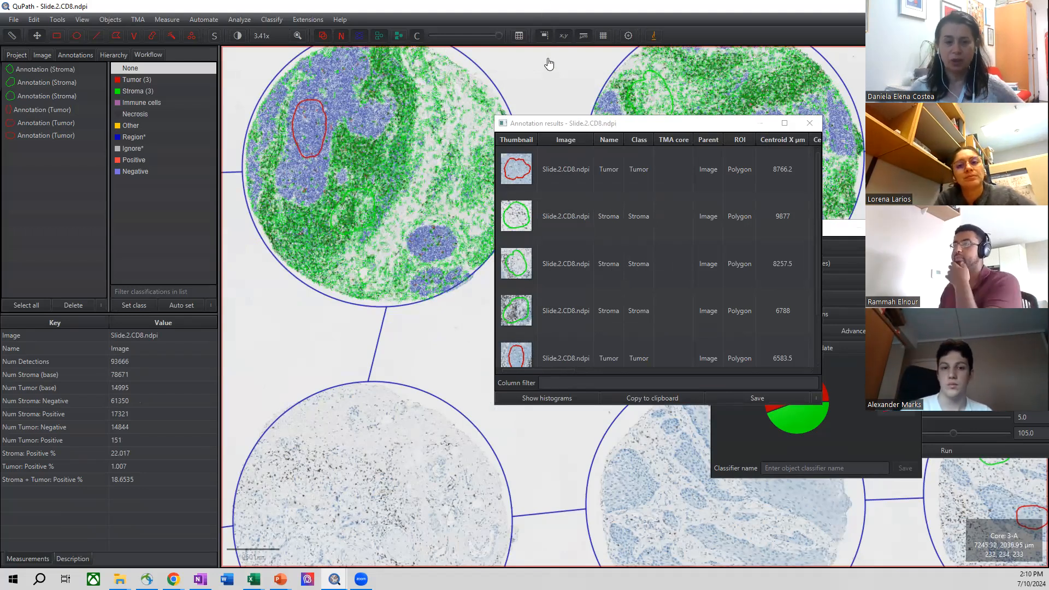
pyautogui.moveTo(548, 86); pyautogui.dragTo(544, 94)
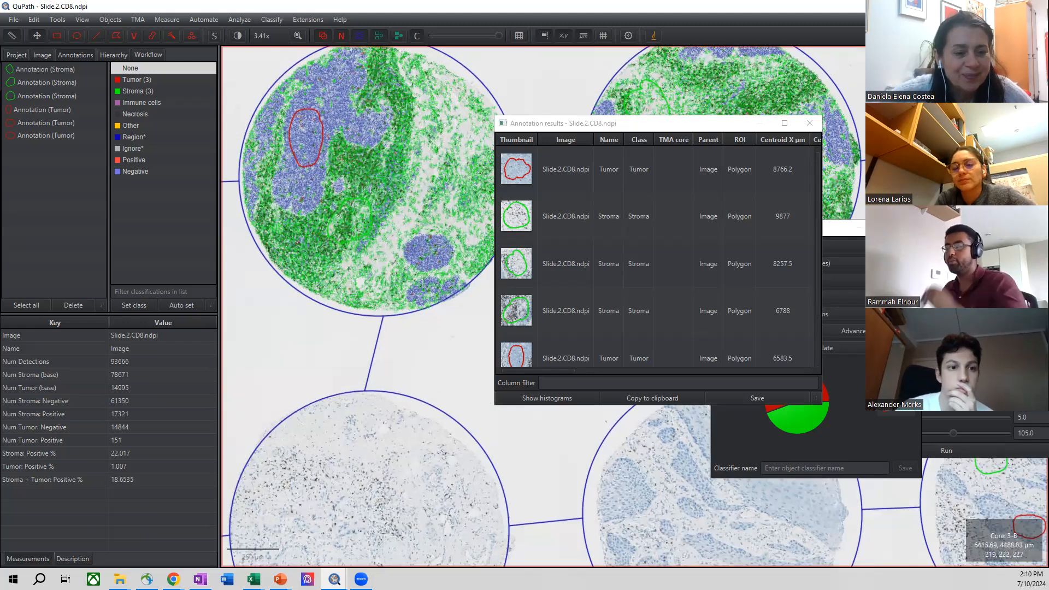
# Switch to the running PowerPoint slide show with the Machine learning slide.
pyautogui.click(280, 578)
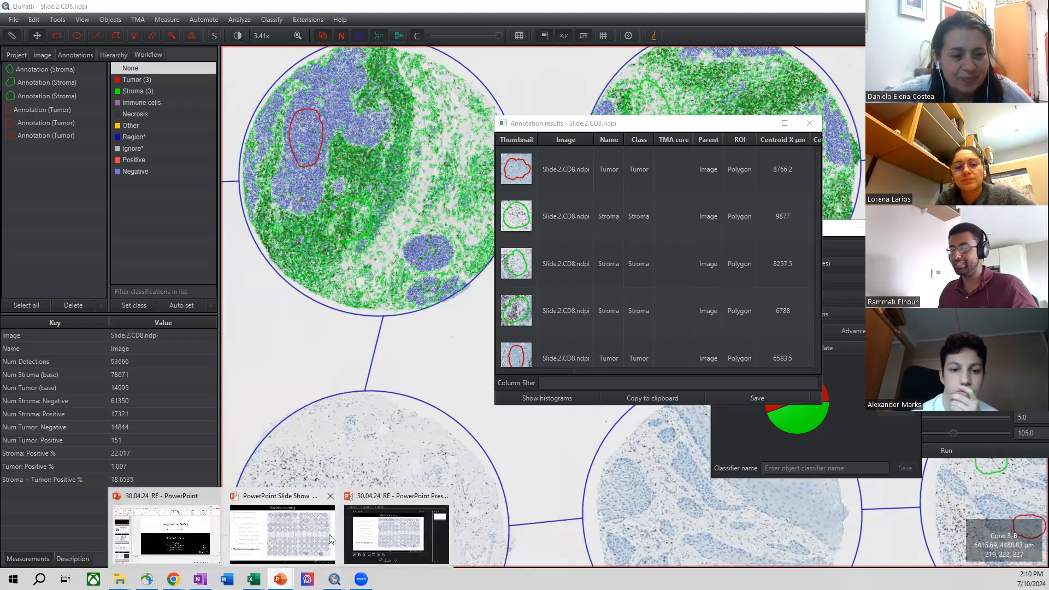
pyautogui.click(339, 533)
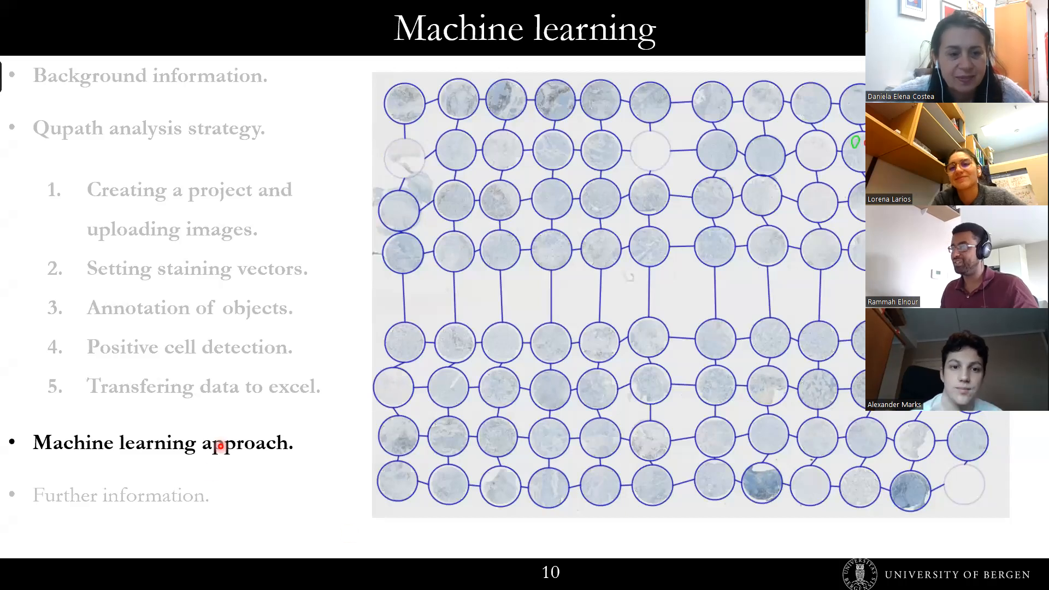